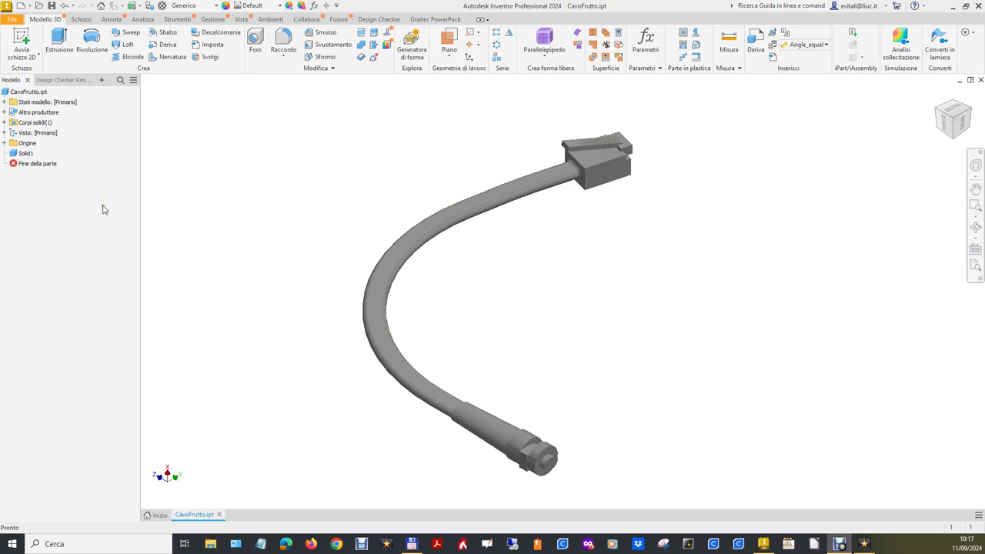
- Switch to Inventor's Home page listing the recent files CavoFrutto.ipt and wire final.ipt
click(154, 516)
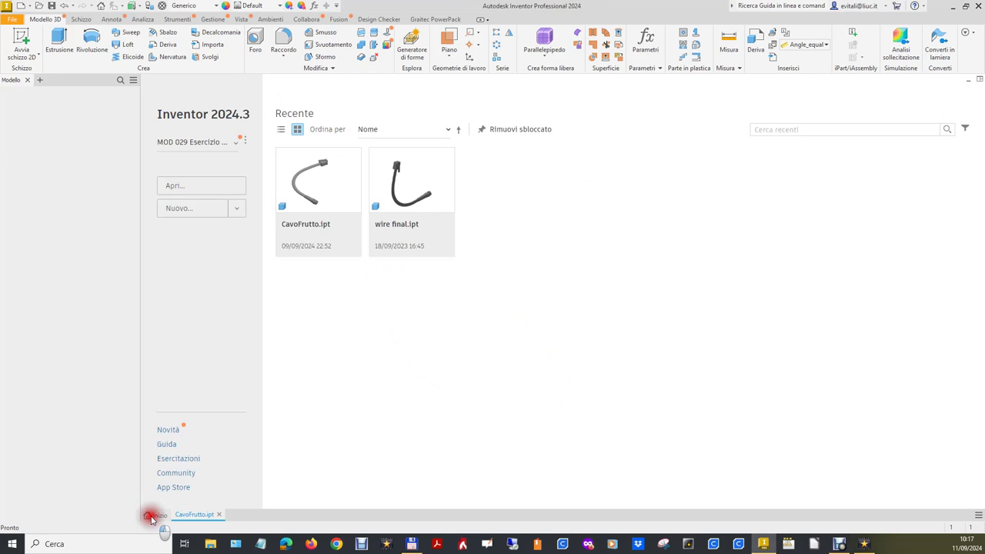
mouse_move(178, 202)
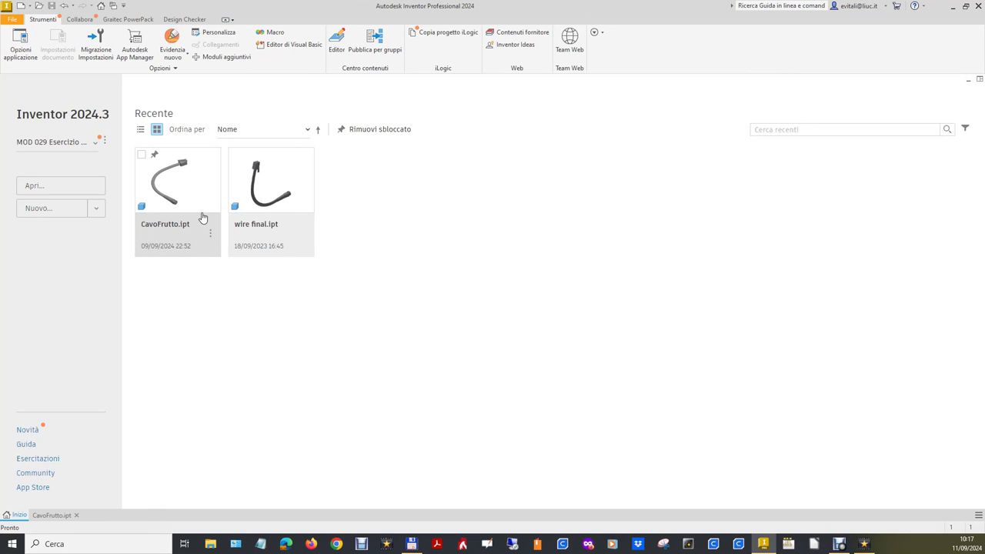
- Create a new part, Parte1, from the part template in the Miei > Progress templates folder
click(54, 209)
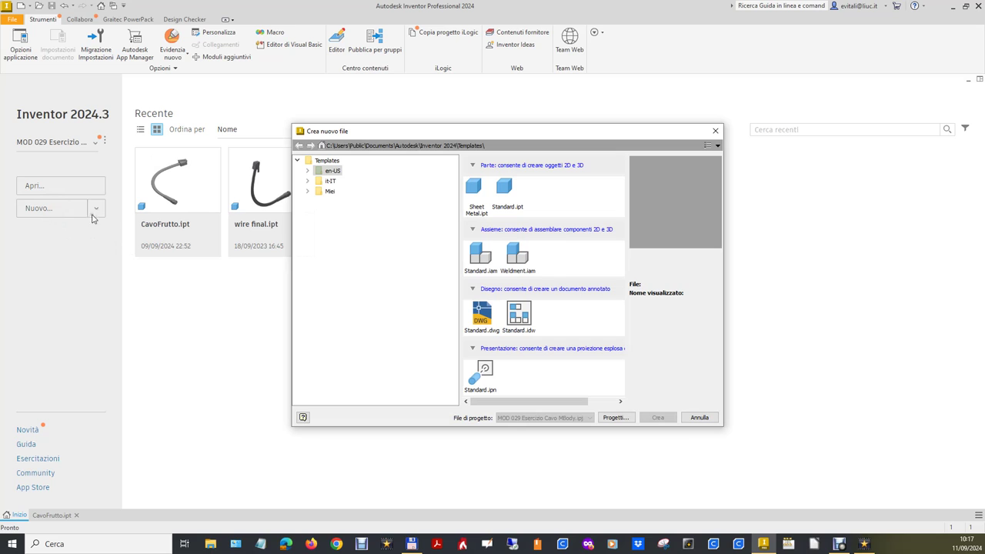
double_click(326, 191)
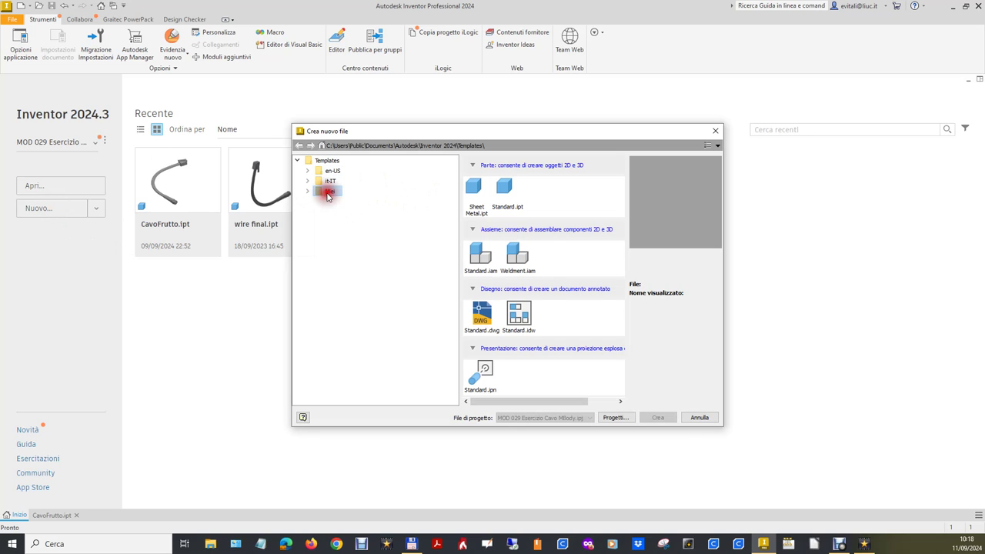
click(344, 222)
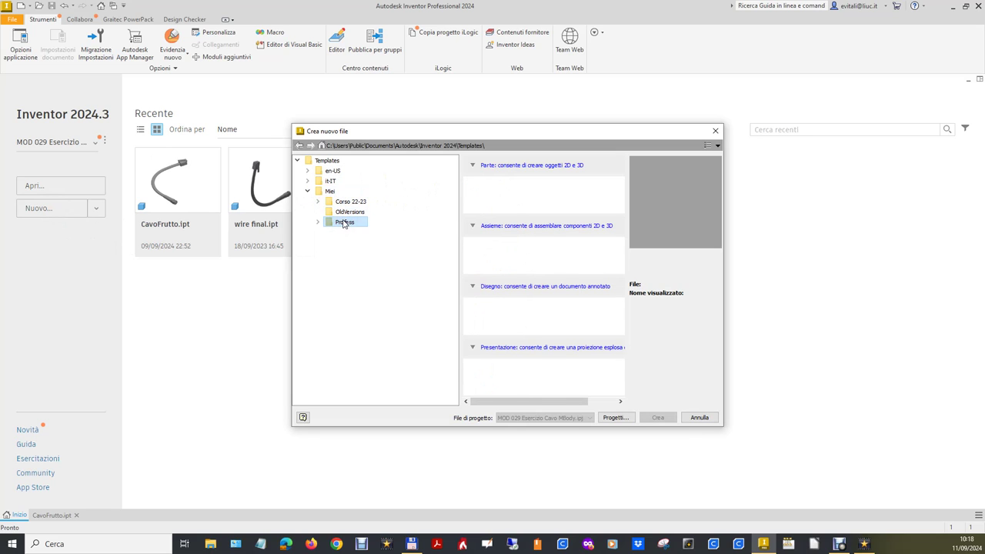
double_click(473, 196)
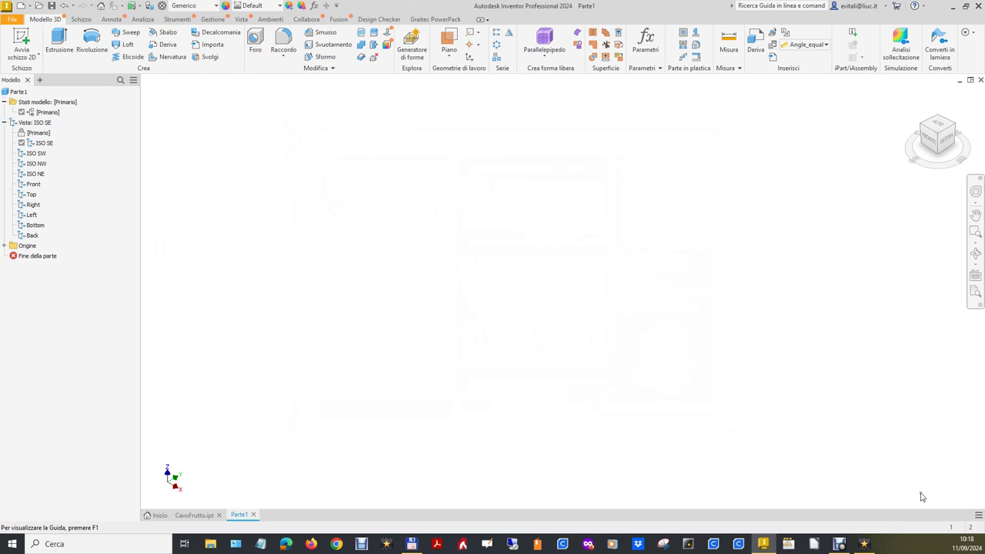
click(977, 517)
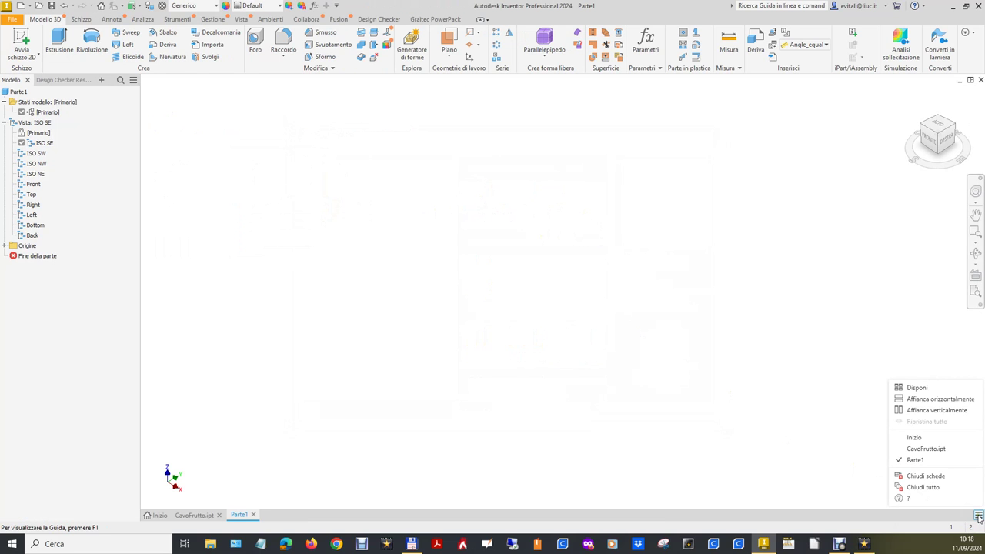
- Tile CavoFrutto.ipt and Parte1 vertically with a narrower cable pane on the left, CavoFrutto active
click(945, 411)
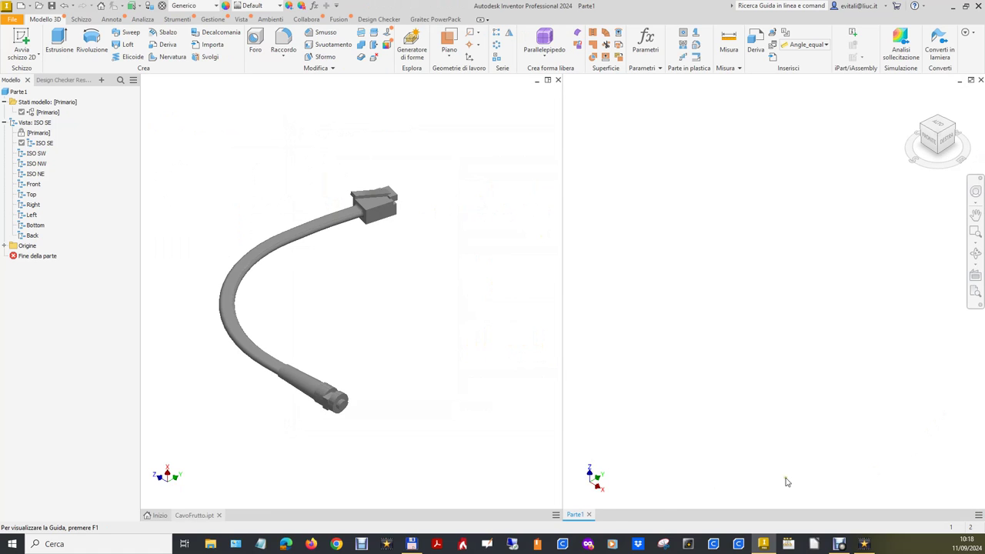
drag(564, 492, 496, 489)
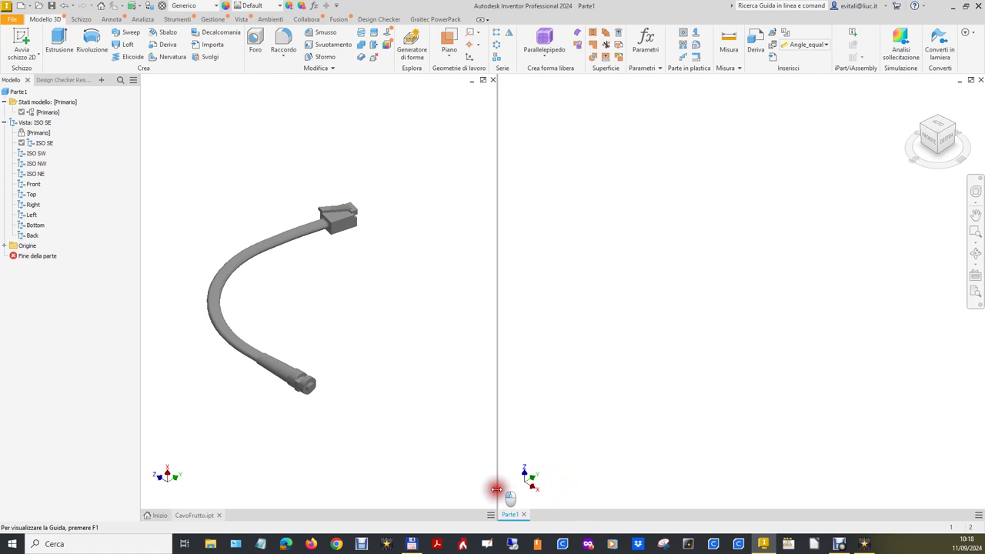
drag(496, 489, 492, 490)
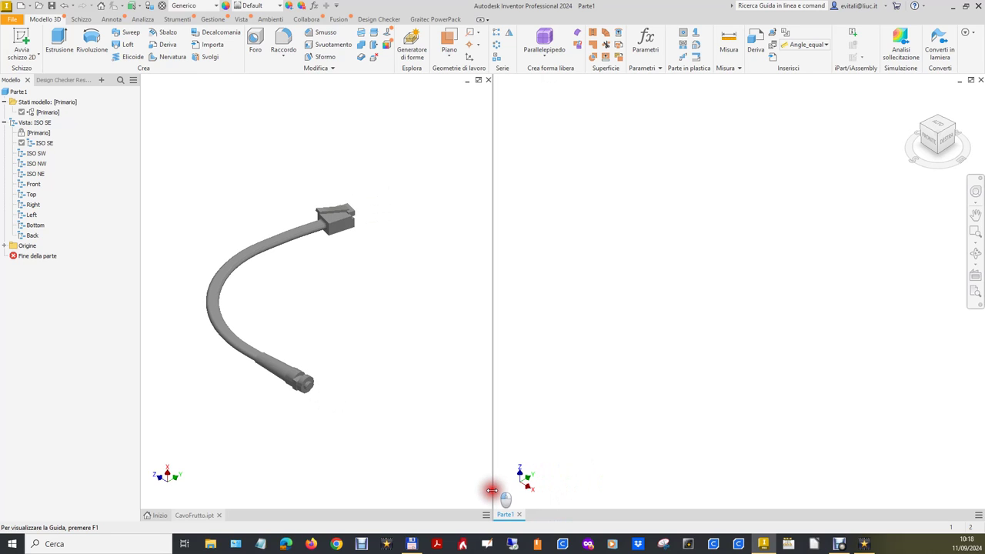
click(336, 461)
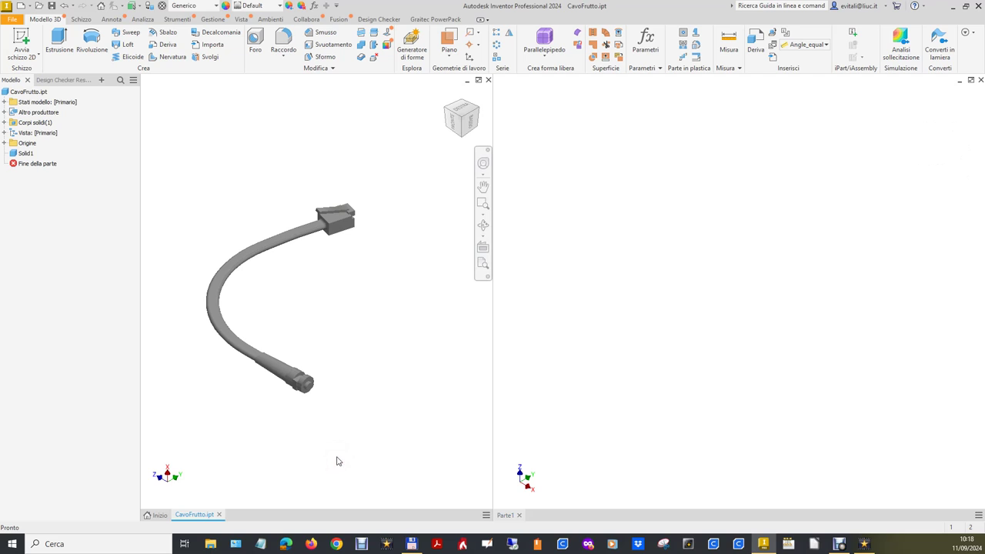
- Set CavoFrutto.ipt angle units to grado and linear and angular precision to 8,12345678
click(180, 20)
click(188, 43)
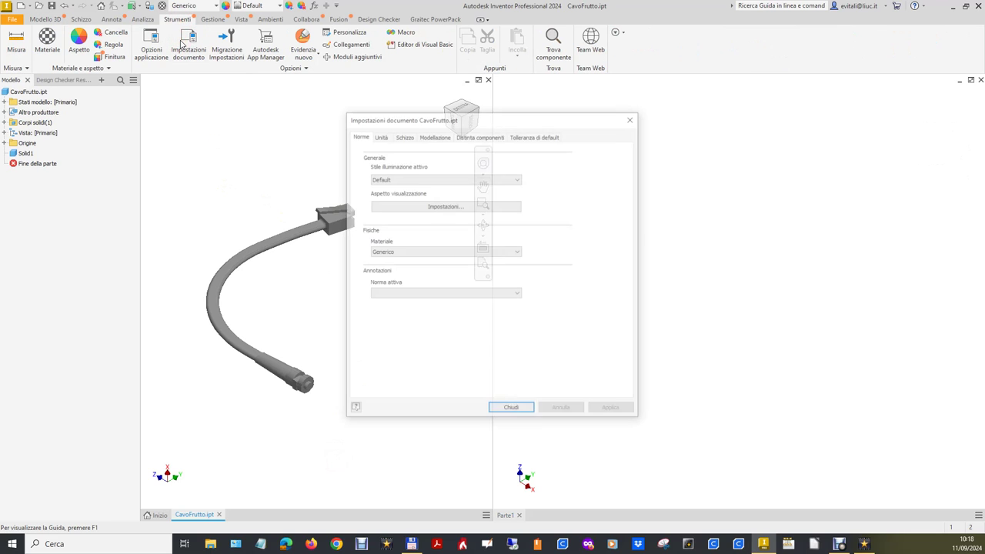
click(384, 136)
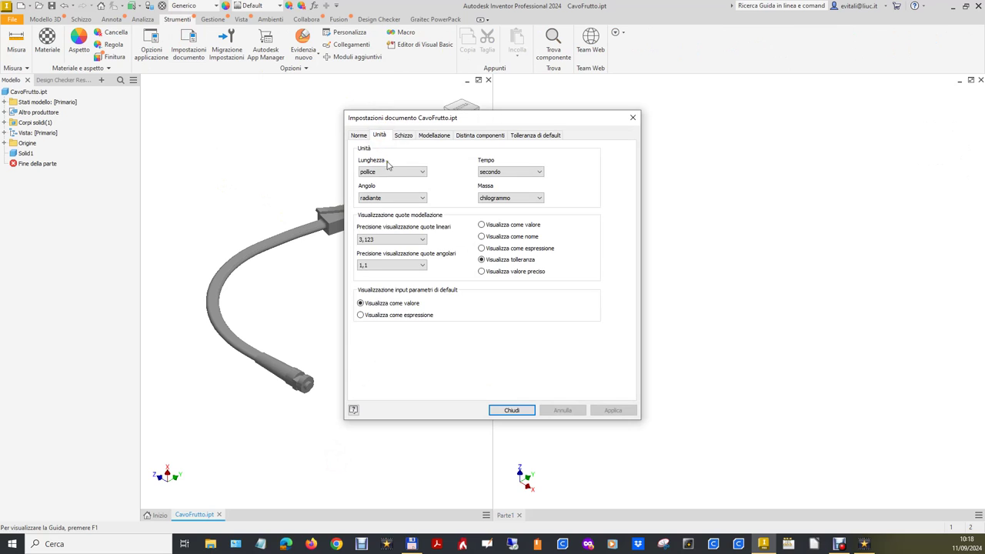
click(391, 199)
click(390, 207)
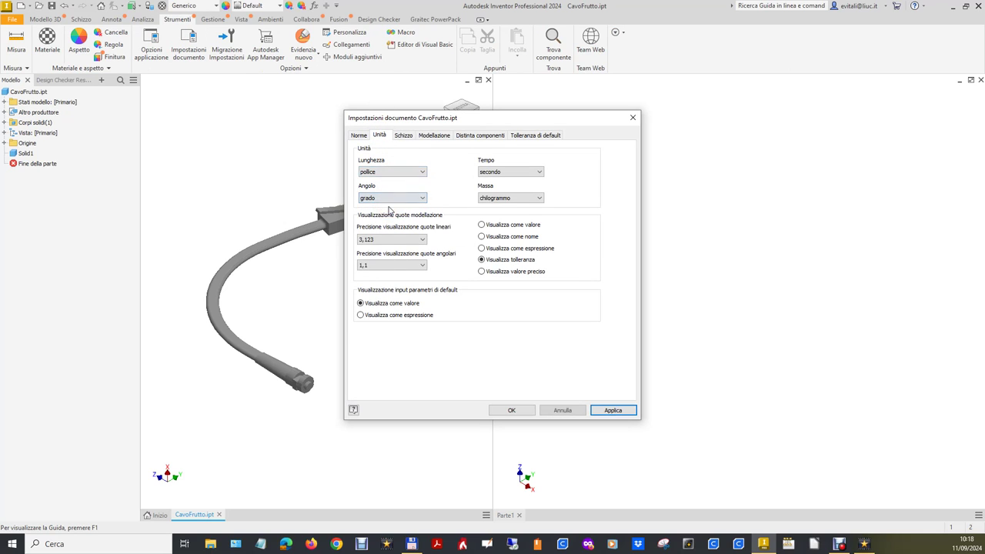
click(397, 240)
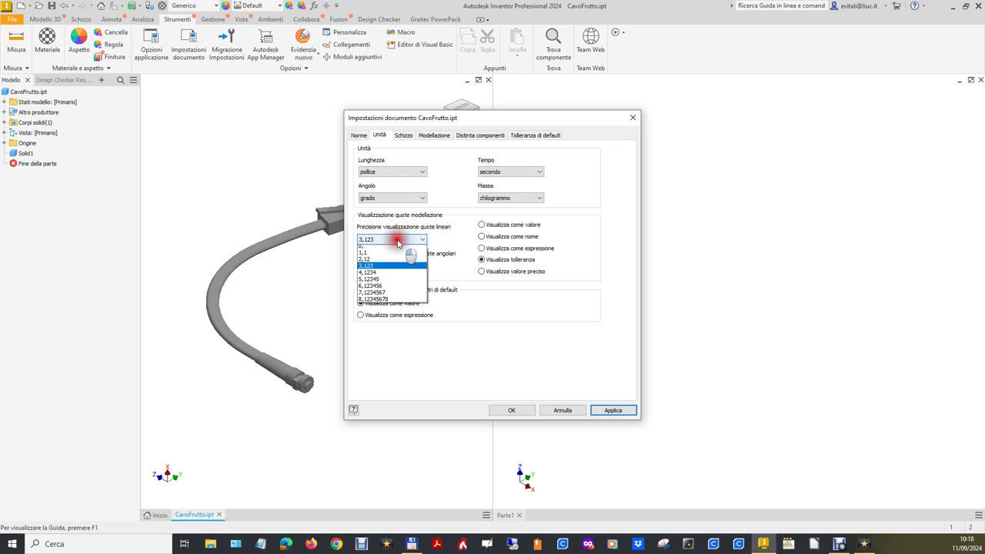
click(401, 301)
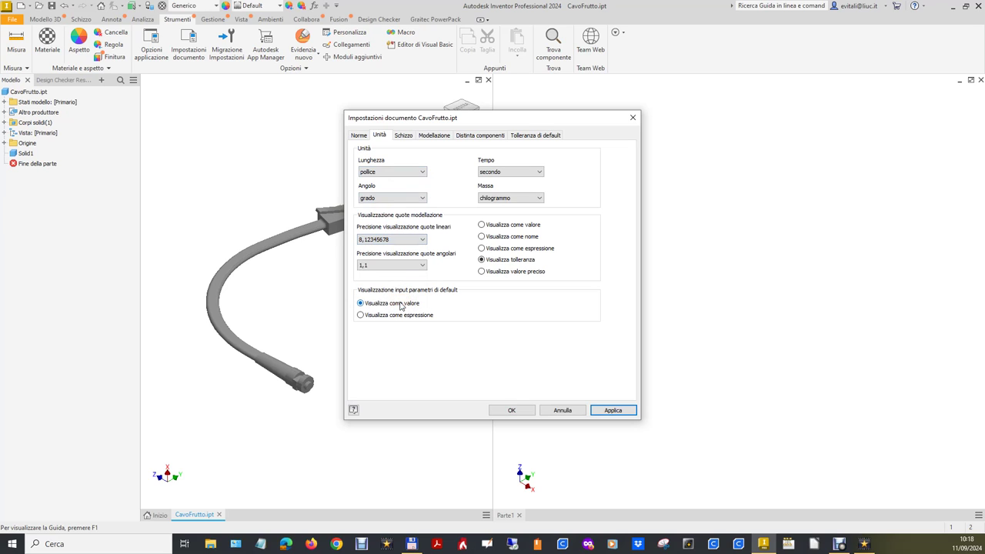
click(416, 266)
click(413, 330)
click(618, 411)
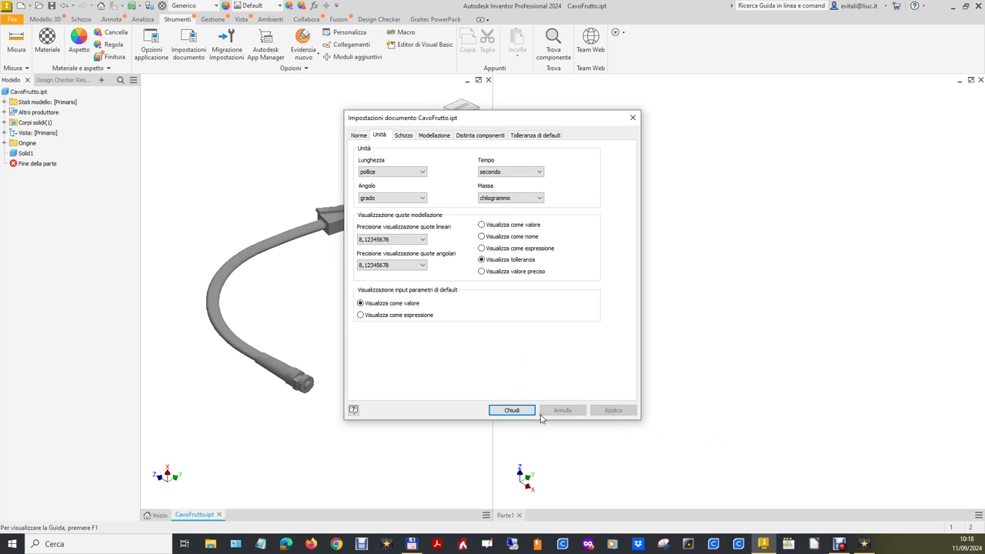
click(510, 410)
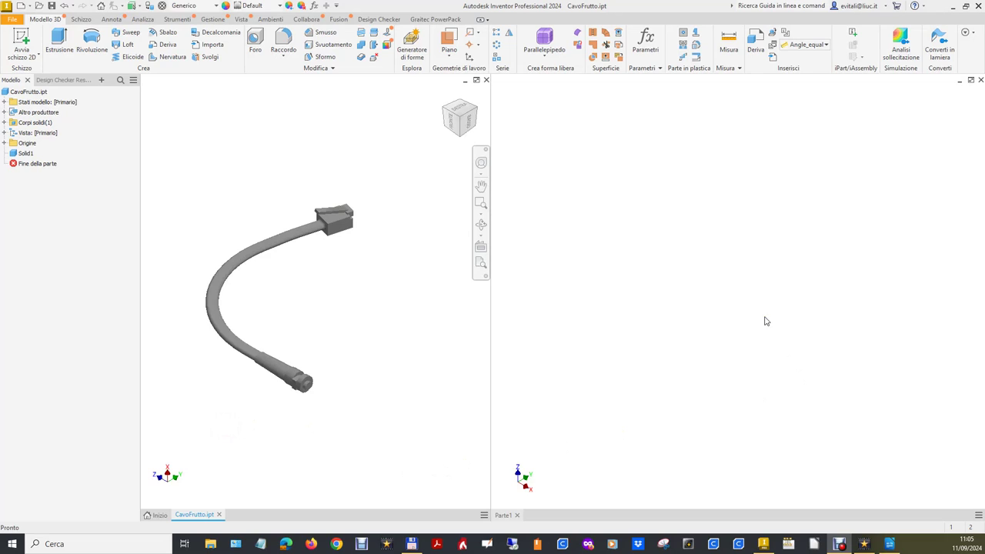
- Set Parte1's mass units to chilogrammo and linear and angular precision to 8,12345678
click(766, 321)
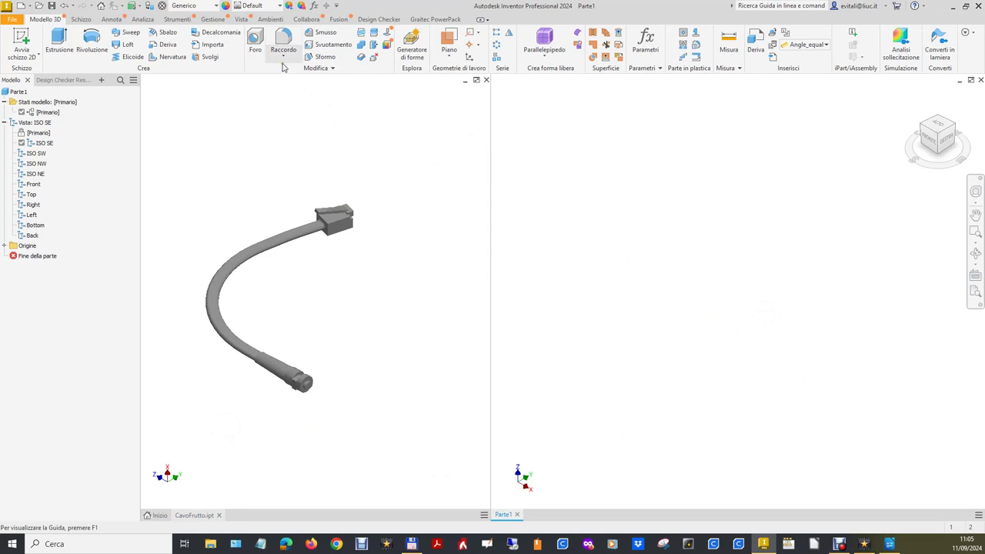
click(175, 21)
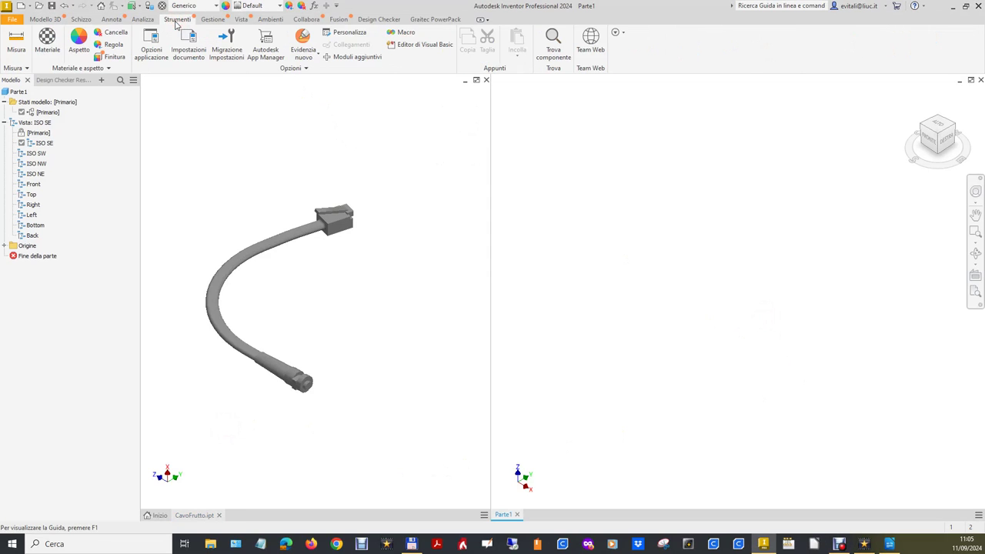
click(189, 42)
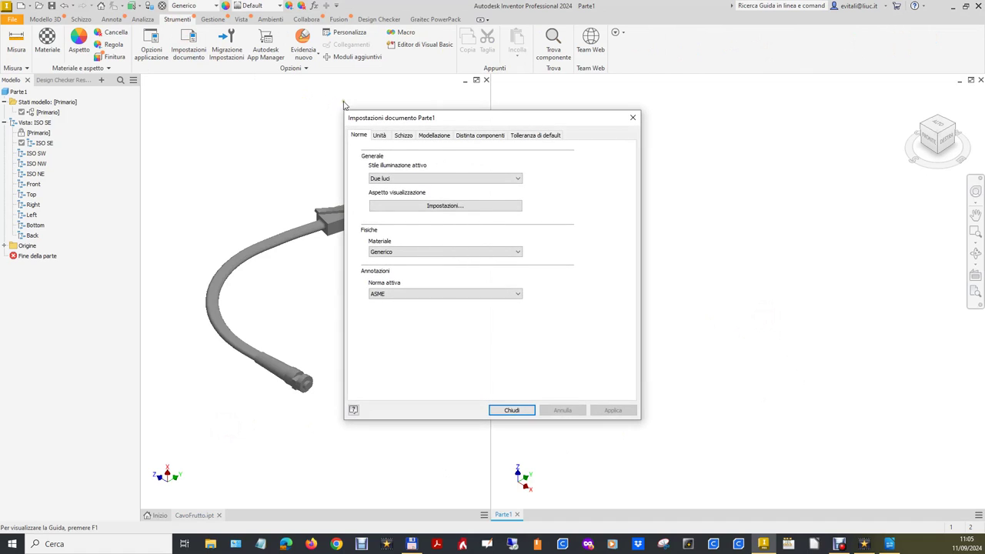
click(385, 139)
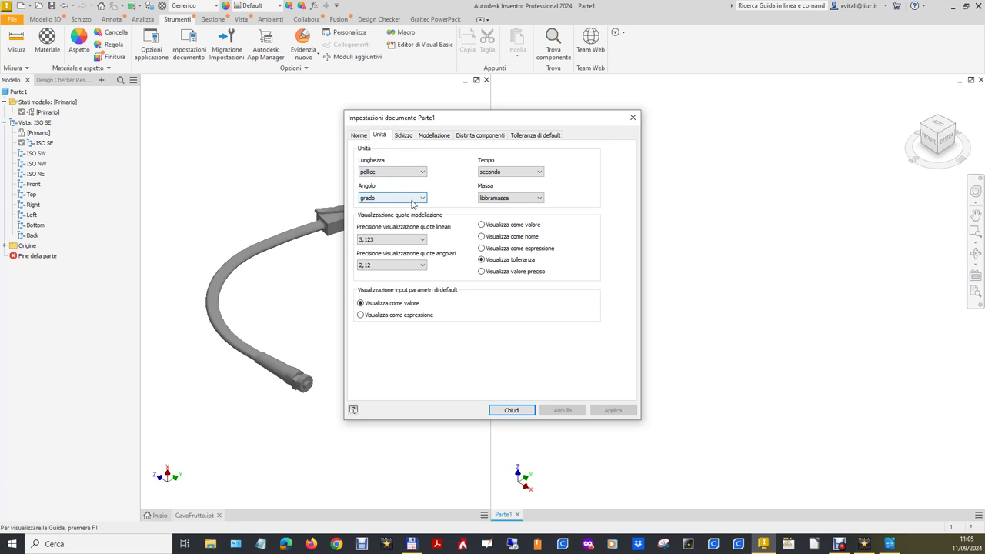
click(500, 199)
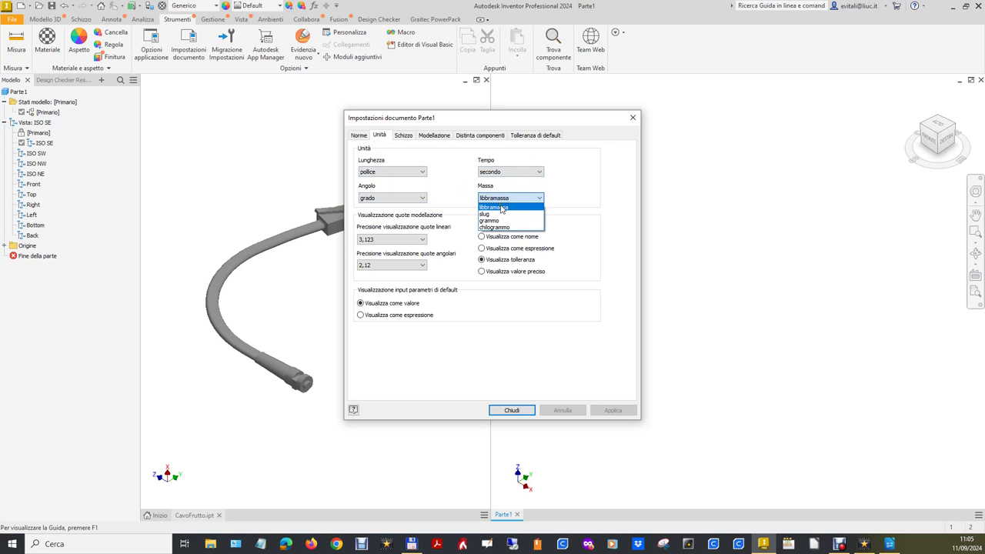
click(496, 226)
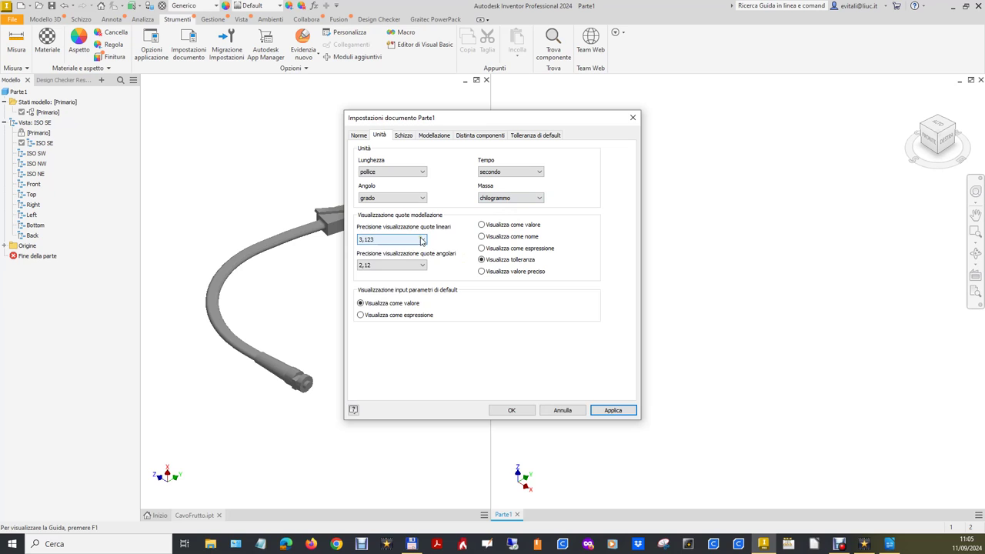
click(421, 241)
click(411, 311)
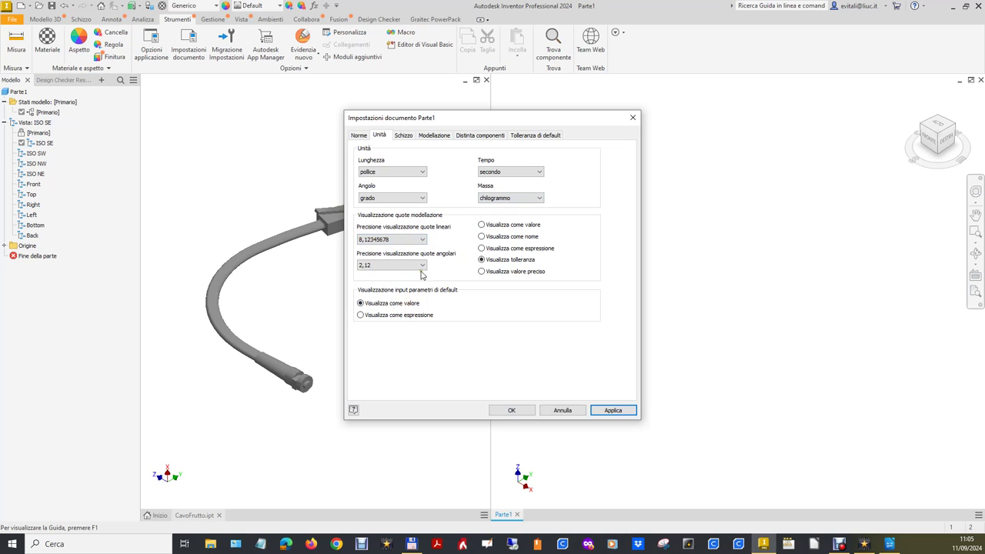
click(421, 264)
click(410, 328)
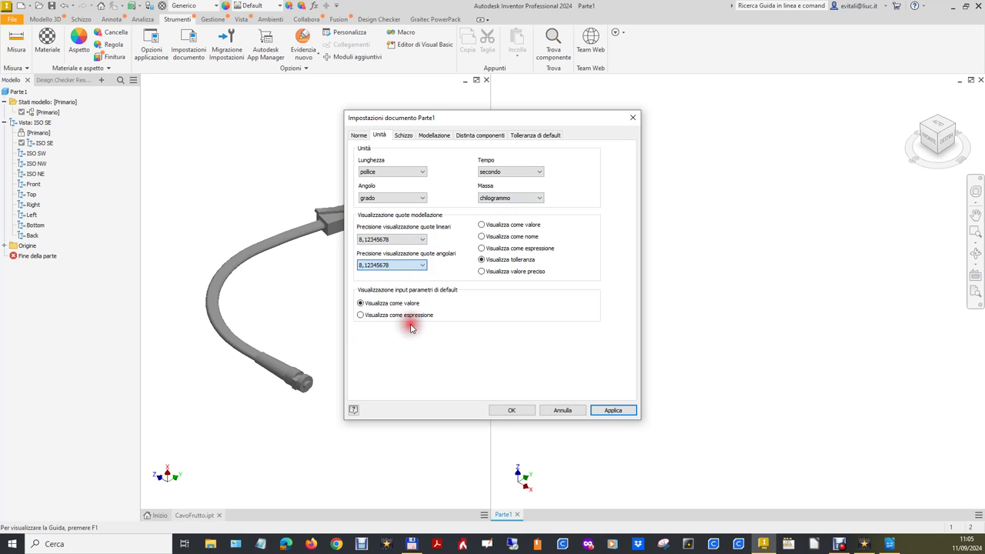
click(616, 410)
click(527, 414)
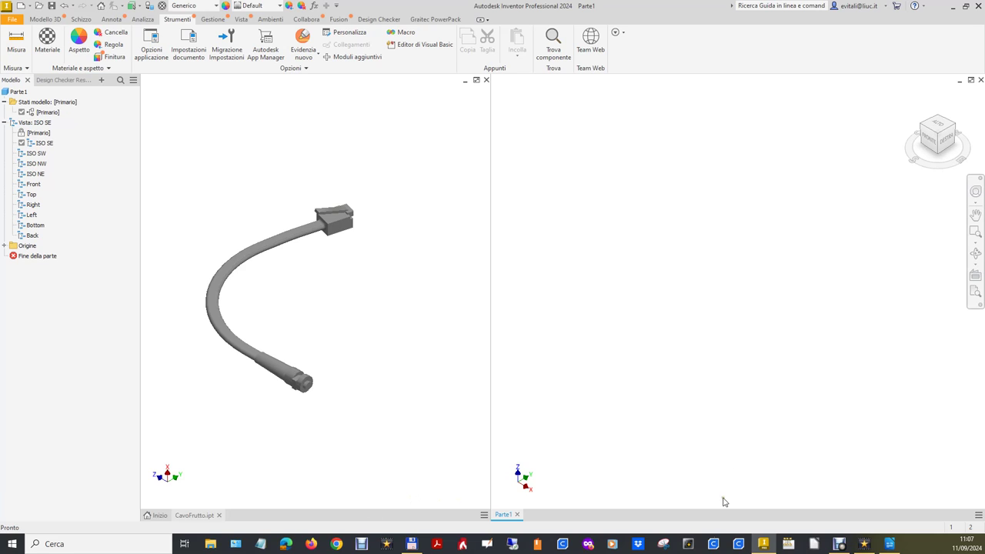
- Orbit the empty Parte1 view with its ViewCube, then return focus to CavoFrutto
click(736, 405)
mouse_move(950, 148)
mouse_down()
mouse_move(880, 503)
mouse_move(781, 447)
mouse_move(780, 435)
mouse_move(874, 407)
mouse_move(935, 446)
mouse_up()
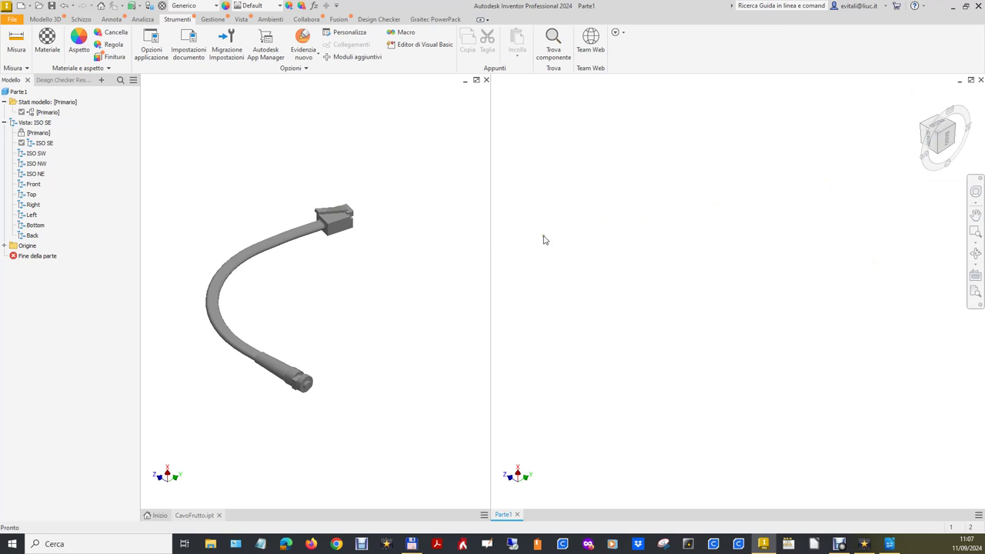
click(410, 238)
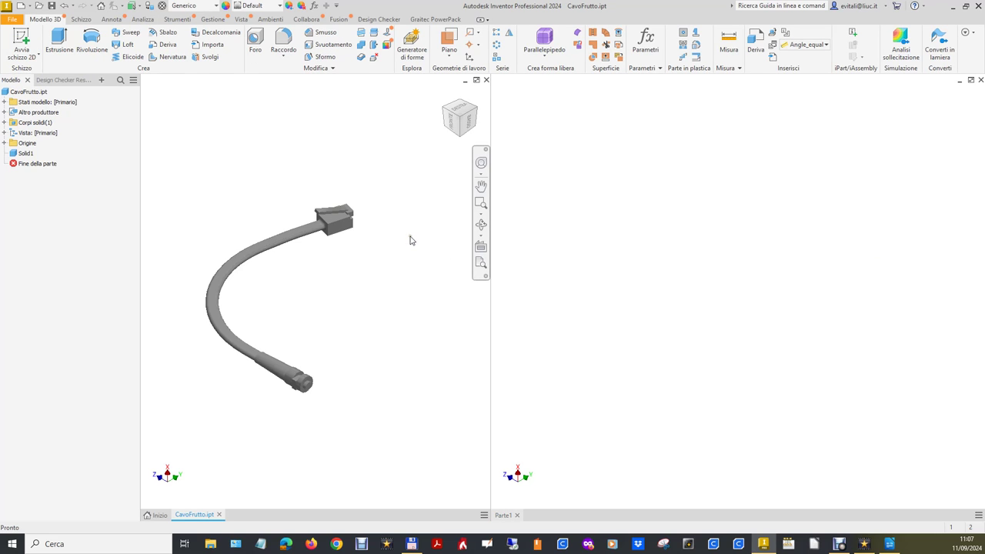
- Turn on Mostra la bussola in the ViewCube options, keeping the north angle at 0 degrees
right_click(457, 127)
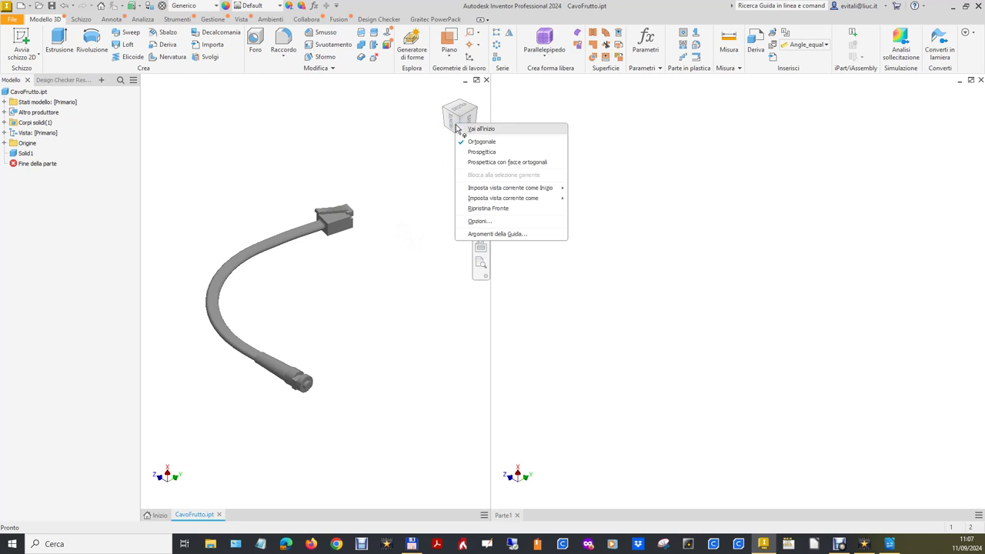
click(476, 221)
click(167, 364)
click(318, 411)
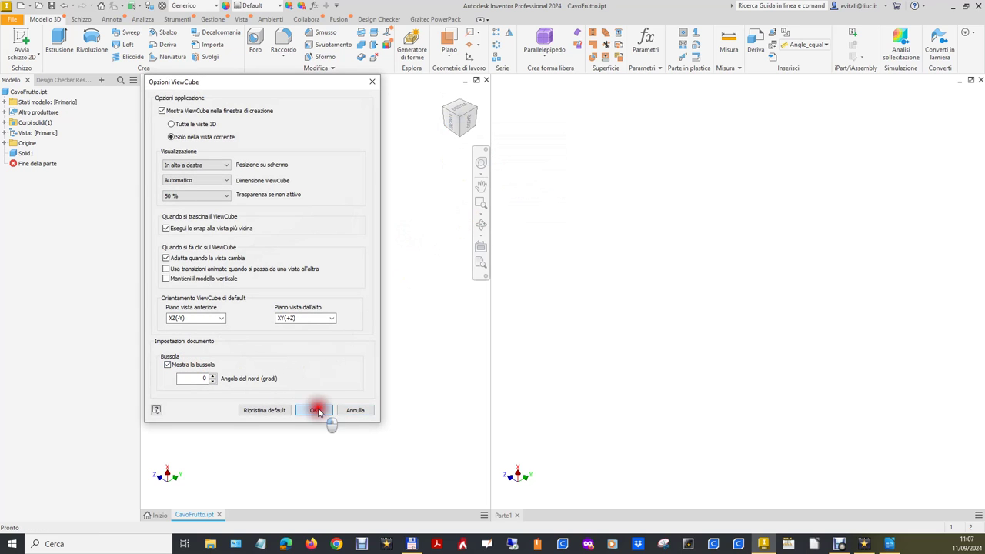
click(700, 309)
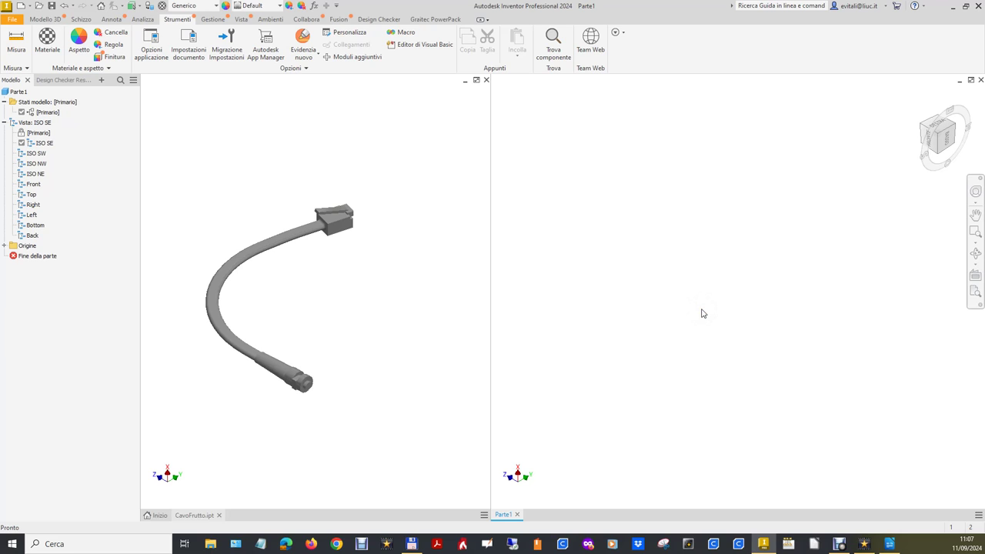
click(428, 186)
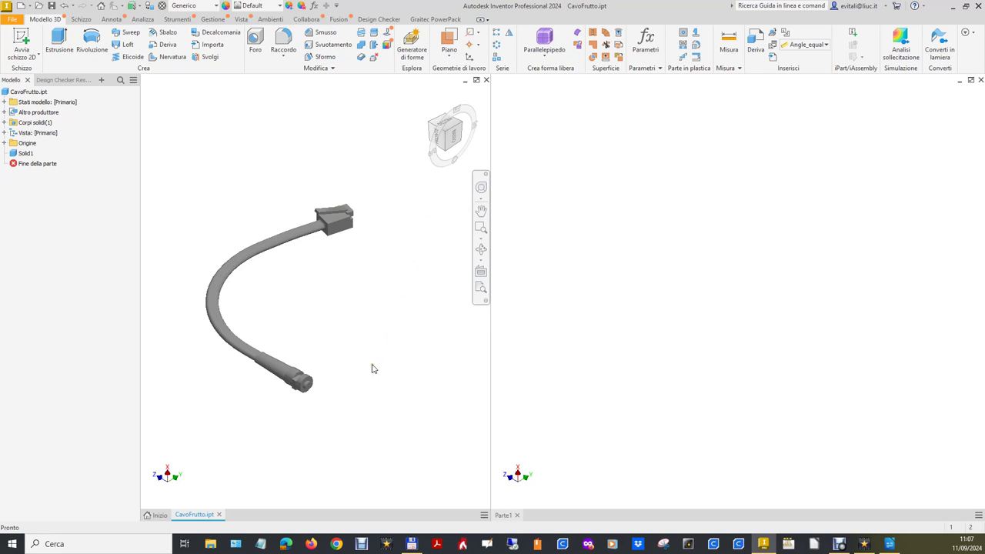
mouse_move(445, 123)
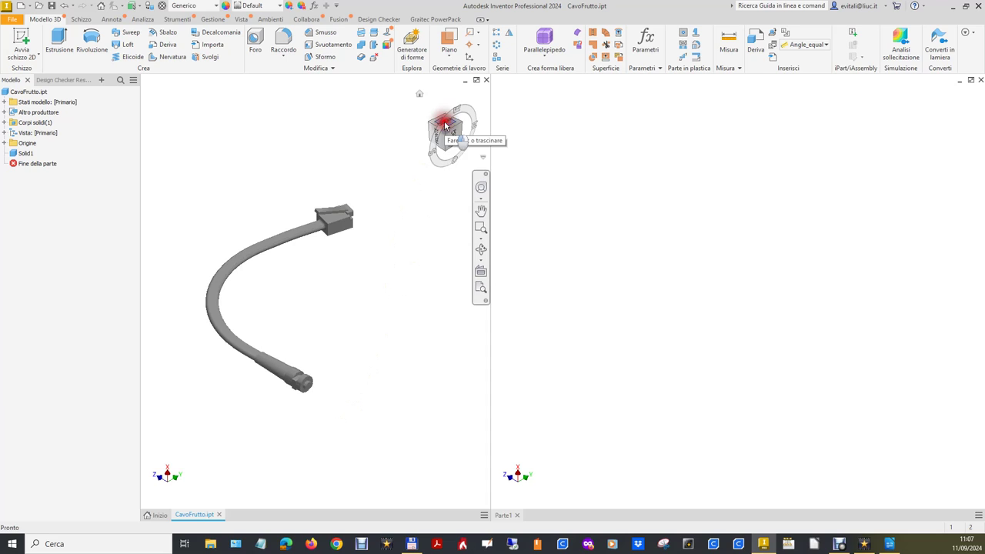
- Redefine the current ViewCube face view of CavoFrutto as its top (Alto) view
click(445, 126)
right_click(443, 136)
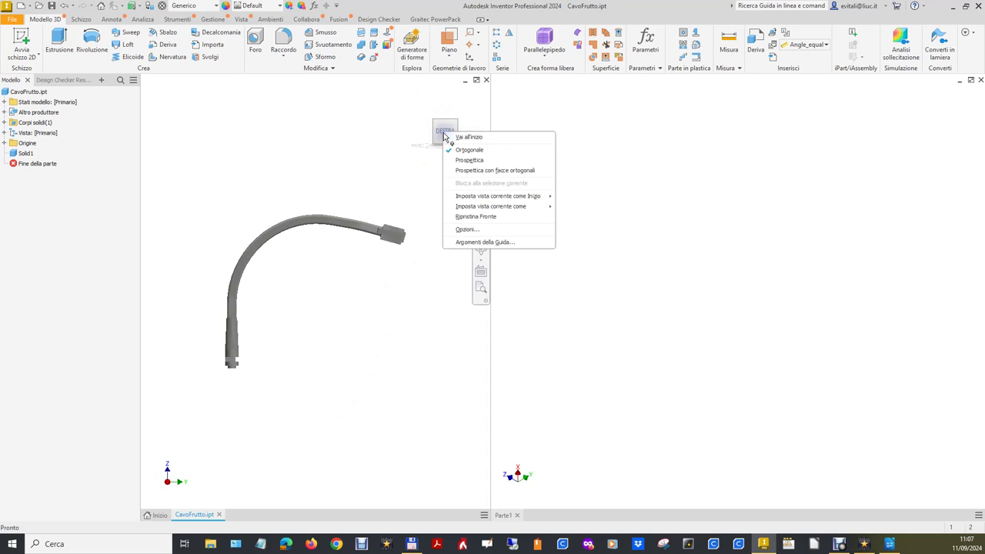
click(571, 205)
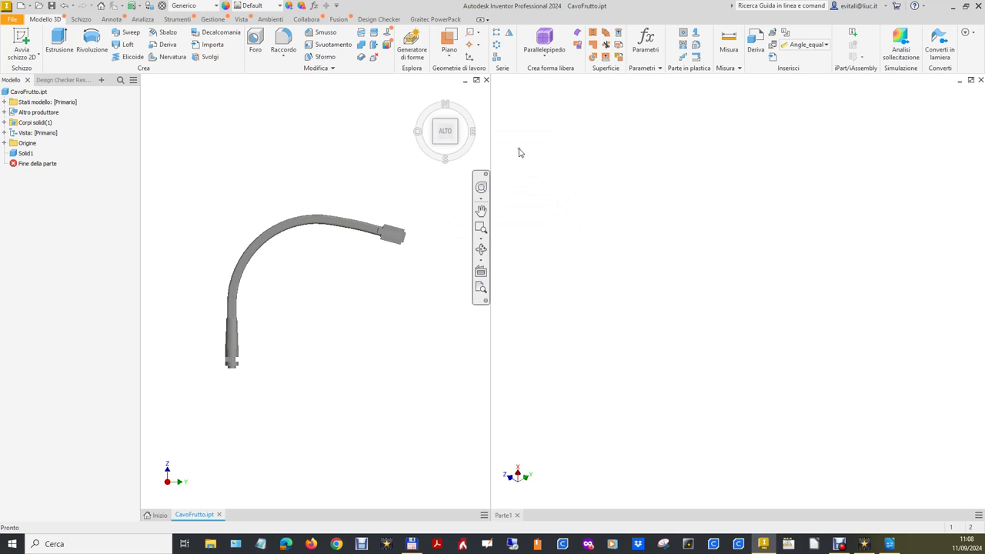
- Orbit CavoFrutto to an isometric corner and save it as the Home view with Adatta alla vista
click(462, 144)
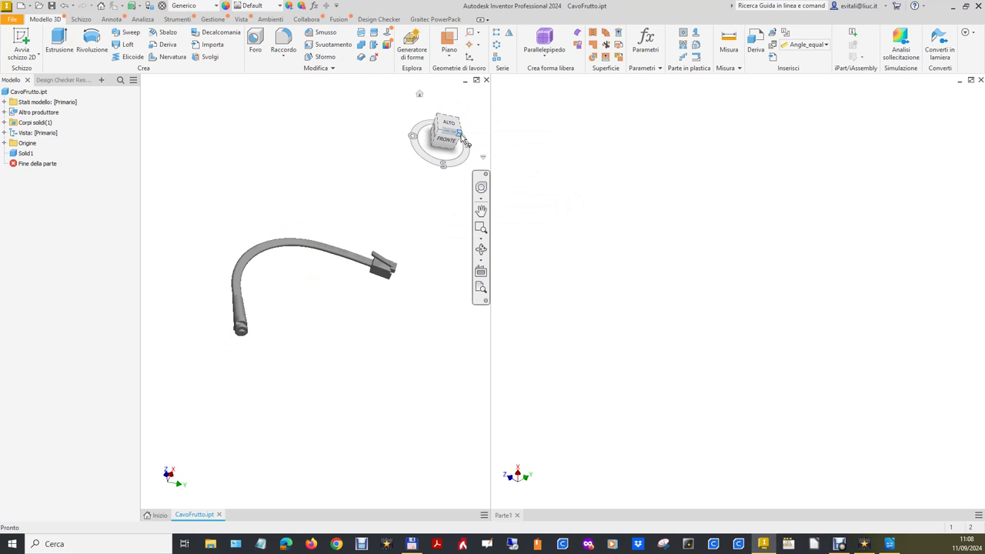
shift+middle_drag(145, 110, 163, 93)
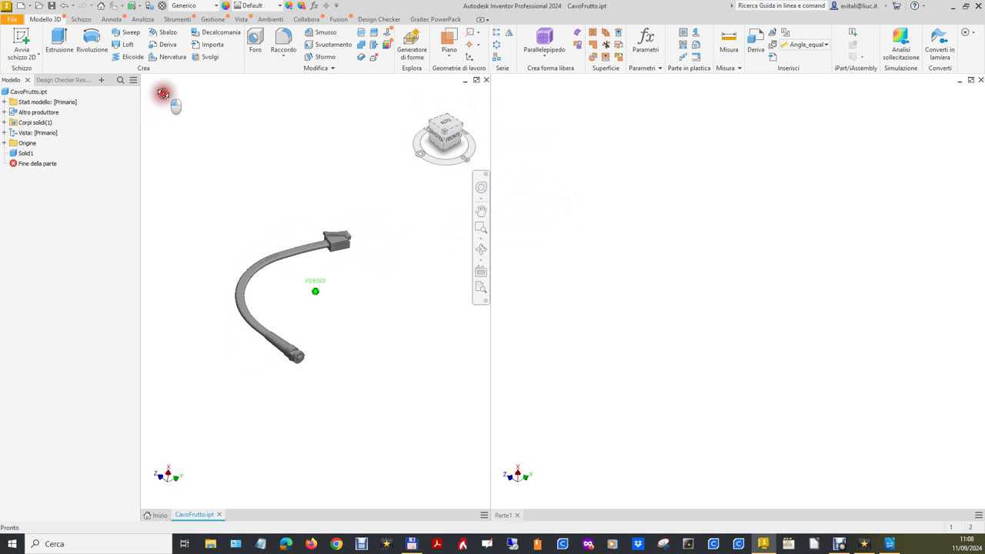
click(440, 137)
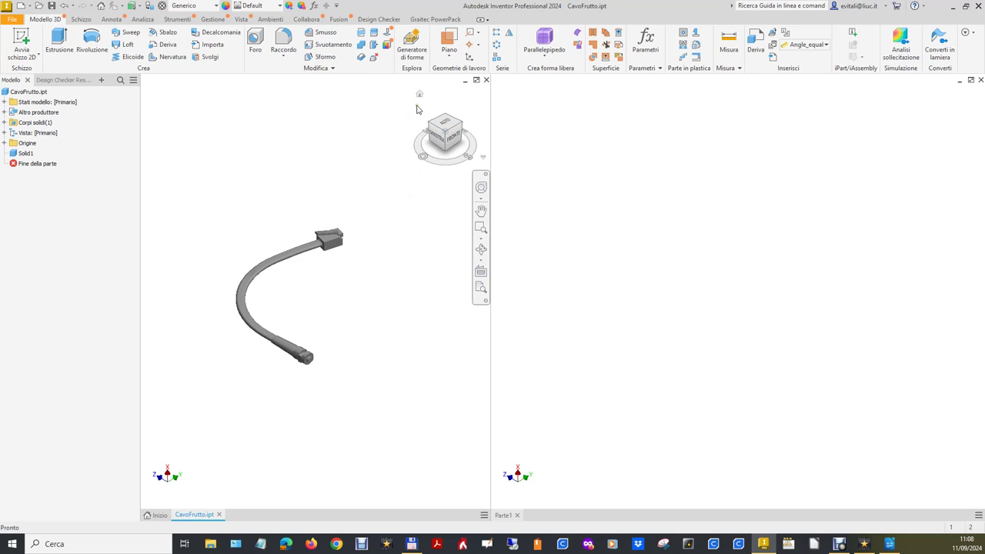
right_click(435, 136)
mouse_move(489, 198)
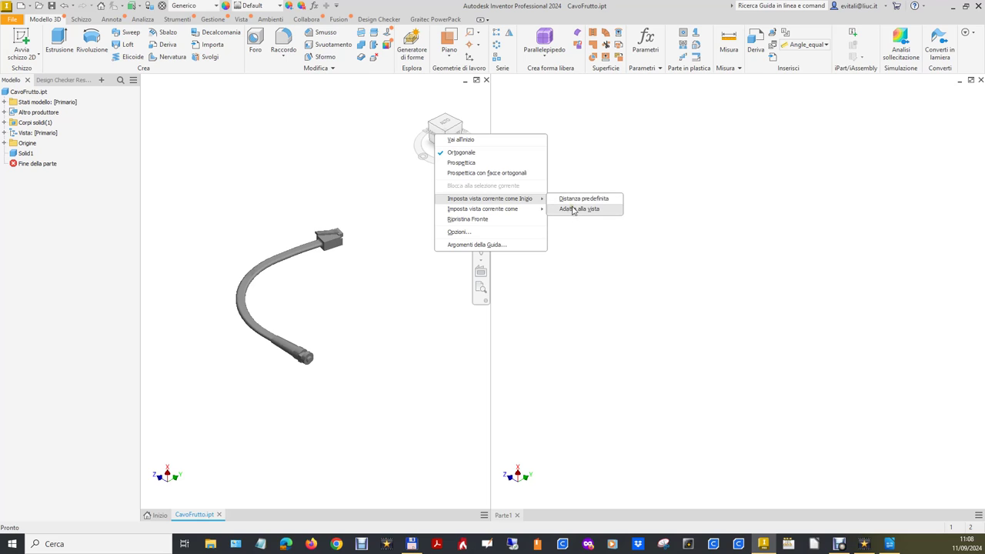
click(573, 210)
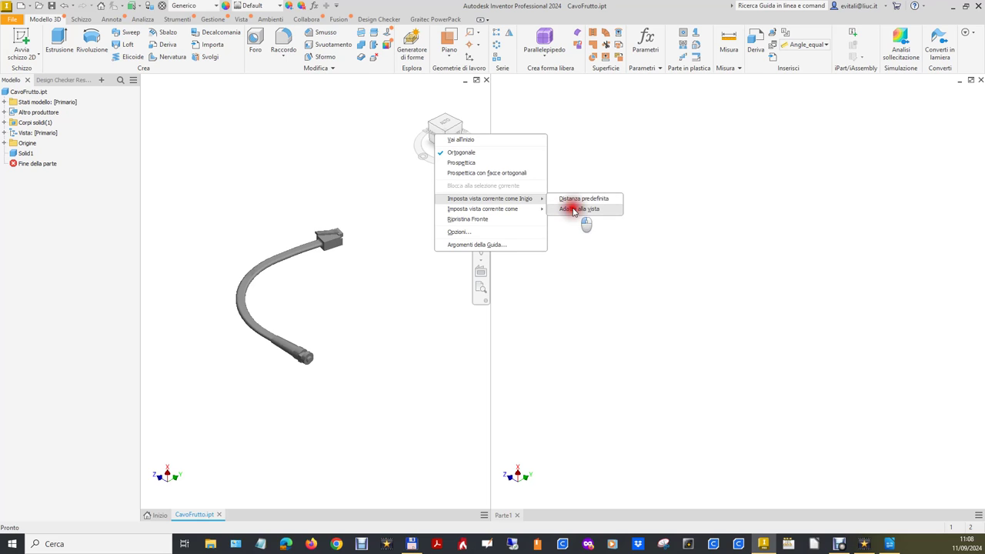
click(420, 94)
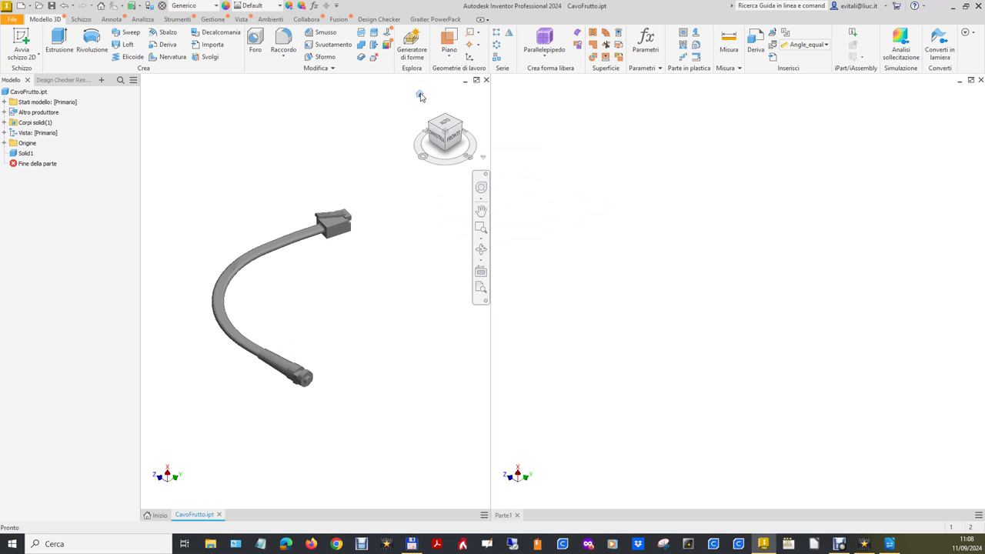
click(571, 212)
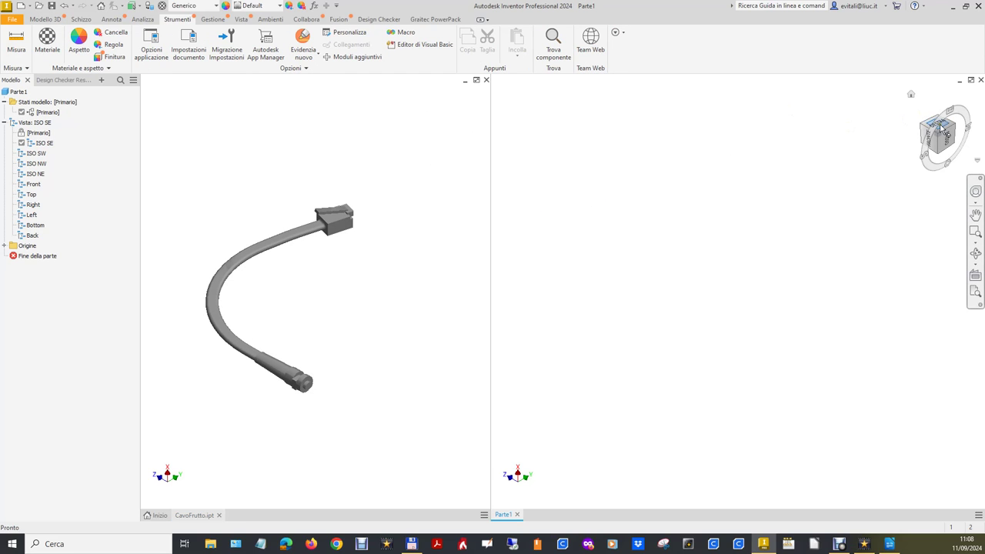
- Redefine Parte1's DESTRA face view as its top (Alto) view
click(941, 128)
right_click(941, 129)
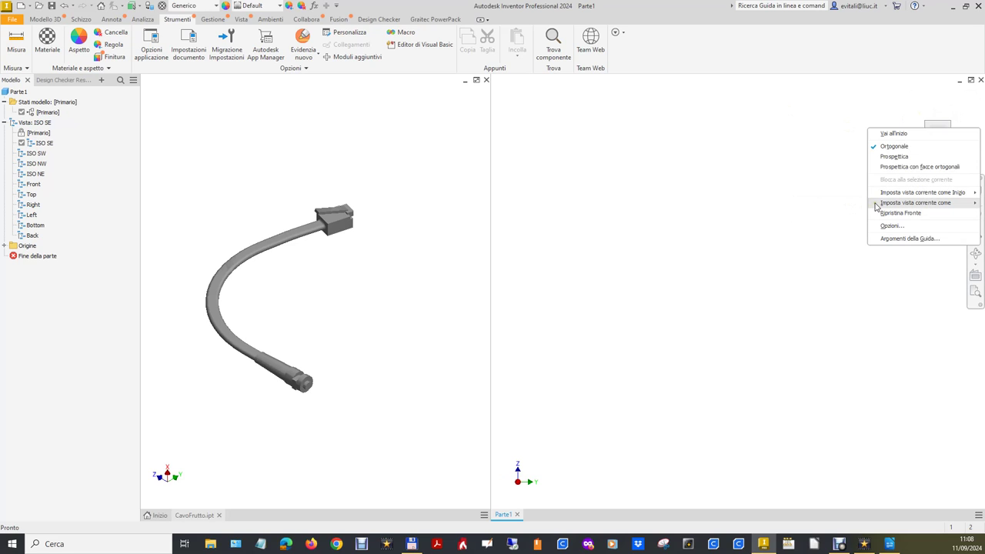
mouse_move(914, 202)
click(856, 202)
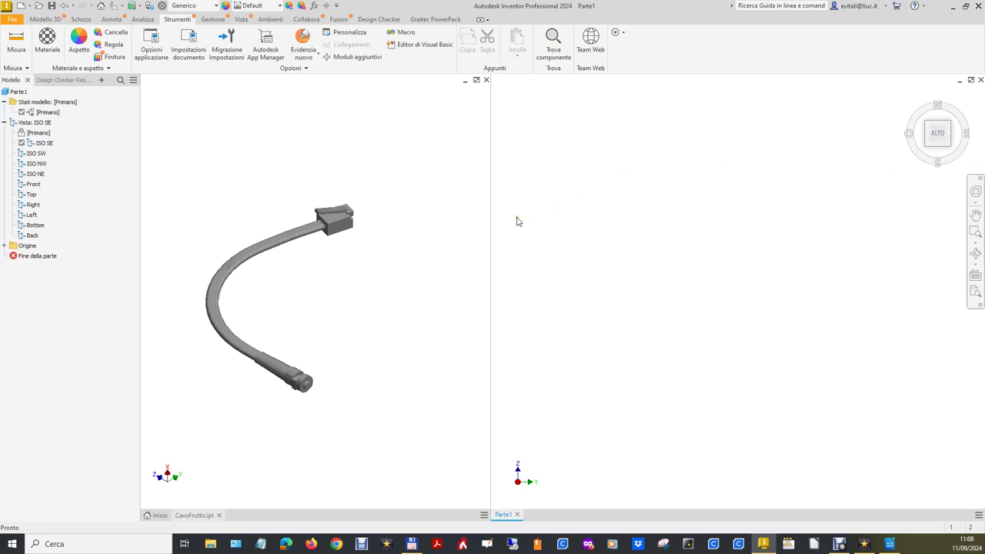
click(430, 199)
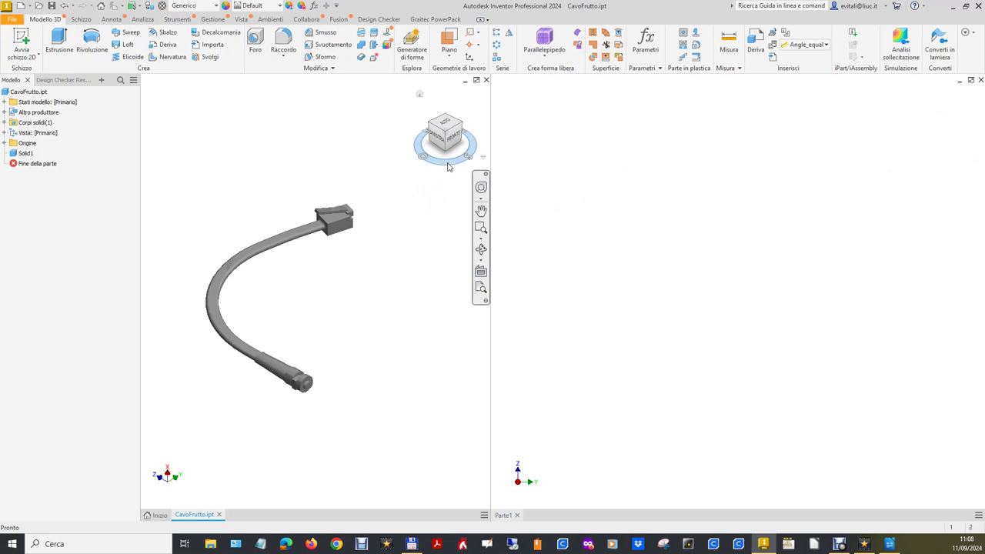
click(781, 161)
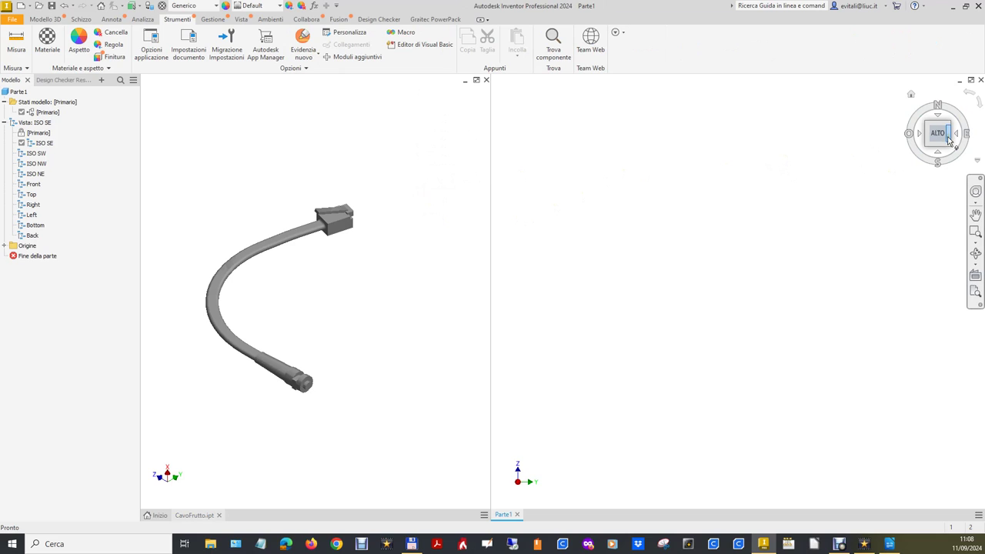
- Orbit Parte1 to an isometric corner view and set it as Parte1's Home view
drag(955, 128, 944, 140)
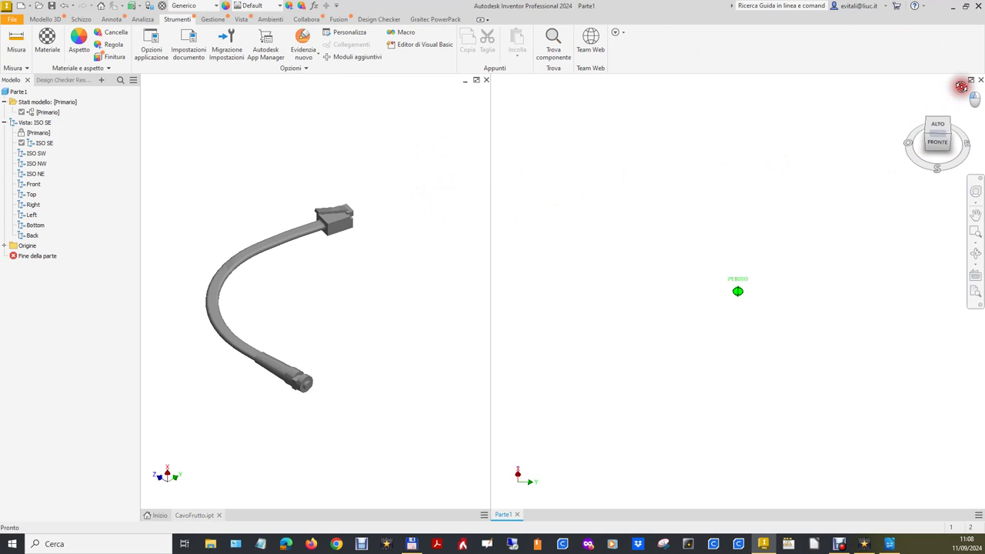
click(948, 137)
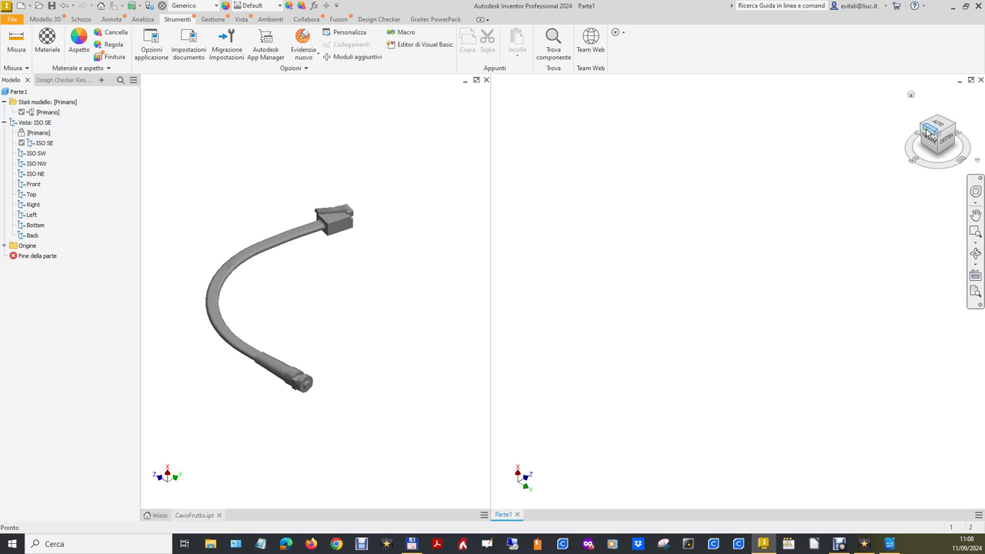
click(923, 128)
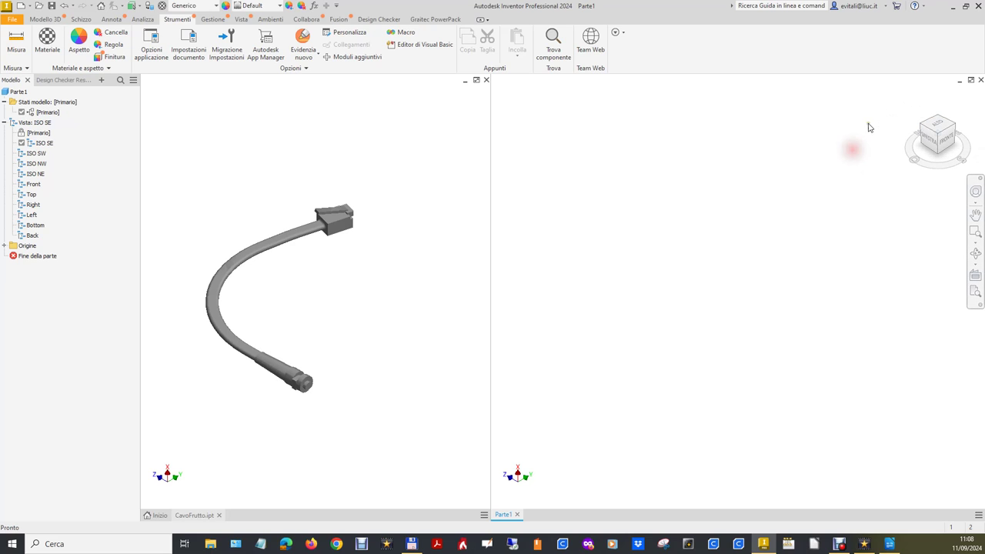
right_click(912, 97)
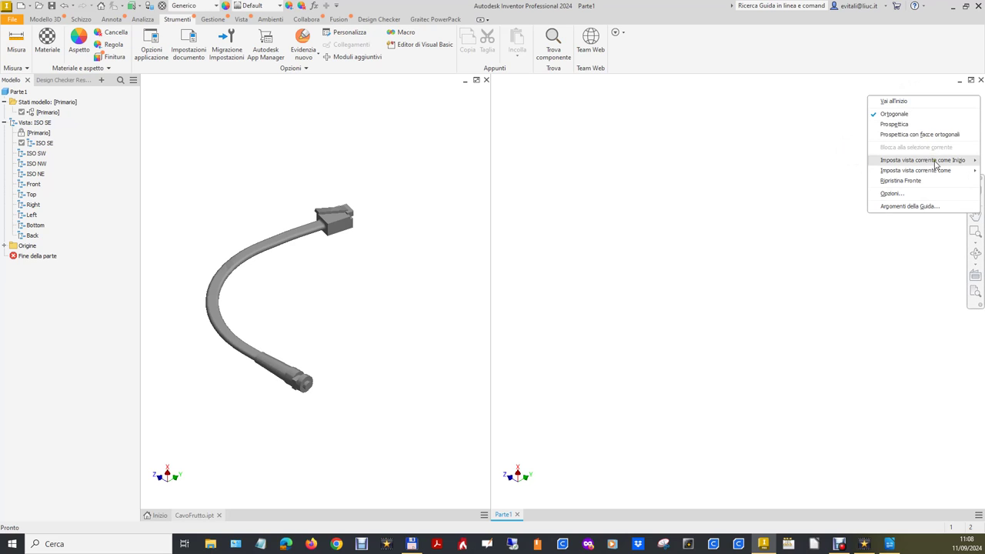
mouse_move(922, 160)
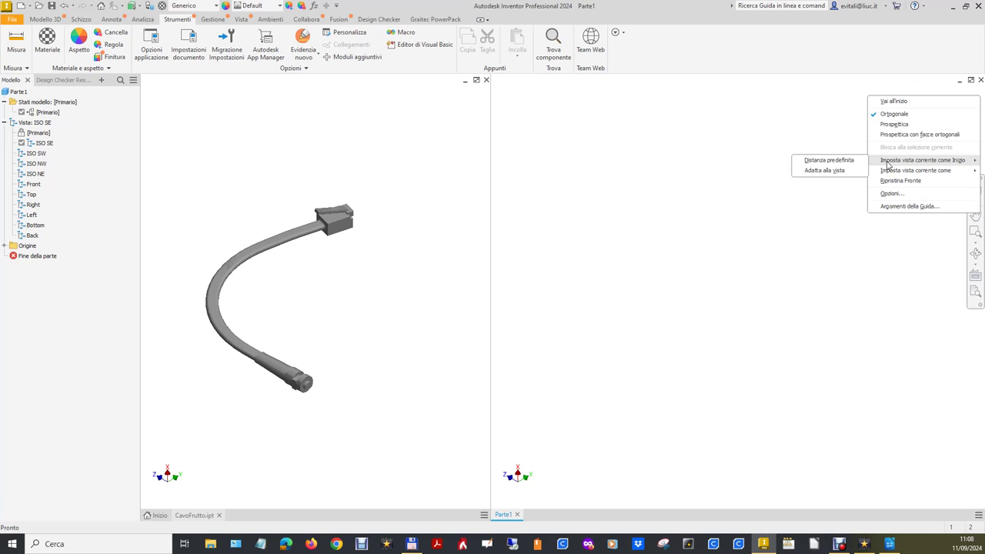
click(852, 174)
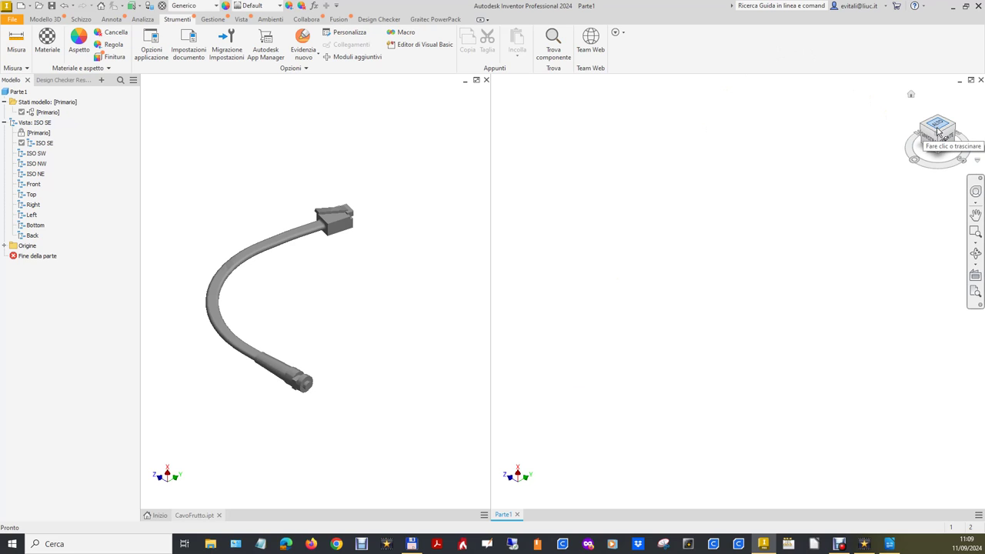
click(312, 401)
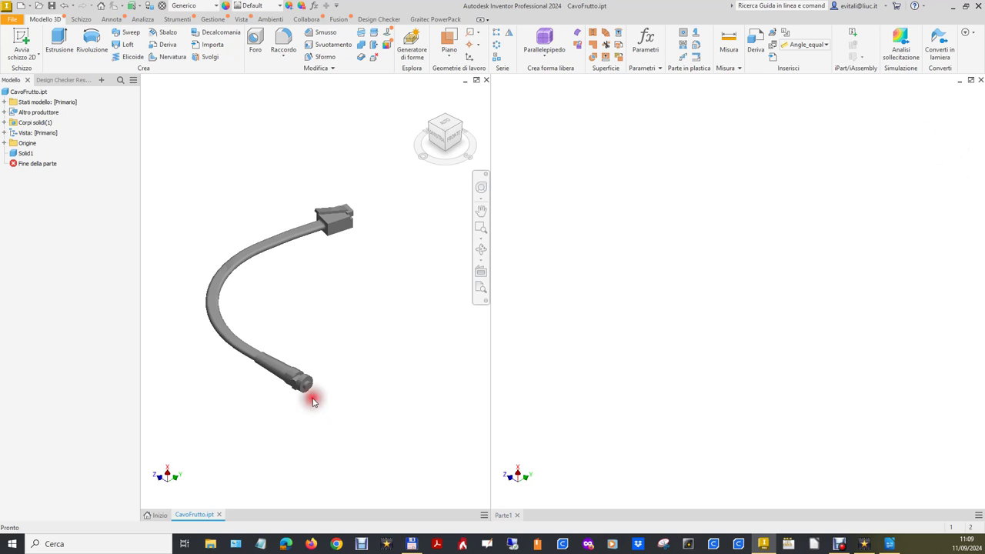
- Zoom in on the cable's round end face and expand Parte1's Origine folder in the browser
scroll(313, 402, down, 2)
scroll(309, 400, down, 2)
scroll(307, 398, down, 2)
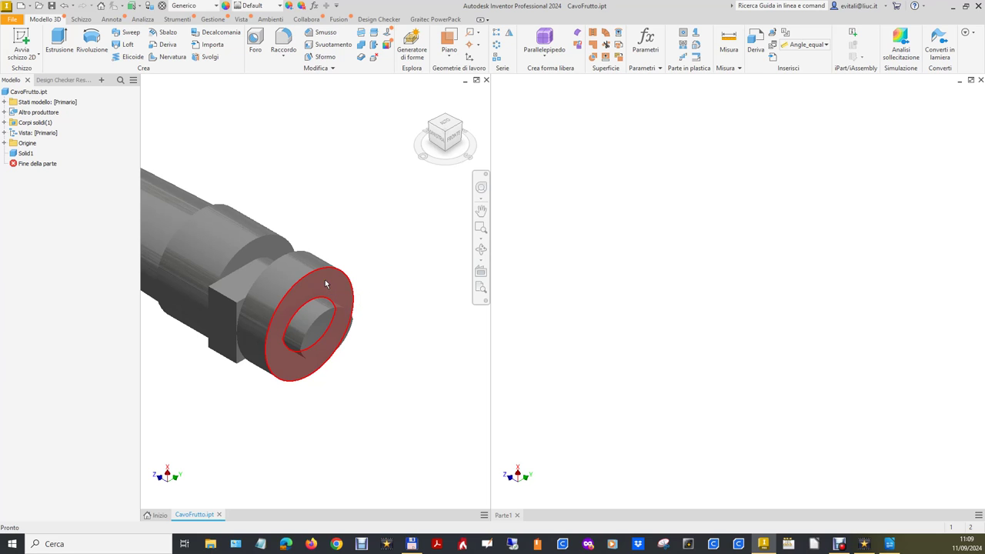
click(597, 466)
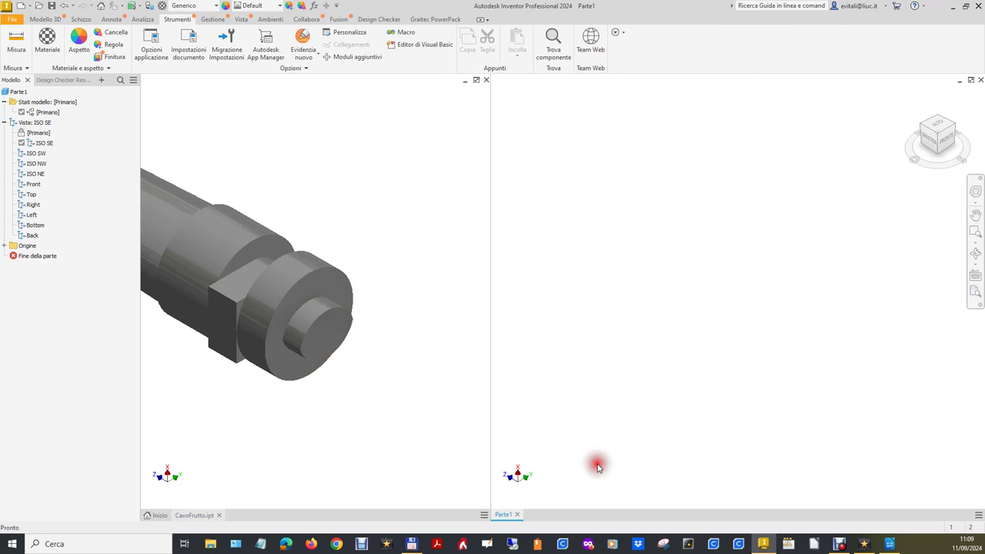
click(4, 245)
- Start a new sketch on Parte1's XY plane and draw a circle
click(36, 276)
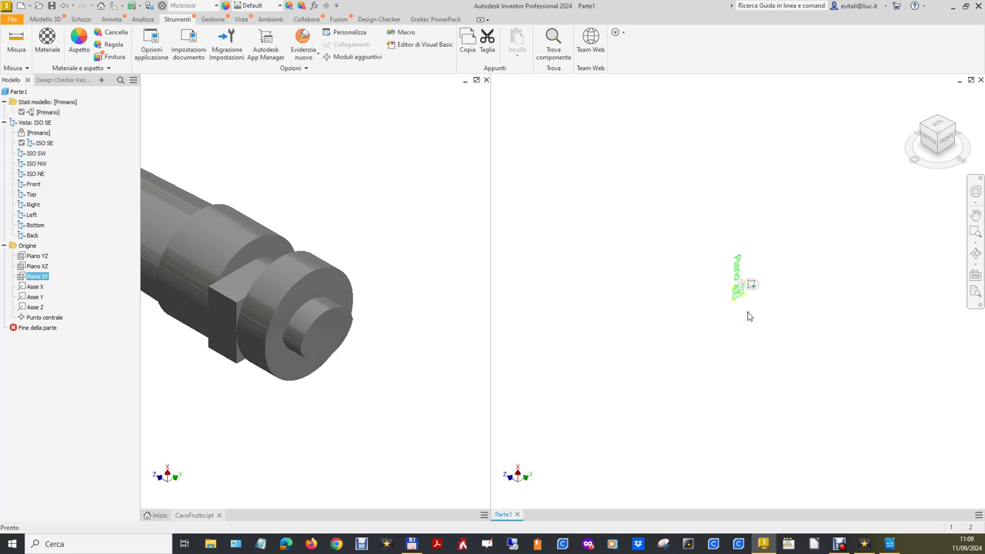
click(752, 285)
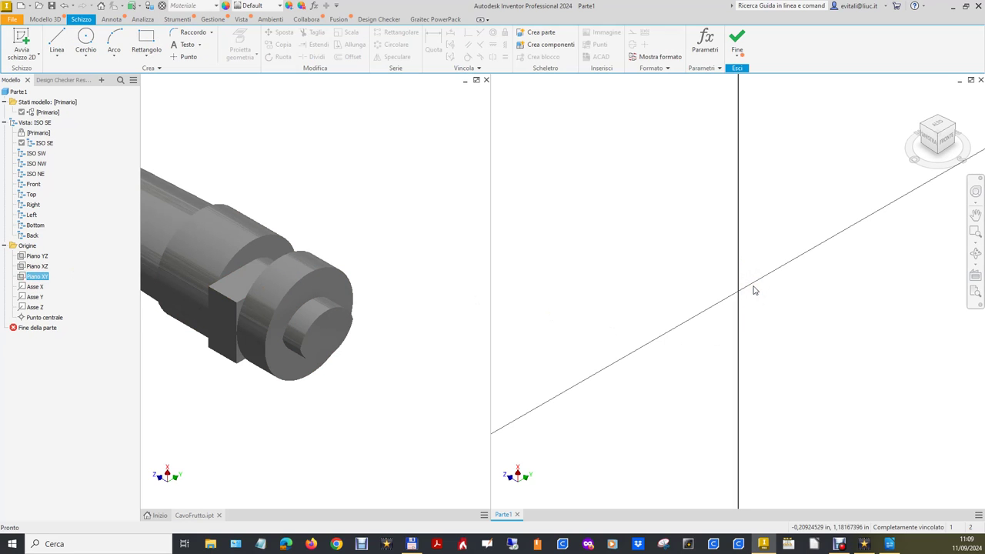
click(86, 38)
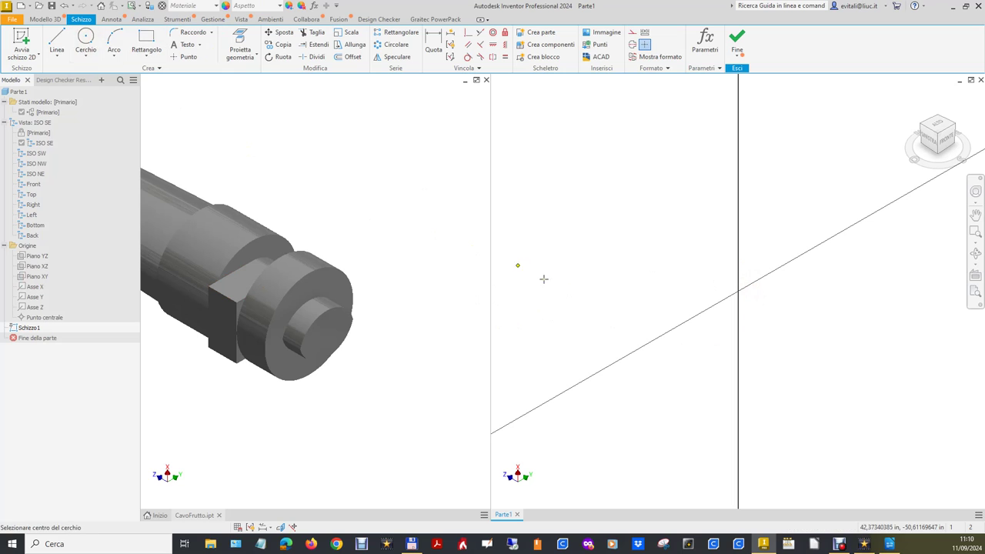
click(708, 331)
click(719, 272)
right_click(684, 238)
key(Escape)
- Measure the CavoFrutto cable-end edge at 0.3125 in diameter, then begin dimensioning the Parte1 circle
click(369, 137)
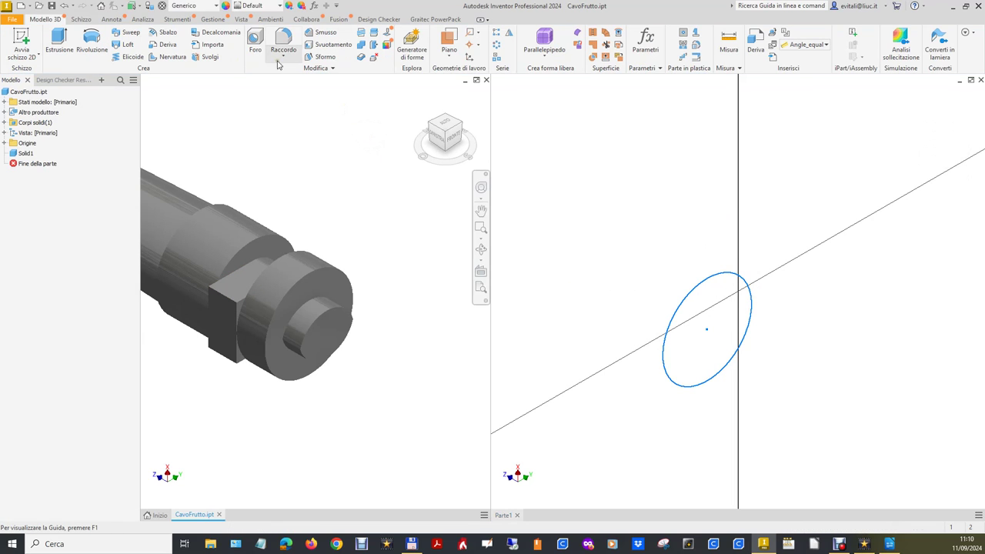
click(728, 42)
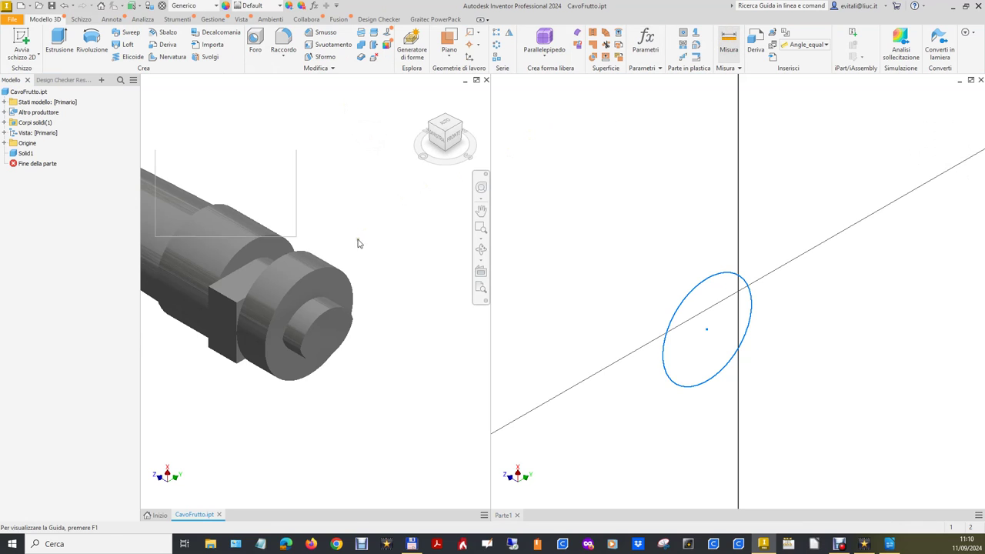
click(345, 274)
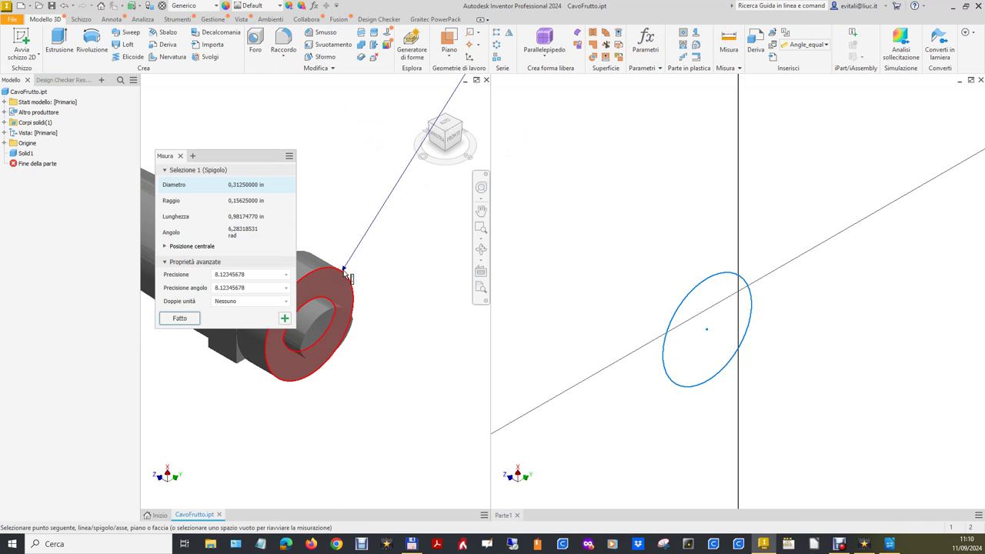
mouse_move(223, 184)
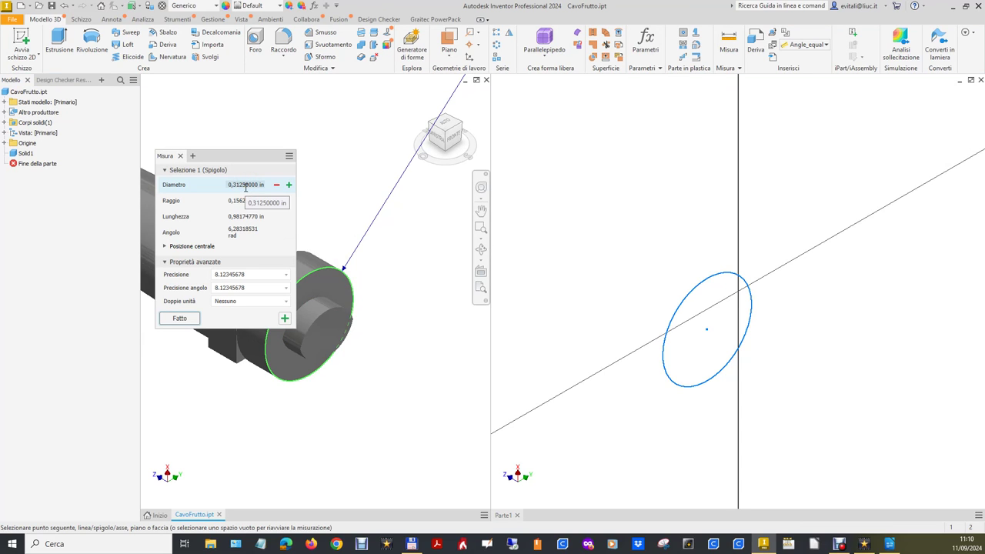
click(664, 213)
key(d)
click(725, 276)
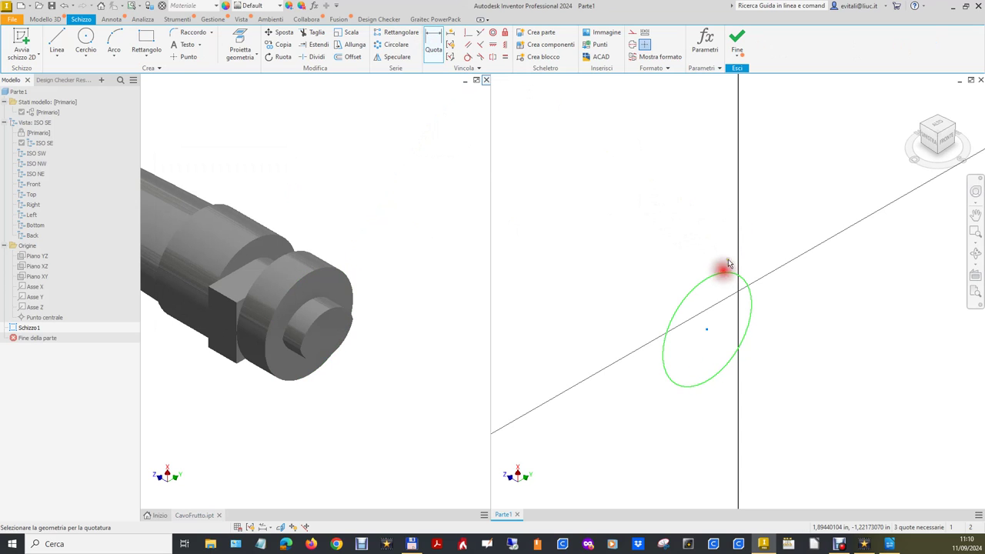
- Give the sketch circle a 0.3125 in diameter dimension
click(768, 212)
text(Diametro 0,31250000 in)
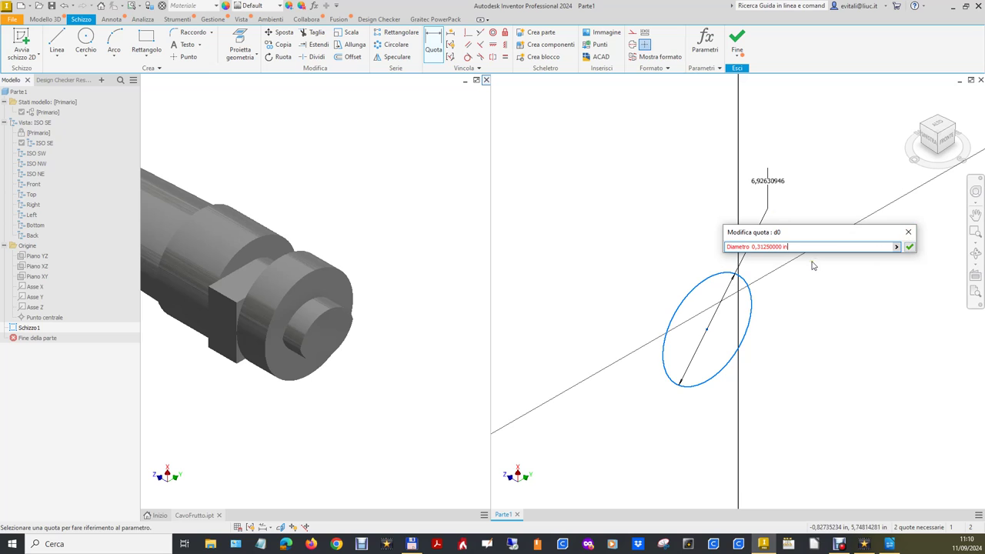
drag(753, 246, 675, 246)
text(5)
click(910, 247)
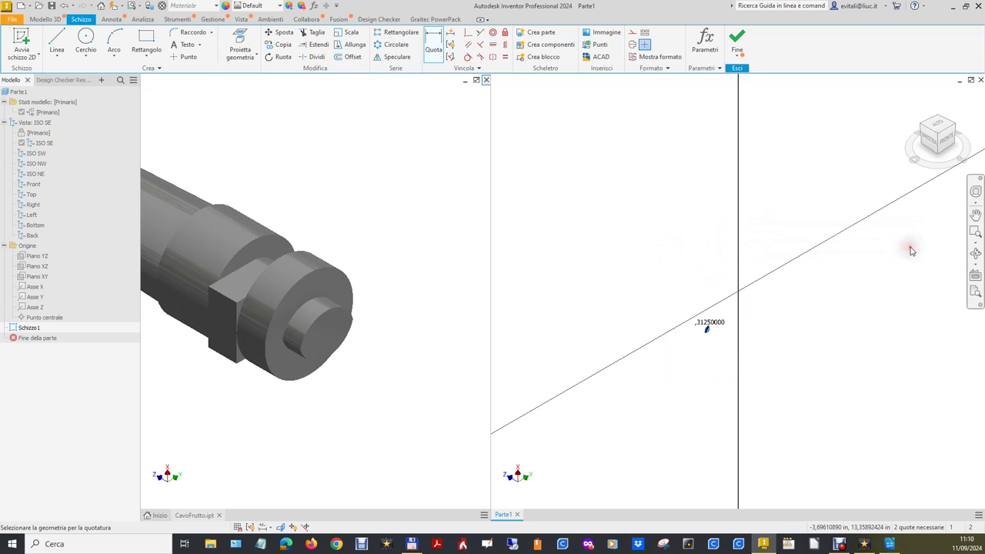
scroll(706, 342, up, 5)
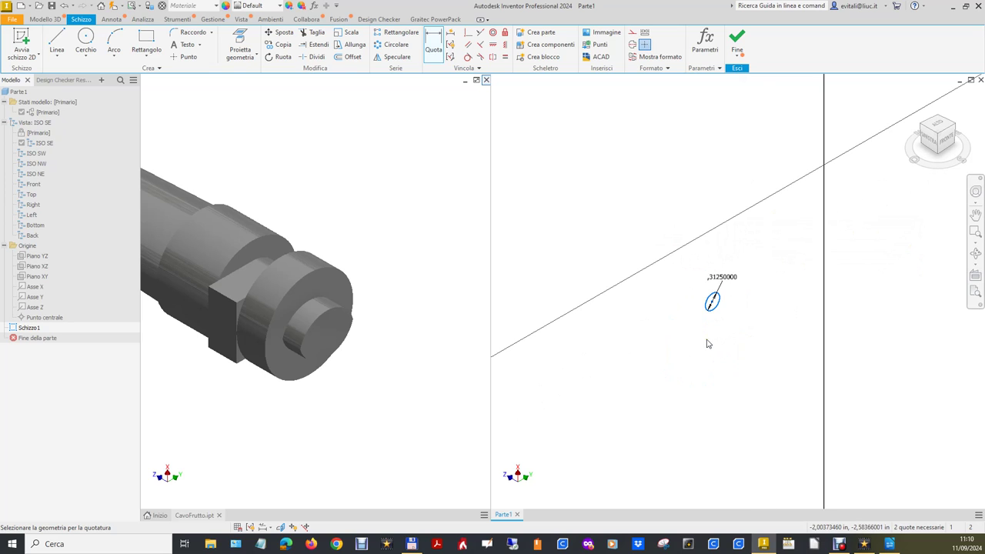
scroll(708, 343, up, 3)
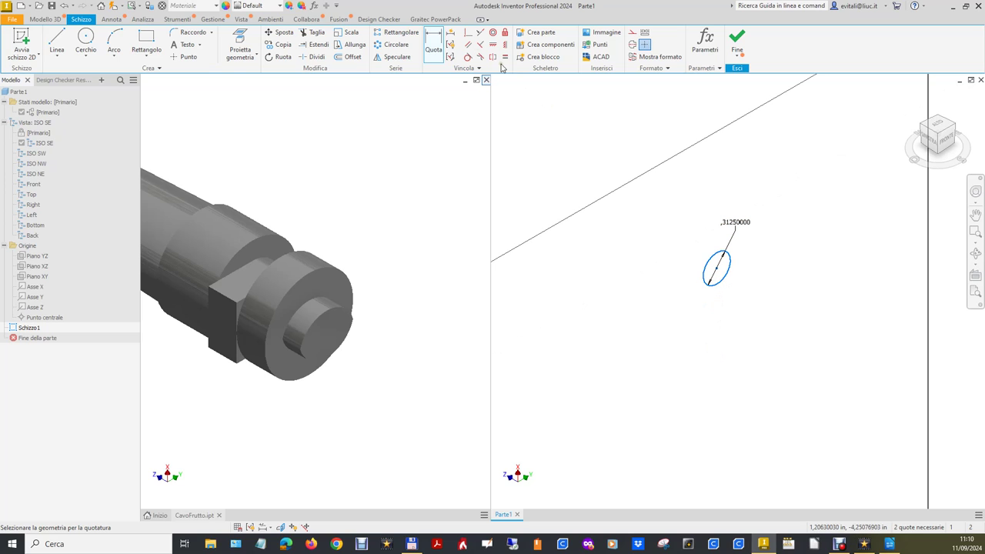
- Constrain the circle's centre to the origin centre point and finish the sketch
click(468, 32)
click(715, 266)
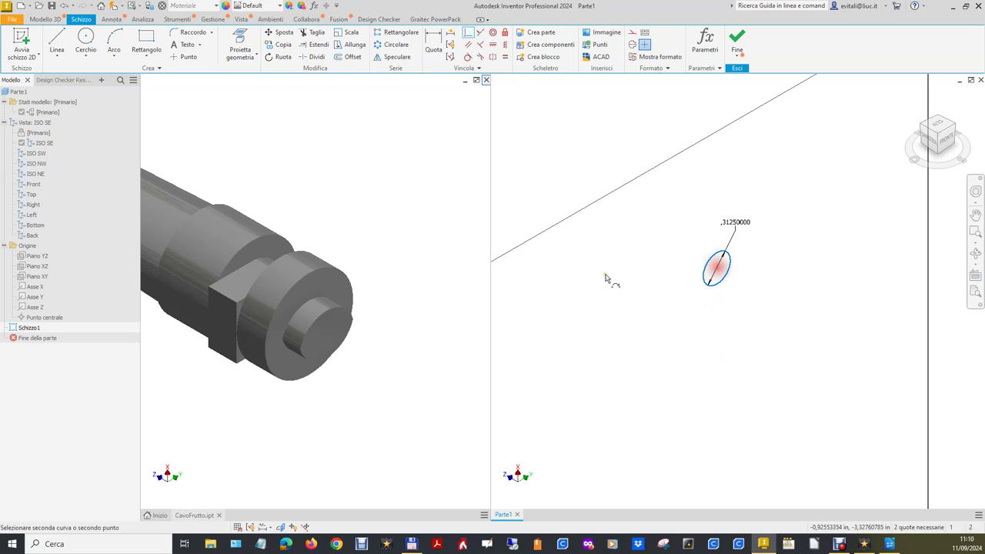
click(67, 318)
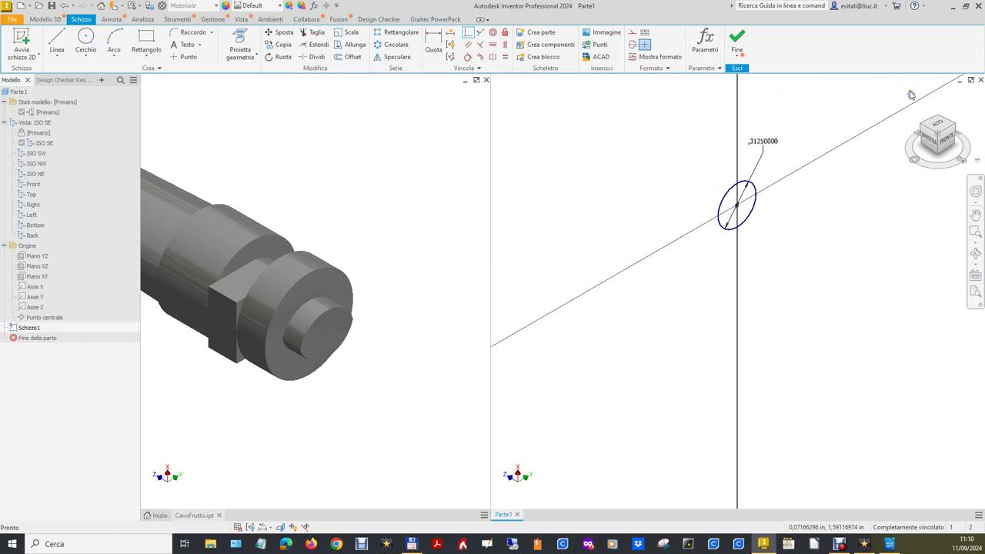
key(Escape)
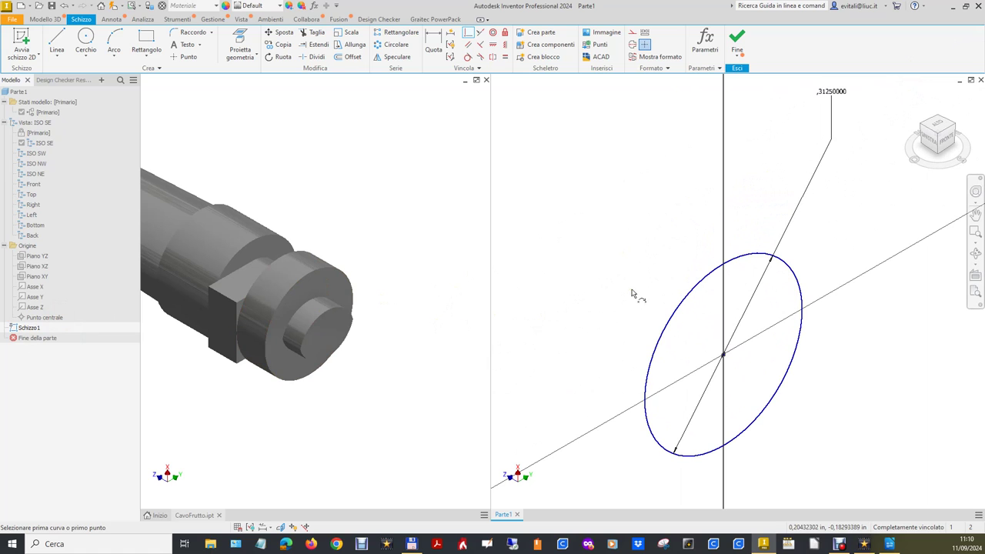
click(740, 43)
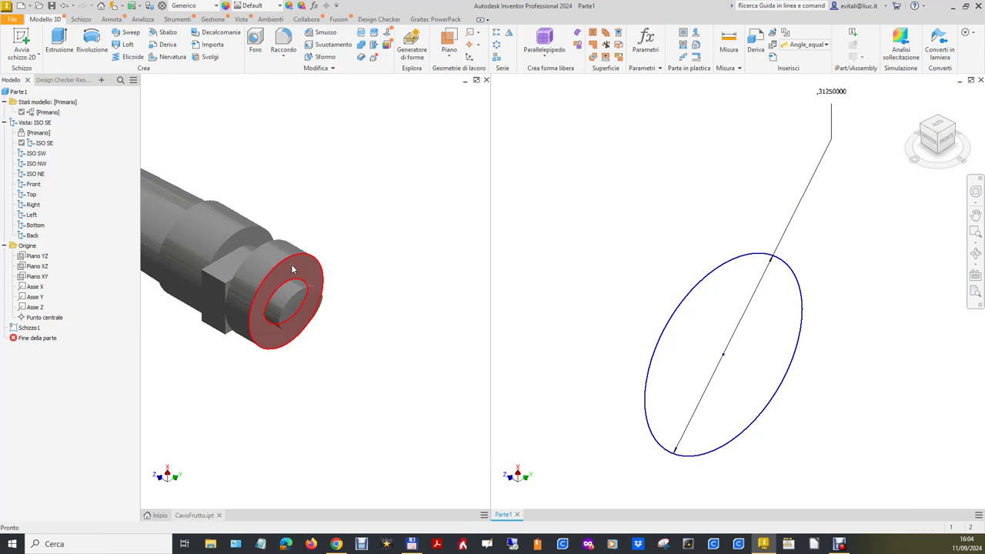
- Measure the 0.1 in distance between the cable end's two 0.3125 in circular edges on CavoFrutto
click(265, 127)
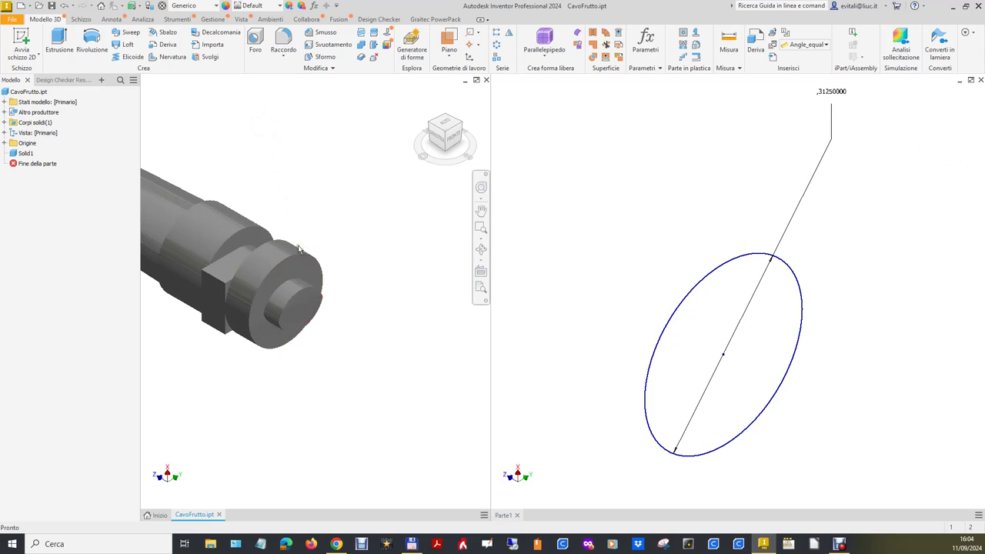
click(725, 42)
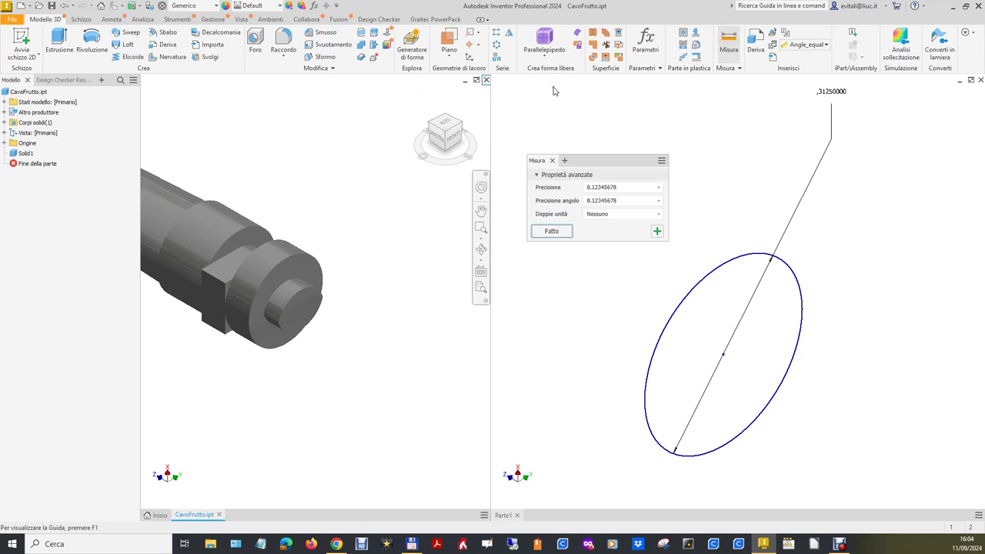
click(311, 254)
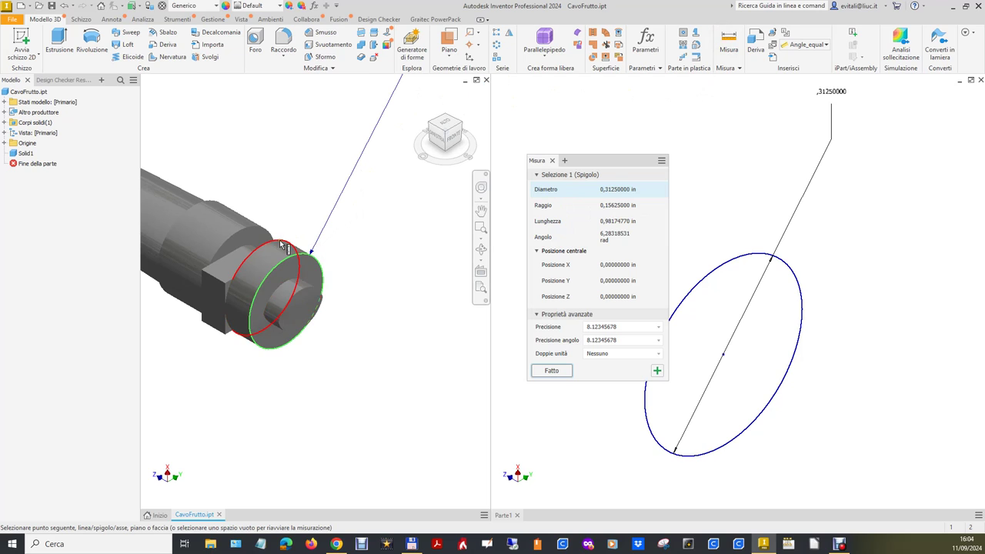
click(283, 245)
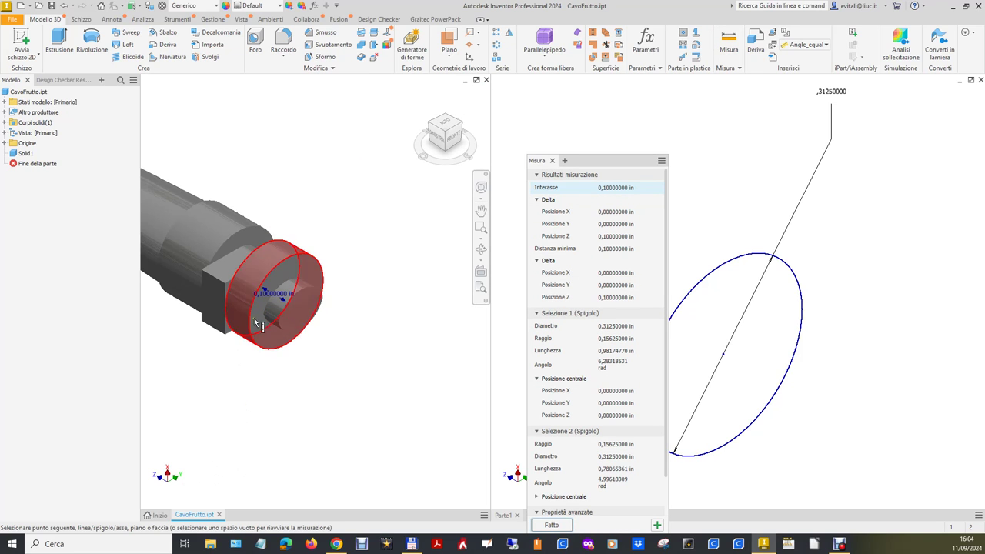
click(700, 232)
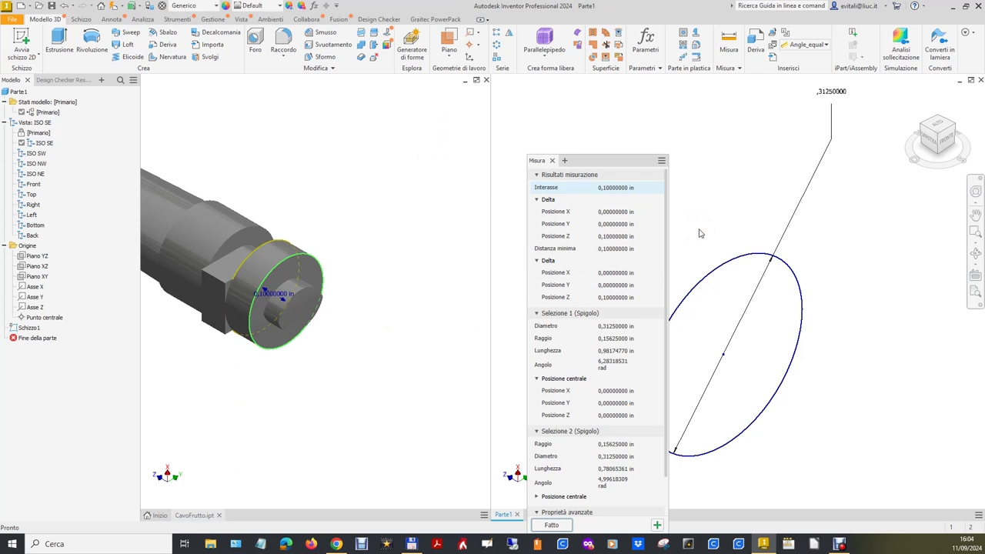
- Extrude the Parte1 circle 0.1 in into a solid disc, then return to CavoFrutto
click(67, 40)
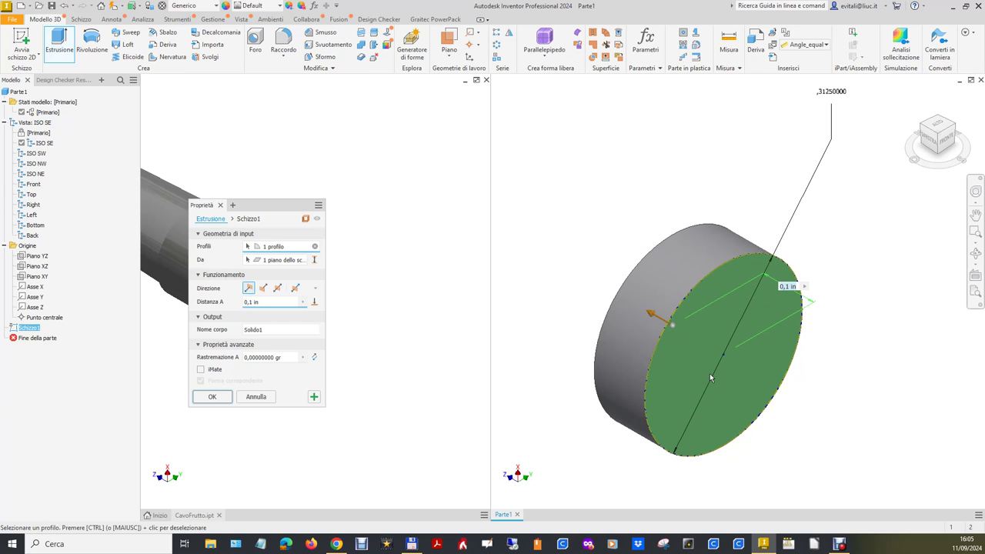
click(223, 396)
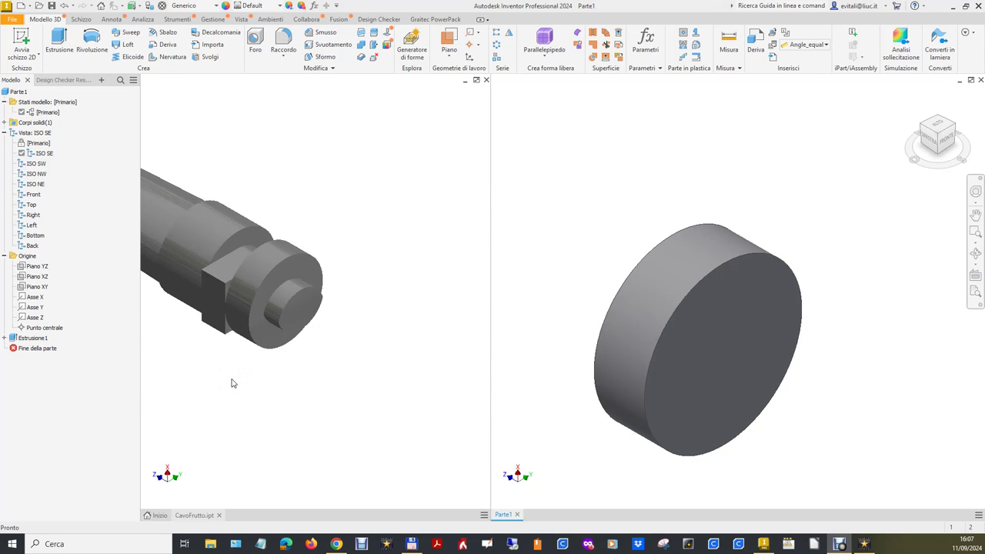
click(359, 256)
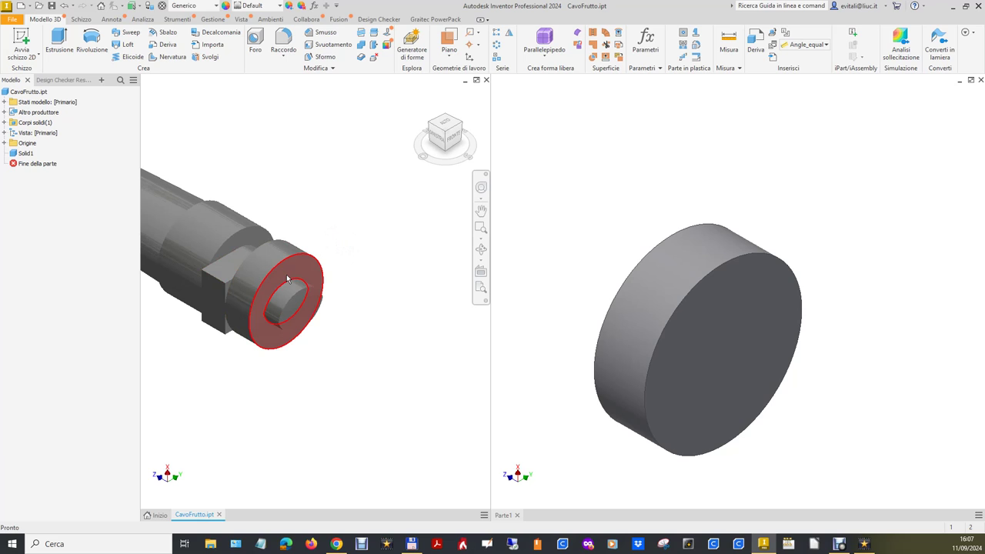
click(241, 18)
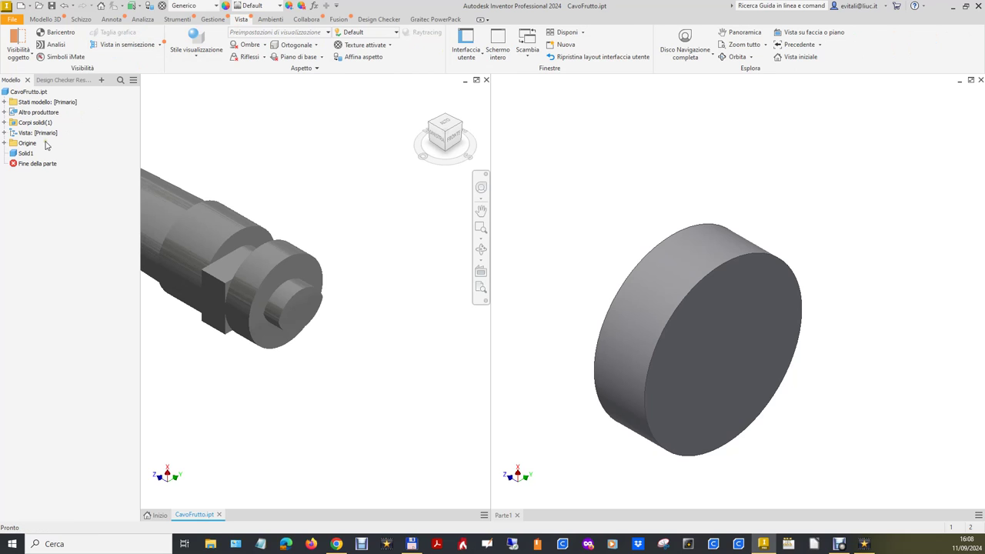
- Show CavoFrutto in half section along the XY plane, offset 0.137795 in into the cable end
click(4, 143)
click(127, 44)
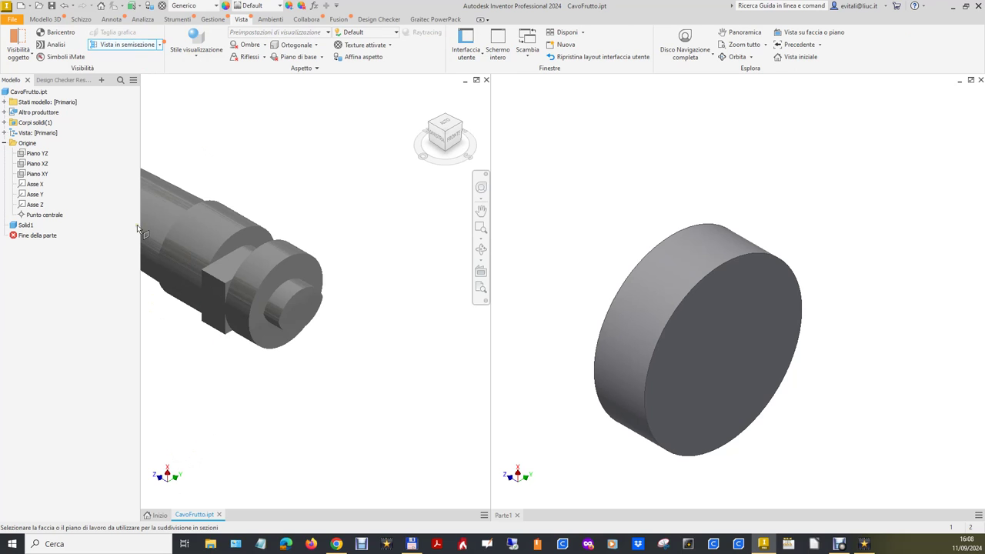
click(48, 177)
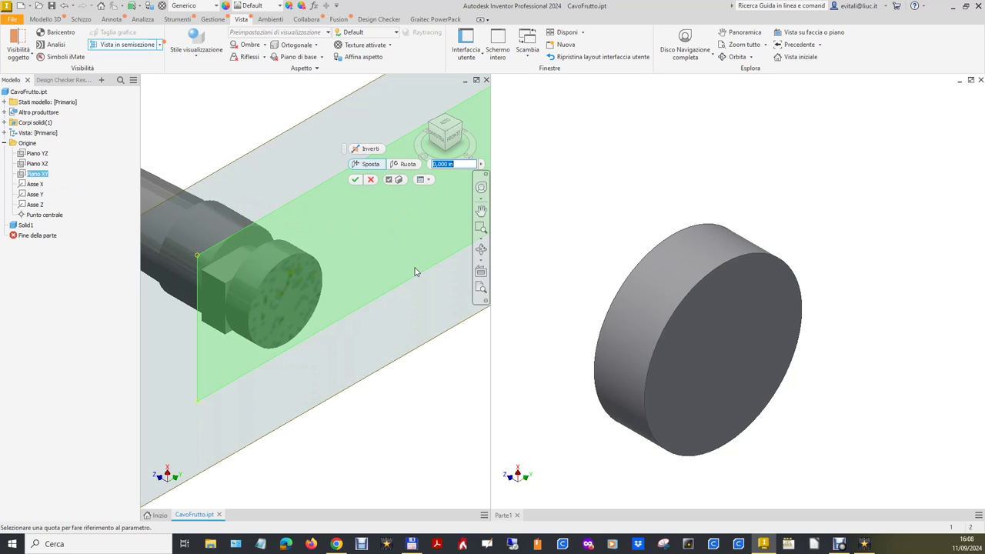
scroll(415, 271, down, 2)
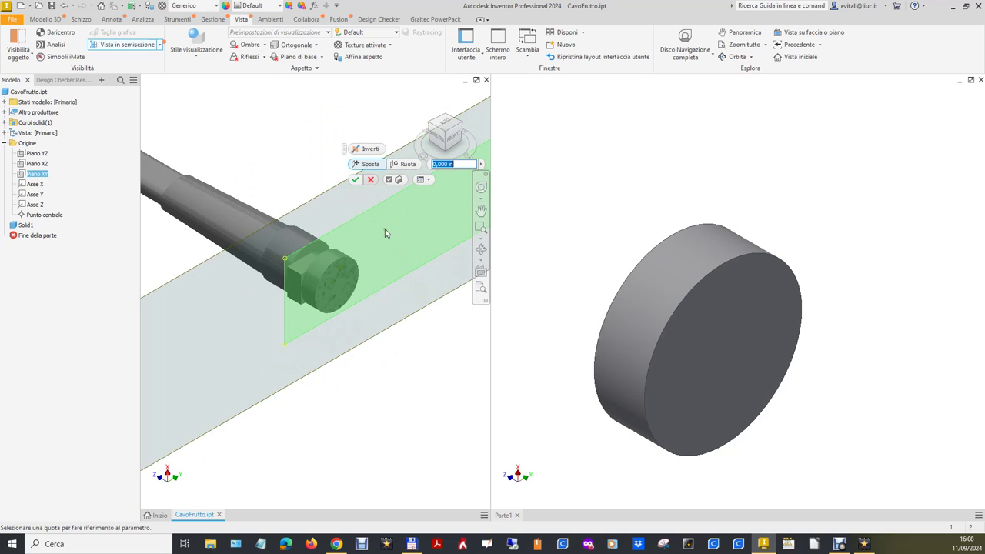
scroll(361, 319, down, 2)
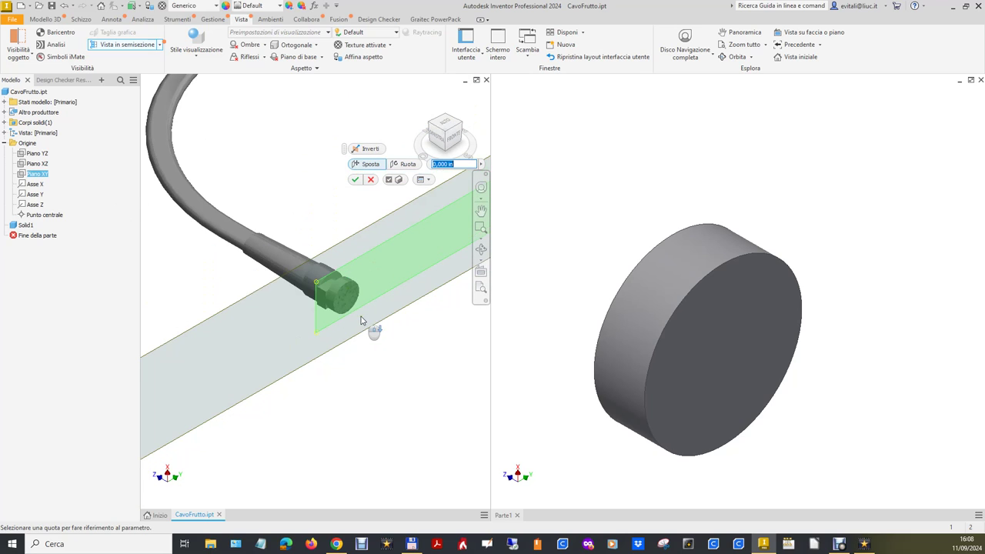
scroll(269, 320, down, 2)
drag(394, 246, 388, 241)
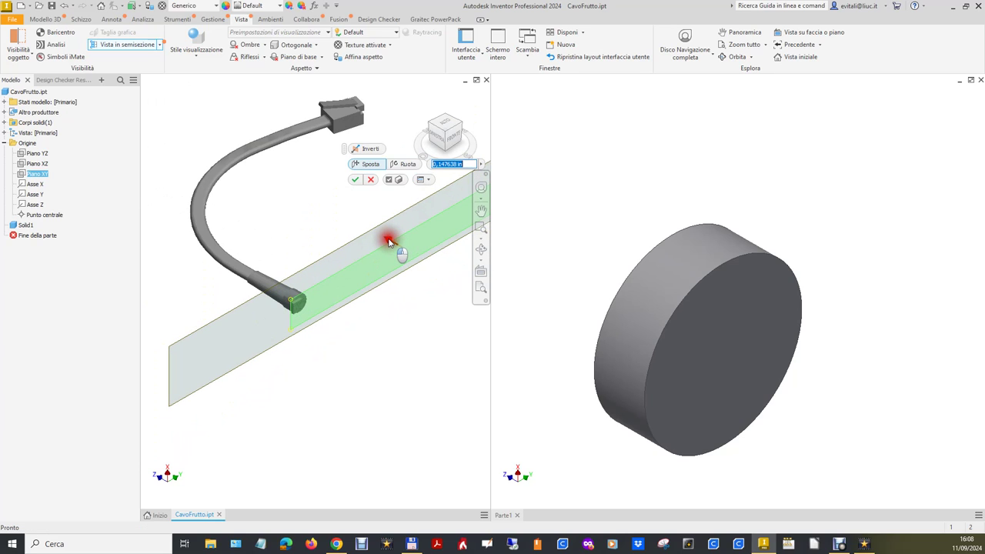
drag(389, 241, 389, 242)
scroll(297, 315, down, 3)
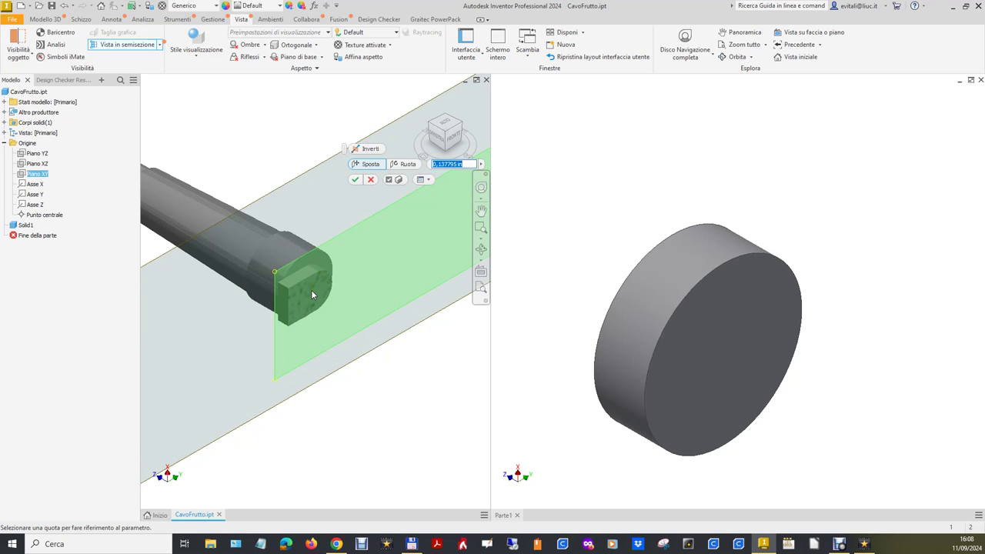
scroll(312, 293, down, 2)
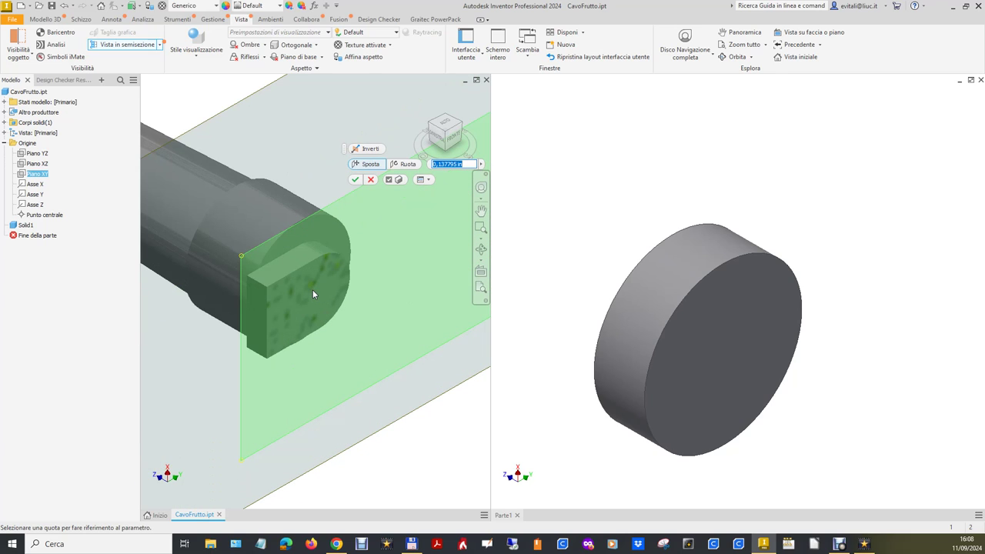
click(355, 180)
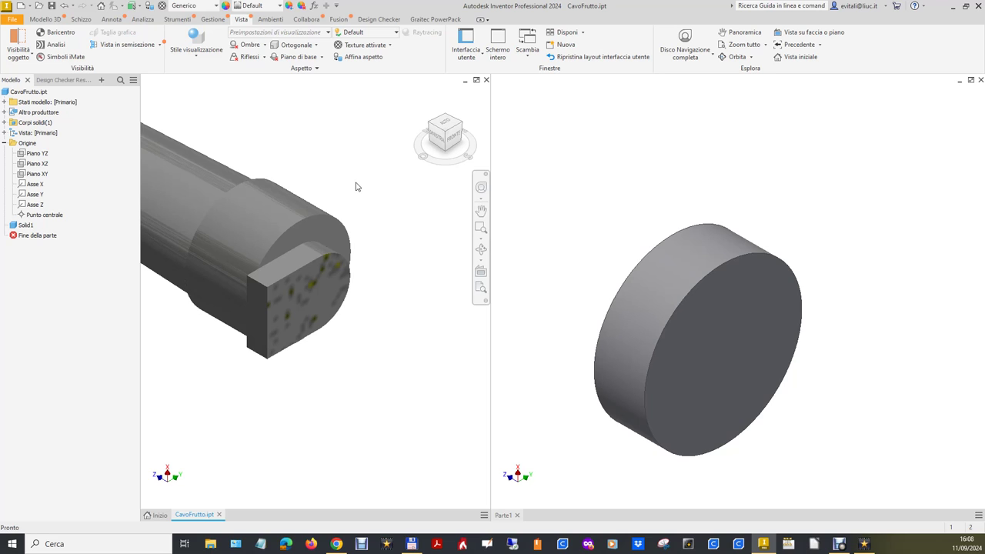
- In Parte1, orient the view to face the disc and start a new sketch
click(804, 179)
click(915, 128)
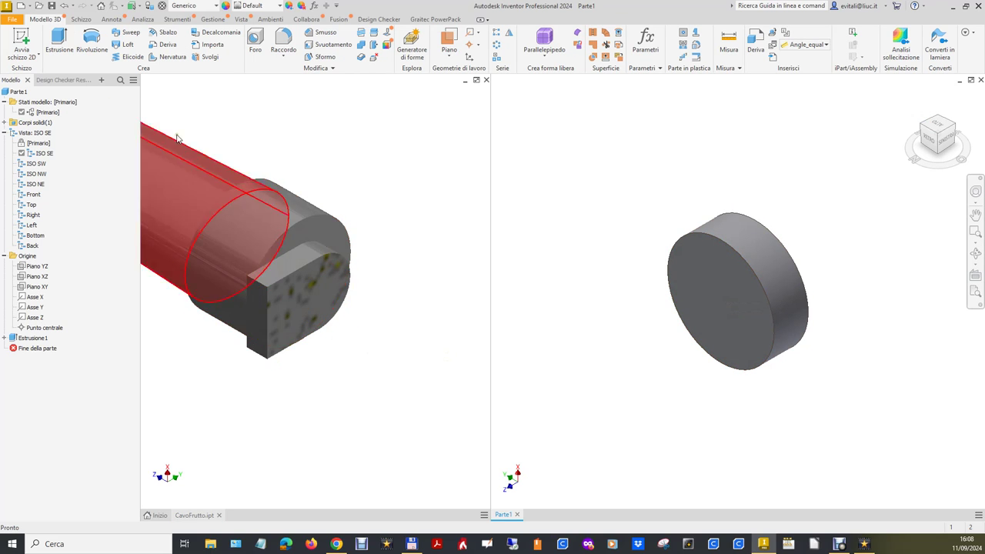
click(29, 41)
- On the disc face, draw a circle and a three-segment open line outline beside it
click(747, 323)
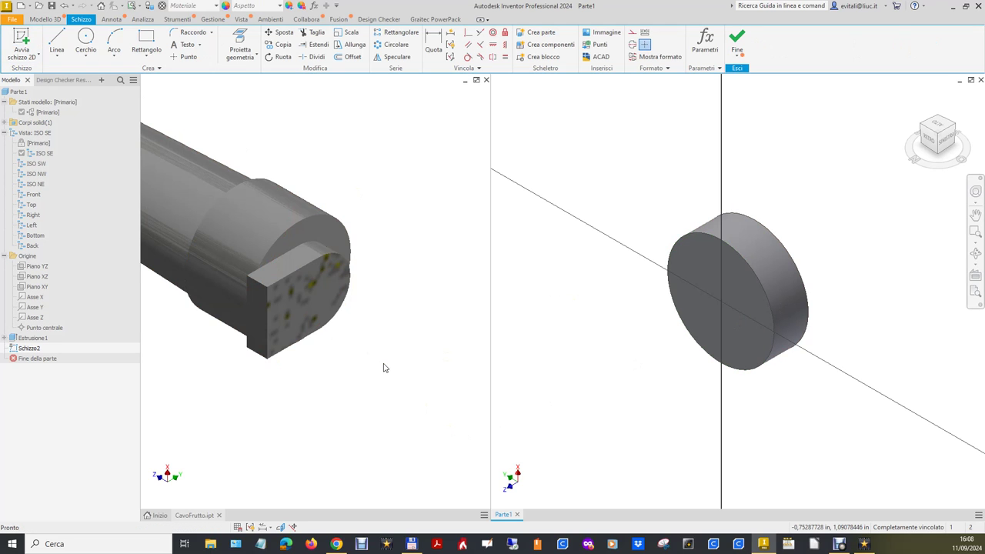
click(85, 40)
click(712, 291)
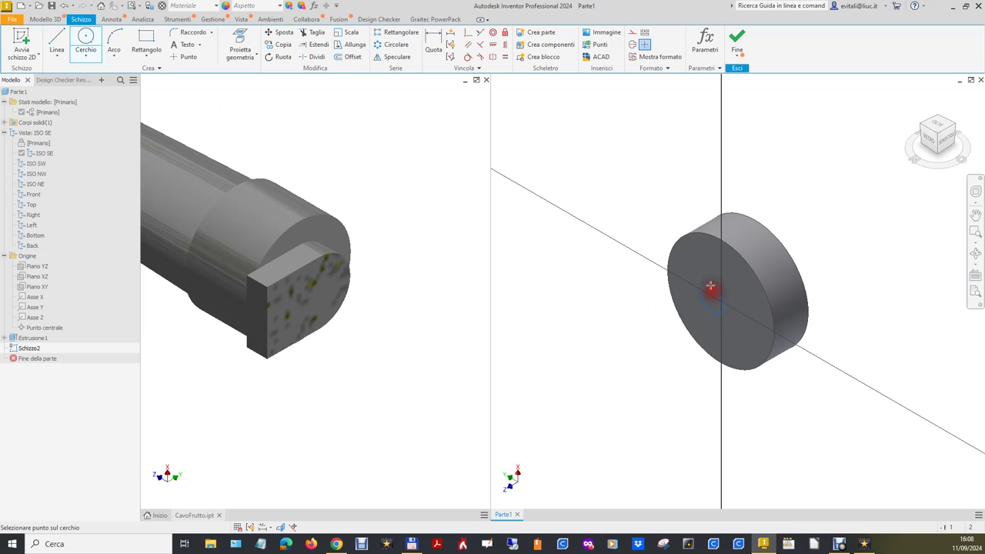
click(708, 274)
click(54, 36)
click(732, 278)
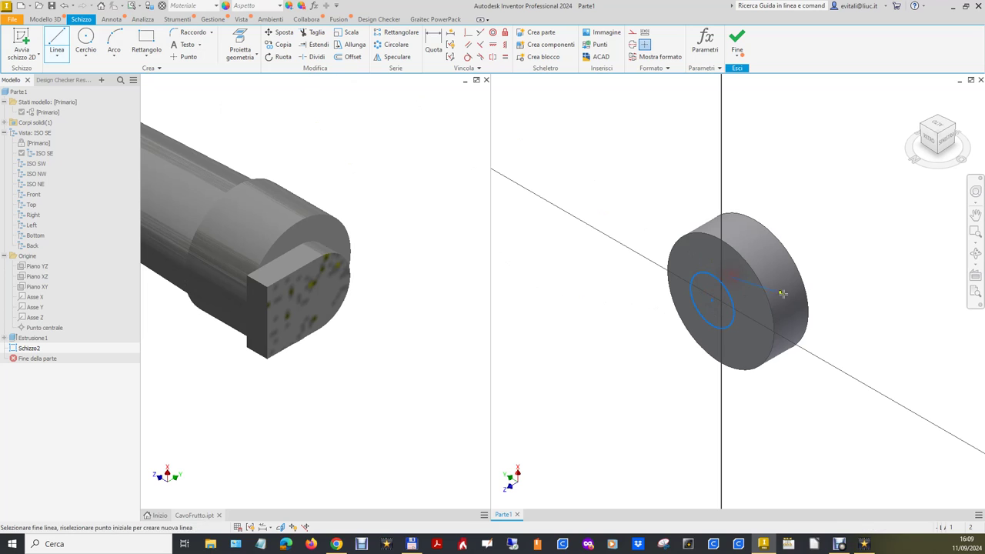
click(785, 307)
click(786, 363)
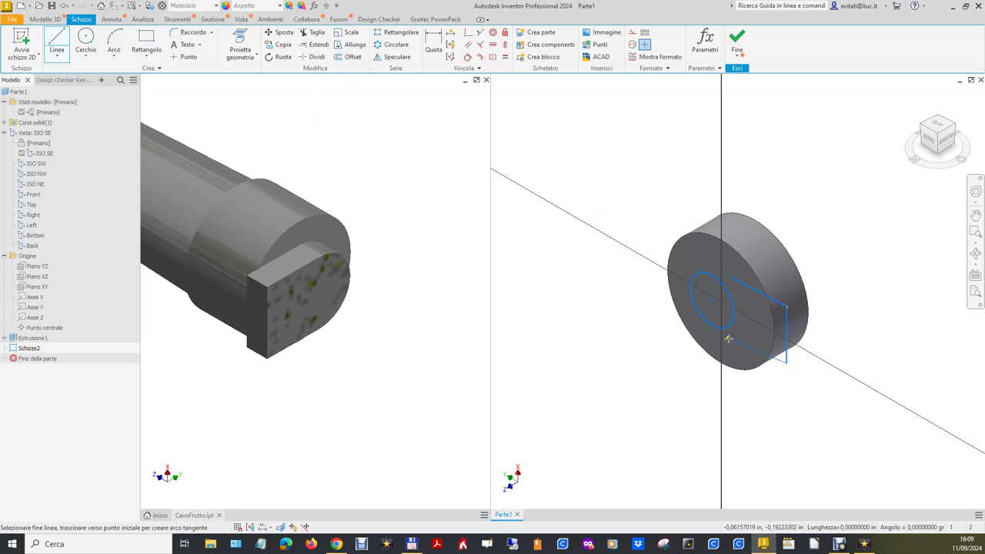
click(722, 335)
right_click(722, 335)
click(752, 336)
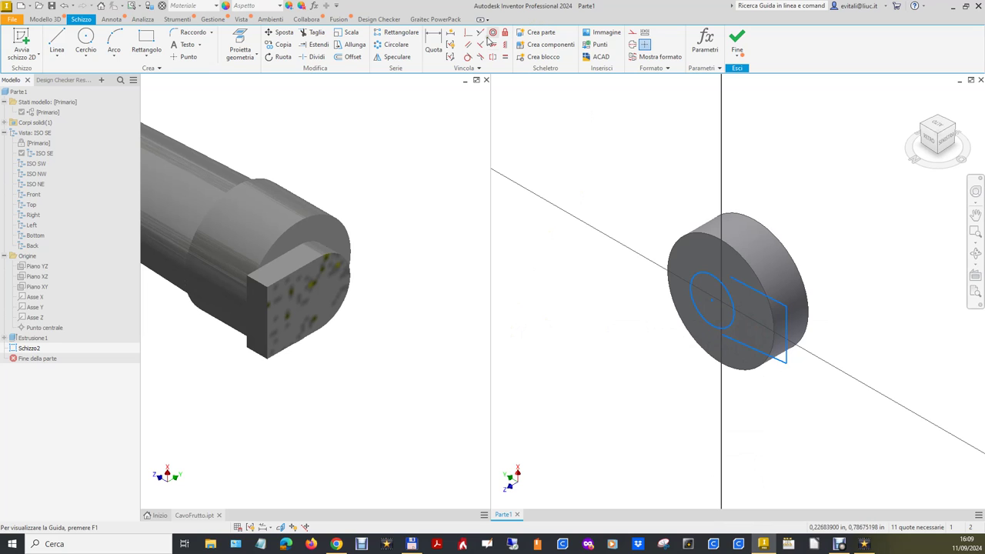
- Make the upper and lower lines perpendicular to the vertical line
click(467, 56)
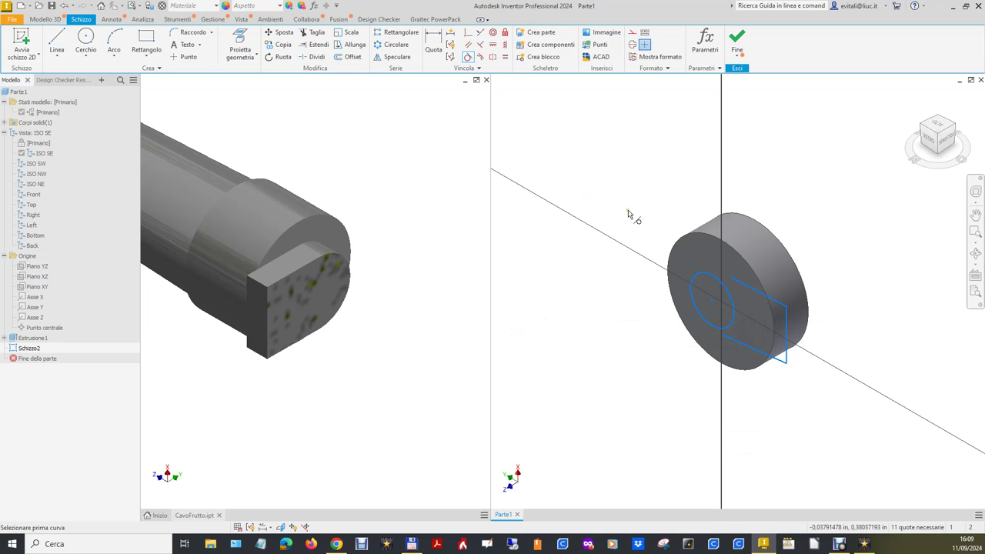
click(492, 47)
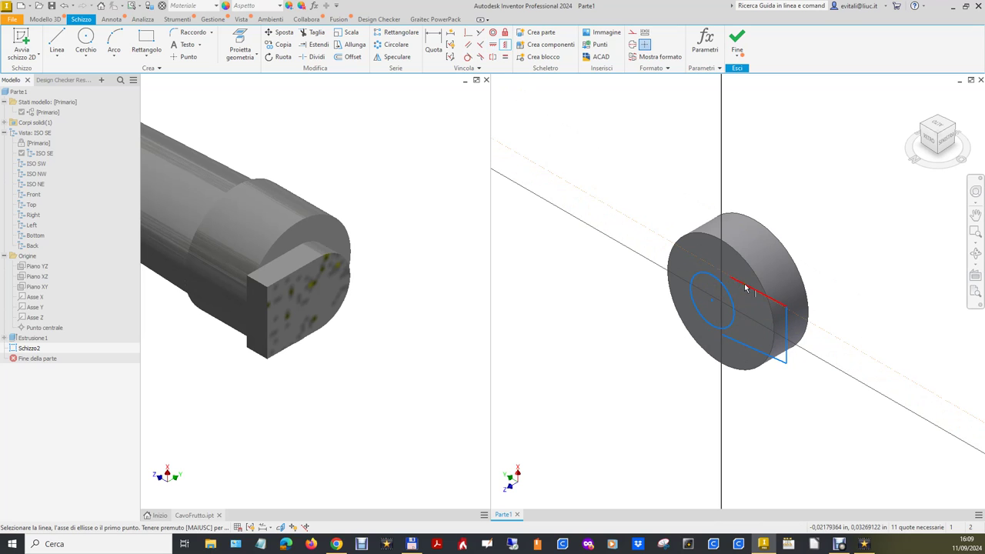
click(482, 45)
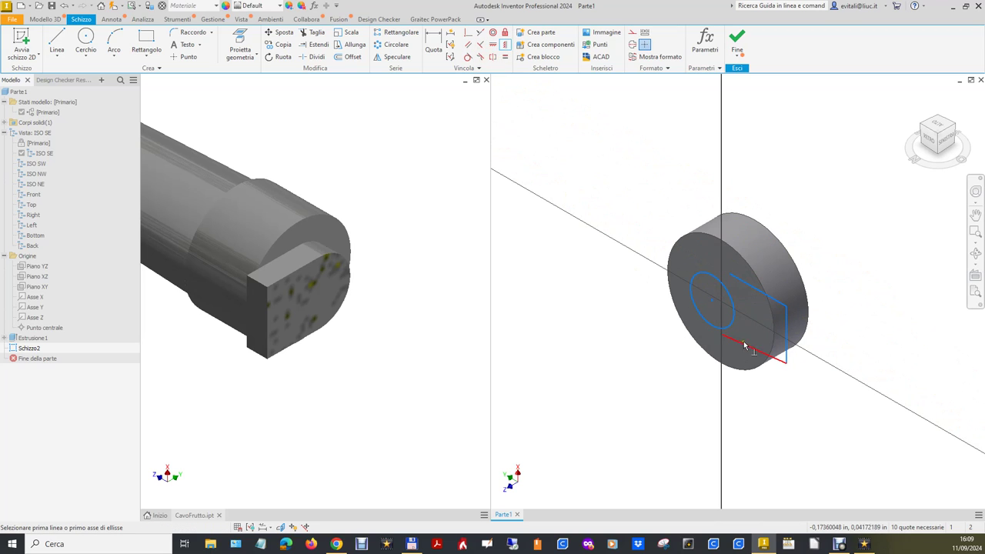
click(786, 329)
click(775, 300)
click(774, 360)
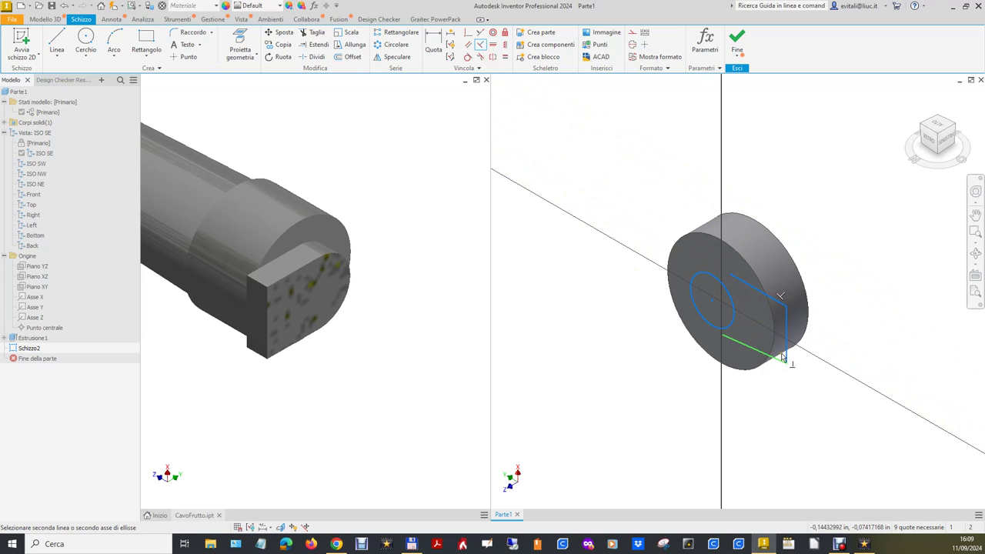
click(785, 356)
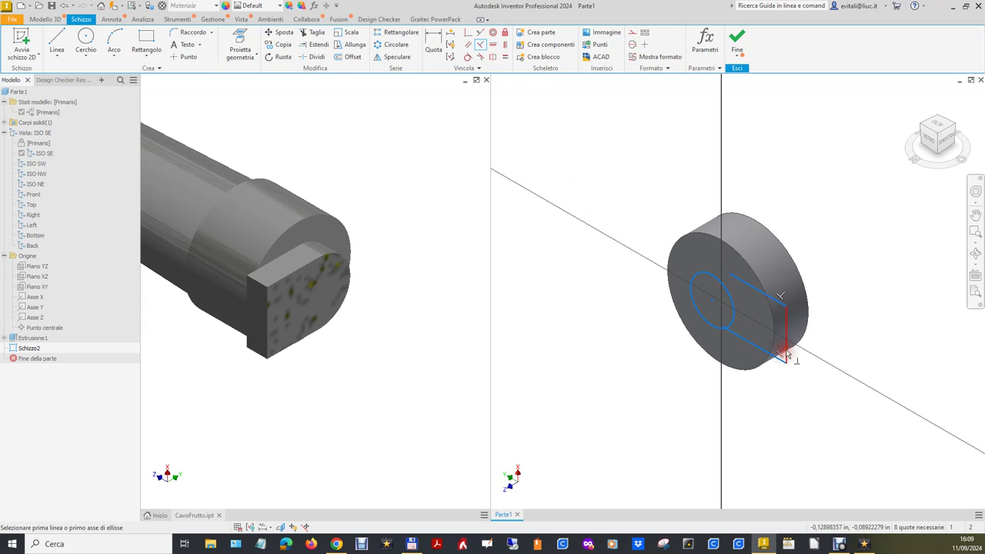
- Make the circle tangent to both the upper and lower lines
click(468, 58)
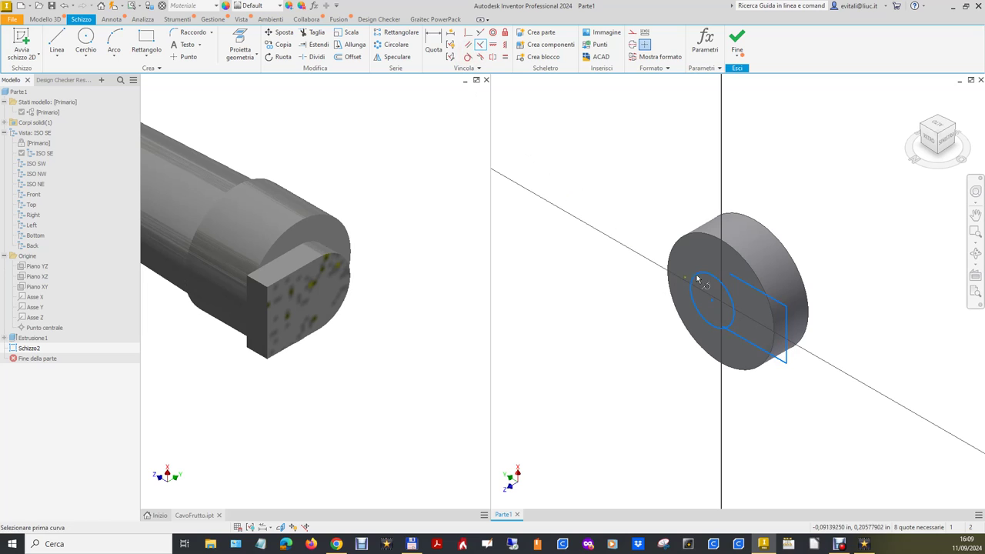
click(738, 283)
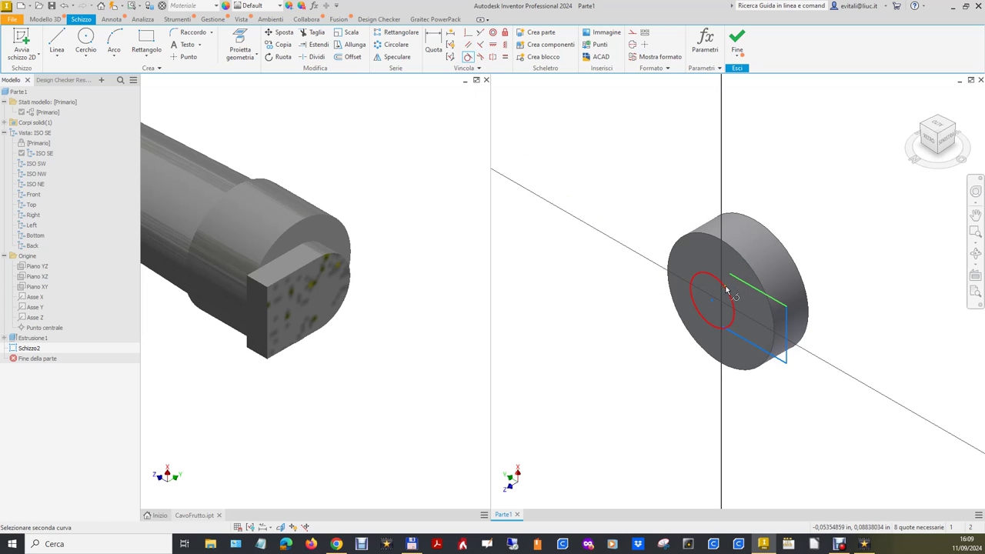
click(727, 289)
click(747, 340)
click(728, 315)
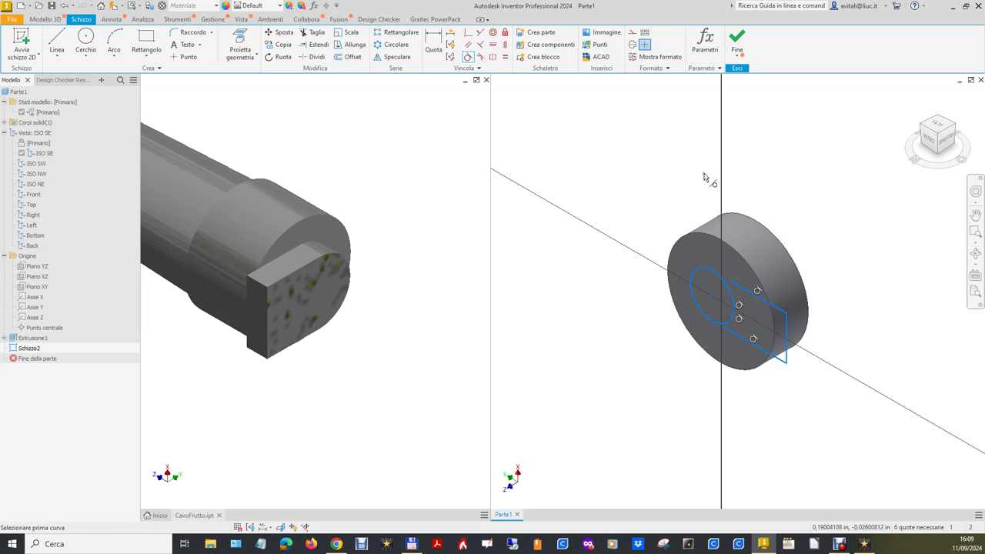
- Extend both lines to the circle and trim away the arc inside the slot
click(318, 44)
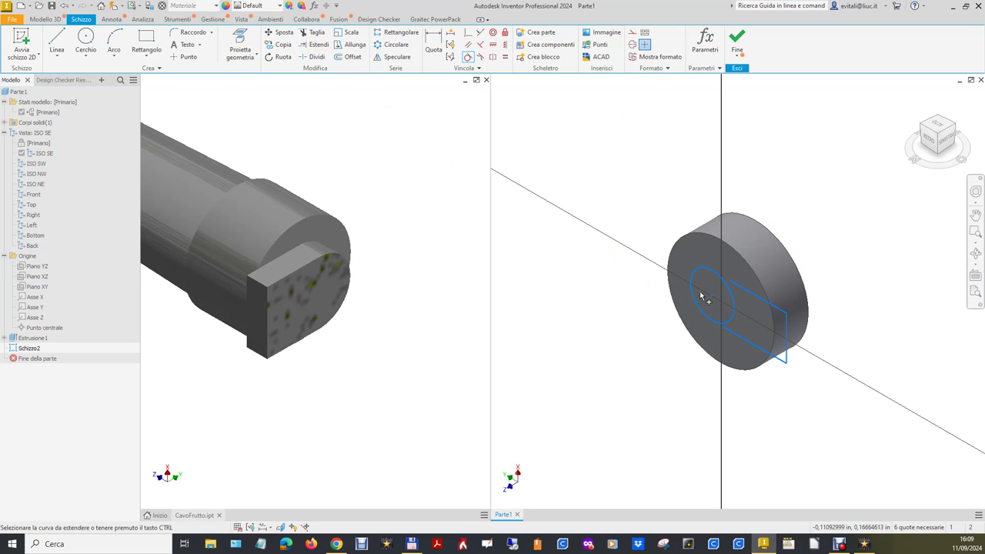
click(740, 282)
click(745, 345)
click(313, 32)
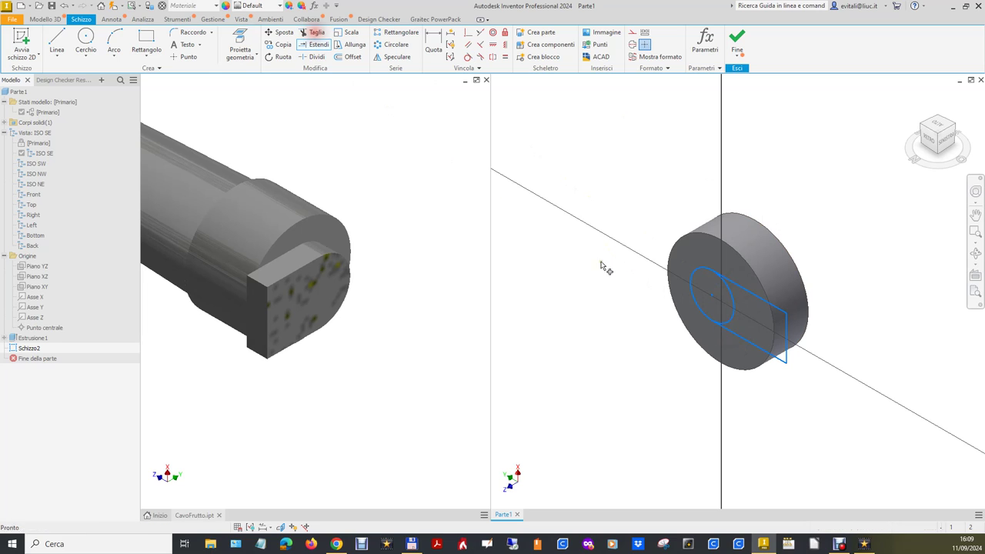
click(731, 306)
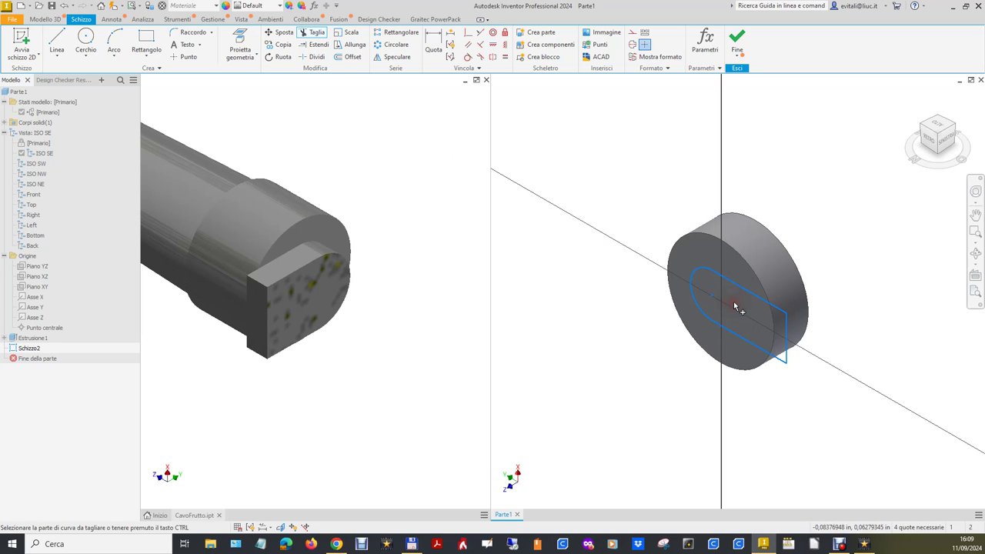
right_click(416, 195)
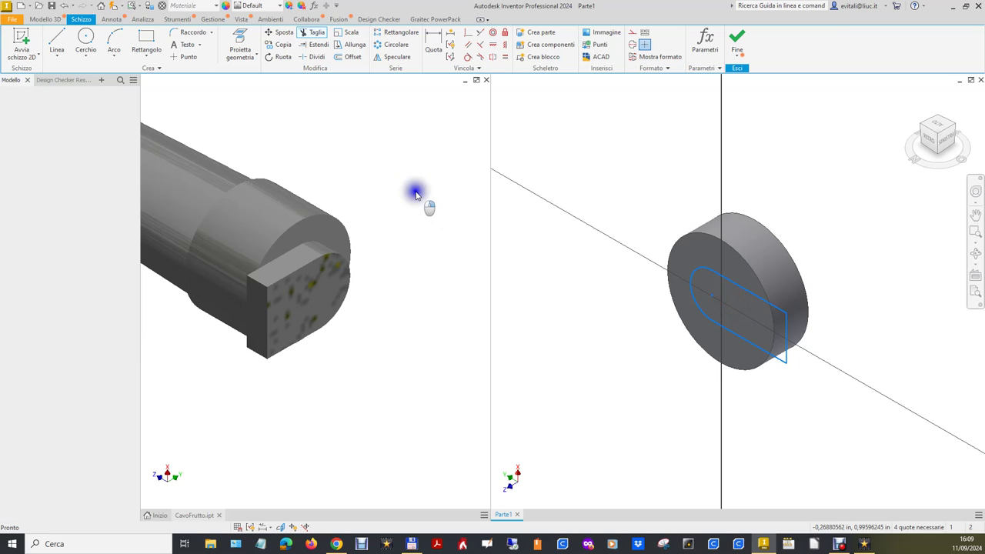
- Bring CavoFrutto's cable end into a zoomed oblique view and start the Measure tool
key(Escape)
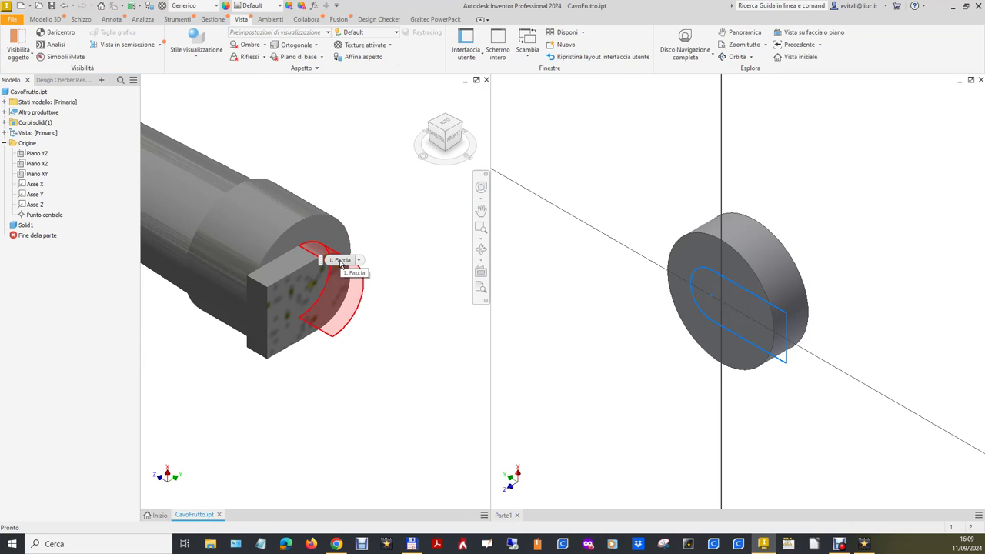
click(455, 140)
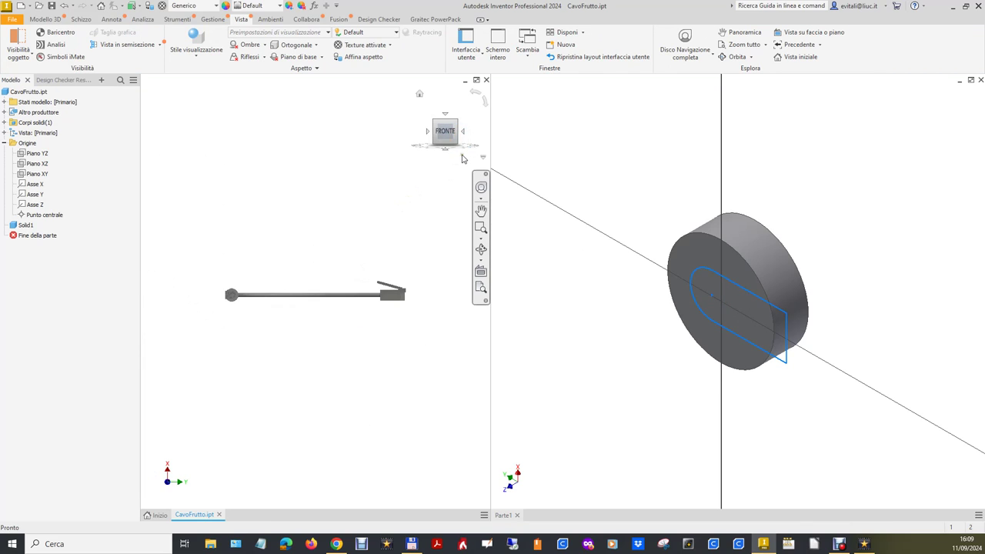
scroll(231, 297, down, 2)
scroll(232, 297, down, 3)
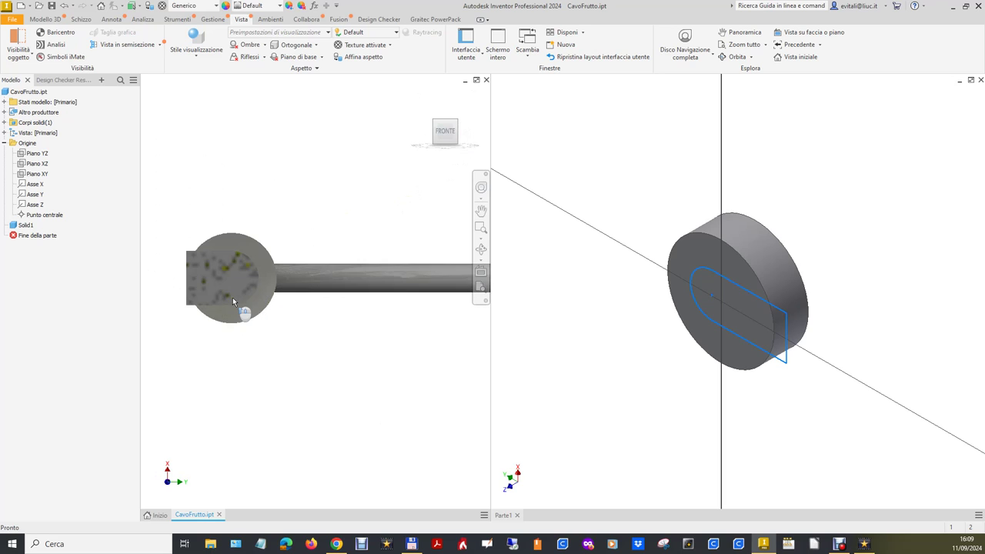
scroll(233, 297, down, 3)
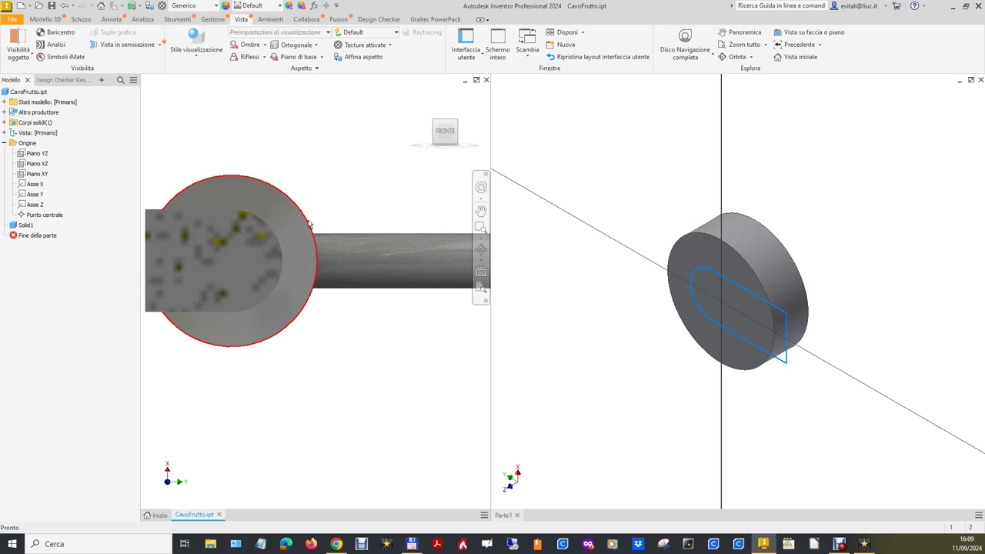
mouse_move(445, 132)
click(433, 142)
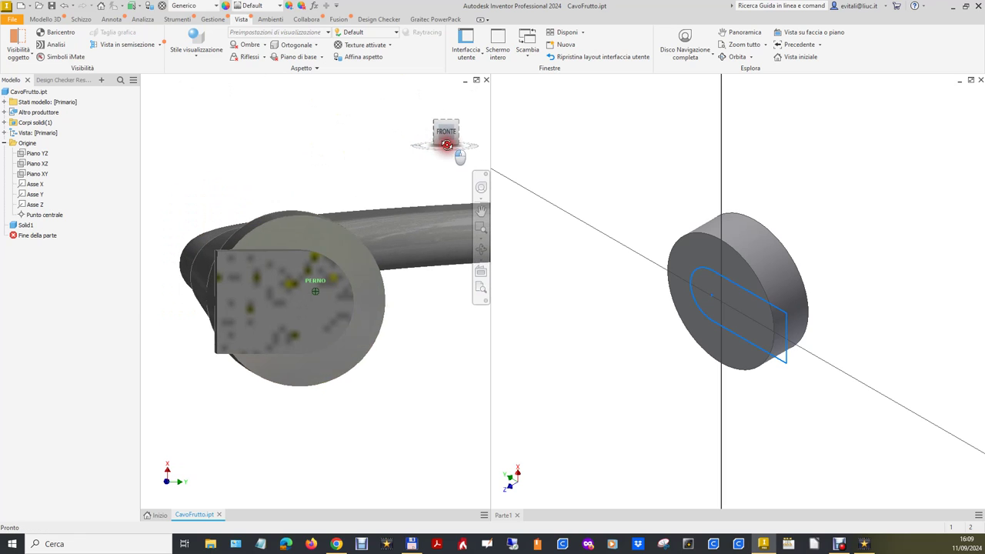
click(297, 127)
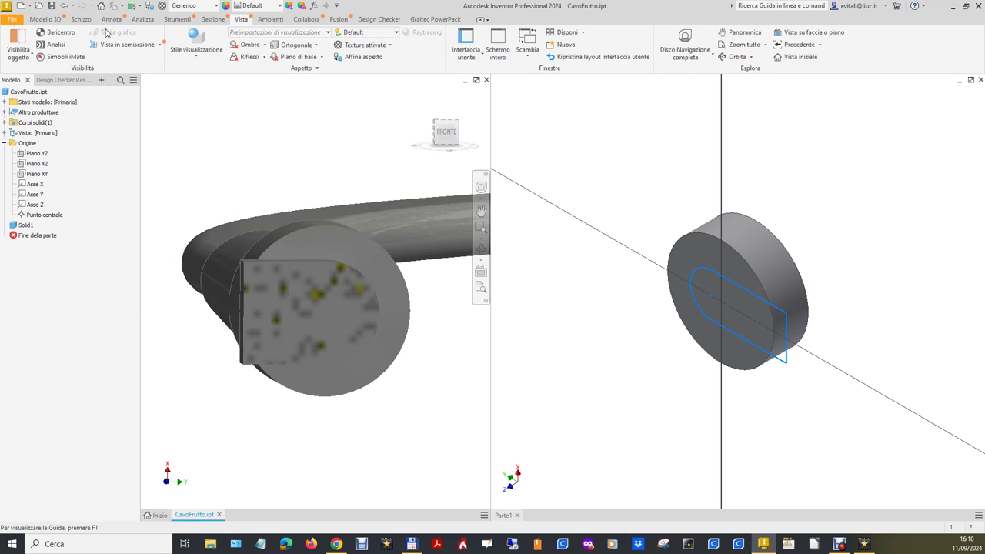
click(143, 19)
click(12, 40)
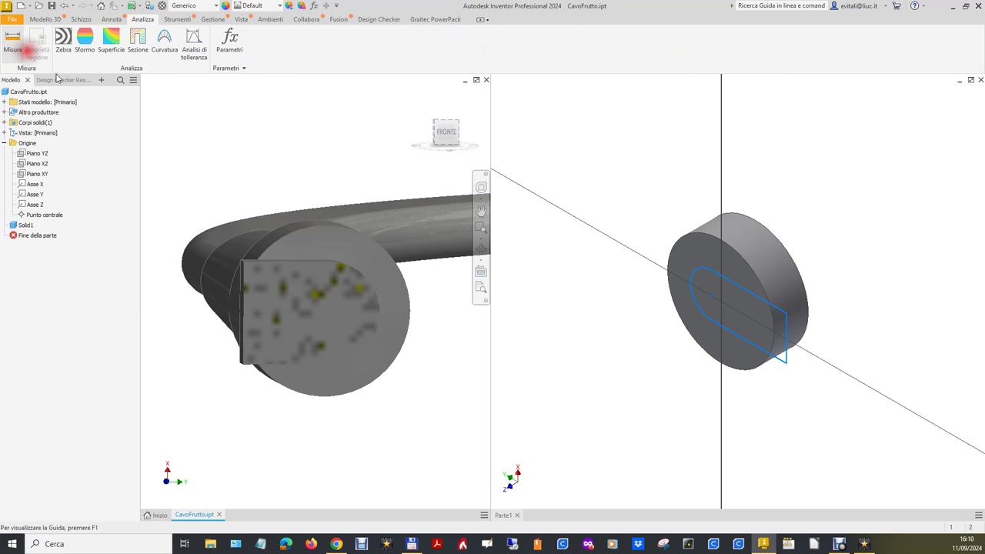
- Measure the cable end's rounded edge: radius 0.09375 in, diameter 0.1875 in
click(366, 283)
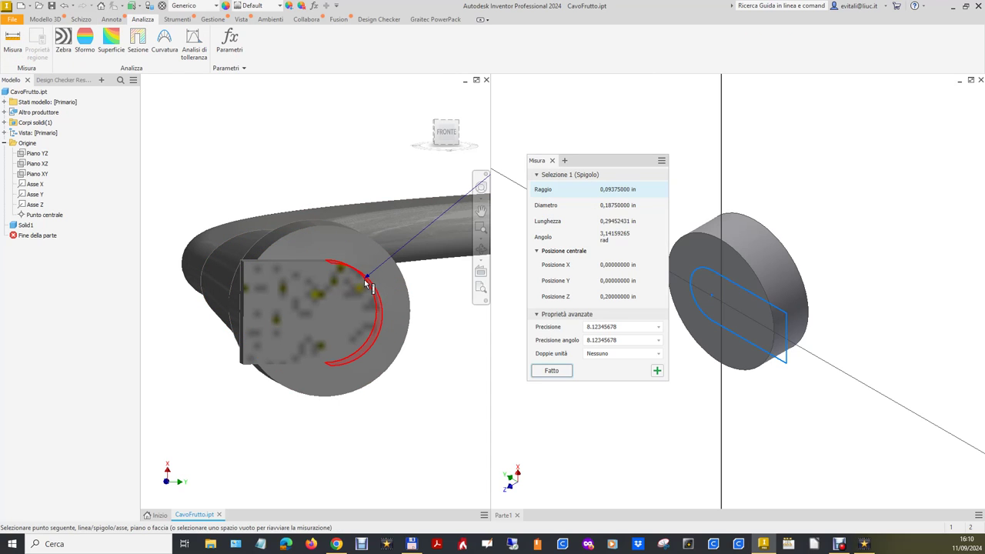
mouse_move(585, 206)
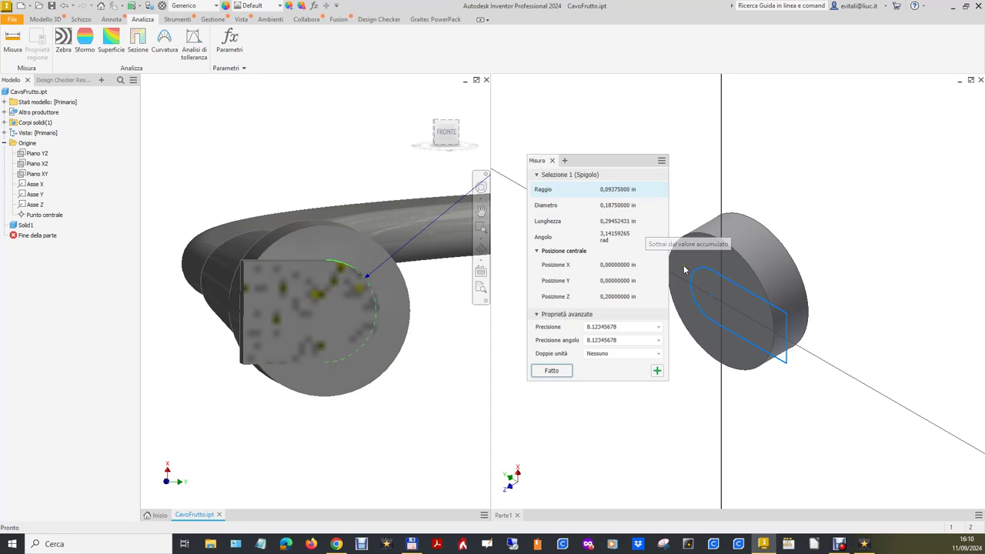
click(624, 190)
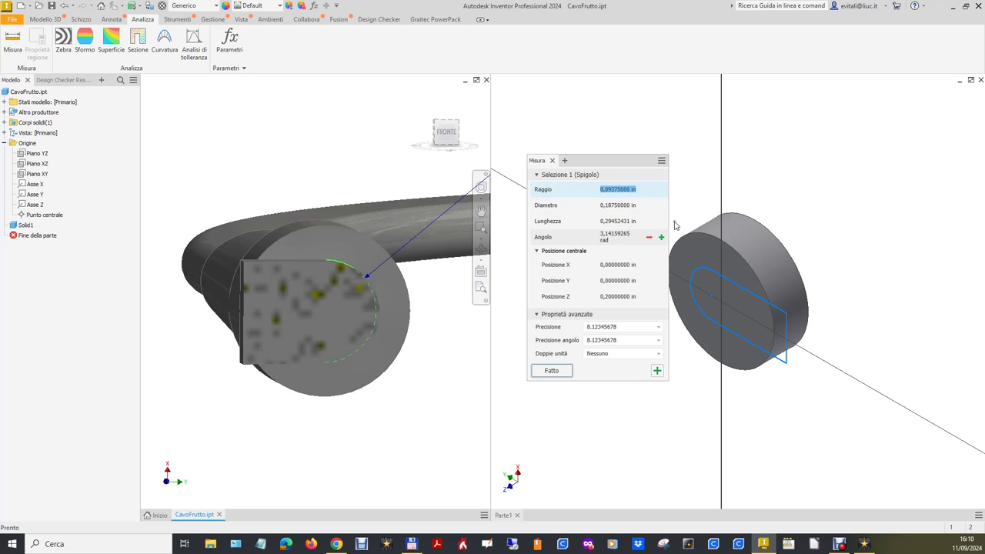
drag(596, 160, 427, 275)
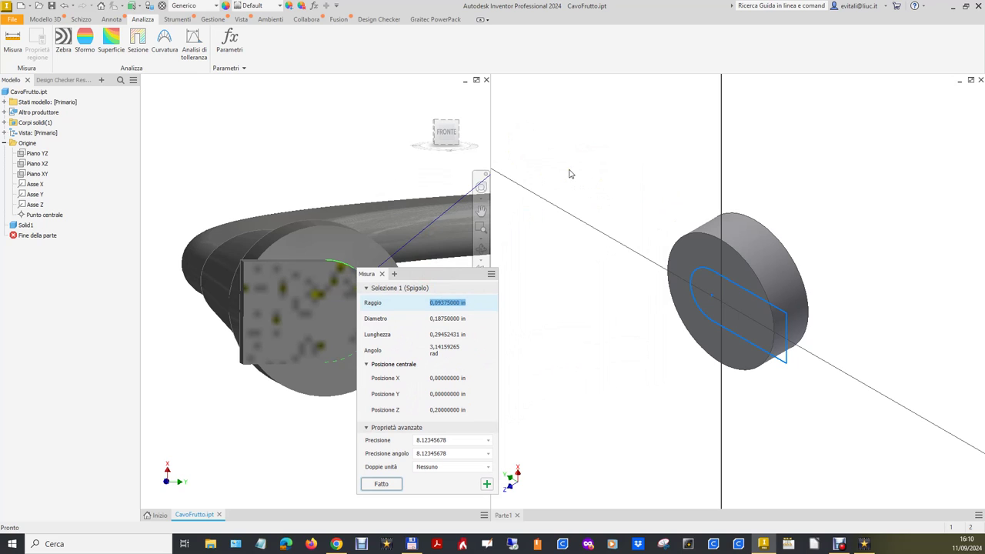
click(583, 171)
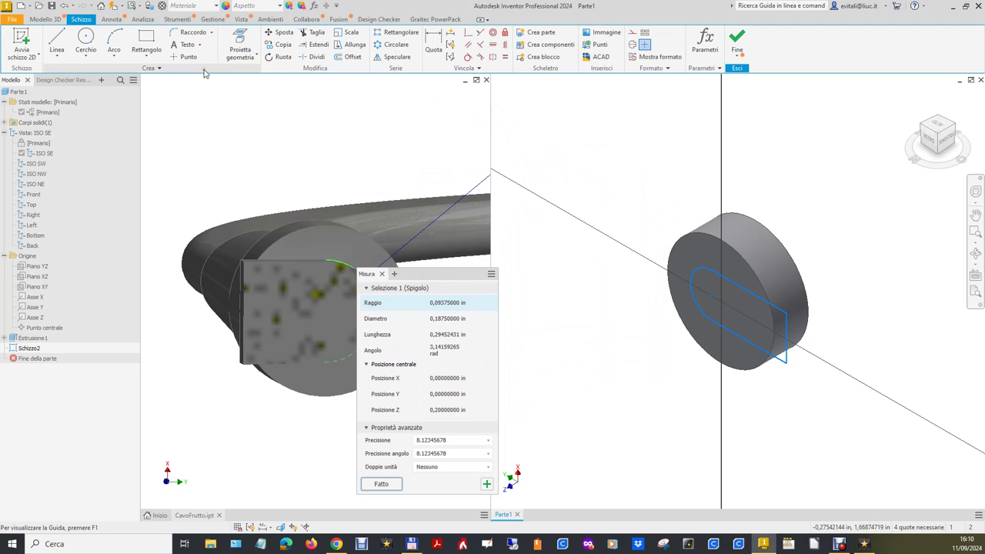
- Dimension the slot's rounded arc to 0.09375 in
click(434, 44)
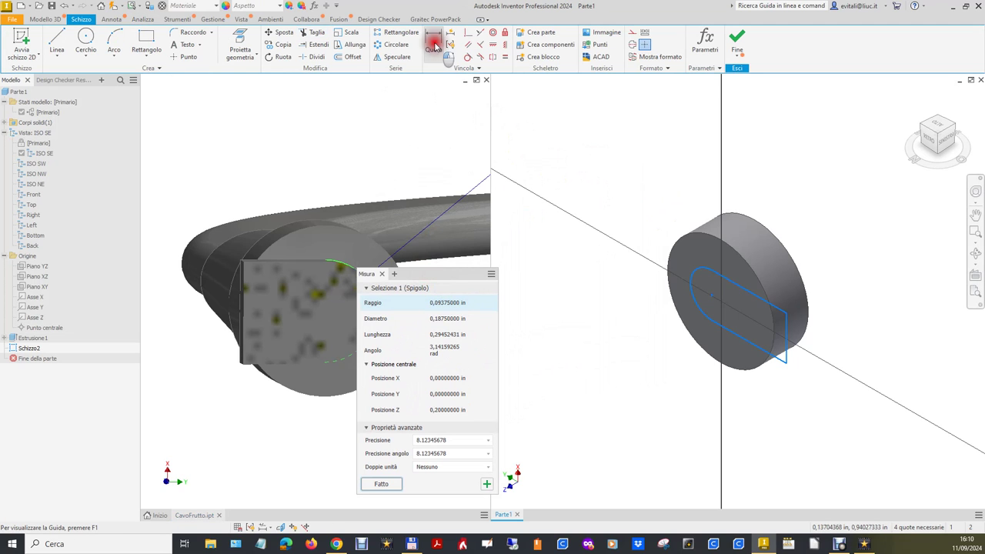
click(696, 277)
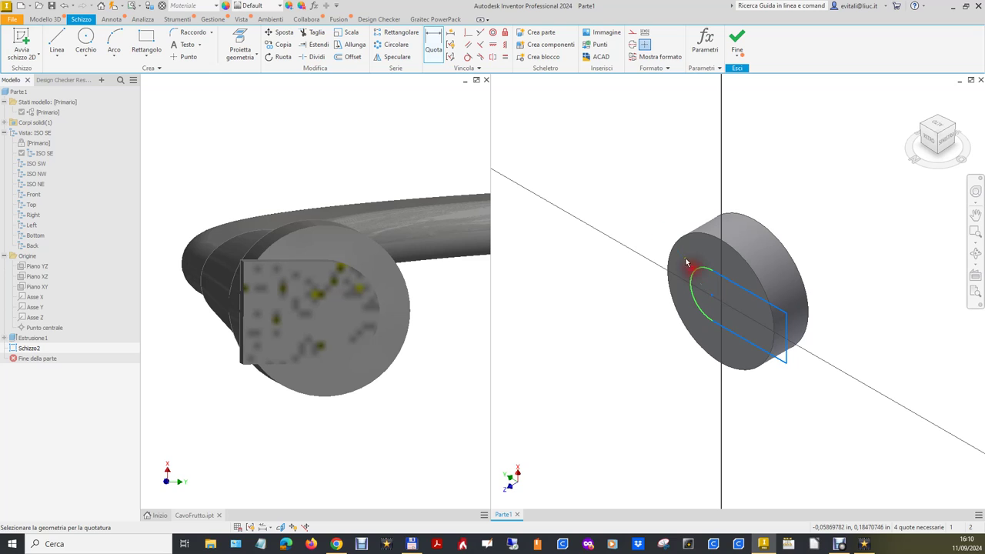
right_click(627, 197)
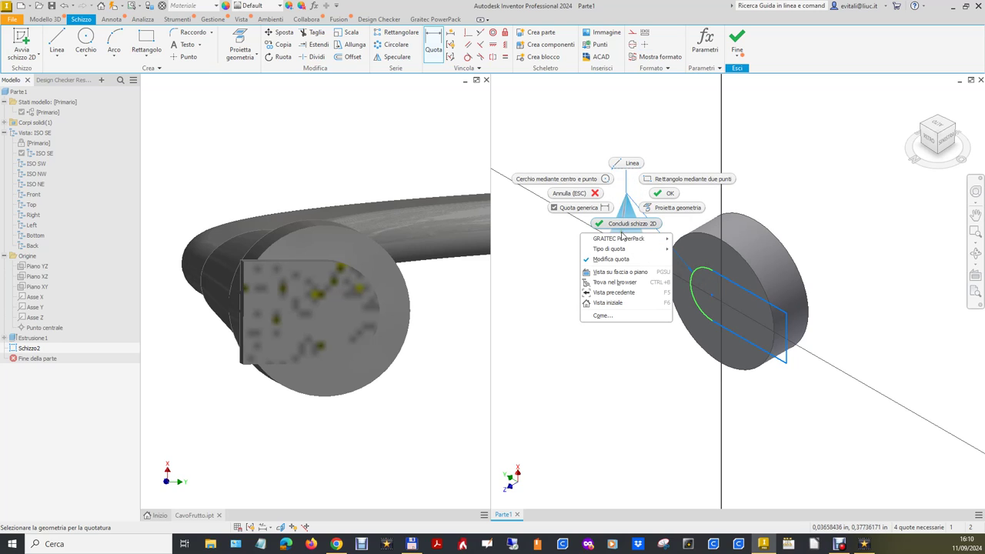
mouse_move(609, 248)
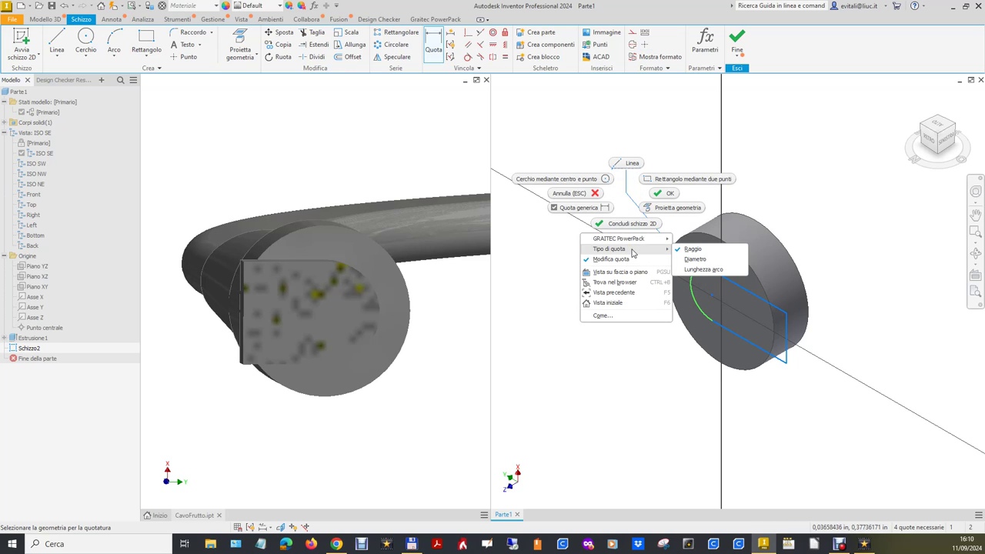
click(658, 196)
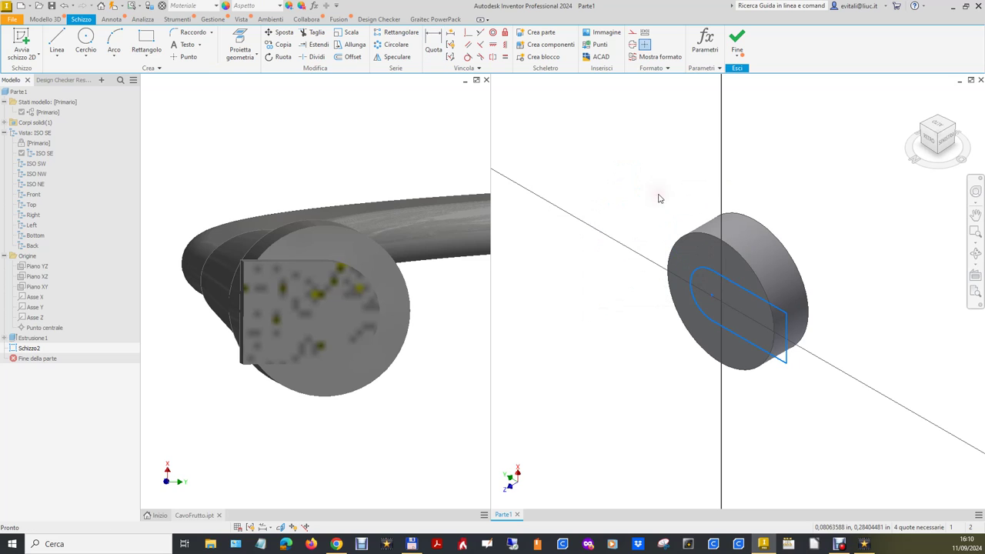
key(d)
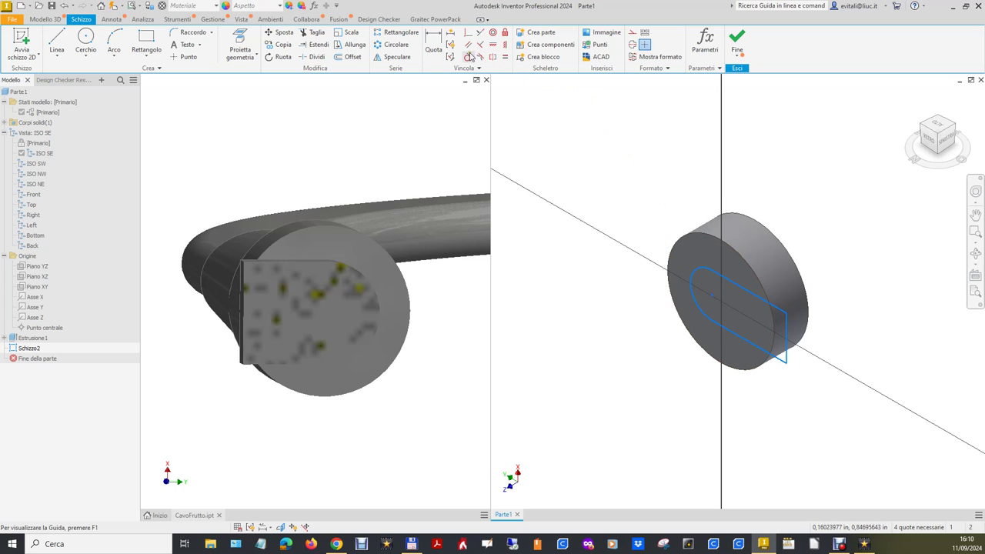
click(680, 258)
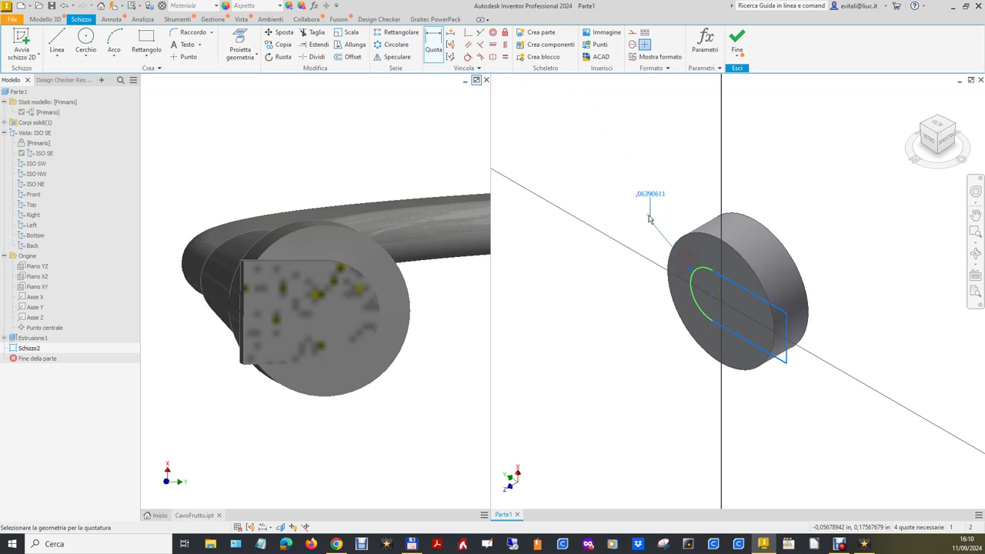
click(652, 207)
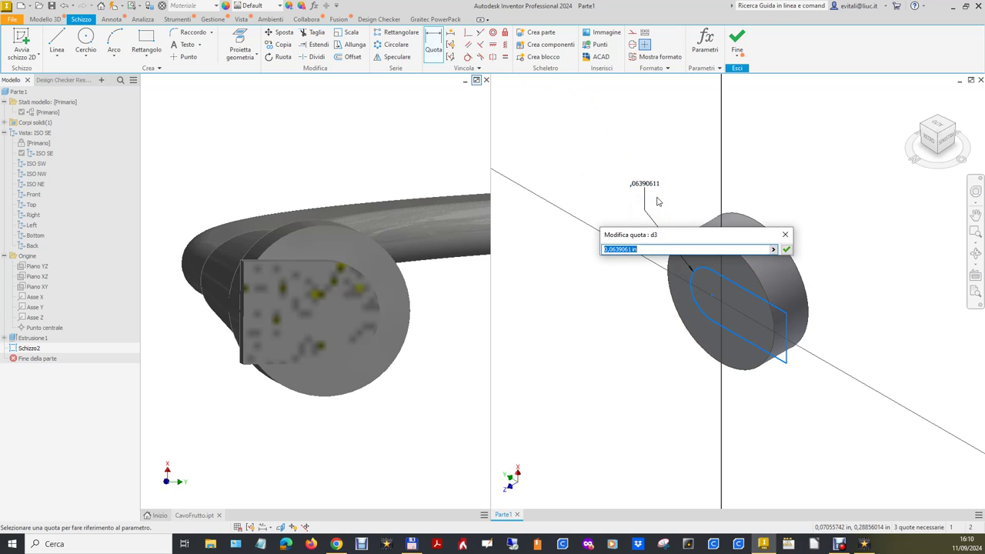
click(785, 249)
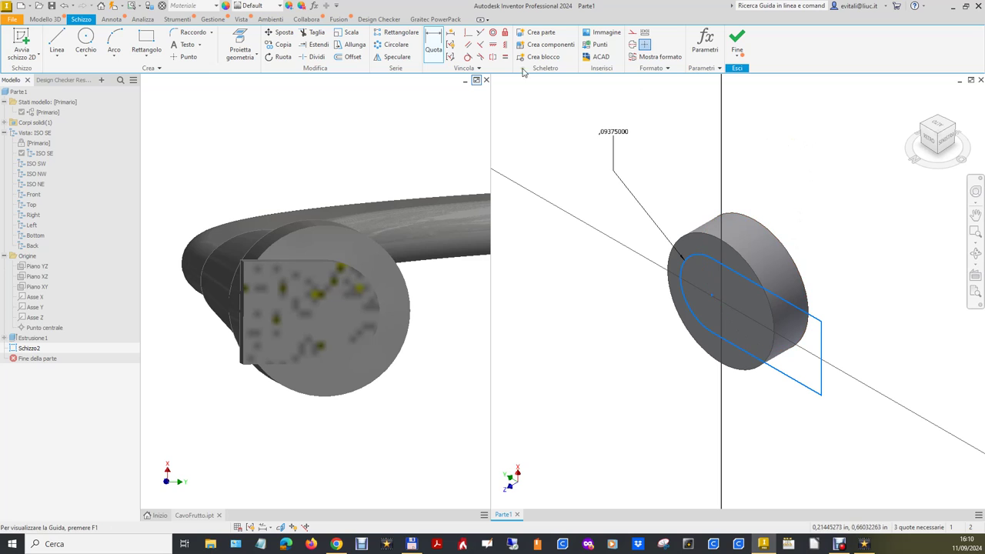
- Make the slot arc concentric with the outer circle
click(493, 32)
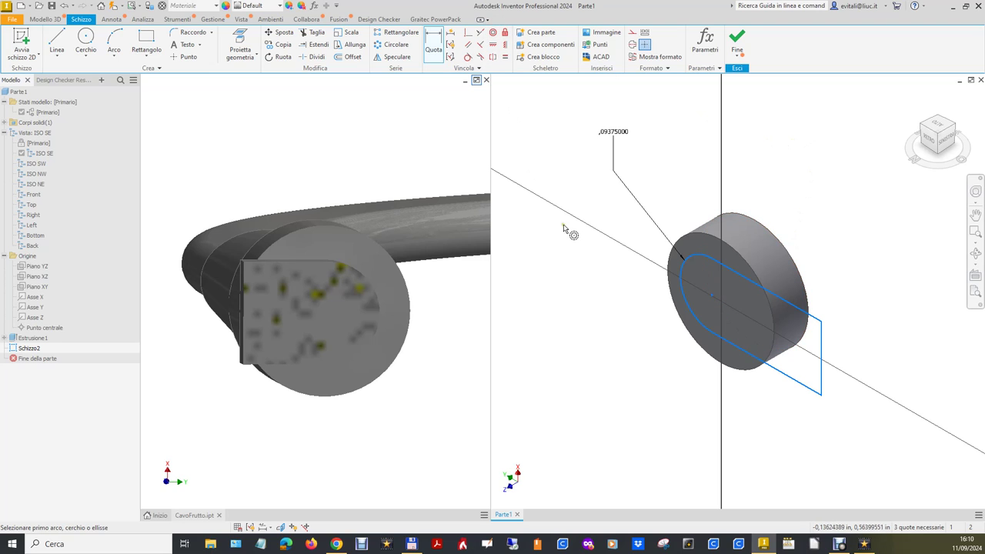
click(686, 263)
click(693, 237)
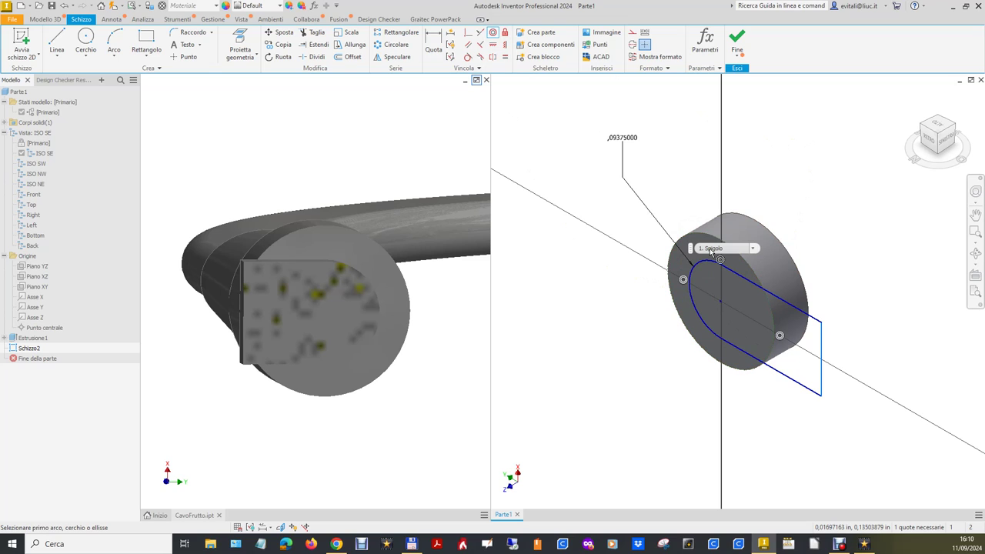
key(Escape)
key(Return)
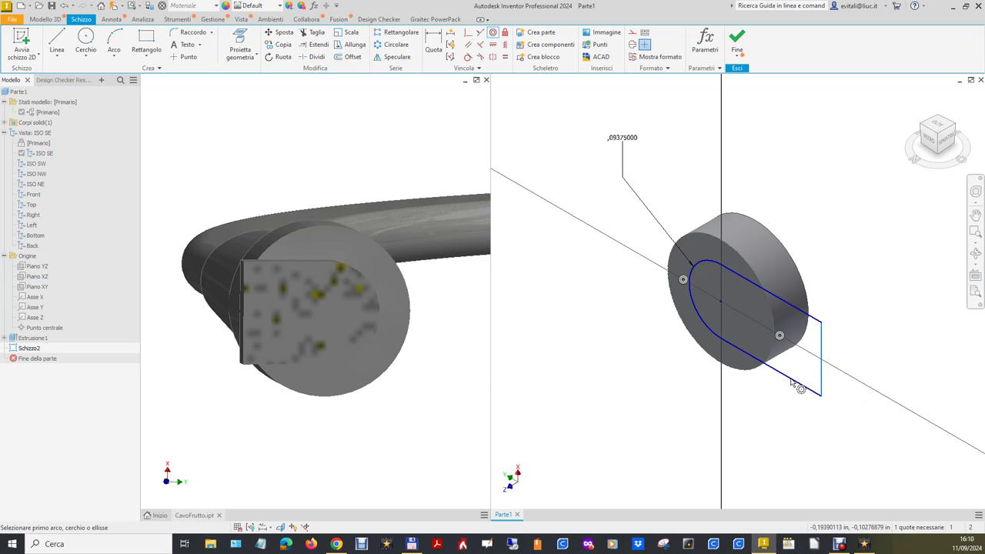
- Dimension the slot's lower straight edge at 0.29415071 in
click(433, 40)
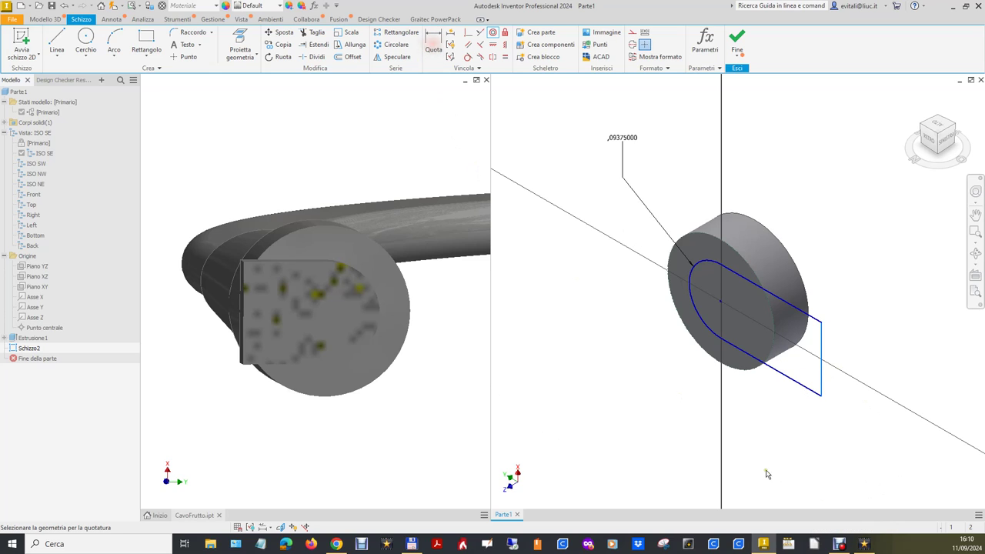
click(806, 390)
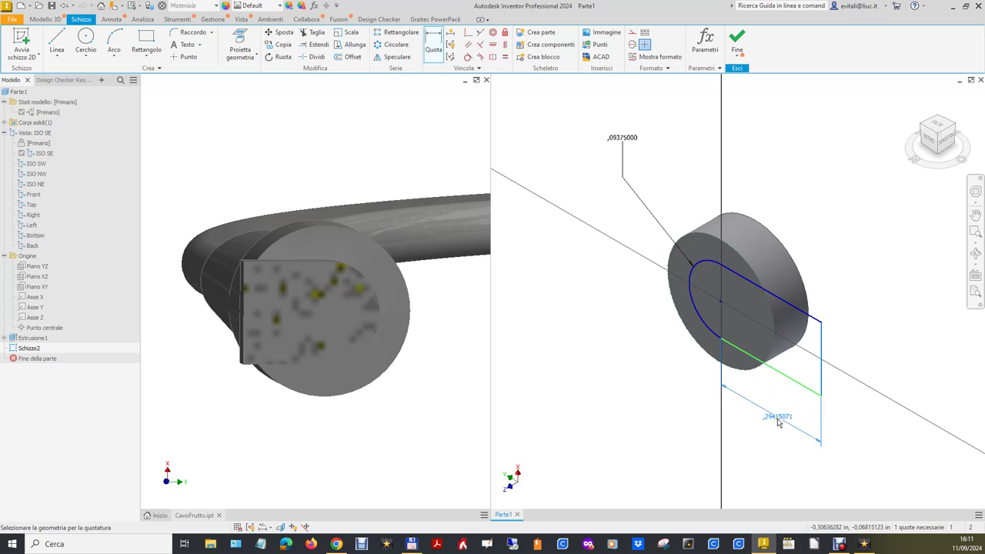
click(773, 427)
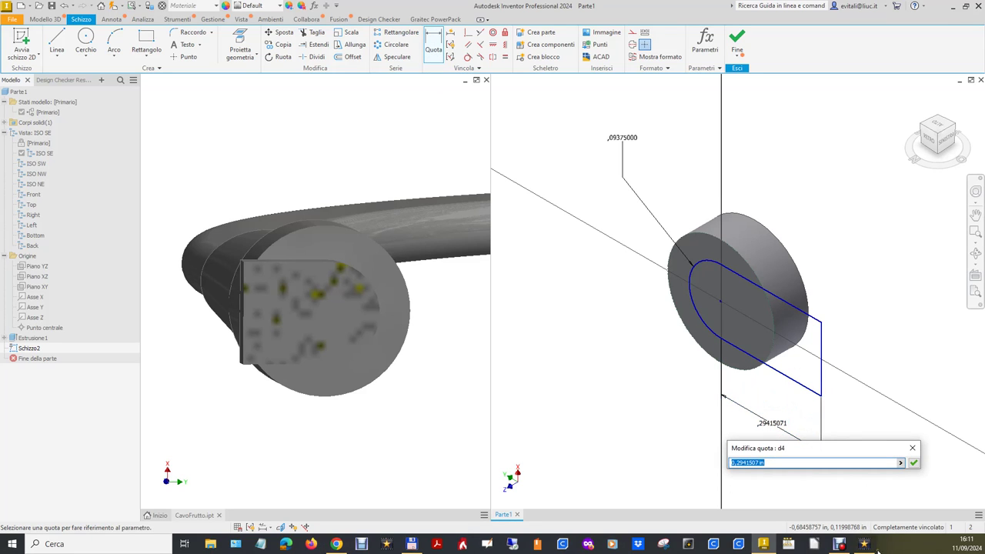
click(913, 462)
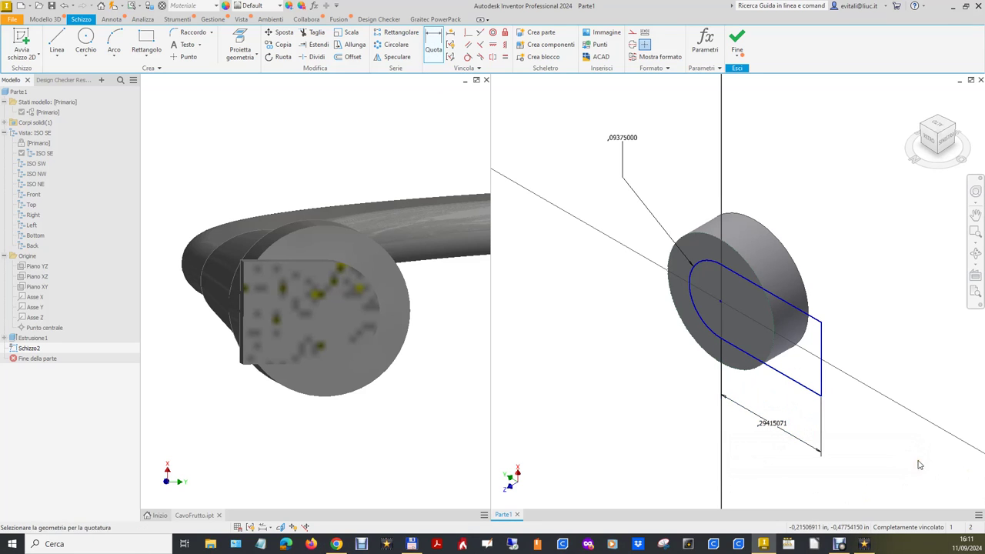
click(342, 170)
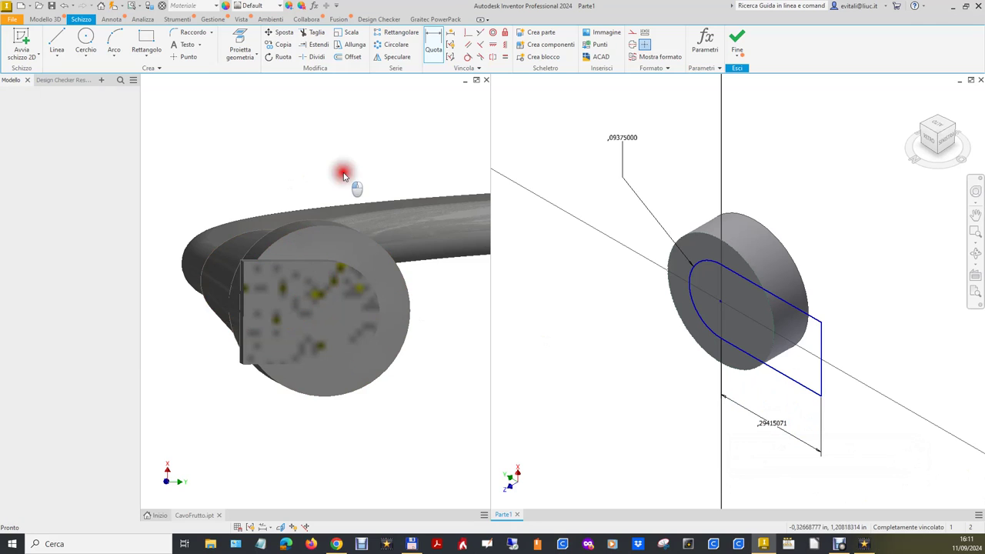
click(12, 43)
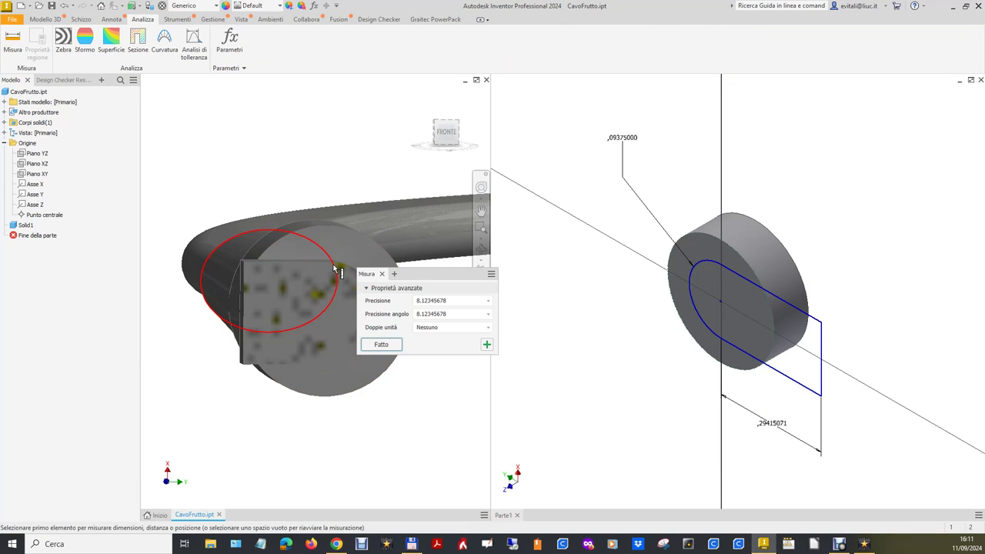
mouse_move(445, 135)
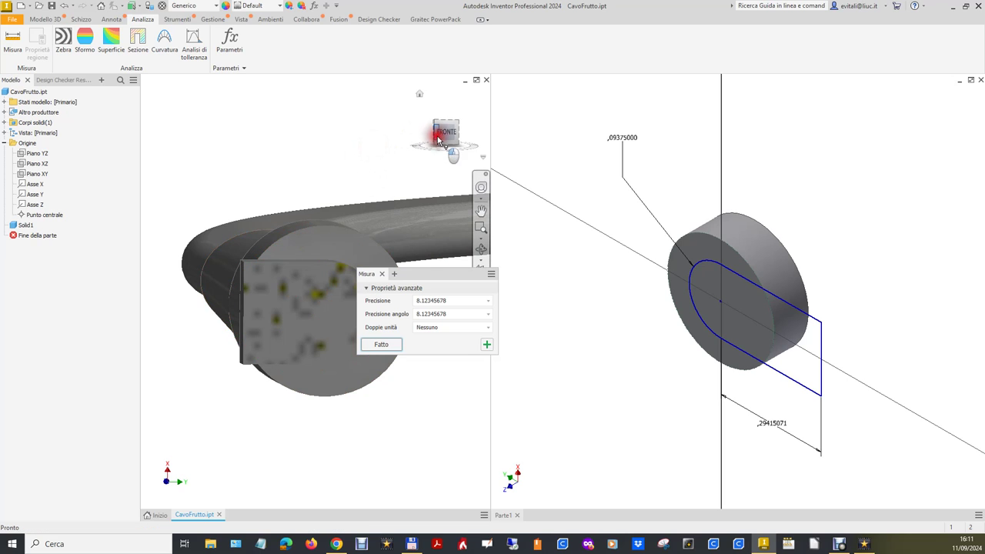
- Measure the 0.15625 in Y offset between two vertices on the cable-end block
drag(441, 142, 450, 144)
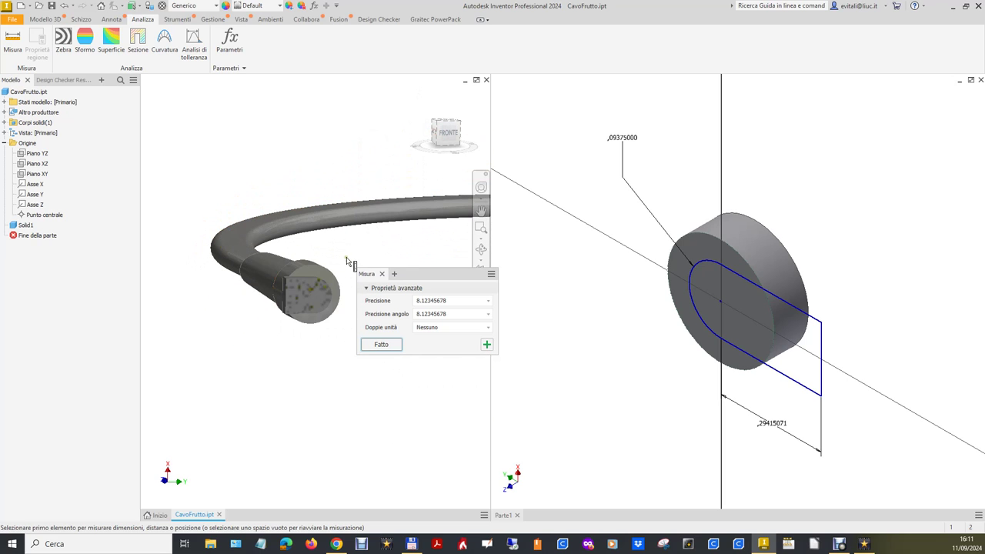
click(445, 132)
click(418, 95)
scroll(306, 373, up, 3)
scroll(307, 373, up, 3)
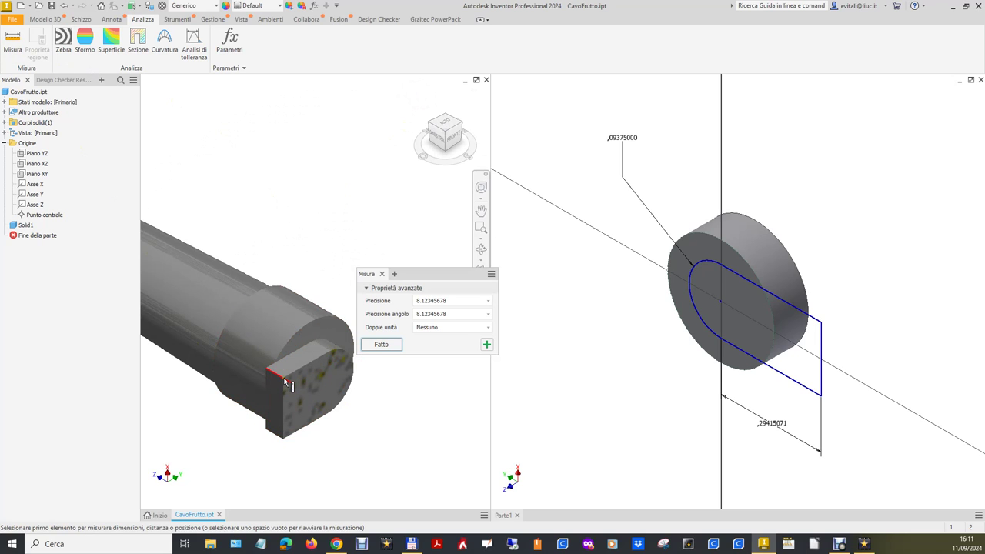
click(12, 40)
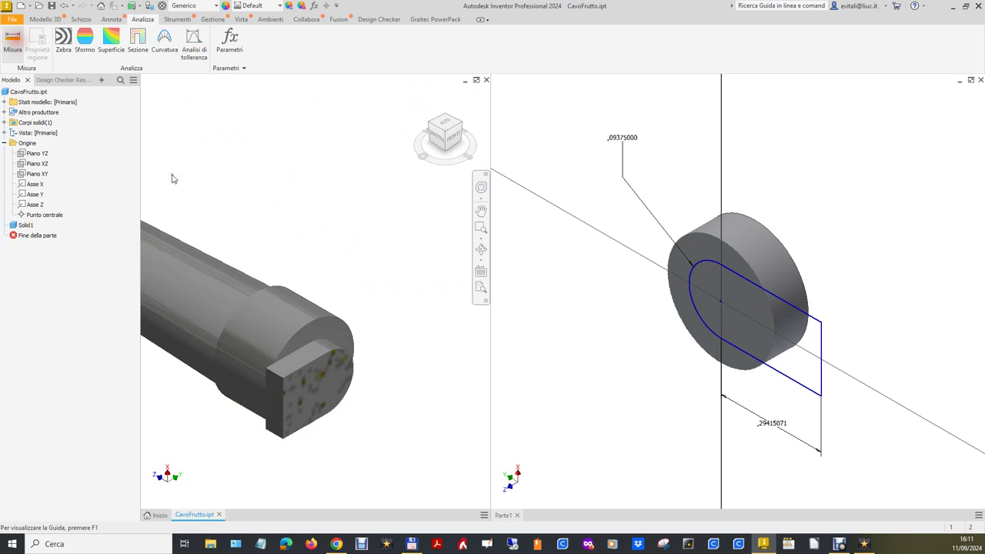
click(266, 369)
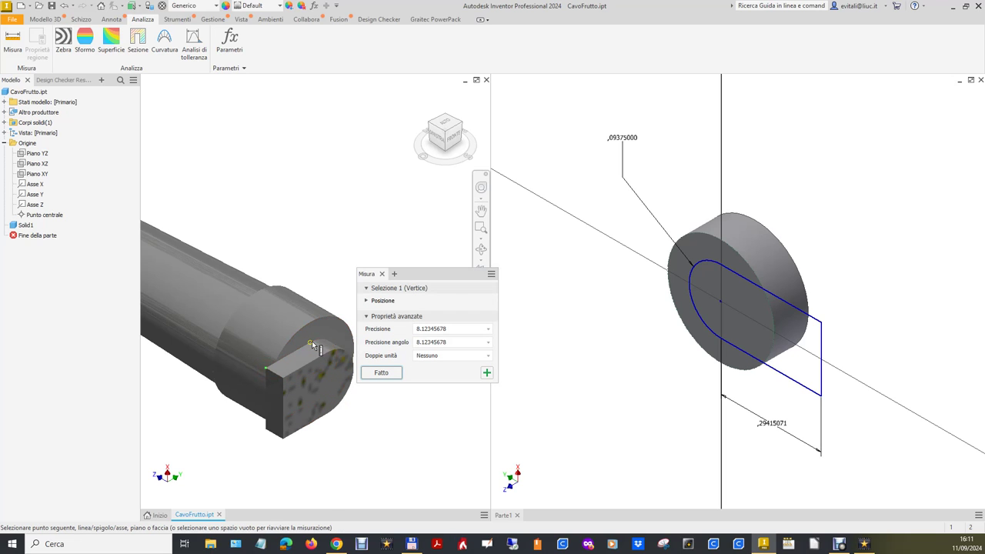
click(312, 341)
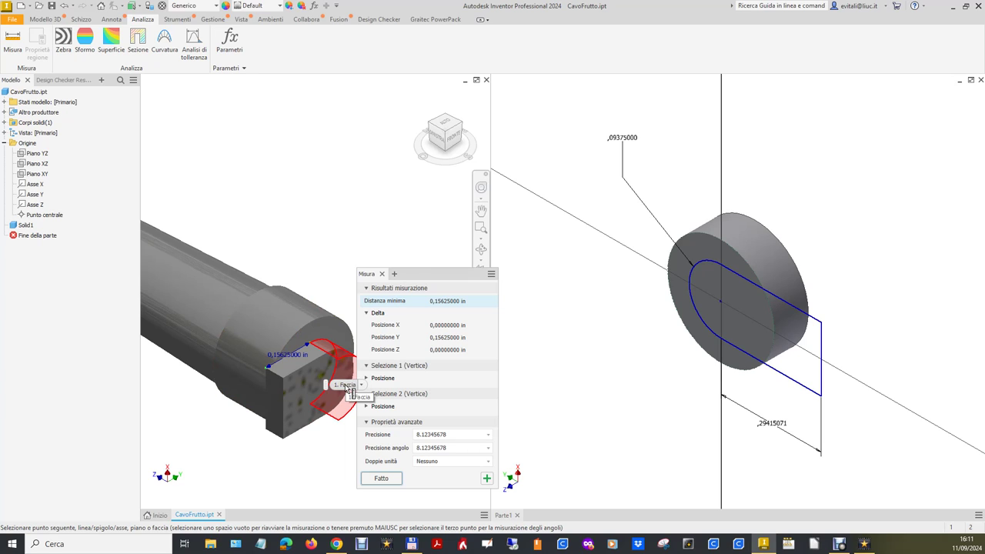
mouse_move(452, 337)
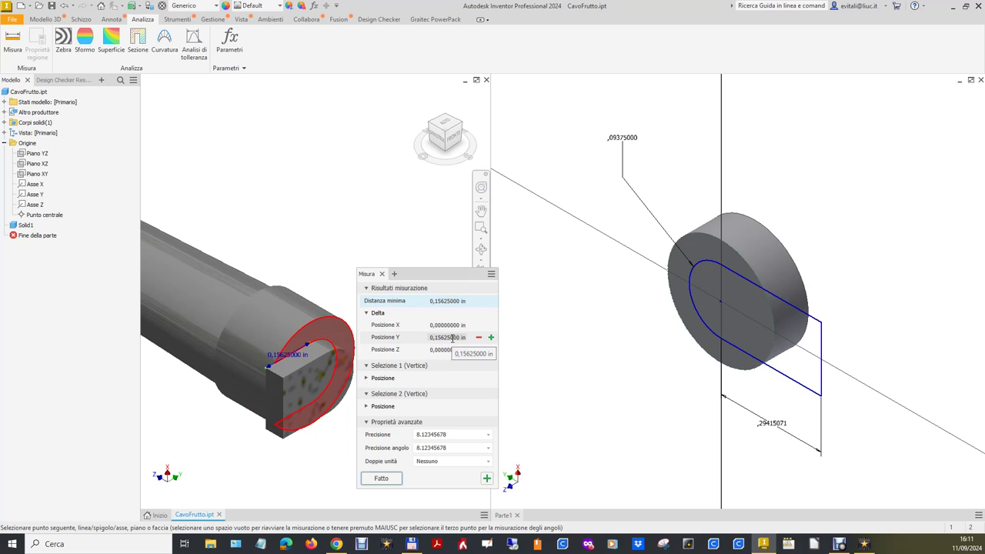
click(453, 338)
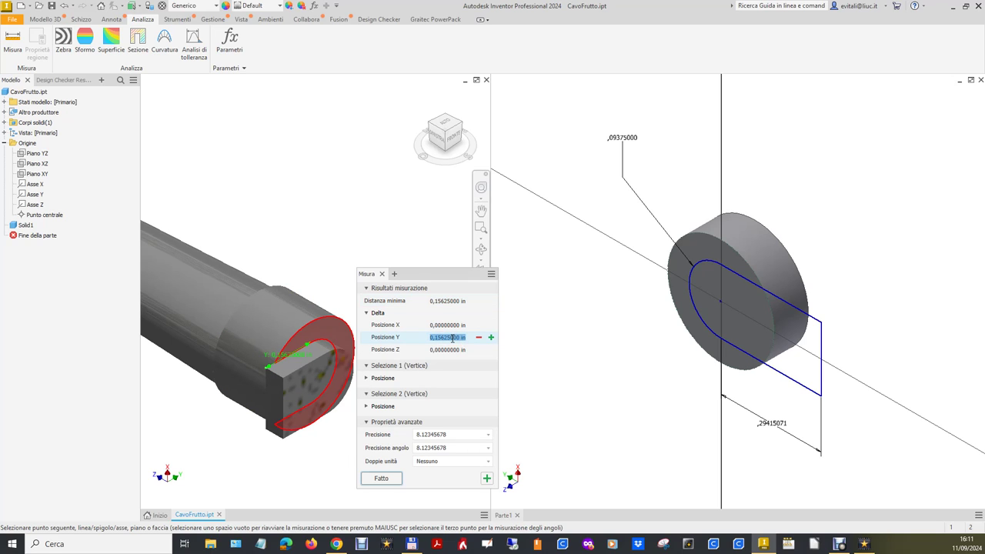
double_click(772, 423)
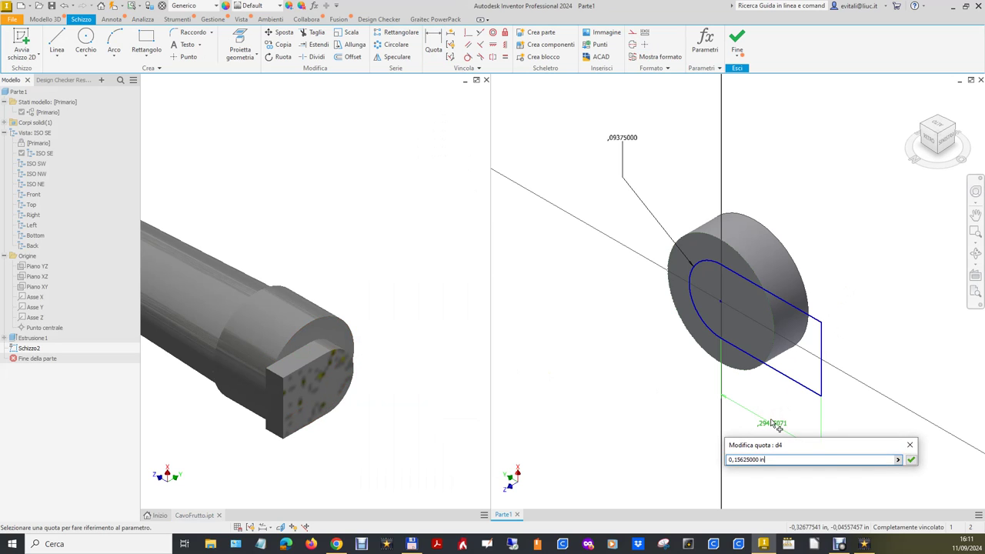
- Accept 0.15625 in as the d4 slot length and finish the sketch
click(910, 460)
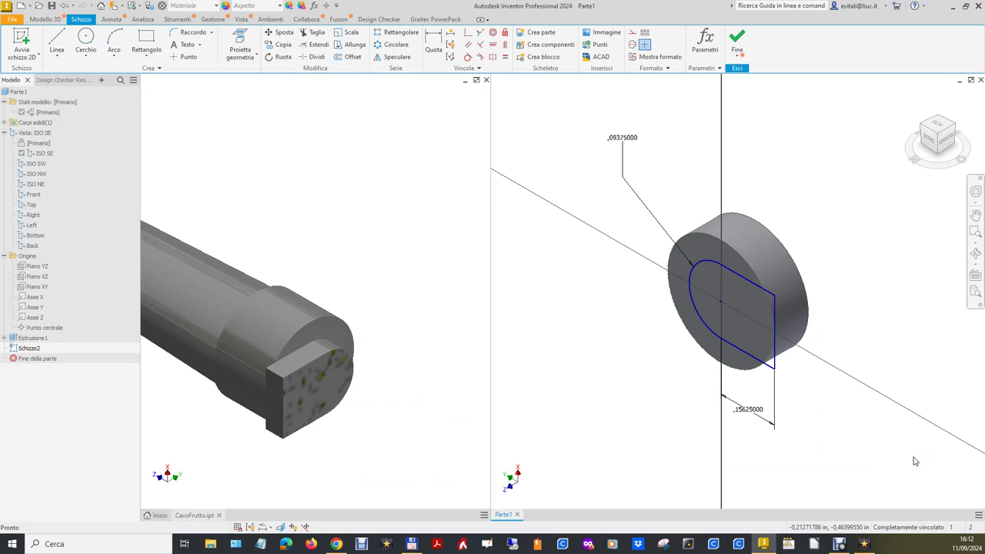
click(737, 40)
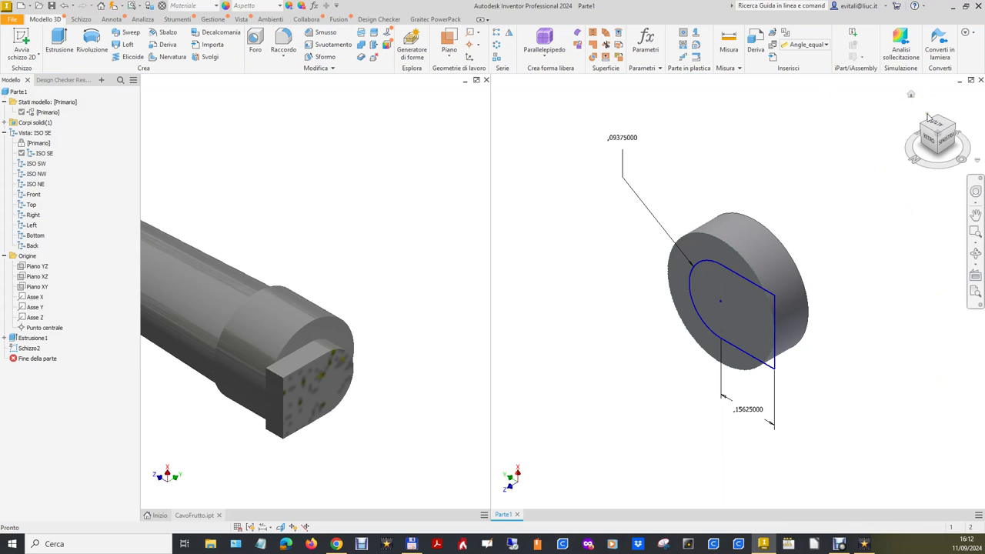
click(911, 97)
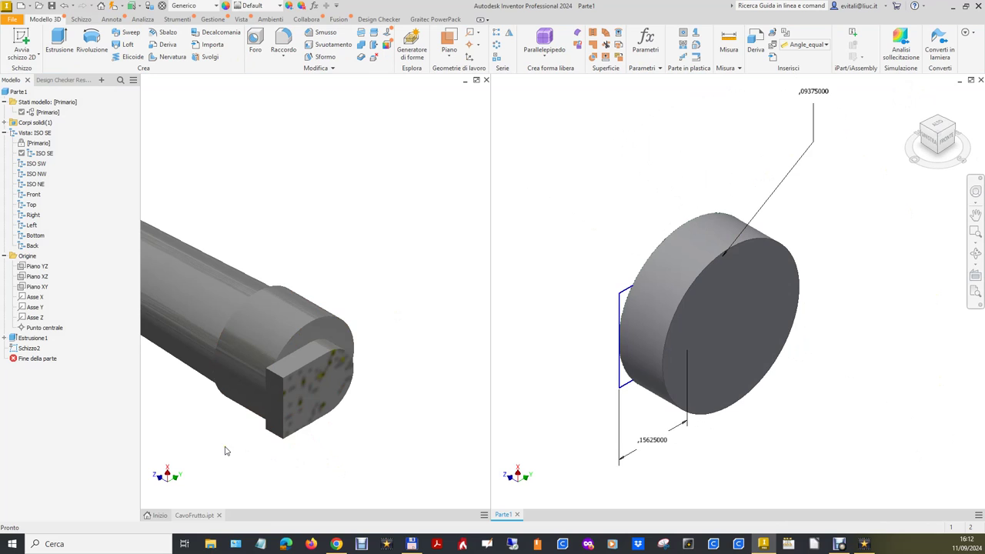
click(241, 19)
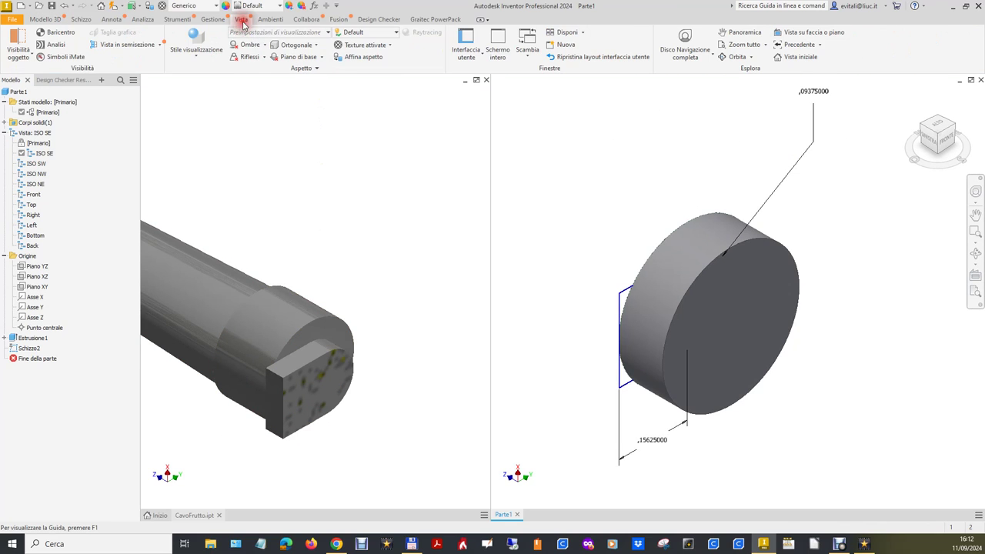
- Turn off sectioning so the cable part shows whole
click(160, 45)
click(131, 124)
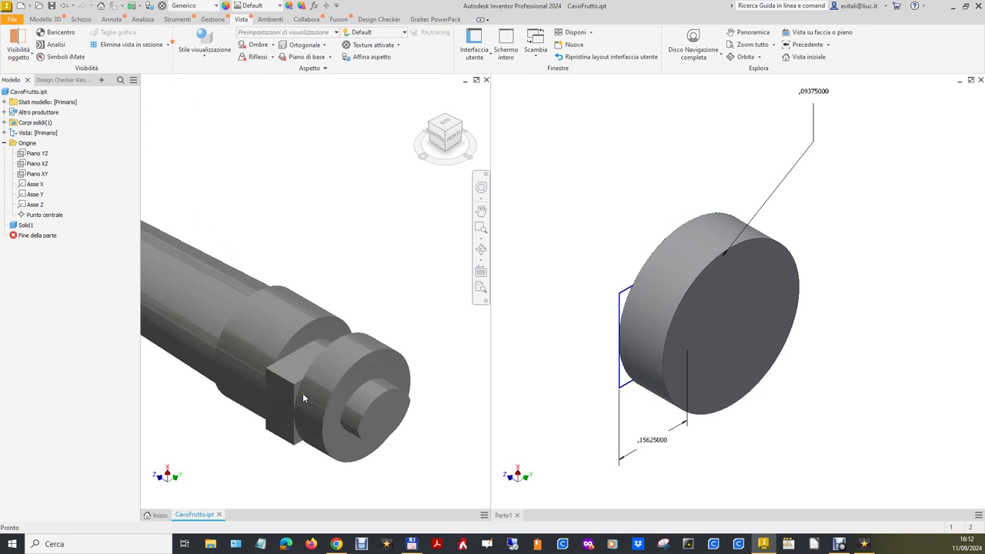
scroll(299, 446, up, 2)
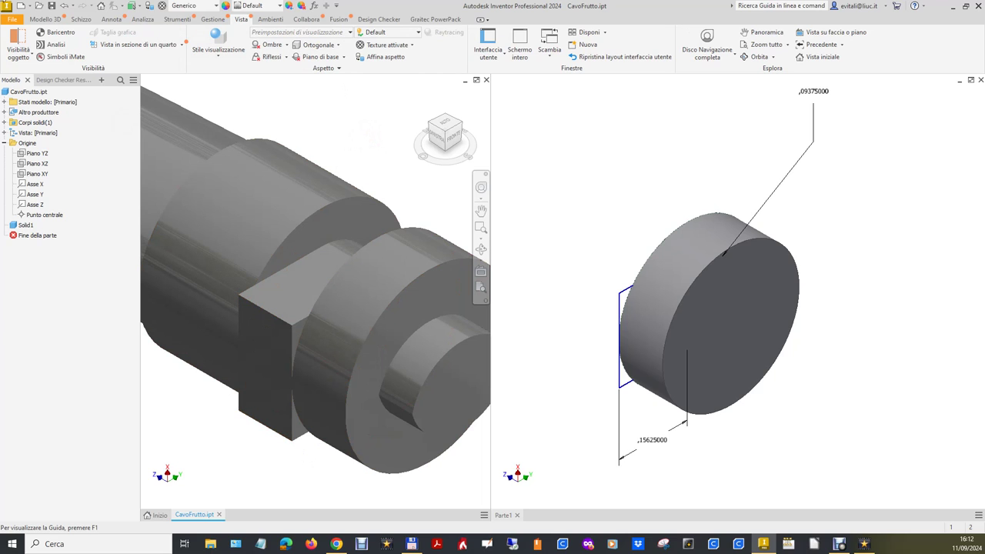
- Measure the cable-end block's step between two corner vertices: 0.1 in along Z
click(138, 18)
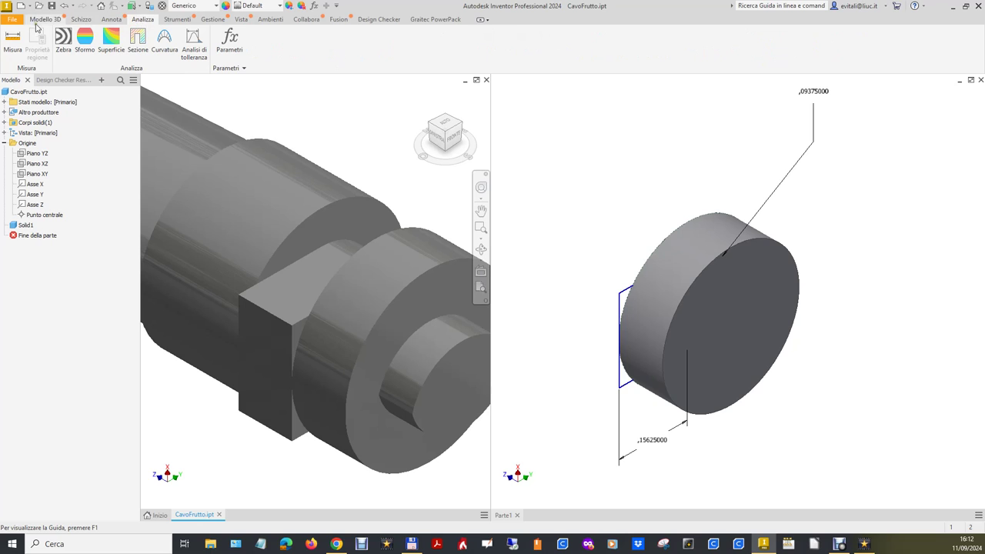
click(13, 43)
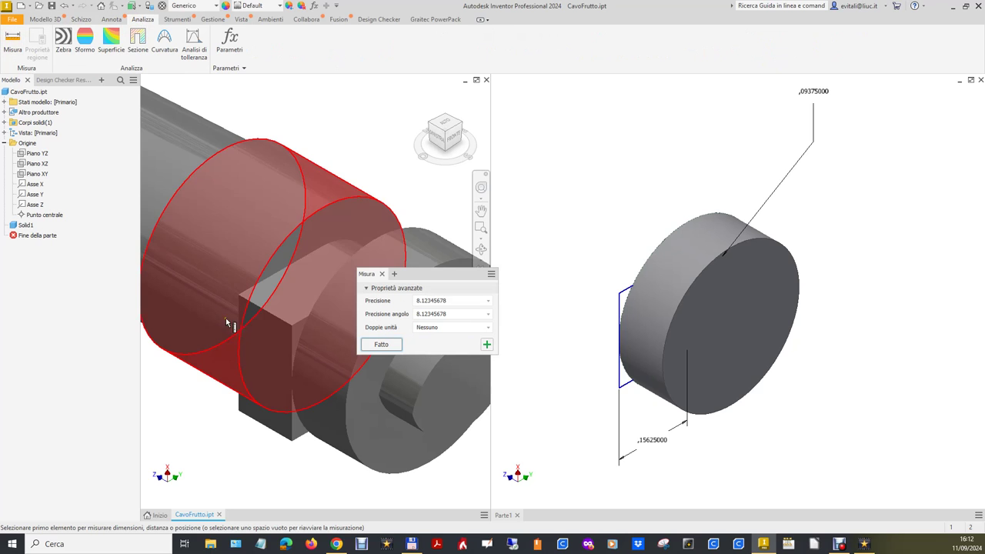
click(291, 325)
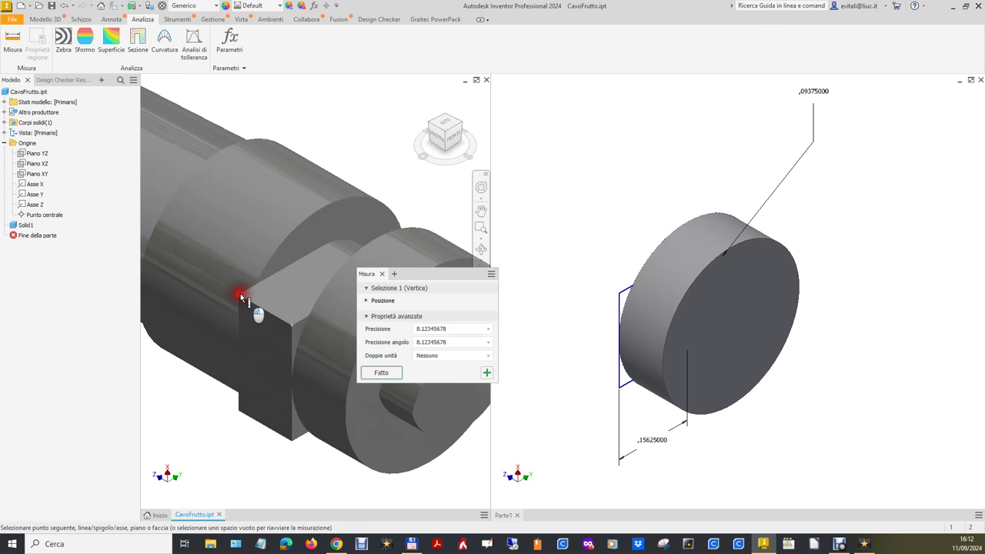
click(240, 295)
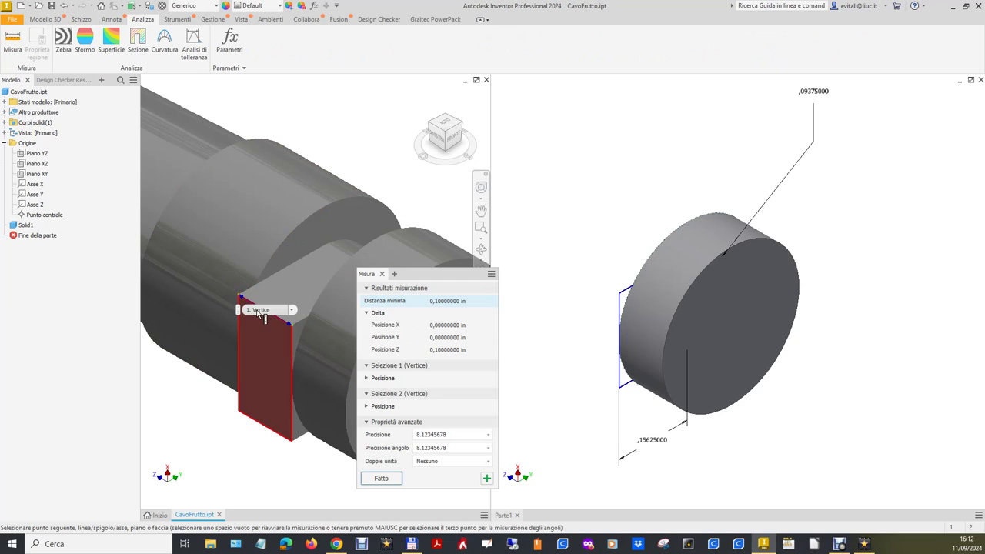
click(446, 349)
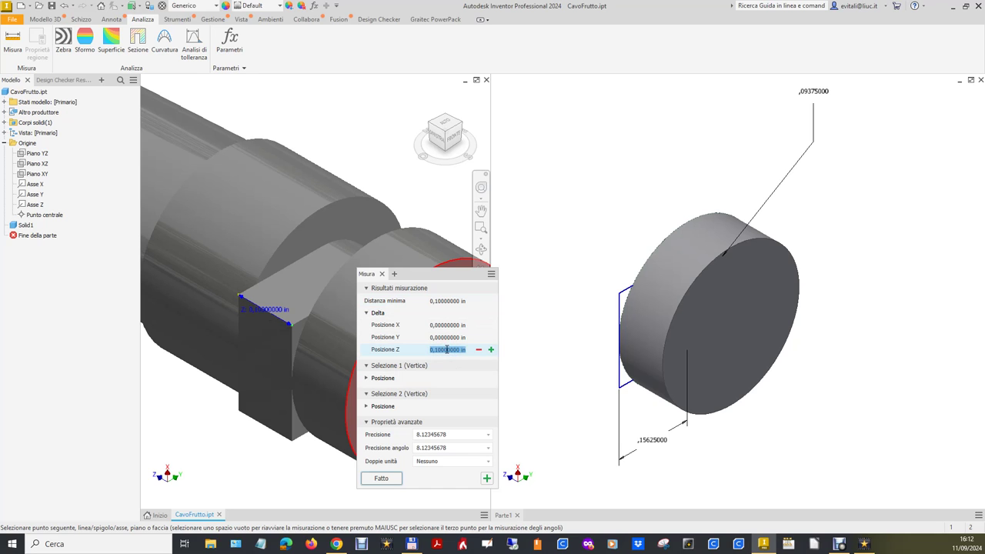
click(613, 209)
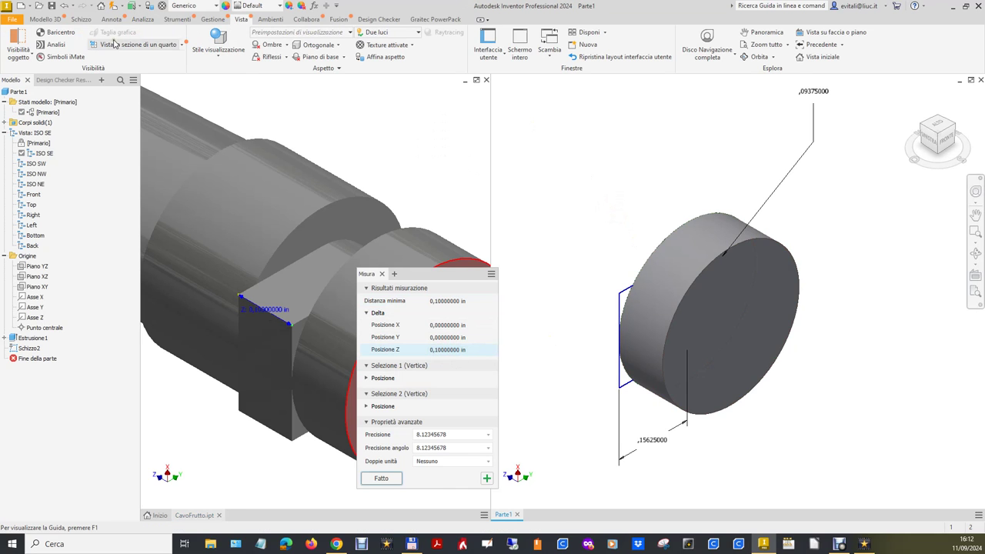
click(52, 20)
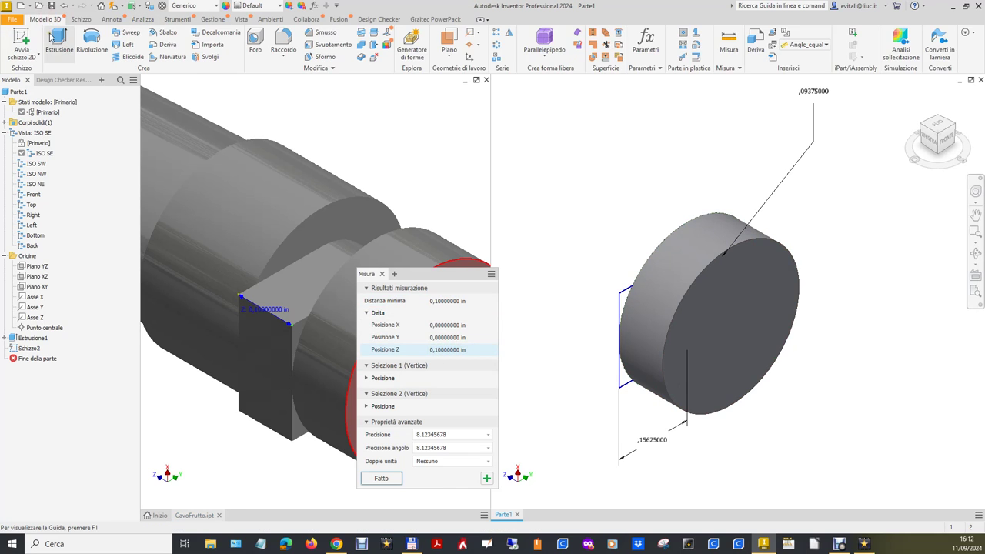
- Extrude Schizzo2's slot profile 0.1 in into a block joined to Parte1's disc
click(52, 37)
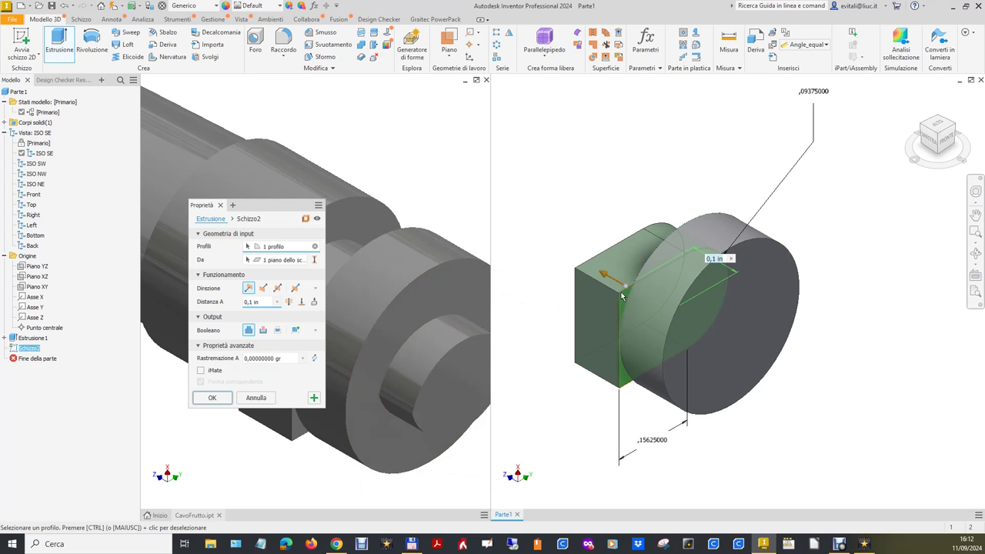
click(221, 400)
click(413, 171)
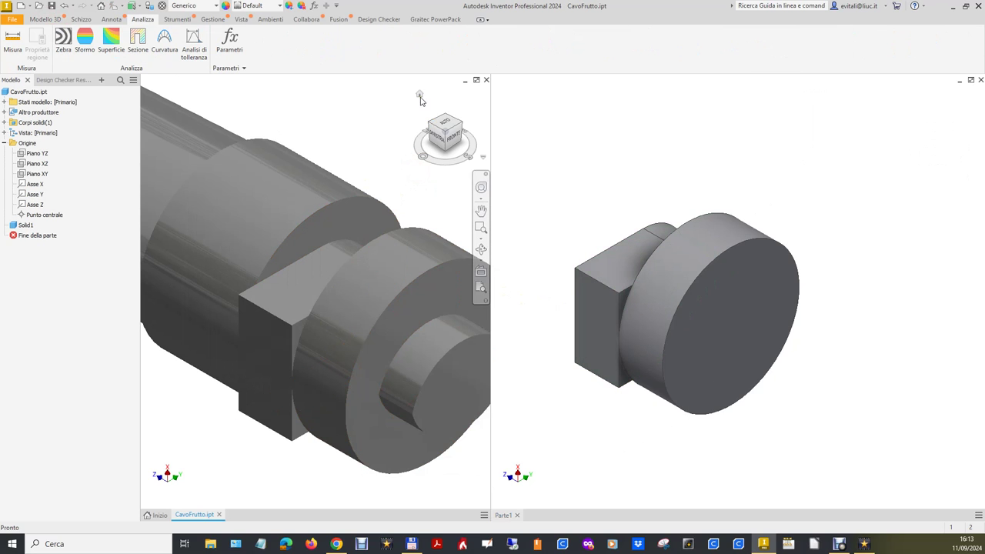
click(420, 96)
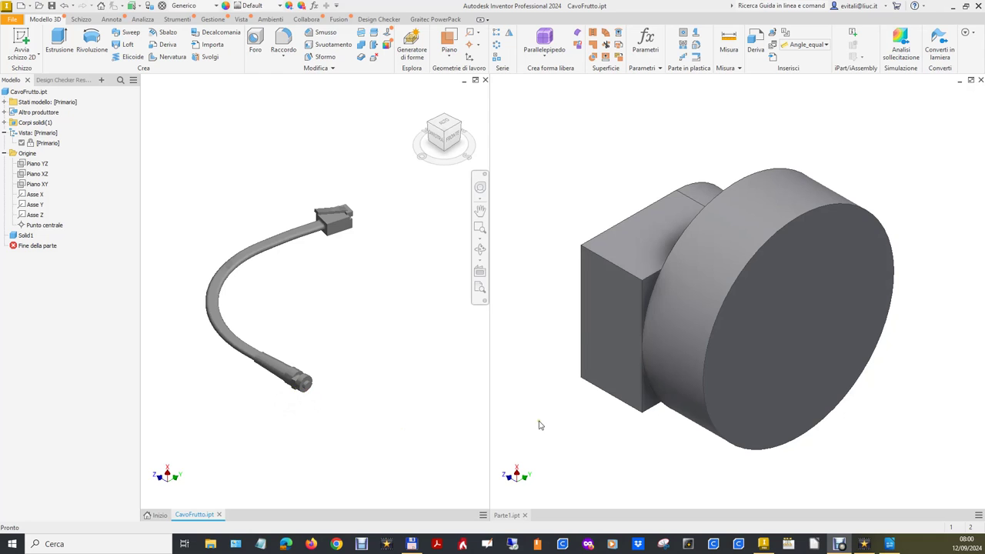
- Save Parte1 under the new name CavoFruttoFilmato-000.ipt
click(539, 424)
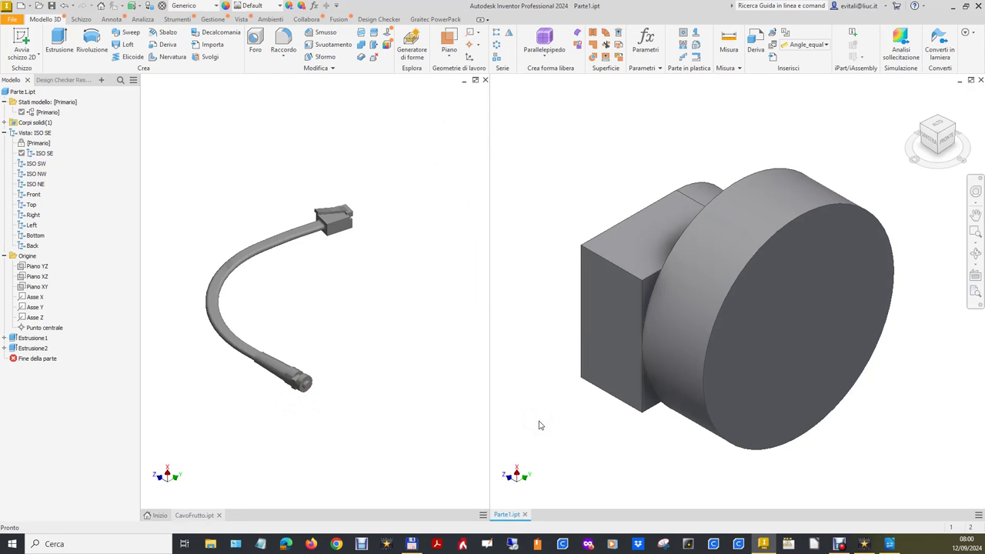
click(13, 19)
click(40, 133)
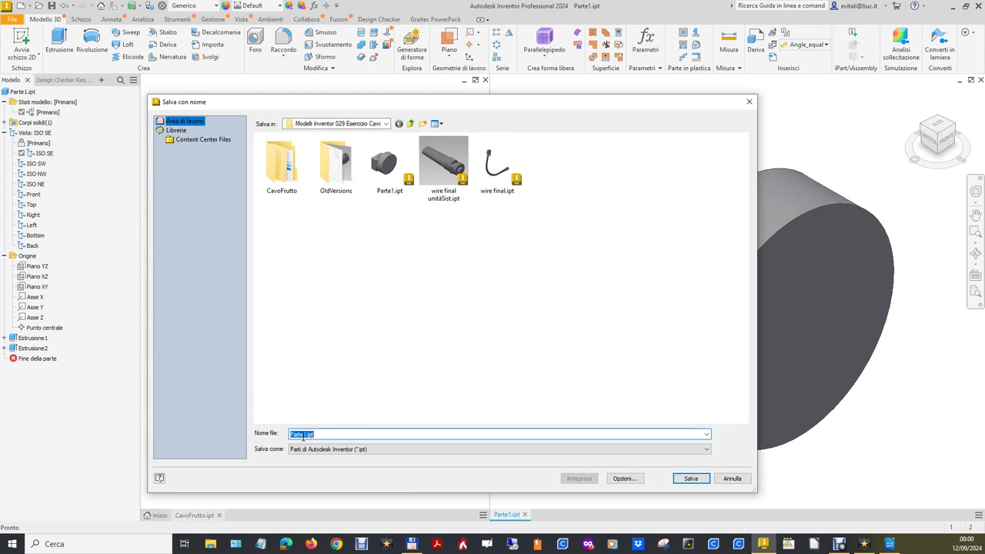
text(CavoFru)
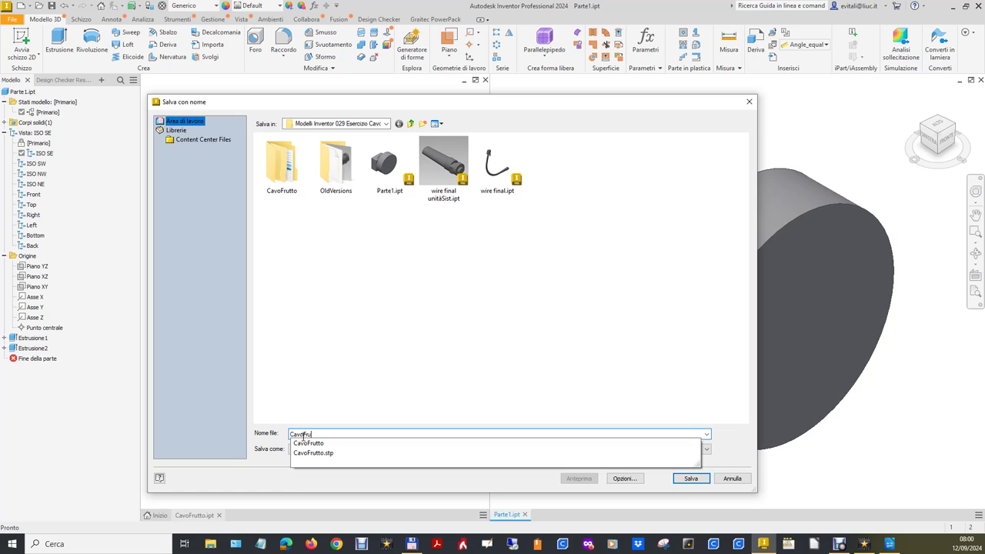
text(Filmato)
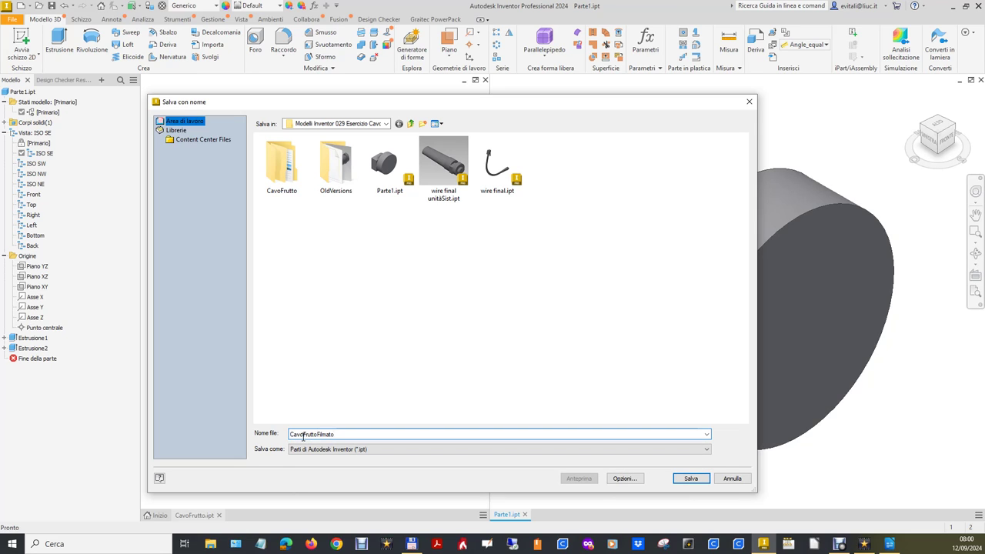
text(000)
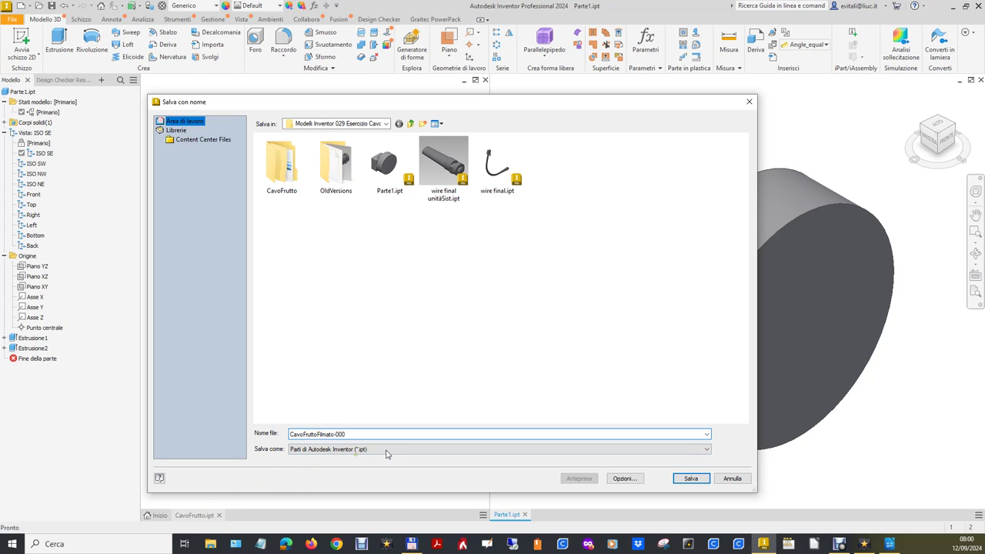
click(690, 478)
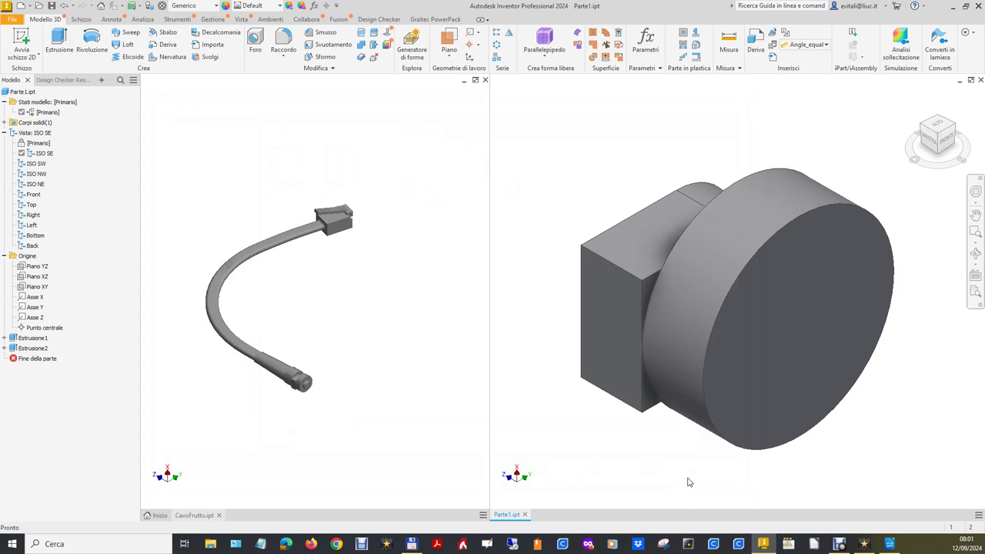
key(F6)
mouse_move(929, 130)
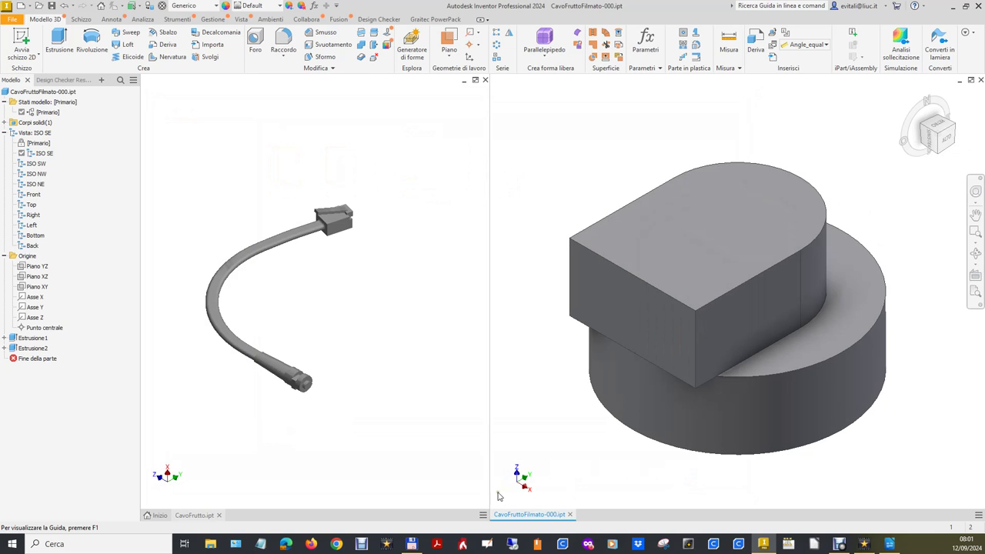
- Measure the cable end's circular edge: 0.15625 in radius and 0.3125 in diameter
click(914, 100)
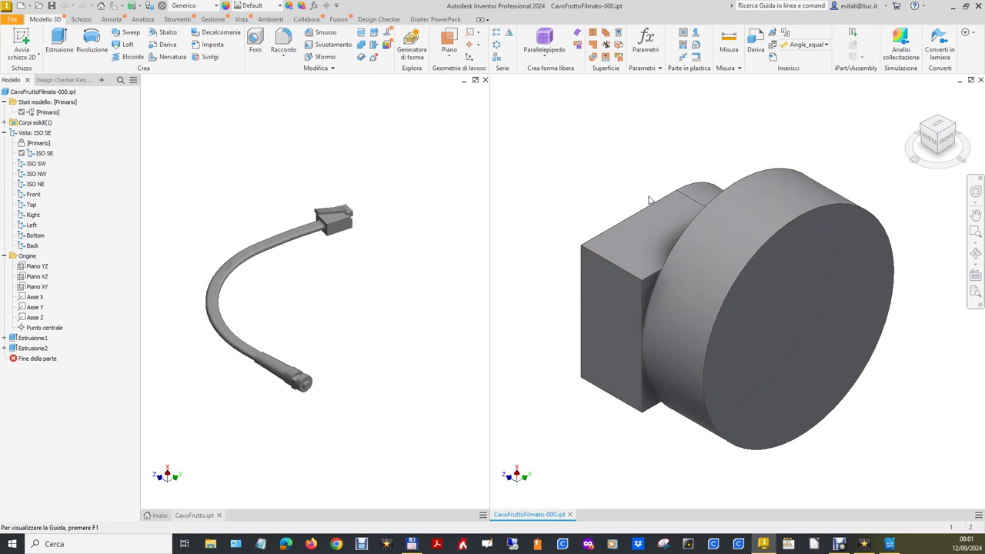
scroll(299, 384, up, 5)
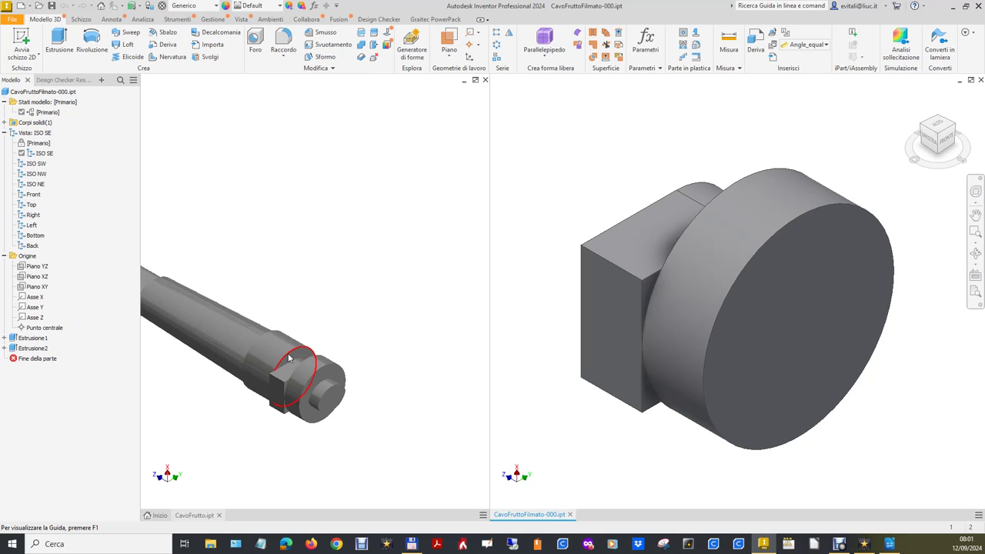
click(303, 231)
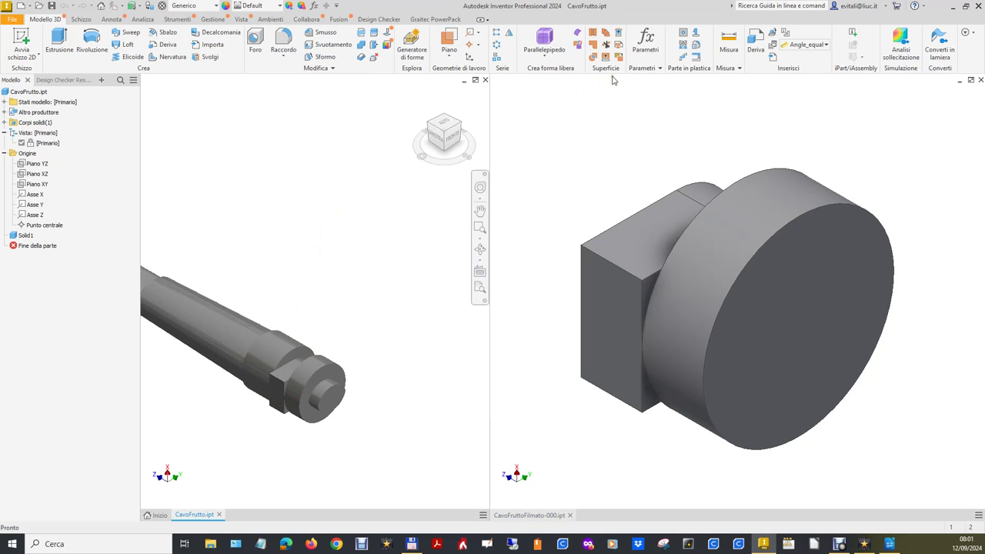
click(305, 348)
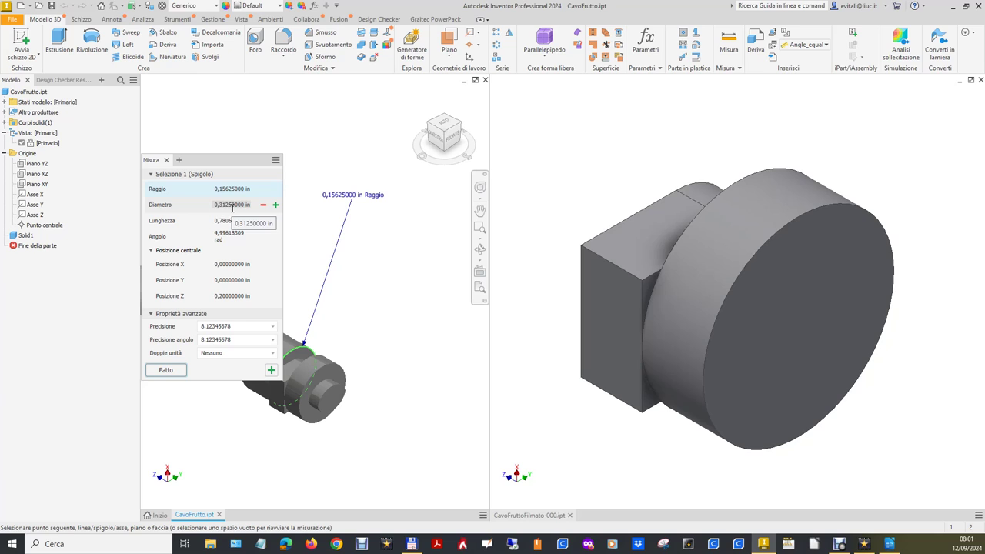
mouse_move(208, 189)
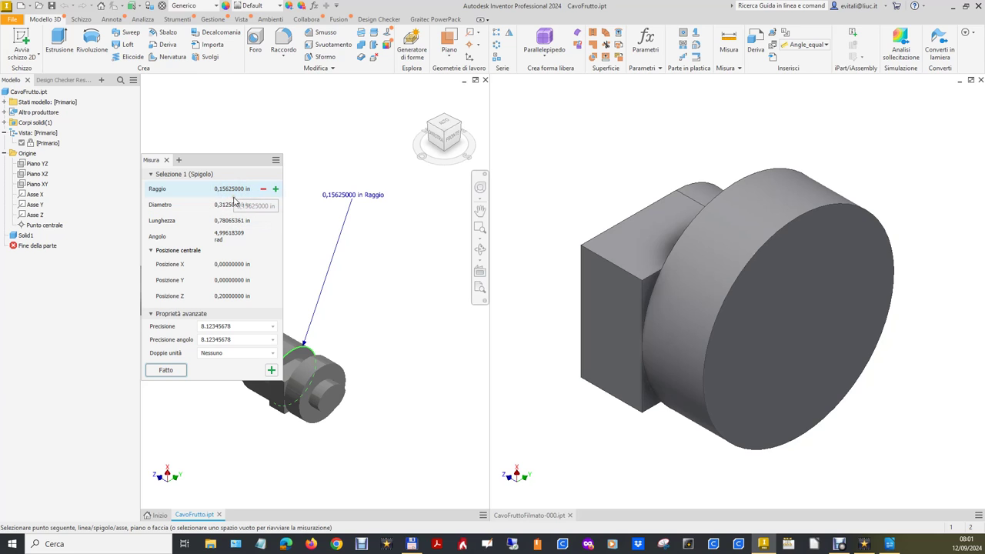
click(236, 206)
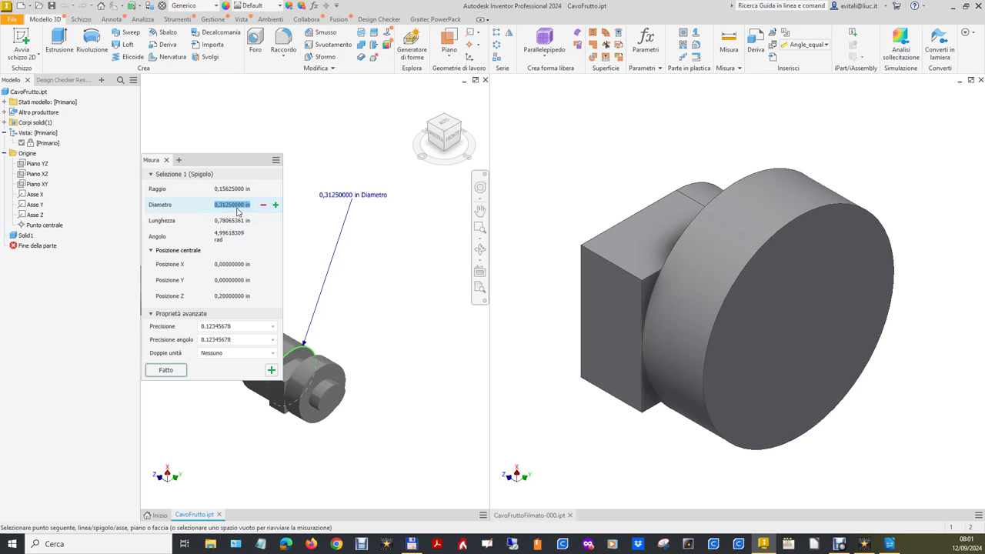
click(375, 347)
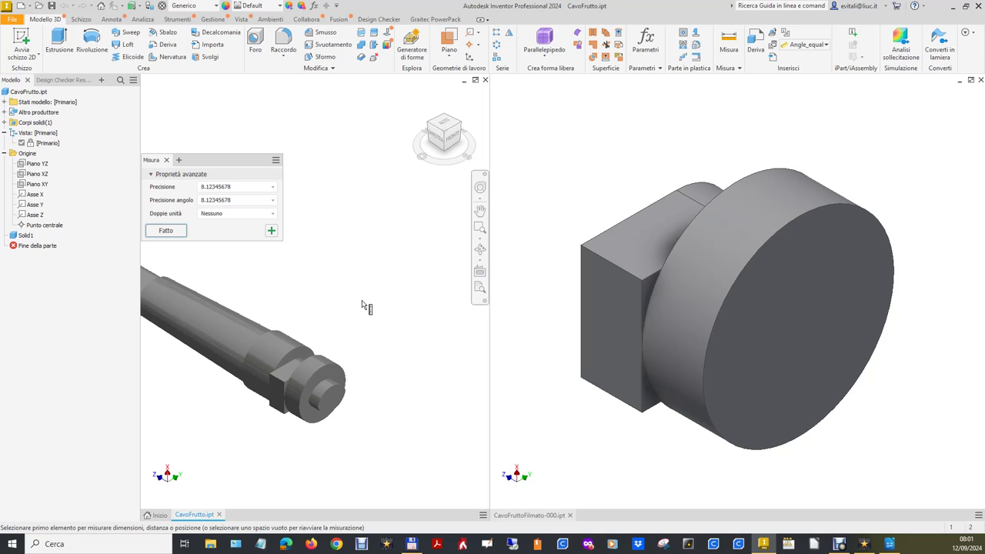
click(564, 206)
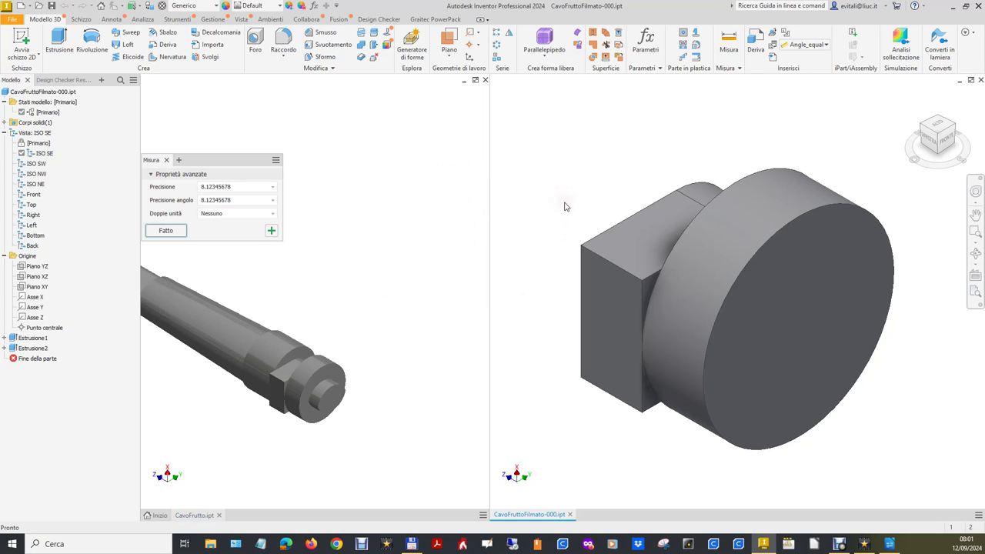
- Start a new sketch on the block's front face and draw a circle
key(s)
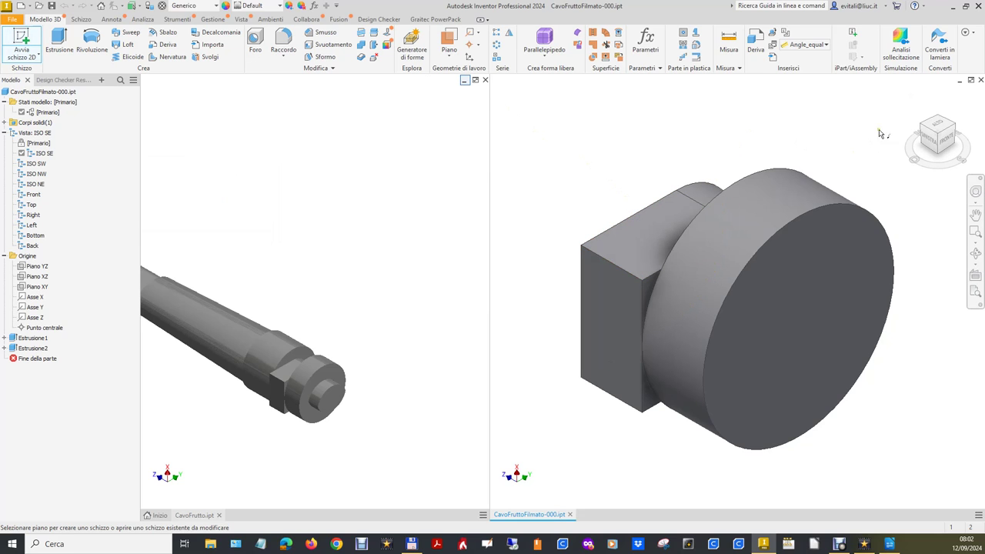
click(919, 128)
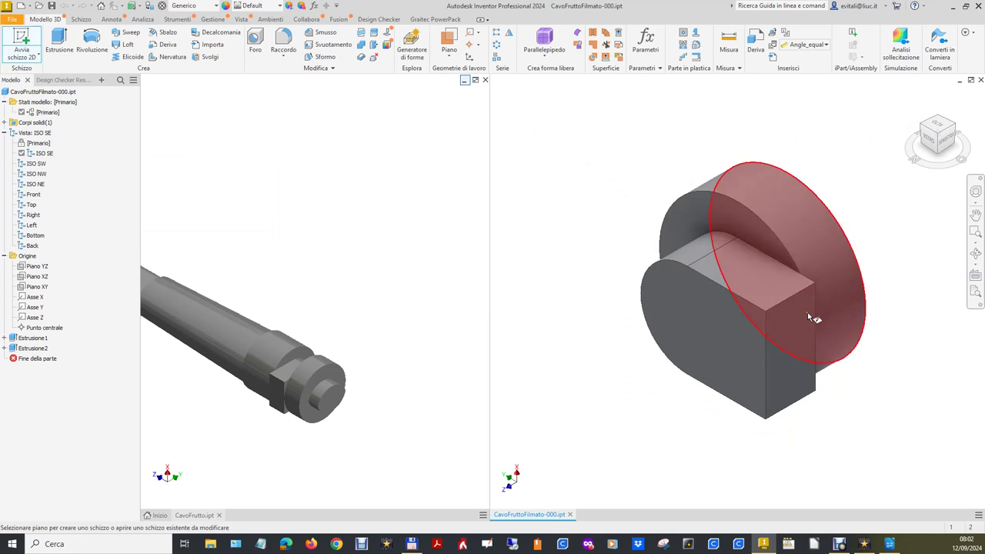
click(727, 332)
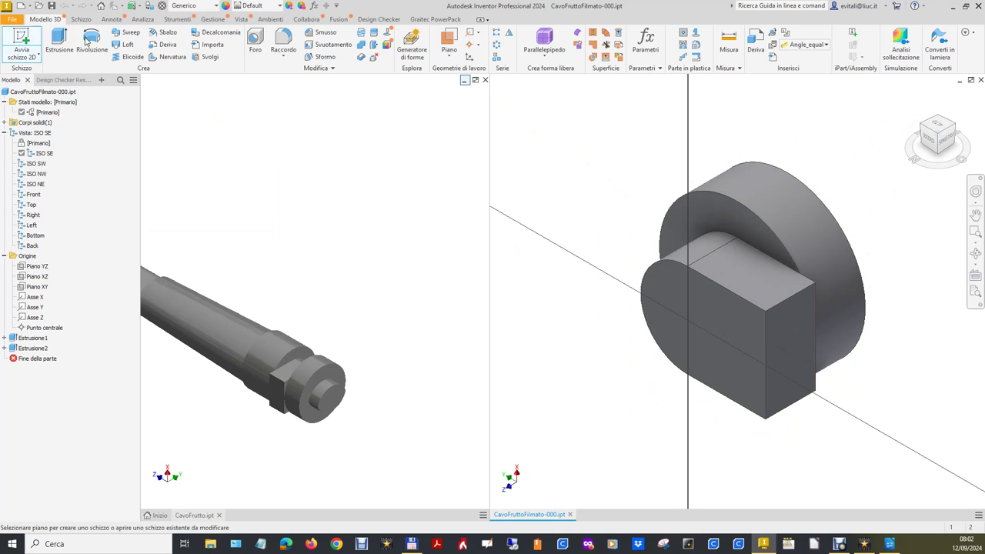
click(82, 38)
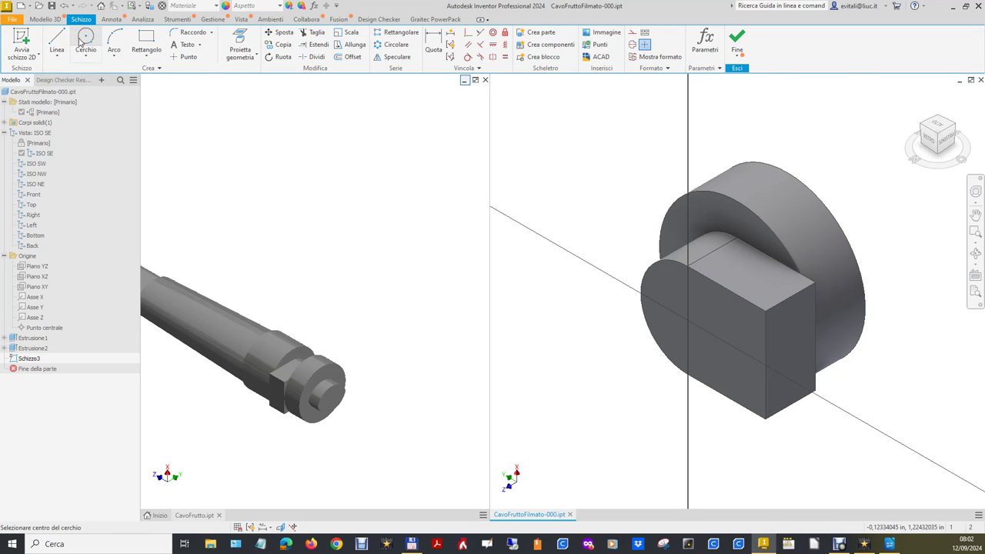
click(703, 324)
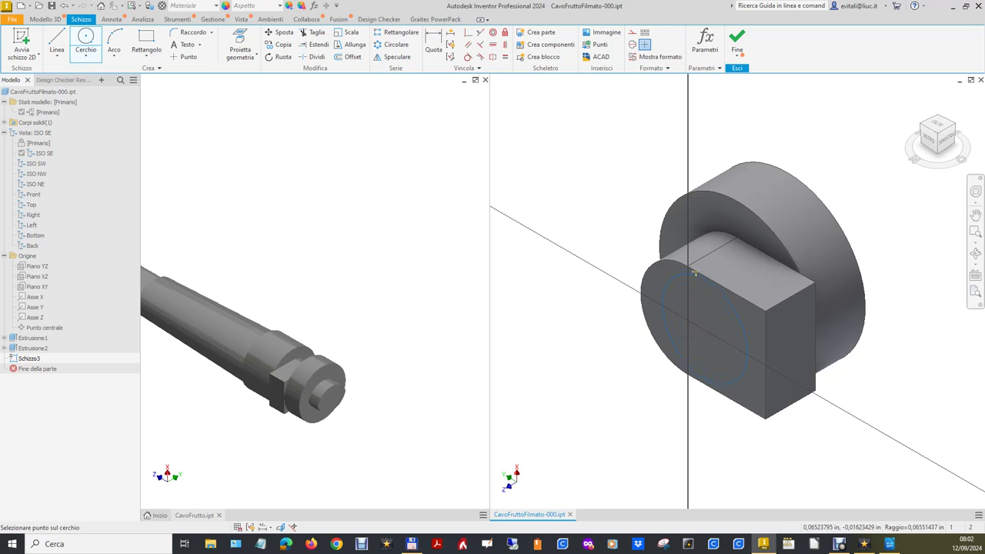
click(677, 247)
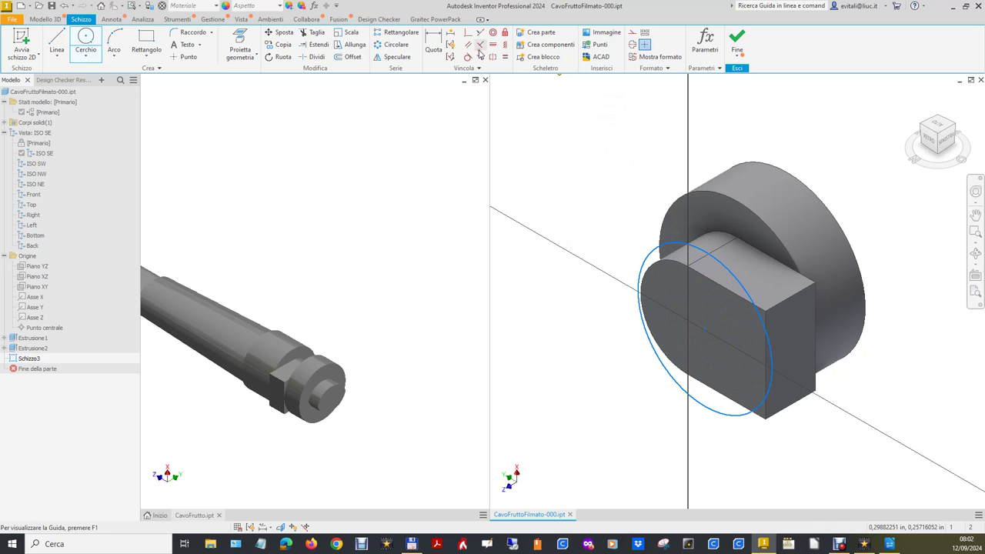
- Dimension the sketch circle to a 0.3125 in diameter
click(433, 42)
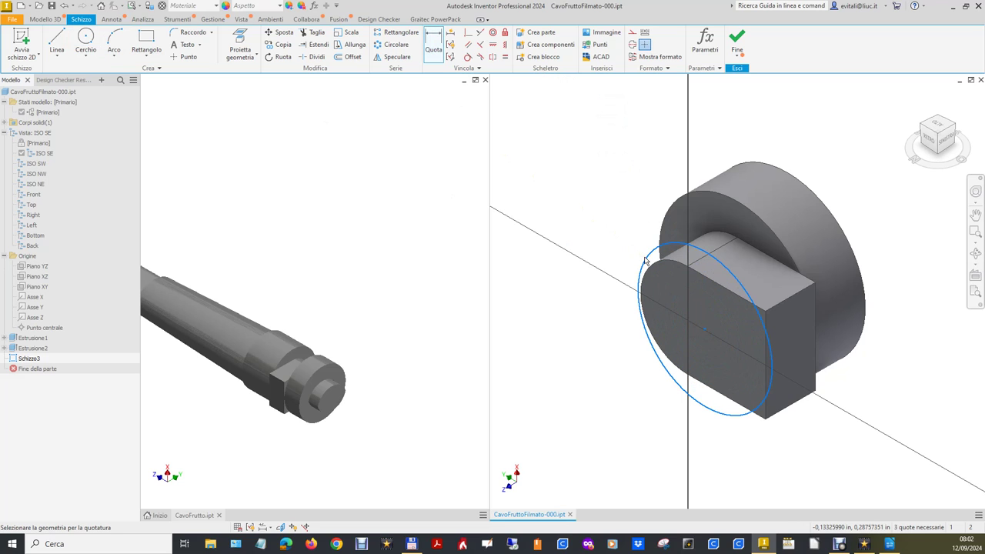
click(645, 260)
click(618, 210)
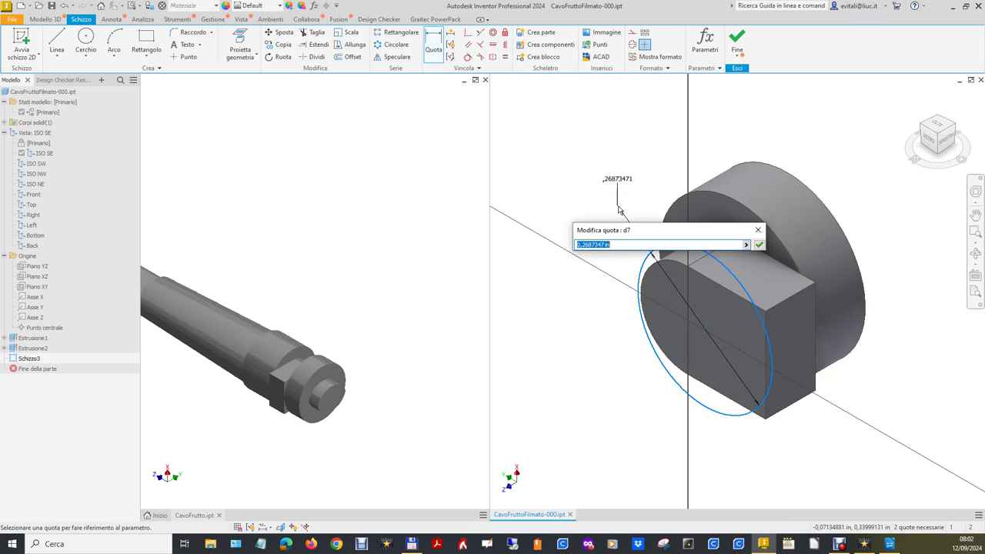
text(0,3125)
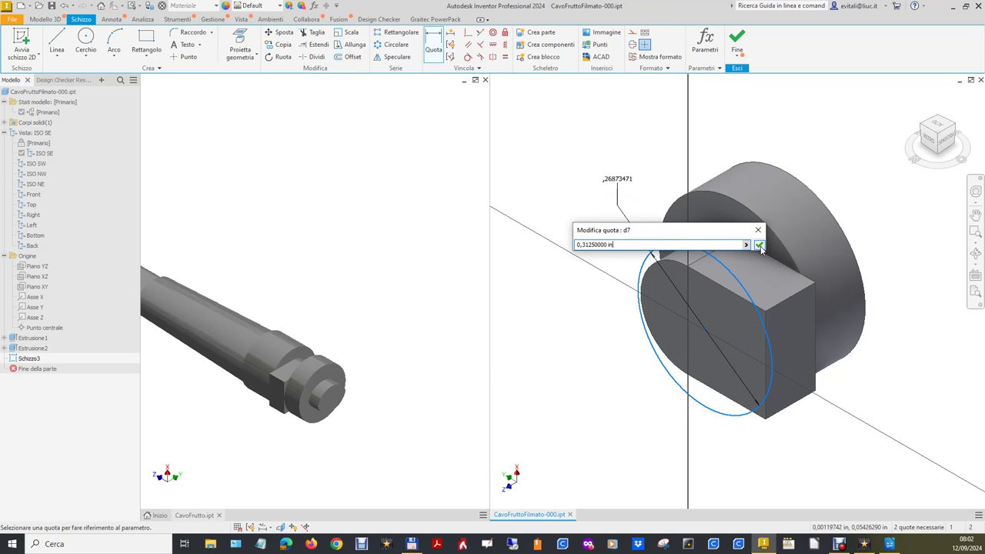
click(760, 246)
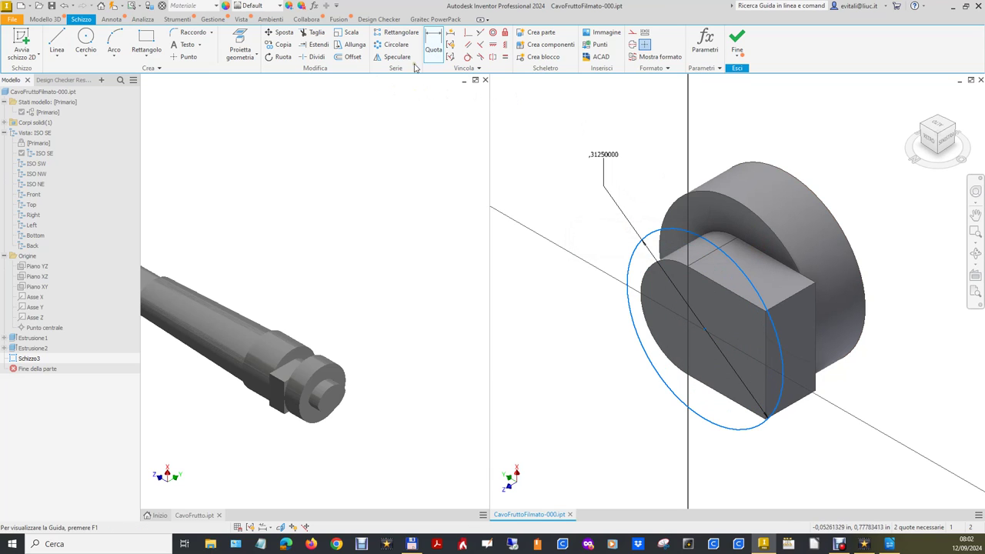
- Constrain the circle concentric with the cable end's outer edge
click(492, 33)
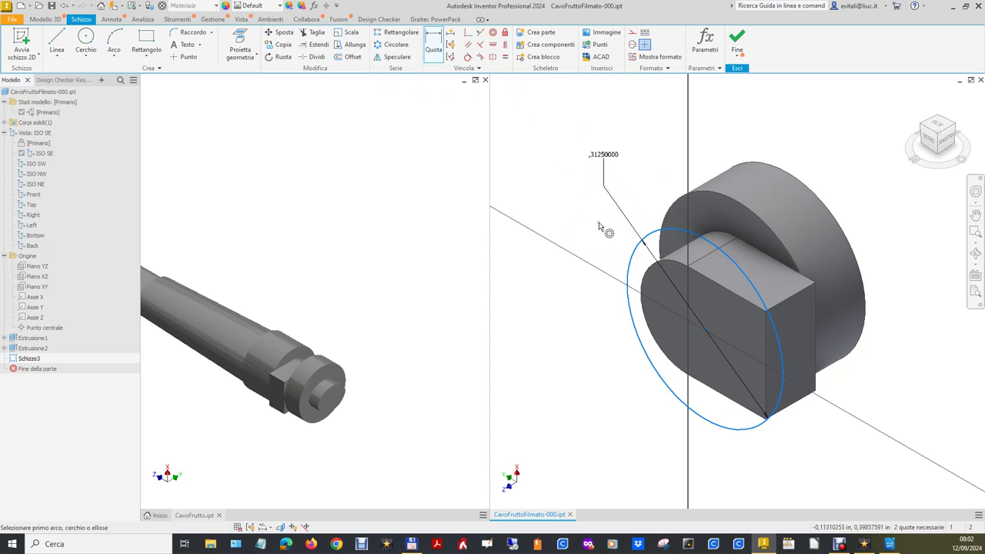
click(638, 248)
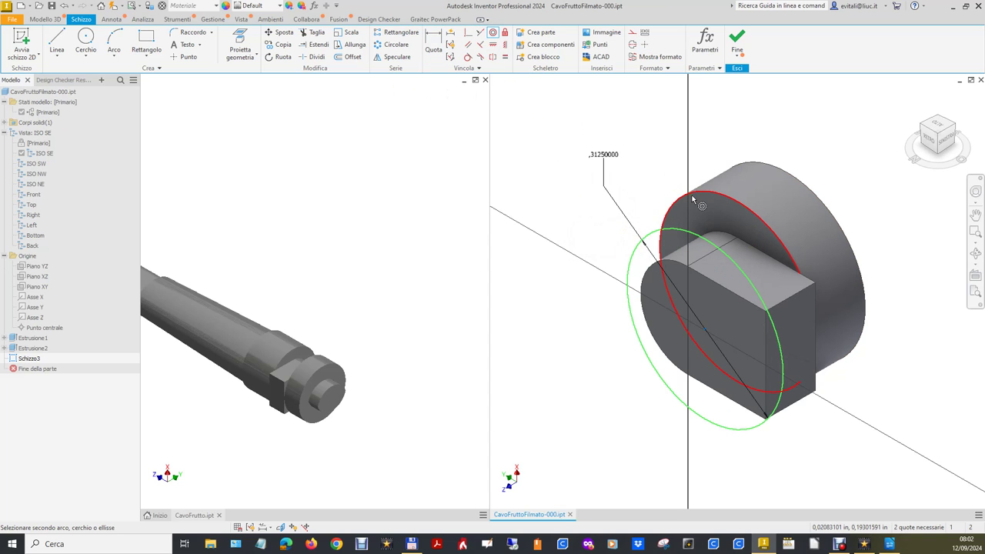
click(691, 196)
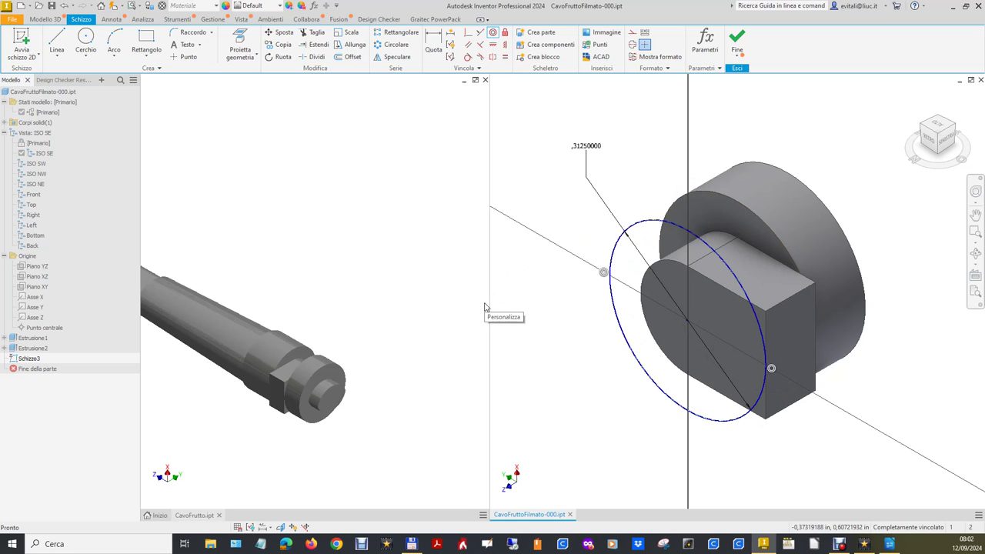
right_click(538, 301)
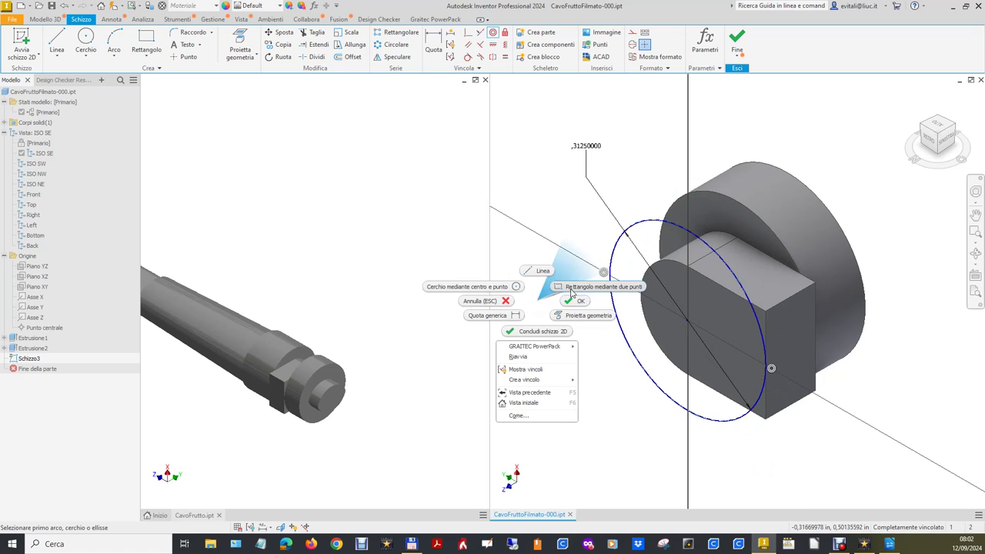
click(567, 304)
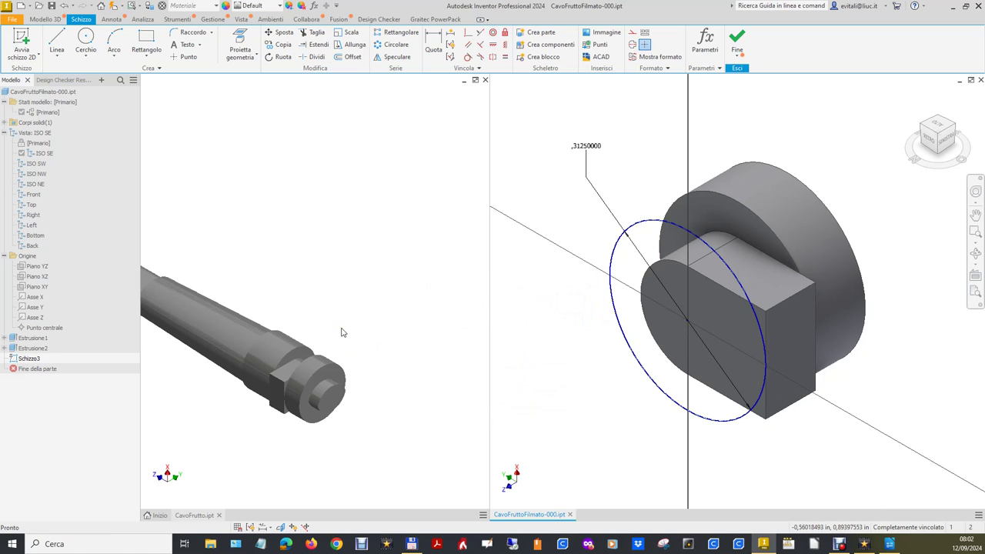
- Measure the Z distance between CavoFrutto's two 0.3125 in circular edges: 0.1875 in
click(338, 281)
scroll(308, 375, up, 2)
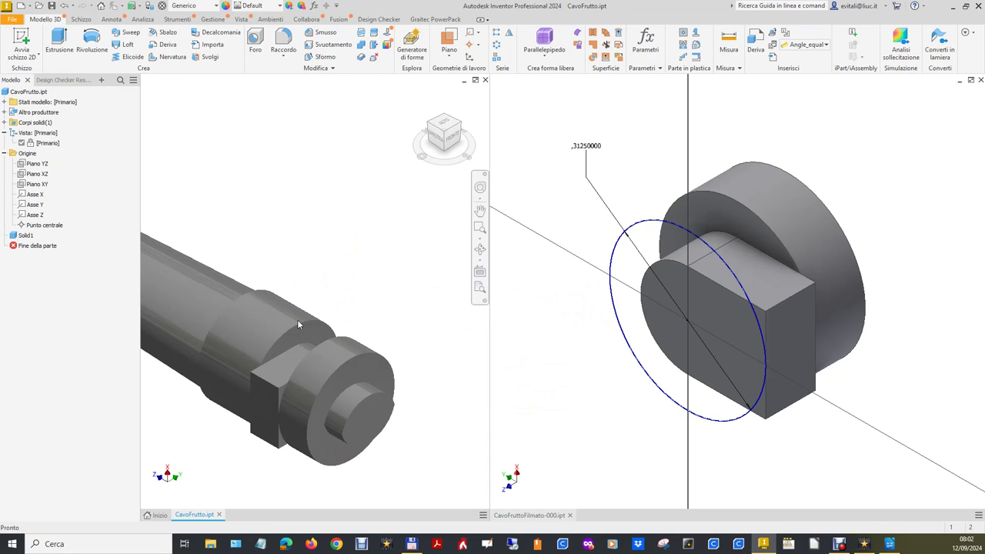
click(728, 45)
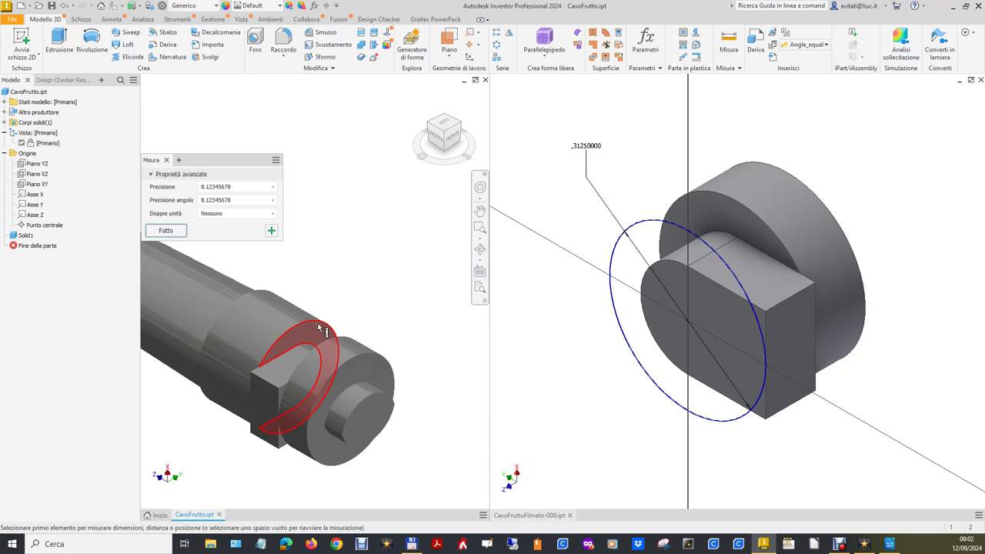
click(301, 300)
drag(238, 160, 542, 150)
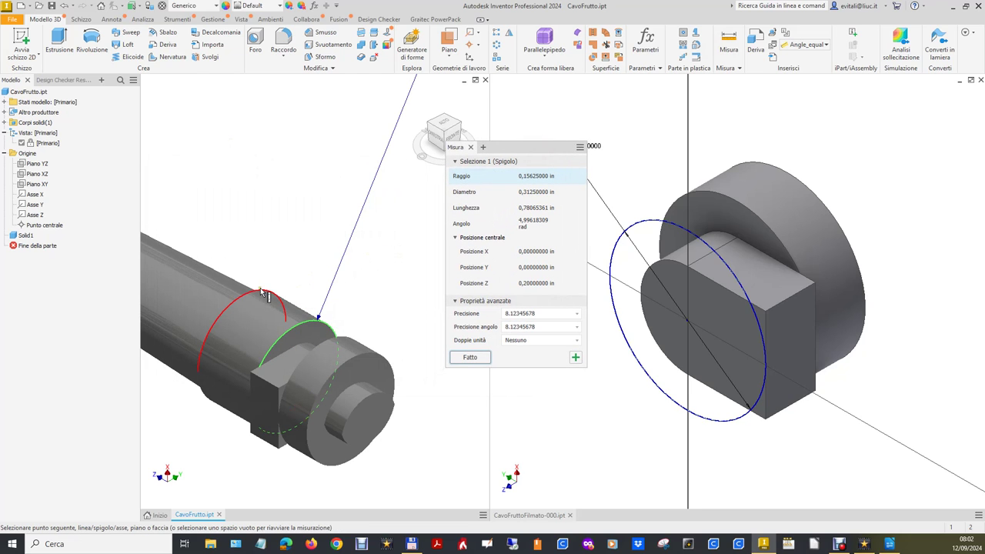
click(260, 290)
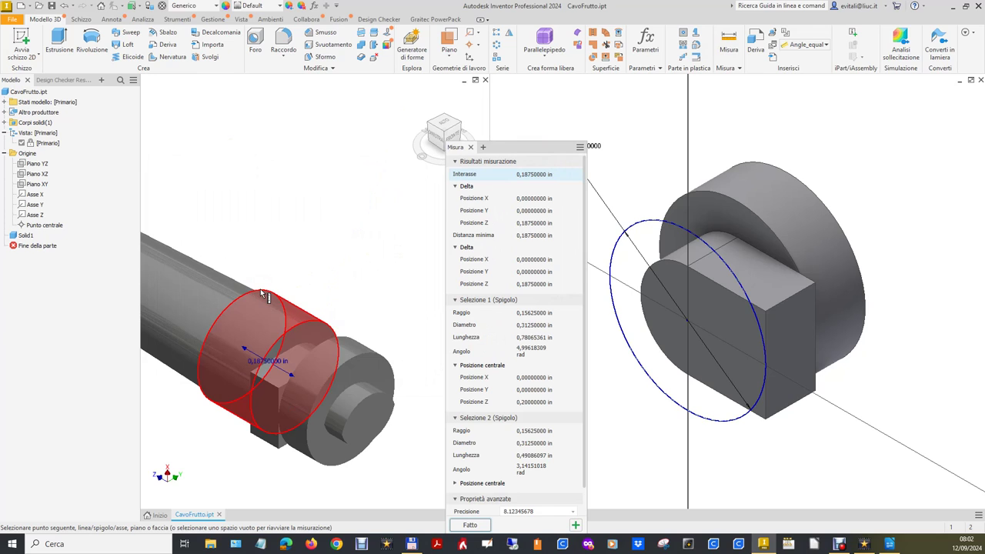
mouse_move(507, 210)
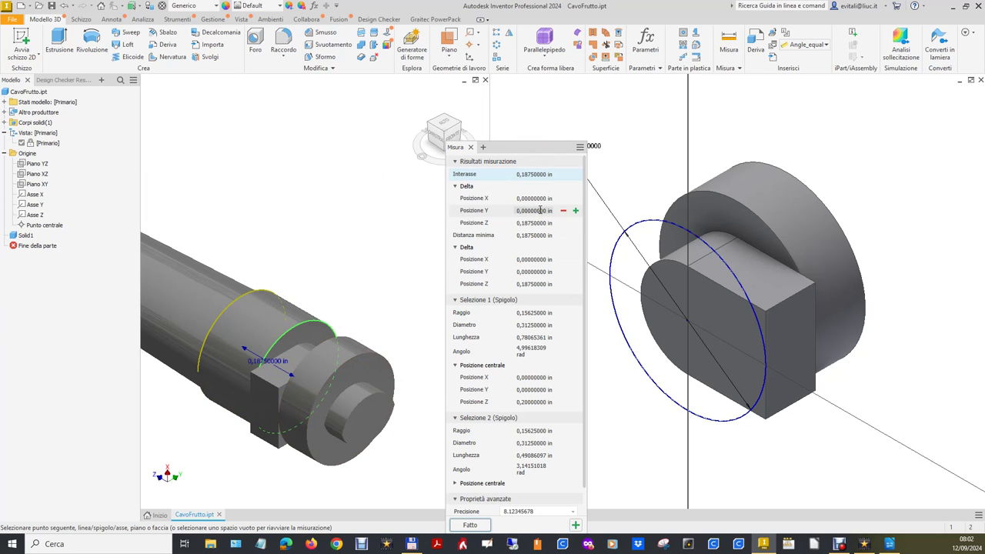
click(533, 223)
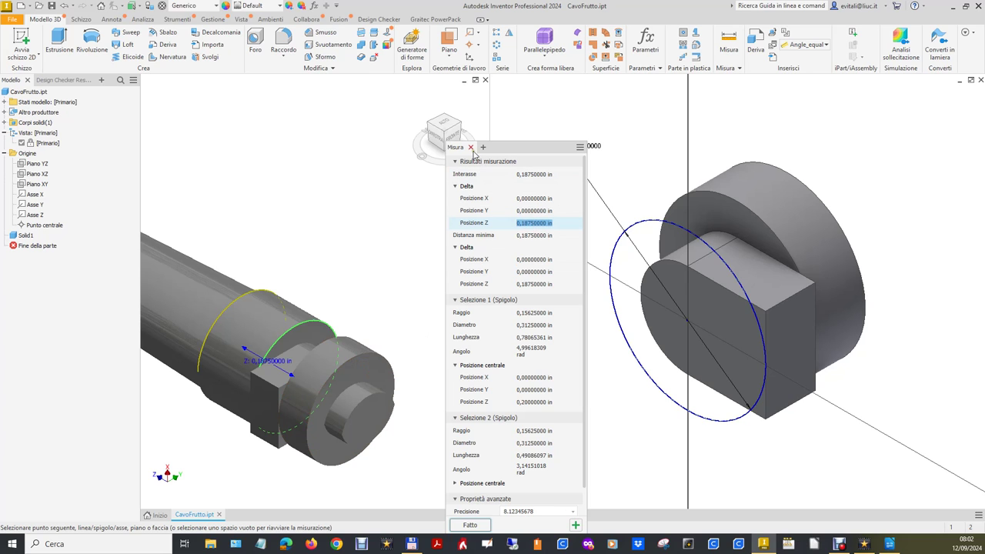
click(471, 148)
click(595, 125)
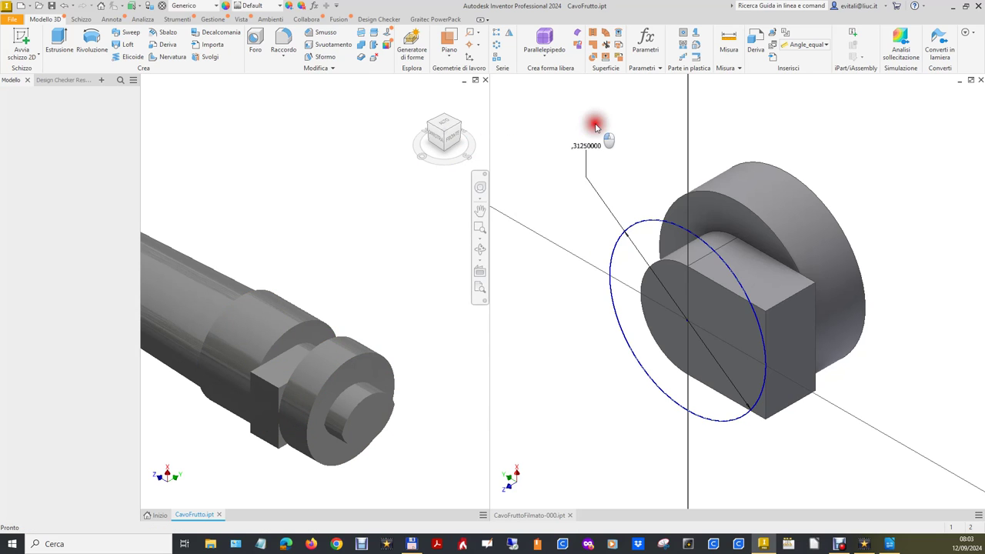
- Extrude Schizzo3's circle 0.1875 in, forming a short cylinder on the part's end
click(50, 42)
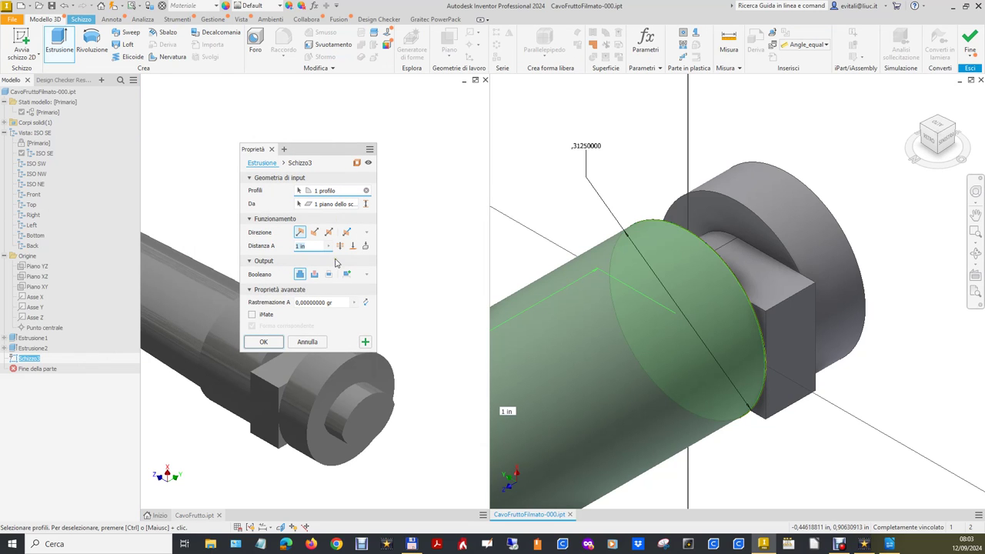
text(0,1875)
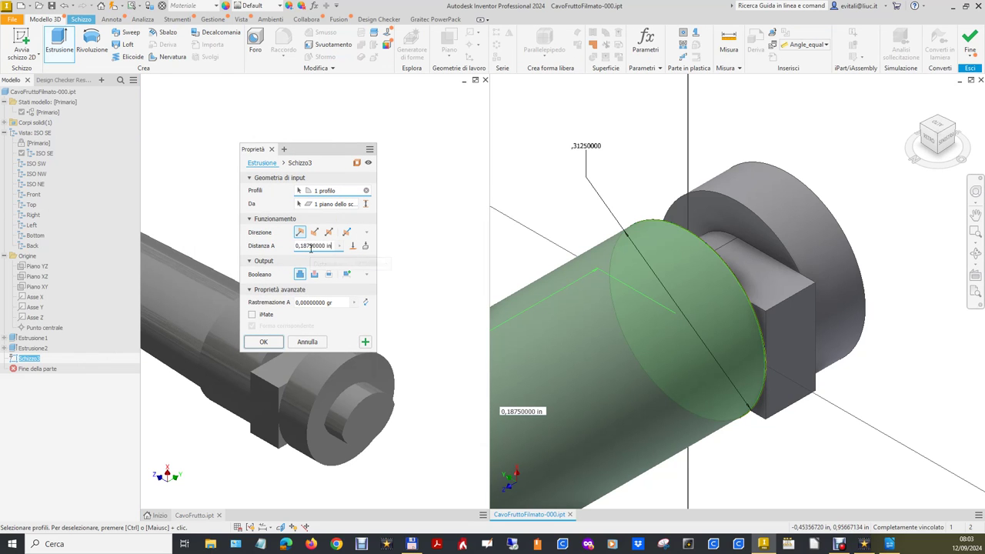
key(Return)
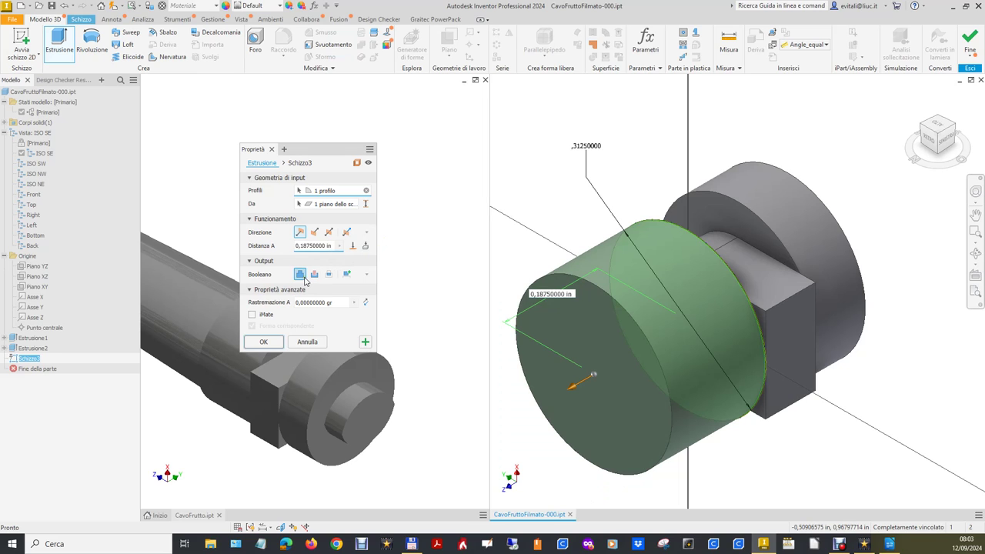
click(264, 343)
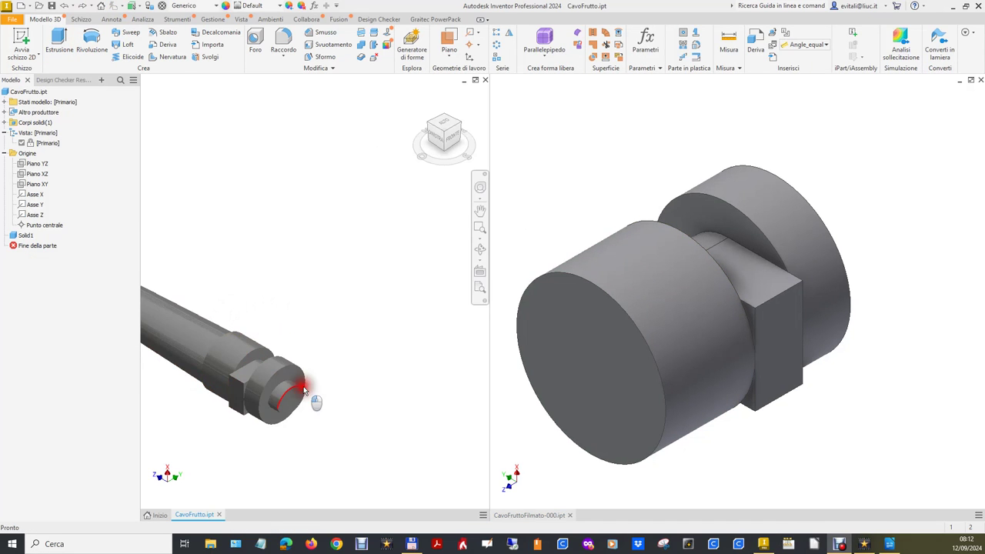
- Return CavoFrutto to its home view showing the entire curved cable
click(419, 98)
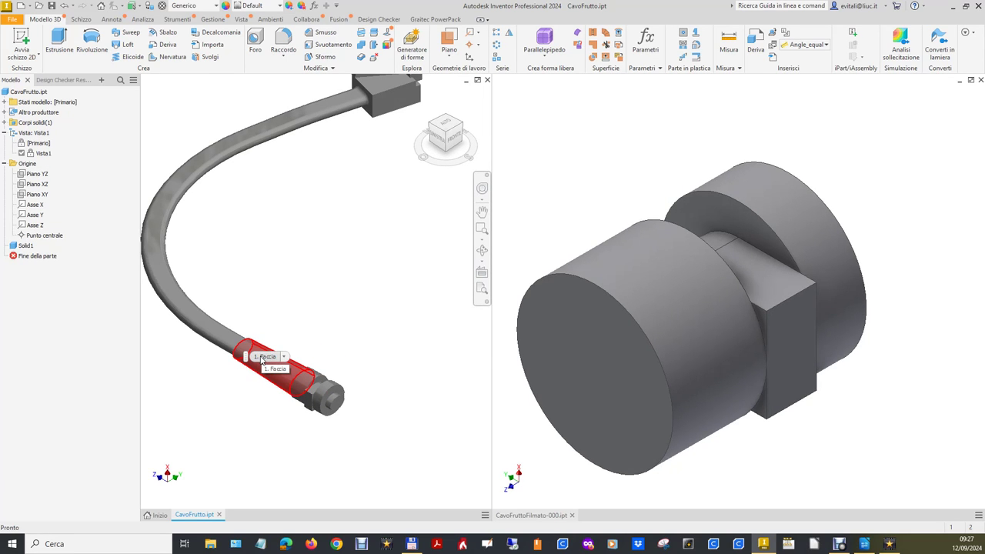
click(531, 457)
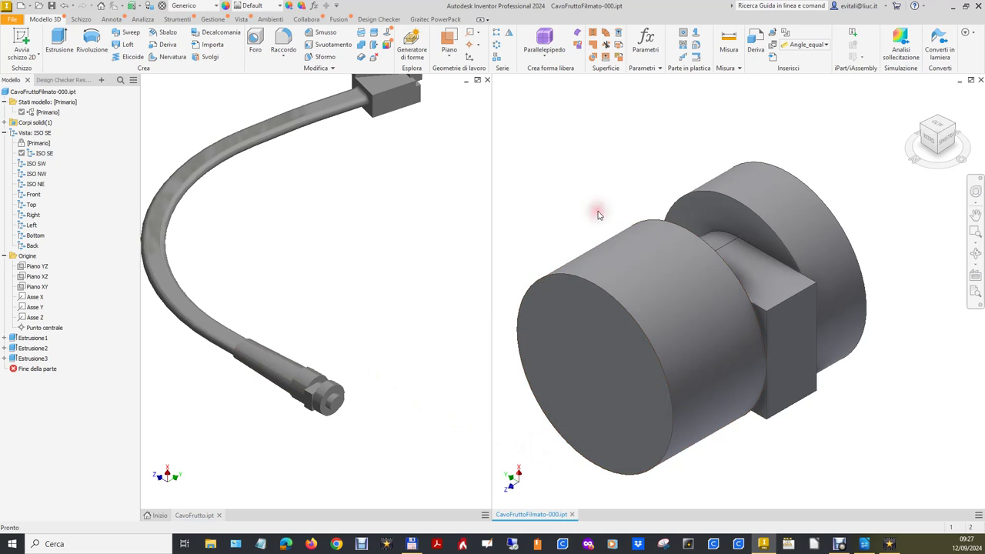
- Sketch on the new cylinder's front face, then zoom CavoFrutto onto its cable end and start a sketch
click(22, 42)
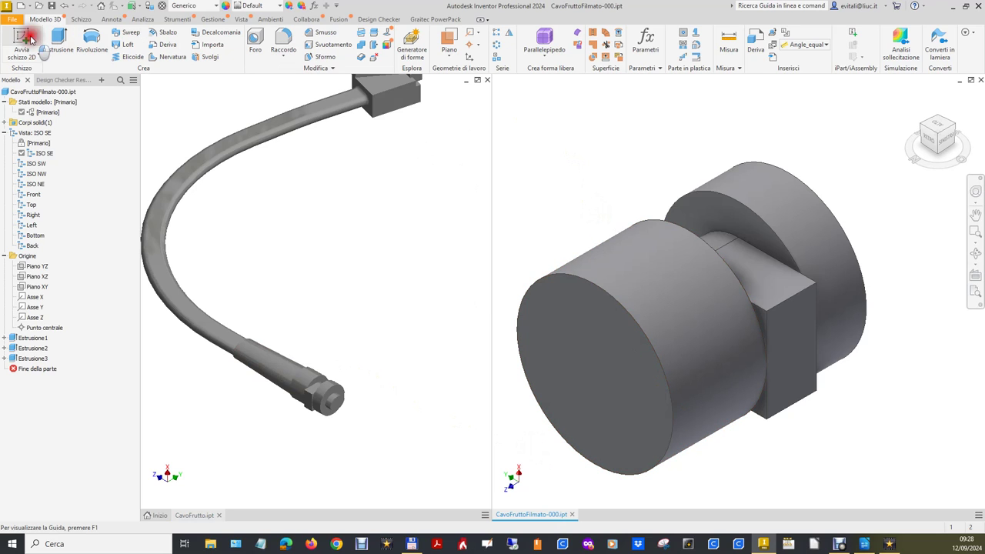
click(587, 363)
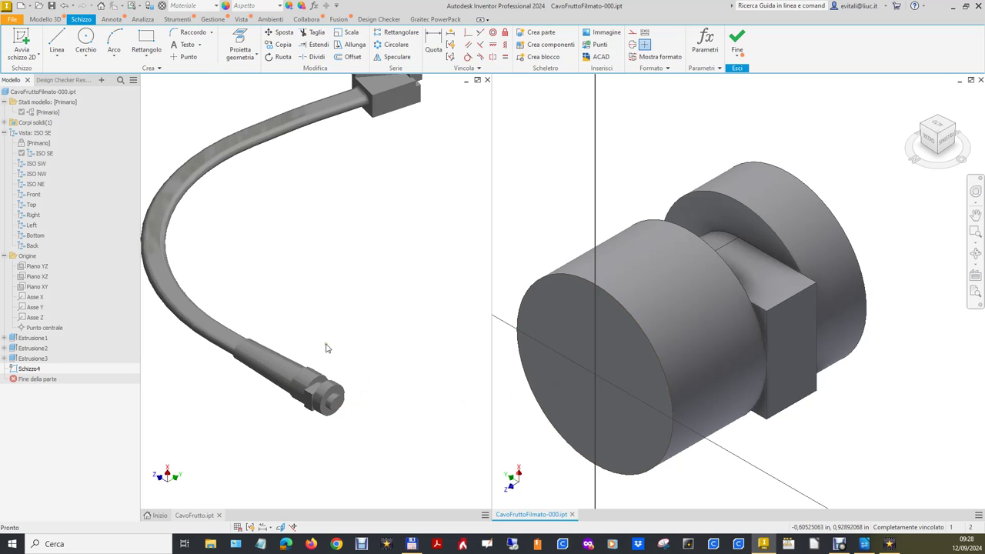
click(437, 257)
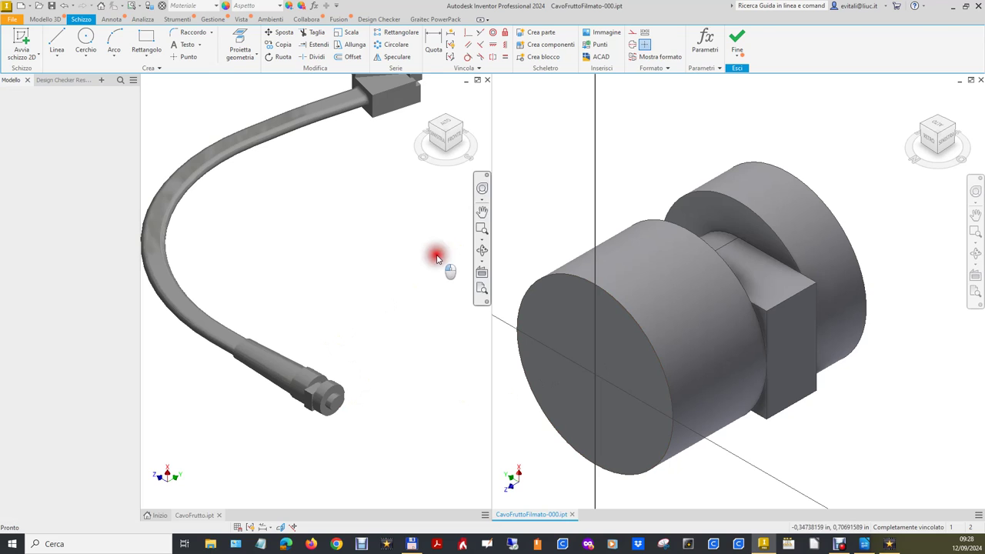
click(427, 123)
scroll(422, 308, down, 3)
scroll(422, 308, down, 1)
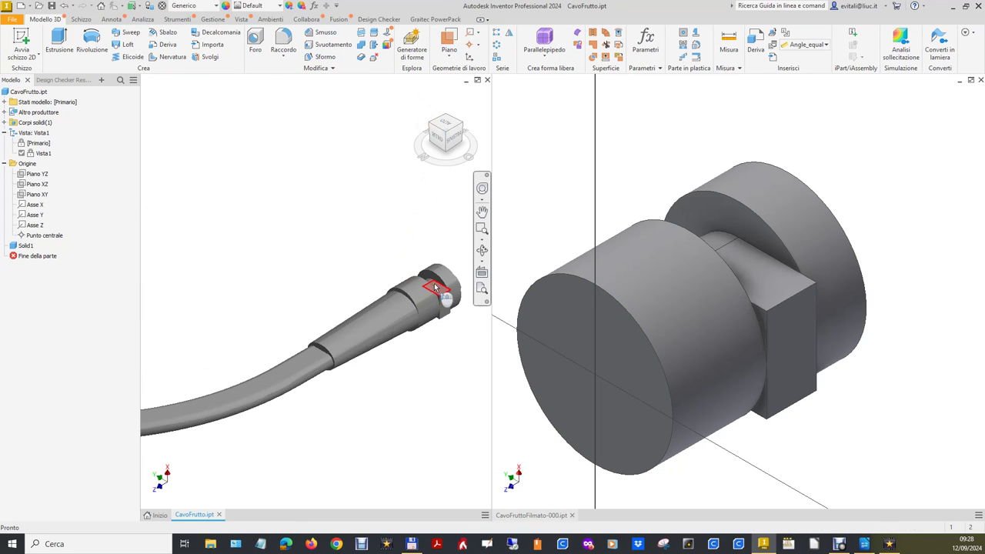
scroll(434, 286, down, 2)
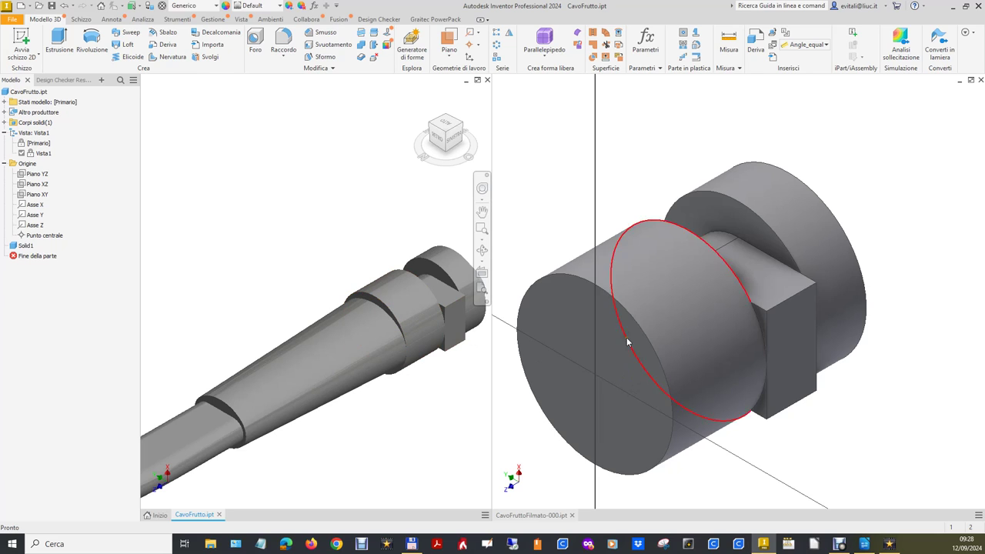
click(198, 159)
- Start Schizzo1 on the cable-end plane, project the cable end's circular edge into it, and hide the solid body
click(23, 38)
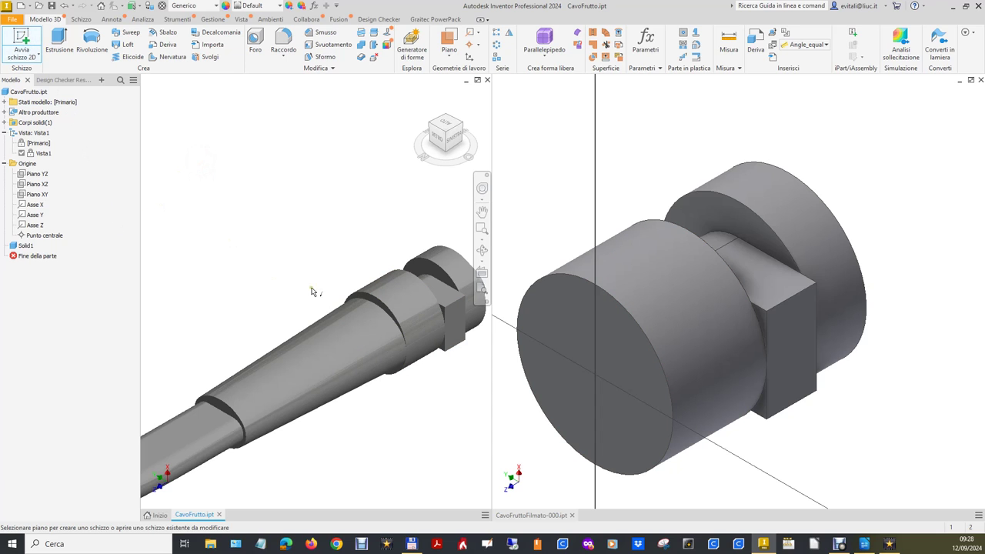
click(310, 206)
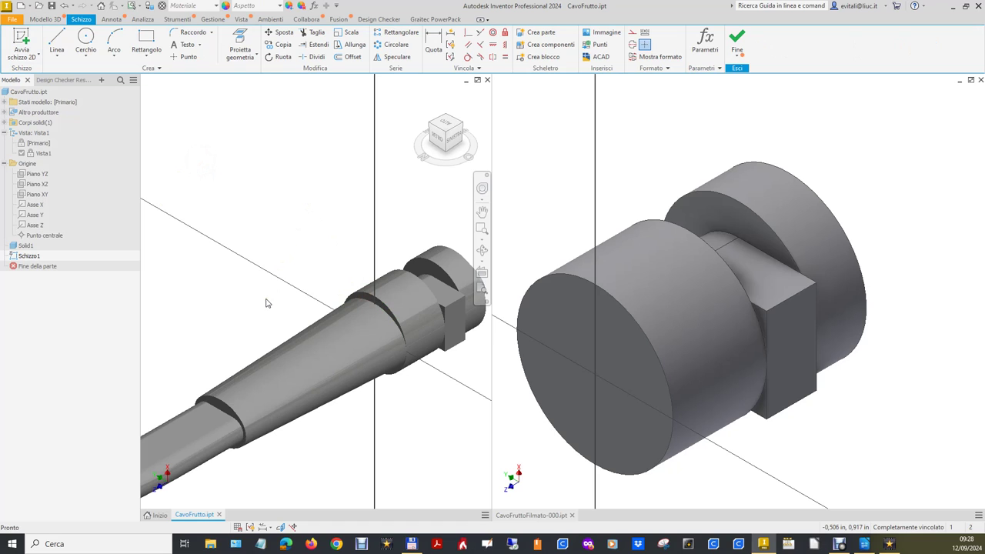
click(237, 40)
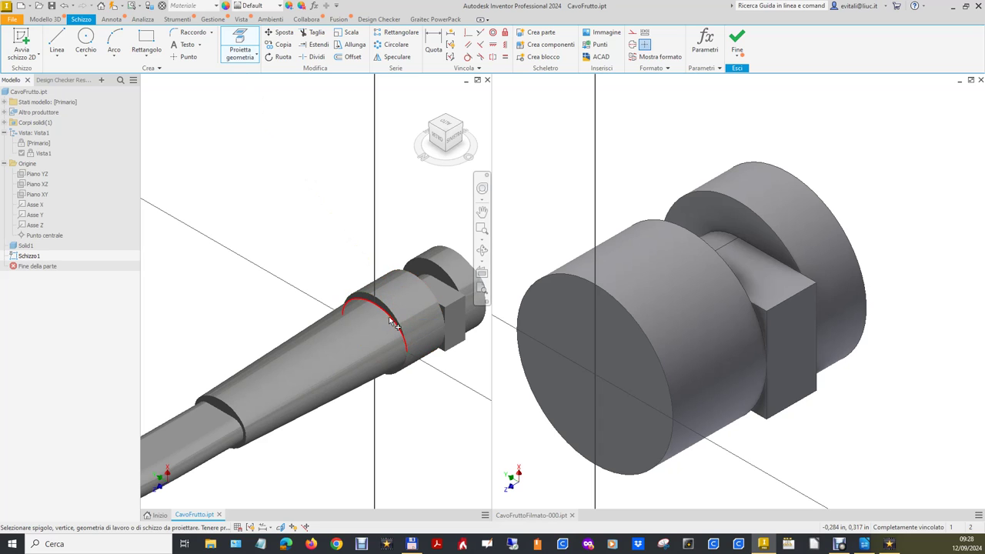
key(alt)
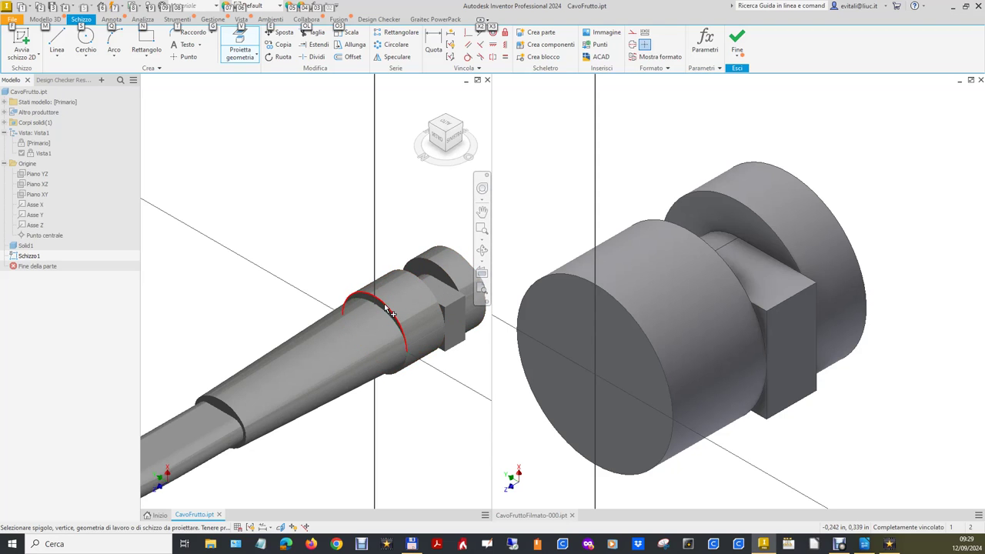
click(429, 292)
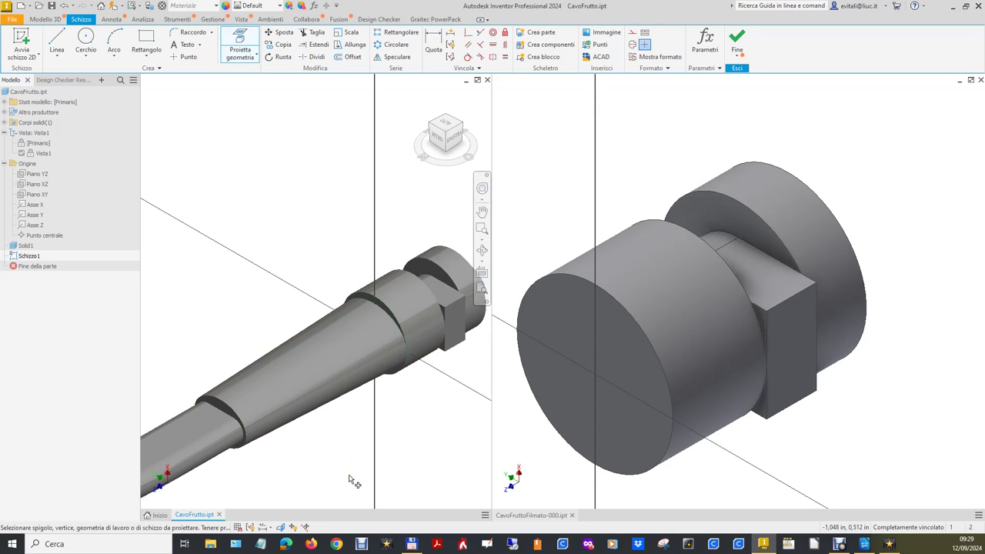
right_click(219, 266)
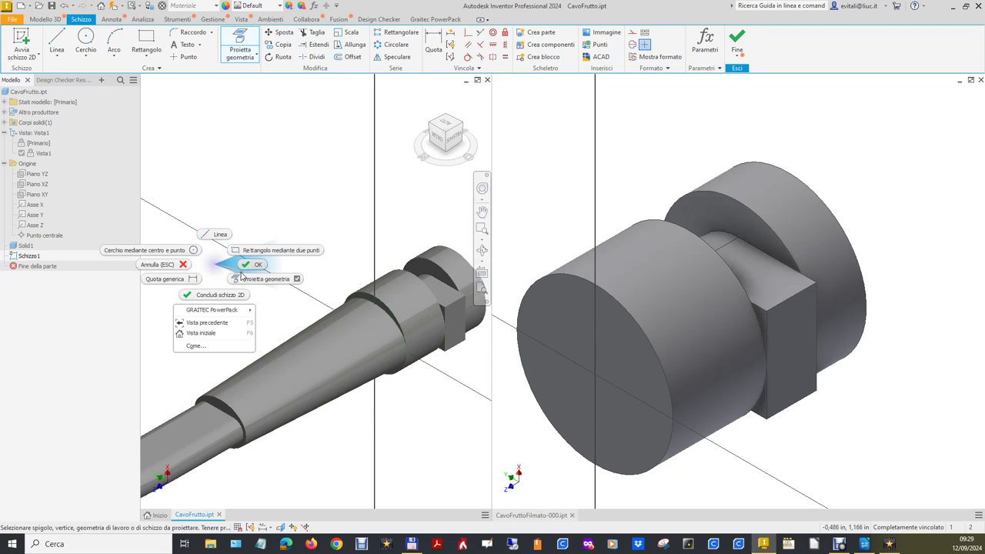
click(246, 267)
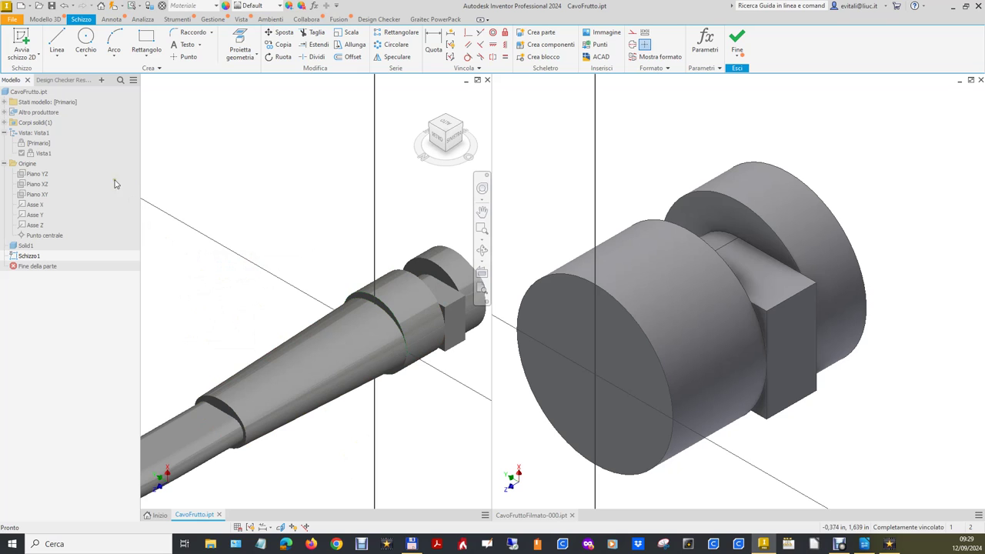
right_click(47, 123)
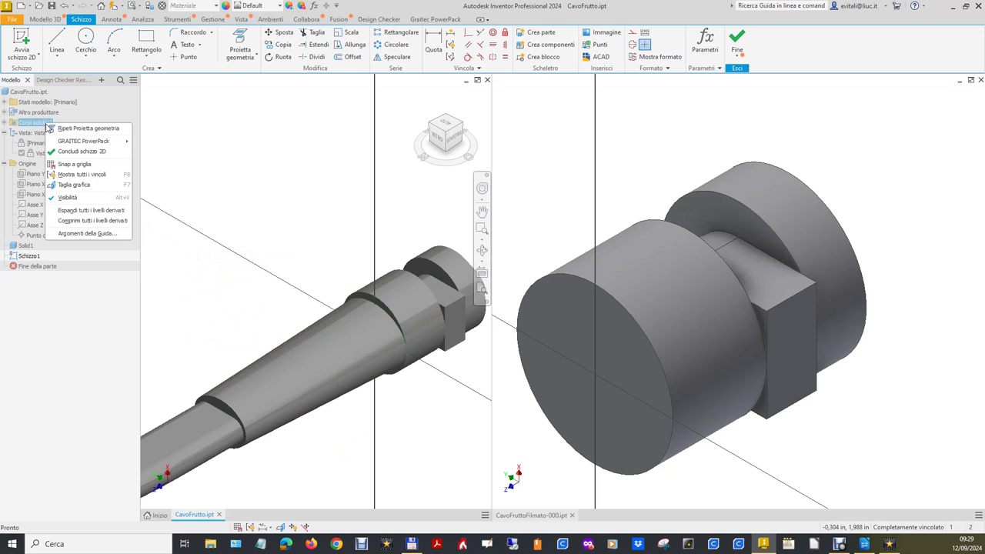
click(69, 199)
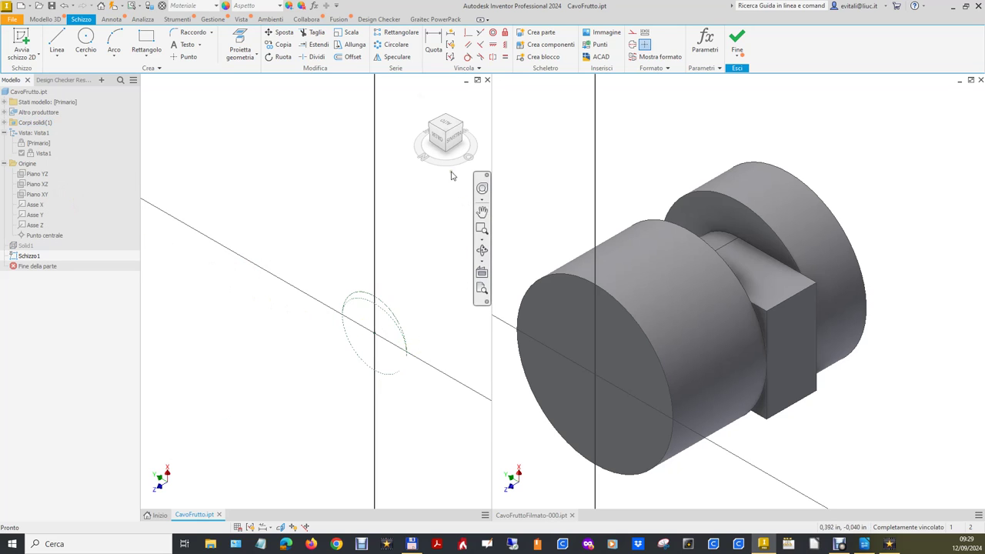
- Turn the left viewport to the RETRO face and pick among the overlapping sketch points
click(437, 142)
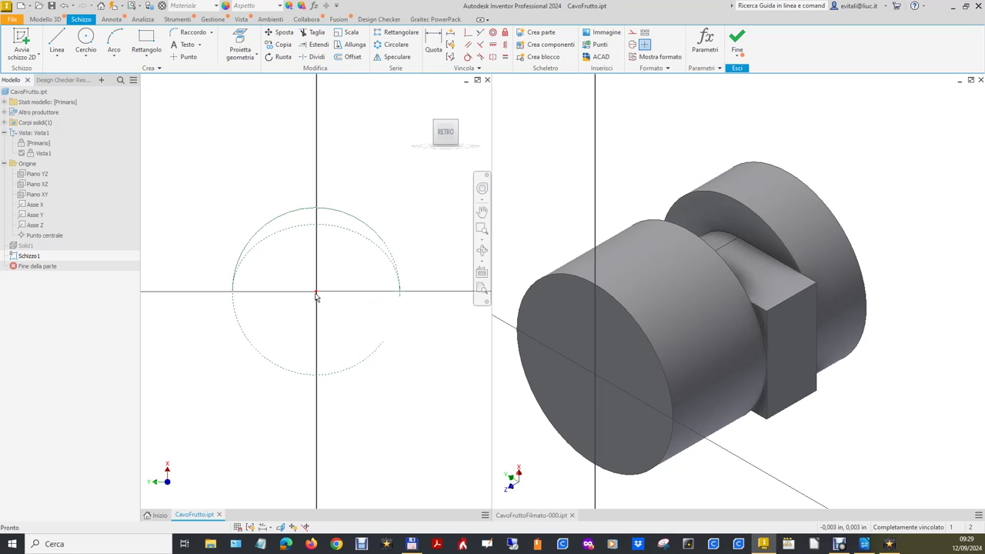
click(374, 309)
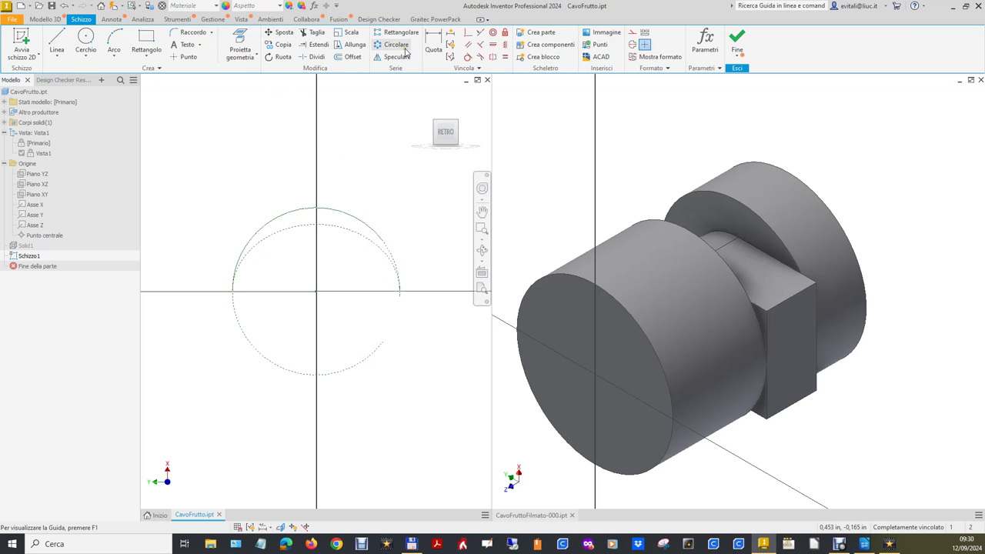
- Add a driven horizontal dimension (,312) between the arc's two endpoints, placed above the circle
click(433, 46)
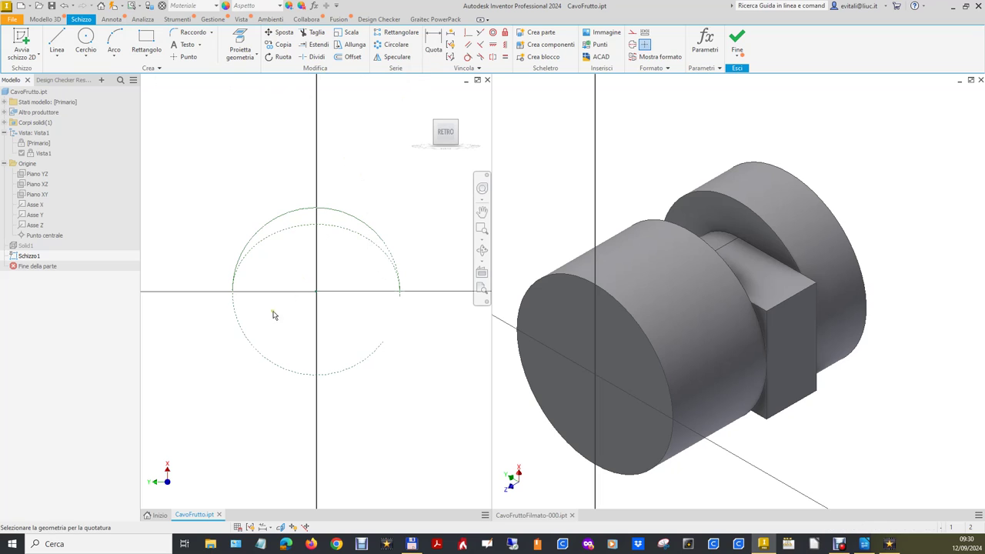
click(233, 293)
click(399, 295)
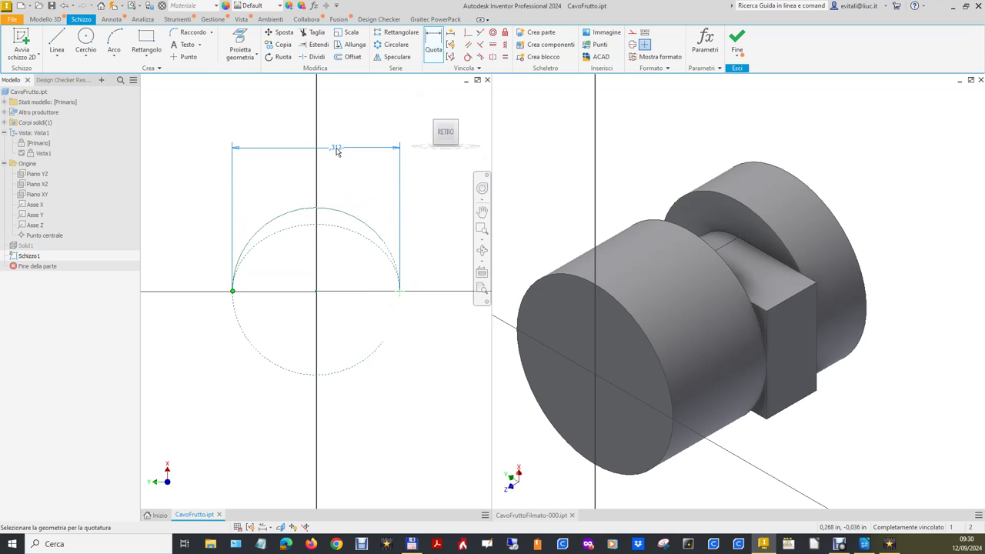
click(336, 150)
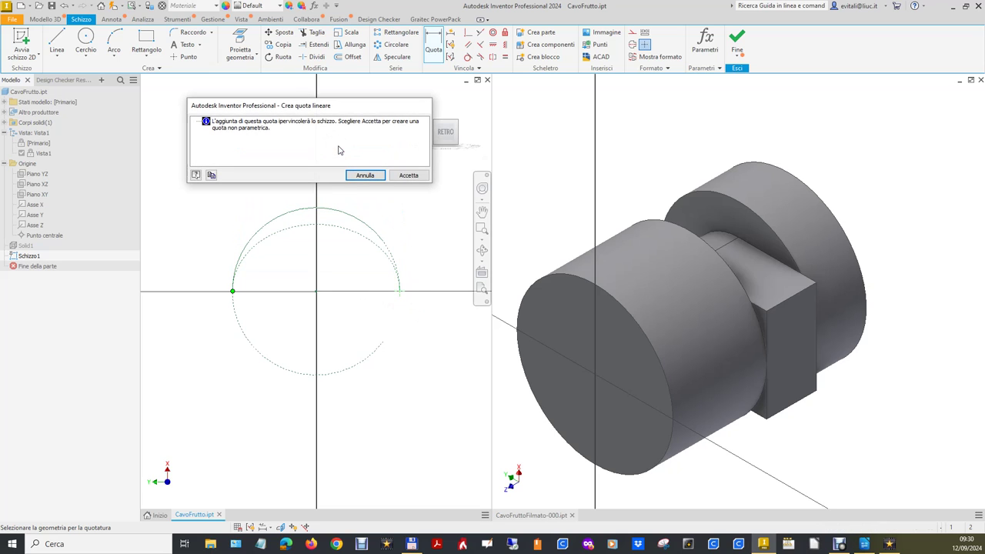
click(409, 175)
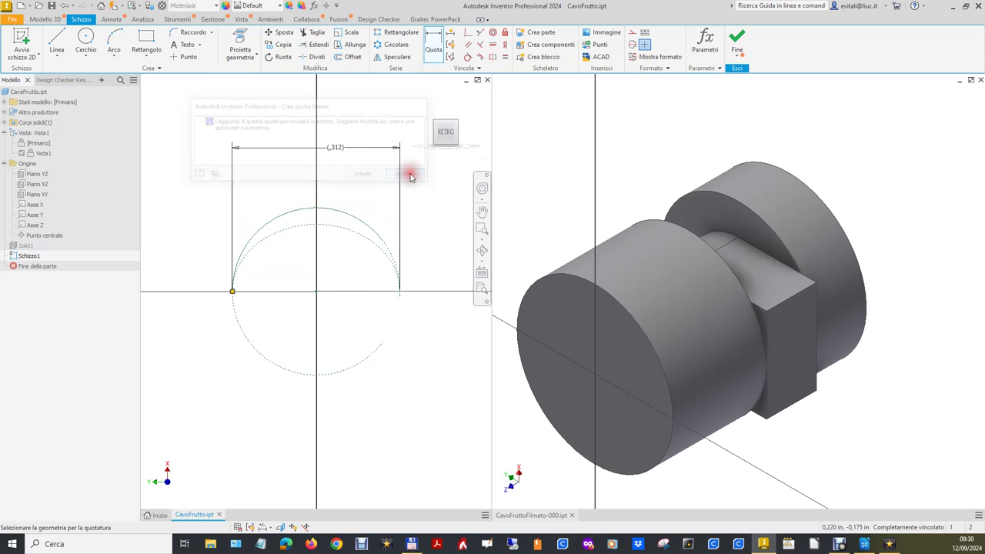
click(179, 20)
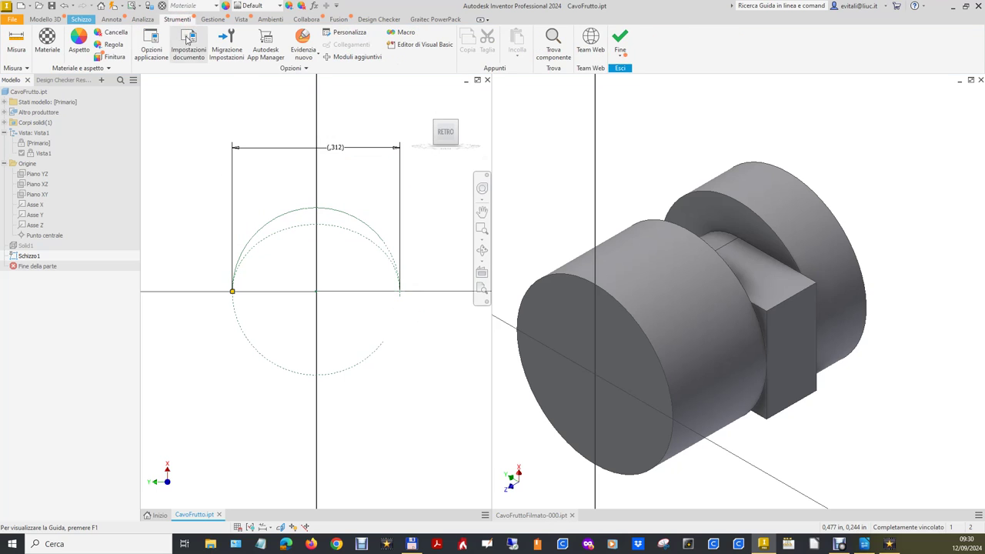
- In Document Settings > Units, set linear and angular precision to 8,12345678 and angles to degrees
click(187, 42)
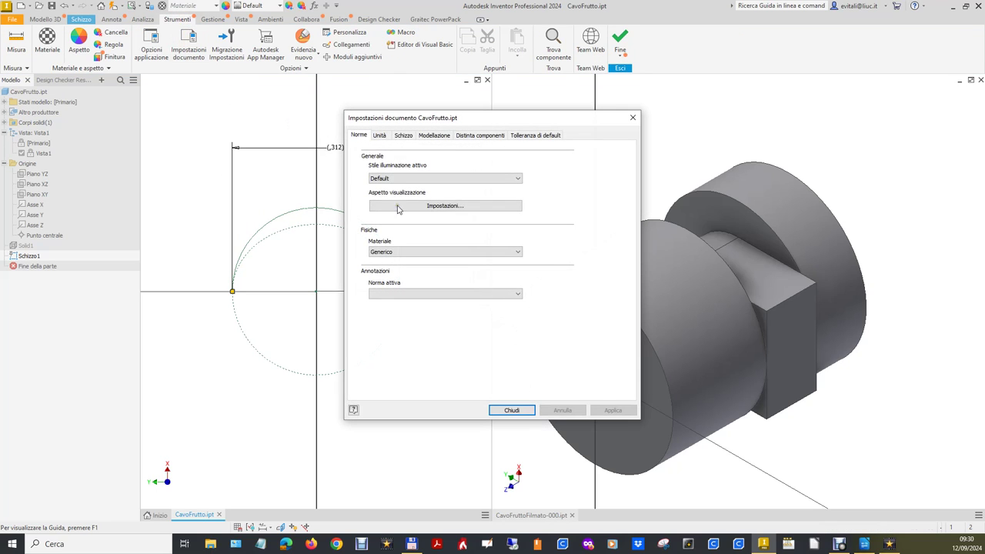
click(380, 136)
click(412, 238)
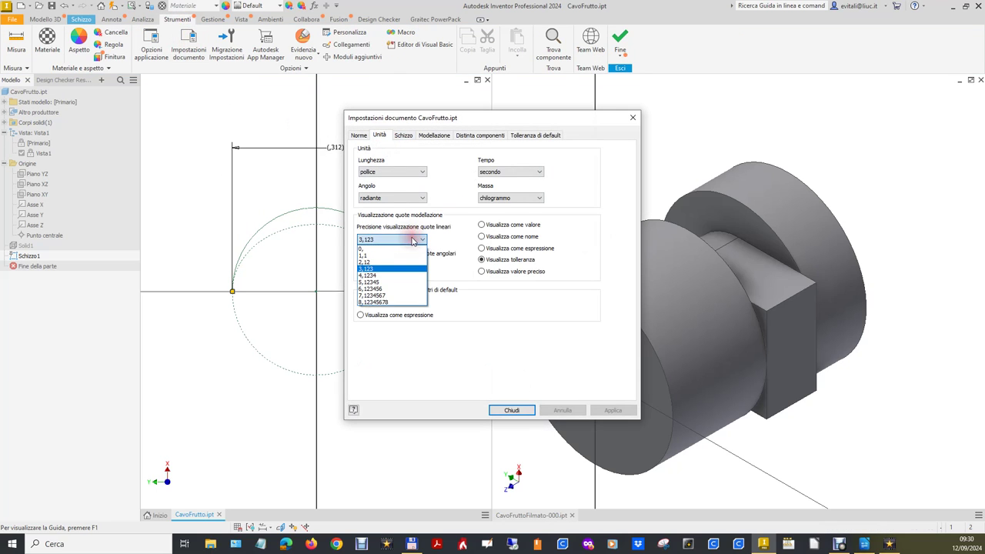
click(417, 317)
click(395, 265)
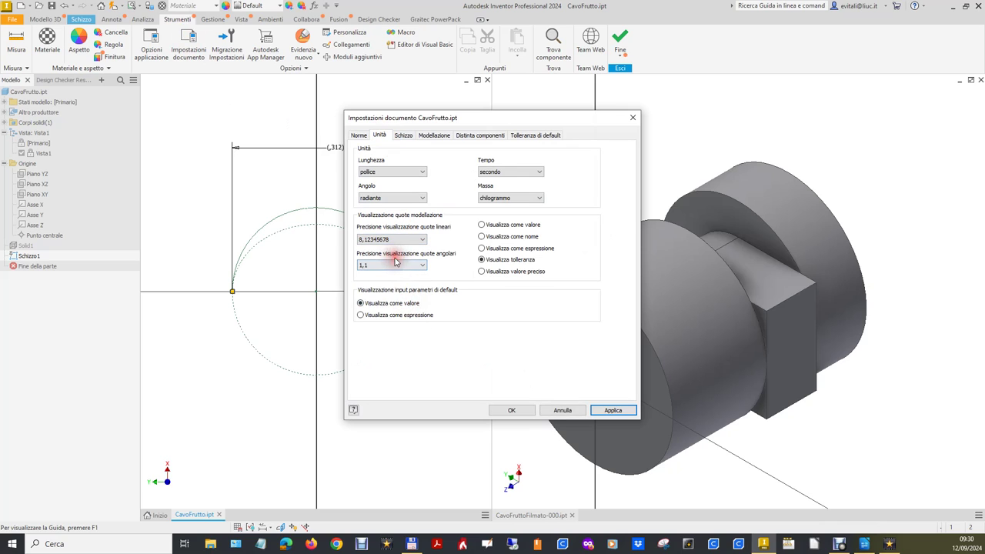
click(393, 328)
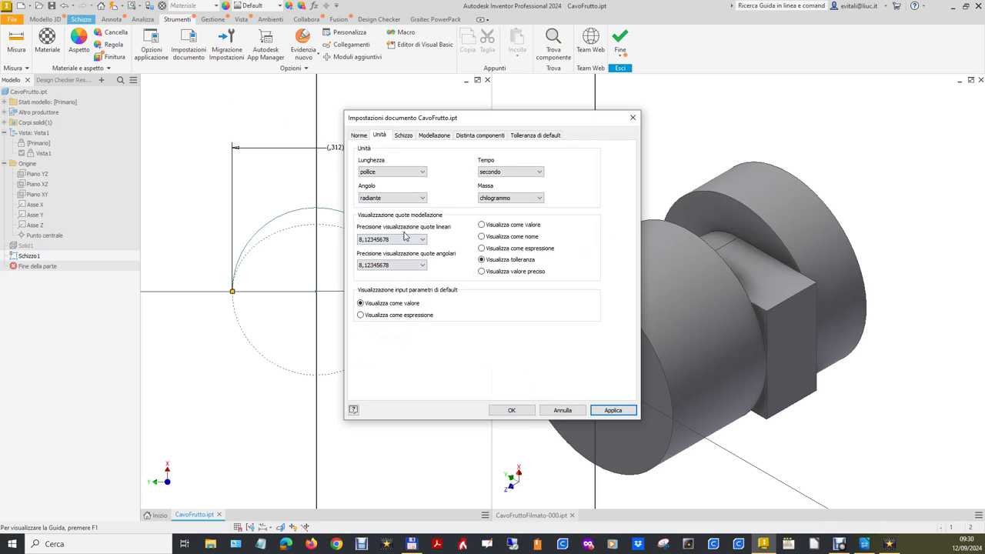
click(393, 198)
click(391, 207)
click(596, 412)
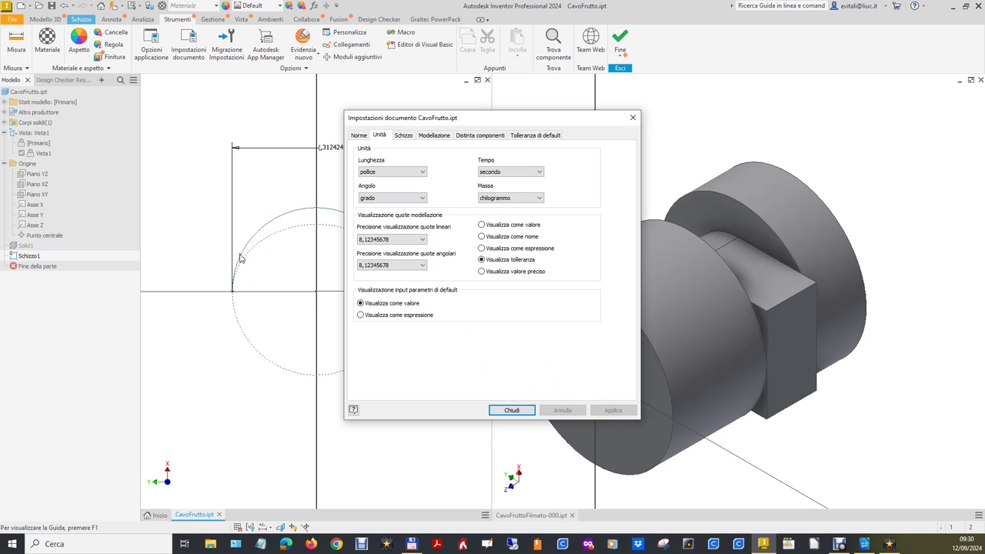
click(508, 409)
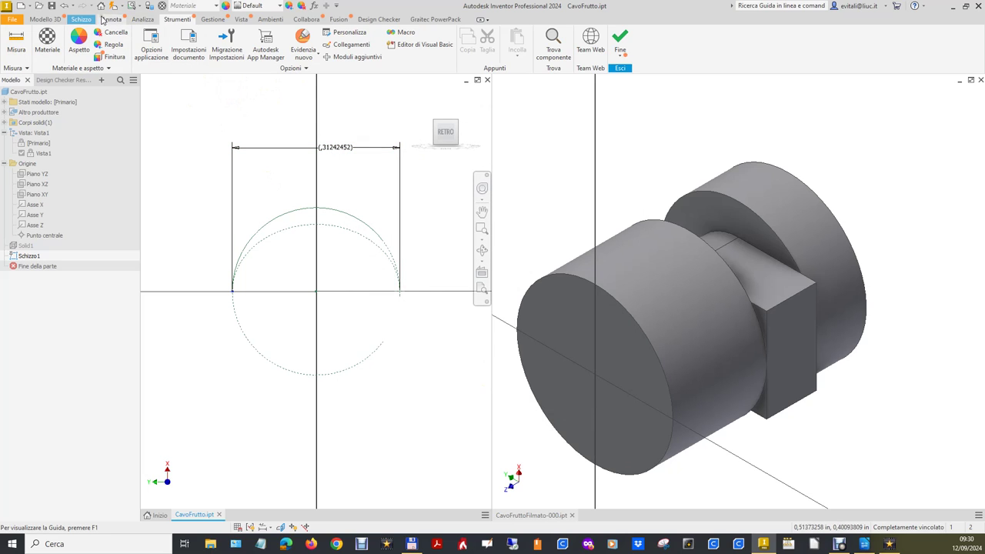
- Add a driven diameter dimension (,31250000) to the circle
click(81, 19)
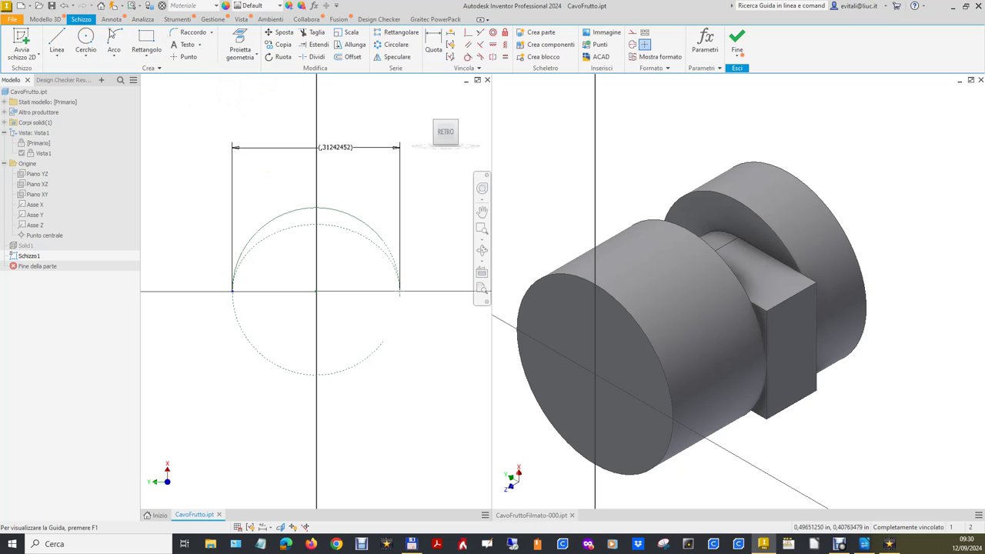
click(433, 44)
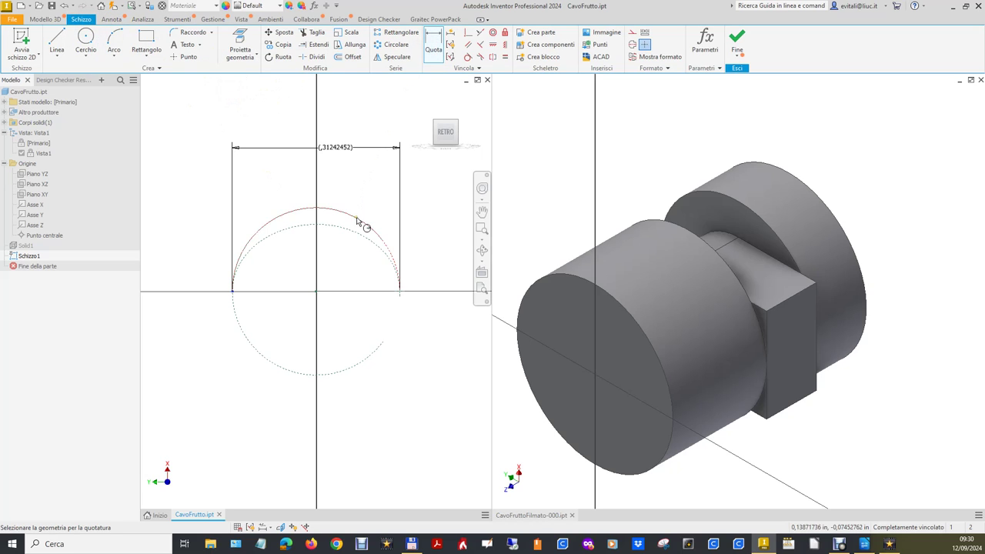
click(363, 220)
right_click(195, 165)
click(260, 224)
click(191, 220)
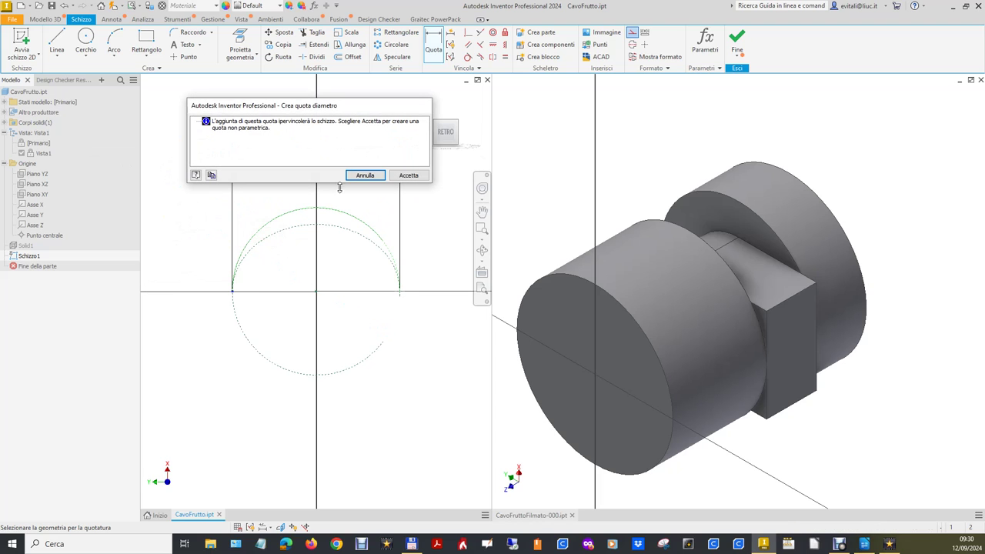
click(404, 173)
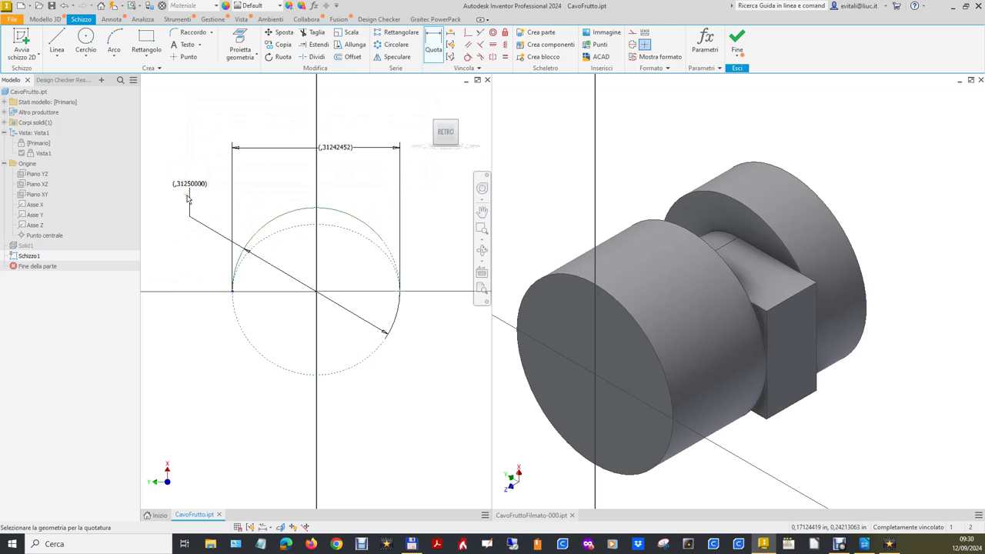
- Delete the (,31242452) horizontal dimension
double_click(335, 149)
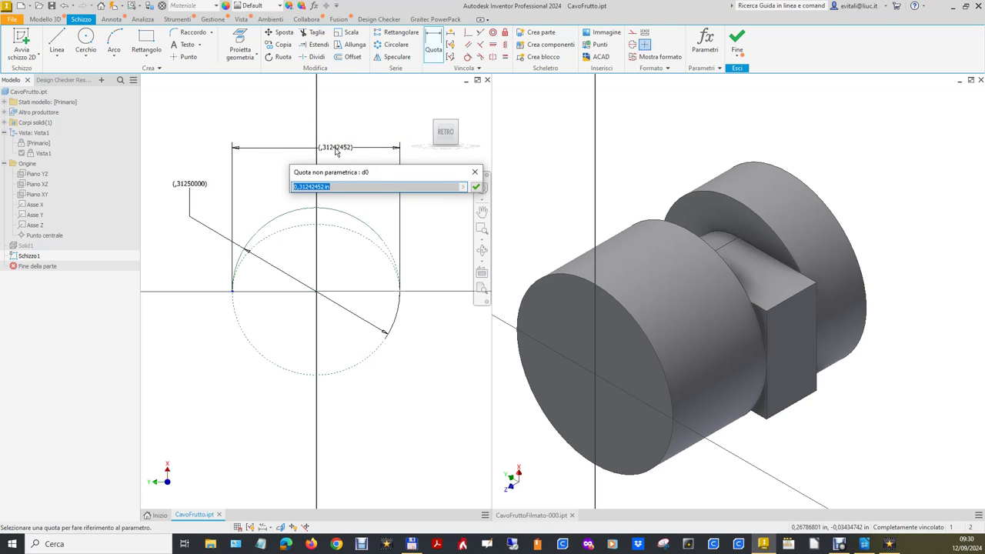
key(Escape)
click(347, 149)
key(Delete)
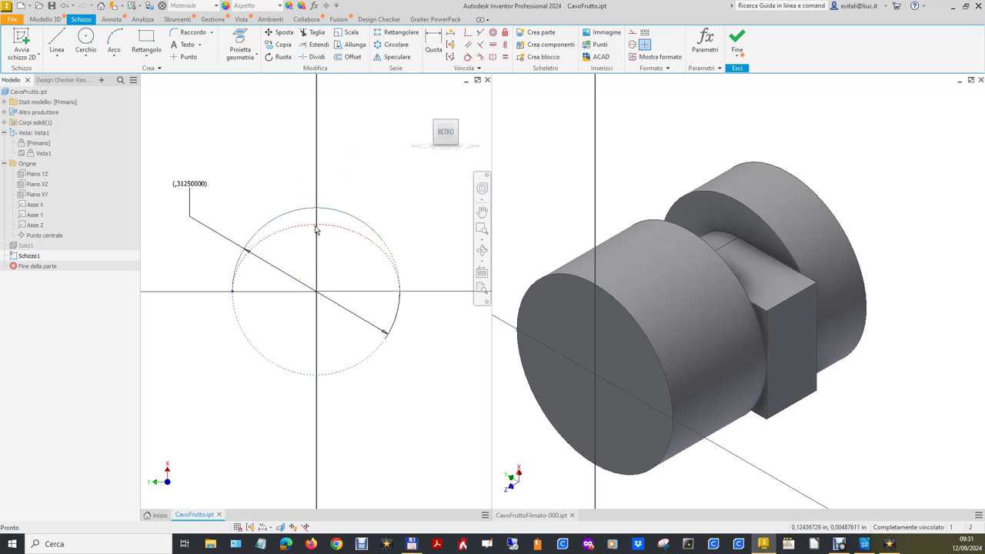
- Place a sketch point near the top of the circle and constrain it onto the circle
click(423, 54)
click(189, 58)
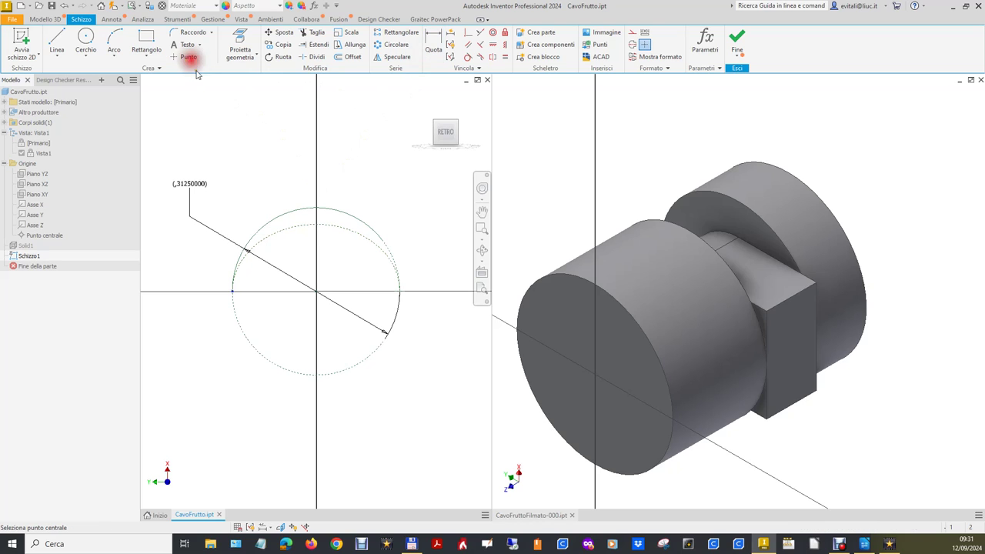
click(327, 217)
right_click(364, 182)
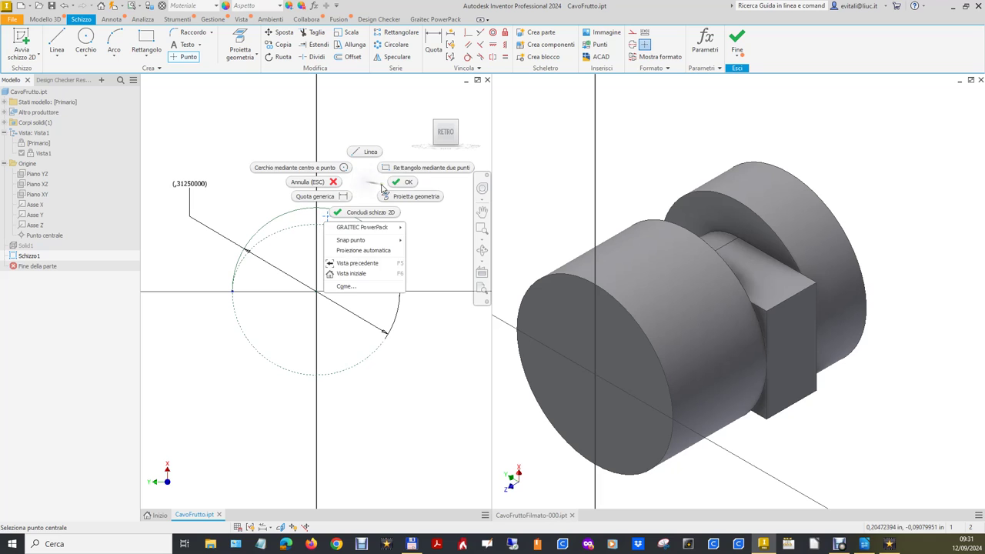
click(385, 176)
click(467, 32)
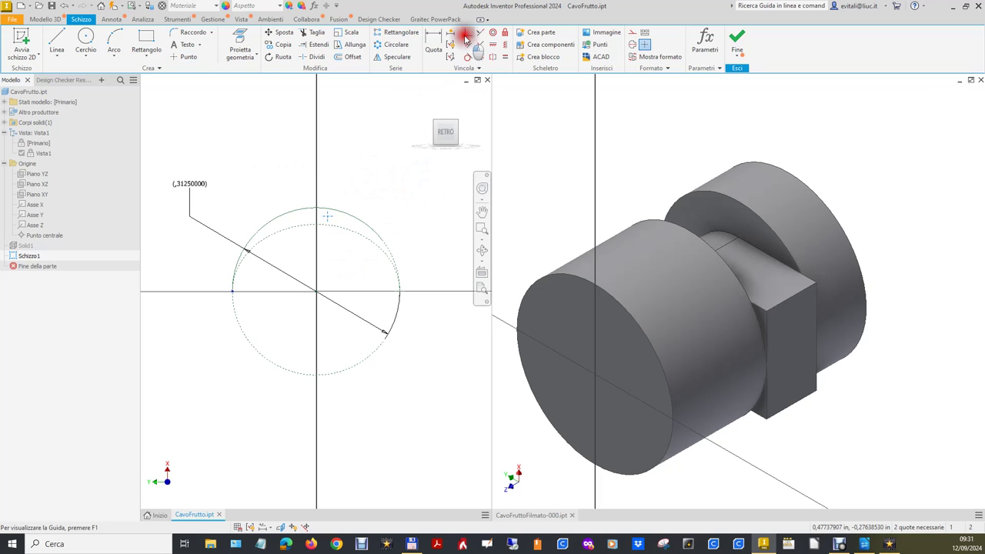
click(328, 216)
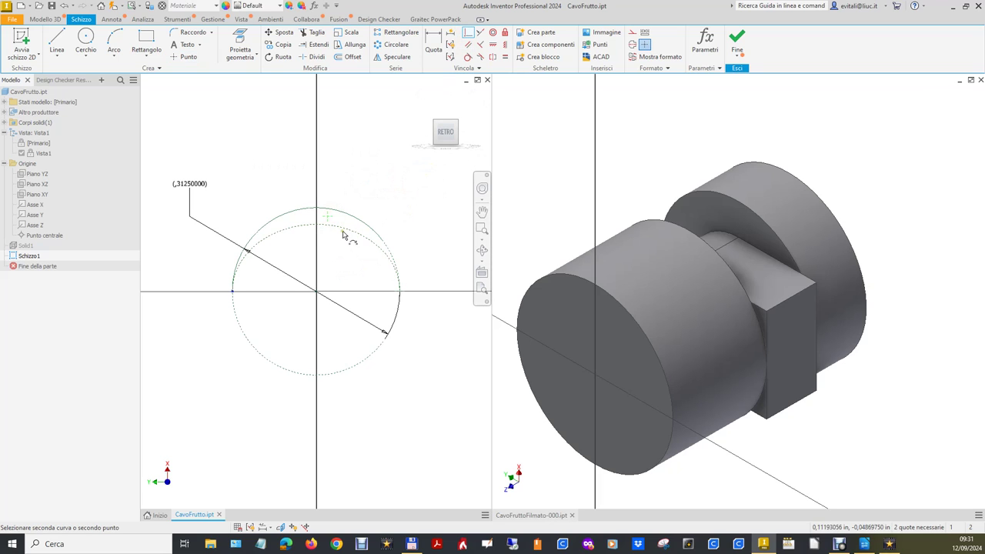
click(343, 232)
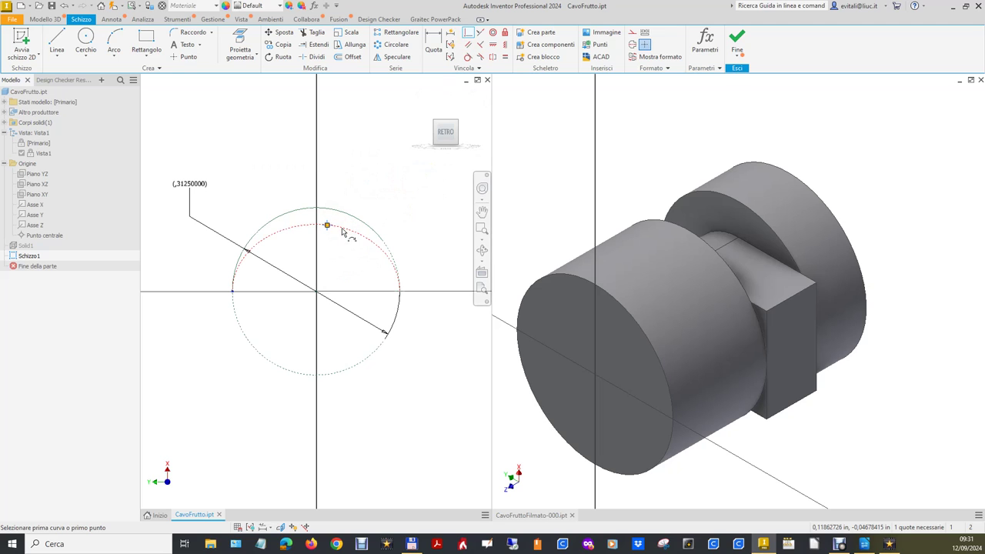
key(Escape)
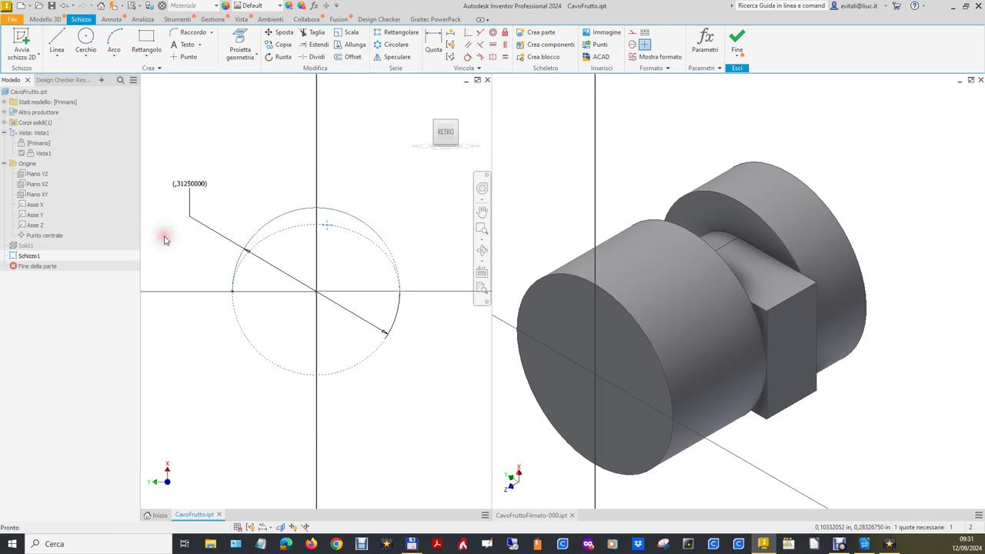
- Project the Asse X axis and make the point coincident with the vertical axis
click(240, 49)
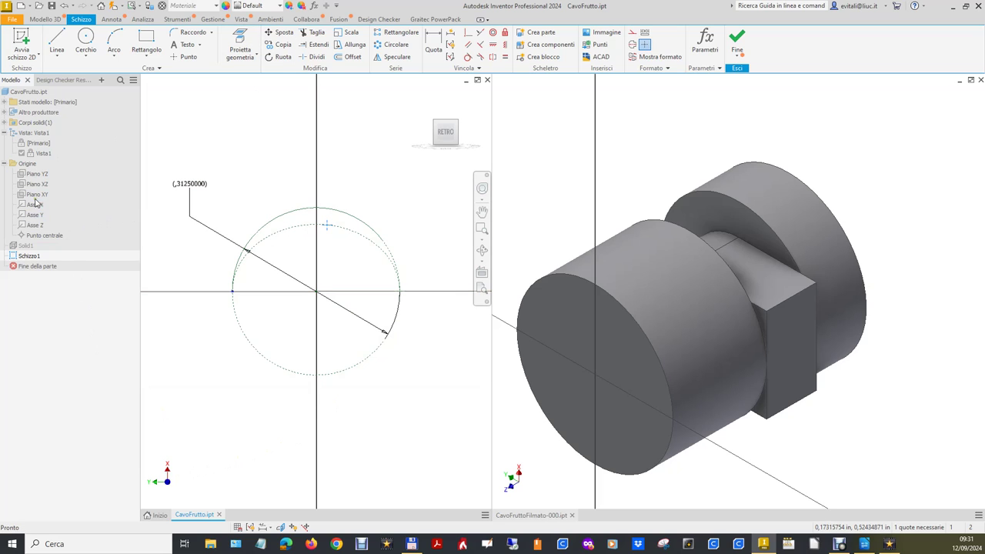
click(35, 204)
click(245, 43)
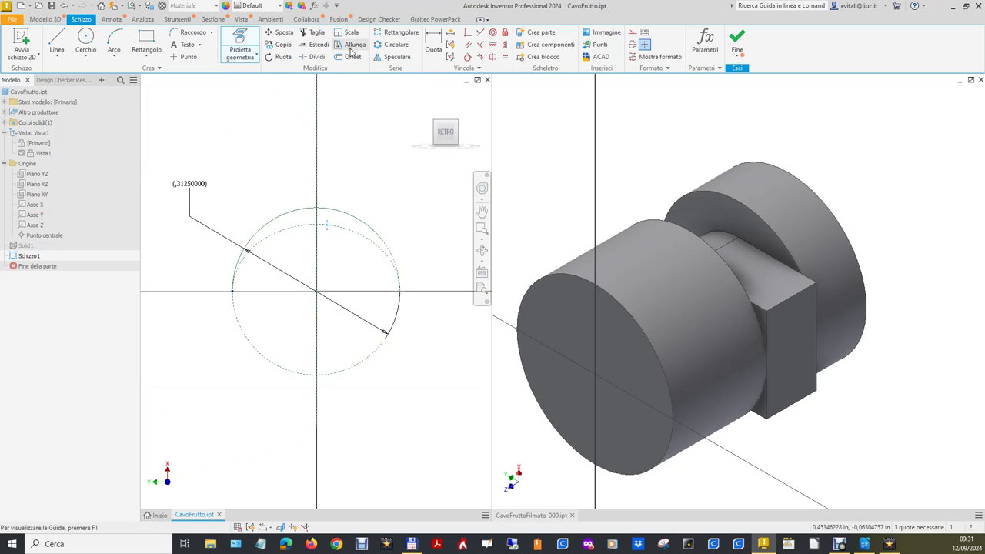
click(468, 32)
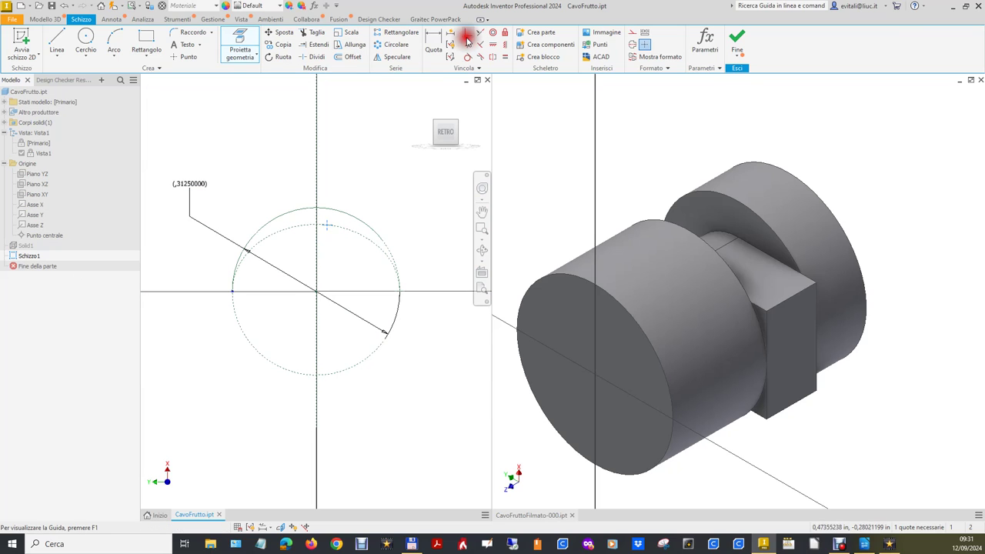
click(326, 224)
click(317, 194)
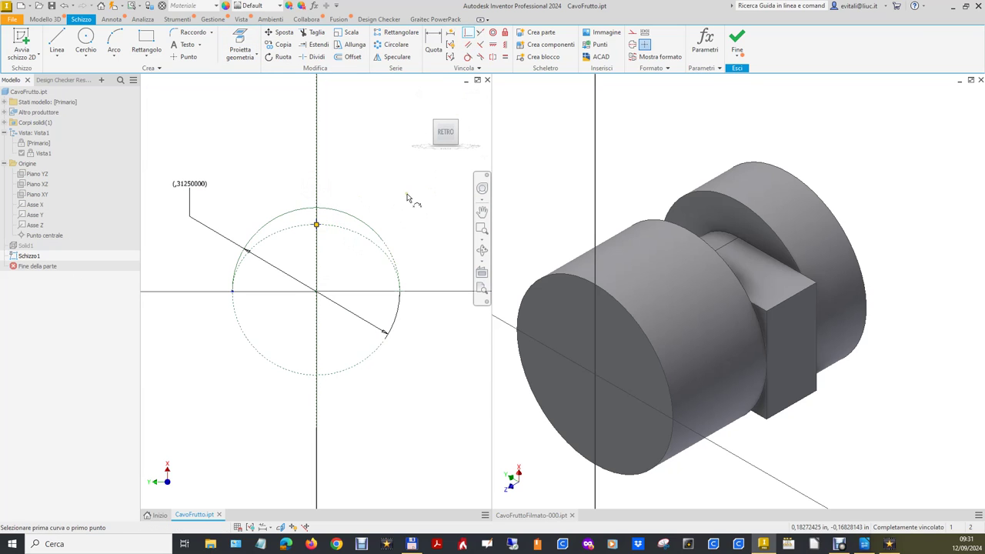
- Add a driven vertical dimension (,12500886) from the circle centre to the point
click(431, 45)
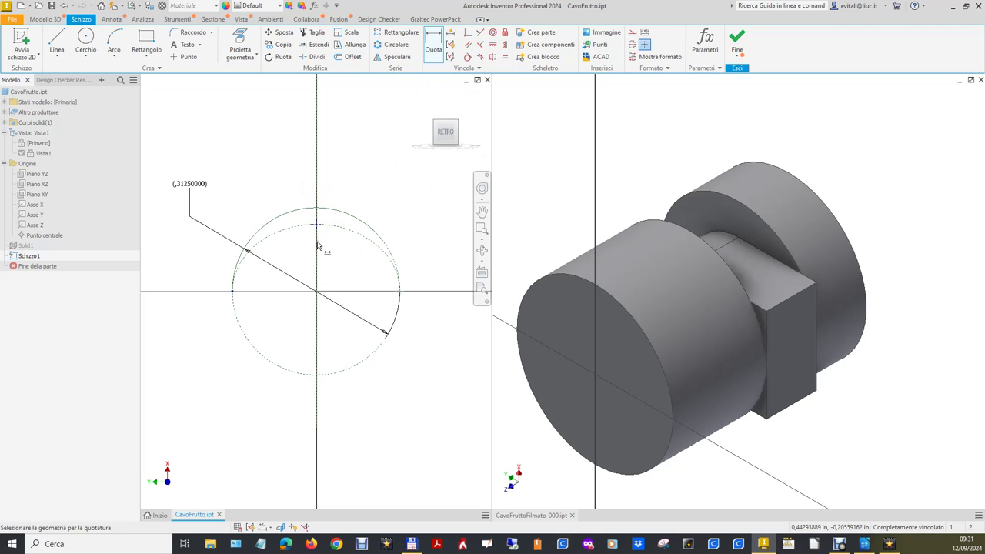
click(317, 292)
click(374, 183)
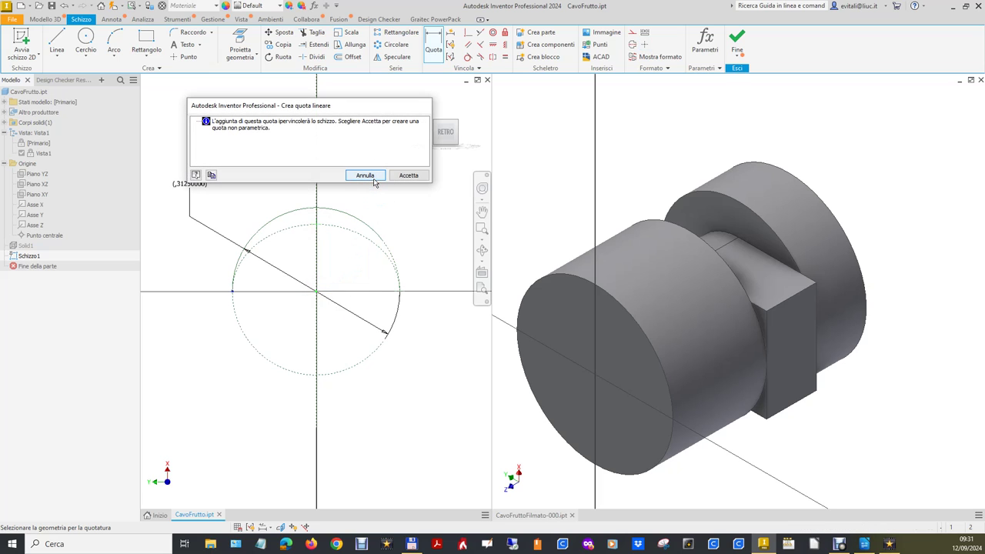
click(419, 178)
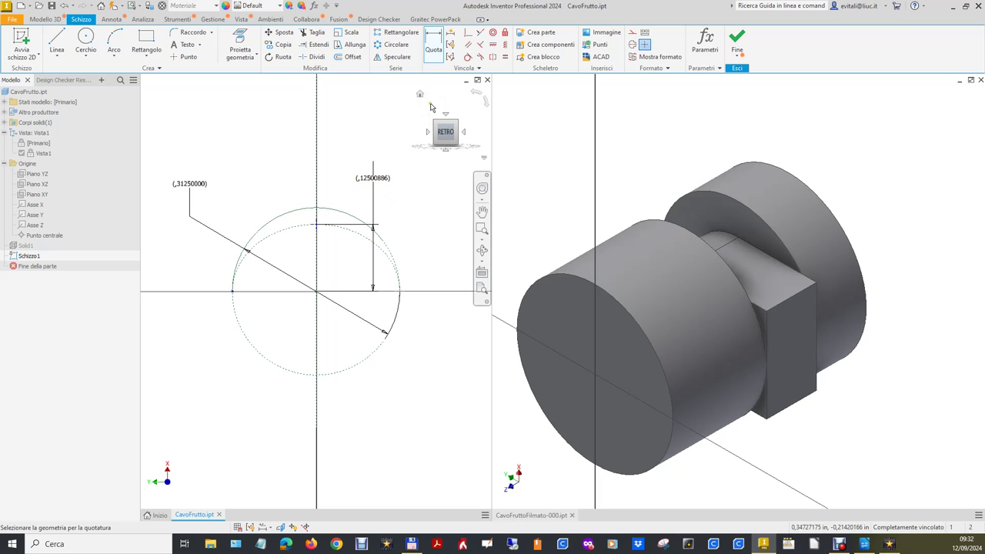
click(419, 94)
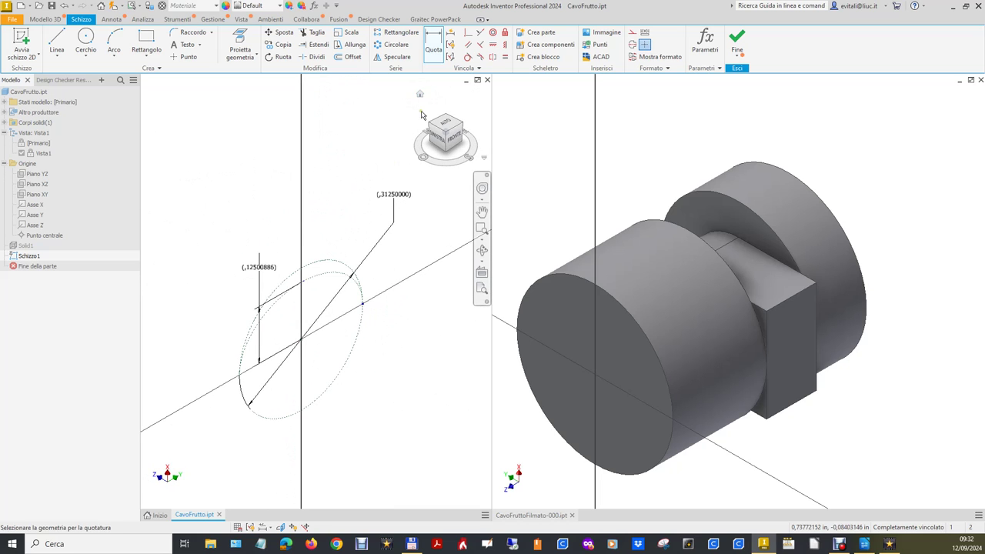
- Make the cable's solid body visible again
click(431, 122)
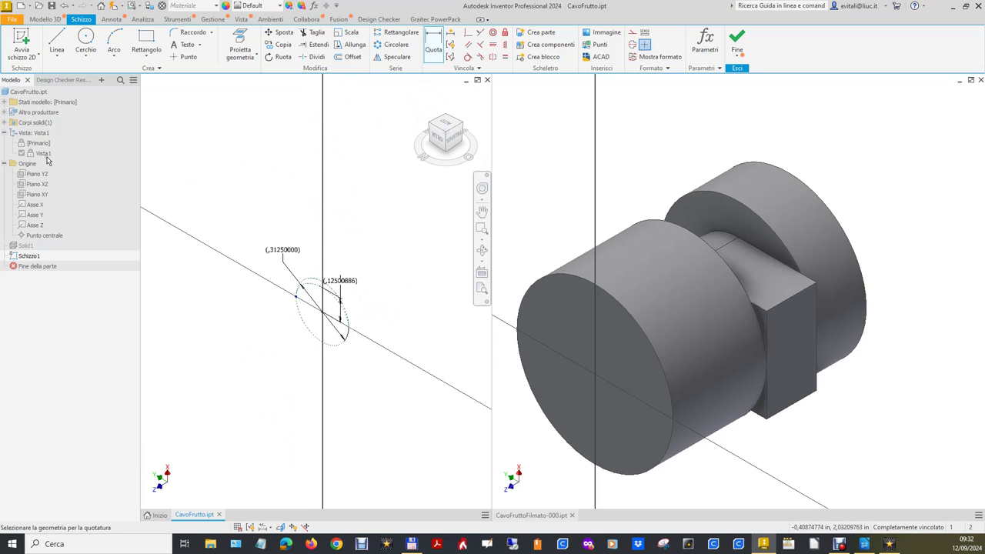
click(43, 124)
right_click(42, 125)
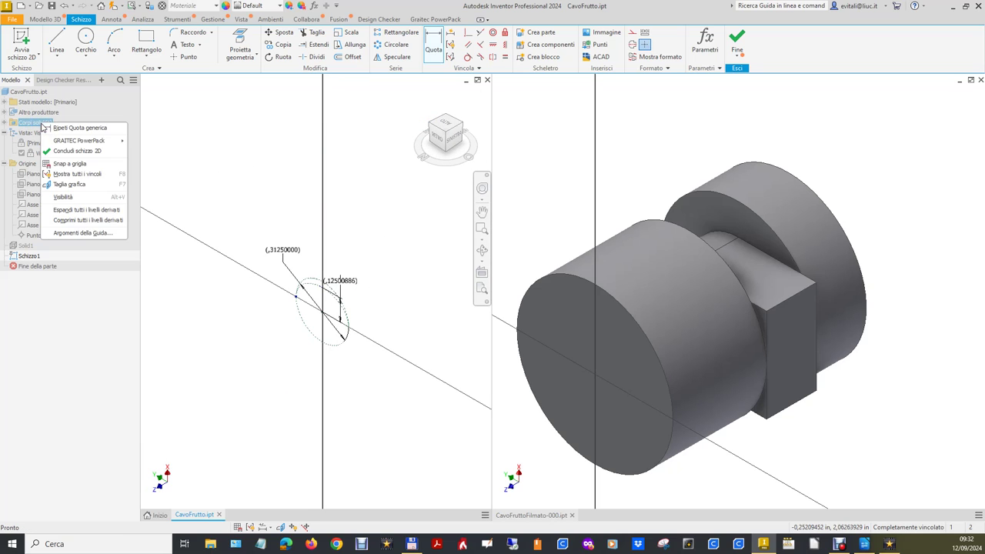
click(58, 193)
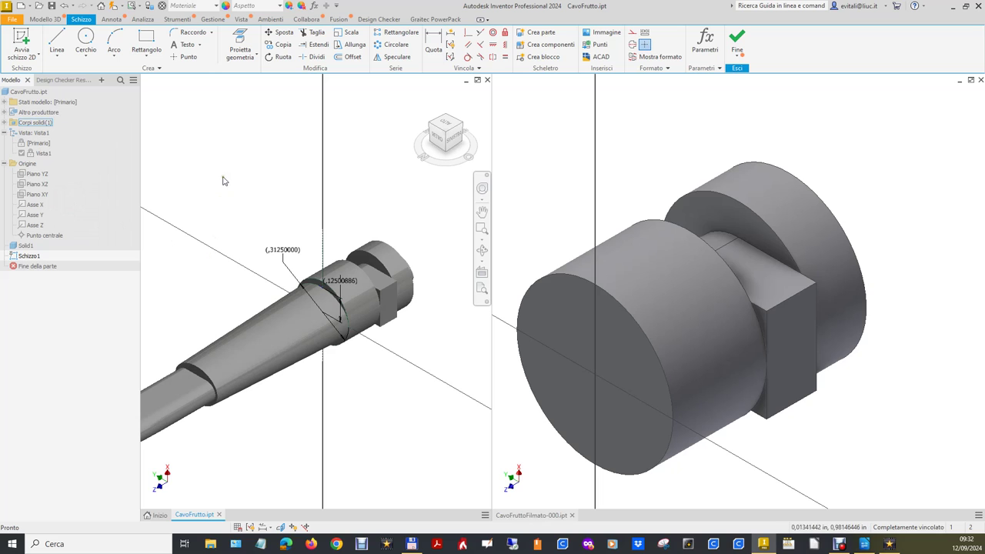
- Project the cable end's circular edge into the sketch
click(240, 46)
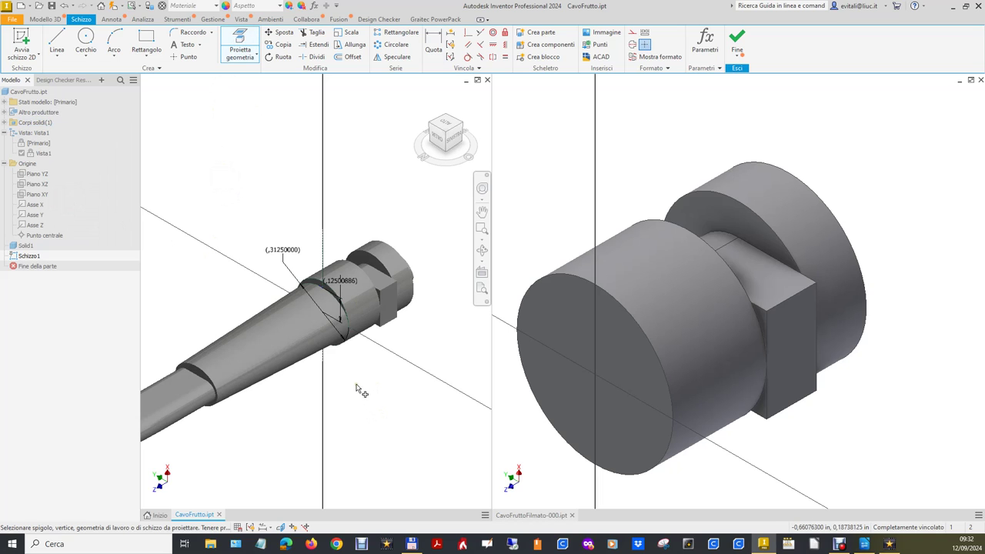
click(420, 117)
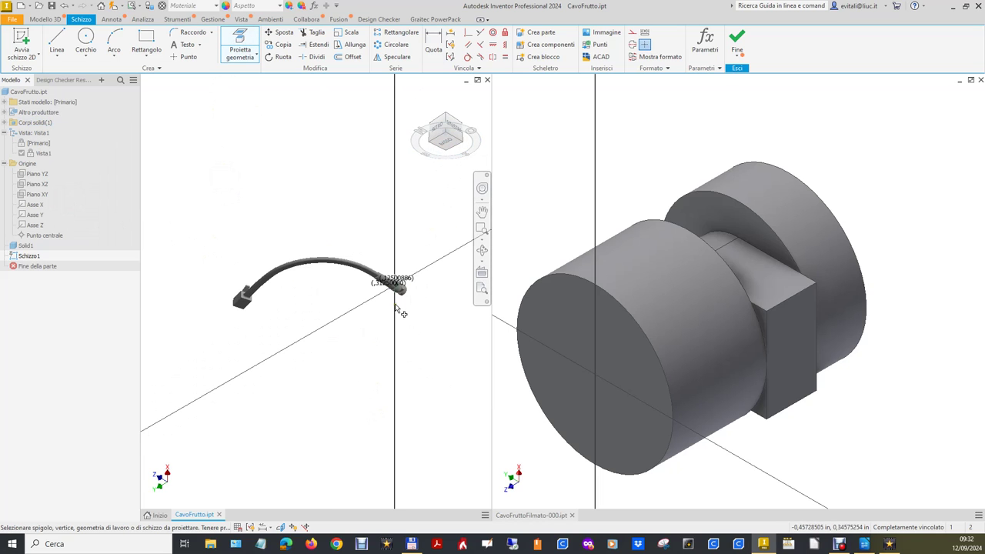
scroll(396, 308, up, 2)
scroll(396, 285, up, 2)
click(382, 230)
click(420, 94)
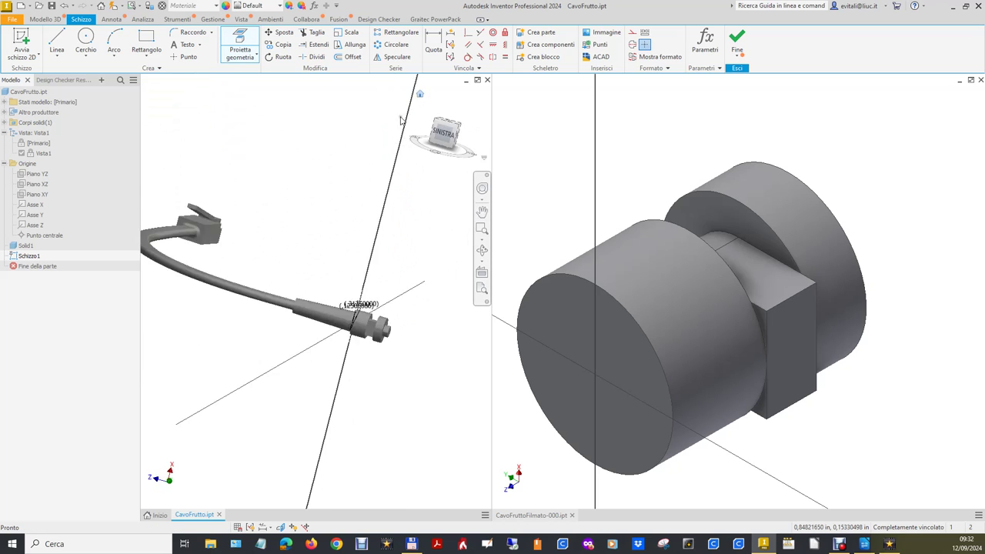
key(Escape)
- Hide the cable body again and view the circle face-on from the front
right_click(46, 126)
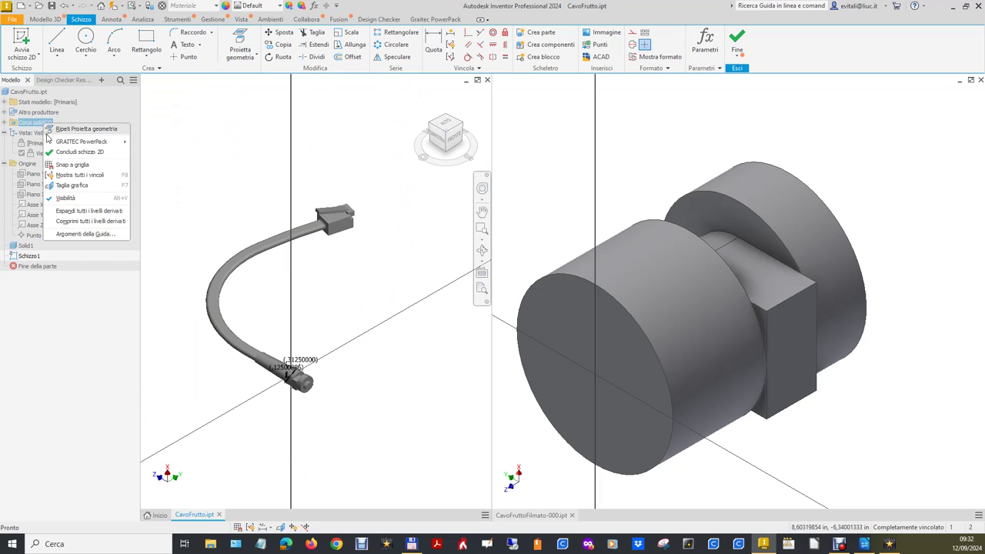
click(65, 198)
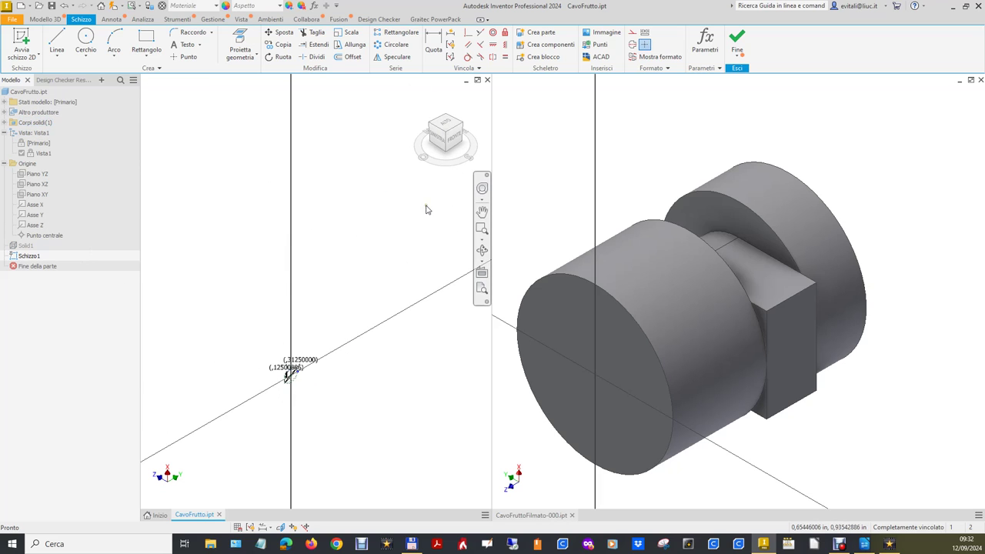
click(436, 140)
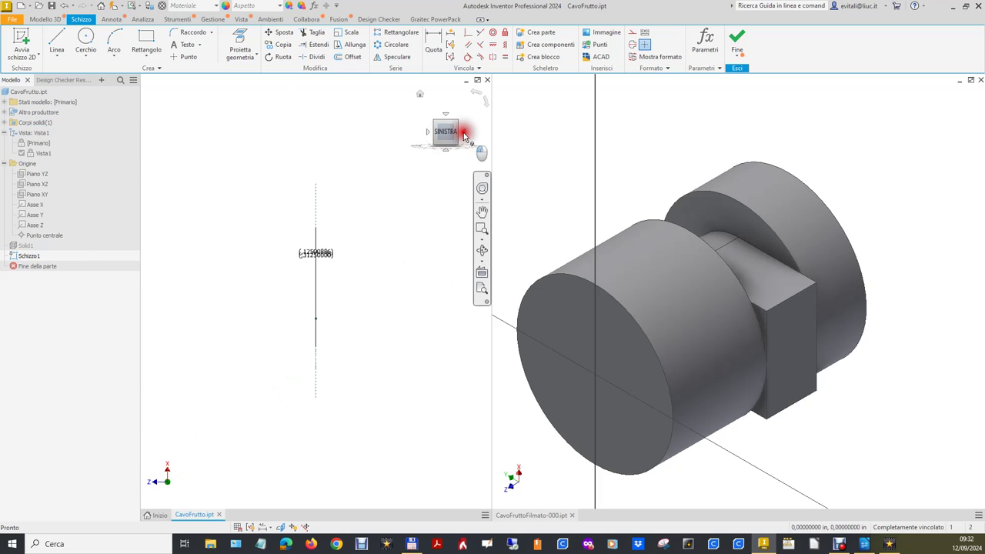
click(464, 137)
scroll(328, 398, down, 3)
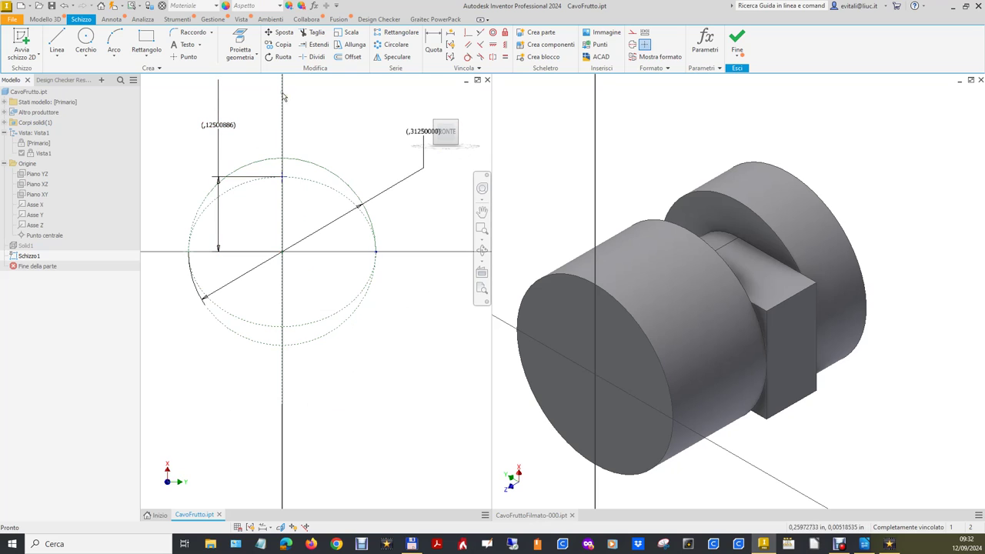
- Place a new point constrained onto the circle and coincident with the vertical axis
click(188, 56)
click(297, 302)
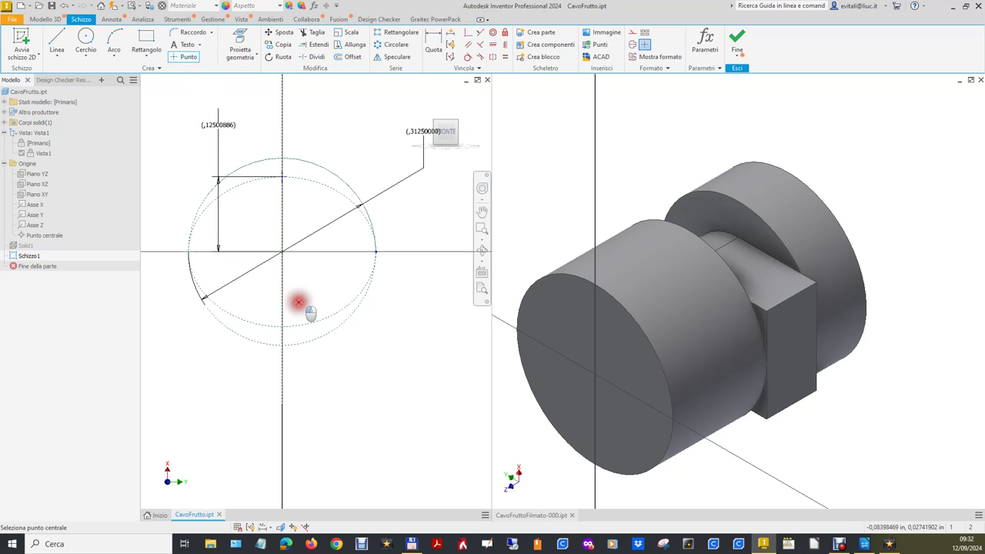
click(467, 33)
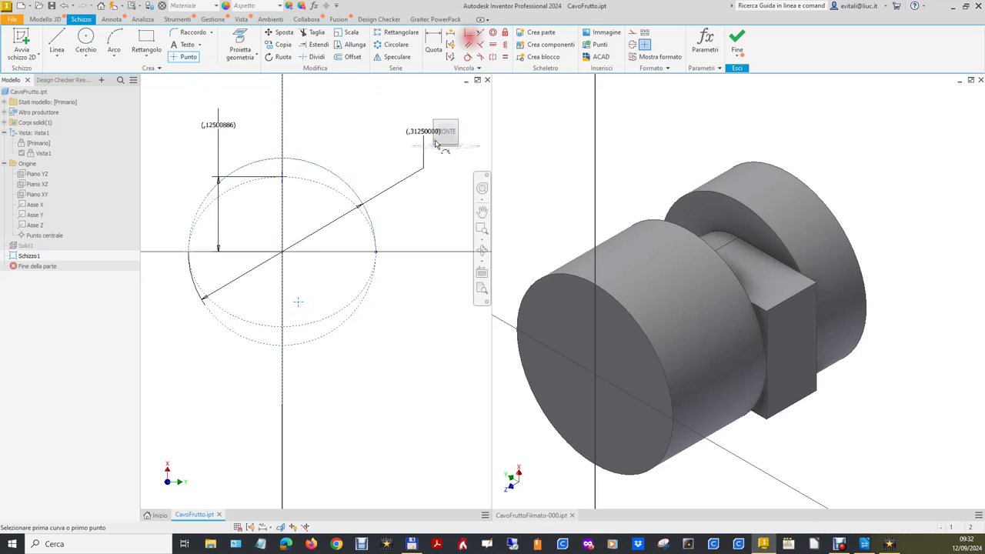
click(297, 301)
click(302, 325)
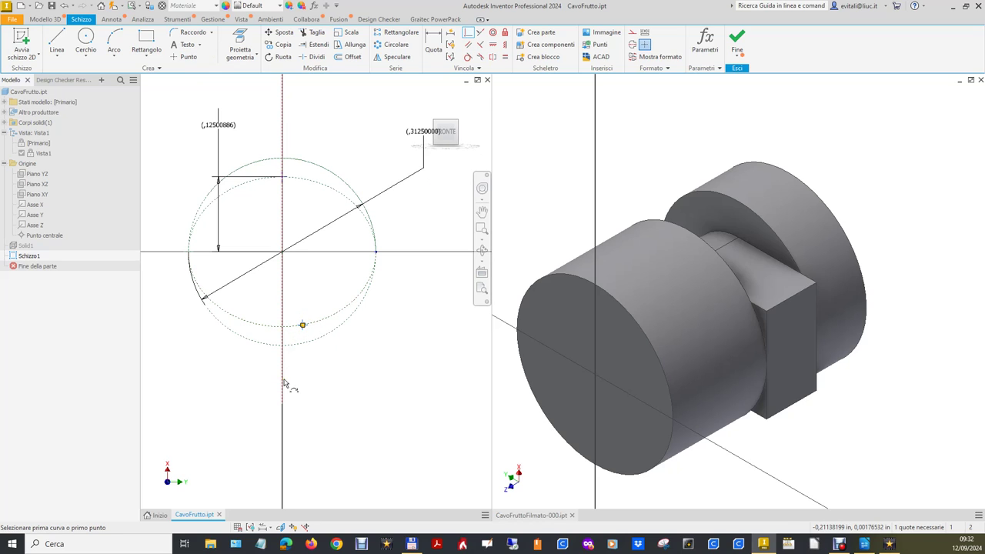
click(302, 324)
click(283, 392)
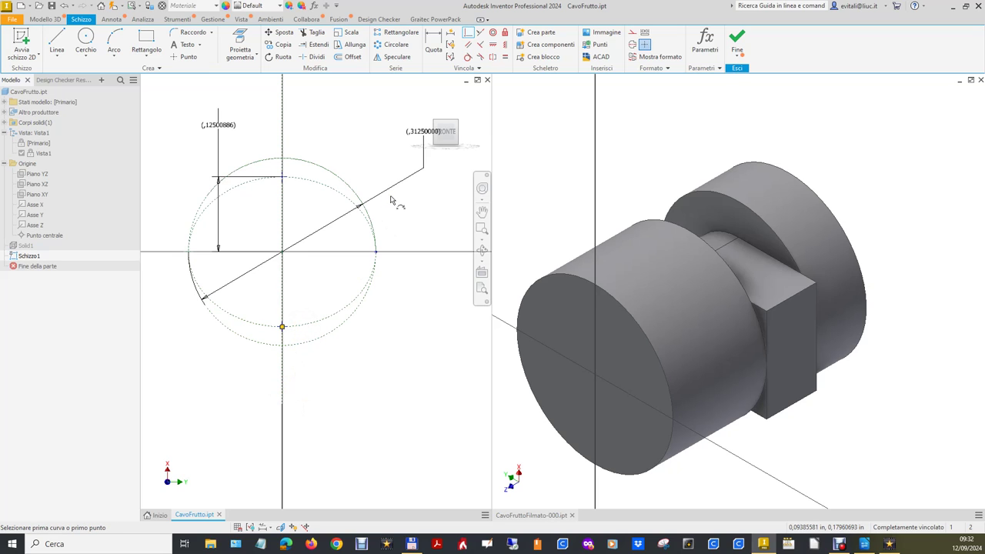
- Add a driven vertical dimension (,12495320) from the point to the circle centre
key(d)
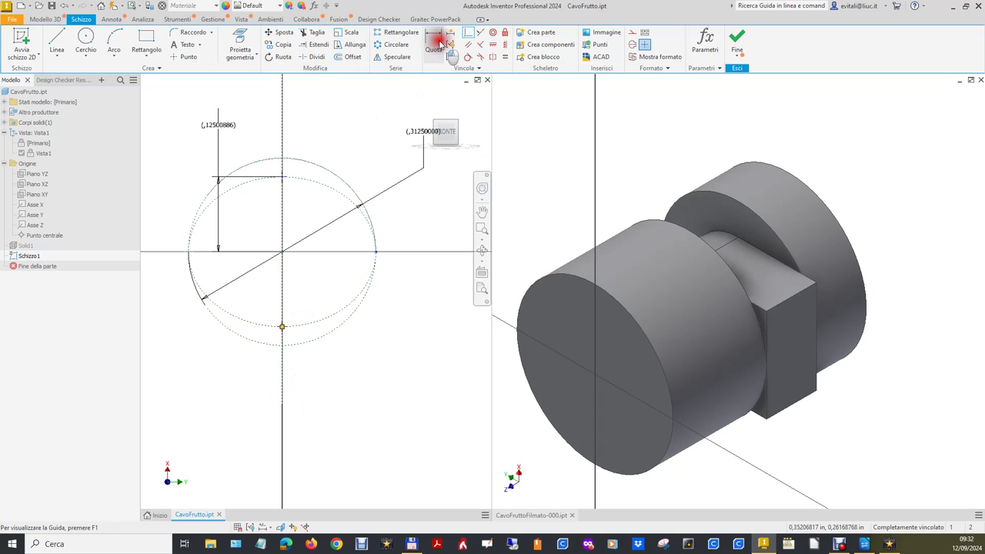
click(282, 327)
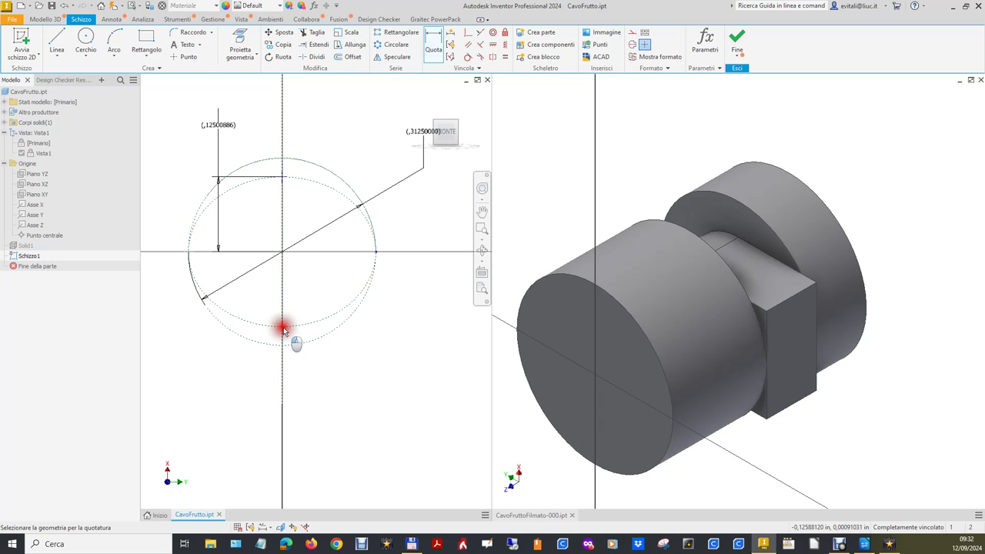
click(282, 253)
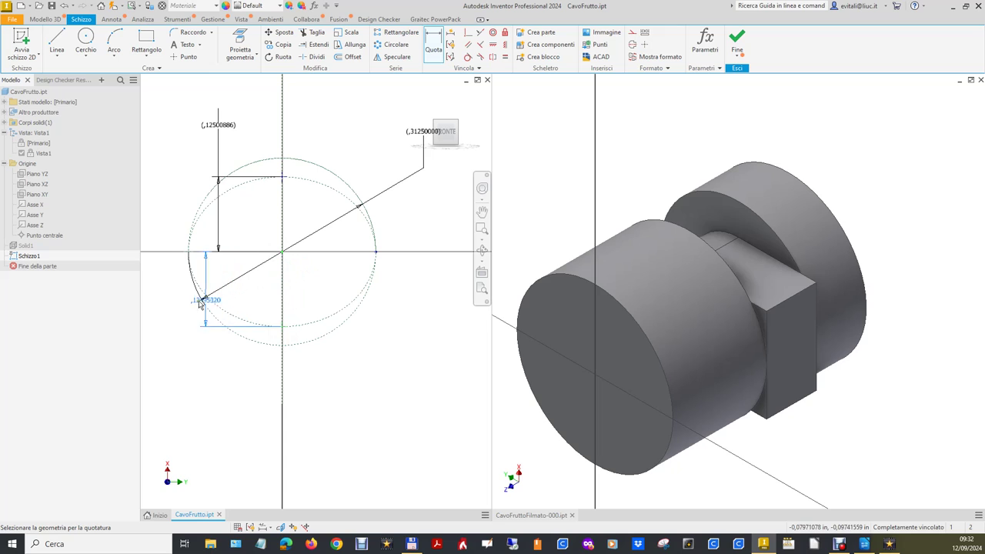
click(171, 293)
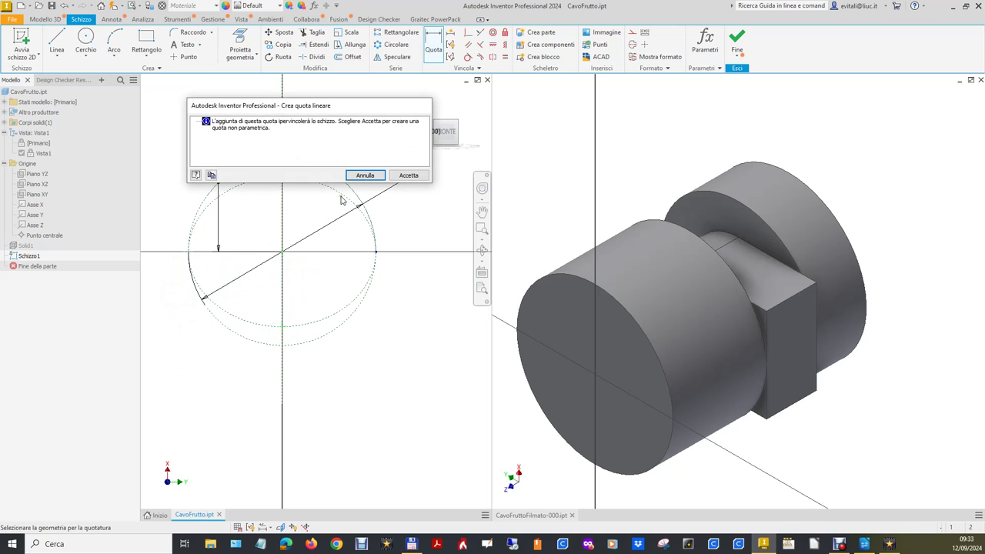
click(400, 177)
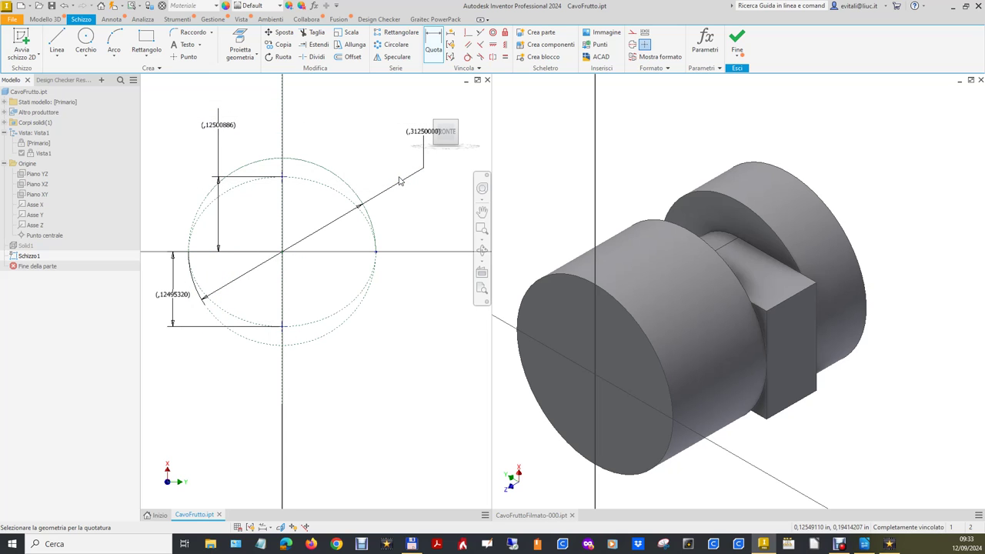
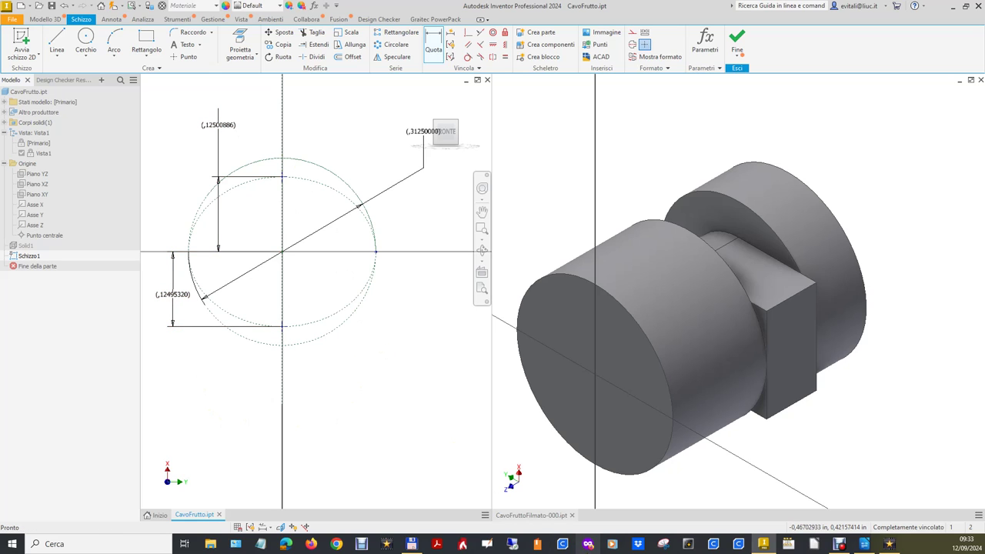
- In the CavoFruttoFilmato-000 window, sketch an ellipse centred on the cylinder's round end face
click(928, 158)
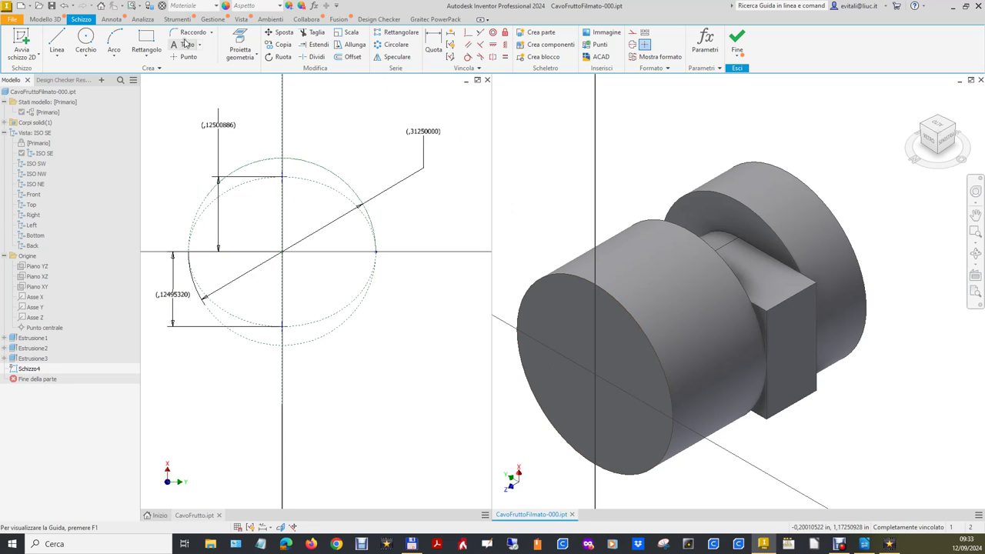
click(86, 57)
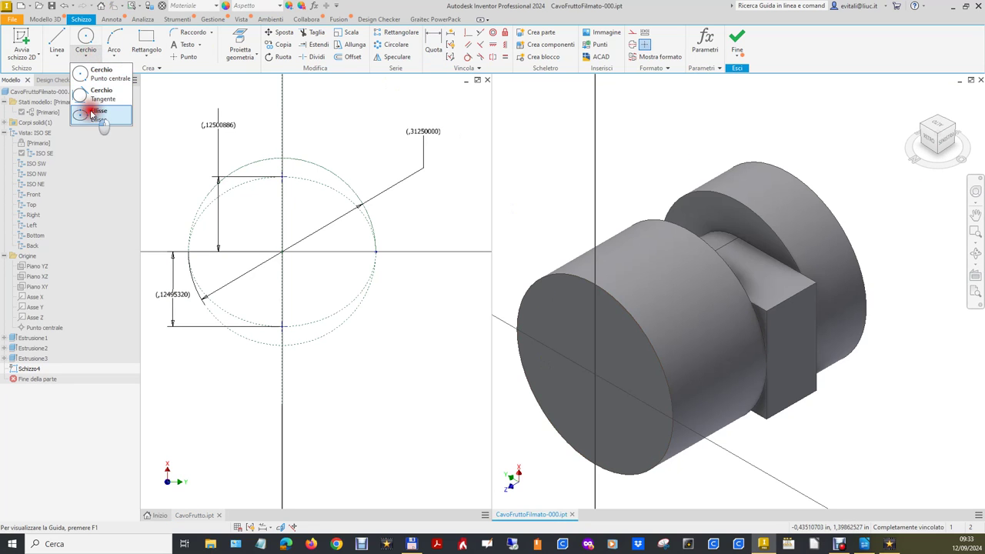
click(91, 113)
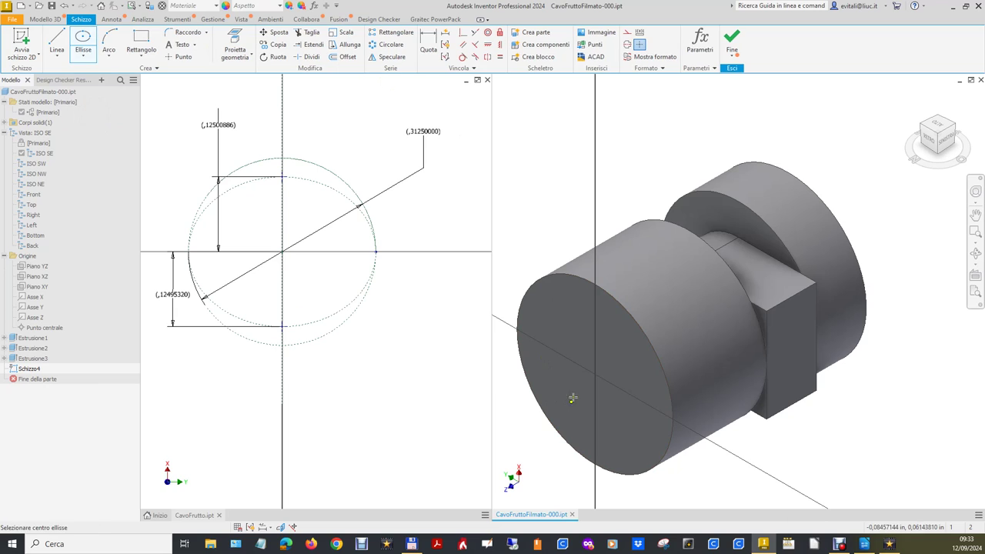
click(644, 419)
click(632, 381)
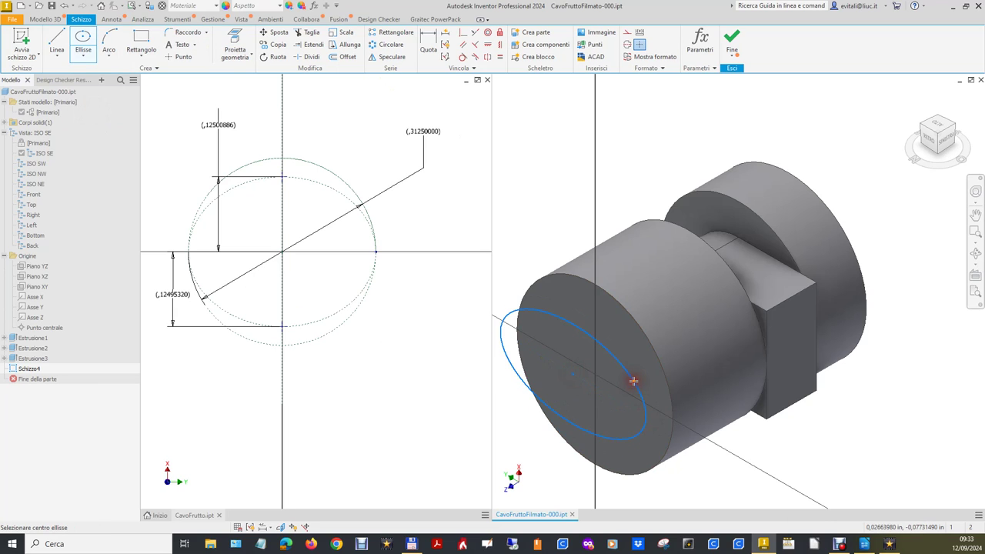
right_click(872, 434)
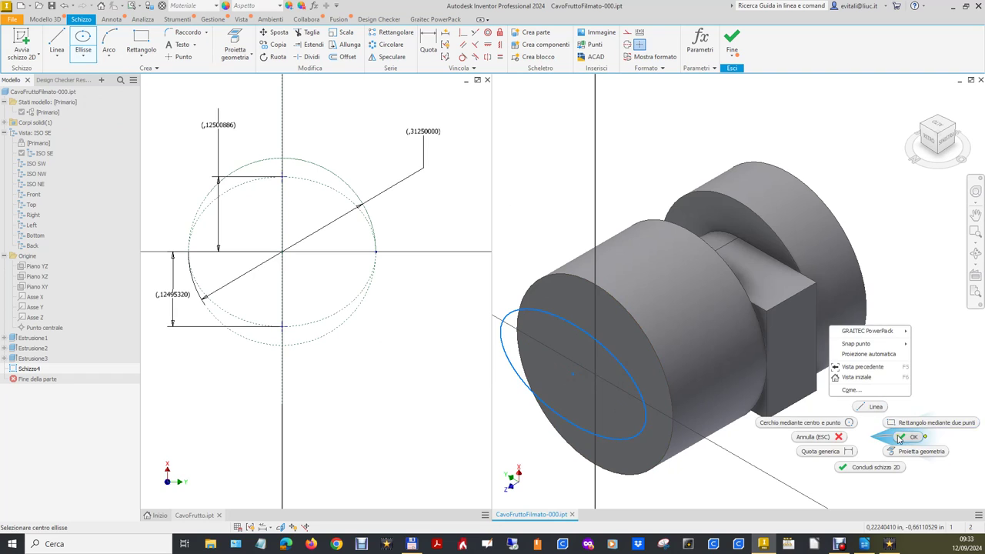
click(908, 436)
click(463, 33)
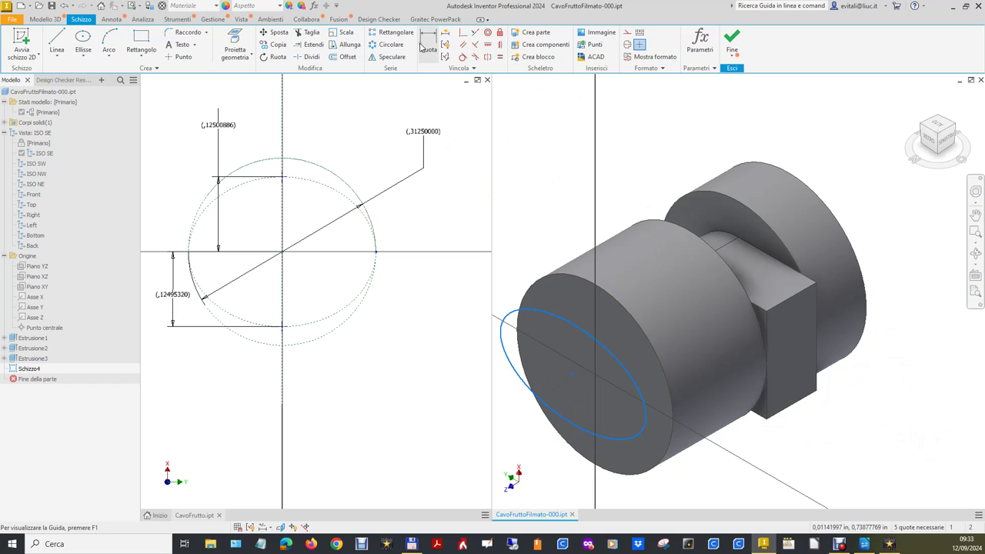
- Project the face centre, make the ellipse centre coincident with it, and constrain the ellipse axis horizontal
click(234, 46)
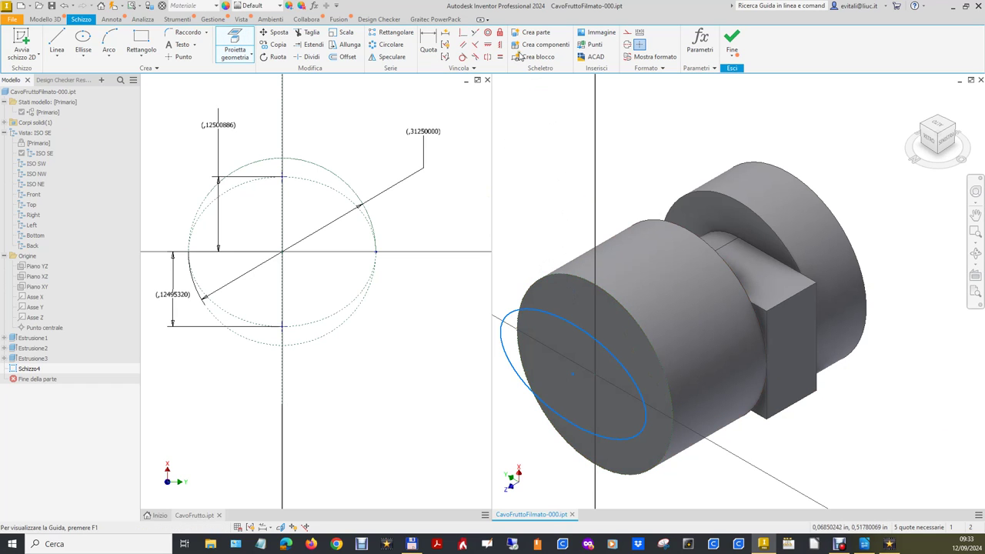
click(463, 35)
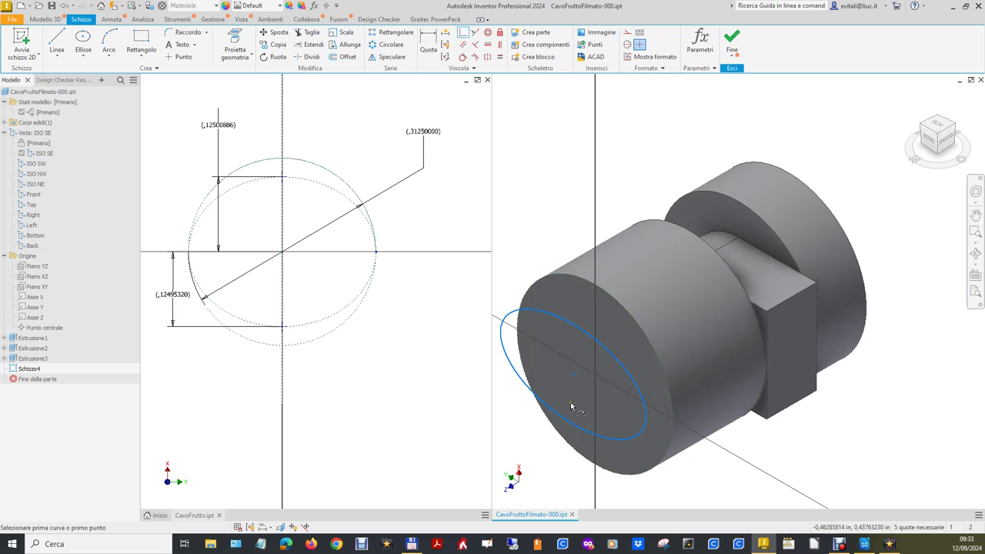
click(575, 377)
click(596, 377)
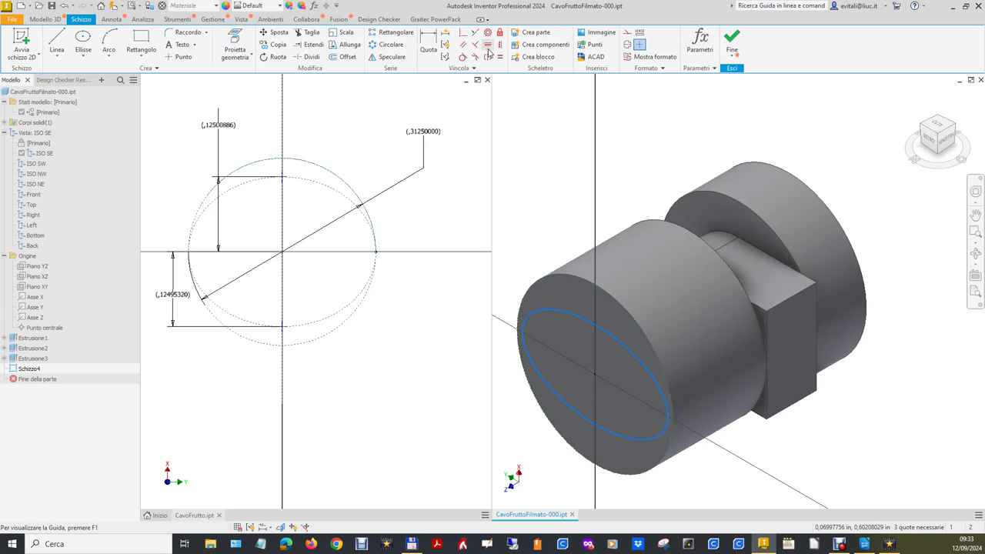
click(488, 48)
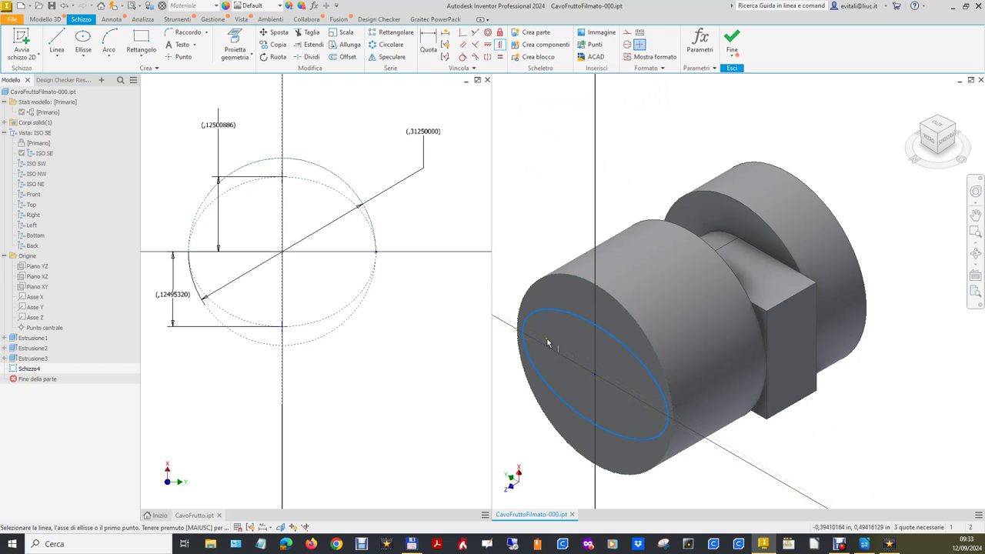
click(557, 311)
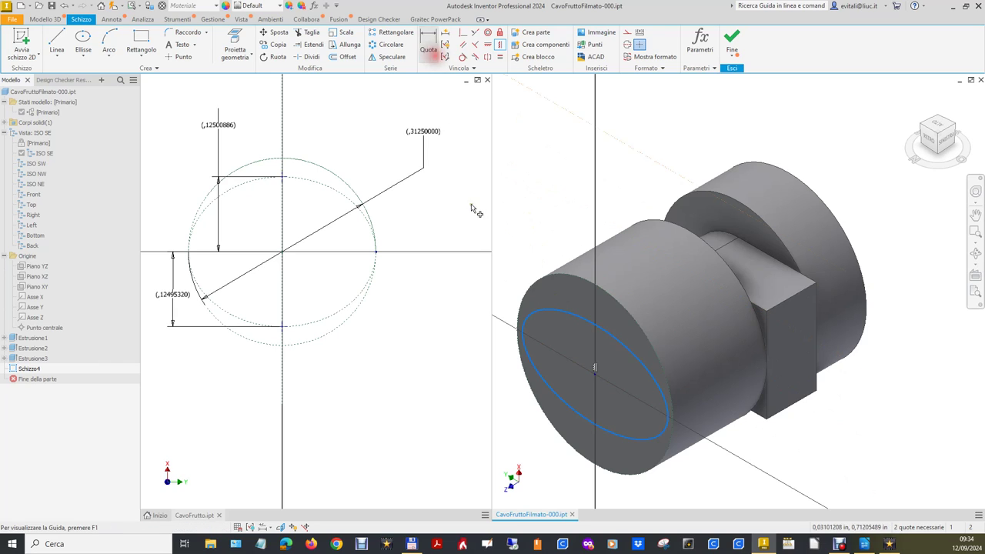
click(564, 311)
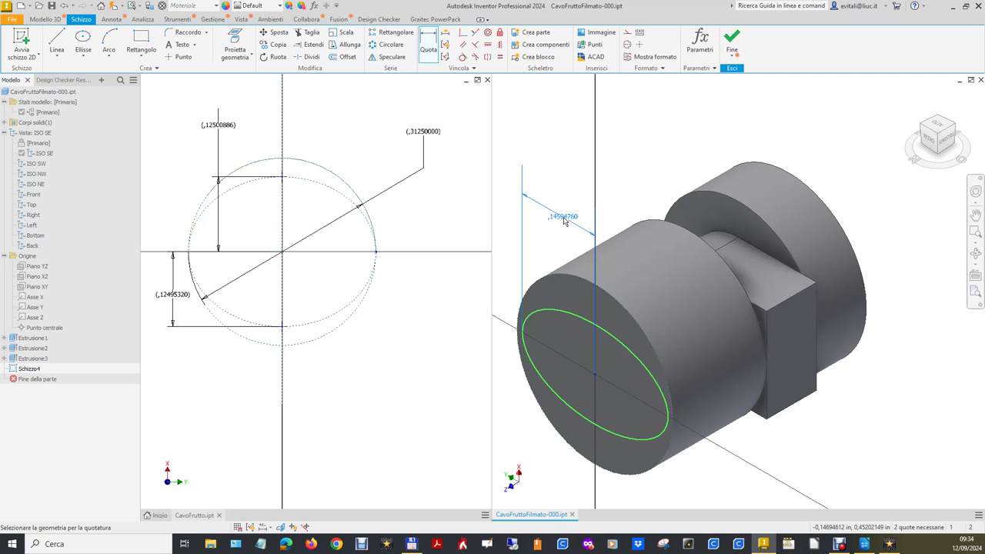
- Dimension the ellipse half-axes as 0,3125/2 (0,15625) and 0,125 in, then finish Schizzo4
click(564, 221)
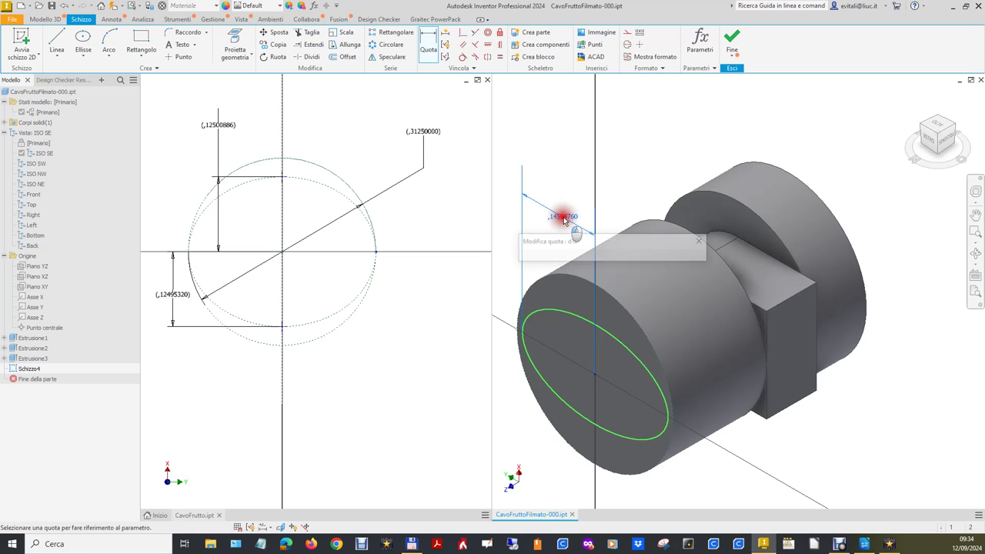
text(0,3125/2)
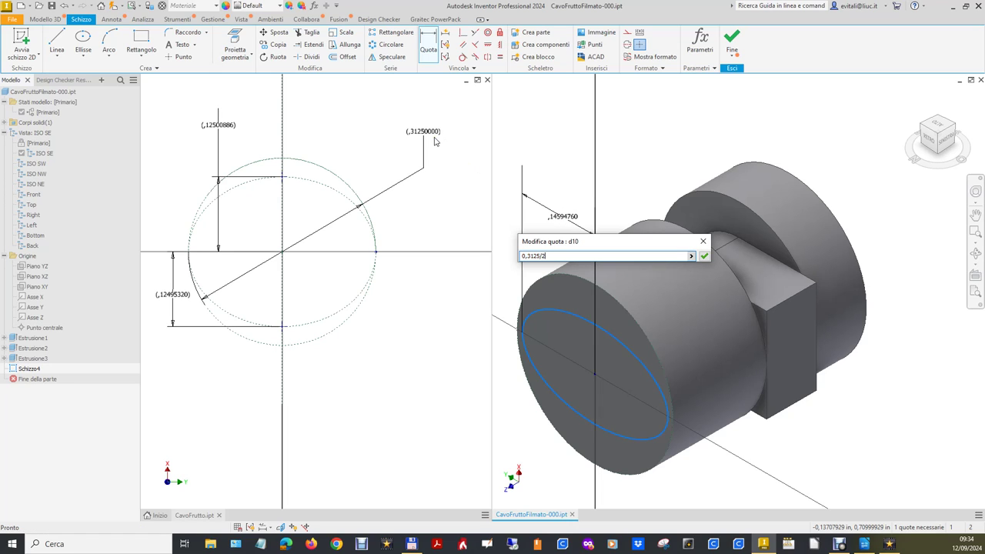
key(Return)
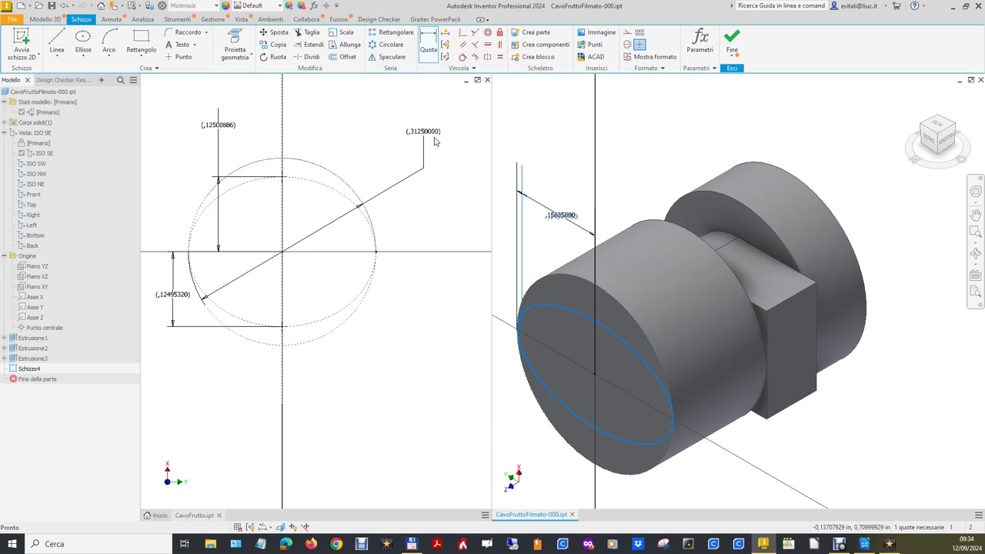
click(627, 347)
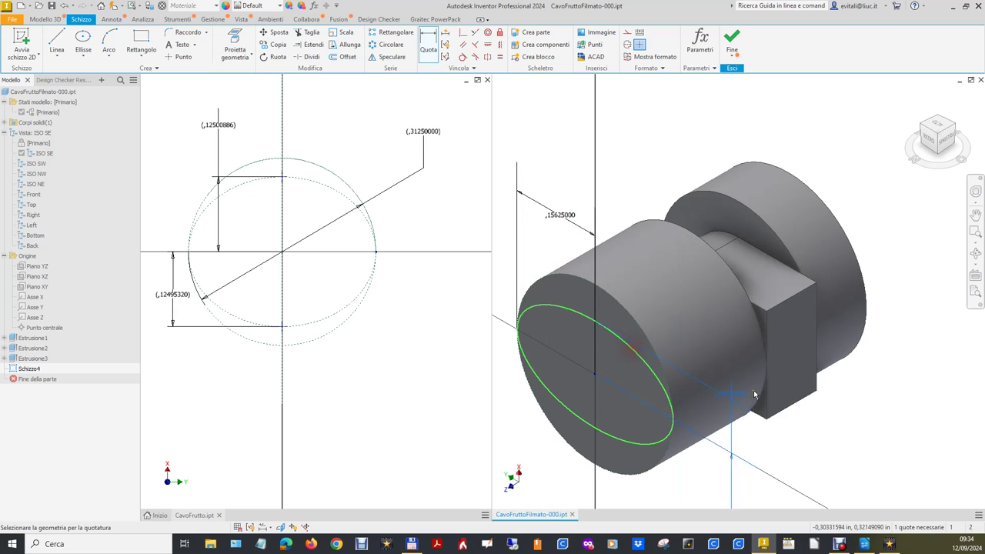
click(743, 442)
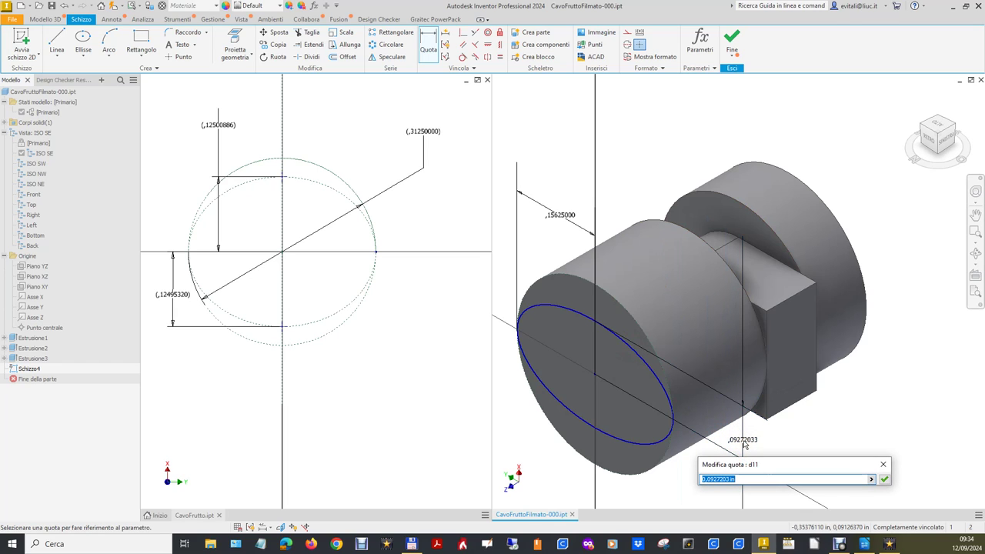
text(0,125)
key(Return)
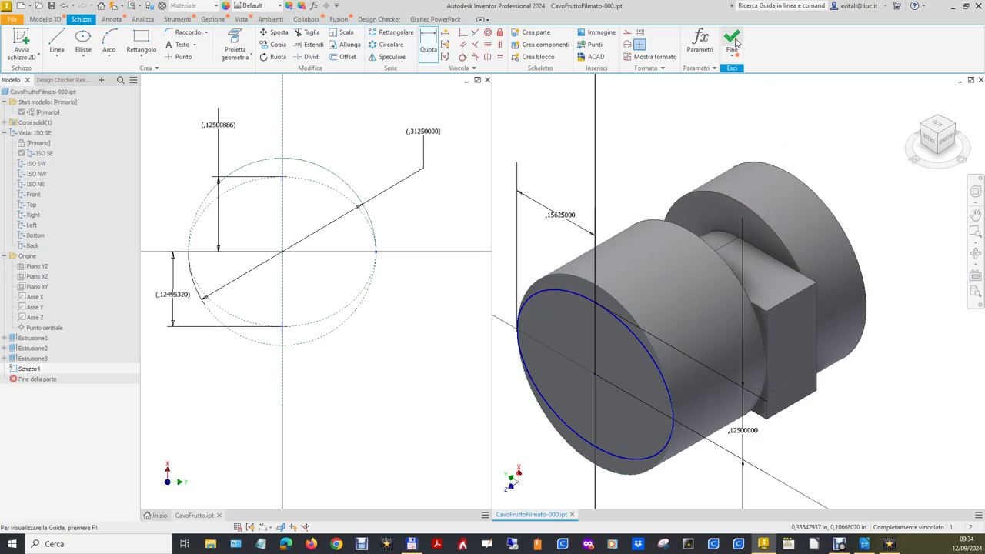
click(732, 43)
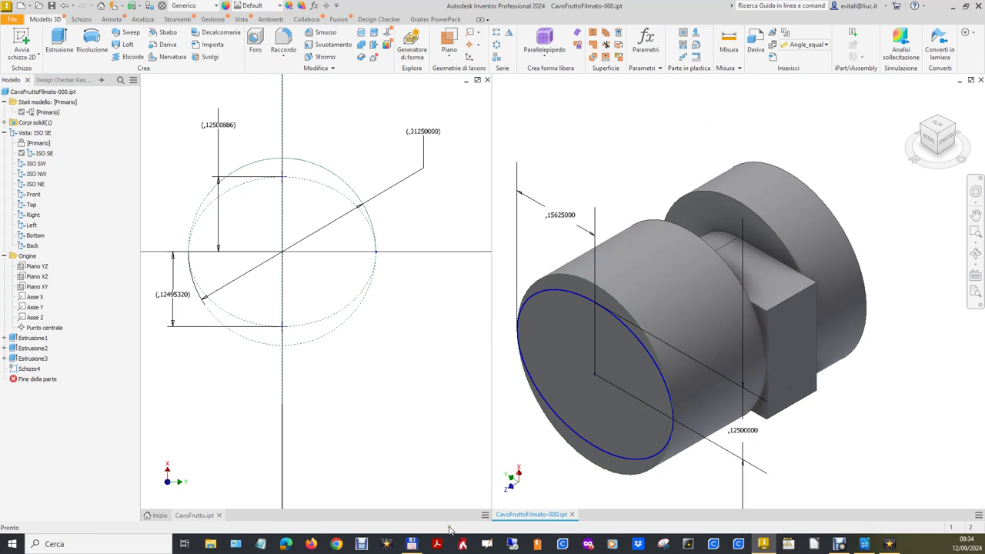
- In CavoFrutto.ipt, make the solid body visible and show the whole cable from the home view
click(309, 436)
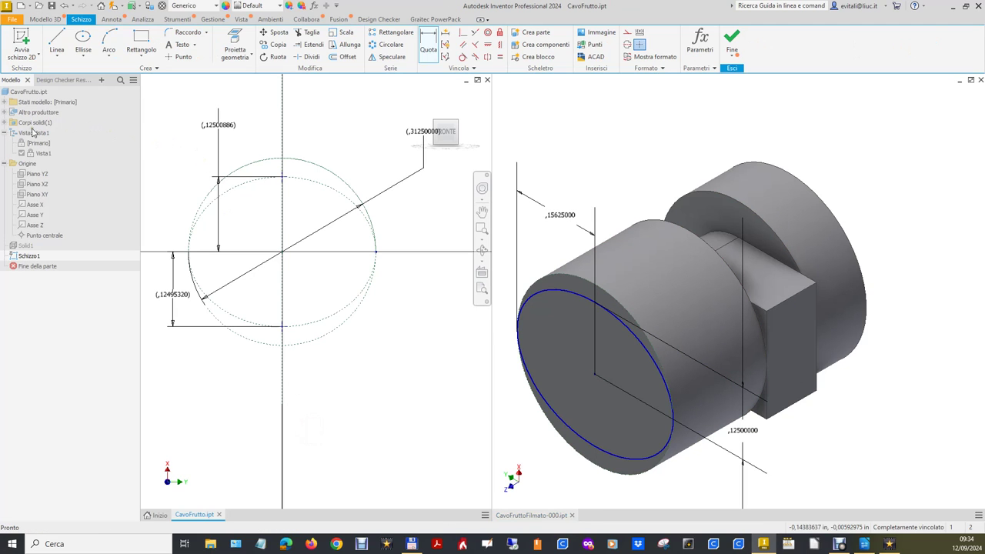
right_click(31, 123)
click(46, 197)
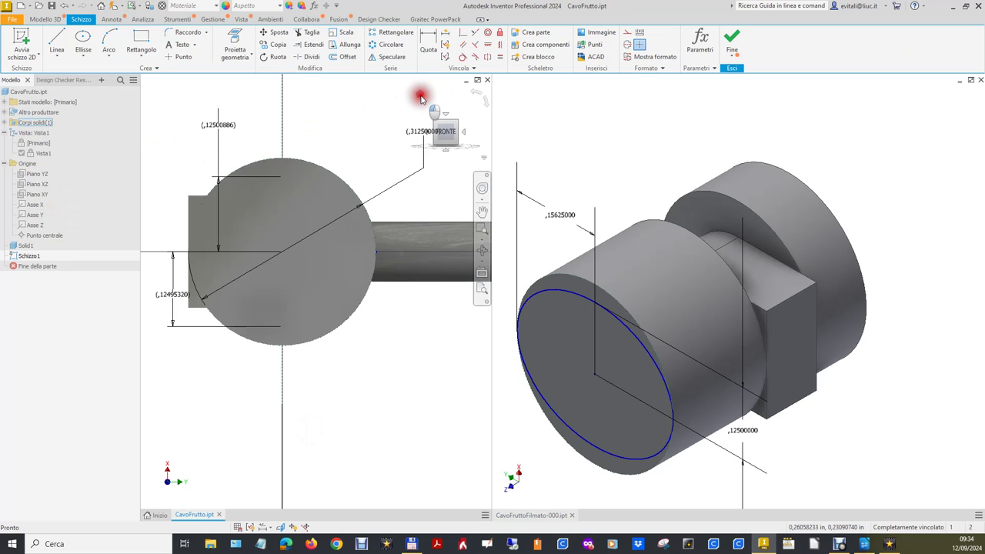
click(420, 98)
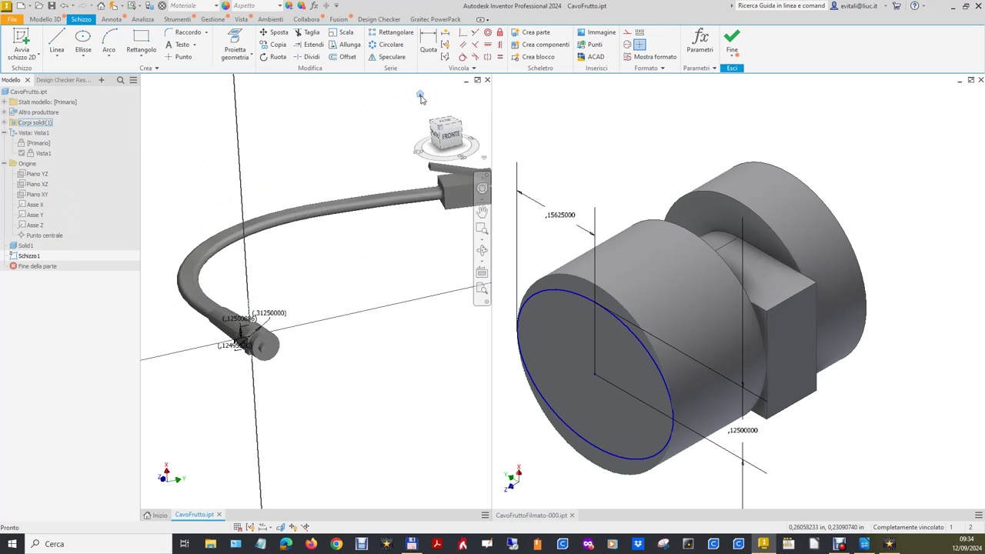
- Finish Schizzo1 and turn off its visibility
right_click(30, 256)
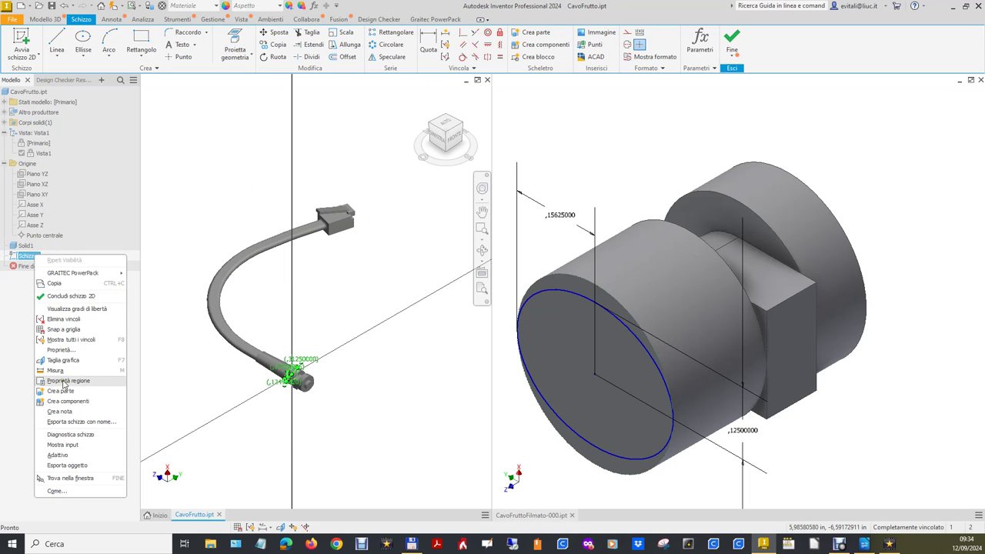
click(177, 416)
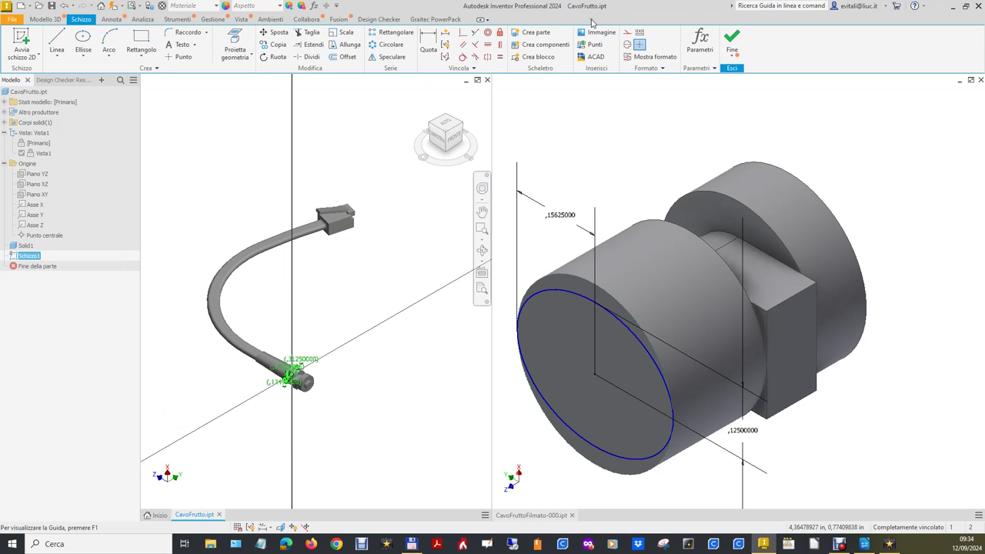
click(732, 43)
right_click(29, 256)
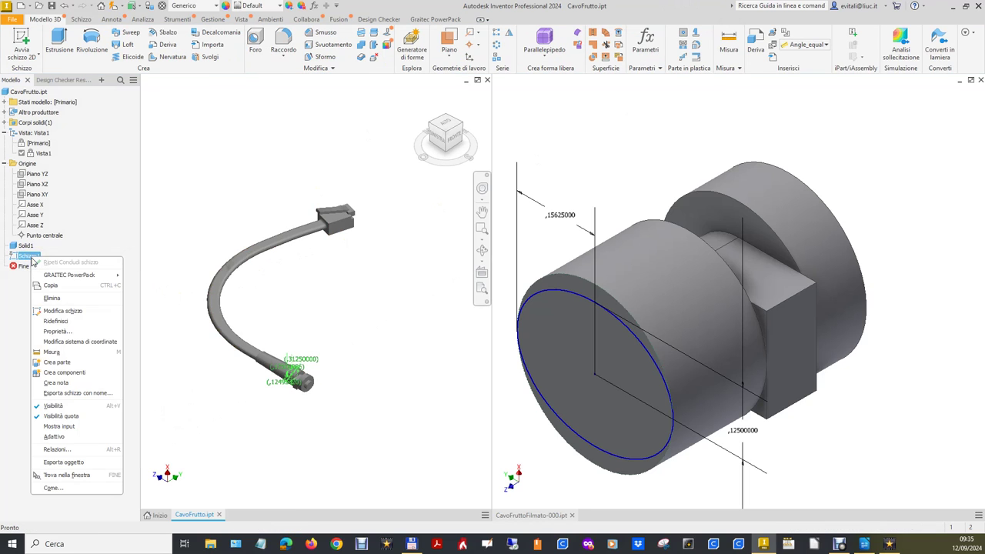
click(68, 406)
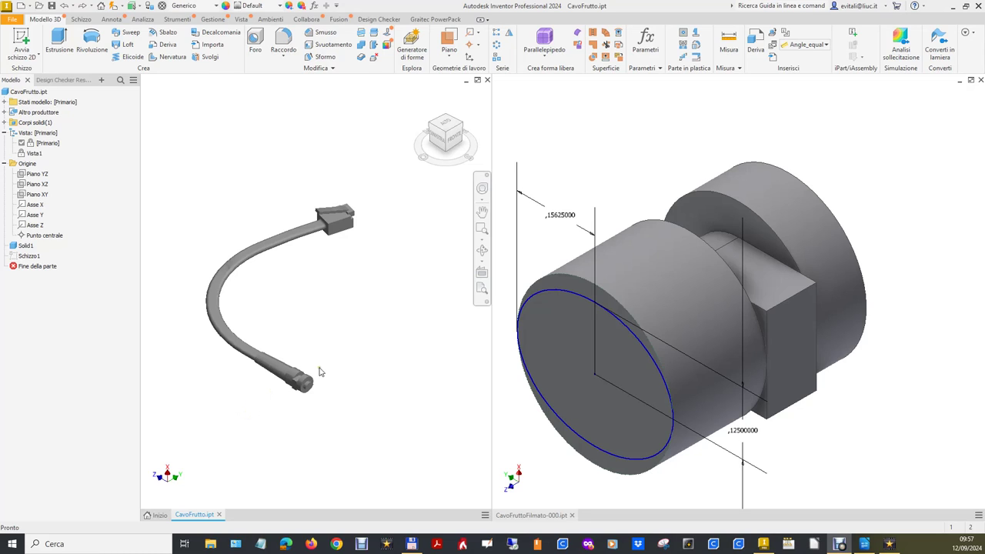
click(336, 330)
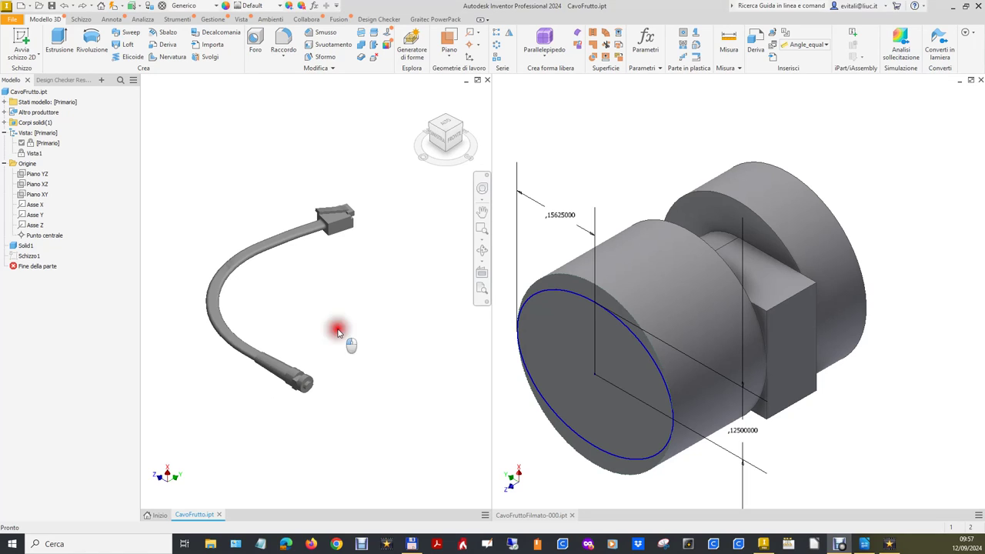
click(433, 129)
scroll(435, 300, up, 5)
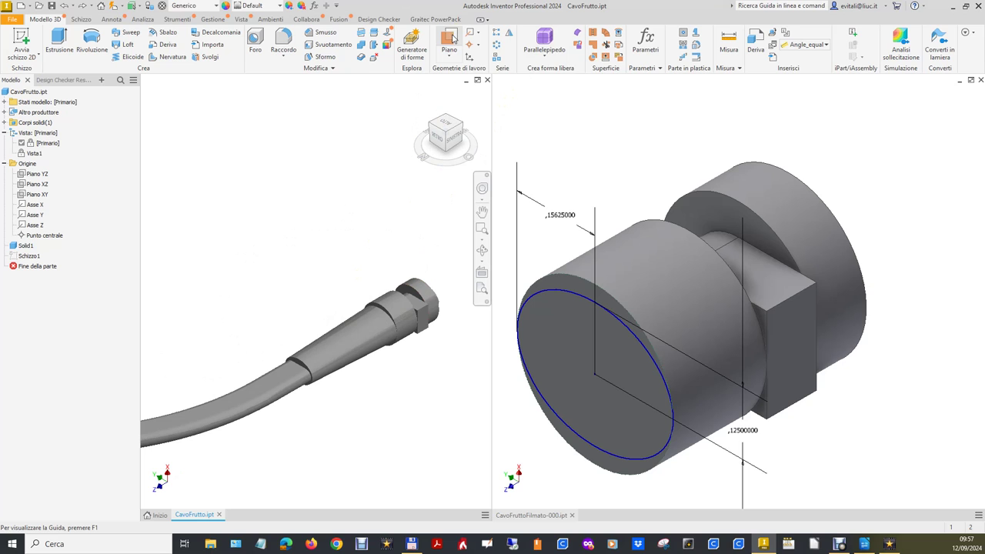
click(450, 54)
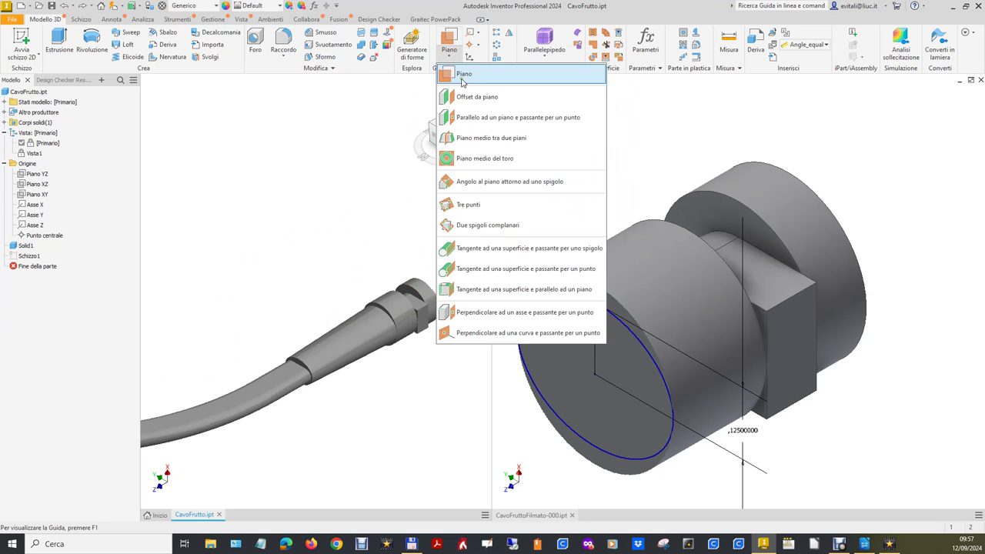
click(462, 81)
scroll(296, 379, up, 3)
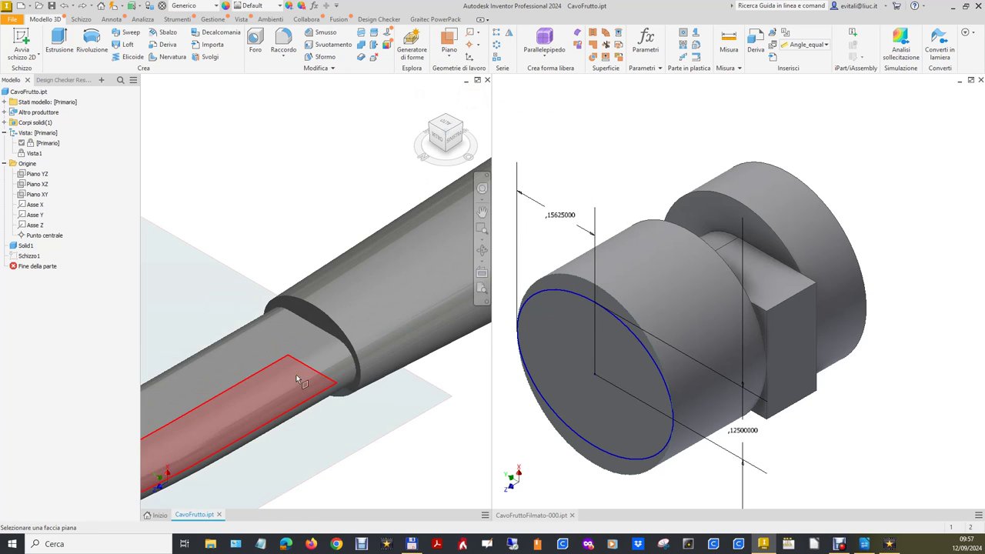
click(319, 317)
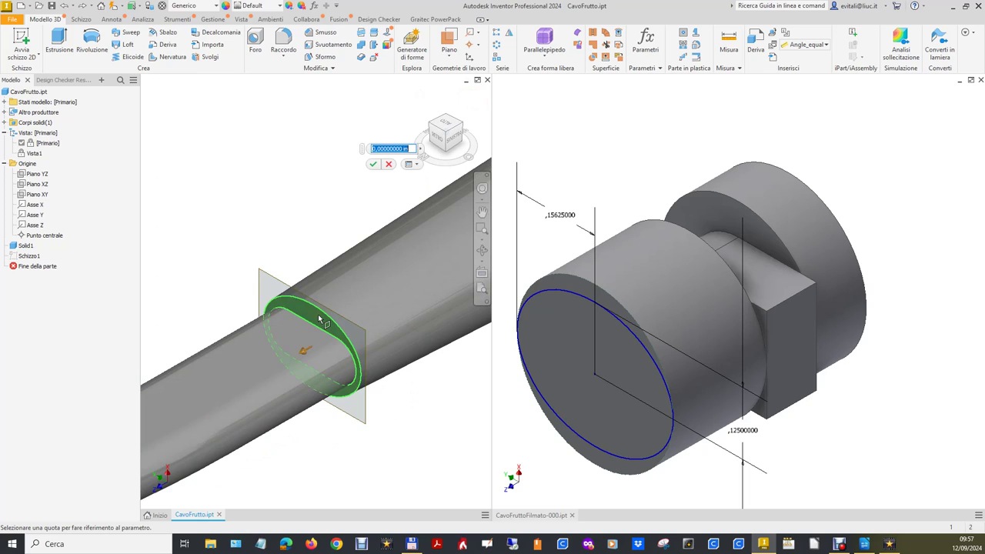
click(372, 164)
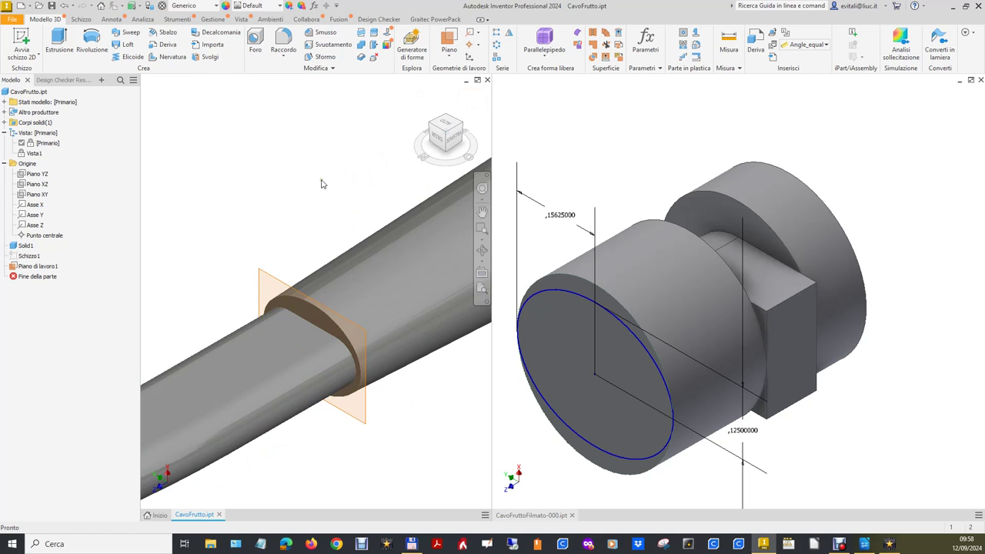
scroll(281, 194, down, 2)
scroll(270, 189, down, 2)
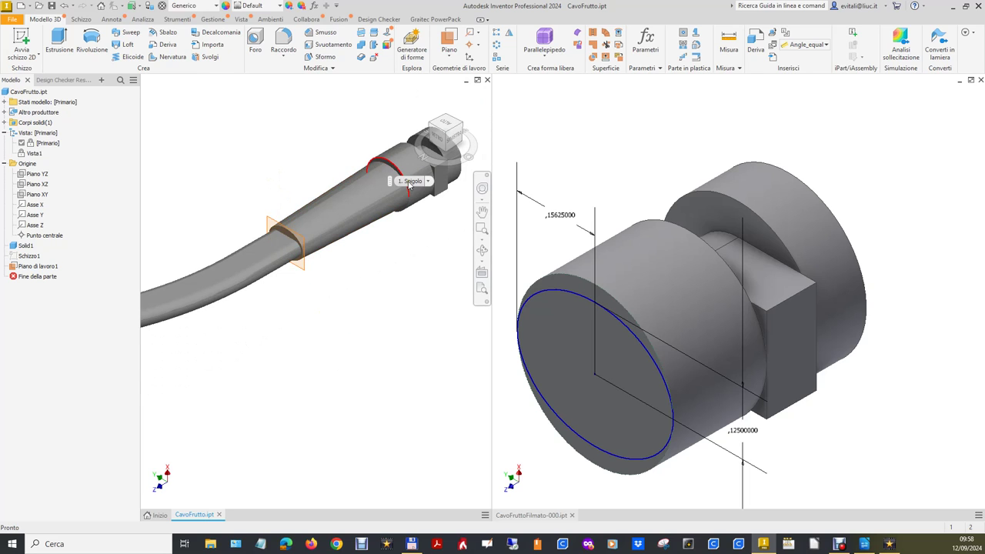
- Measure the distance from the work plane to the shaft's step face (0.75 in)
click(727, 42)
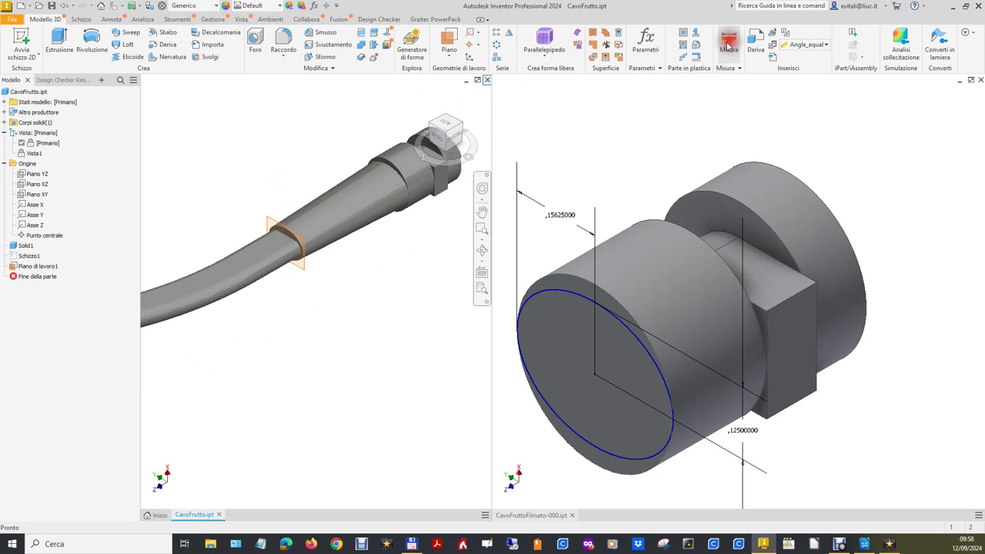
click(303, 263)
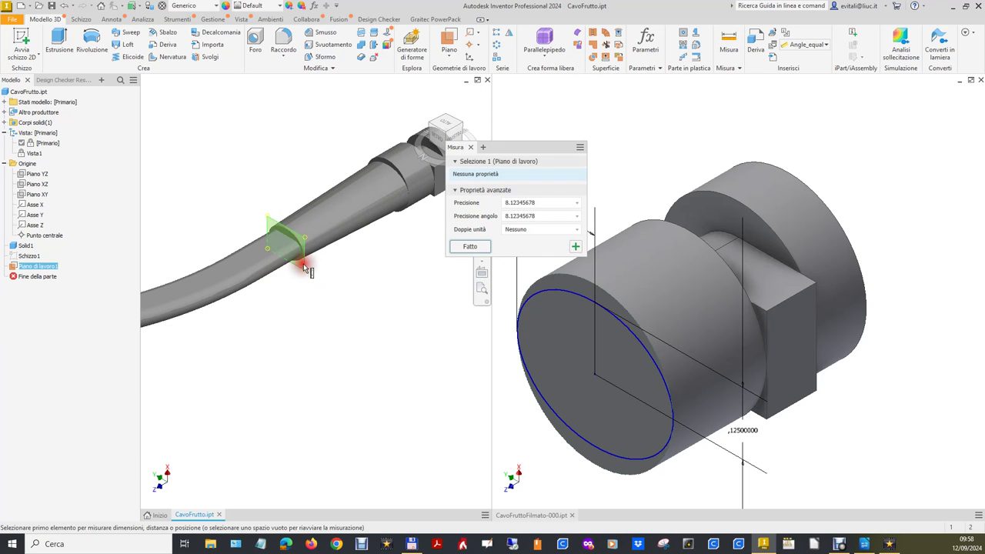
scroll(396, 170, down, 4)
click(398, 174)
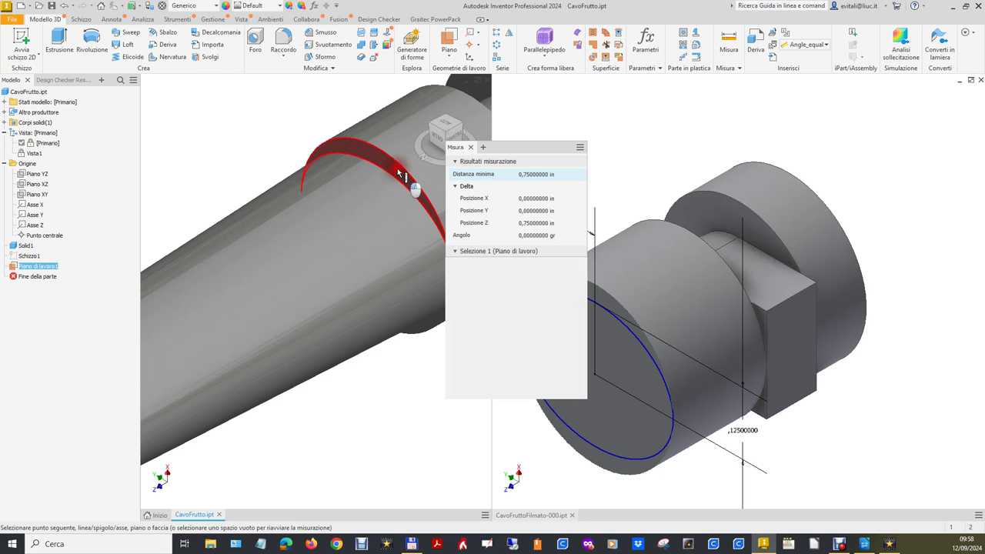
scroll(406, 334, up, 3)
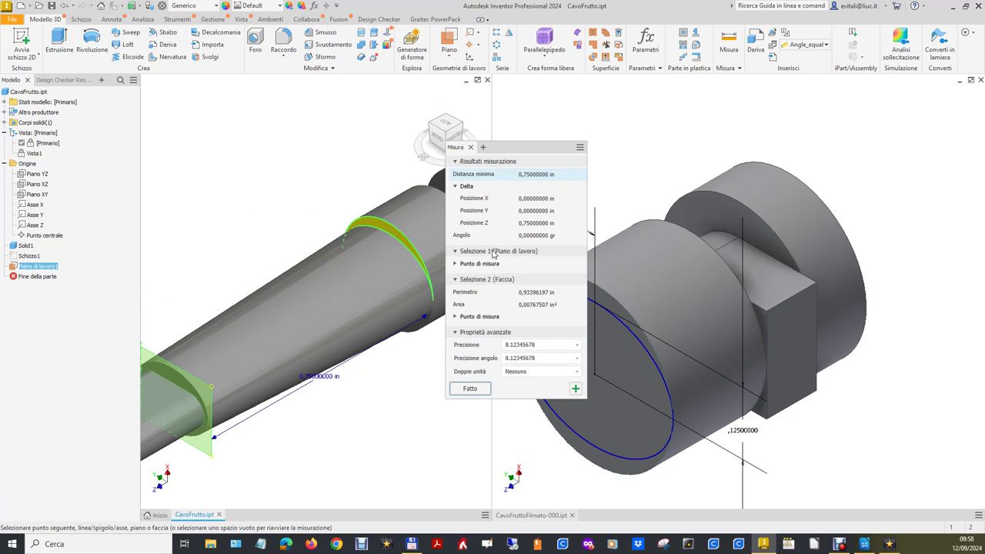
mouse_move(523, 223)
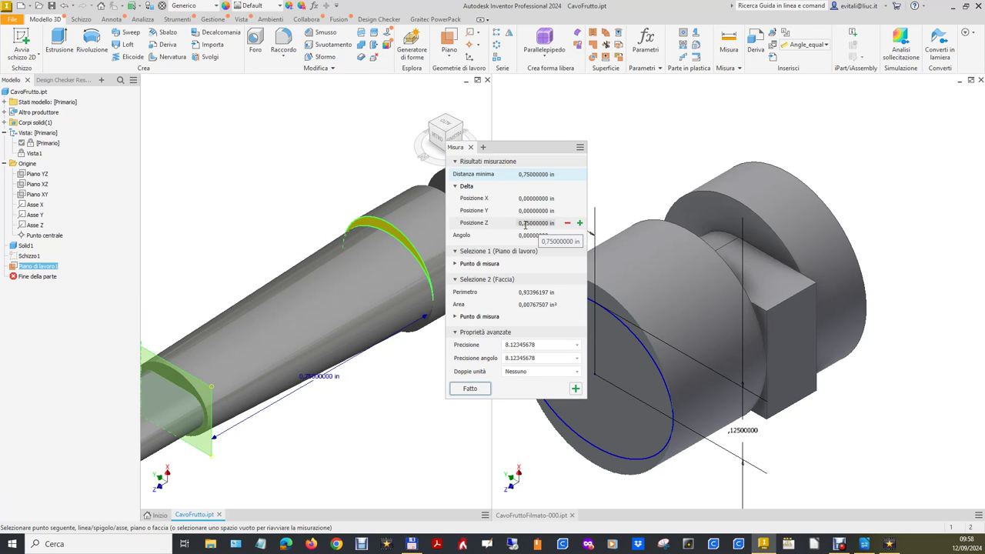
click(526, 224)
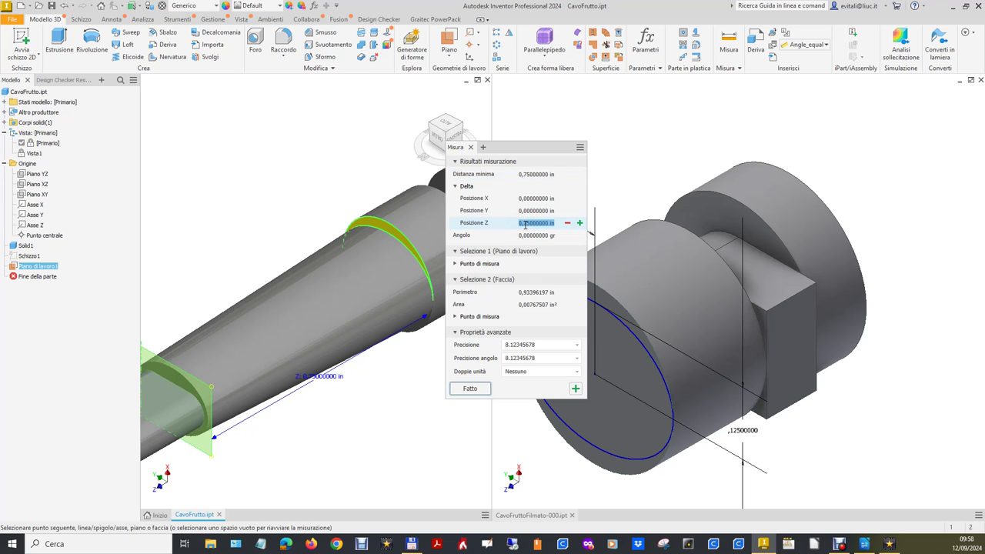
click(379, 432)
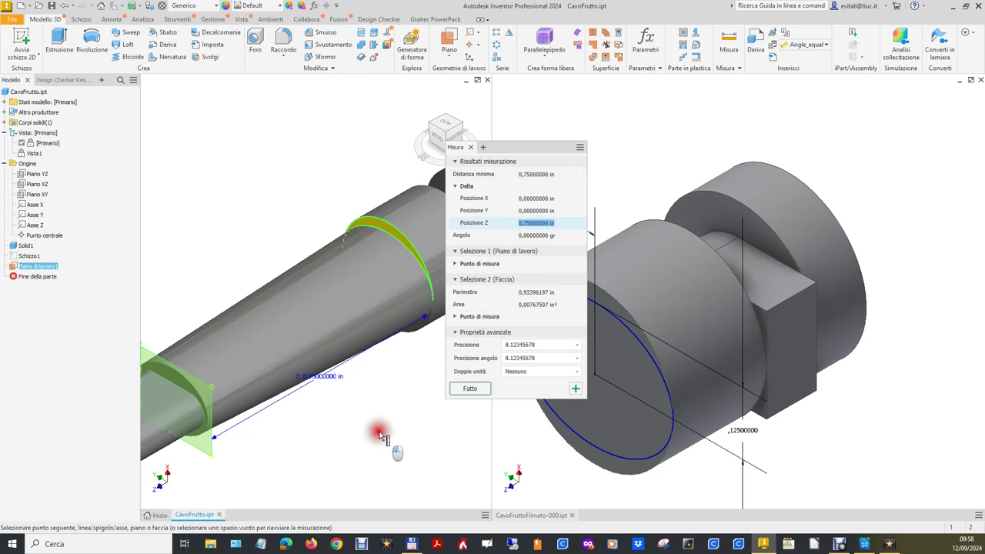
- Switch to the CavoFruttoFilmato-000 part window and begin a new work plane
click(873, 183)
scroll(872, 183, down, 2)
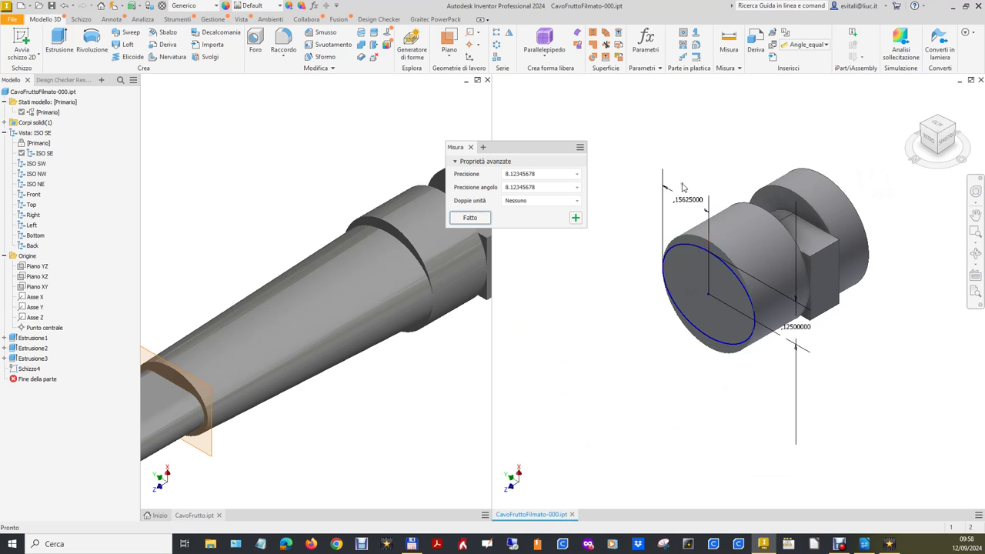
click(471, 147)
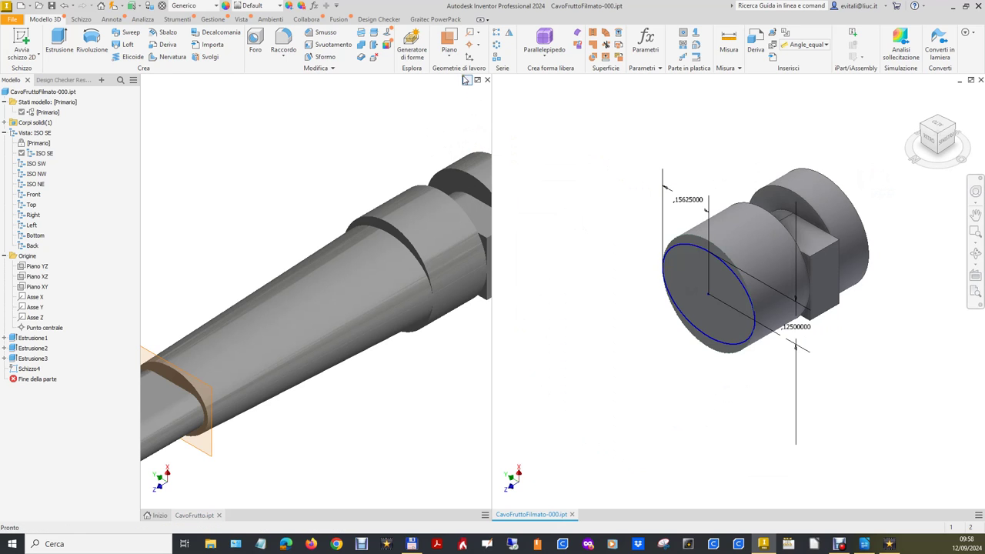
click(451, 57)
click(462, 77)
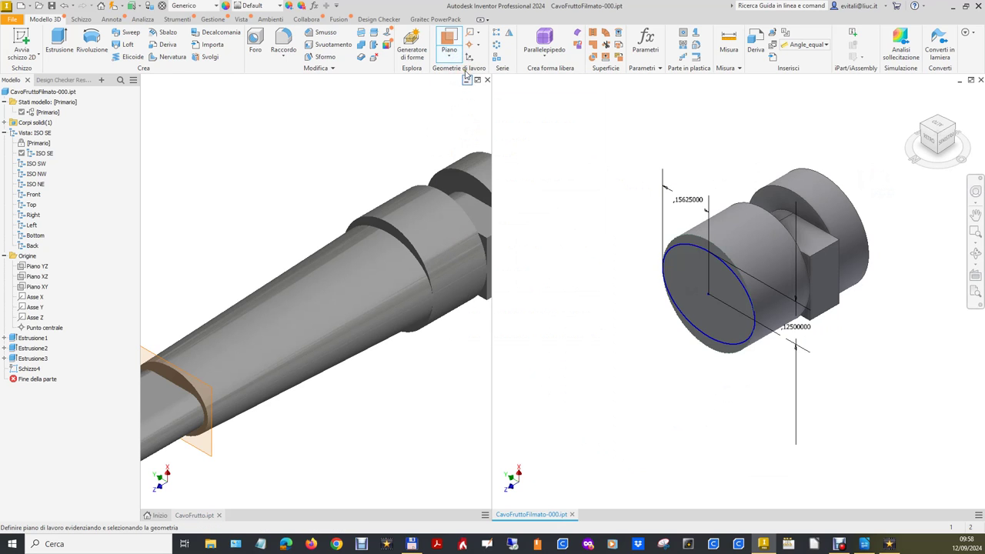
- Create Piano di lavoro1 offset 0.75 from the round end face, then return to CavoFrutto
click(449, 54)
click(460, 95)
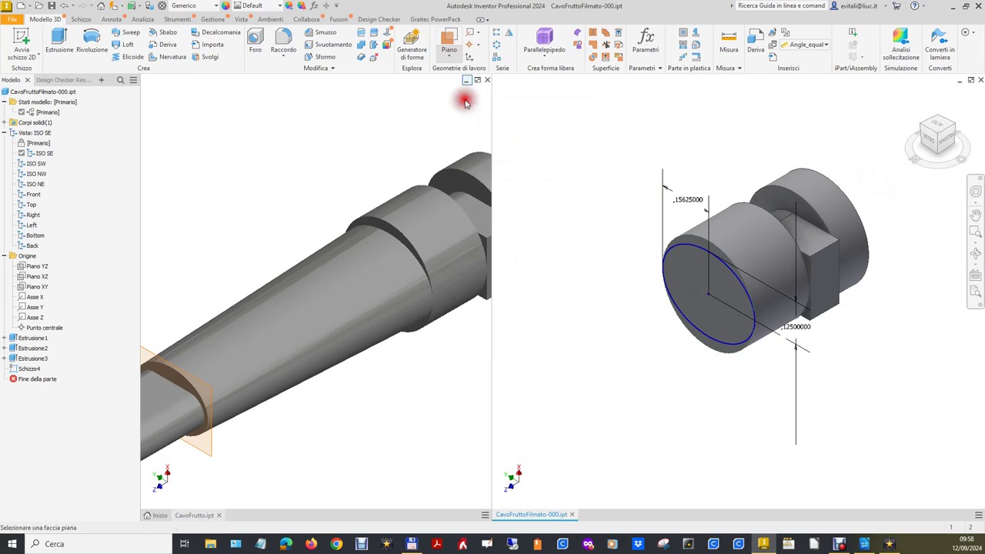
click(681, 298)
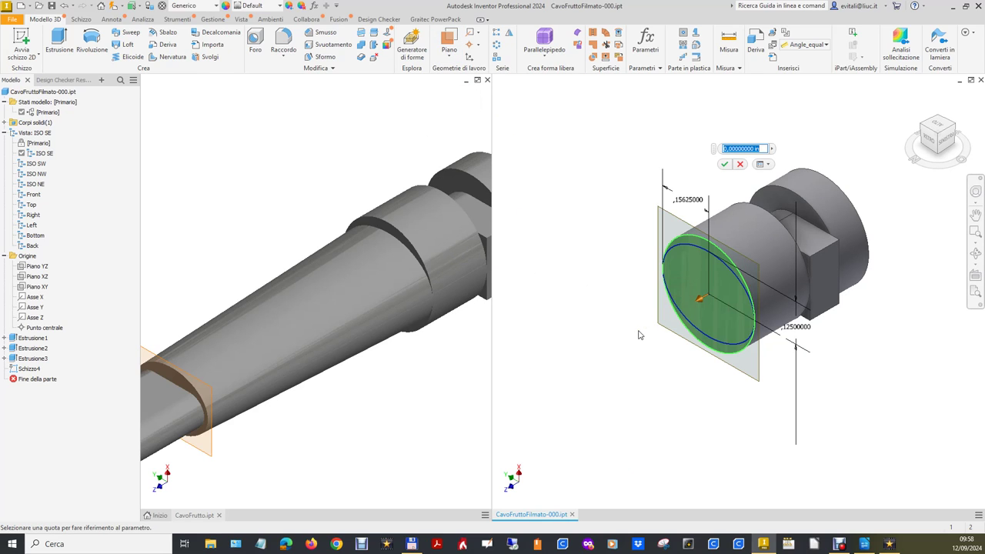
text(0)
key(Return)
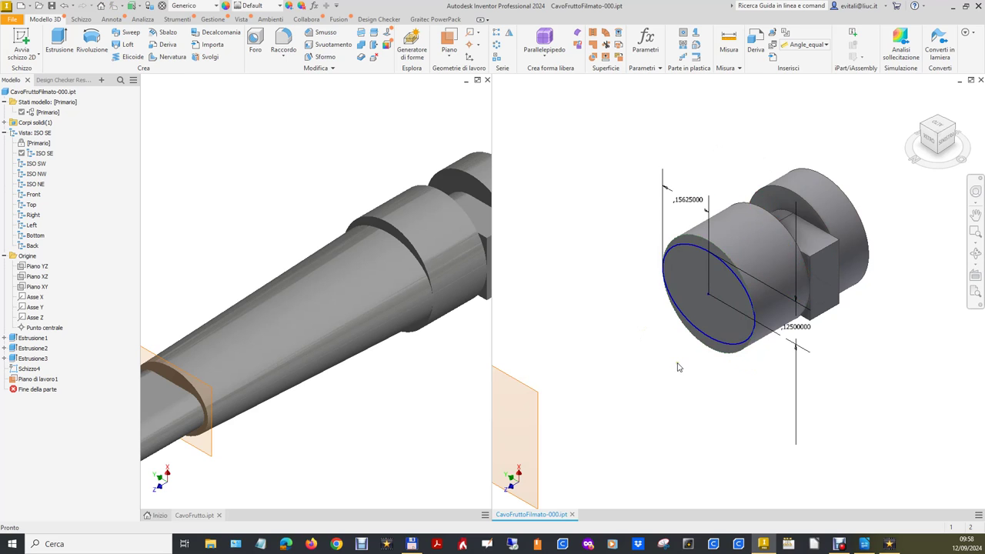
scroll(678, 367, down, 2)
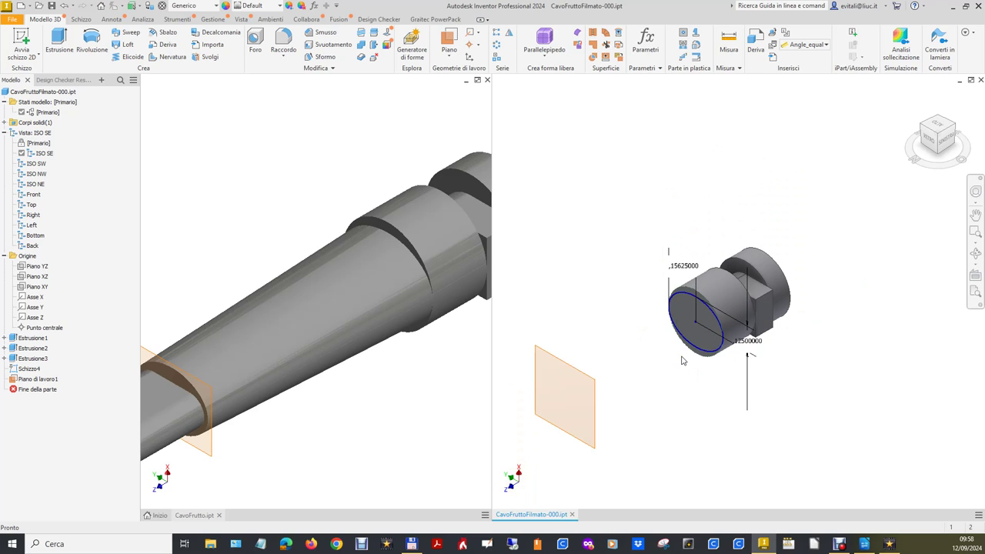
click(392, 137)
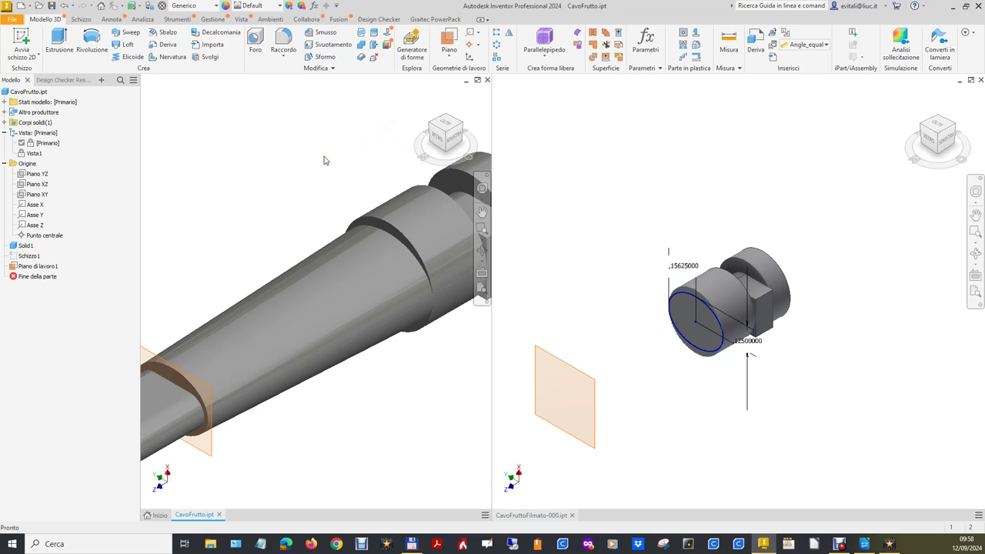
- Start the new sketch Schizzo2 on Piano di lavoro1 in the CavoFrutto part
scroll(324, 160, down, 2)
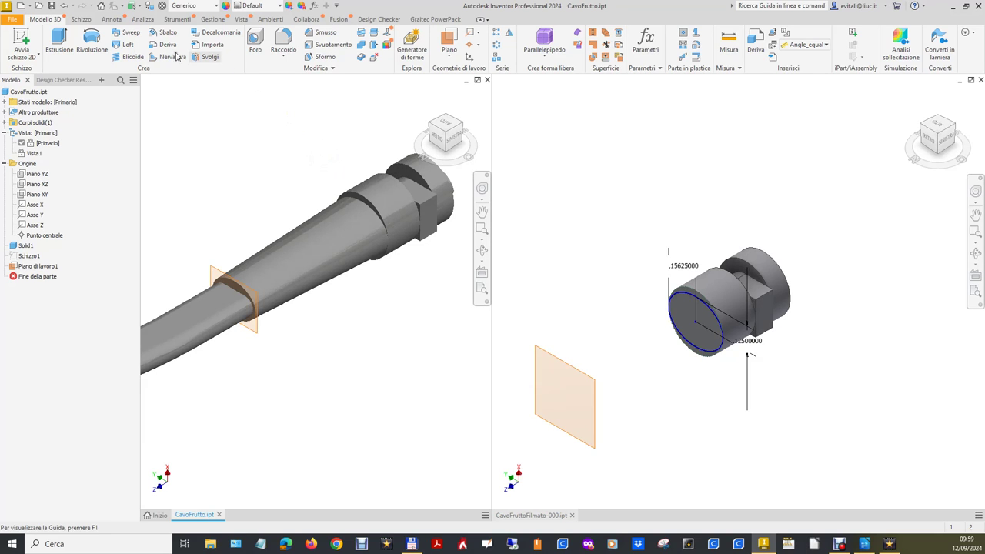
click(211, 268)
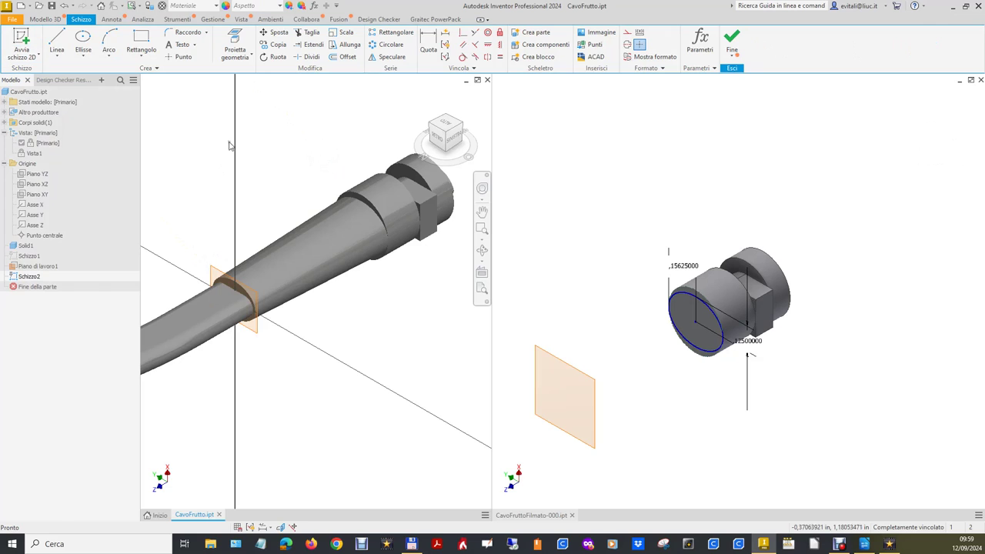
click(235, 54)
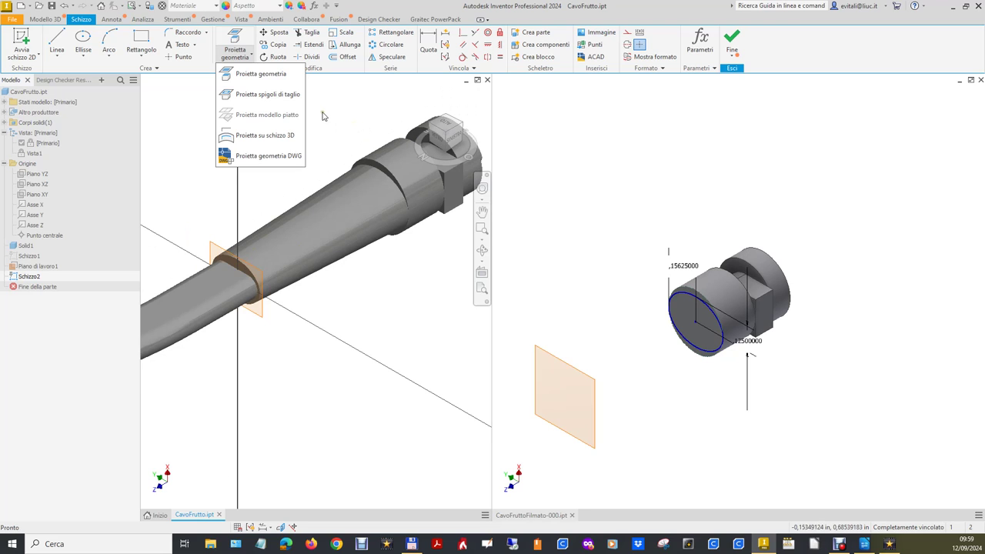
- Project the shaft's circular edges at the work plane into Schizzo2
click(280, 73)
click(406, 145)
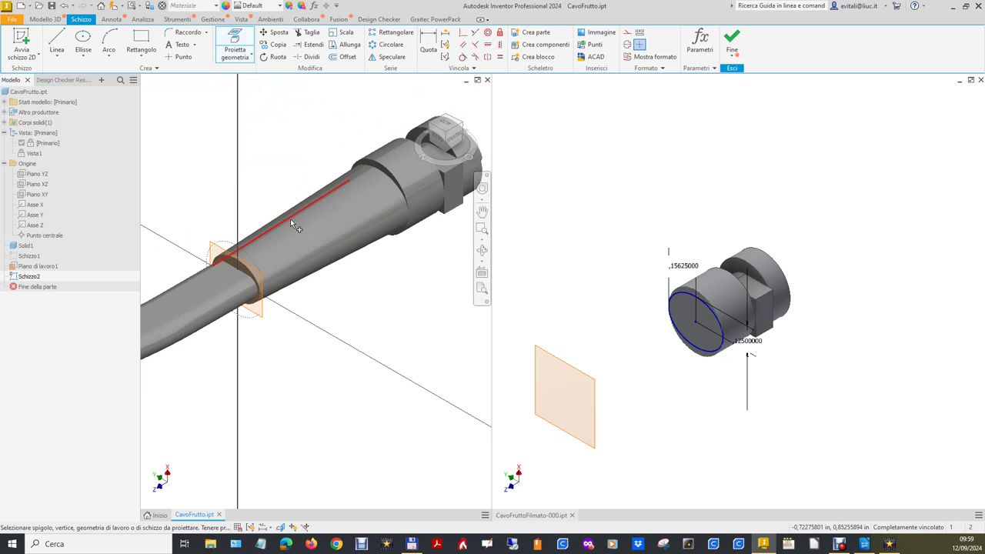
scroll(229, 290, up, 2)
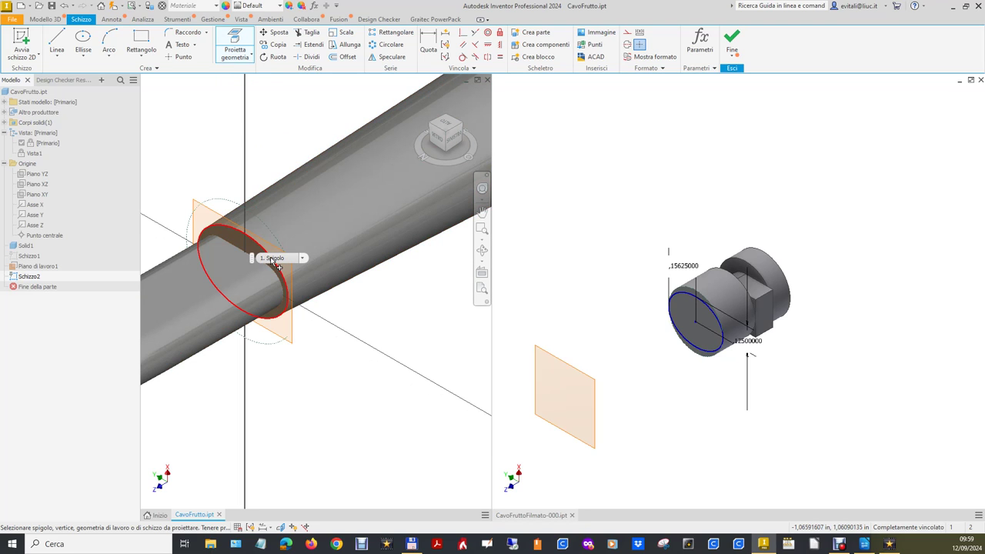
click(272, 260)
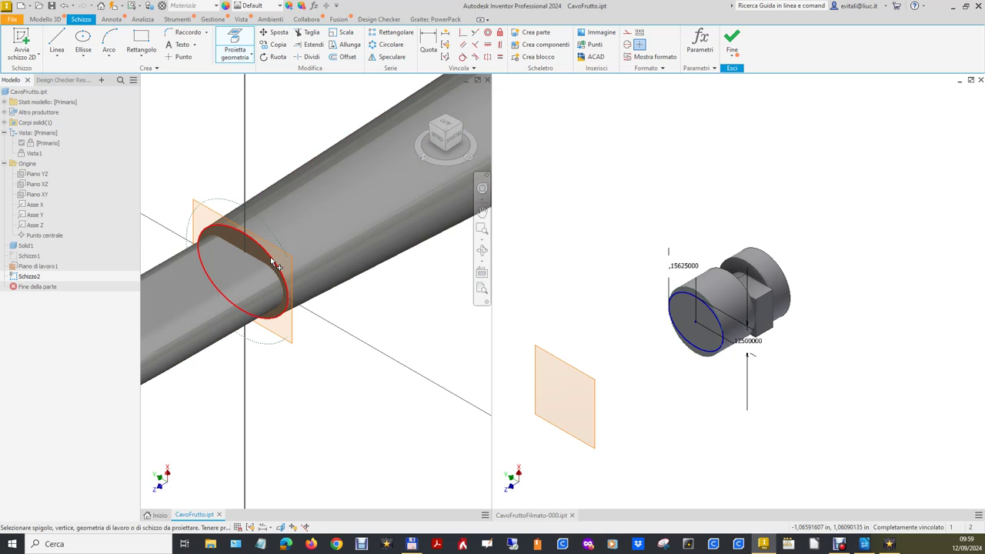
click(288, 277)
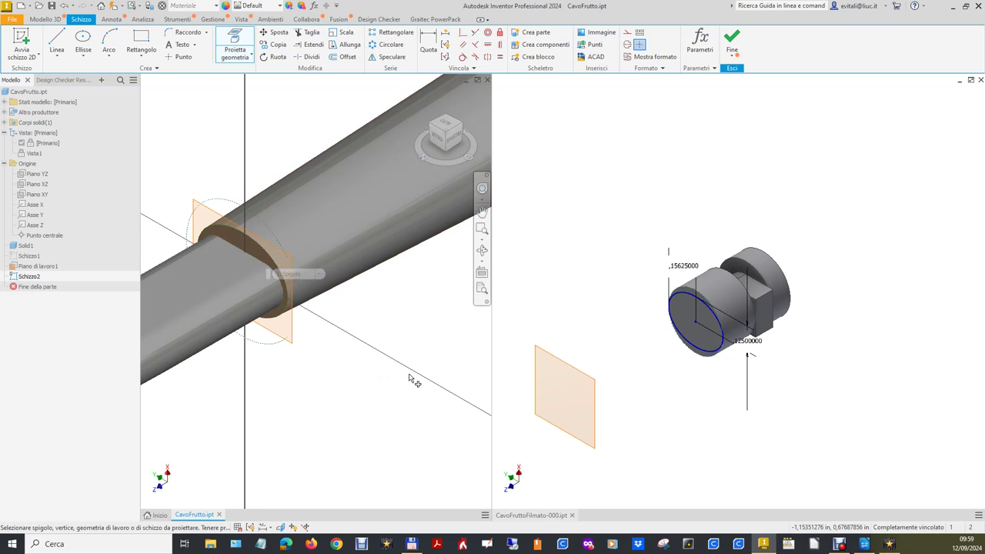
right_click(264, 154)
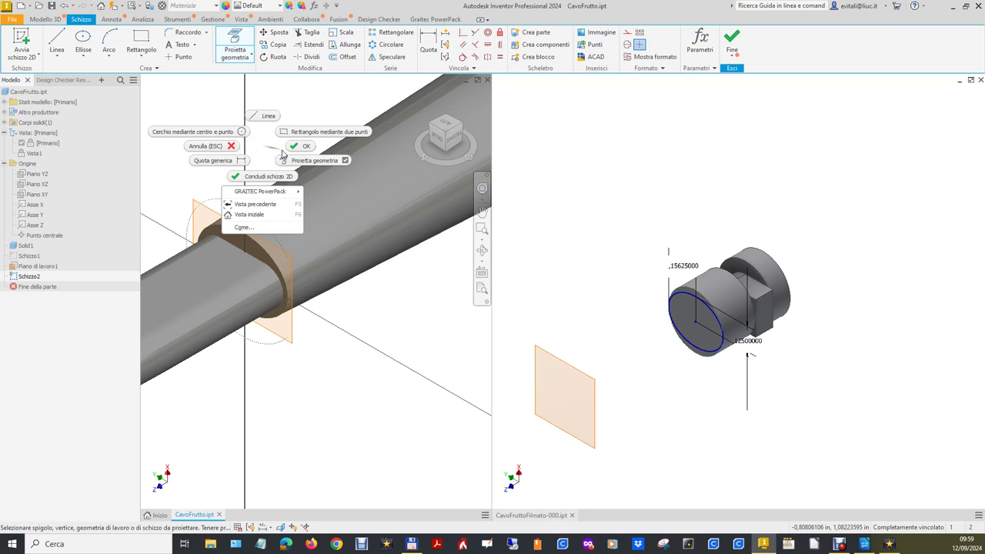
click(212, 156)
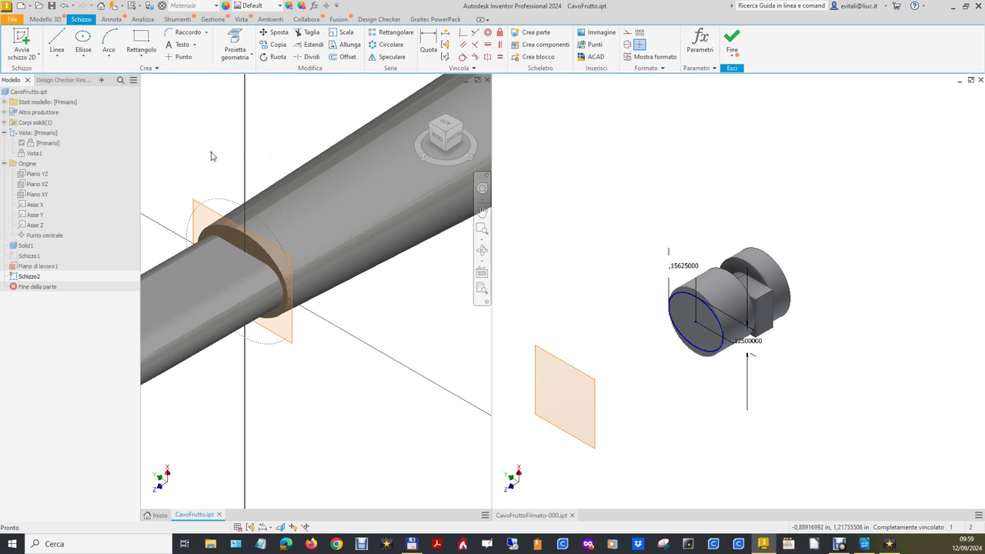
- Hide the solid body and view the sketch plane straight on
right_click(36, 123)
click(58, 197)
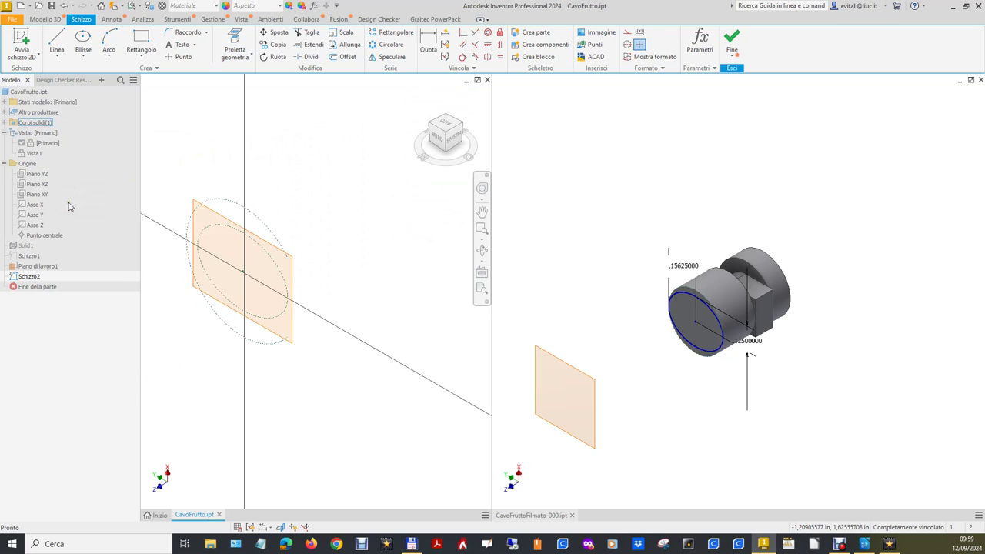
click(446, 144)
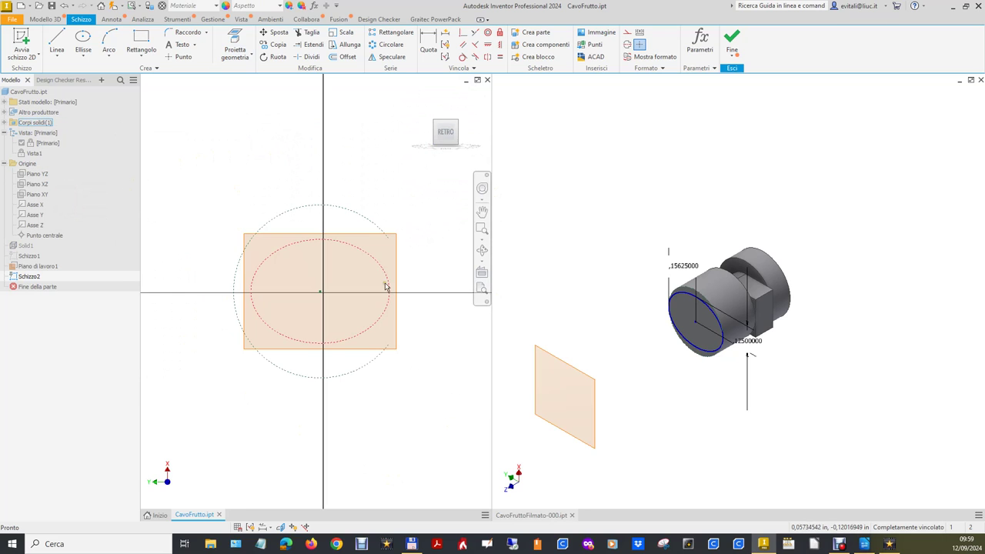
- Project the vertical and horizontal origin axes into Schizzo2, then start the Quota tool with D
scroll(389, 311, down, 3)
scroll(390, 310, up, 3)
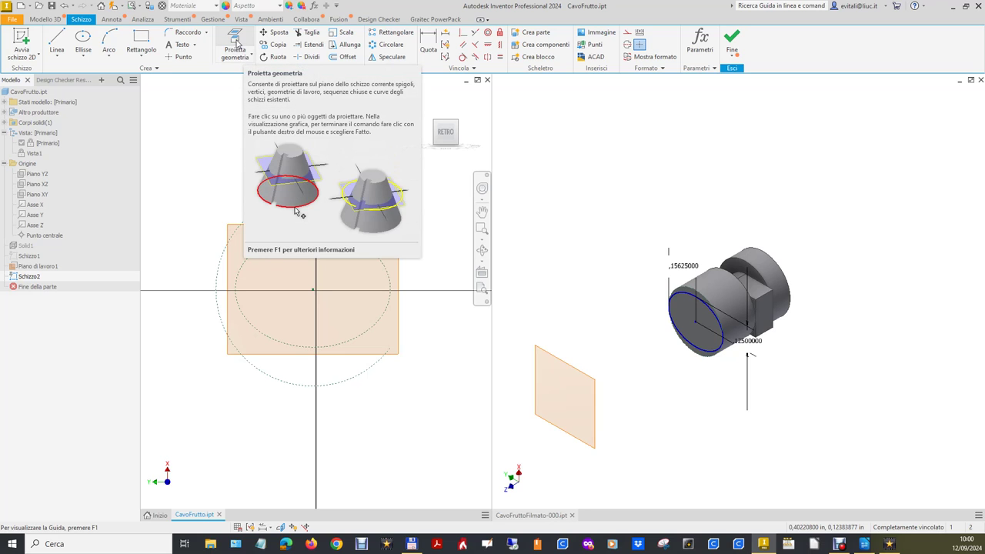
click(236, 43)
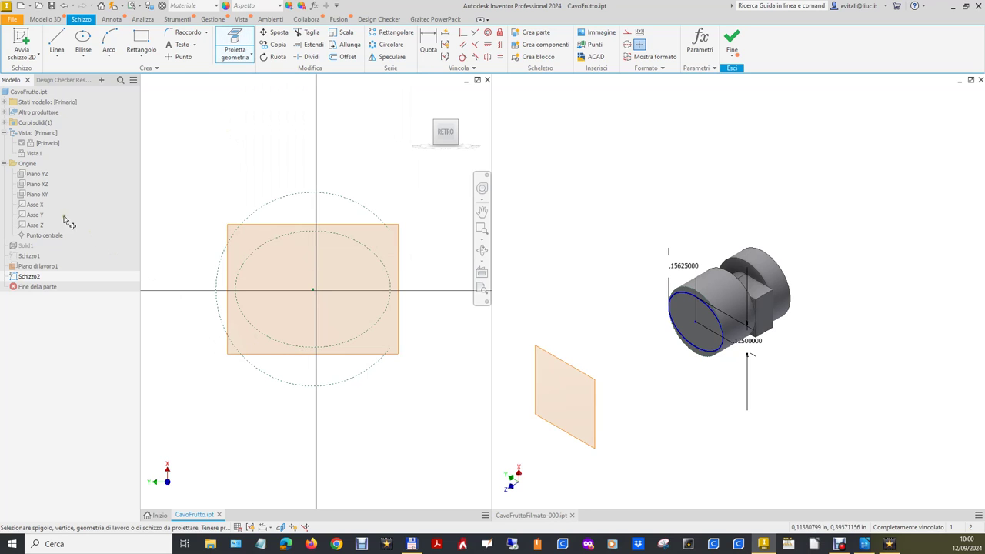
click(41, 204)
click(40, 219)
scroll(325, 301, up, 3)
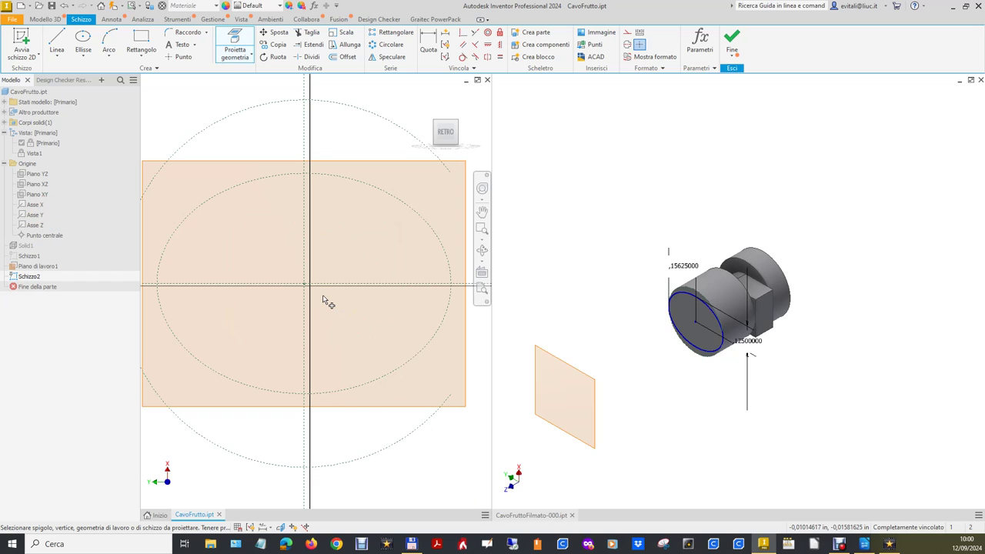
scroll(311, 289, up, 3)
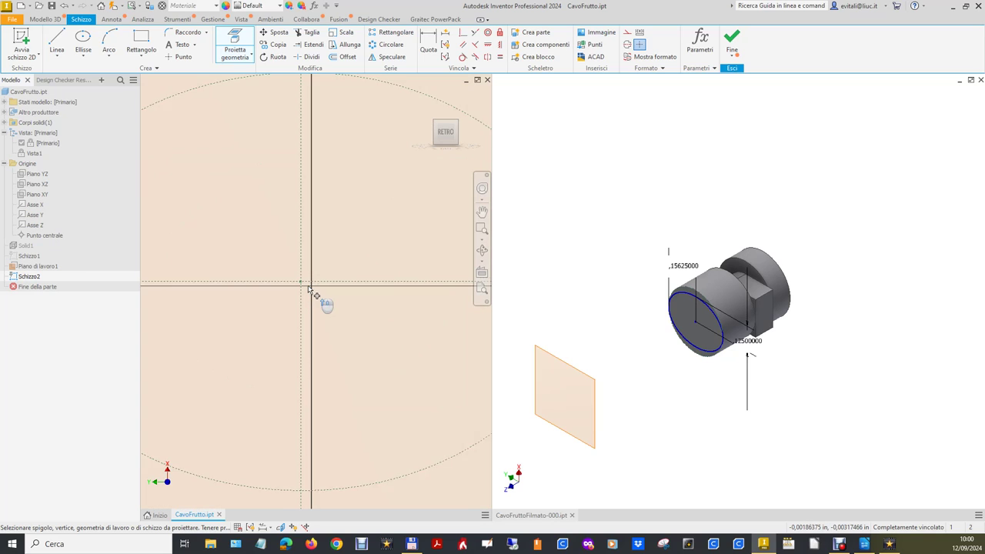
scroll(309, 290, up, 3)
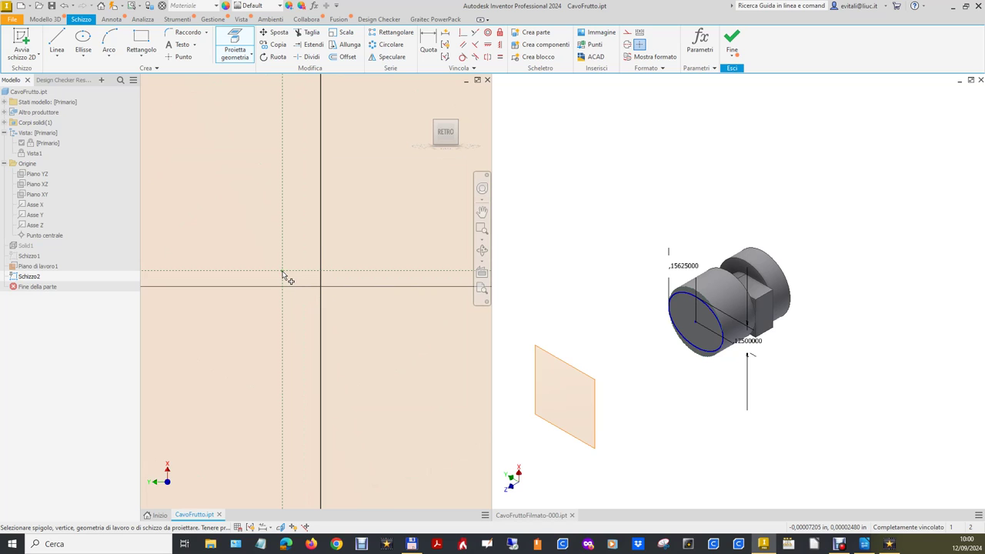
scroll(283, 276, down, 3)
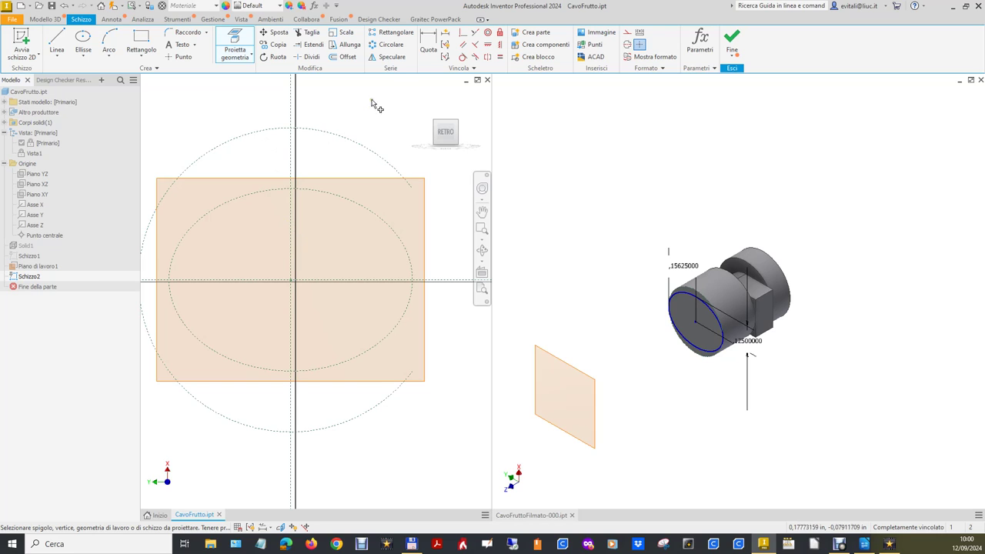
key(d)
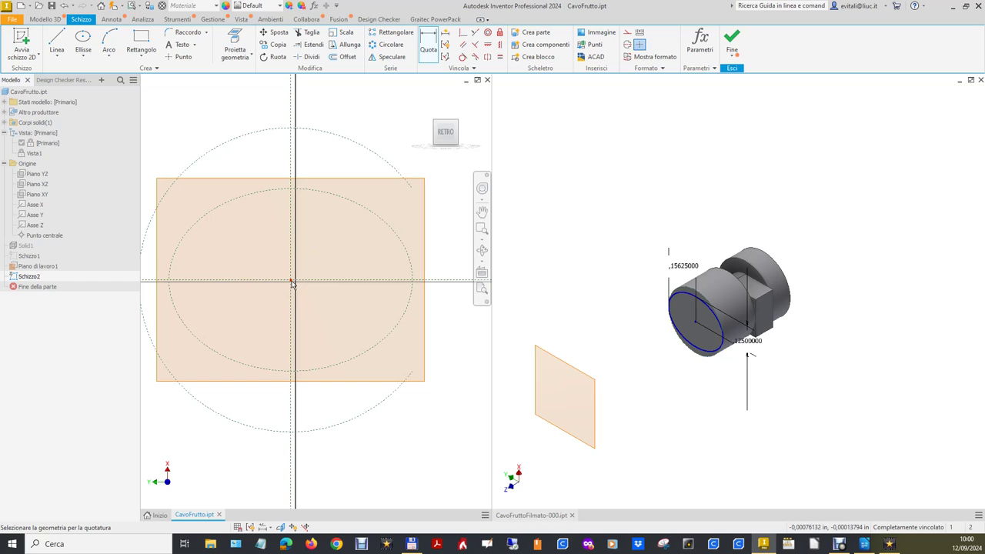
- Add a driven 0,125 horizontal dimension from the ellipse's left end to the vertical axis
click(170, 280)
click(208, 111)
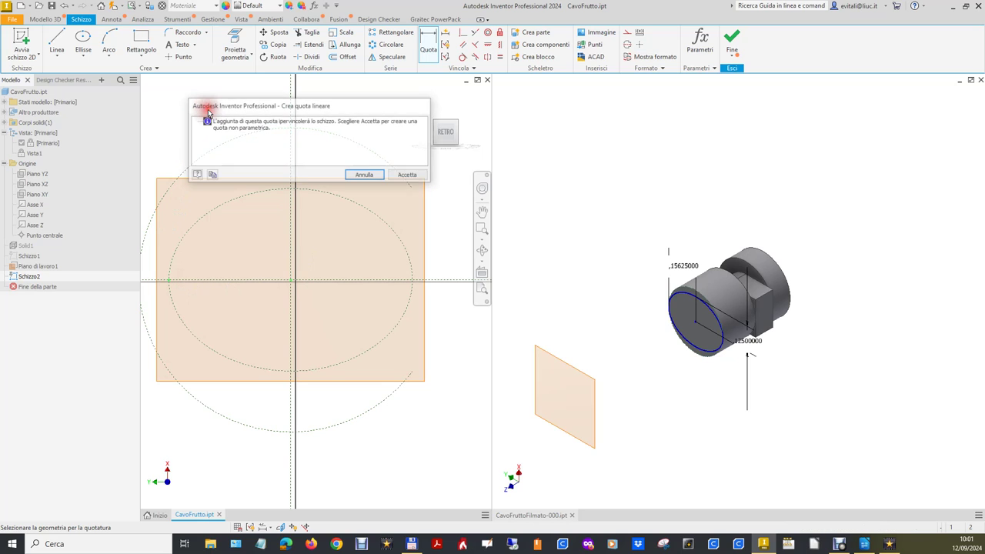
click(406, 175)
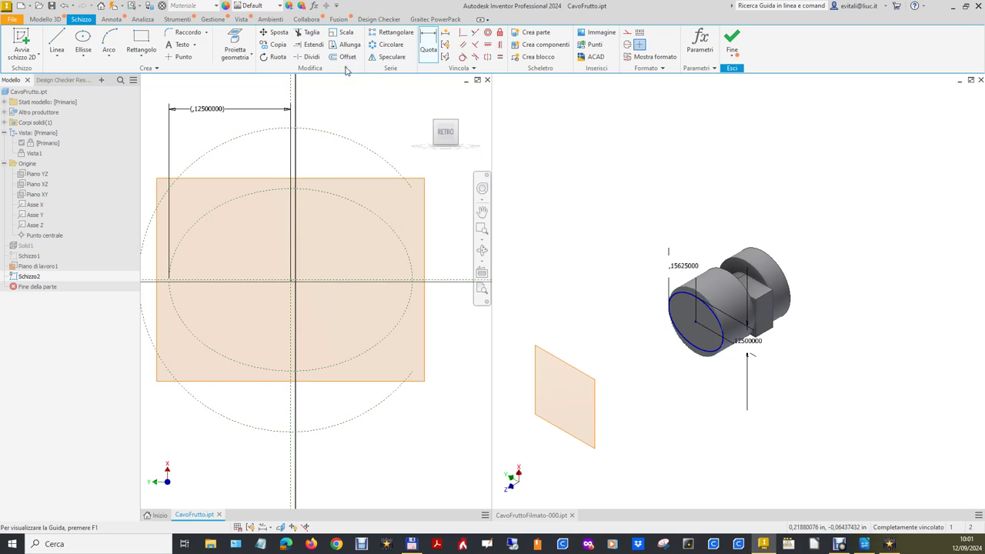
- Place a point at the ellipse's top and constrain it coincident to the ellipse and vertical axis
click(185, 57)
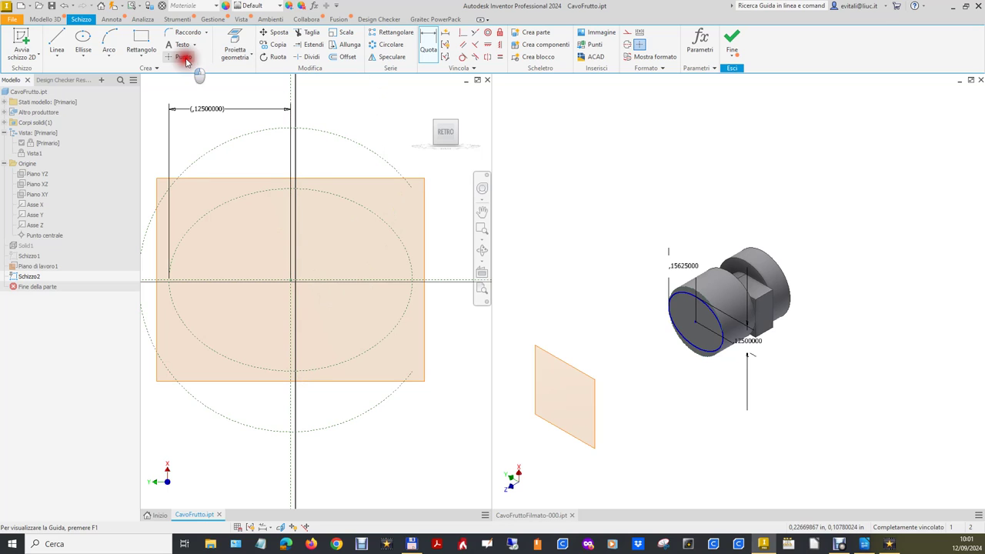
click(308, 185)
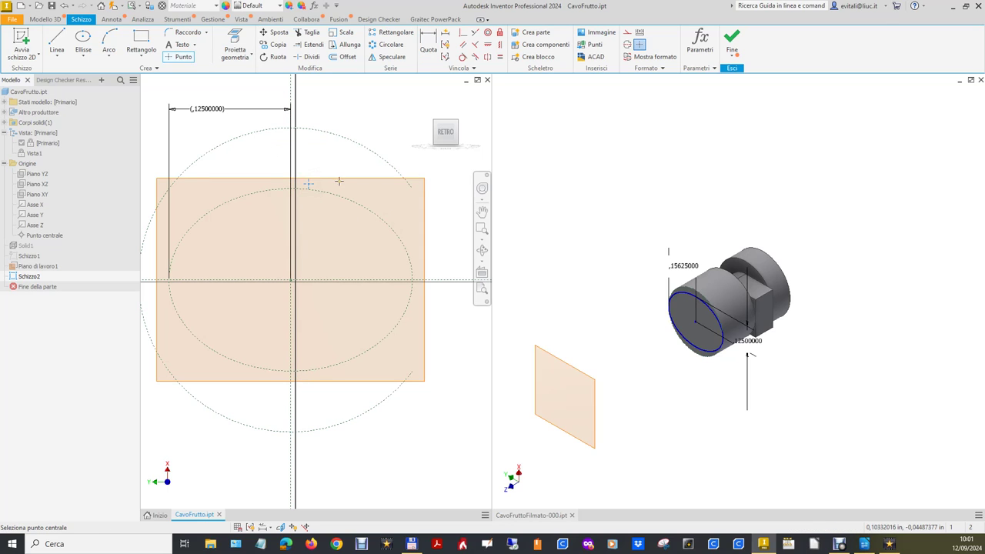
click(463, 32)
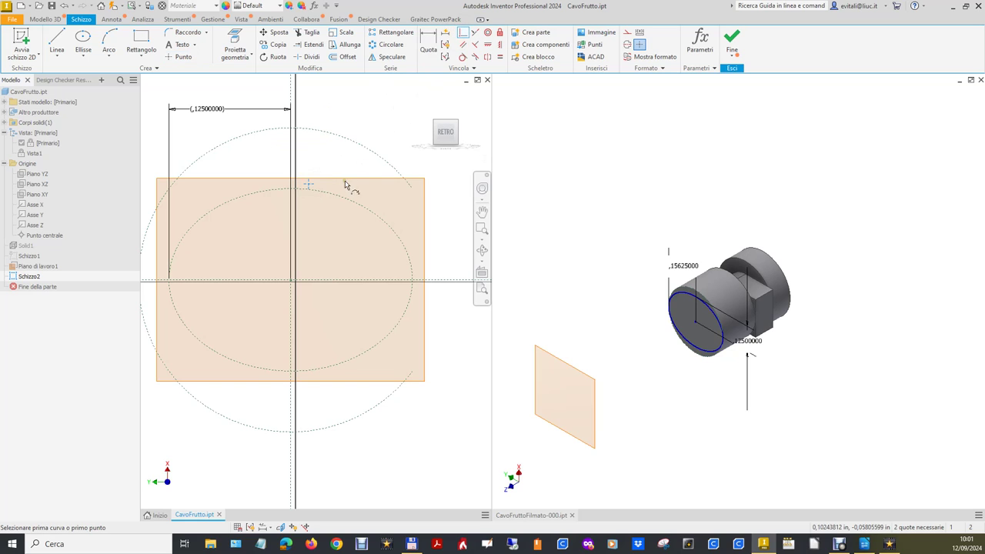
click(318, 191)
click(316, 191)
click(308, 189)
click(290, 294)
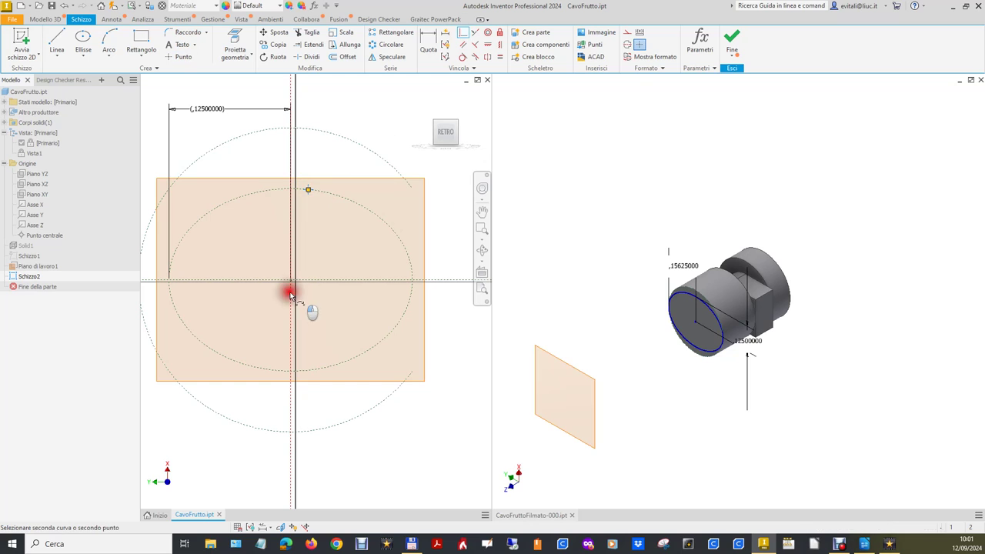
click(307, 190)
- Add a driven vertical dimension of 0,09375664 from the sketch centre to the top point
click(432, 49)
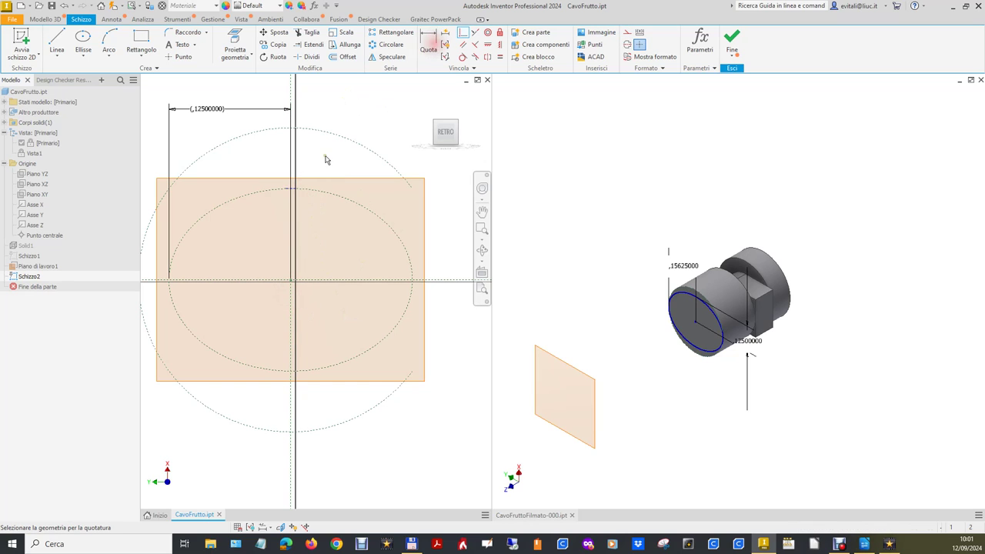
click(299, 287)
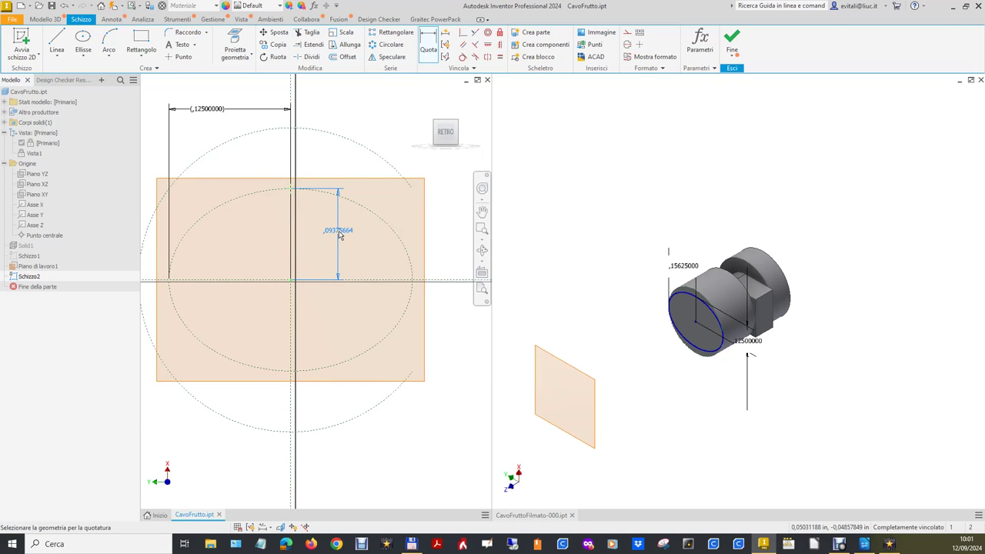
click(339, 234)
click(375, 177)
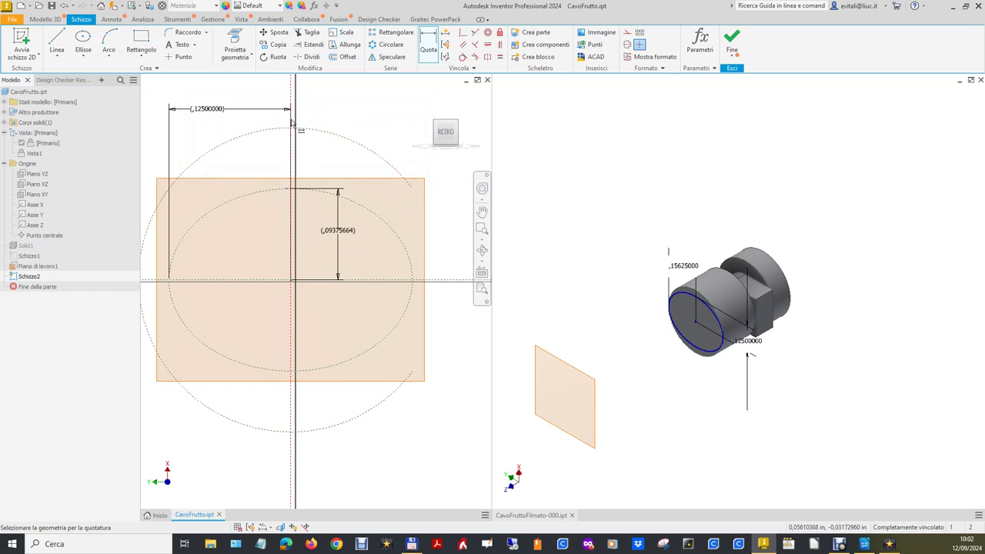
click(181, 56)
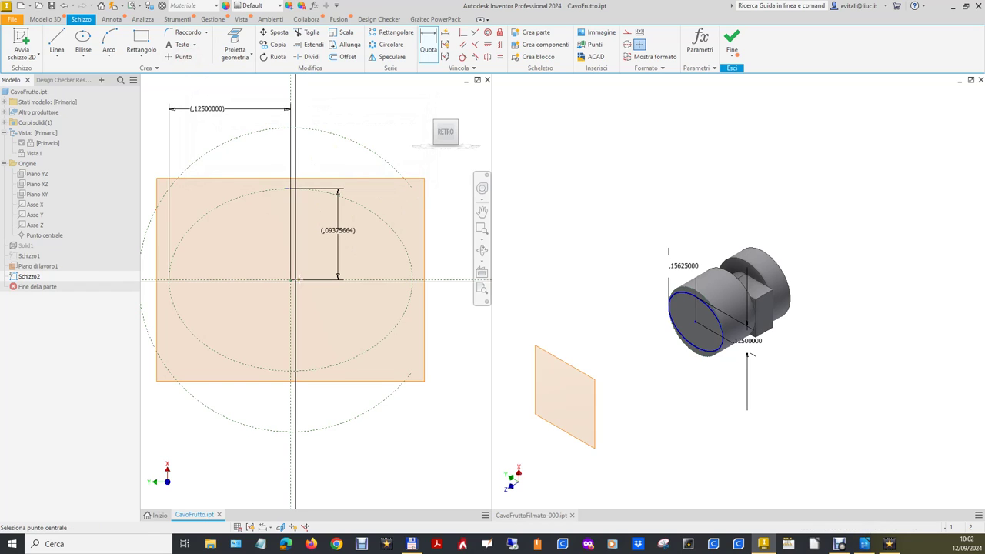
- Place a point at the ellipse's bottom and constrain it coincident to the ellipse and vertical axis
click(313, 356)
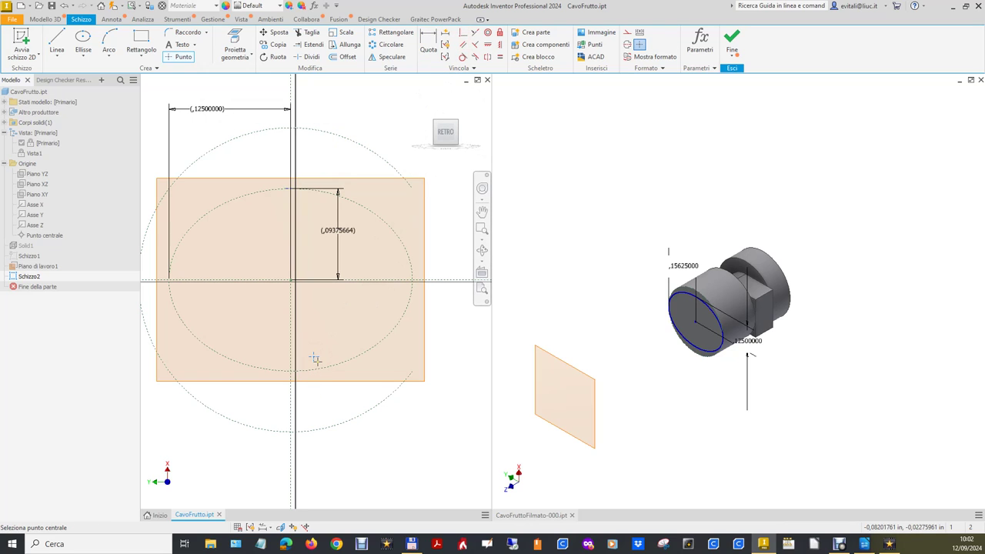
key(Escape)
click(462, 33)
click(311, 360)
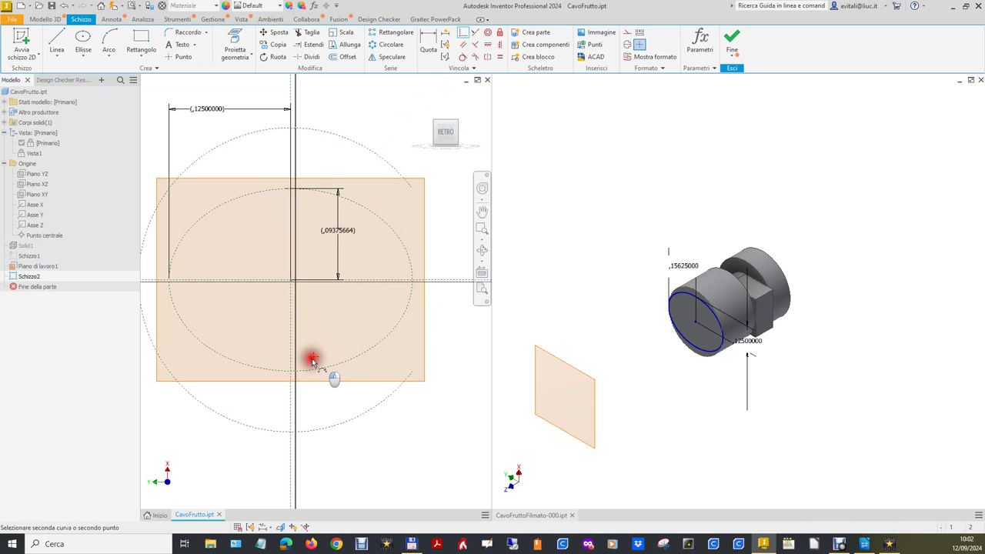
click(313, 368)
click(315, 371)
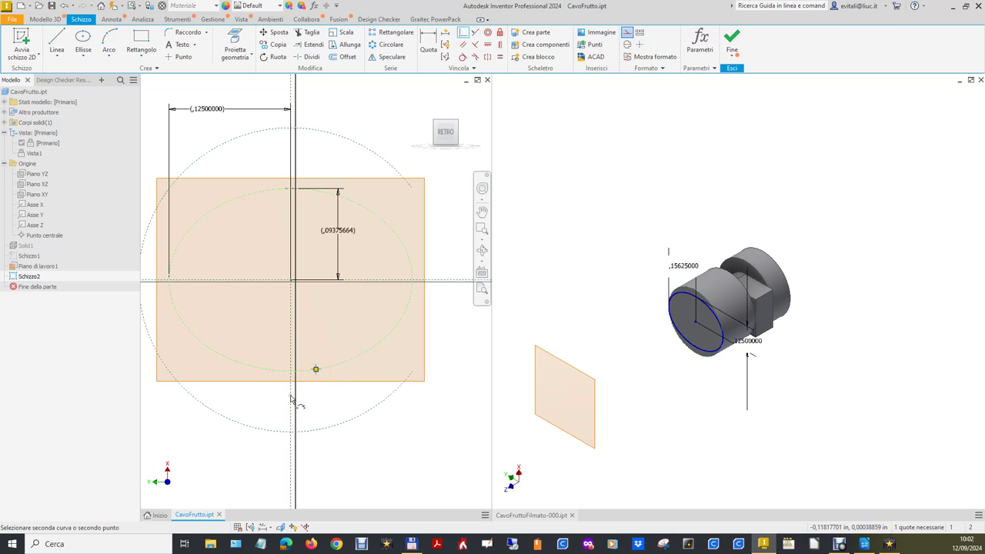
key(Escape)
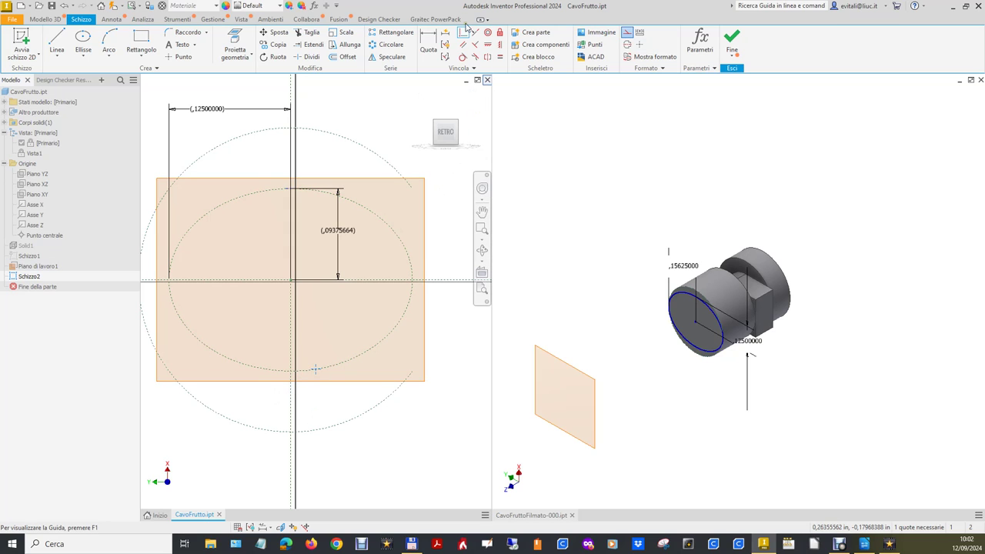
click(463, 32)
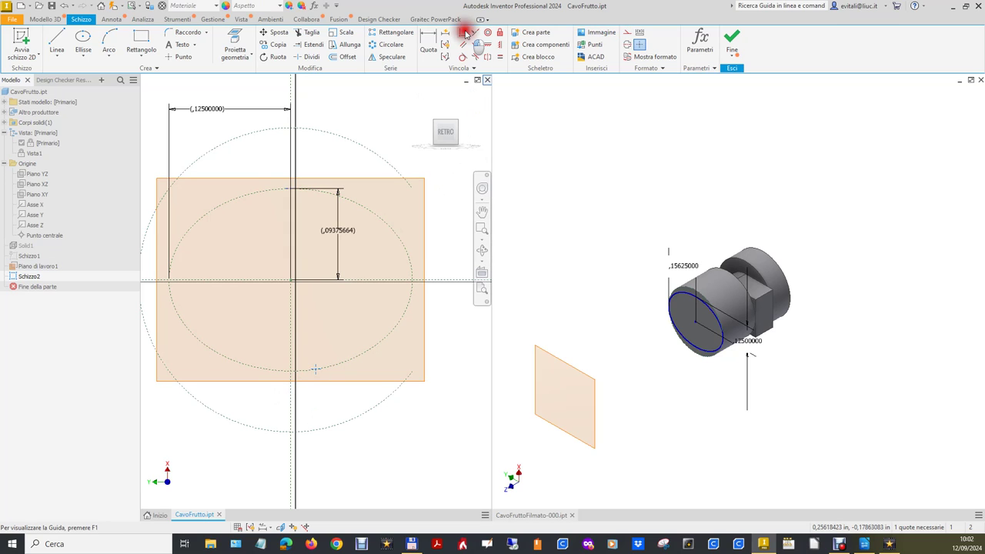
click(316, 370)
click(295, 429)
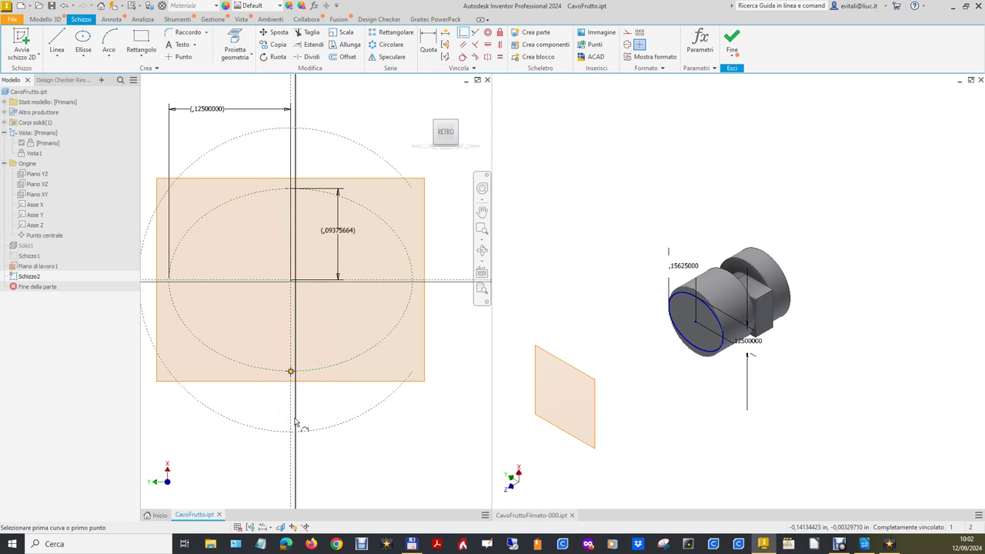
- Add a driven vertical dimension of 0,09371490 from the bottom point to the sketch centre
click(427, 37)
click(290, 371)
click(289, 284)
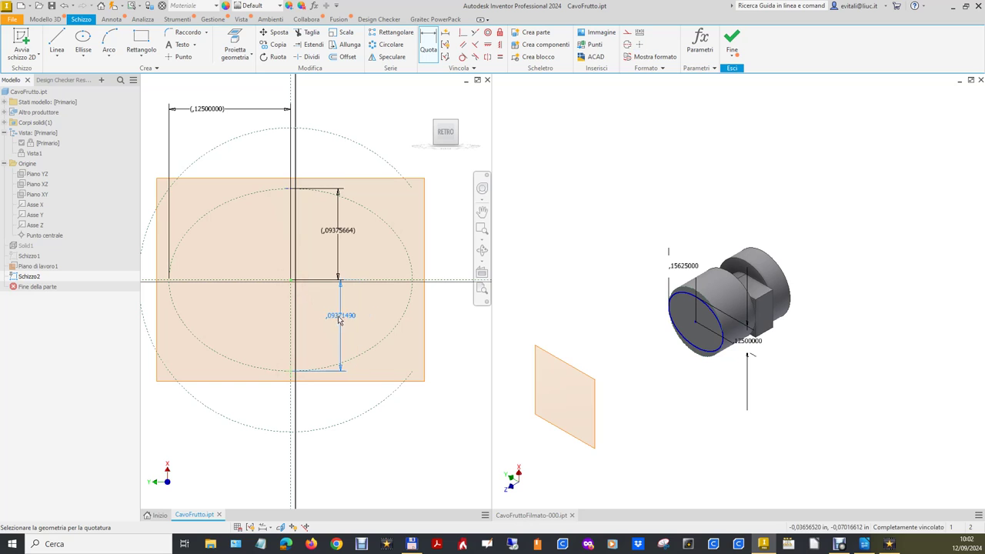
click(350, 355)
click(400, 175)
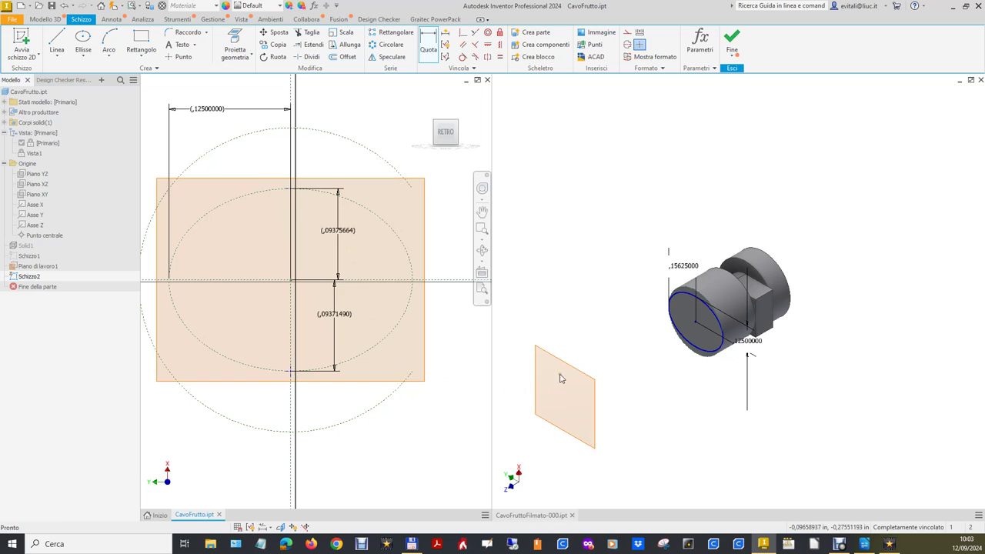
- Make CavoFruttoFilmato-000.ipt active and bring up the circle and ellipse sketch shapes
click(600, 347)
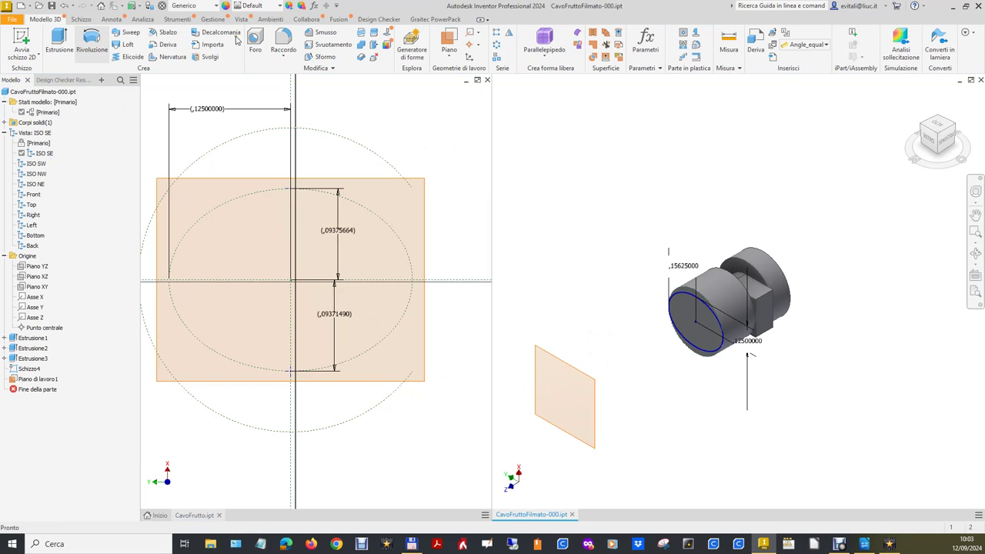
click(81, 19)
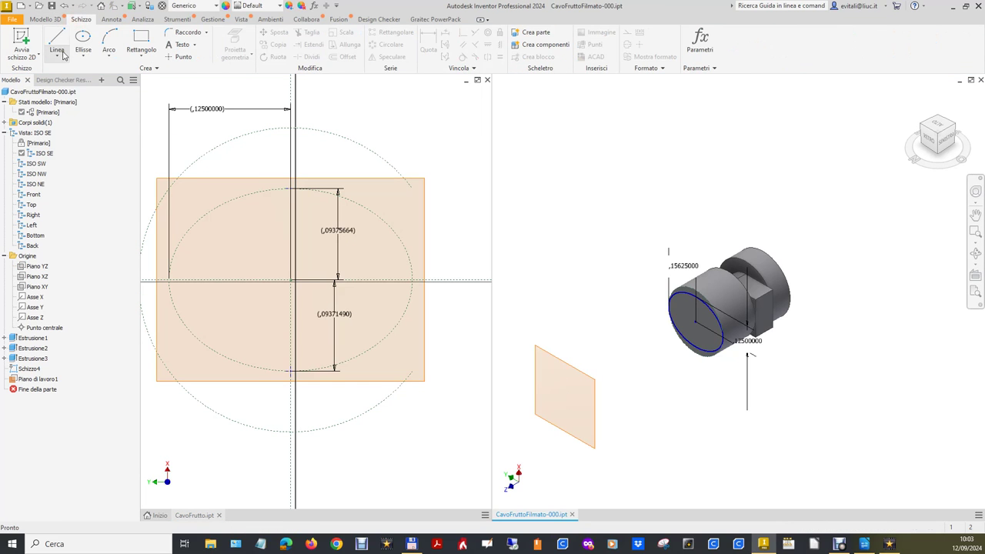
click(85, 60)
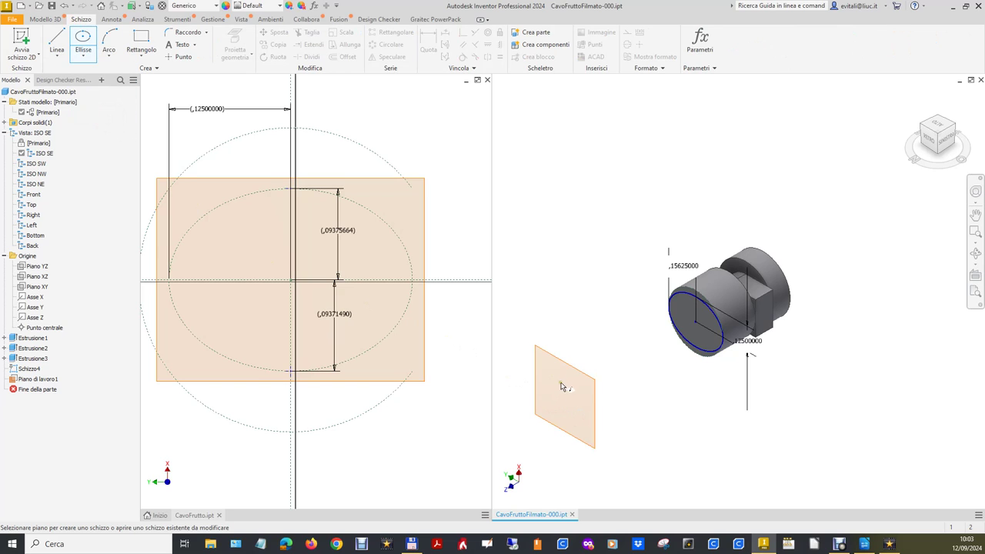
- Start a sketch on Piano di lavoro1 and draw an ellipse centred at the origin
click(569, 373)
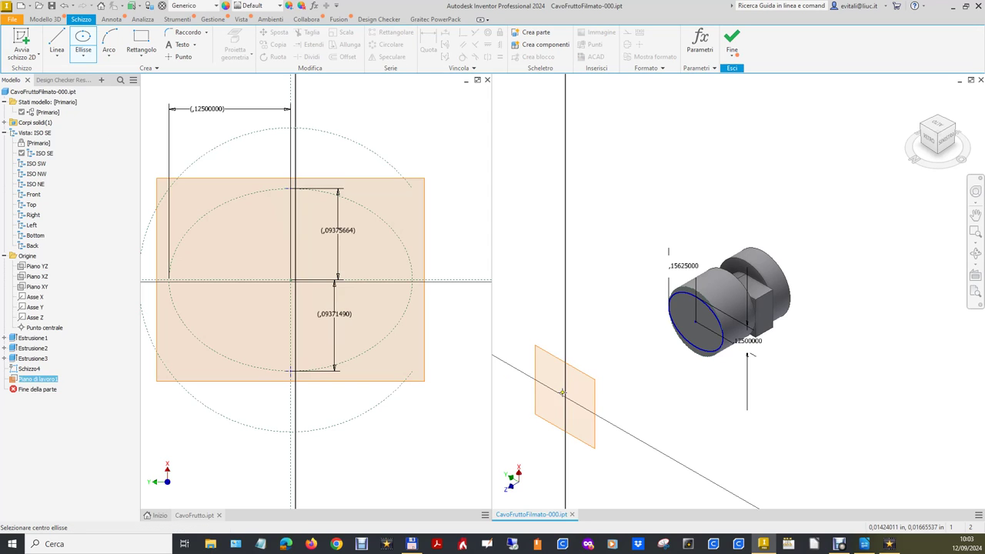
click(562, 392)
click(590, 406)
click(583, 389)
right_click(583, 389)
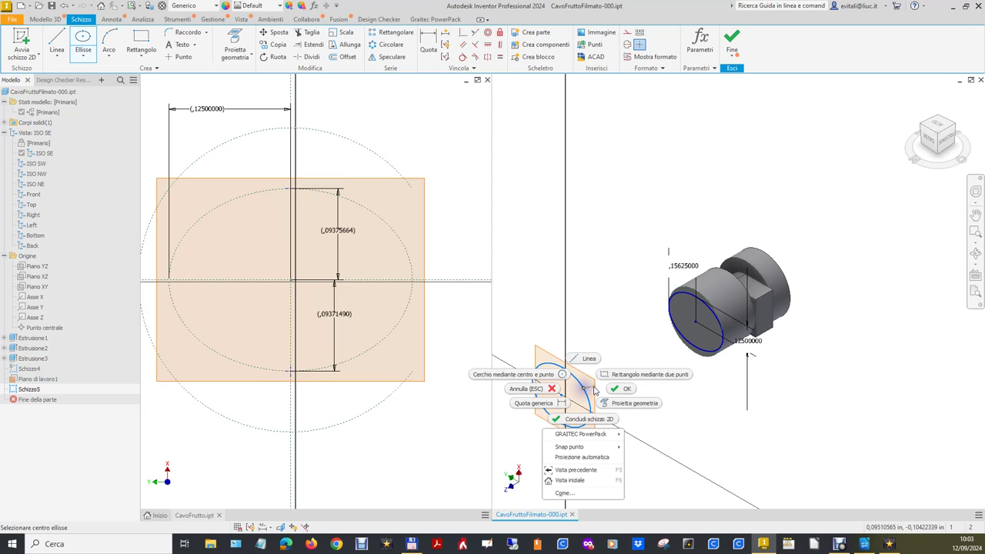
click(610, 394)
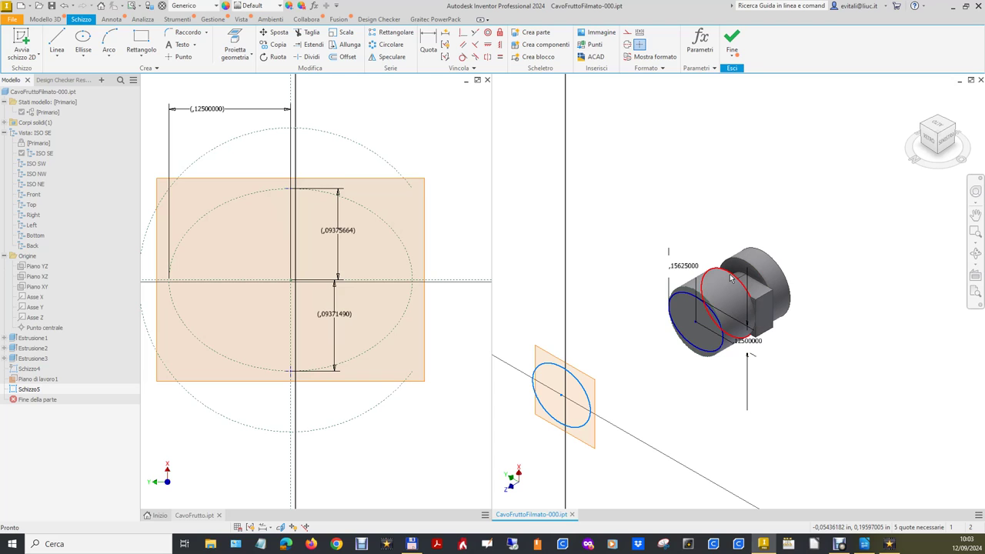
- Project the part's circular end edge into the new sketch
click(235, 46)
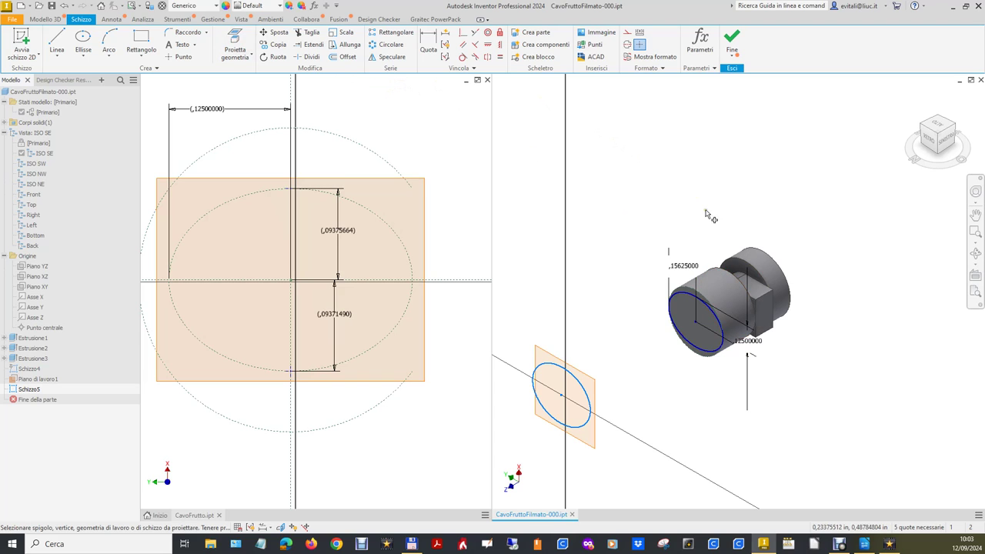
click(732, 279)
key(Escape)
- Constrain the ellipse centre coincident to the sketch origin and align its axis with the sketch axes
click(463, 32)
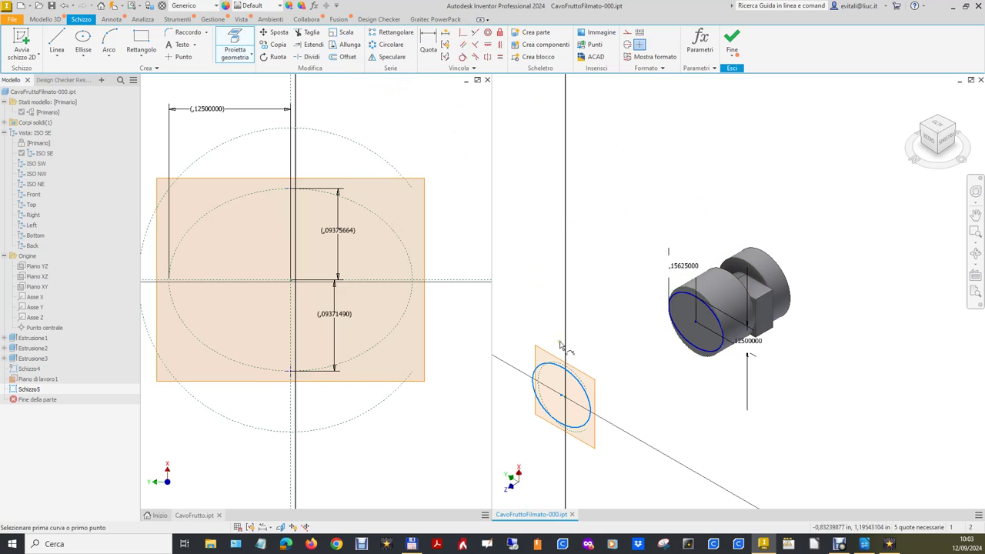
scroll(561, 398, up, 2)
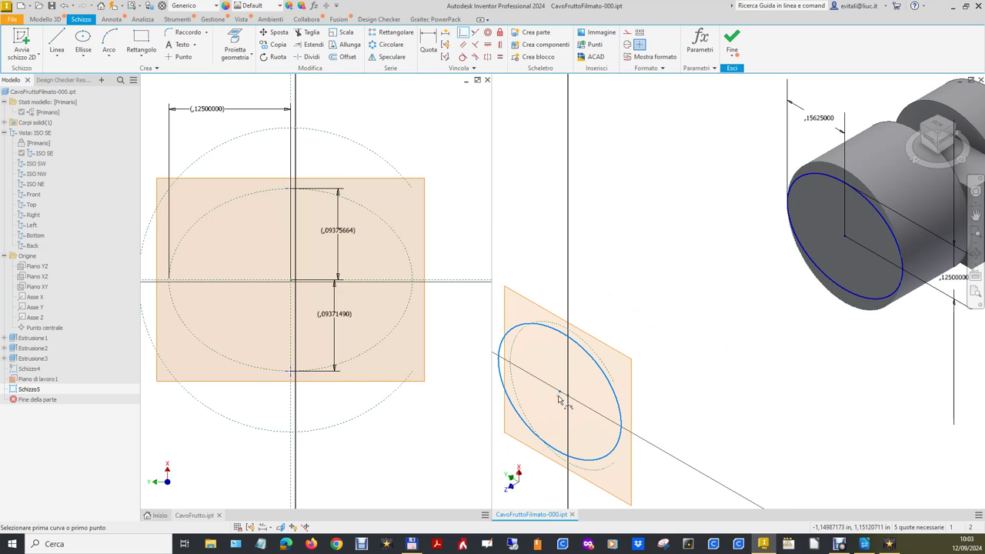
click(561, 394)
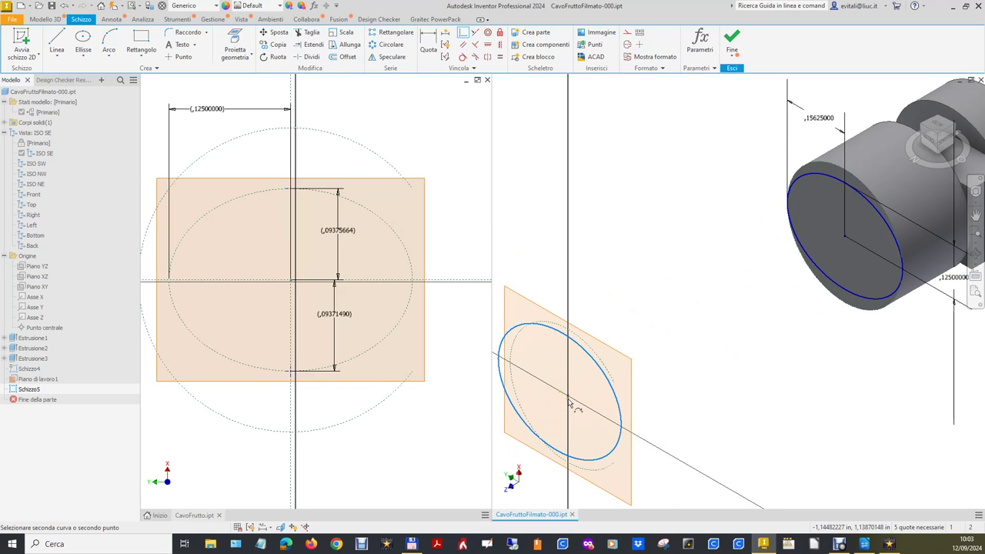
click(567, 397)
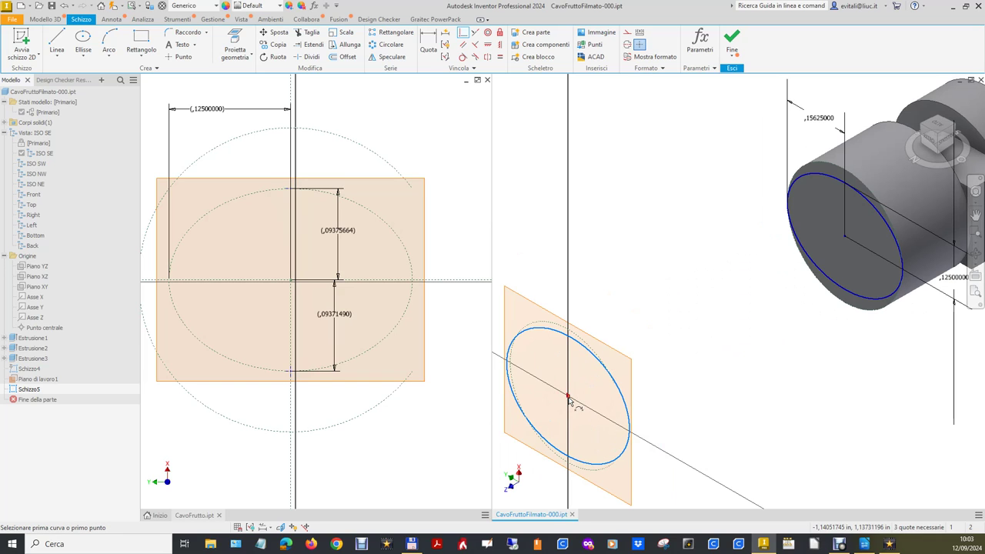
click(488, 46)
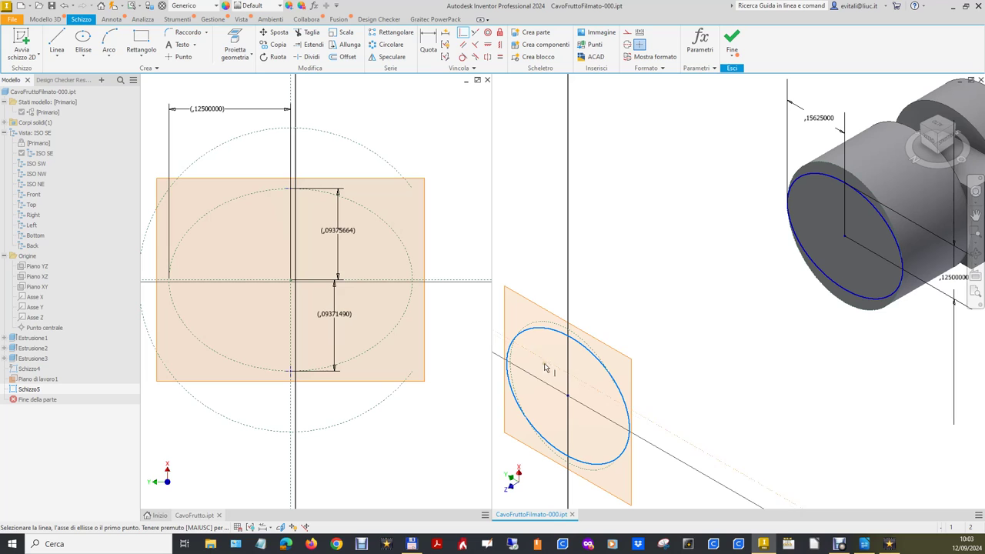
click(515, 401)
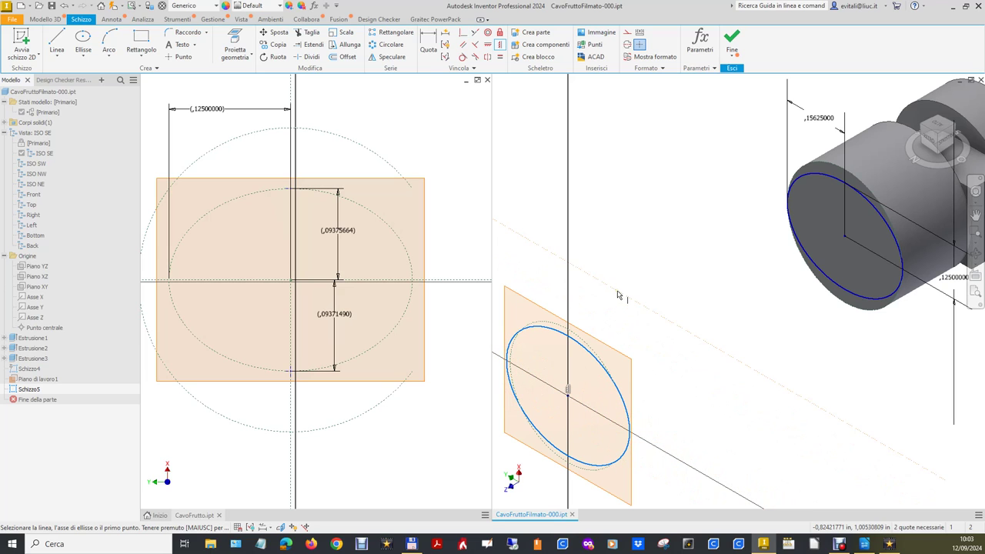
- Dimension the ellipse's first axis at 0.125 in
click(428, 44)
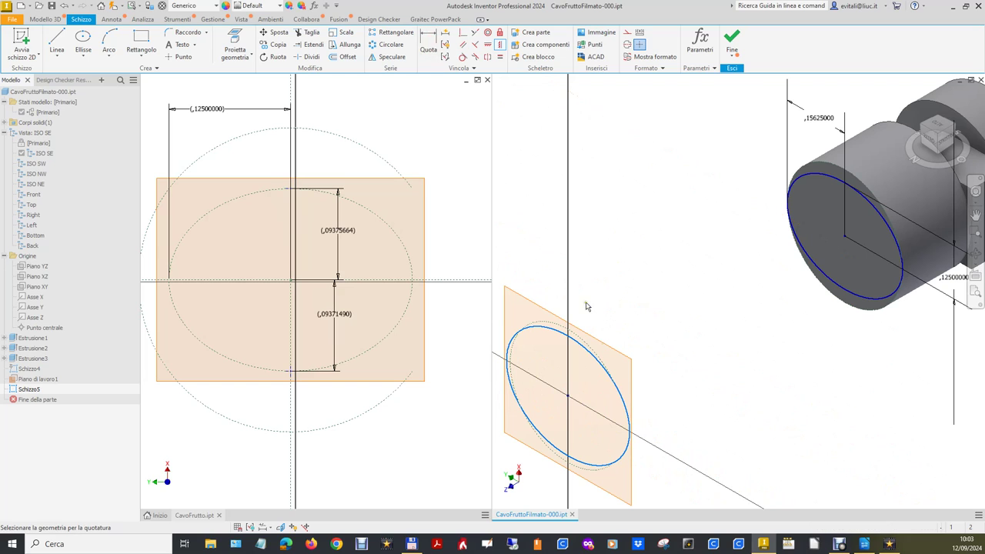
click(605, 352)
click(601, 312)
text(0.)
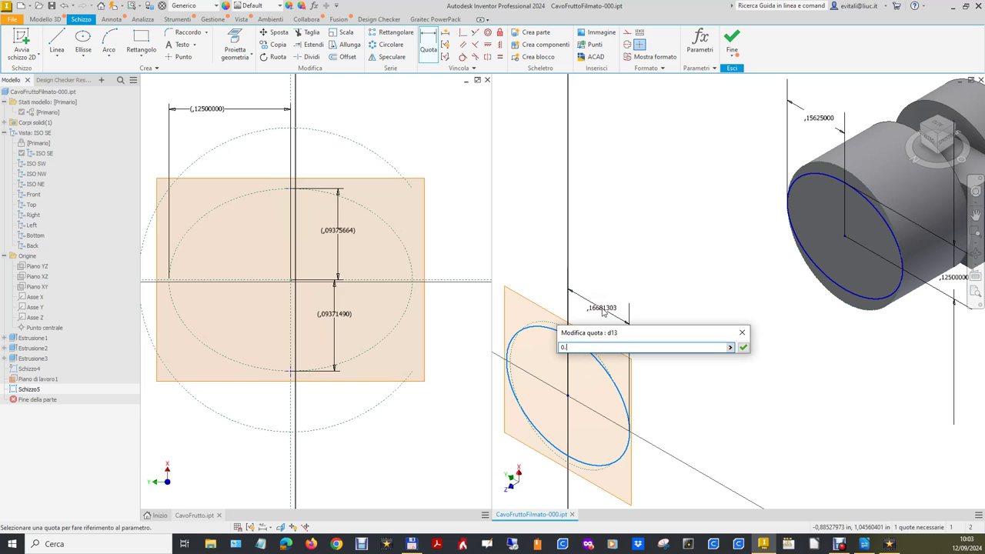
text(5)
key(Return)
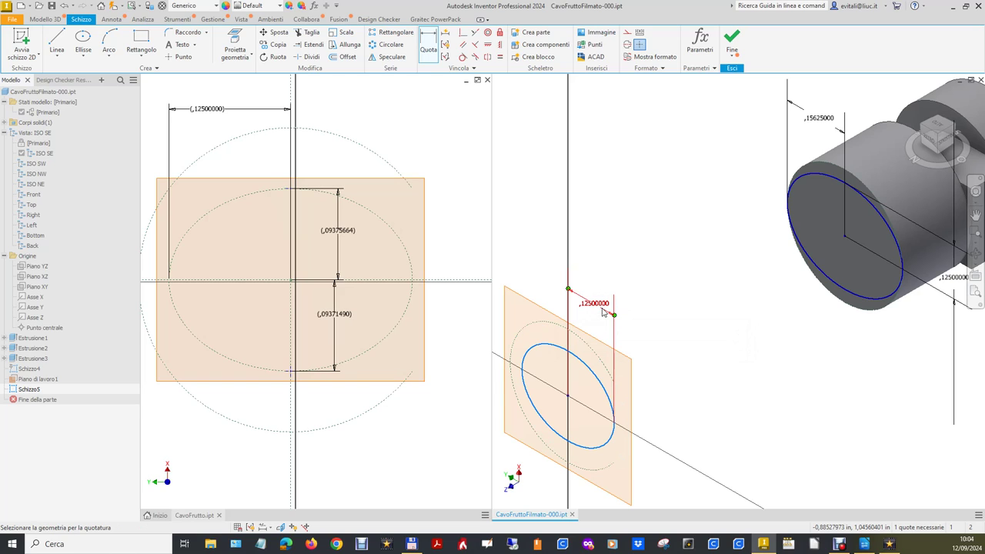
- Add the ellipse's height dimension, correct it to 0.09375 in, and finish the sketch
click(614, 402)
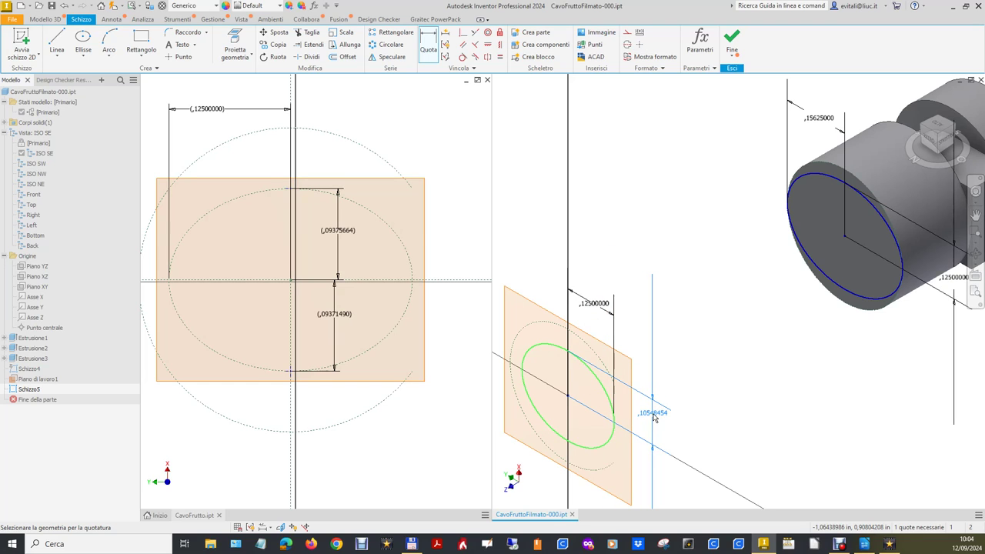
click(654, 418)
text(0,9375)
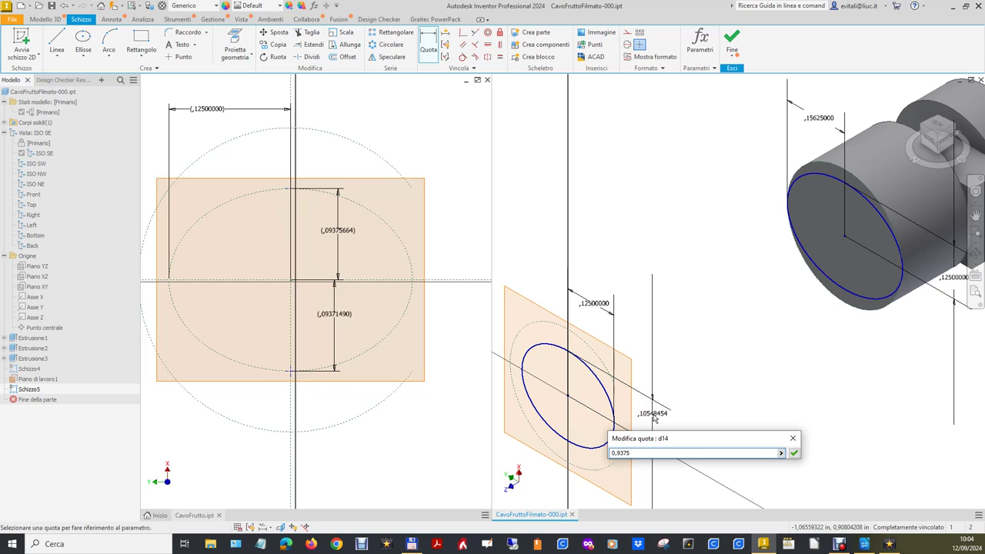
key(Return)
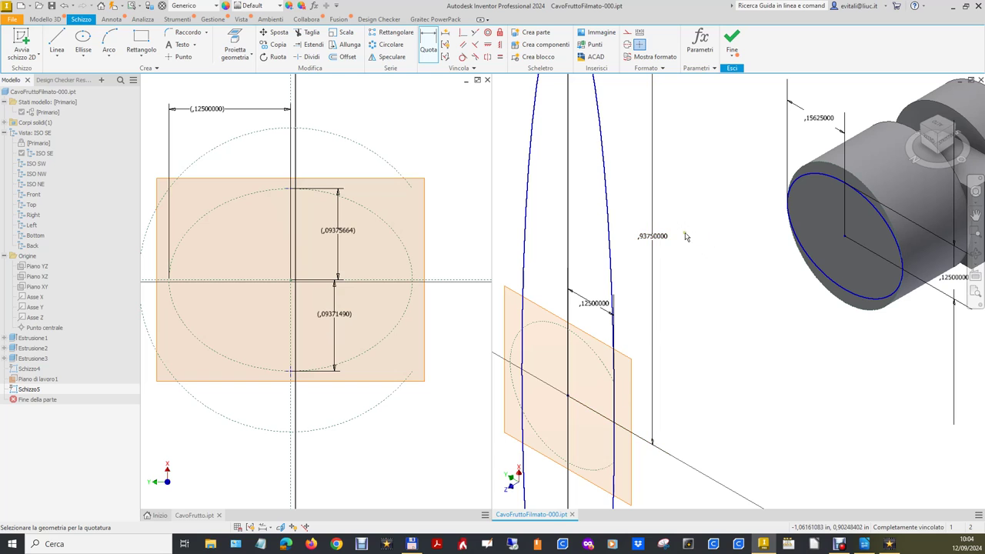
double_click(652, 237)
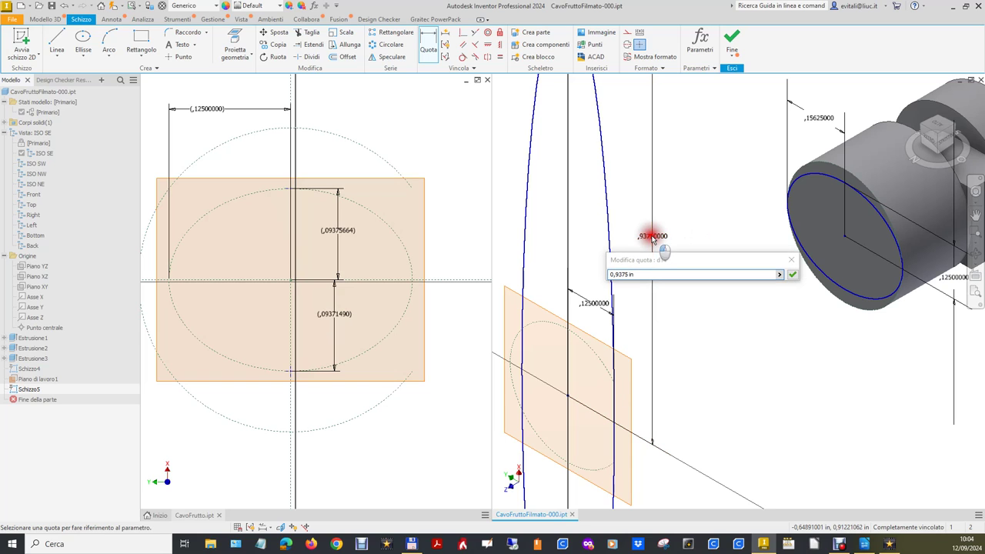
click(616, 274)
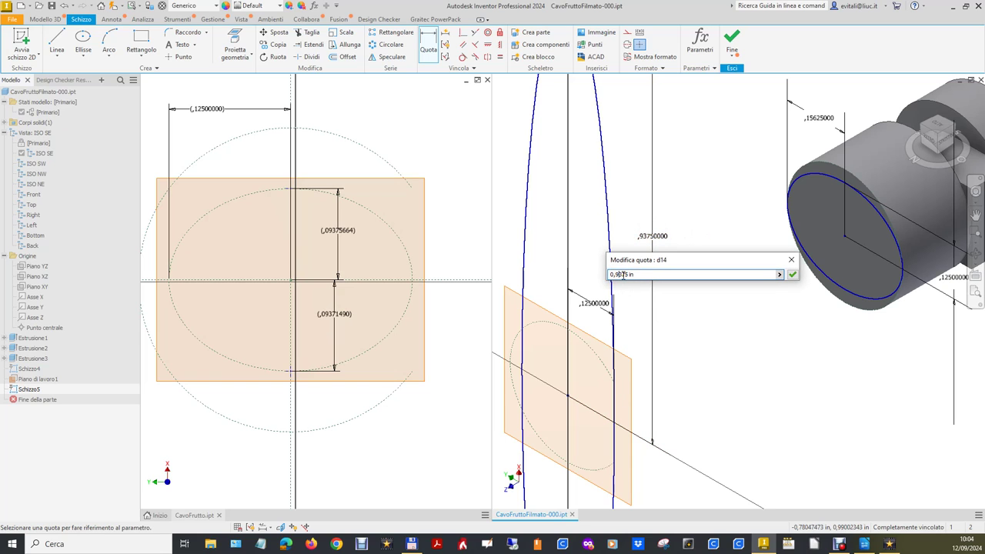
key(Return)
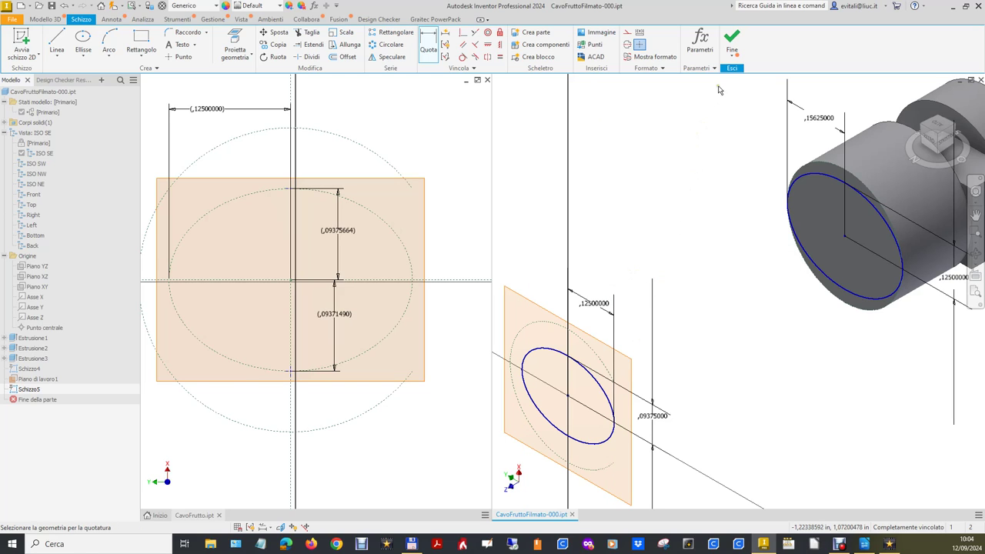
click(732, 40)
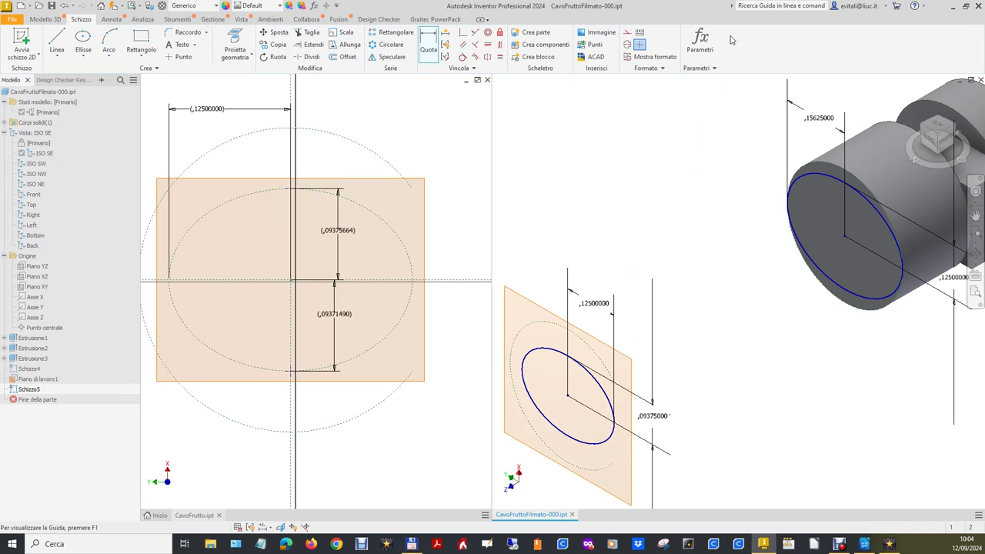
- In the CavoFrutto reference part, make the curved cable solid body visible
click(402, 429)
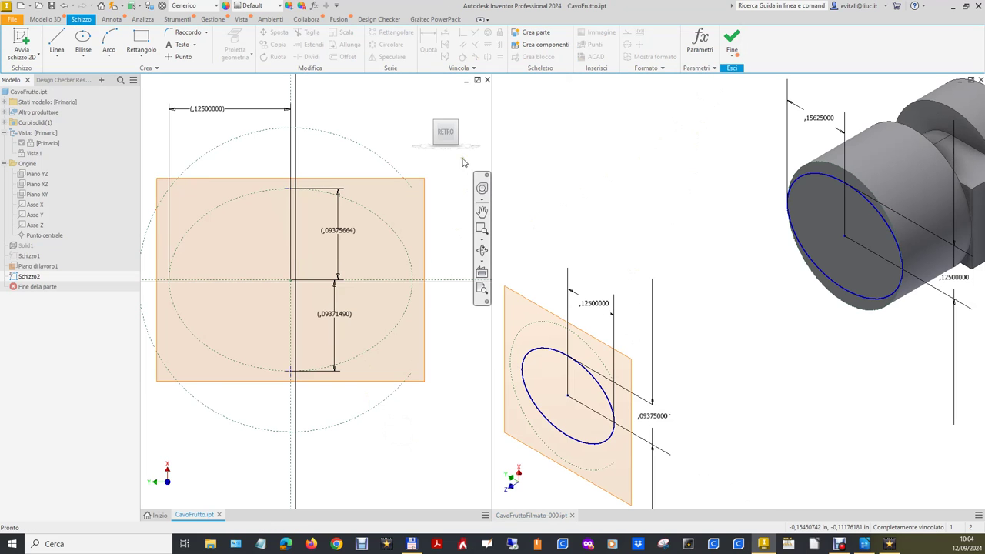
click(420, 94)
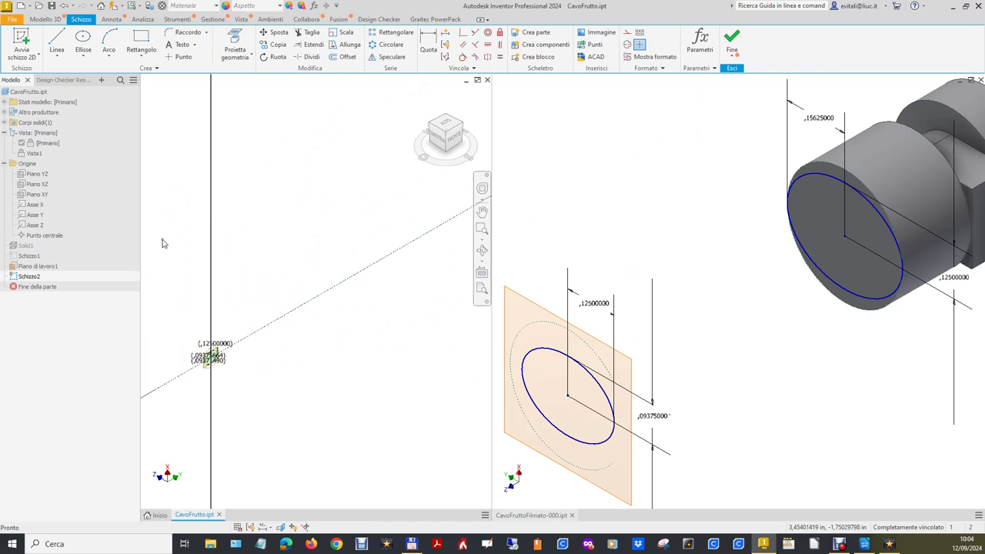
right_click(39, 122)
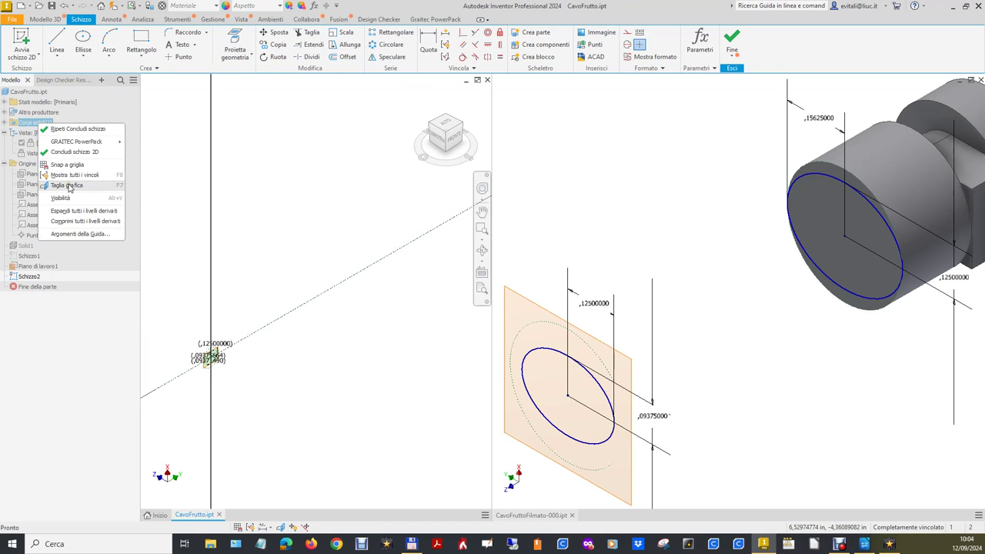
click(62, 198)
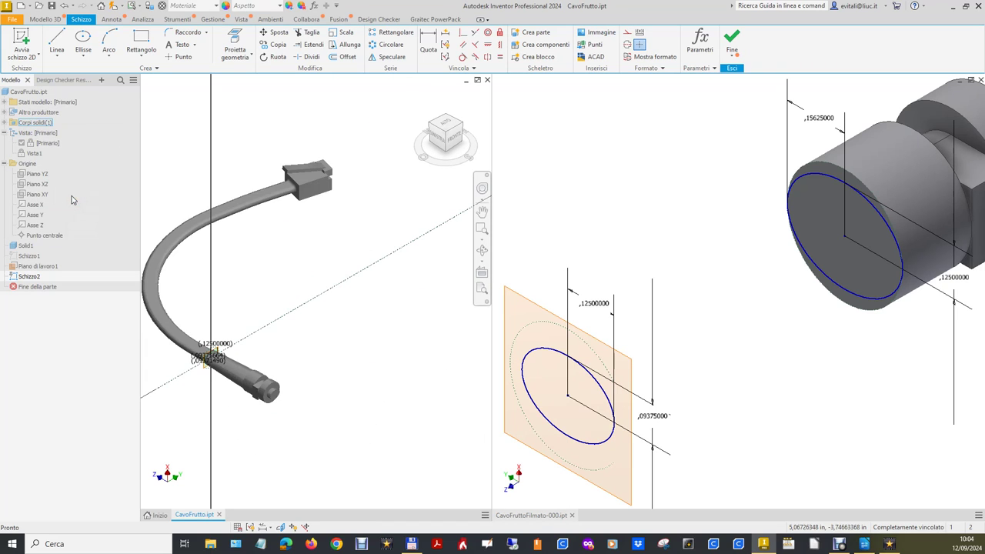
- Hide Schizzo1 and Schizzo2 in CavoFrutto, then return to CavoFruttoFilmato-000
right_click(21, 261)
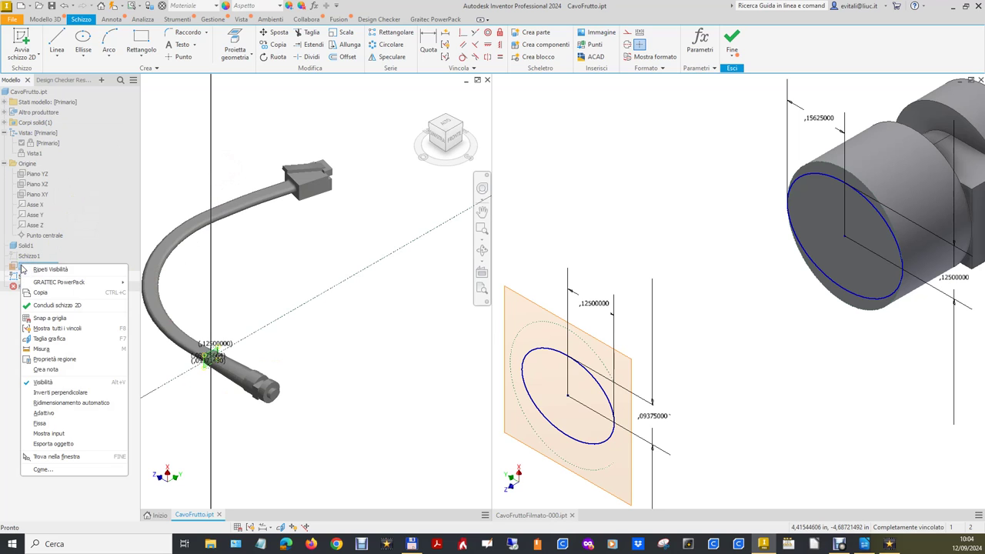
click(46, 382)
right_click(37, 279)
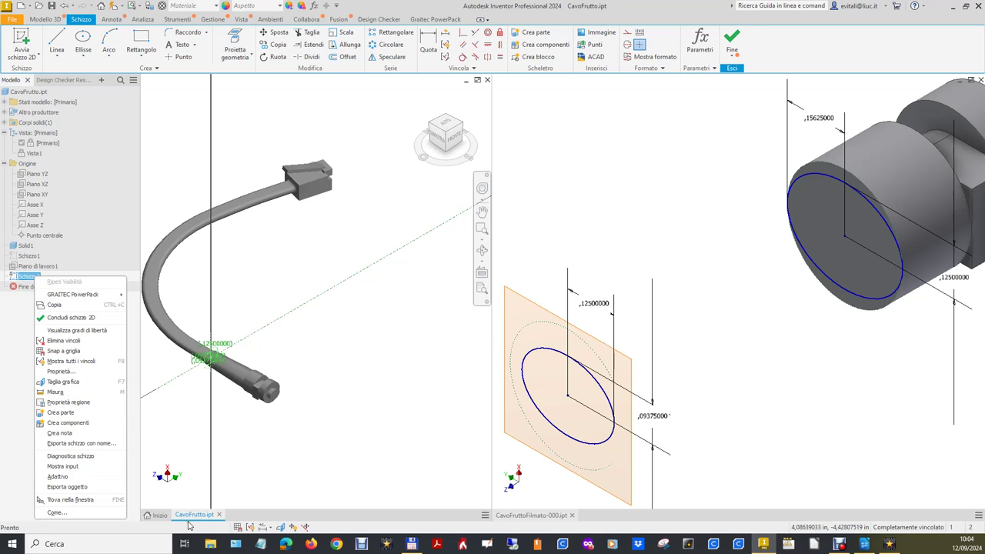
click(732, 38)
click(732, 38)
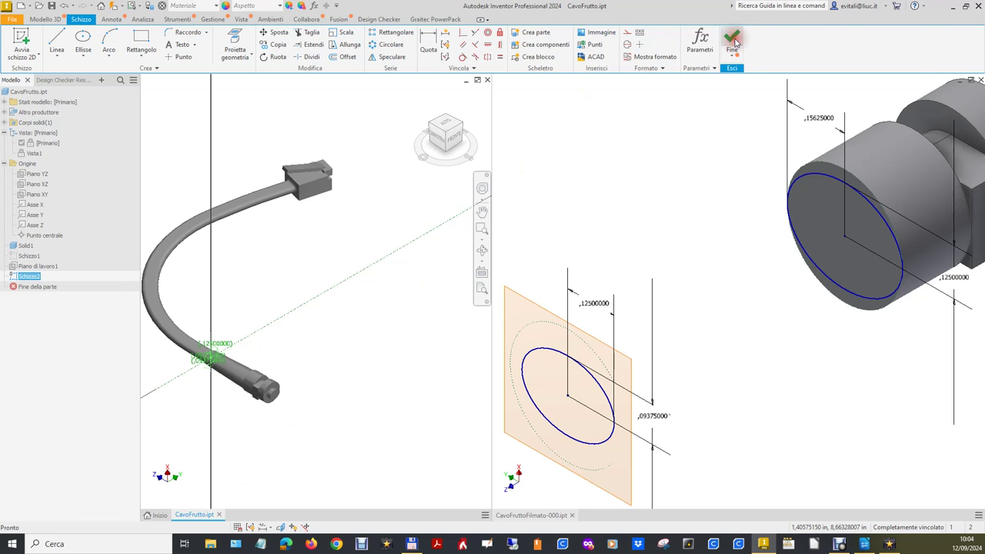
right_click(28, 276)
click(54, 423)
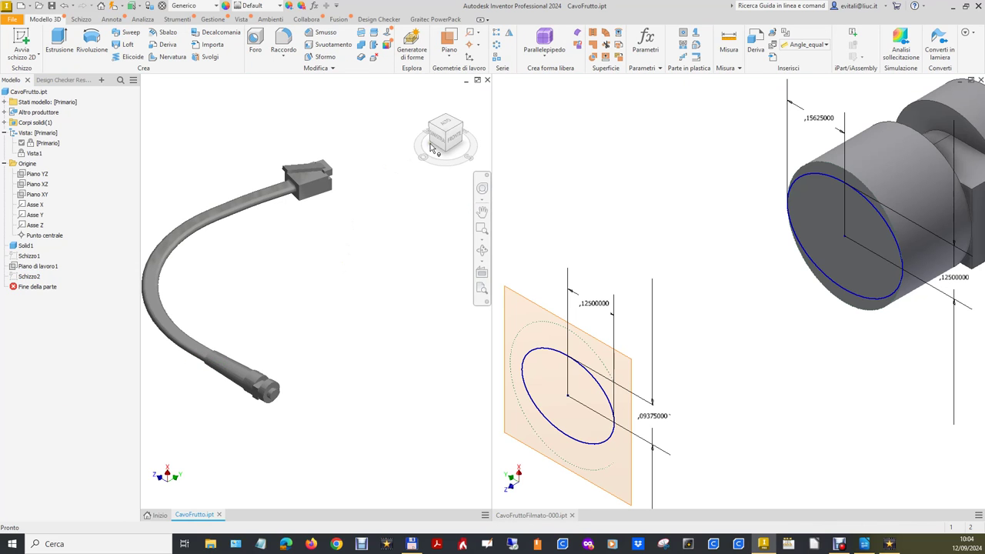
click(422, 95)
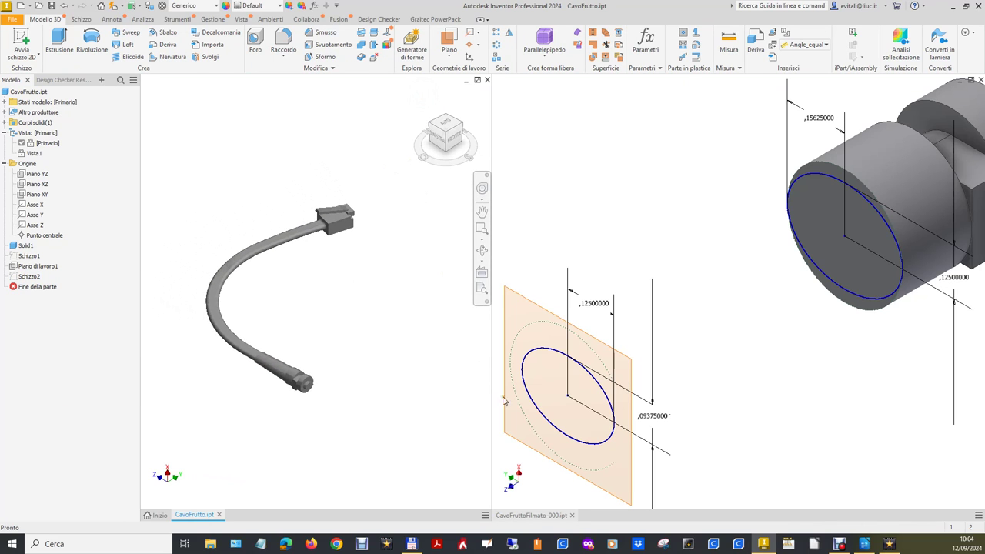
click(750, 337)
scroll(750, 337, down, 3)
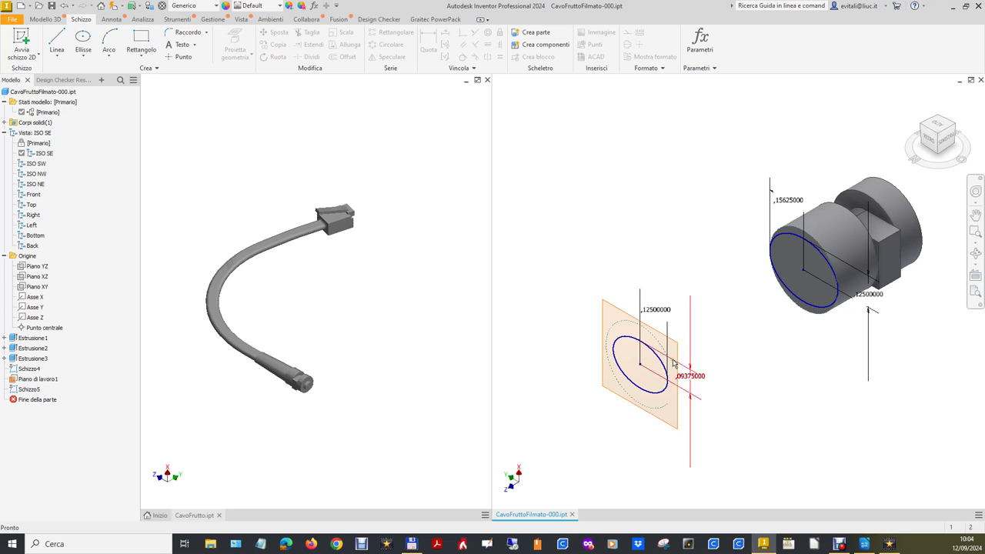
- Loft from Schizzo4 to Schizzo5 to create the tapered Loft1, then hide Piano di lavoro1
double_click(29, 369)
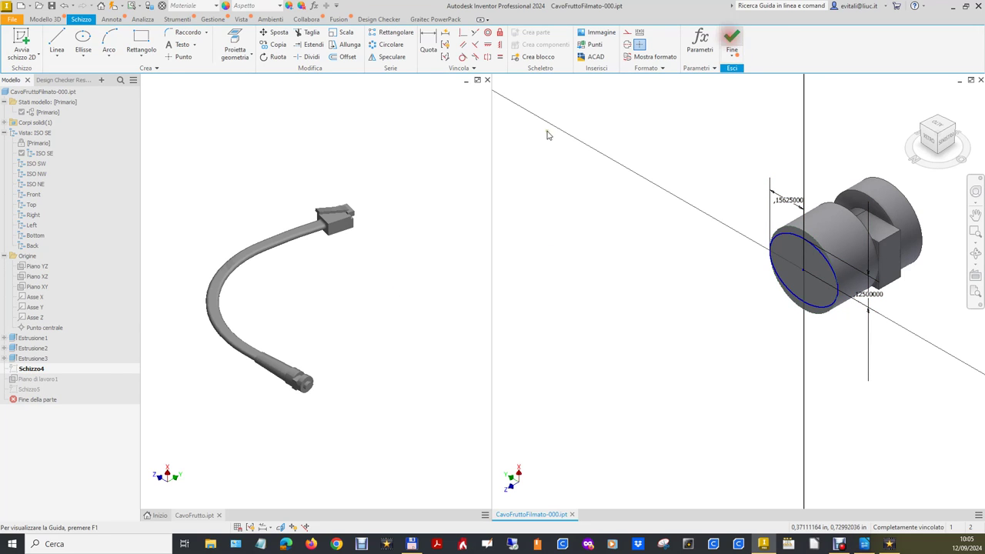
double_click(29, 389)
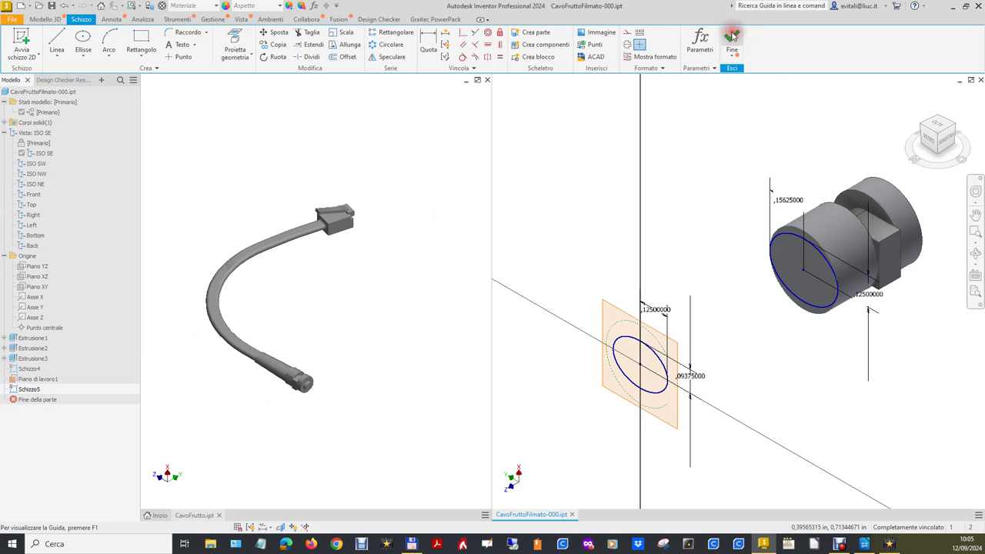
click(733, 35)
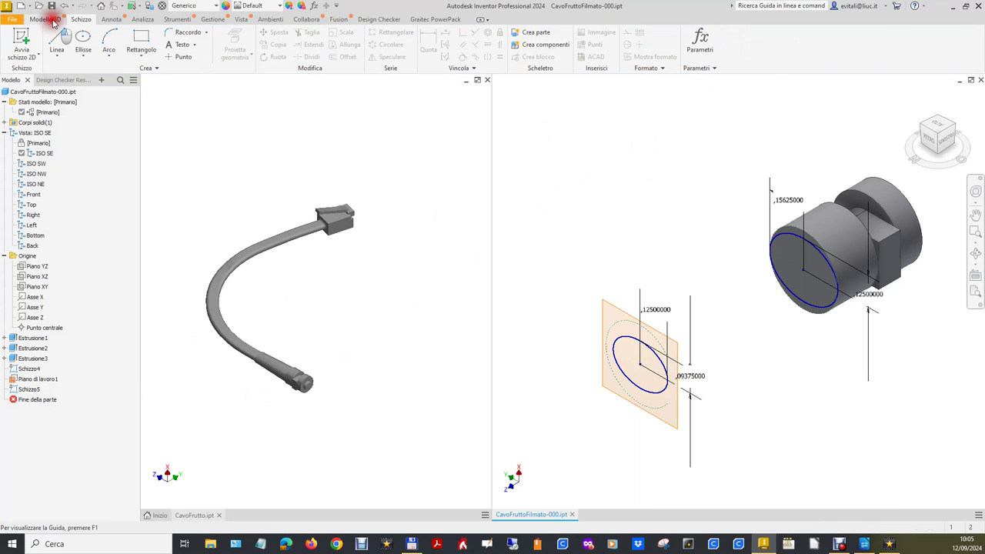
click(54, 21)
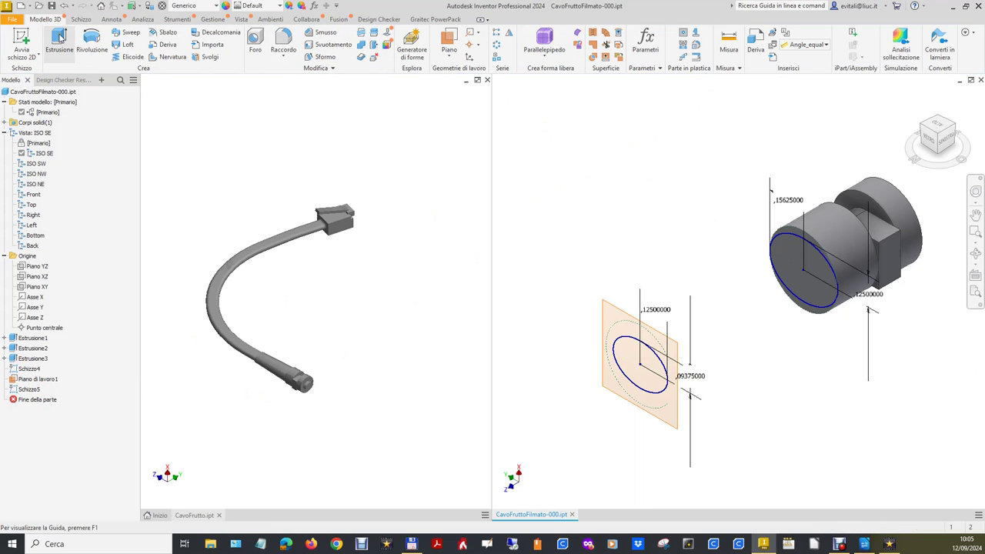
click(119, 47)
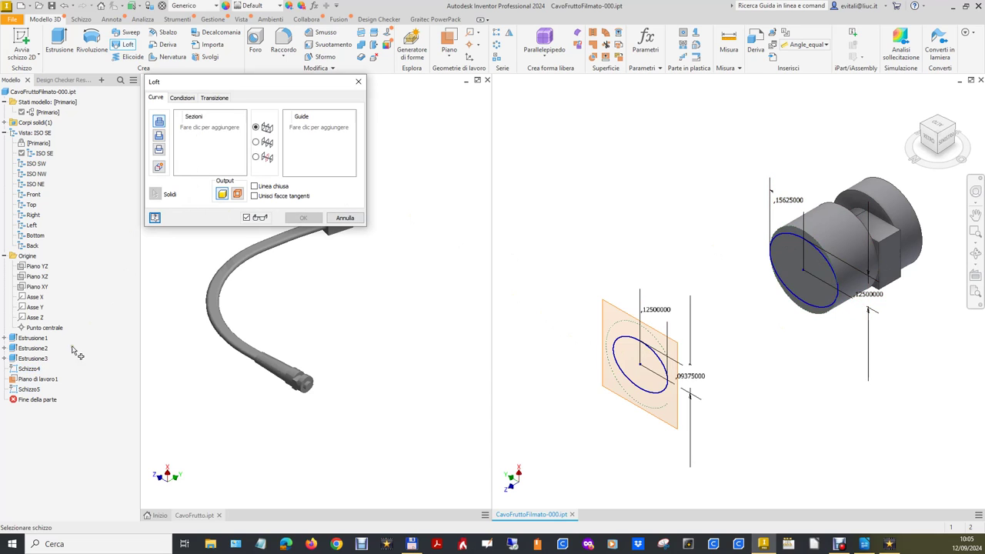
click(29, 369)
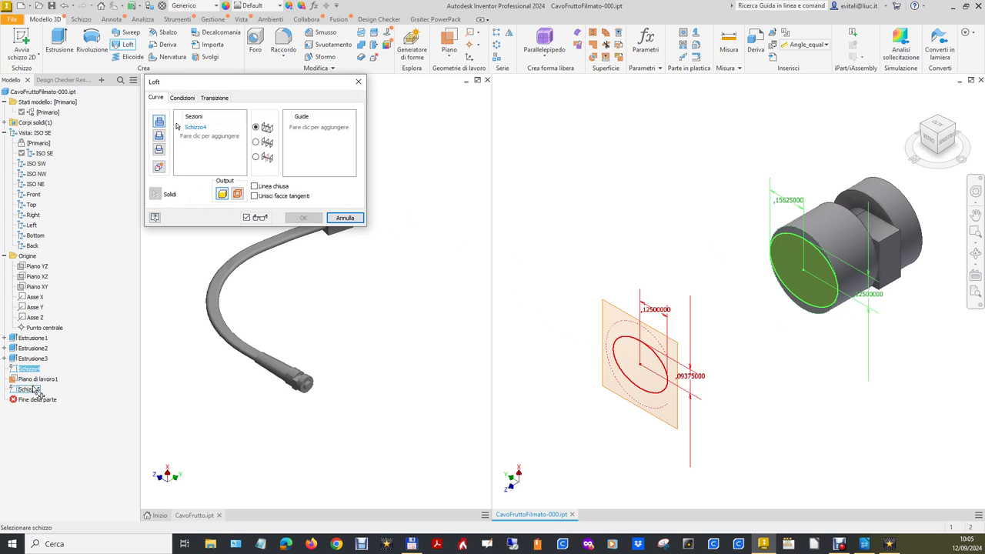
click(29, 389)
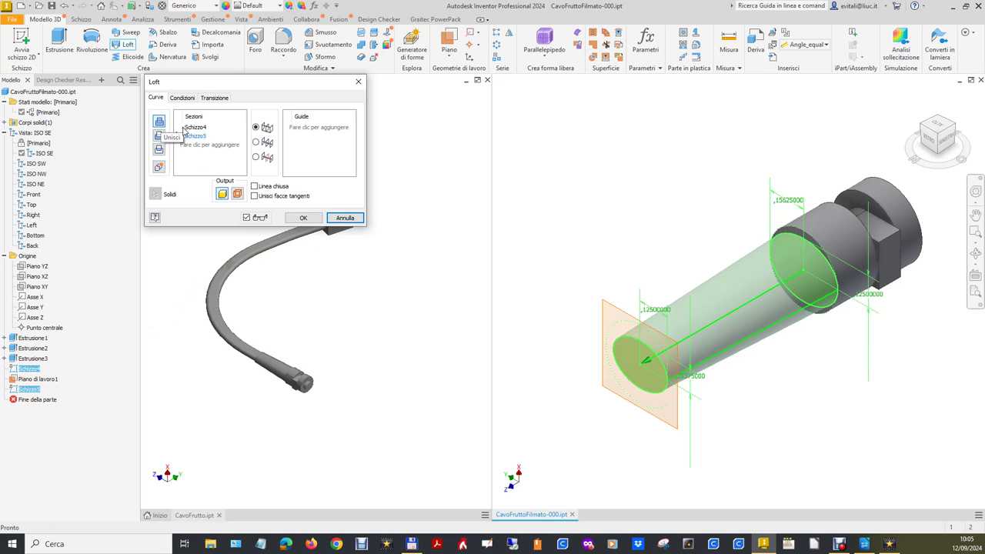
click(302, 220)
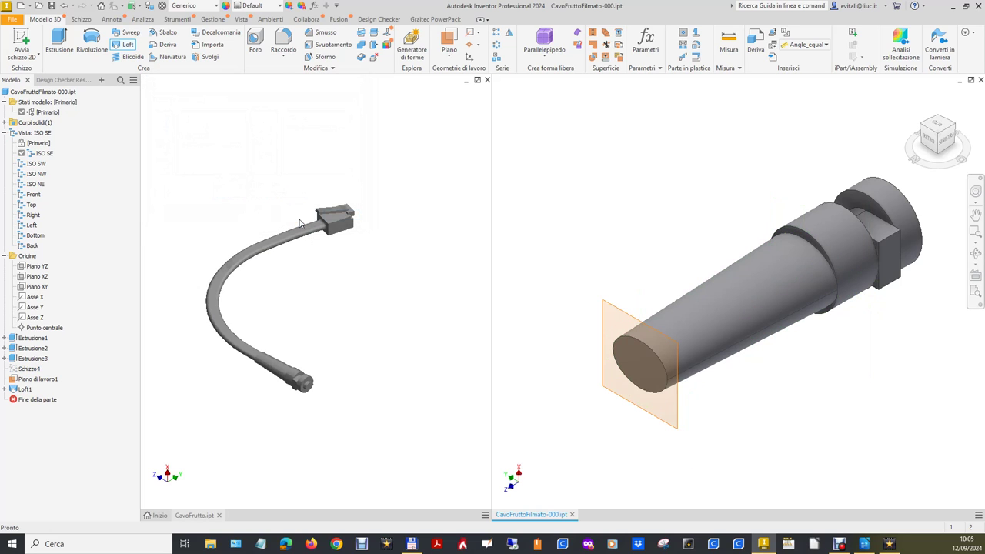
right_click(45, 378)
click(75, 405)
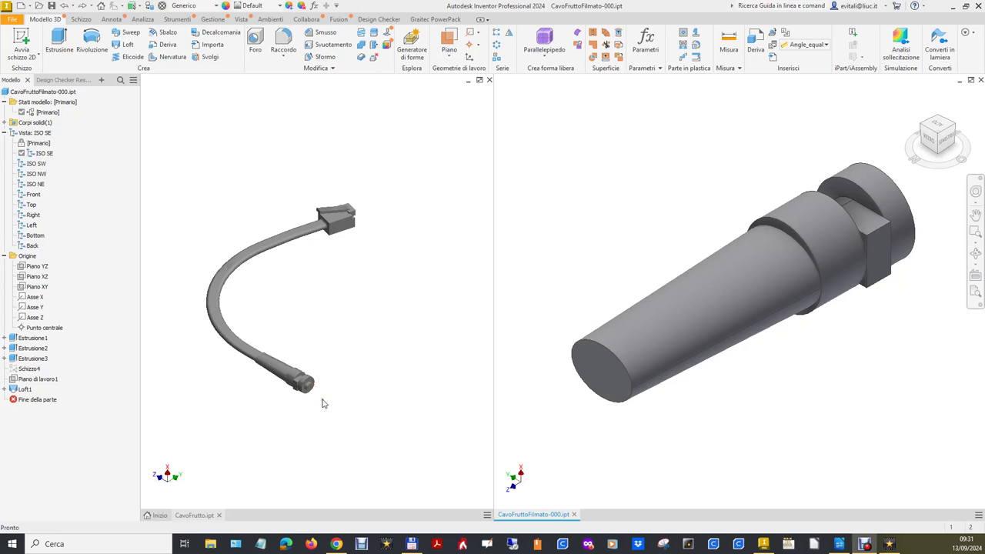
- Zoom onto the CavoFrutto cable end and measure its inner circular edge: radius 0,09702609 in
click(314, 396)
scroll(315, 398, up, 2)
scroll(323, 398, up, 2)
scroll(321, 394, up, 3)
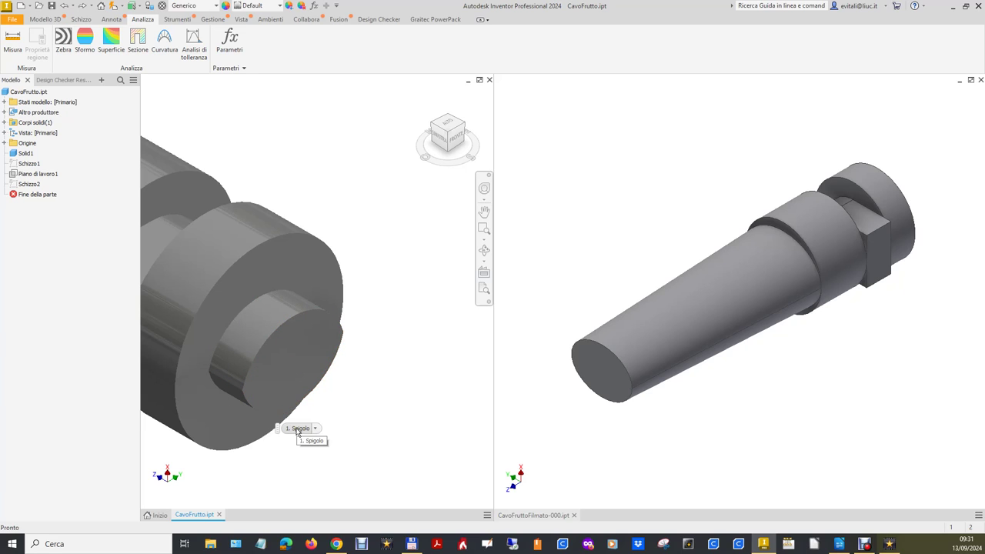
click(385, 277)
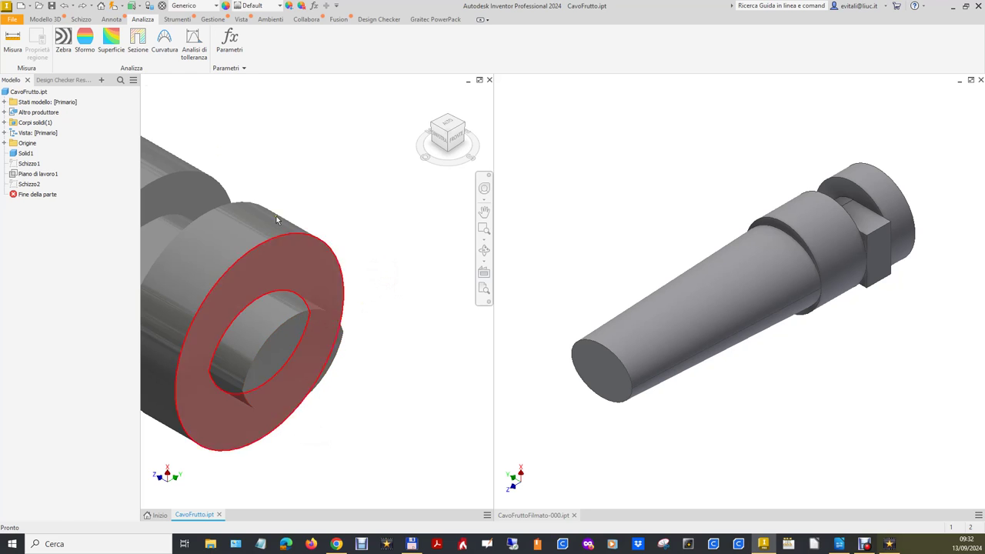
click(12, 38)
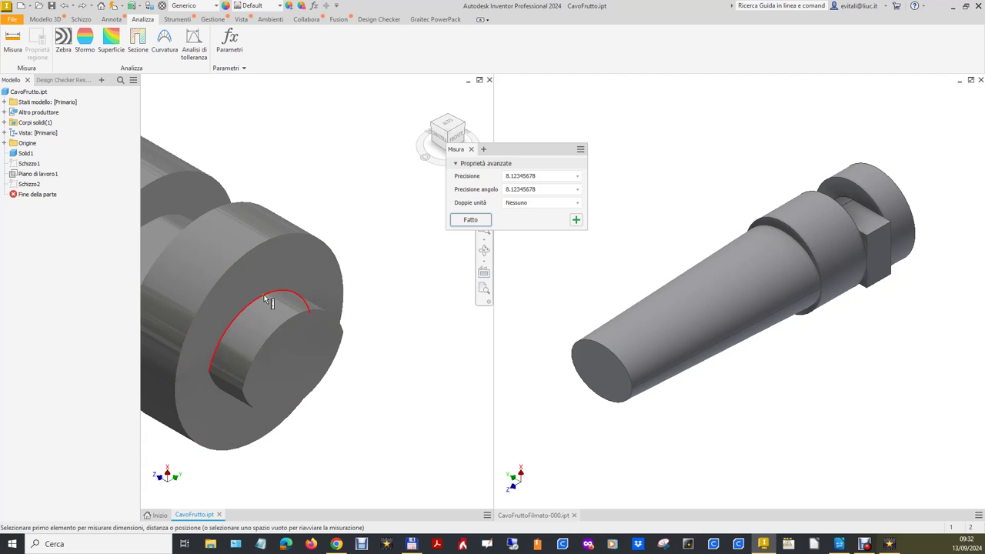
click(263, 297)
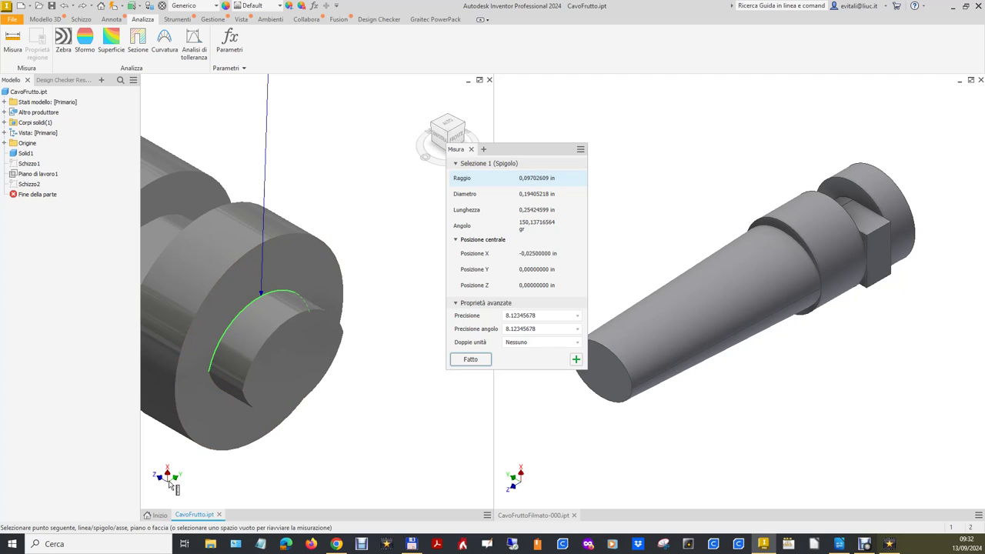
click(706, 166)
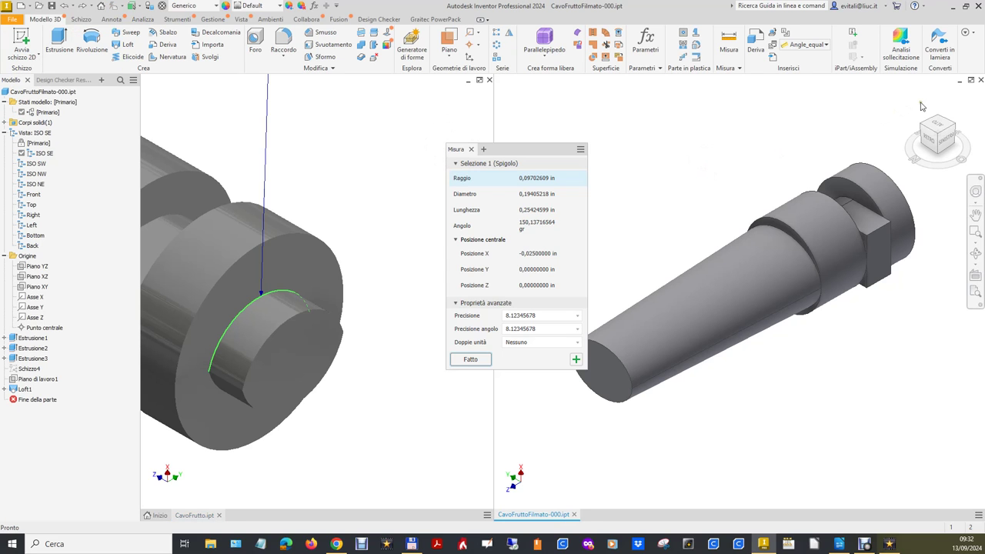
- Start new sketch Schizzo6 on the round end face and place a sketch point on it
click(953, 127)
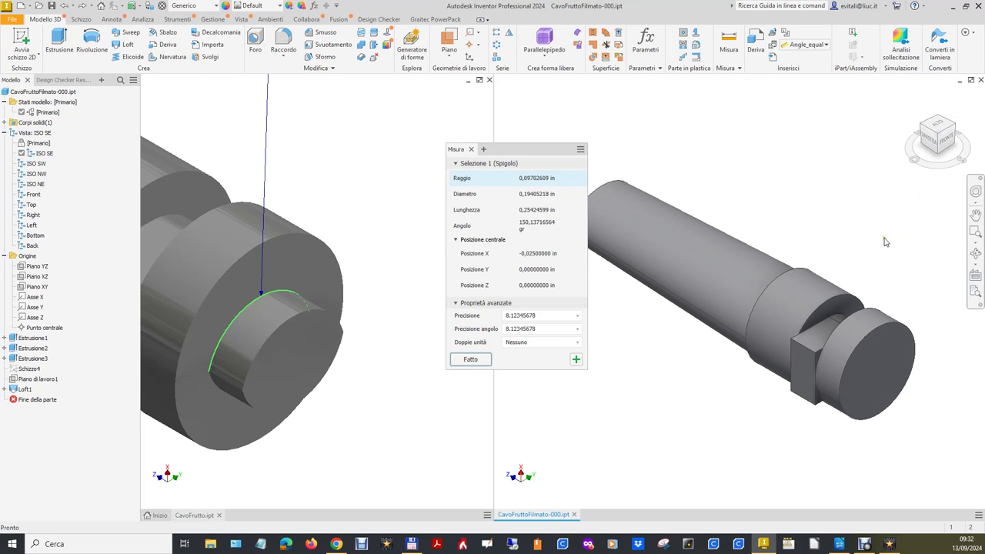
click(36, 37)
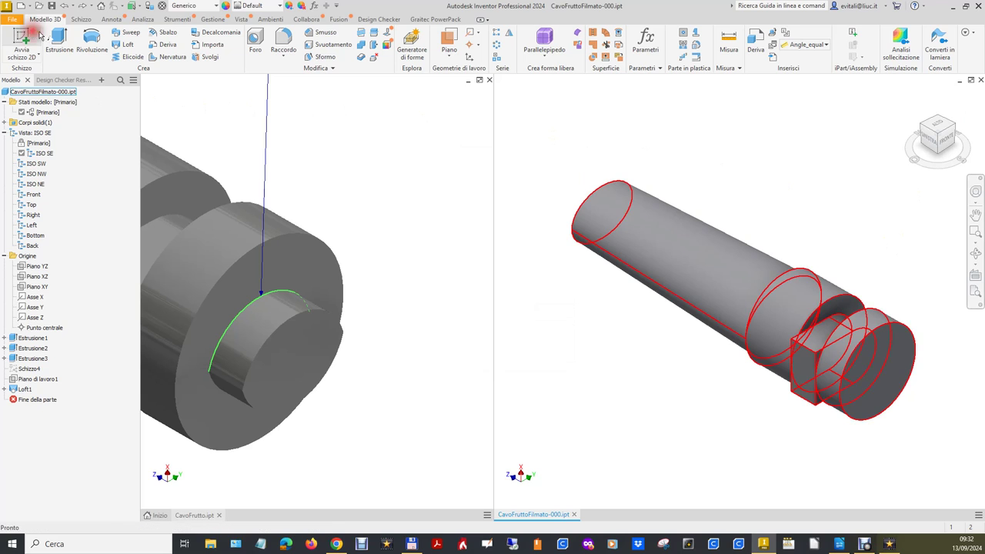
click(885, 369)
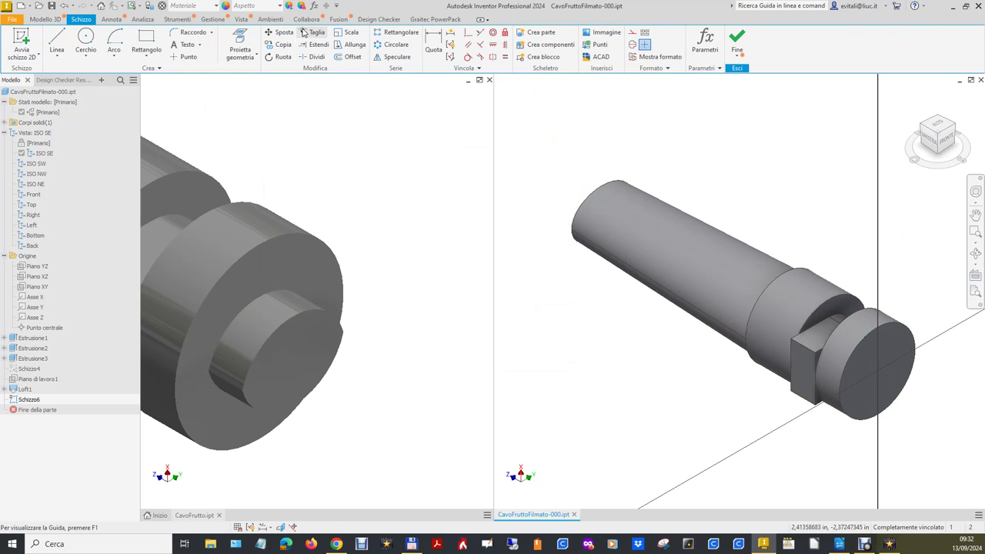
click(189, 58)
click(873, 387)
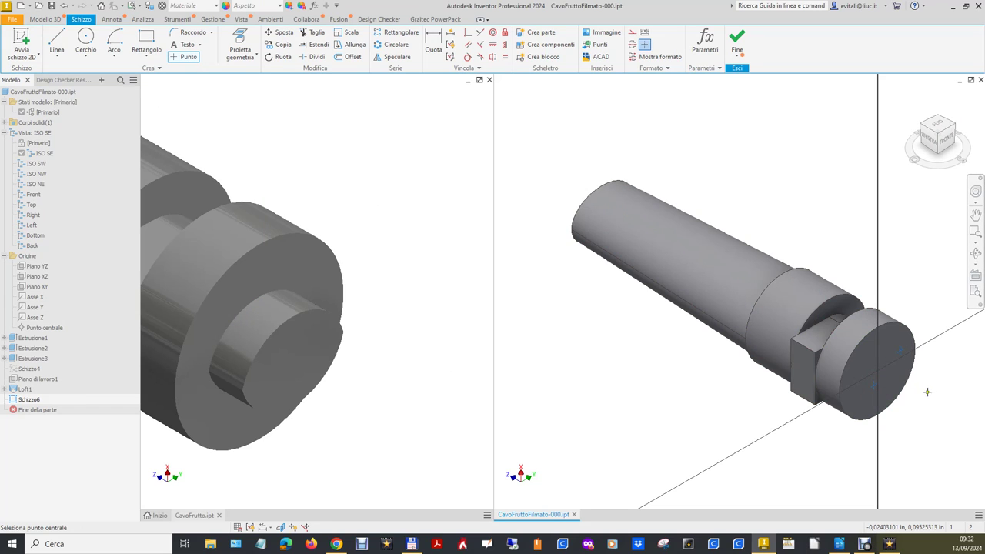
right_click(874, 387)
click(912, 389)
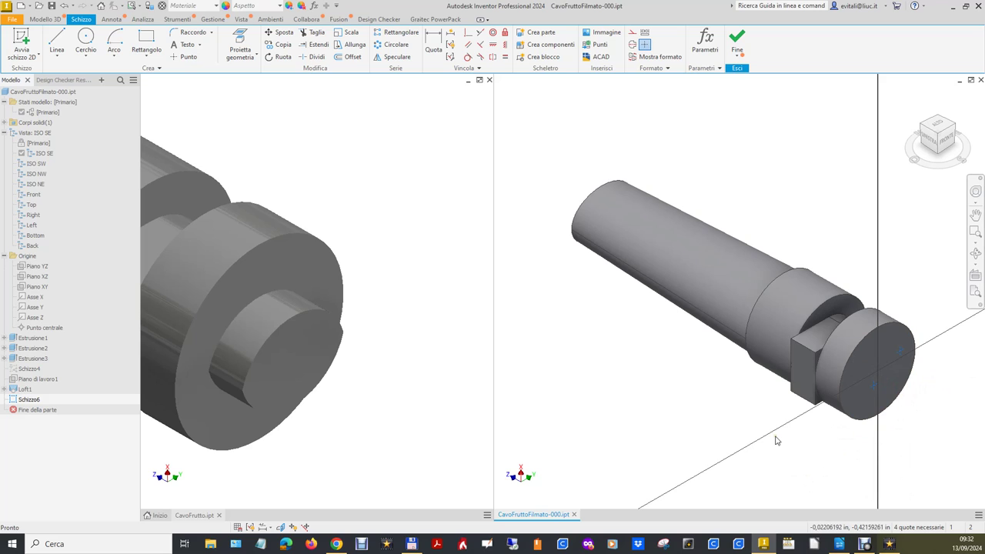
- Project the X and Y axes and apply Coincident constraints to the sketch point
click(239, 47)
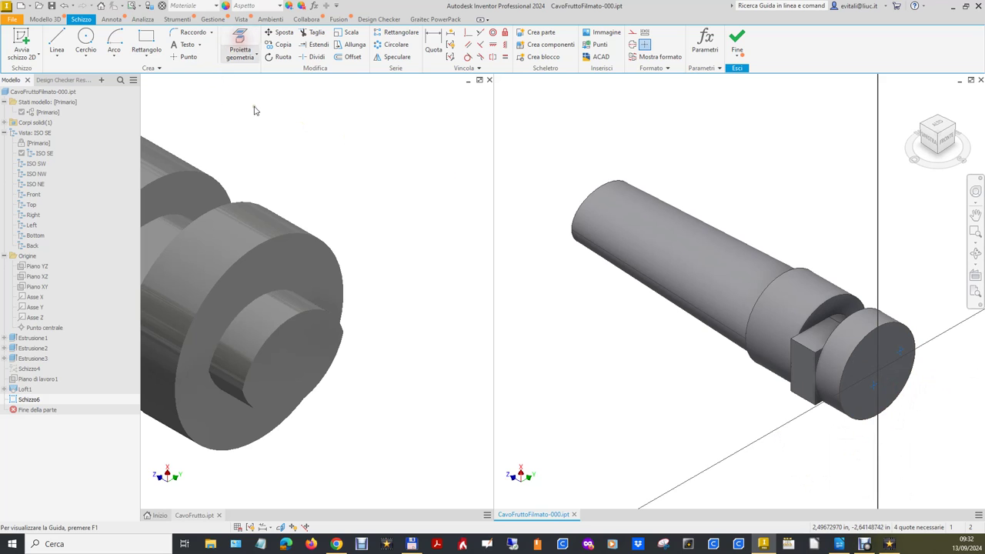
click(41, 299)
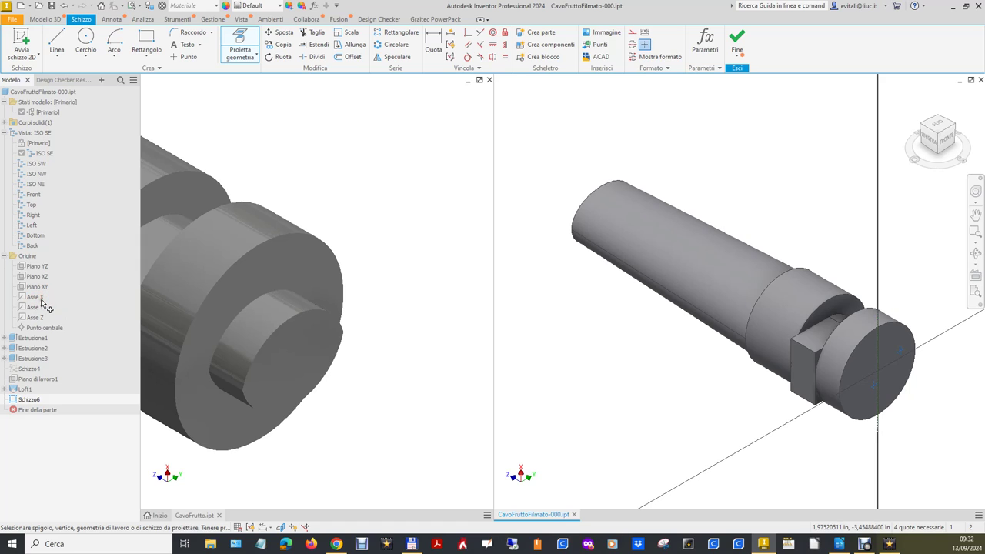
click(40, 308)
key(Escape)
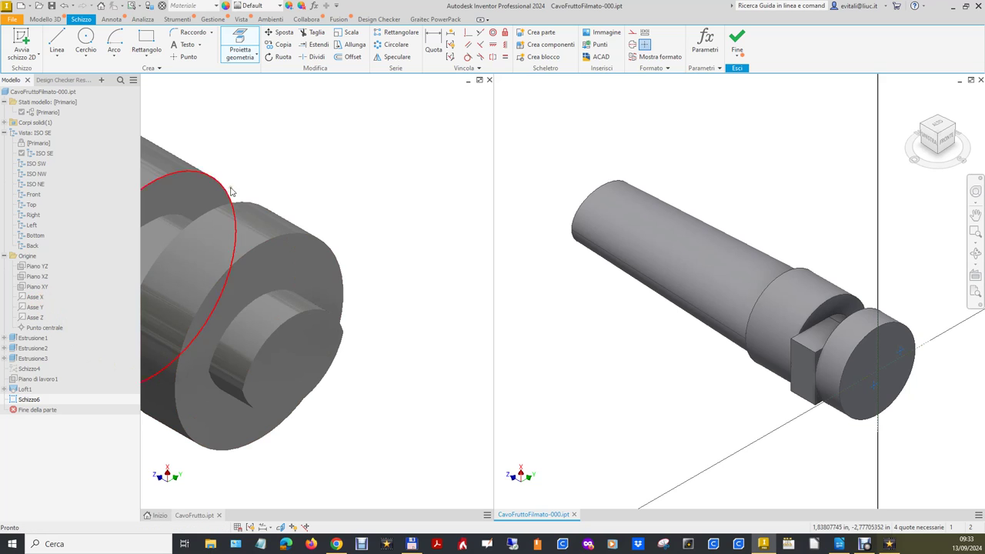
click(464, 35)
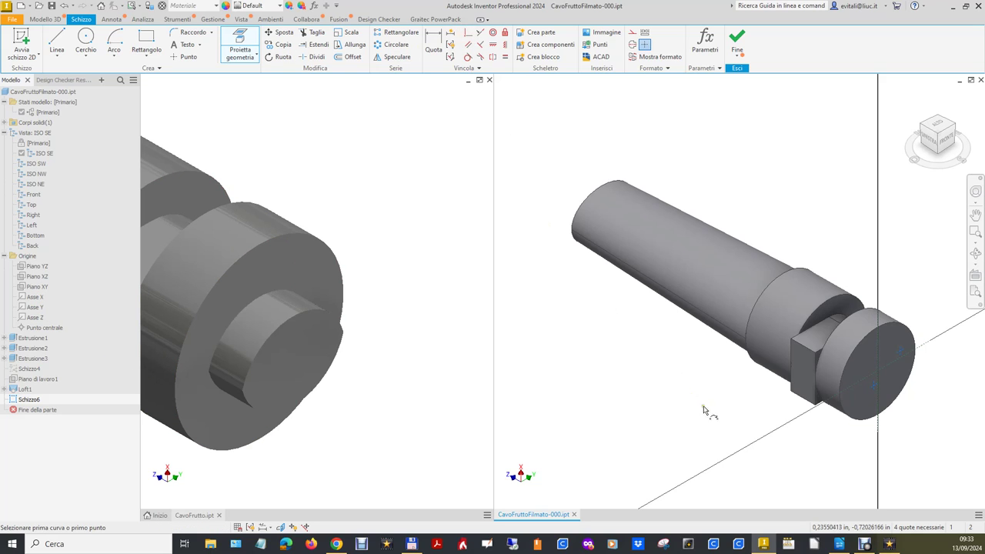
click(873, 388)
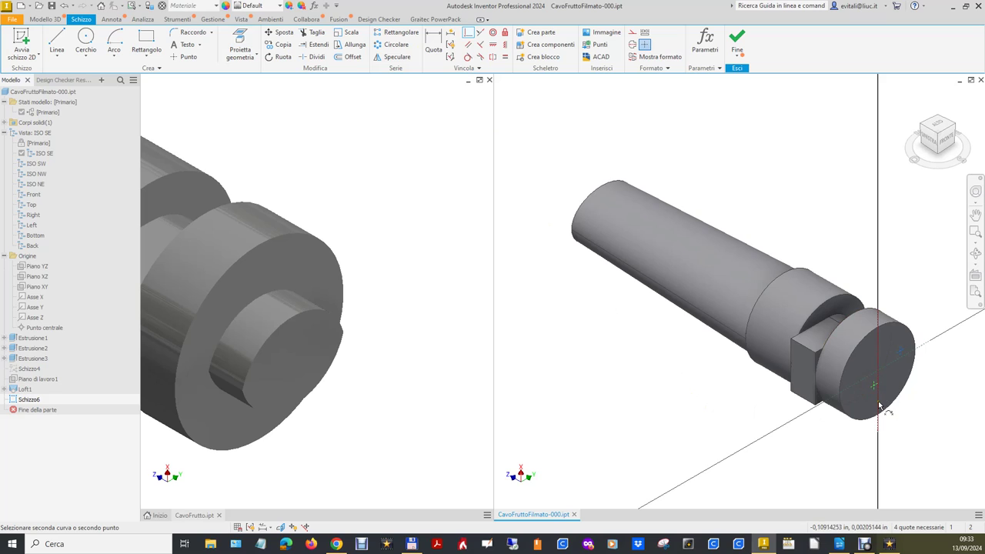
click(878, 407)
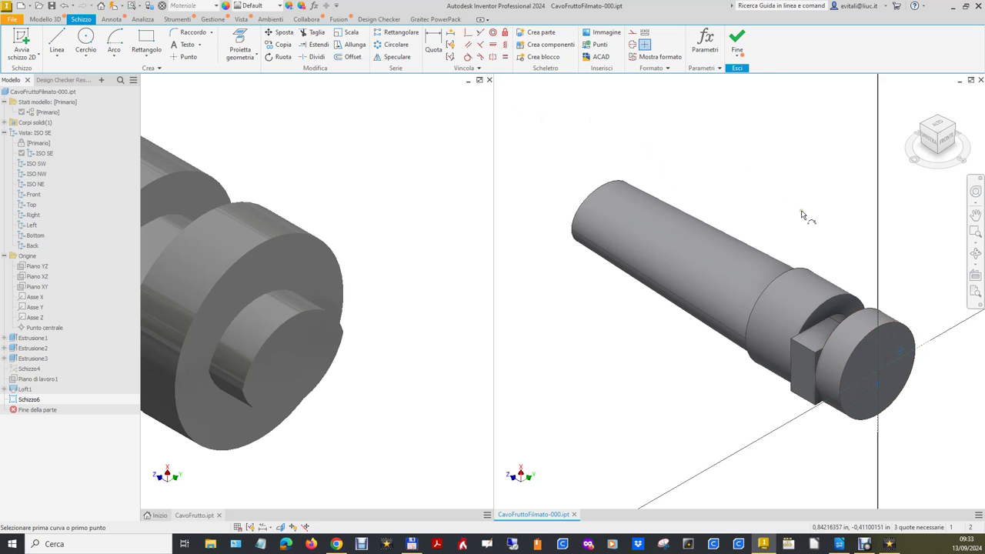
click(900, 352)
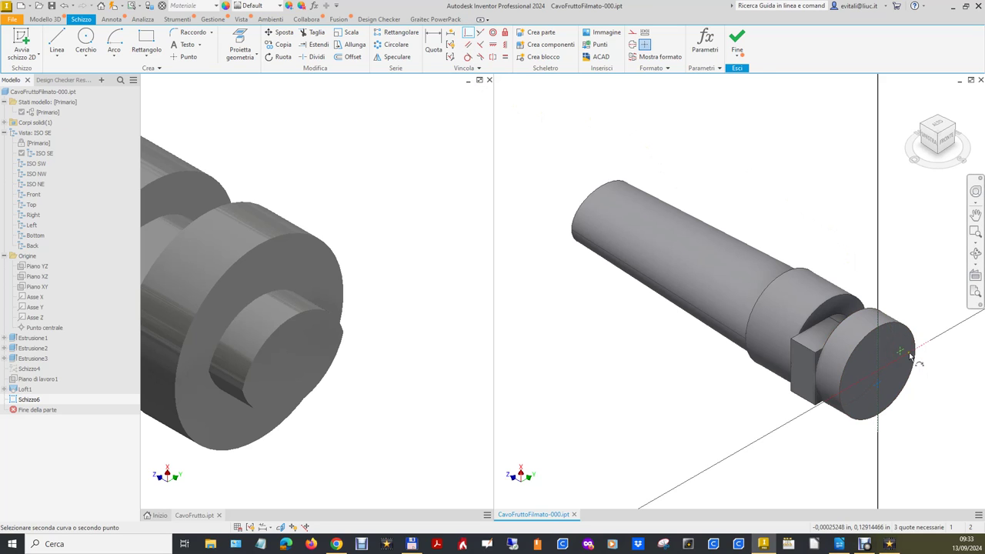
click(910, 356)
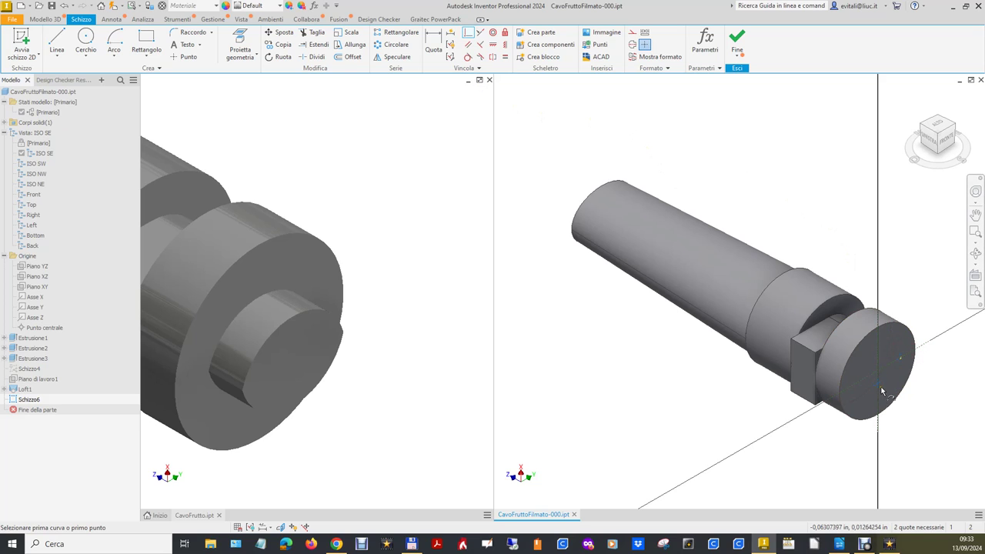
- Dimension the sketch point at 0,025 in, then return to the CavoFrutto part
click(433, 43)
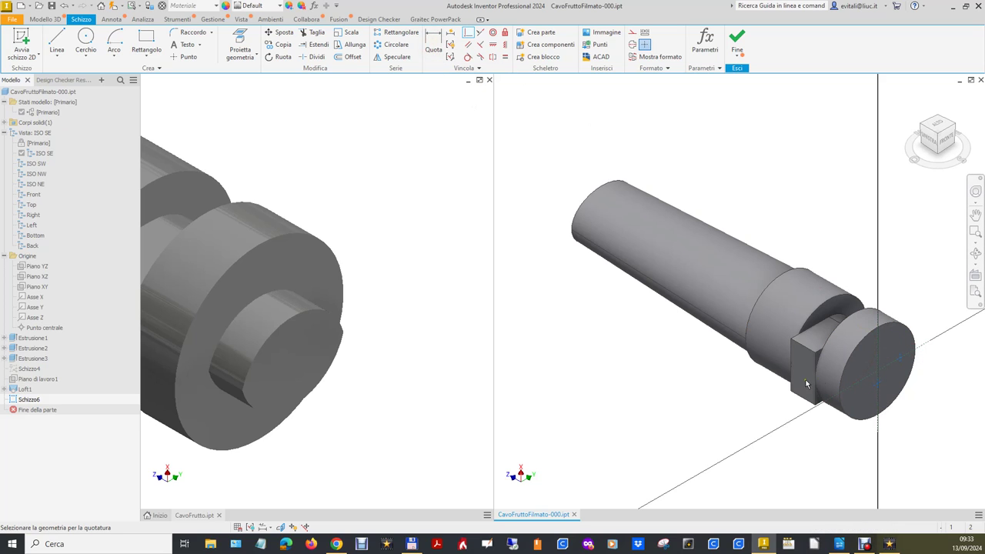
click(877, 378)
click(758, 406)
text(0,025)
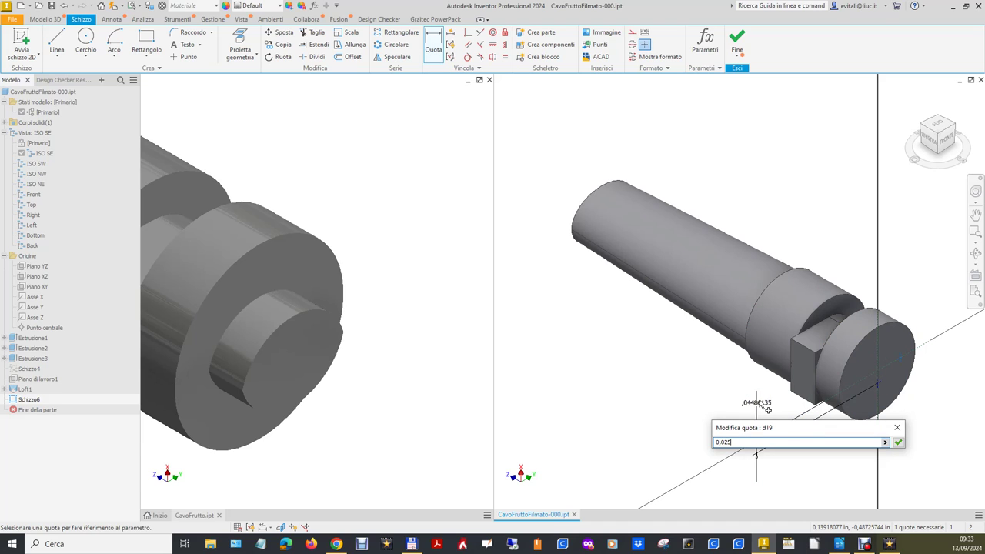
key(Return)
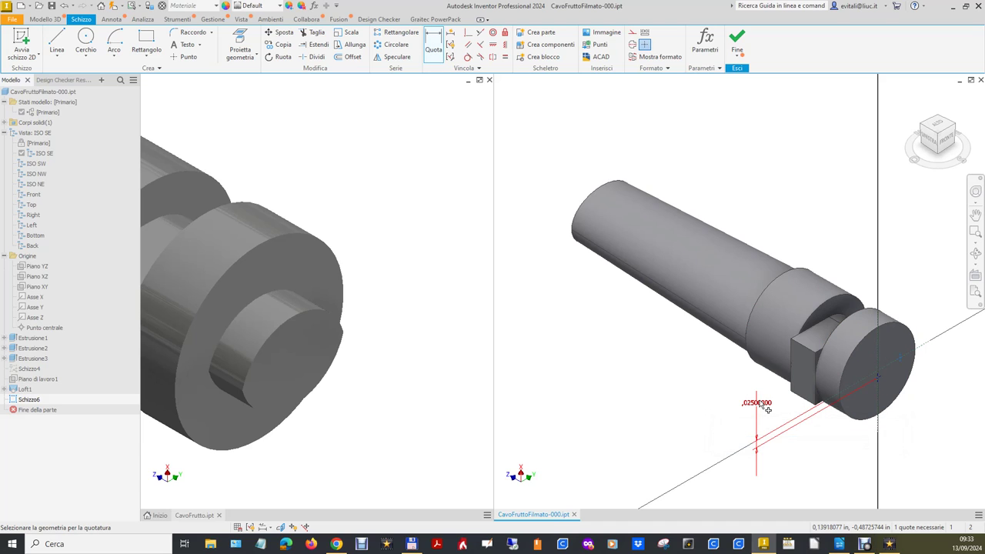
key(Escape)
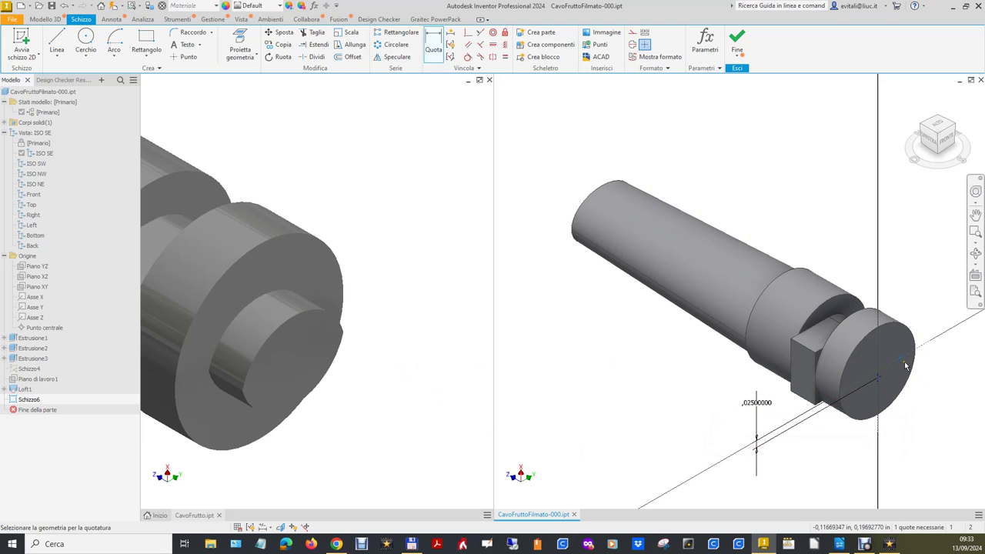
click(386, 253)
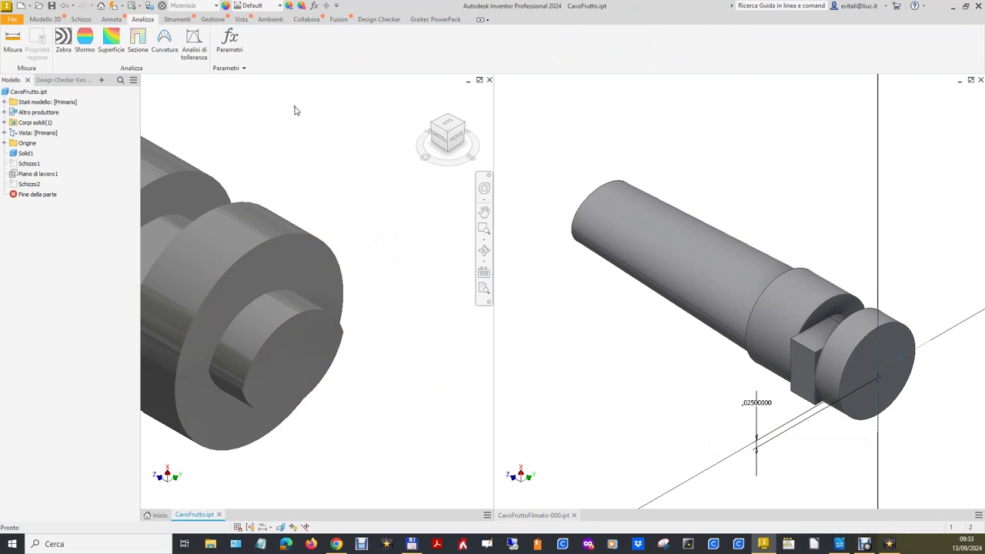
- Measure a CavoFrutto vertex position, copying its Y value of -0,09375 in
click(12, 38)
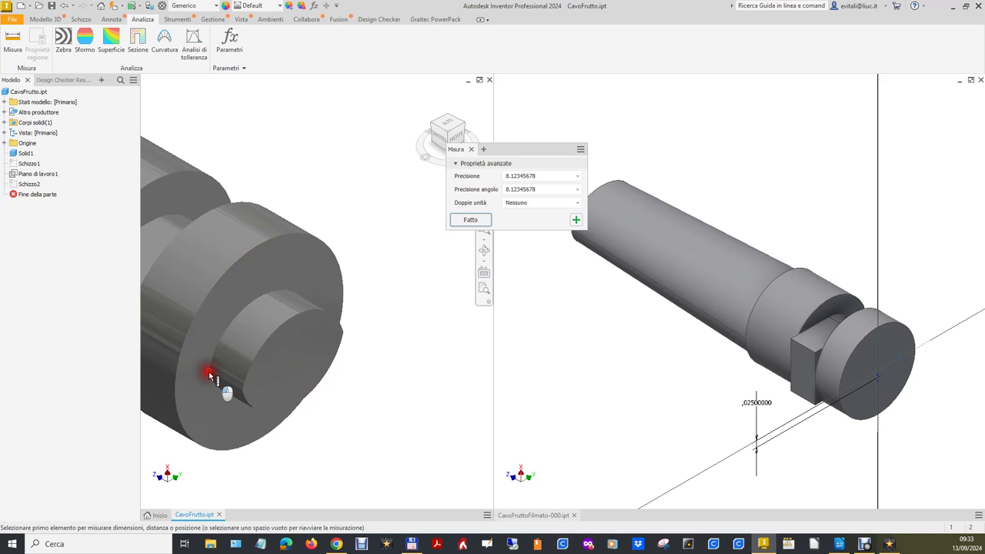
click(208, 373)
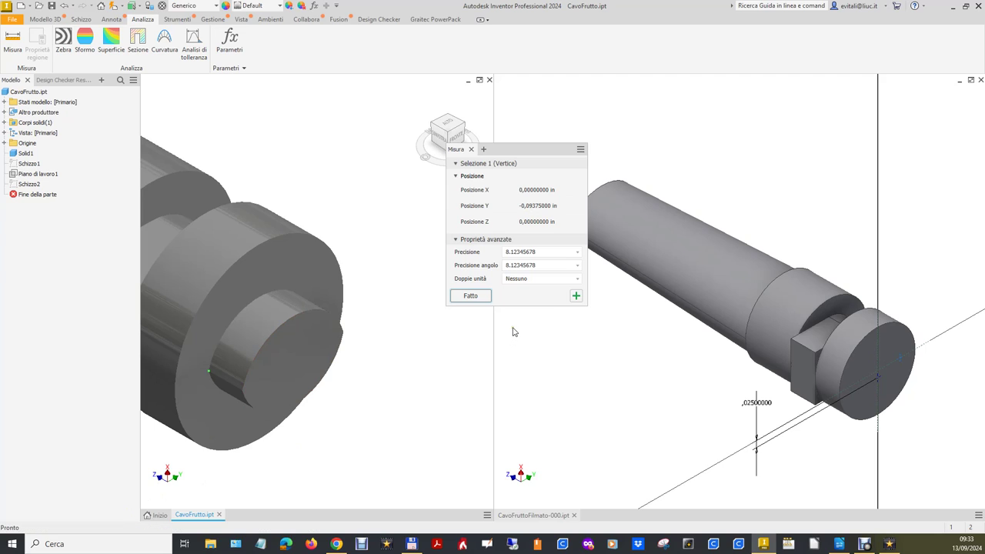
double_click(544, 206)
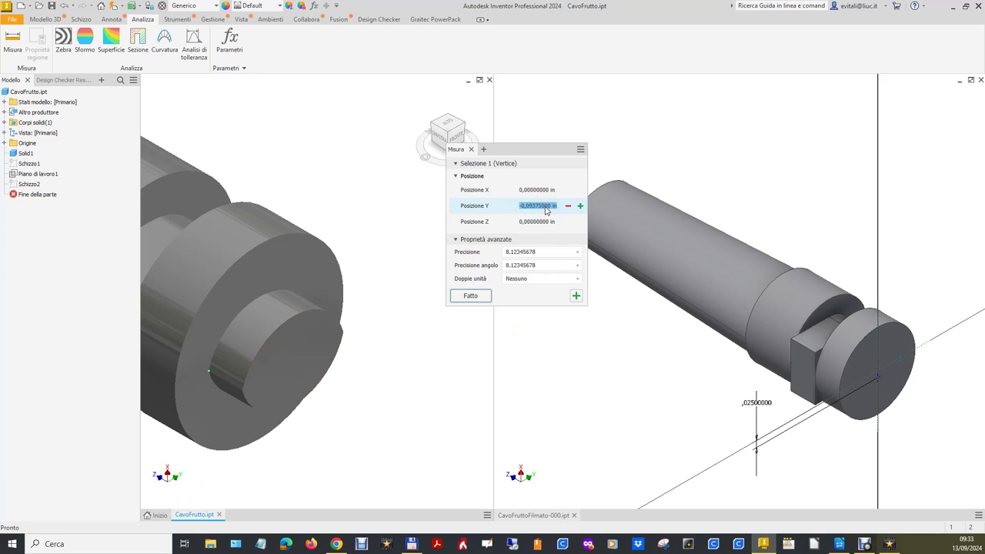
click(898, 322)
click(429, 48)
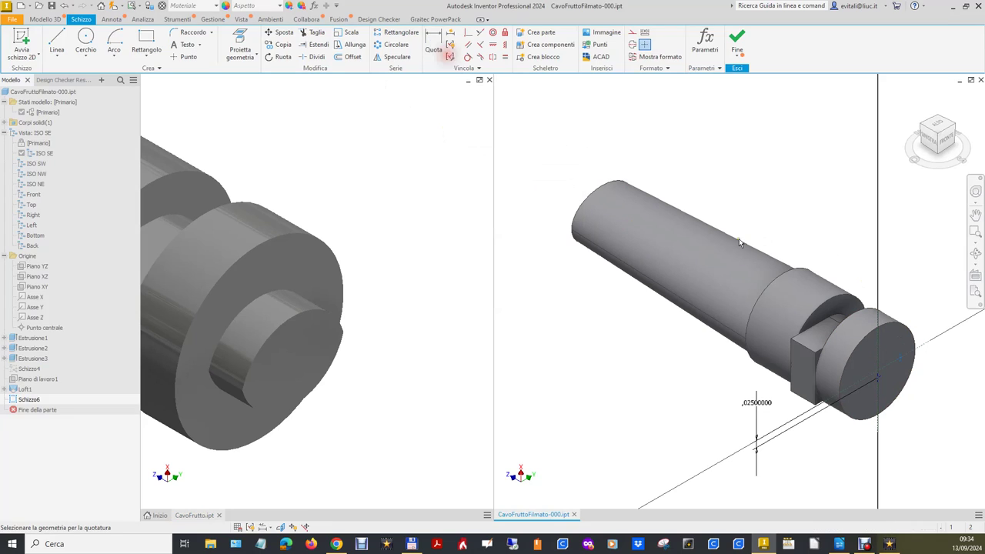
- Dimension the sketch point 0,09375 from the vertical axis, fully constraining Schizzo6
click(900, 359)
click(878, 363)
click(933, 407)
text(0,09375)
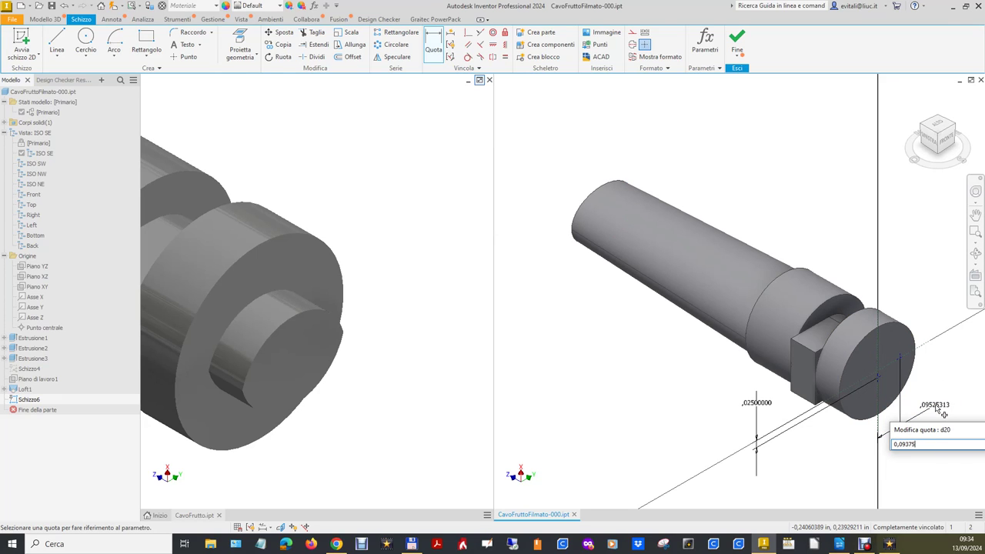
key(Return)
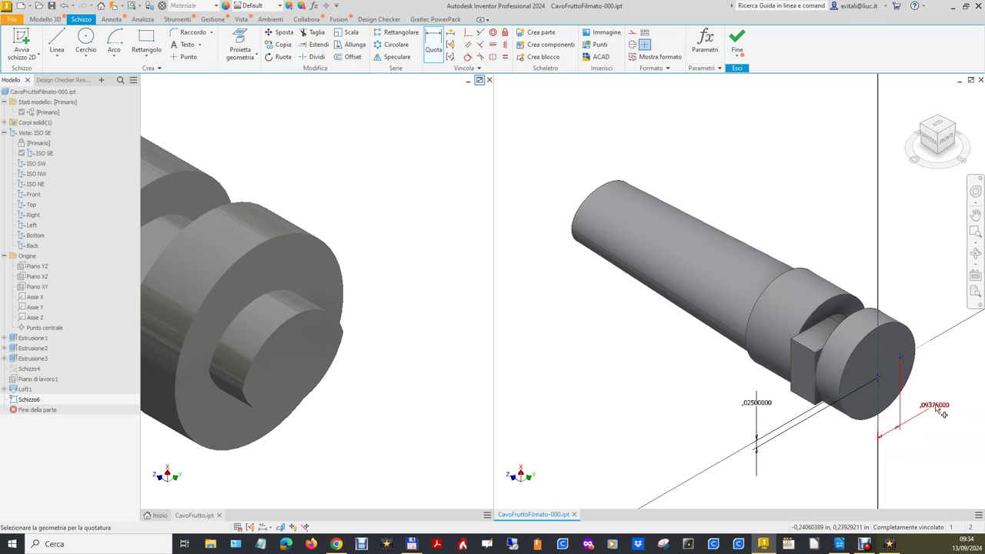
key(Escape)
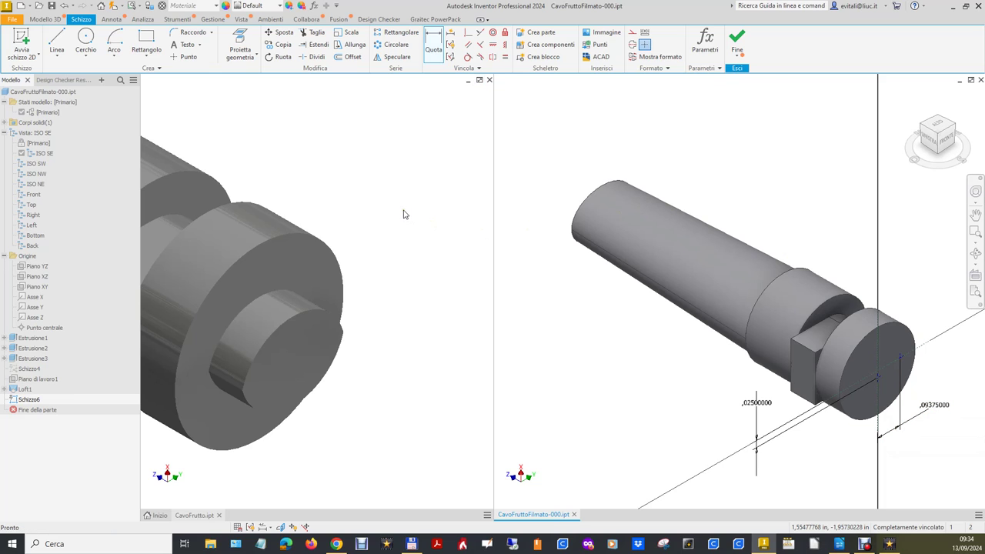
click(114, 59)
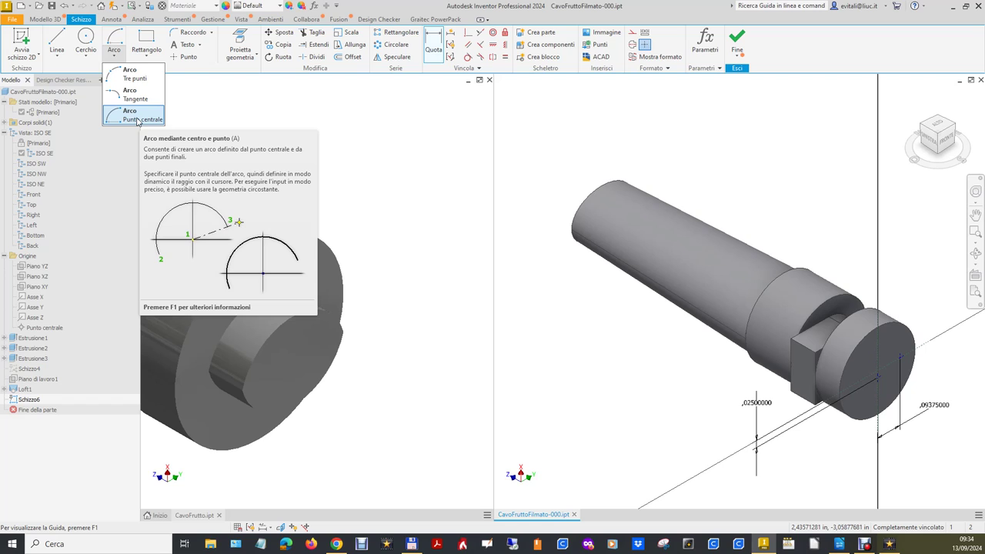
- Draw a center-point arc on the end face, ending at the sketch point
click(138, 121)
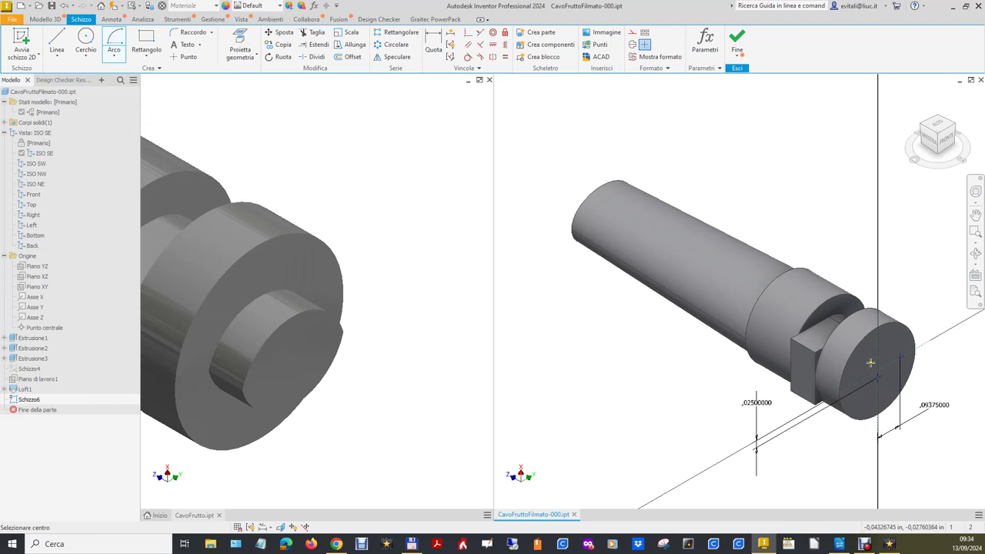
click(876, 385)
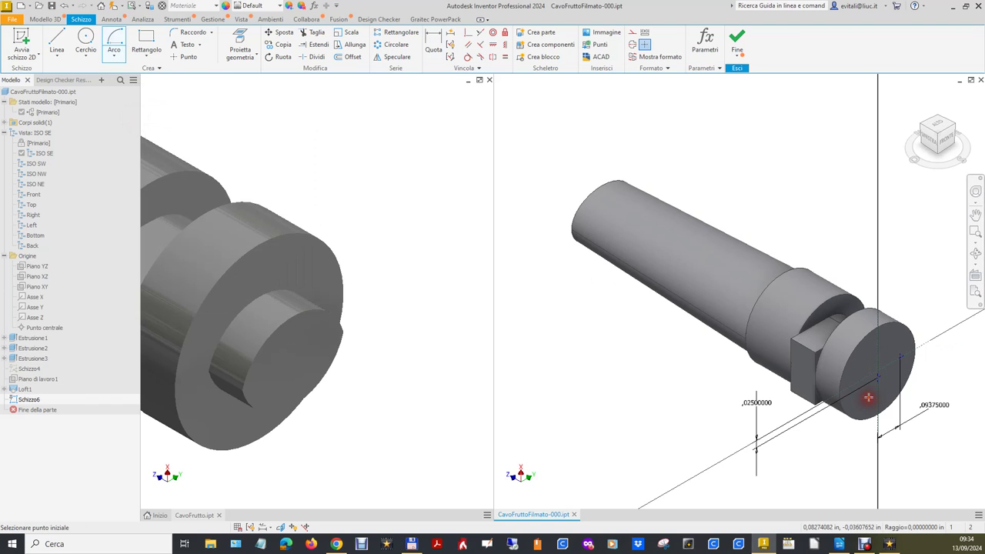
click(899, 356)
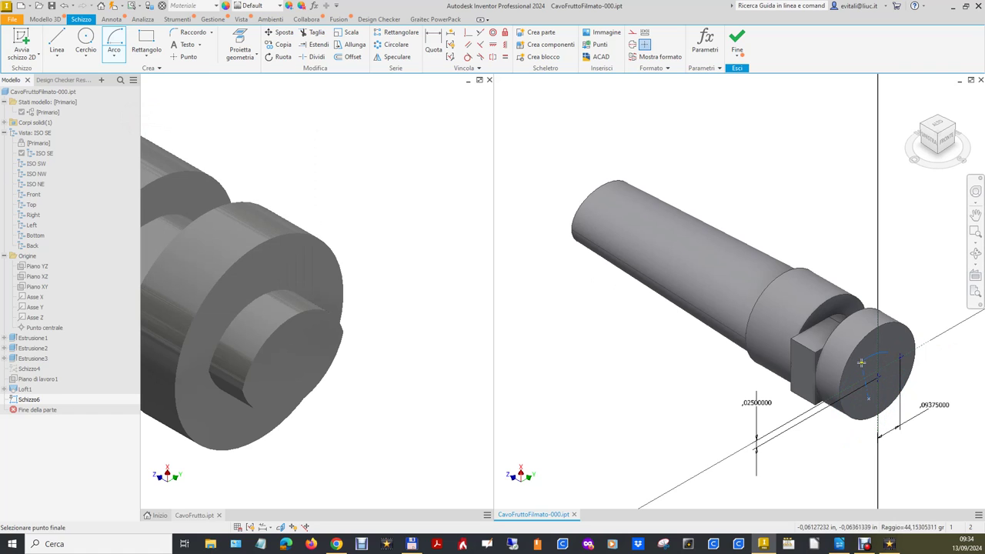
click(860, 362)
right_click(857, 366)
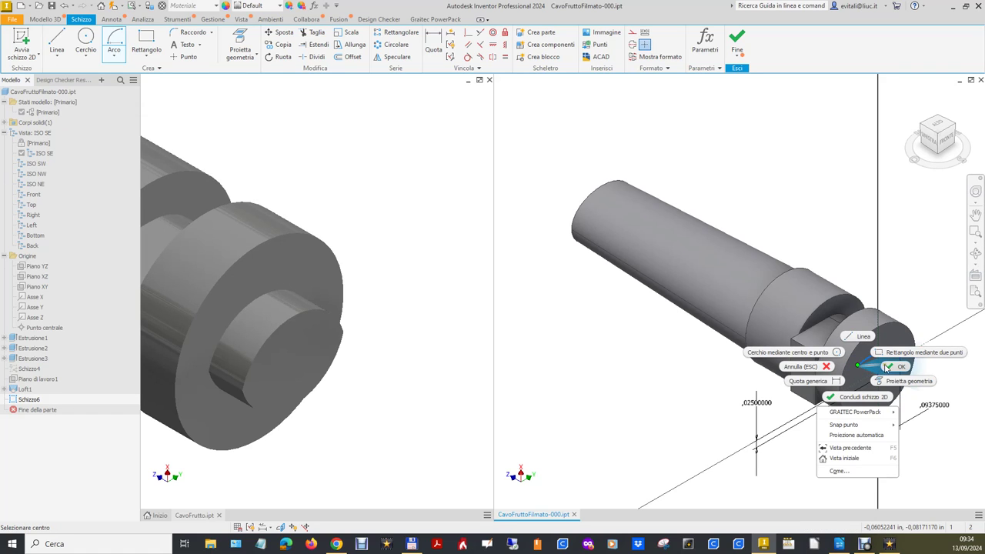
click(884, 367)
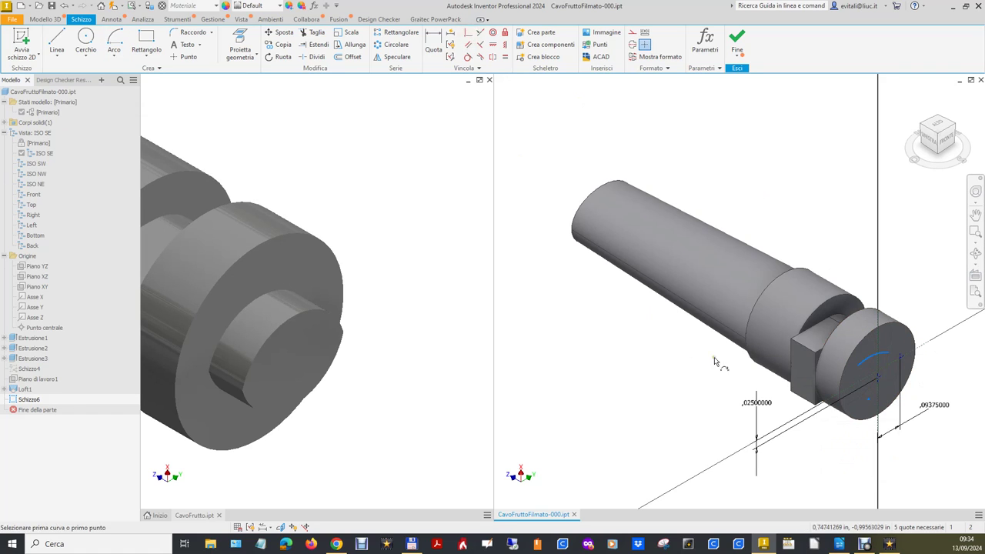
- Constrain the arc's centre and endpoint to the end-face geometry
click(868, 402)
click(879, 385)
click(877, 379)
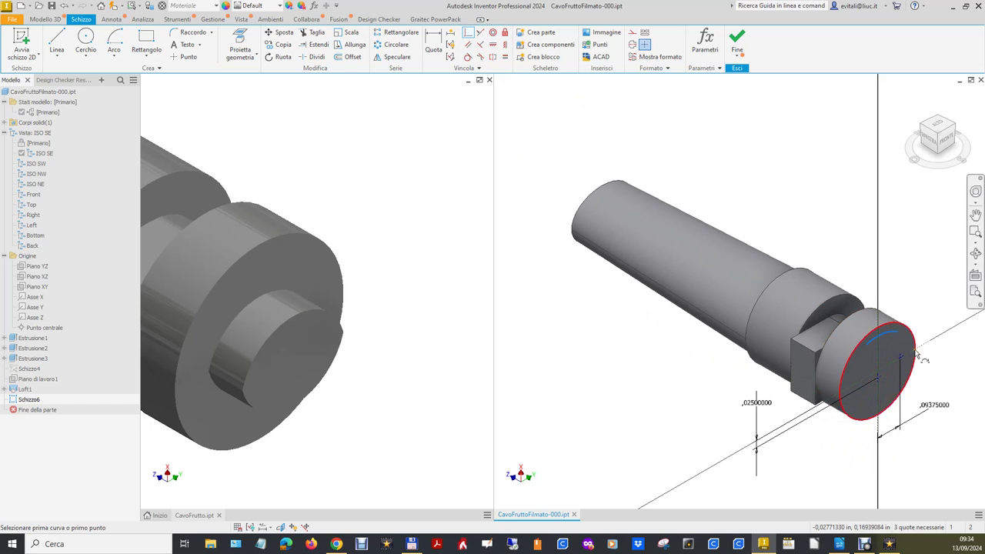
click(898, 333)
click(901, 360)
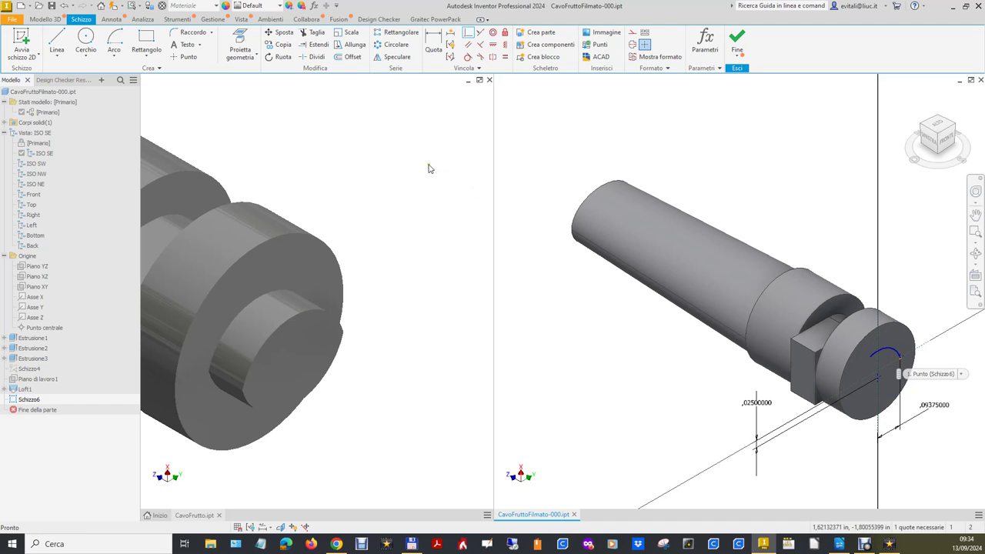
- Extend both ends of the arc so its lower end reaches further down
click(326, 50)
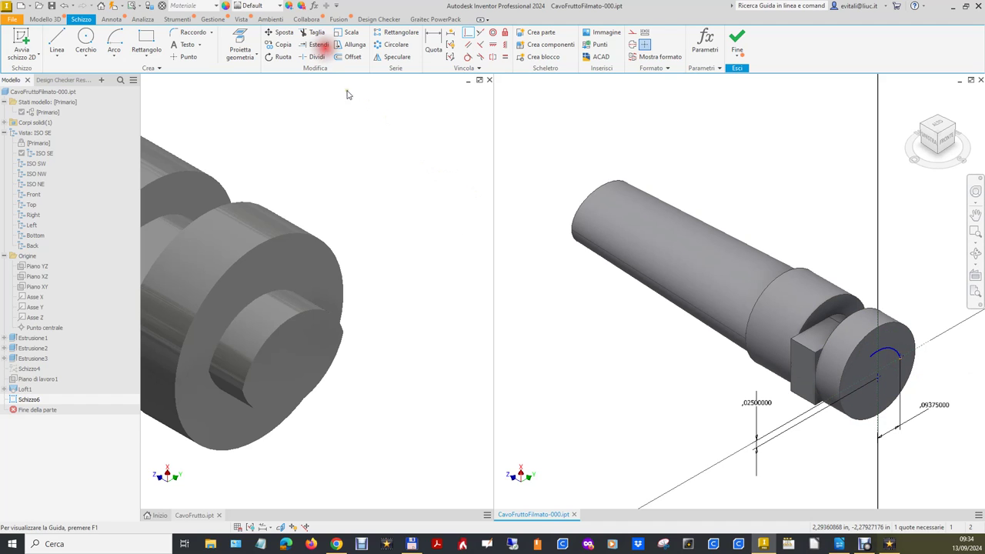
click(875, 361)
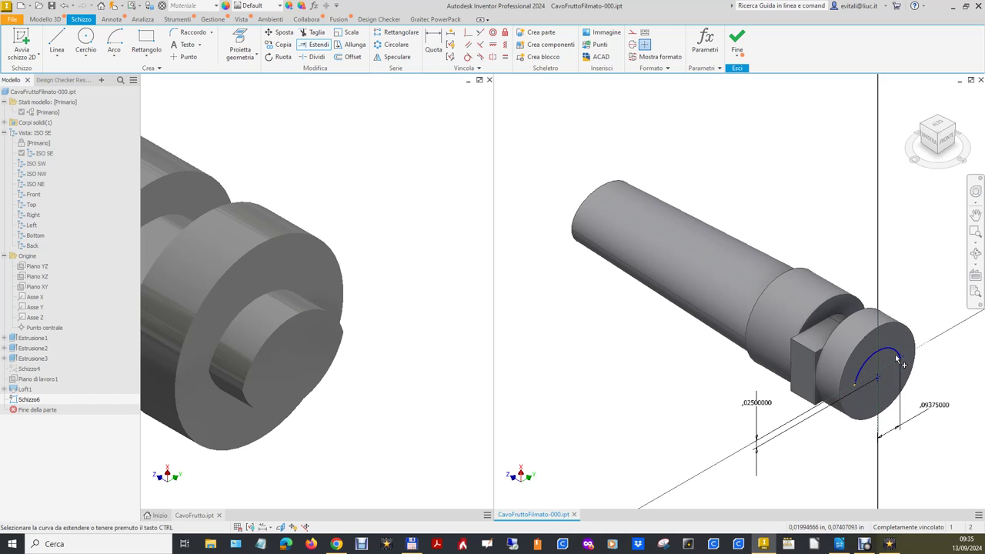
click(859, 376)
key(Escape)
click(406, 57)
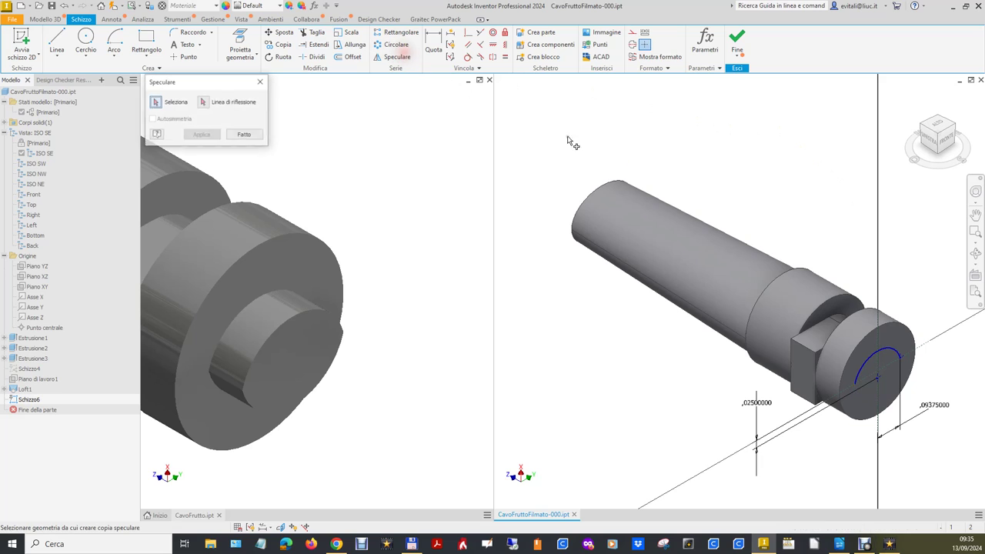
- Mirror the arc across the sketch line into a closed oval, then finish the sketch
click(885, 352)
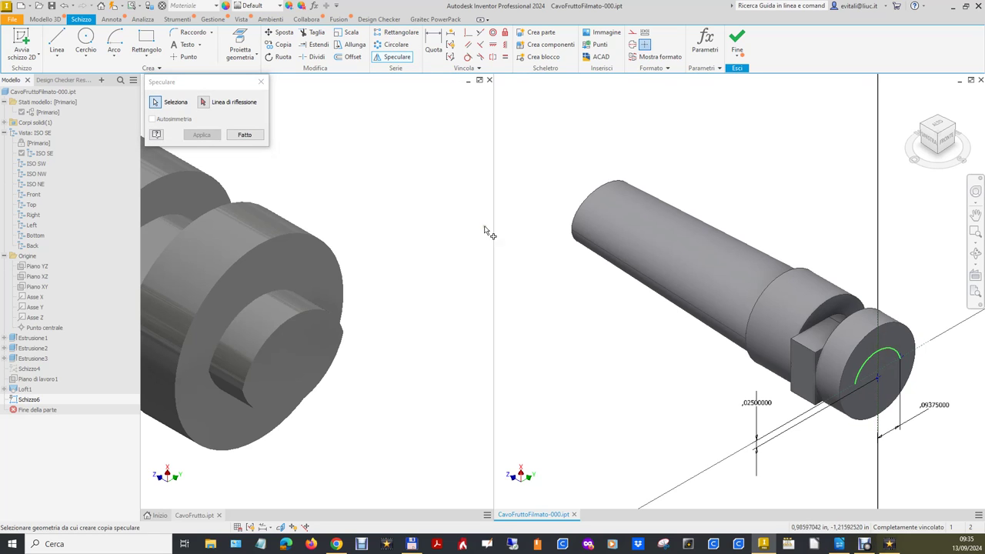
click(203, 101)
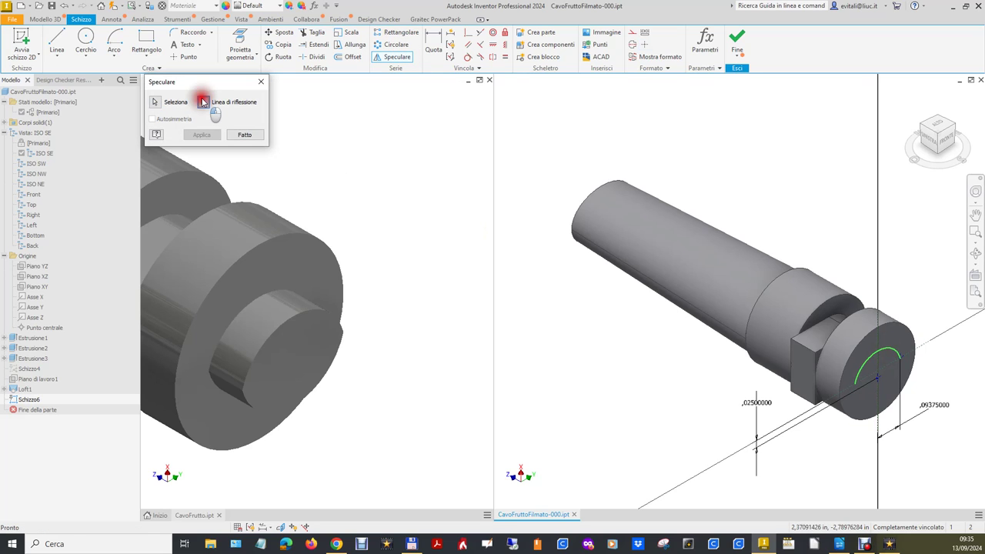
click(887, 369)
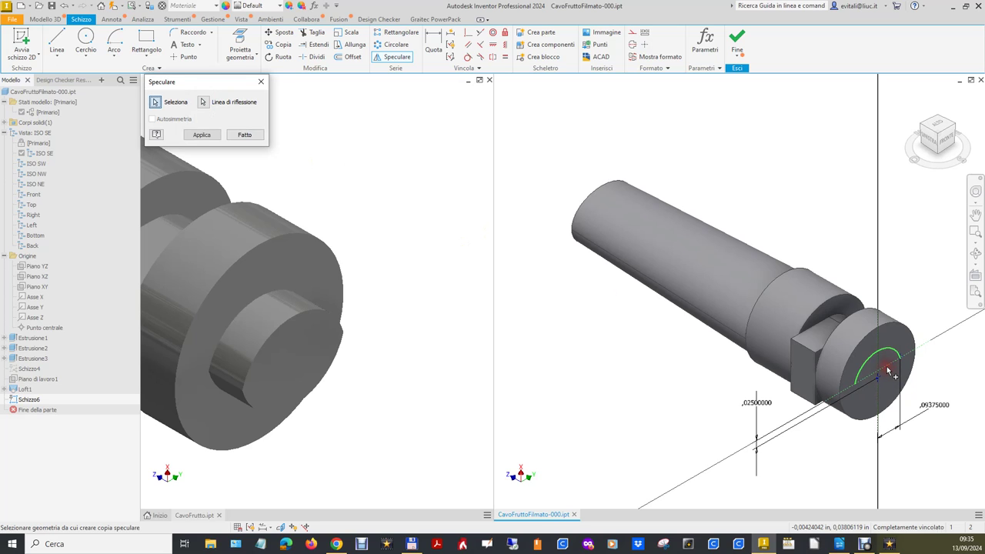
click(200, 135)
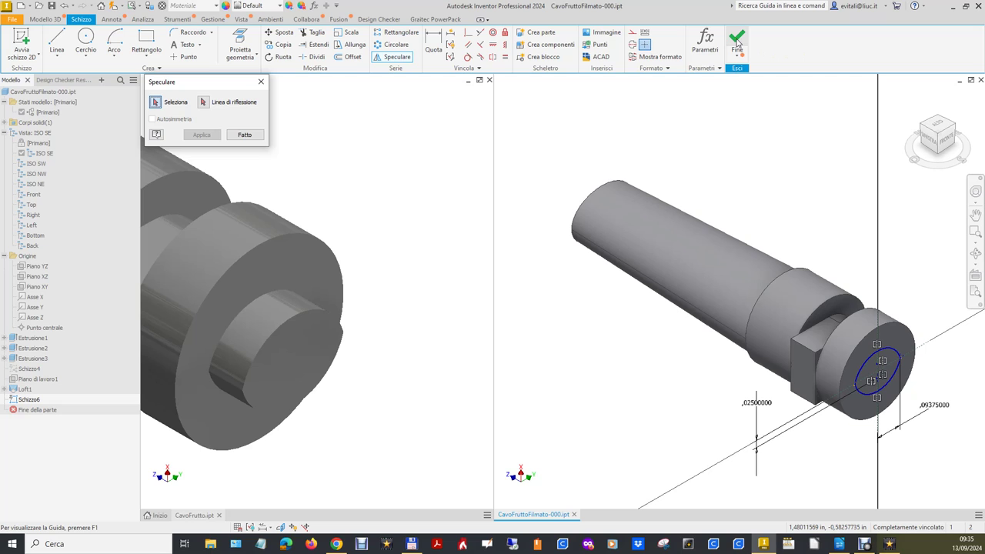
click(244, 134)
click(736, 42)
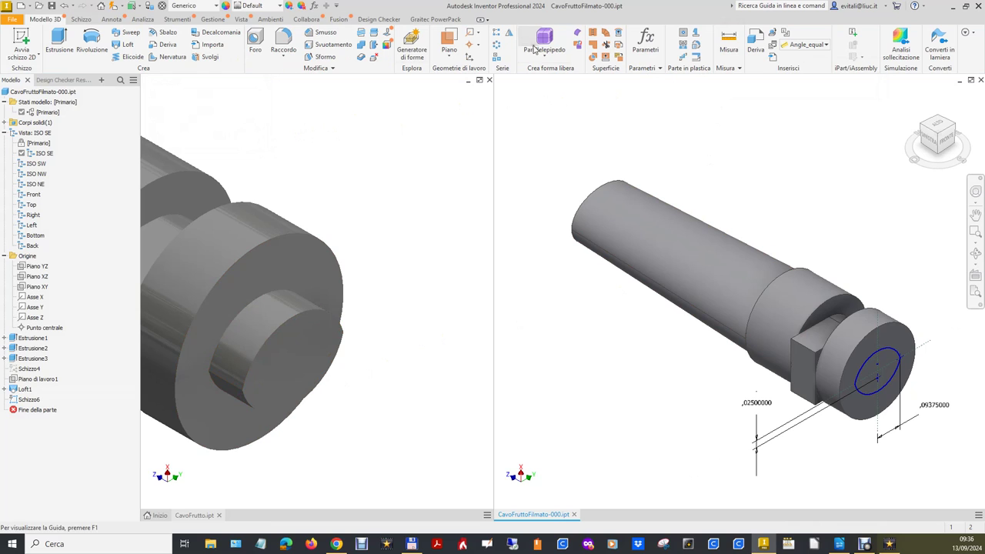
- In CavoFrutto.ipt, measure two cable-end vertices, getting a 0.0625 in distance
click(384, 158)
click(12, 40)
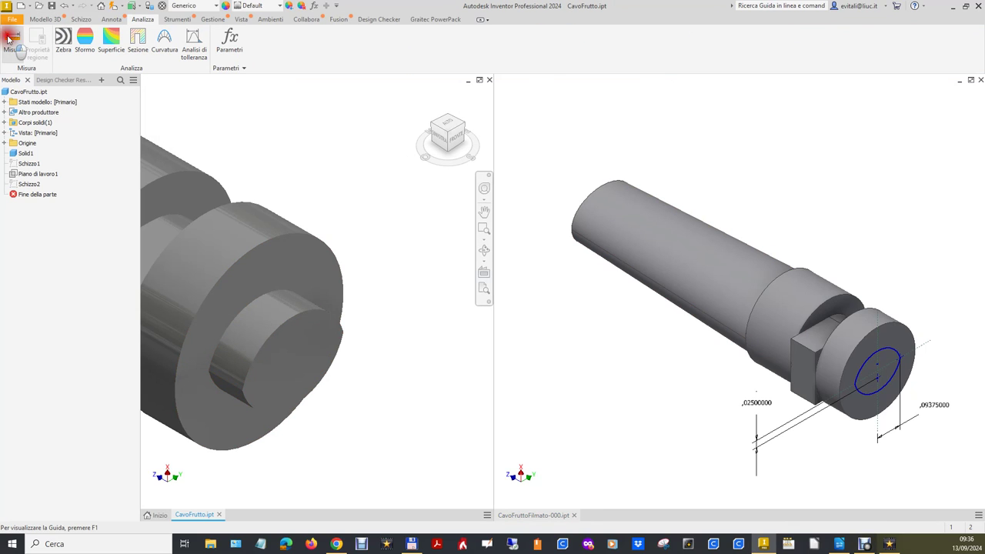
click(242, 388)
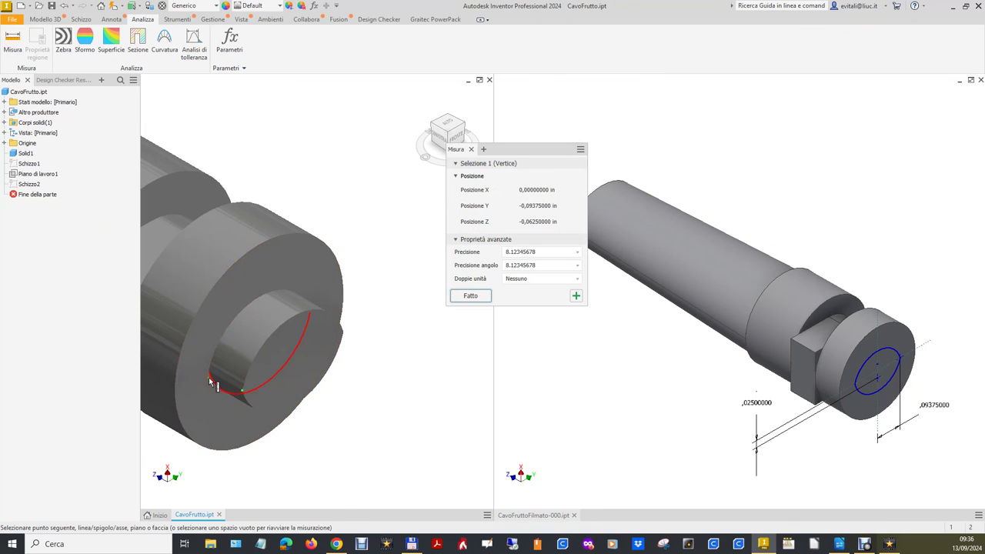
click(208, 373)
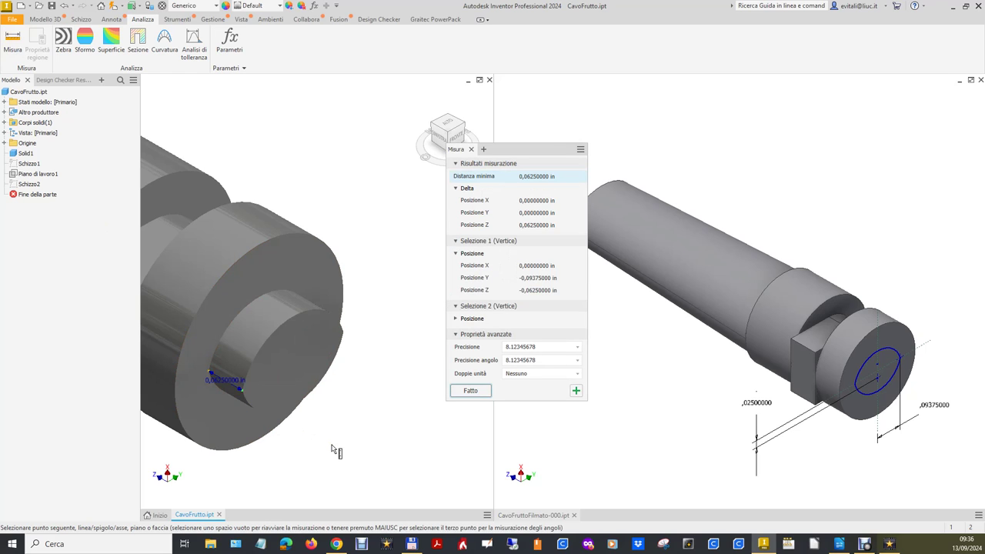
click(544, 226)
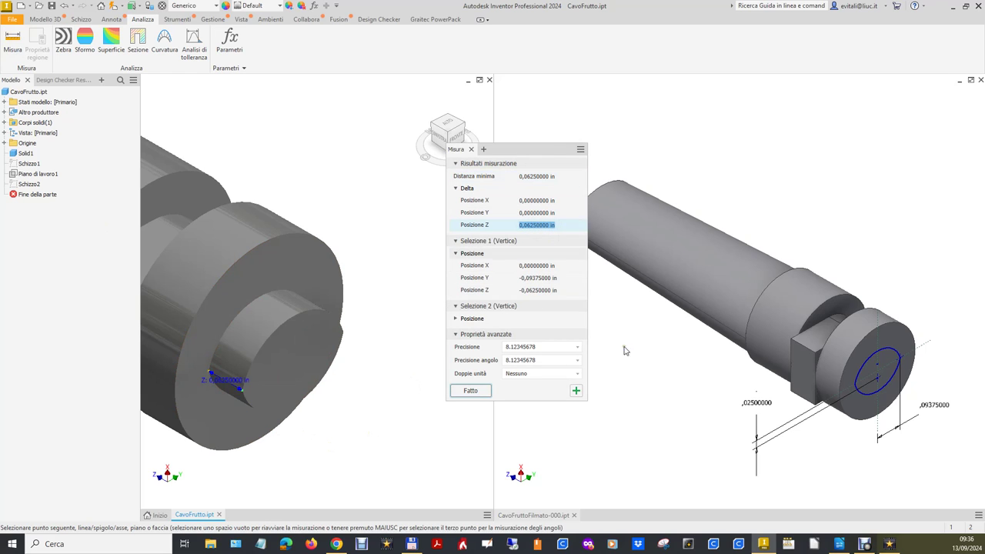
click(705, 412)
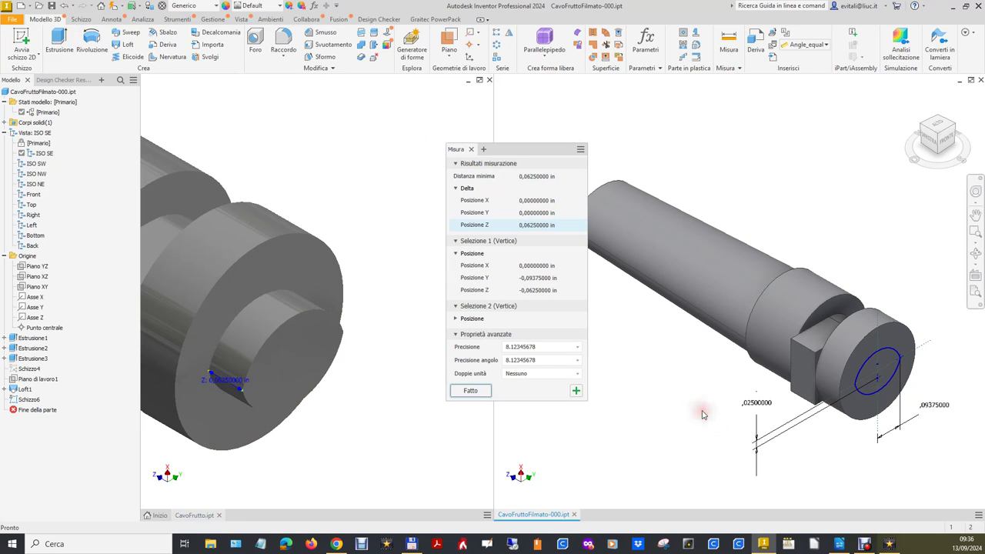
- Extrude the oval profile 0.0625 in from the end face as Estrusione4
click(60, 37)
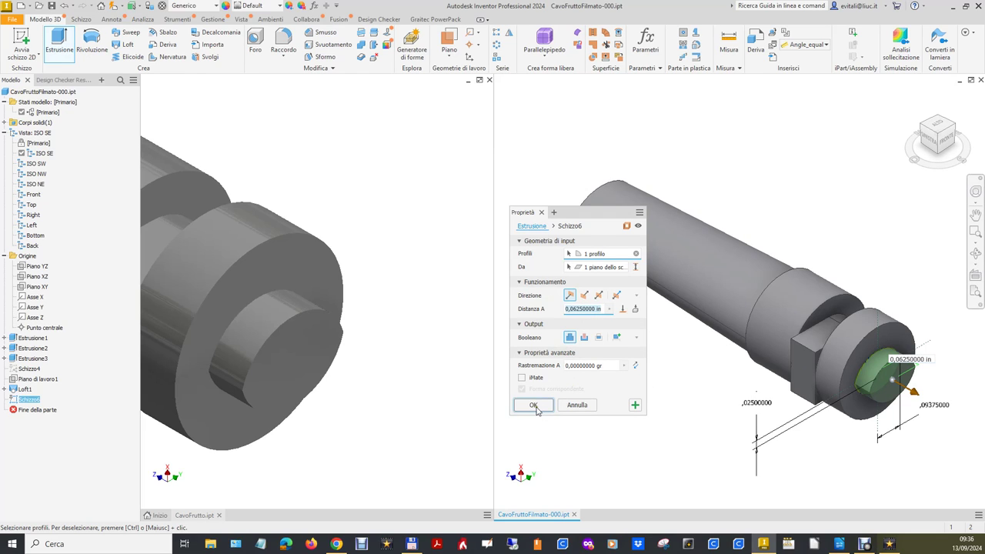
click(533, 406)
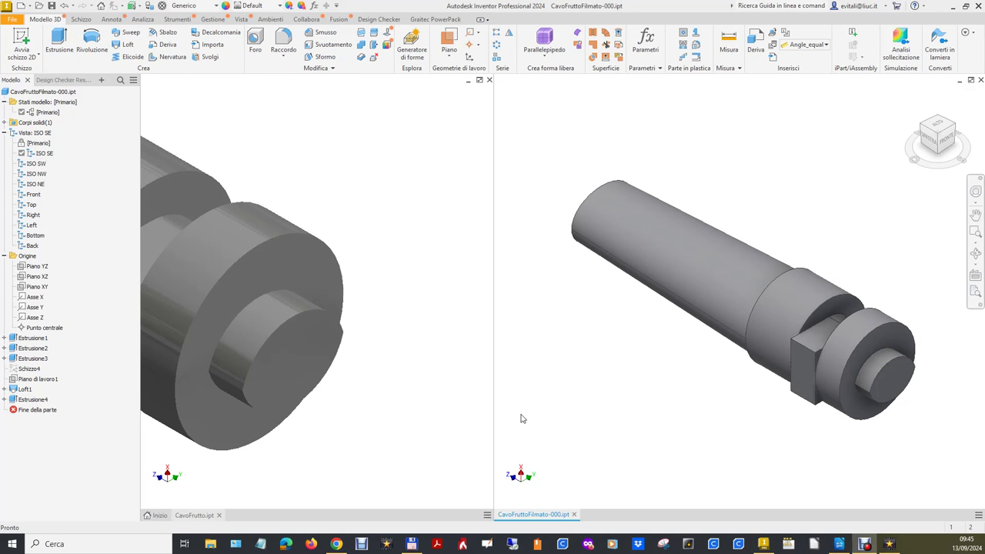
- Activate CavoFrutto.ipt, show its home isometric view, and zoom onto the tapered tube section
click(414, 264)
mouse_move(447, 137)
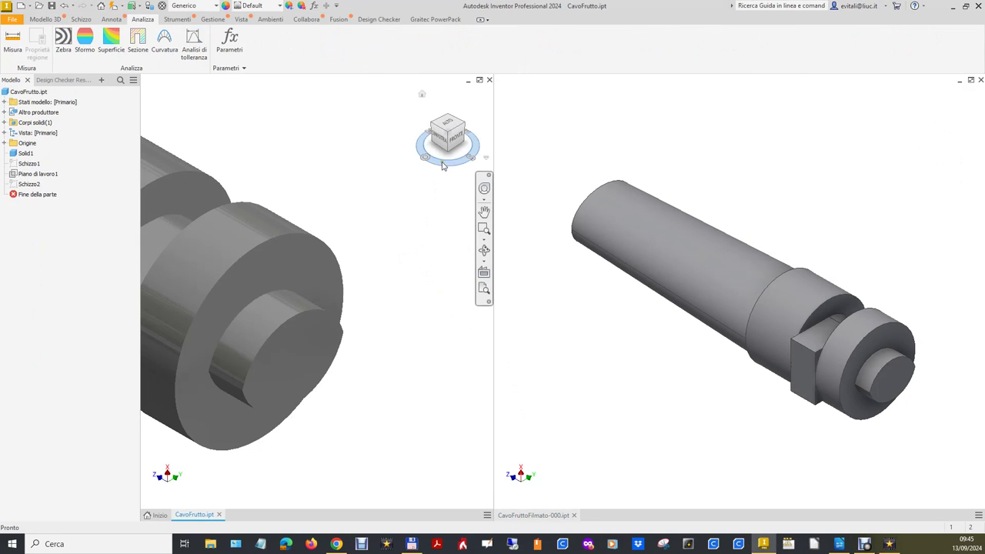
click(421, 96)
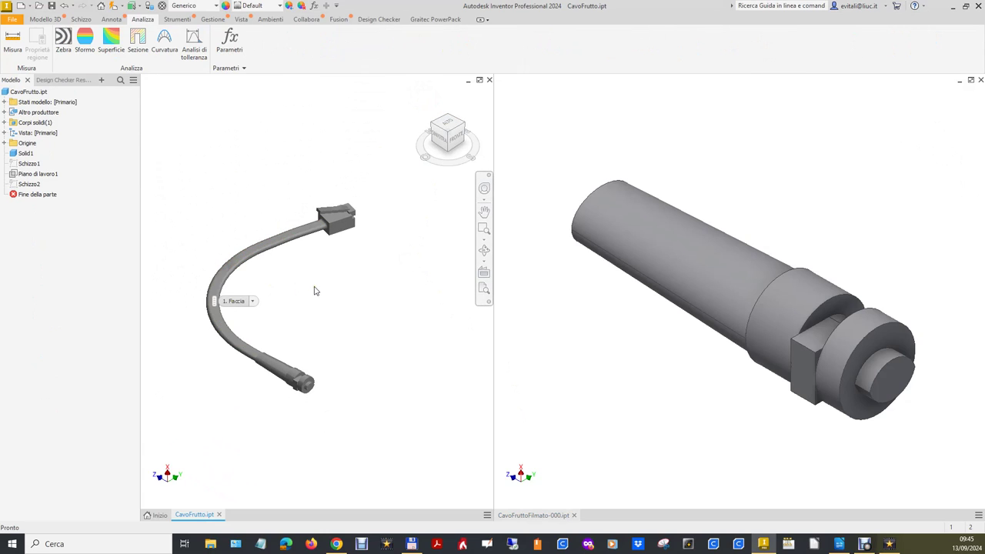
click(428, 125)
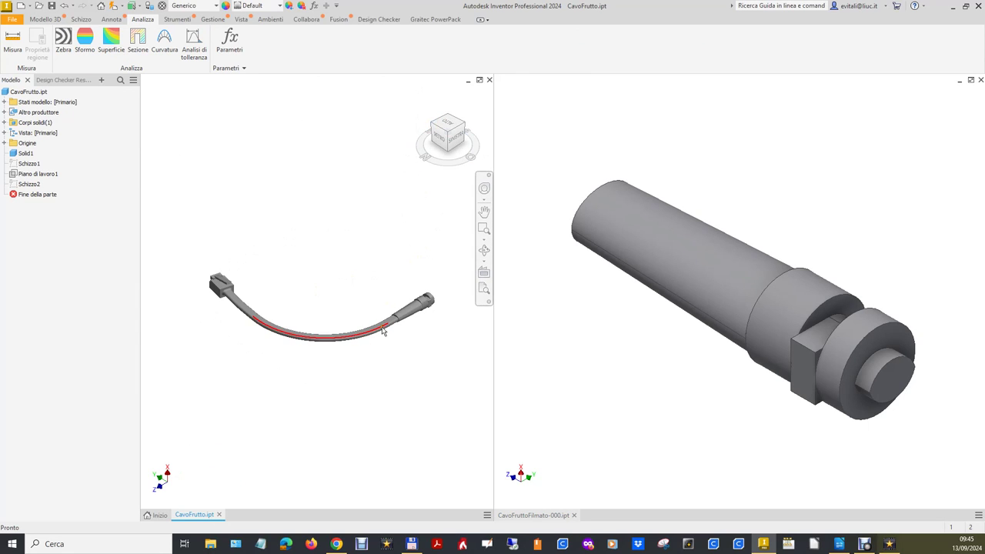
scroll(382, 330, down, 2)
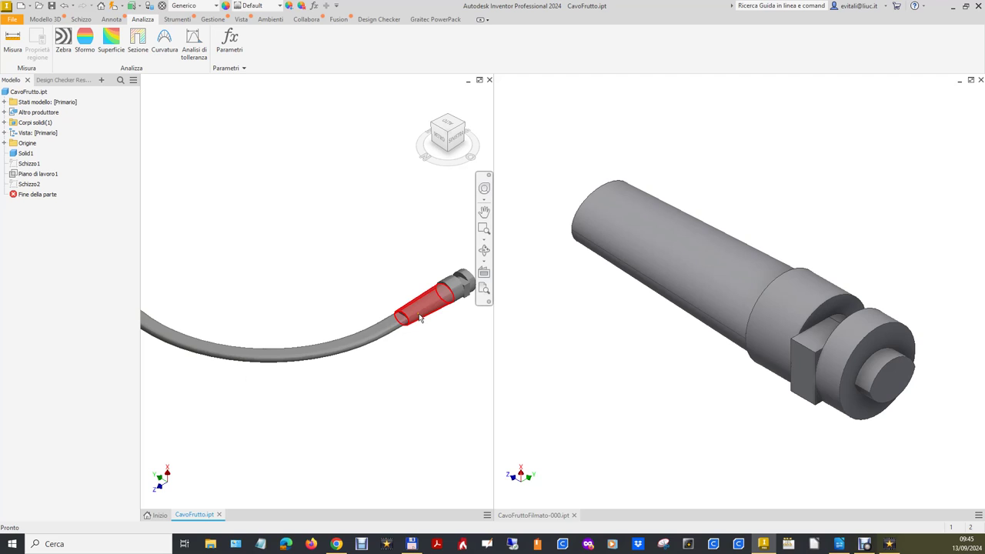
scroll(420, 321, up, 2)
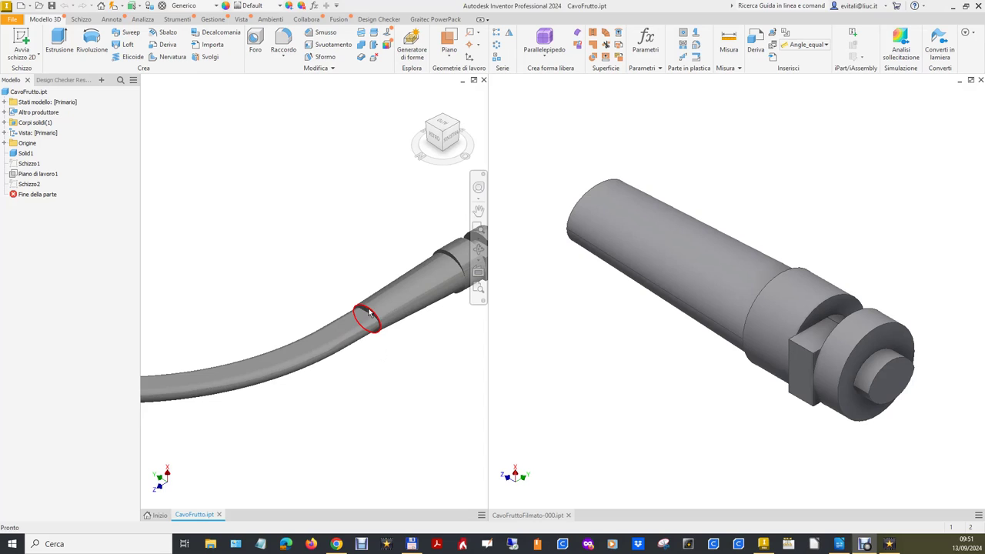
- Create Piano di lavoro2 on the tube's flat step face at zero offset
click(369, 313)
click(452, 56)
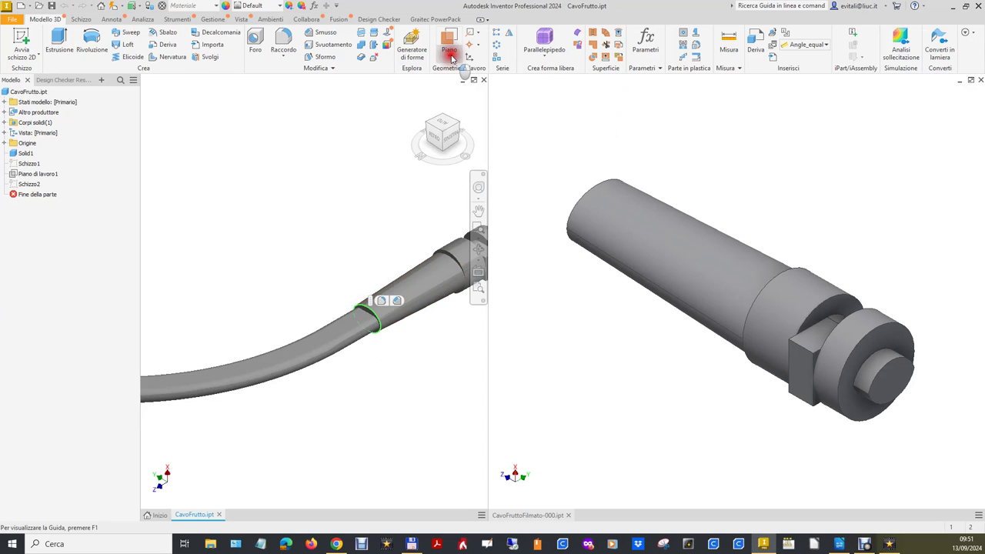
click(480, 92)
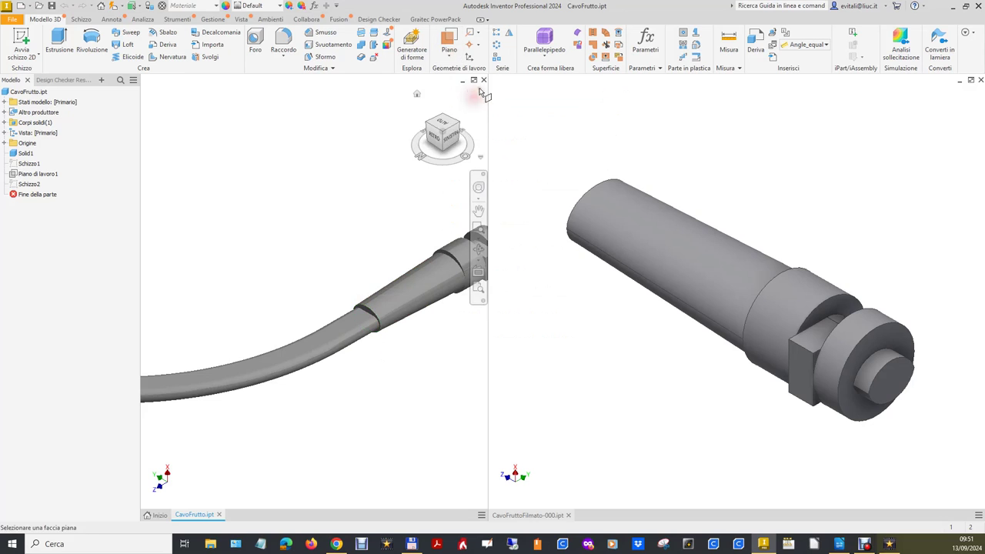
scroll(374, 309, up, 3)
scroll(392, 303, up, 2)
click(392, 304)
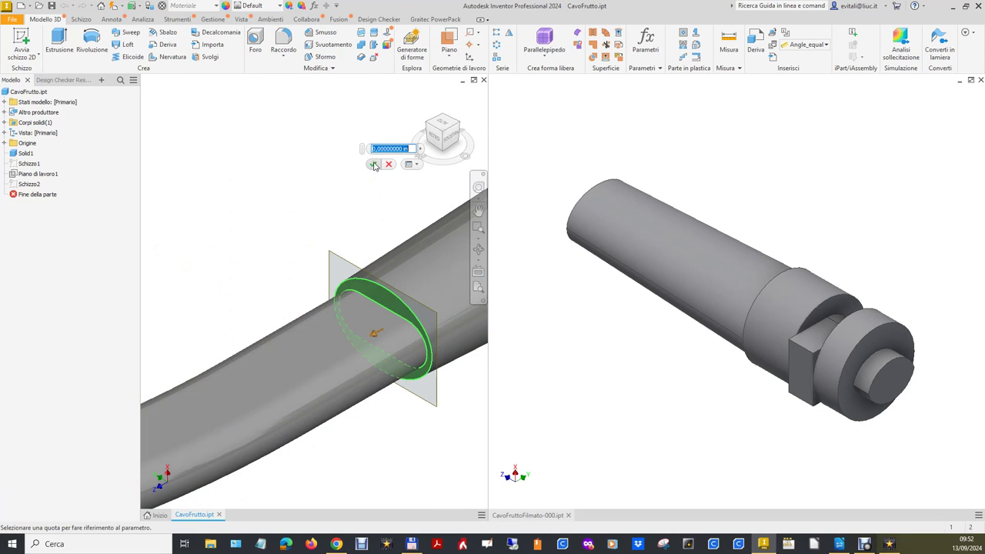
click(373, 165)
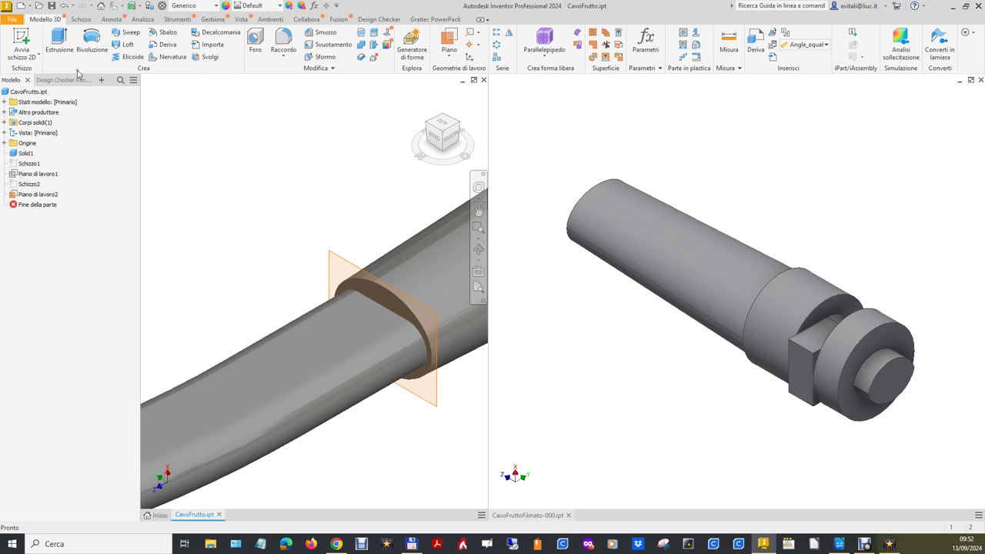
- Start Schizzo3 on Piano di lavoro2 and project the tube's closed oval edge into it
click(330, 256)
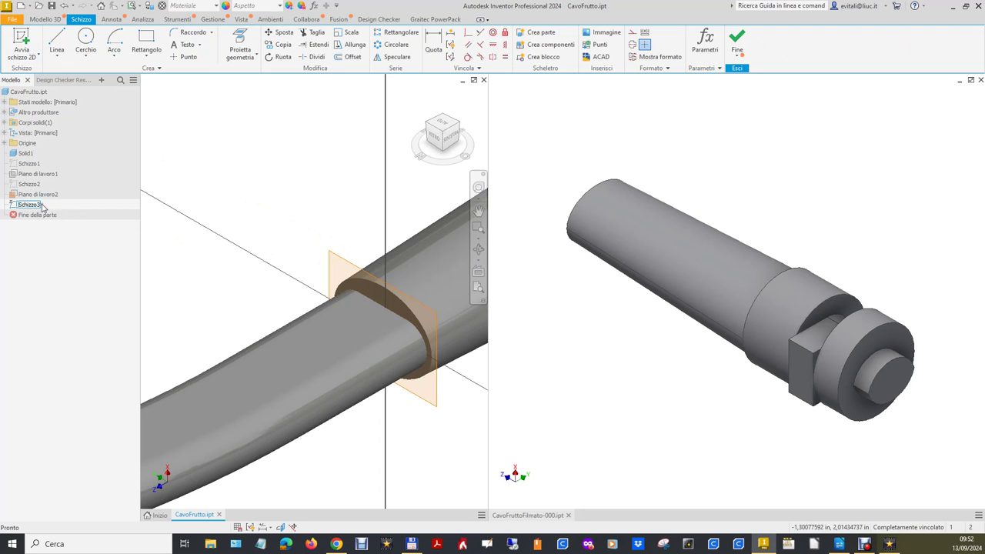
click(239, 43)
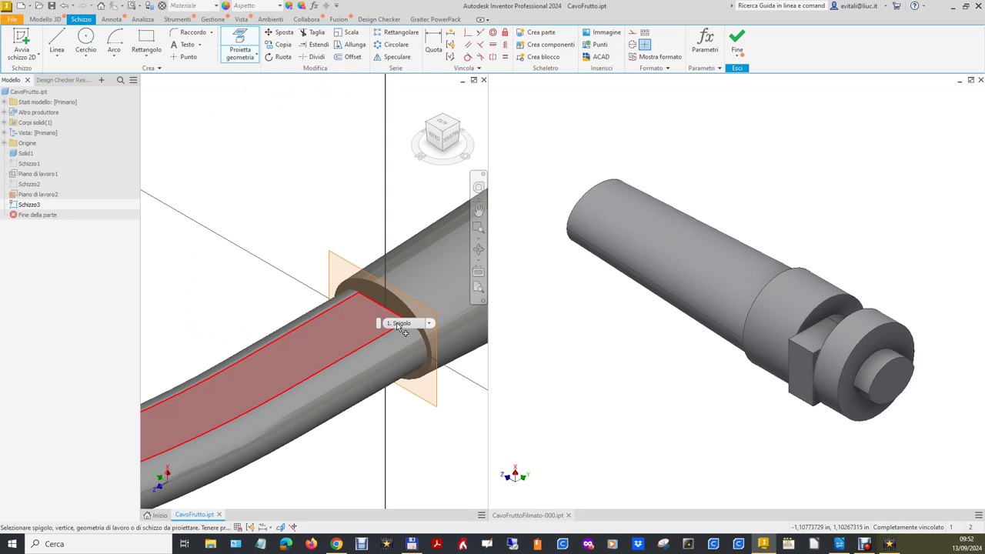
click(431, 329)
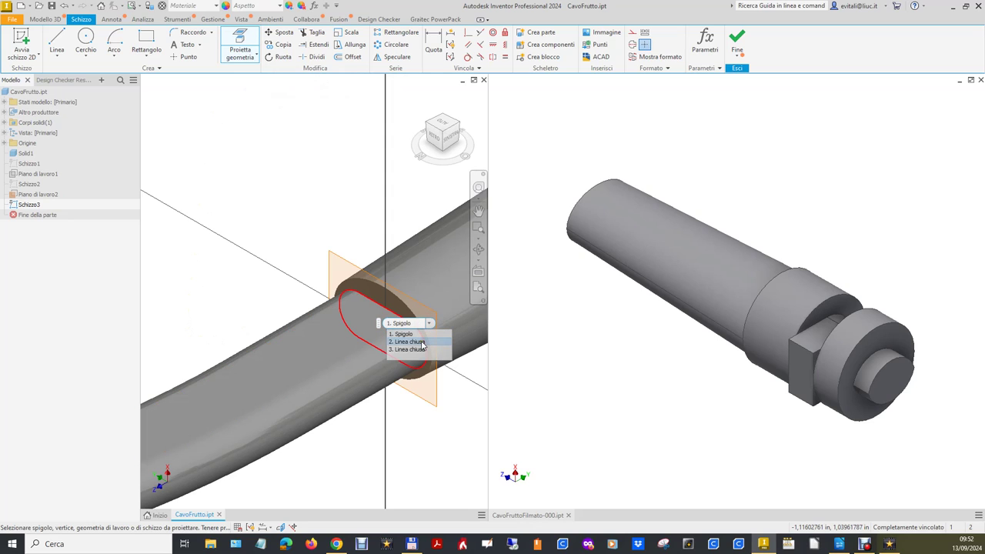
click(406, 341)
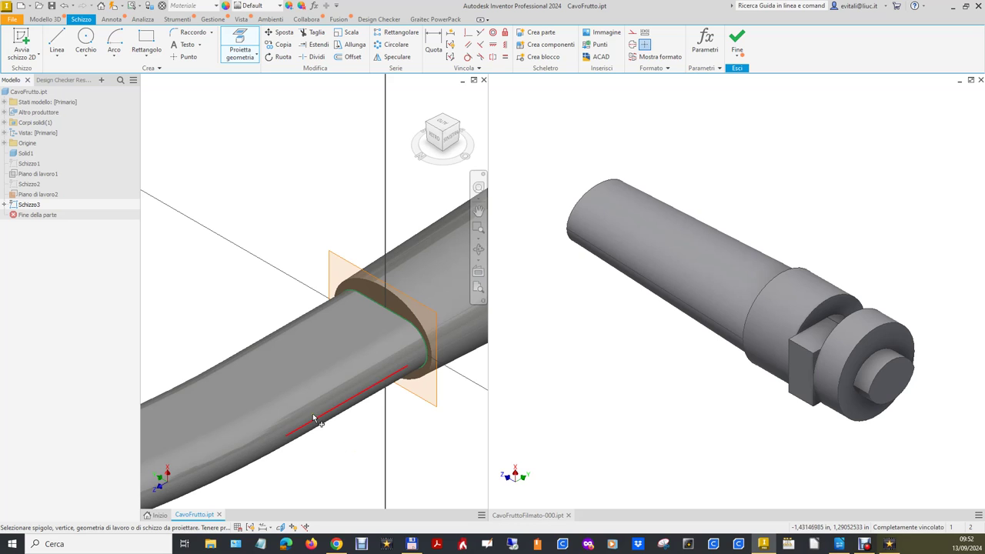
key(Escape)
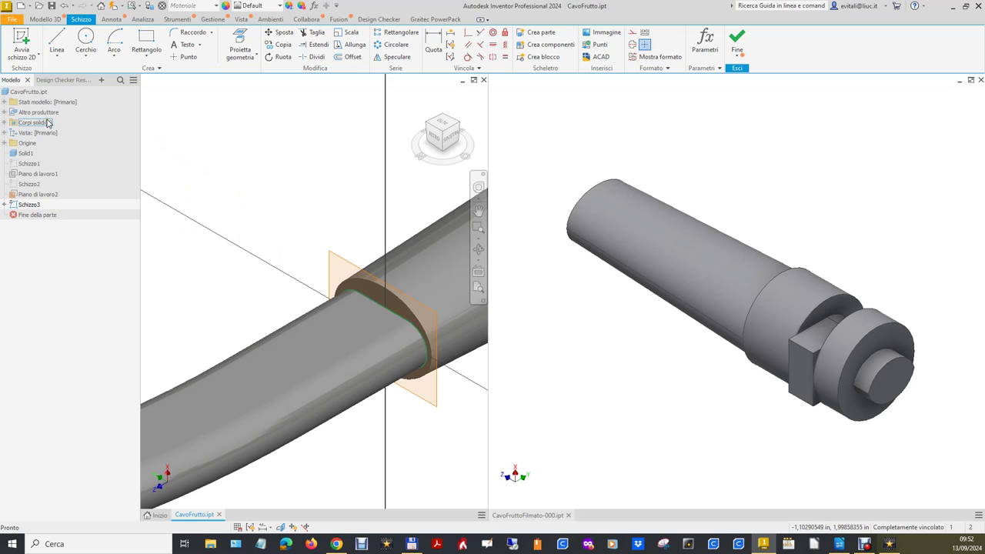
- Hide the solid body so the projected oval outline is visible
right_click(47, 121)
click(77, 194)
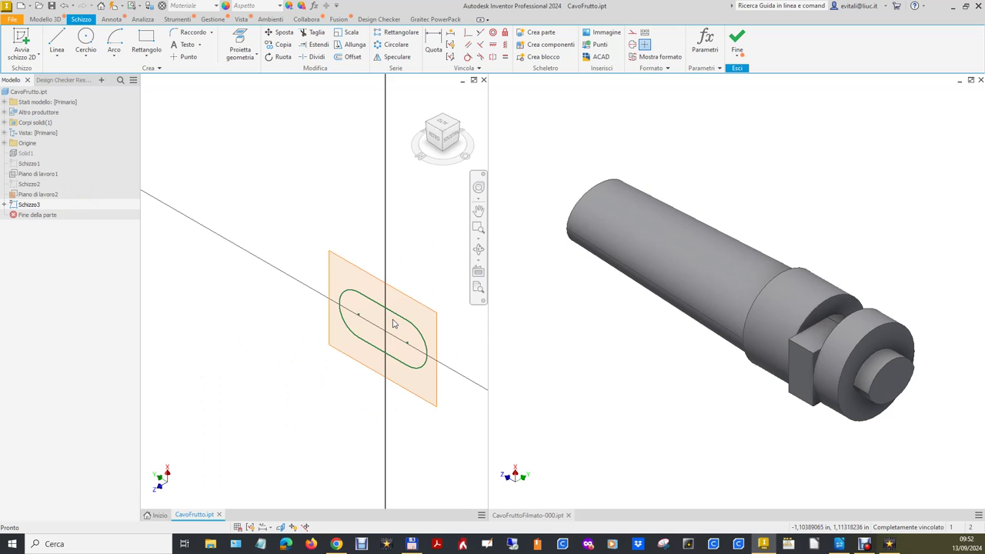
click(622, 314)
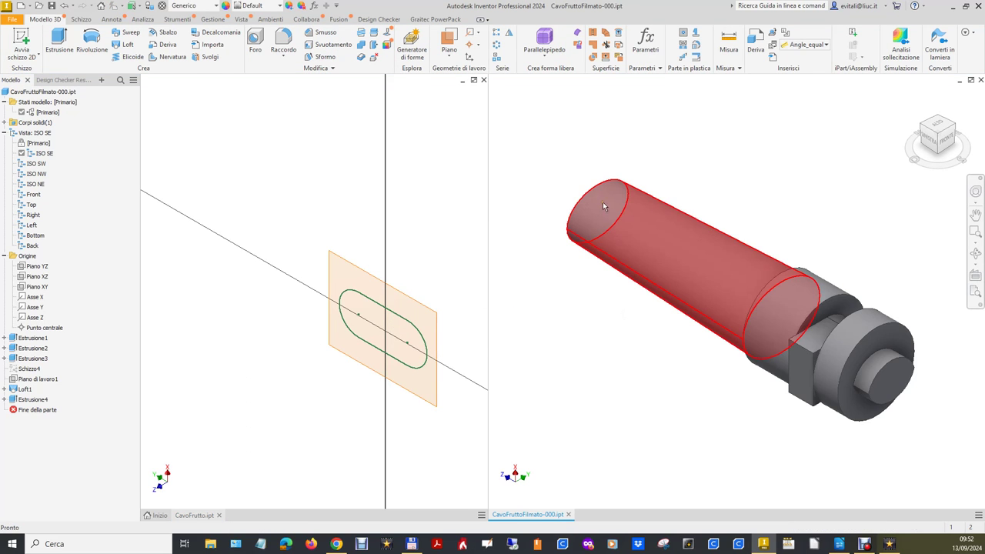
- Start Schizzo7 on the tapered oval end face of CavoFruttoFilmato-000
click(920, 123)
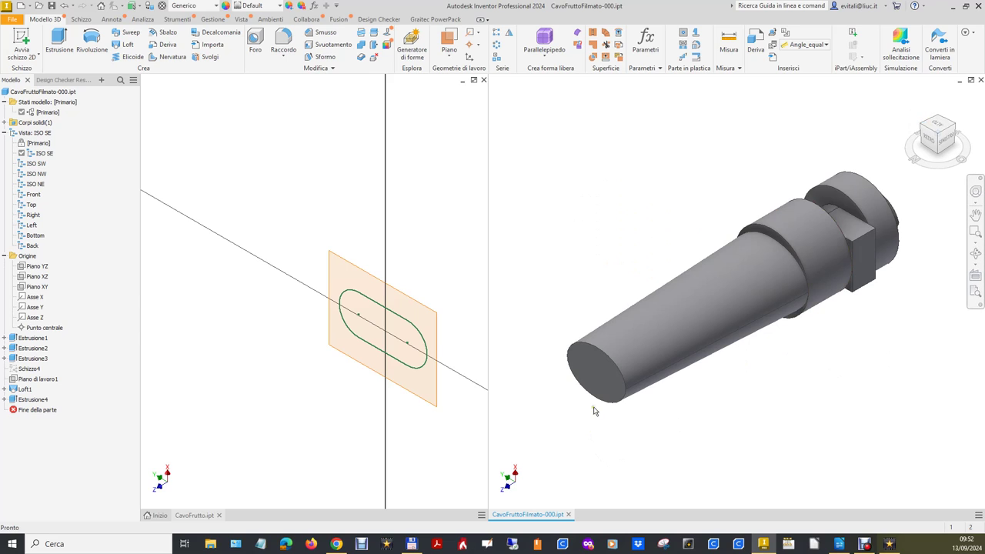
click(21, 38)
click(598, 377)
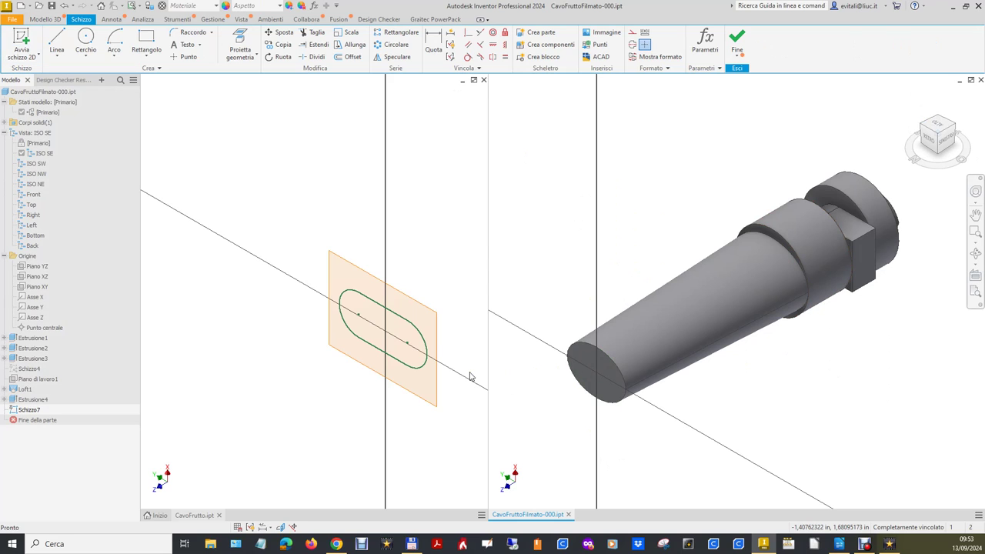
click(431, 248)
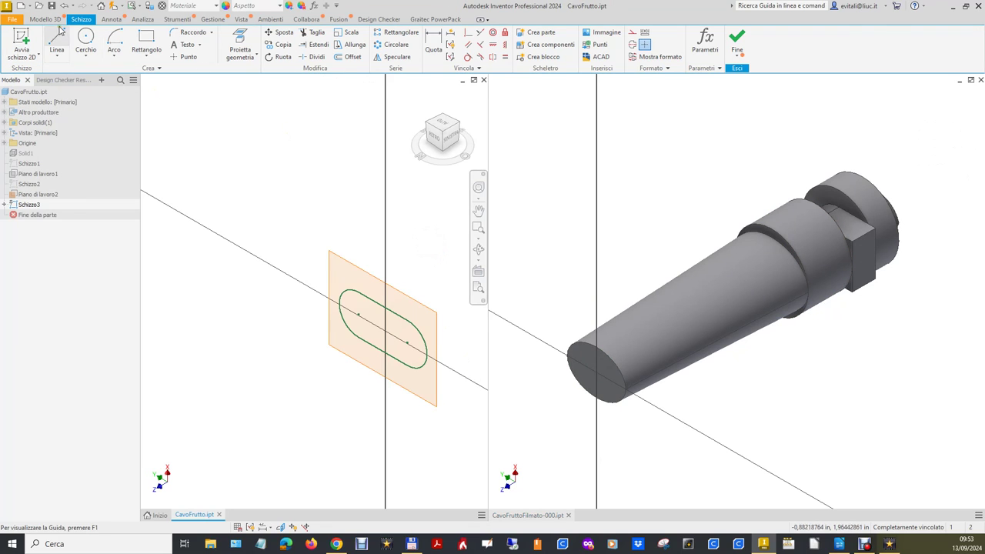
- Measure the reference slot's end arcs (0,05 in radius) and 0,1 in width
click(176, 20)
click(16, 42)
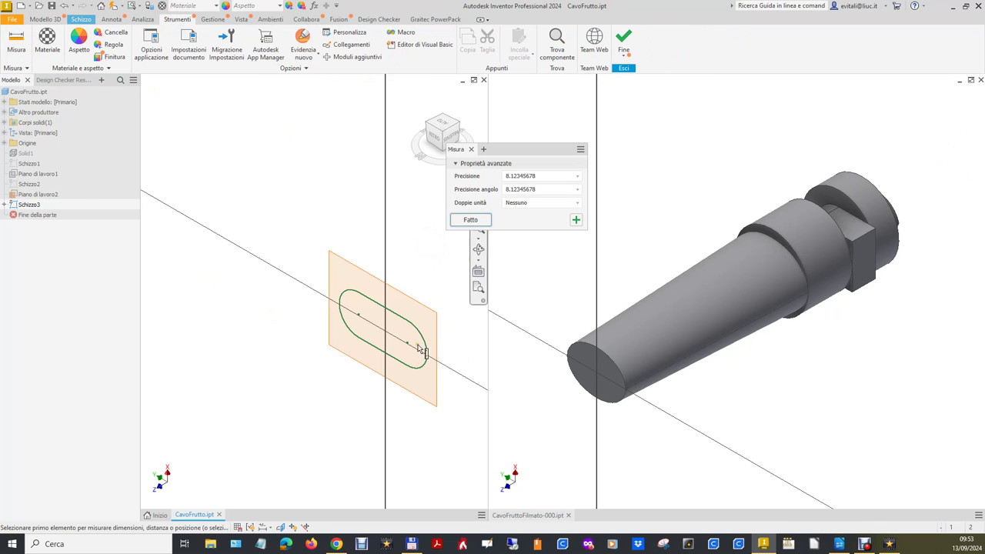
click(341, 301)
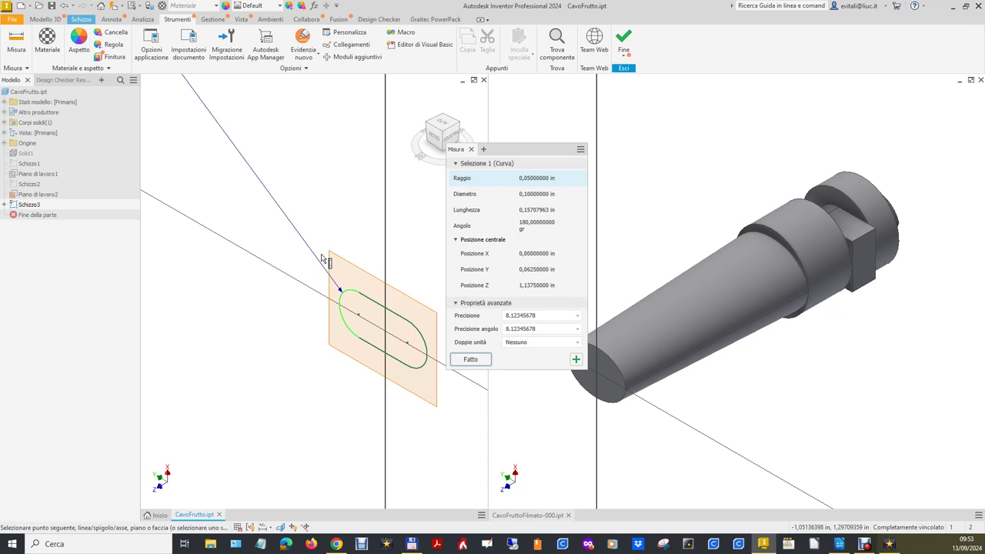
key(Escape)
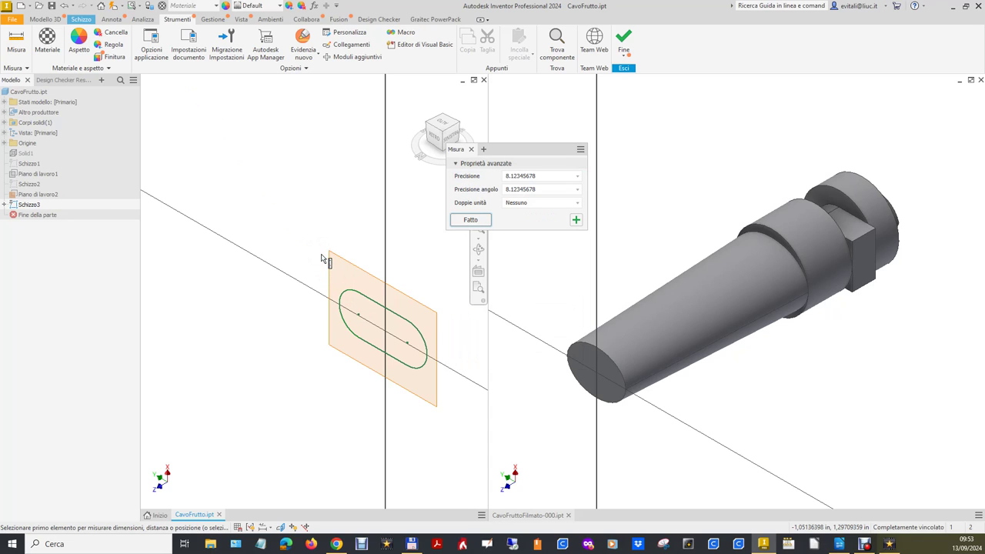
click(389, 308)
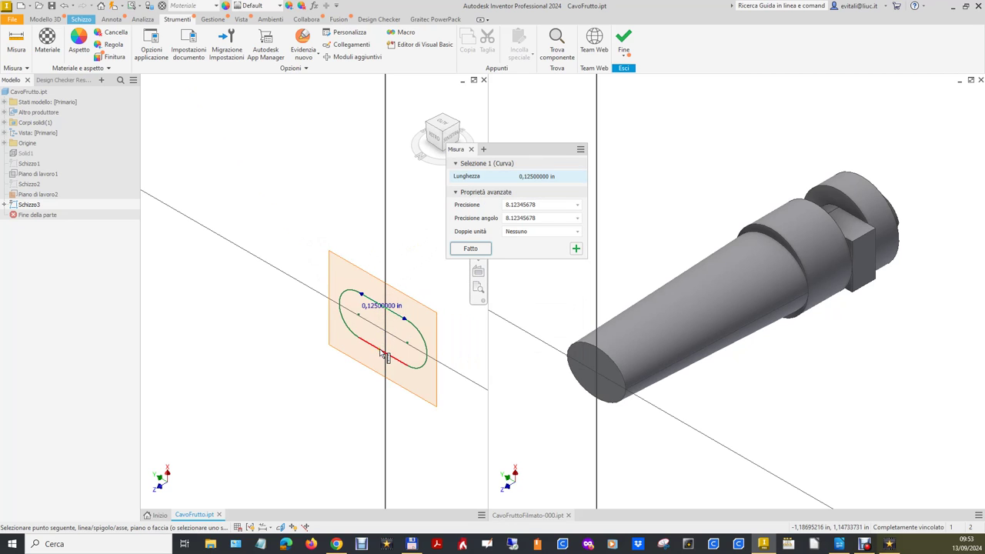
click(380, 350)
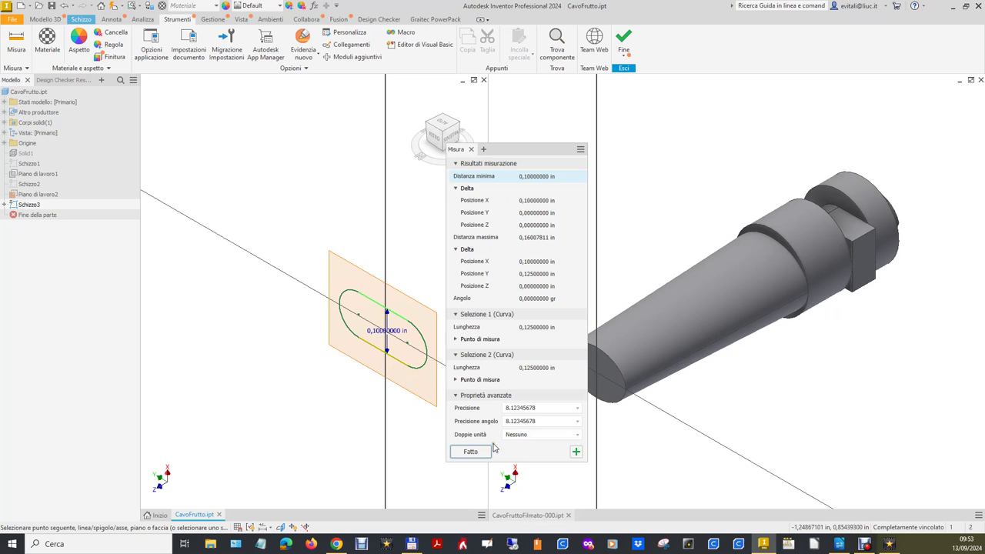
click(575, 452)
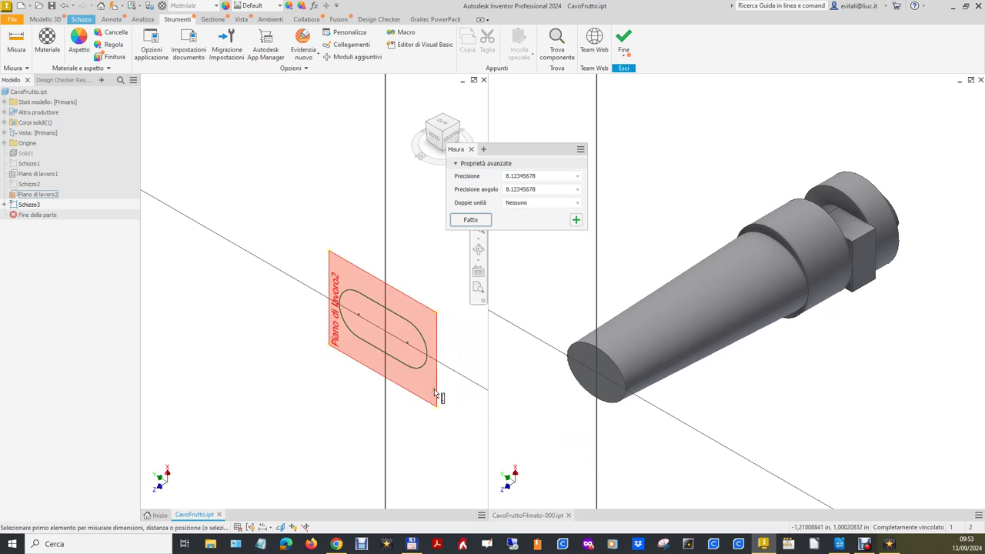
click(423, 368)
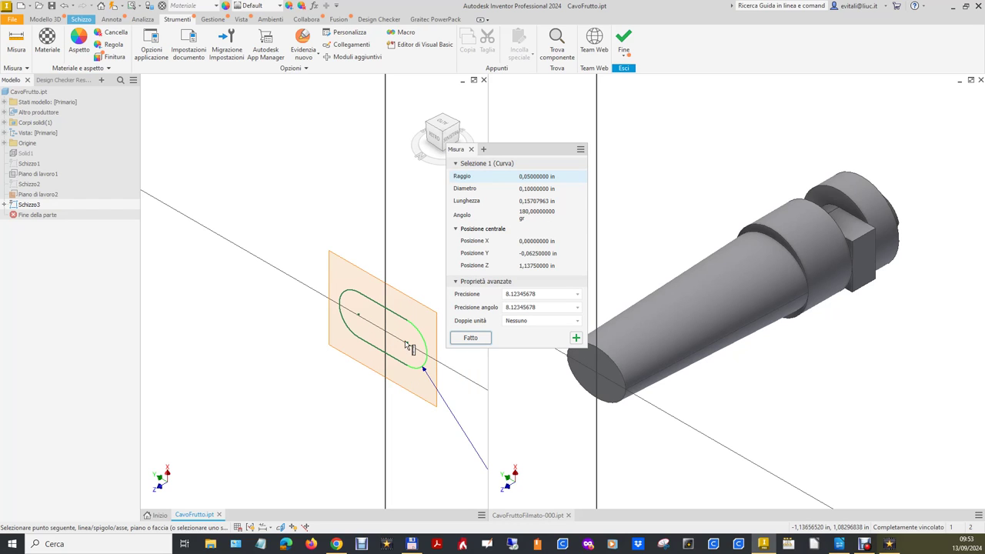
- Measure the slot's centre-to-centre distance of 0,125 in
click(576, 340)
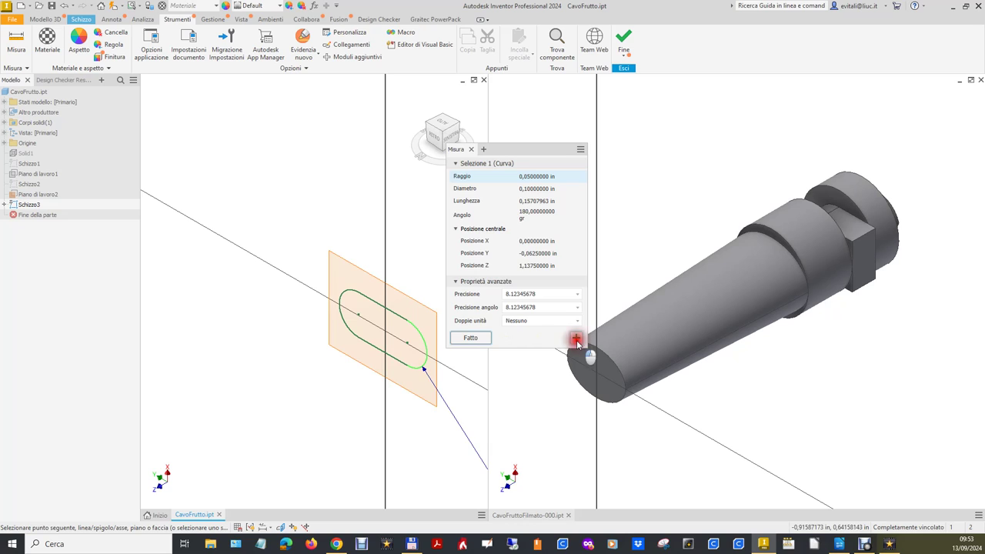
click(358, 317)
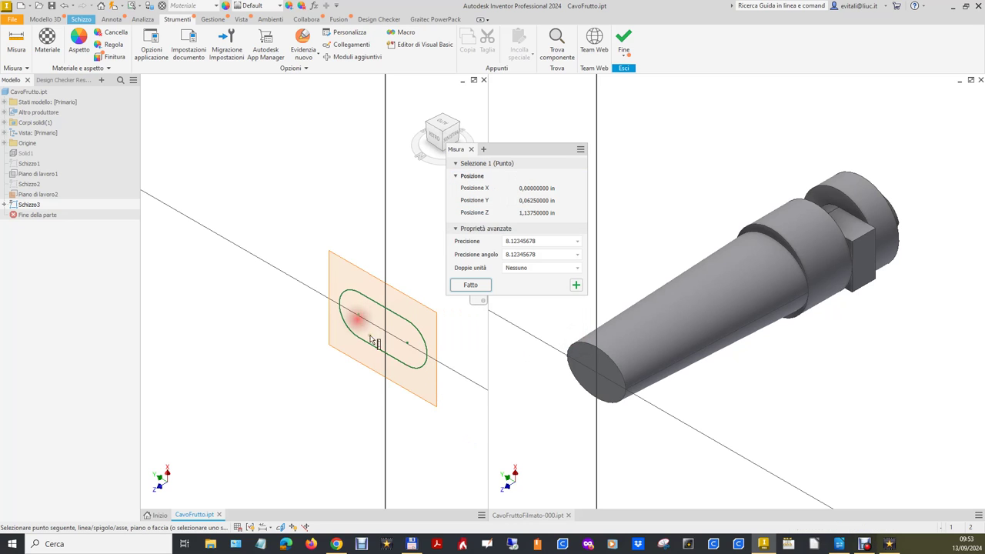
click(409, 343)
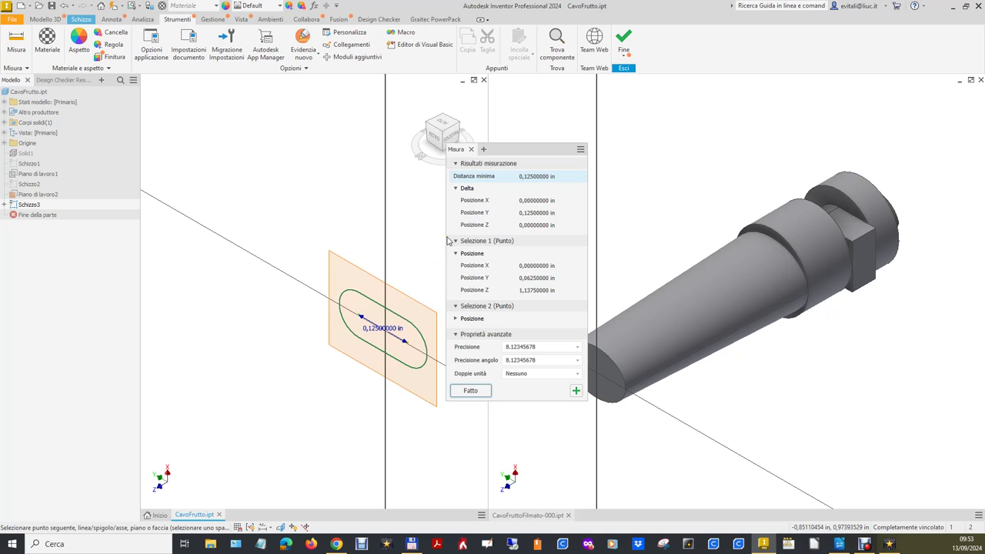
click(470, 149)
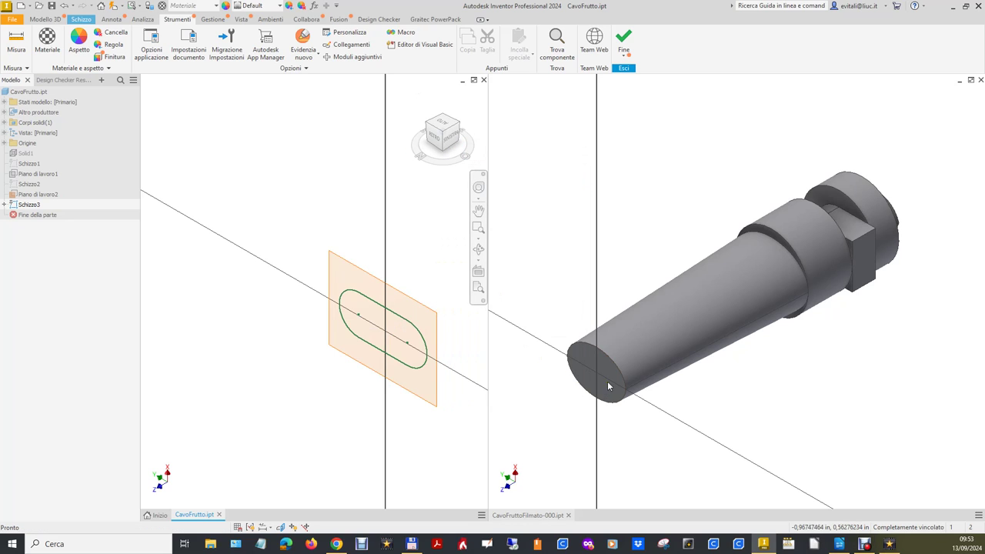
click(627, 429)
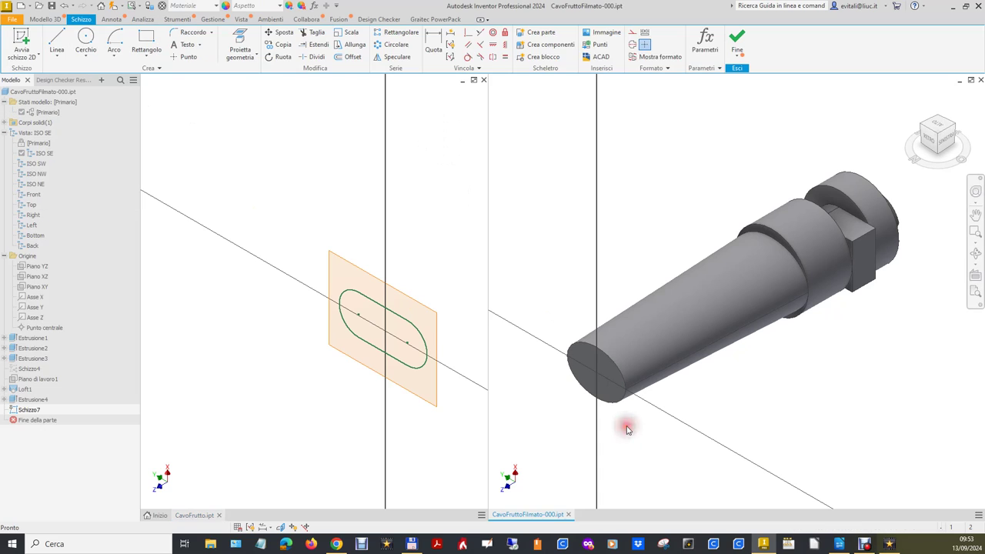
- Draw a centre-to-centre slot on the oval end face from two centres and a width point
click(142, 60)
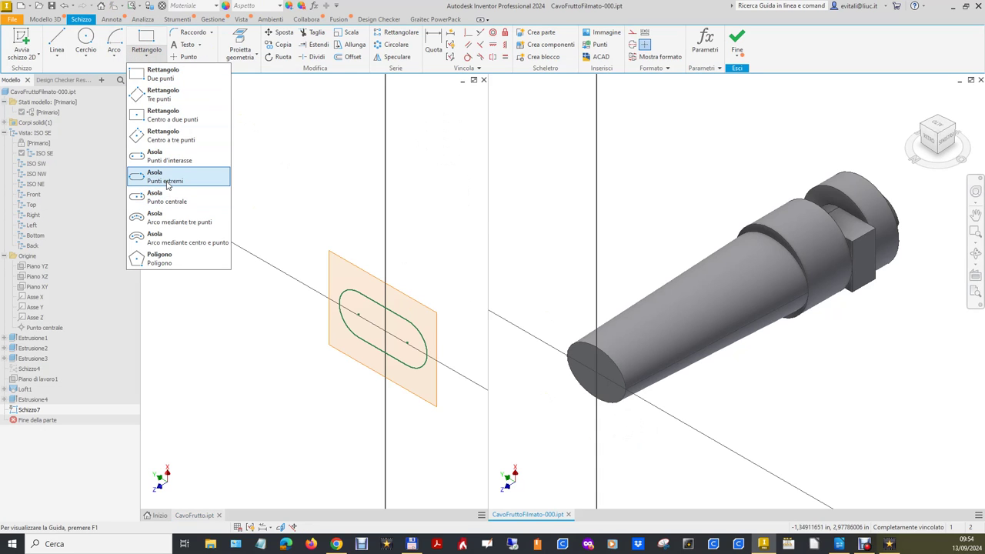
click(164, 157)
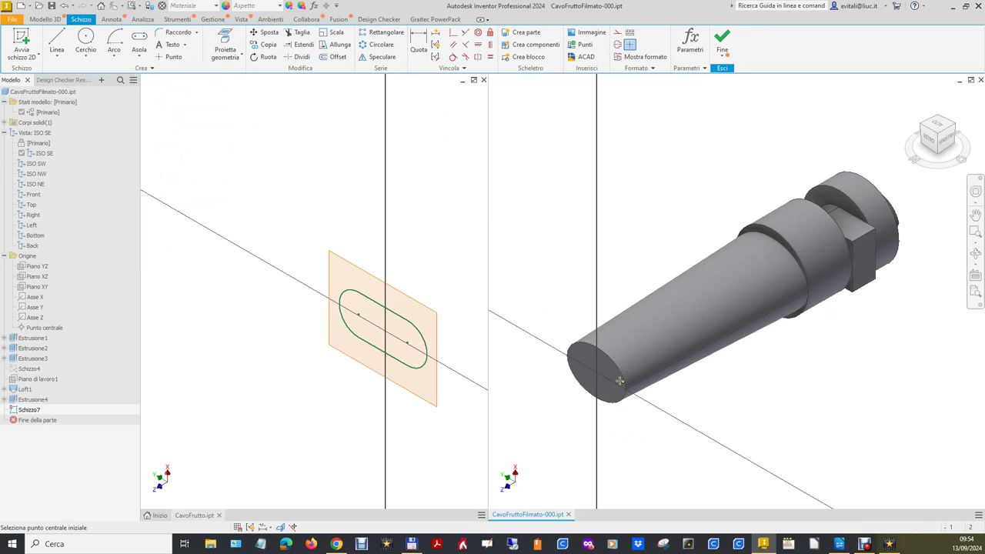
click(580, 358)
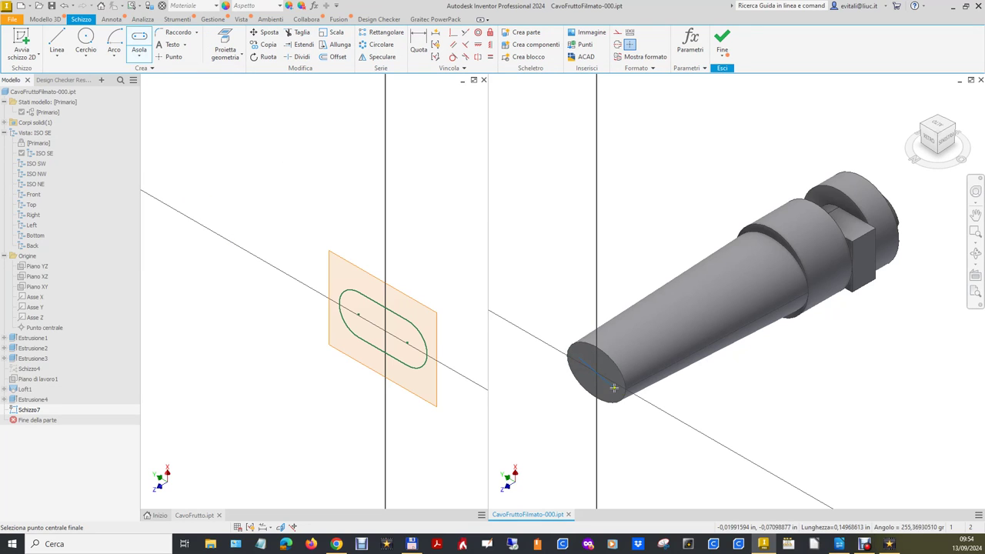
click(610, 378)
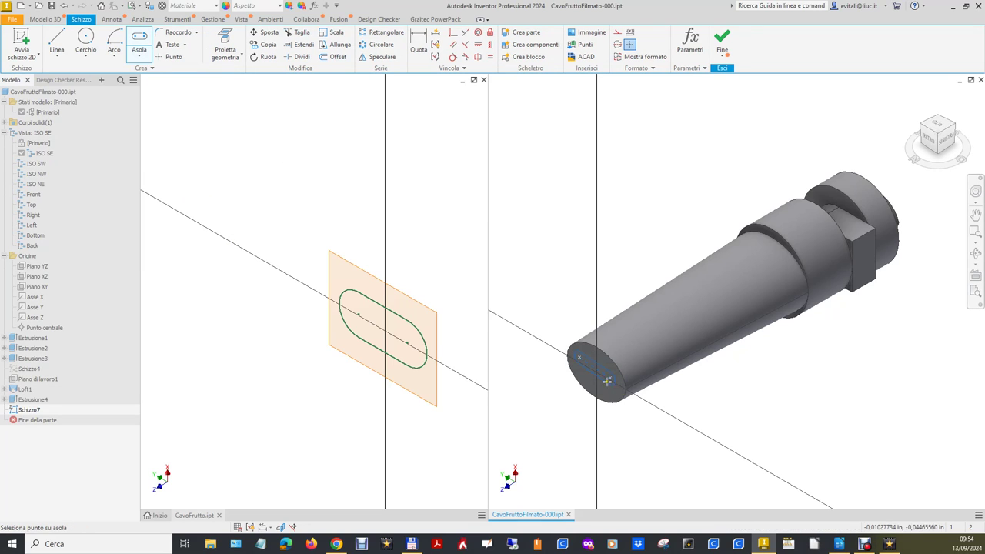
click(604, 385)
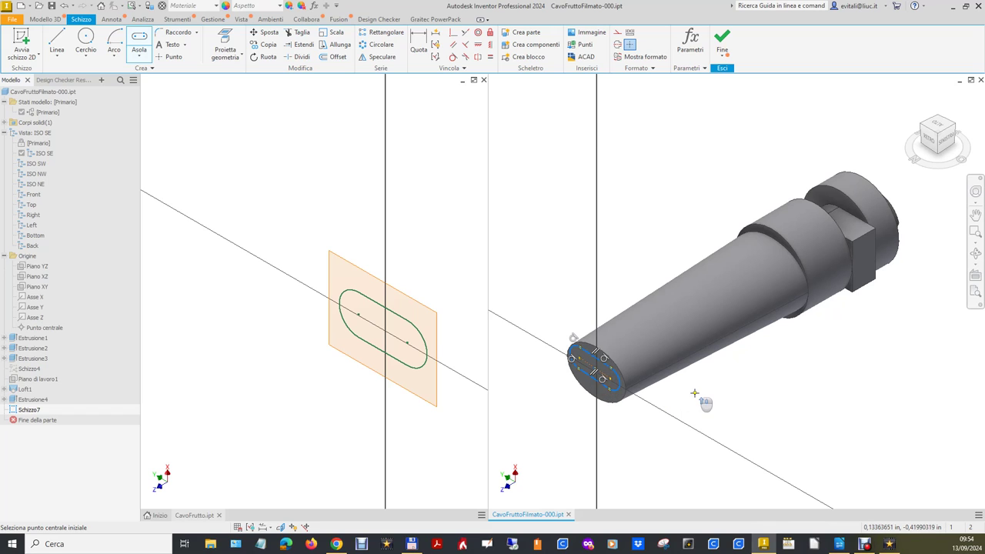
scroll(700, 404, down, 3)
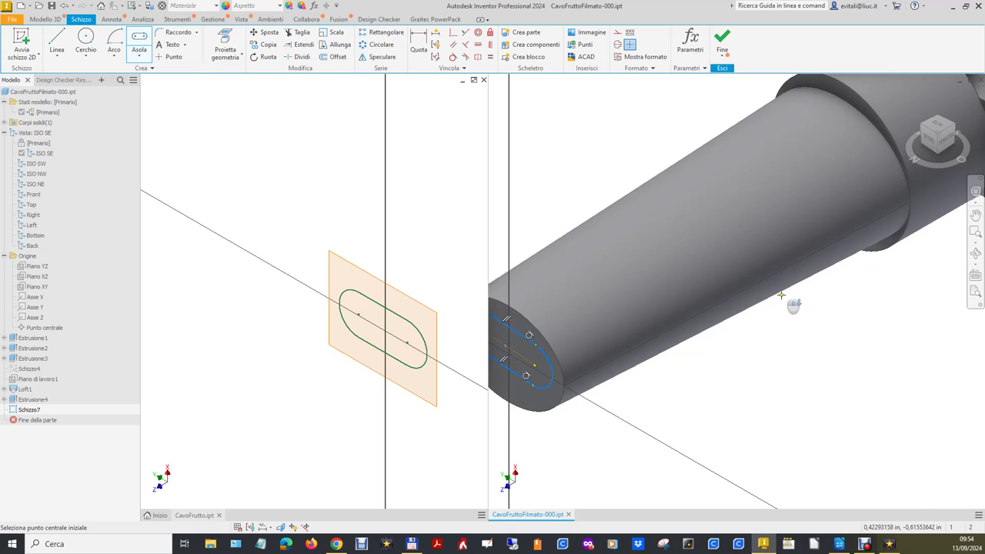
scroll(781, 295, up, 2)
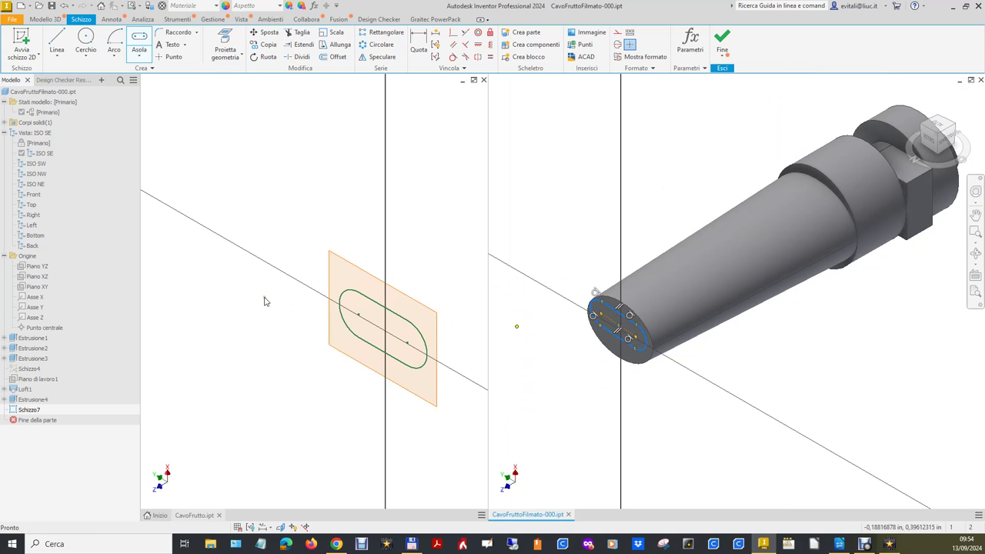
key(p)
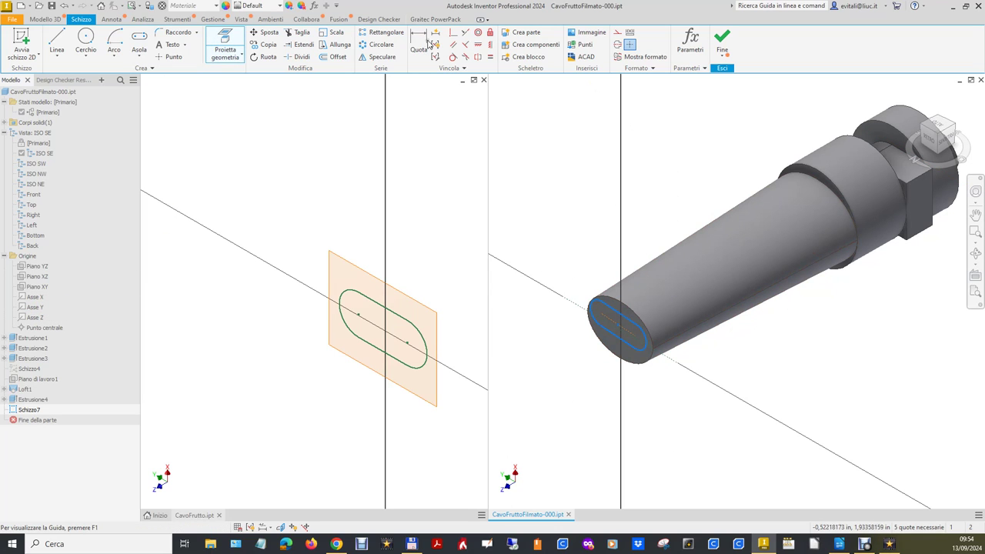
- Constrain the slot line collinear with the end face's ellipse axis
click(466, 32)
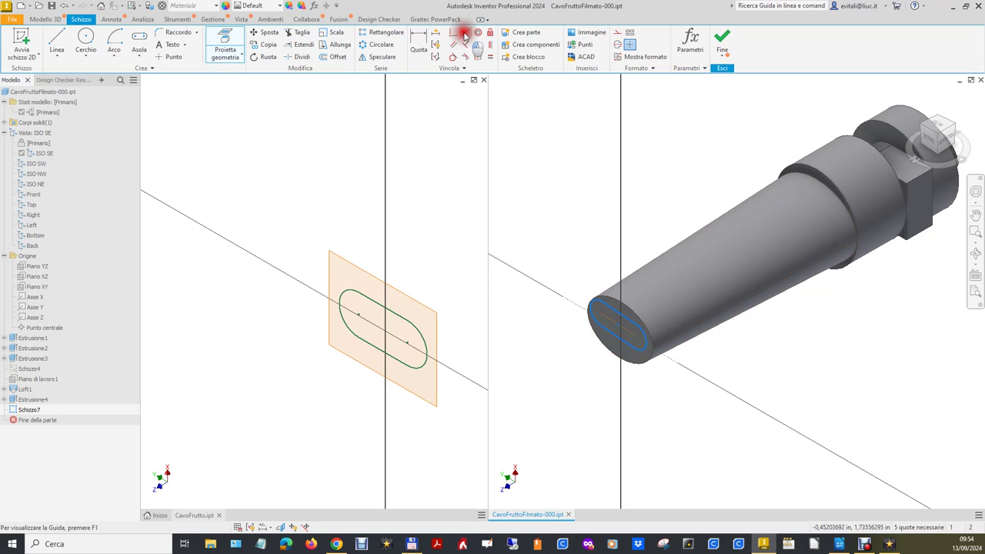
click(621, 332)
click(621, 332)
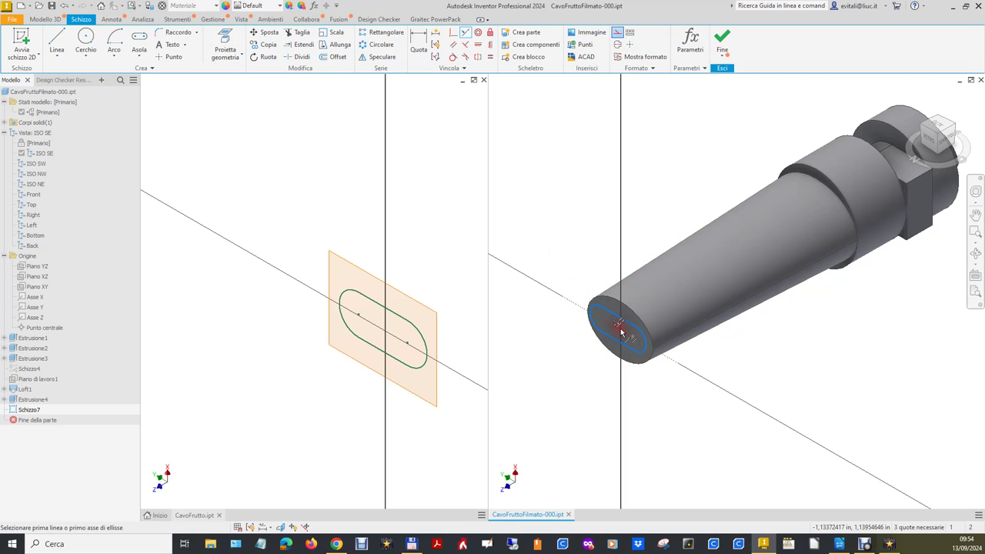
key(Escape)
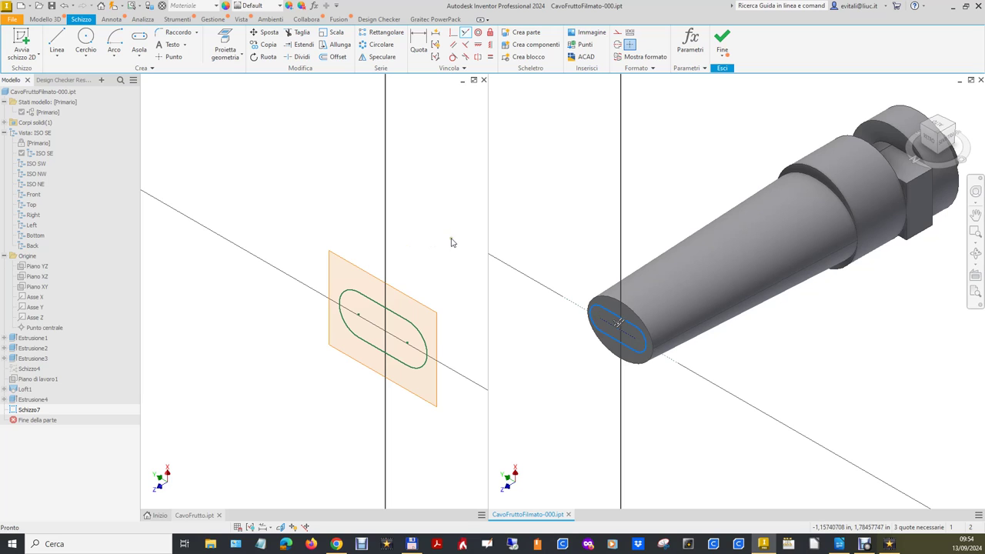
- Measure the reference slot's arc radius in CavoFrutto.ipt, then return to the new cable part
click(348, 293)
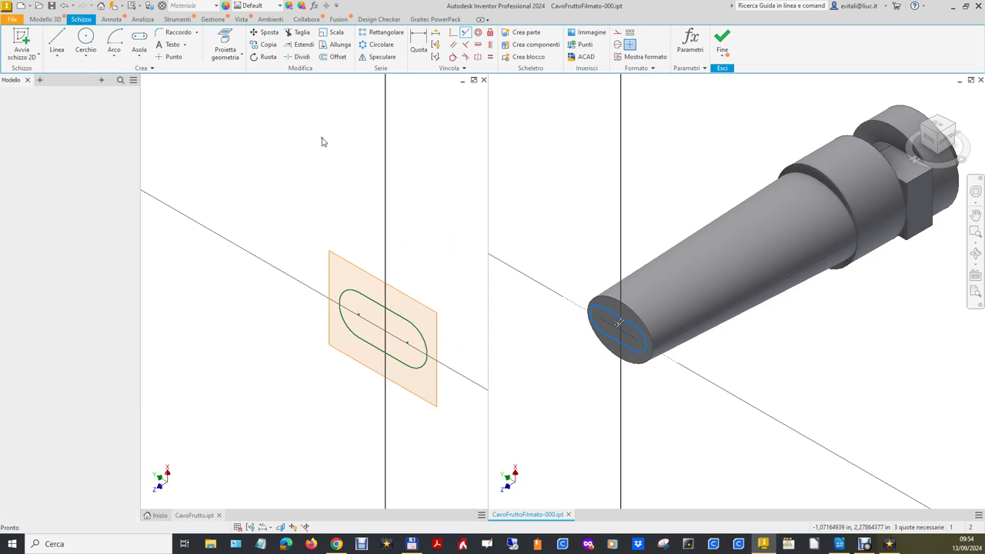
click(26, 48)
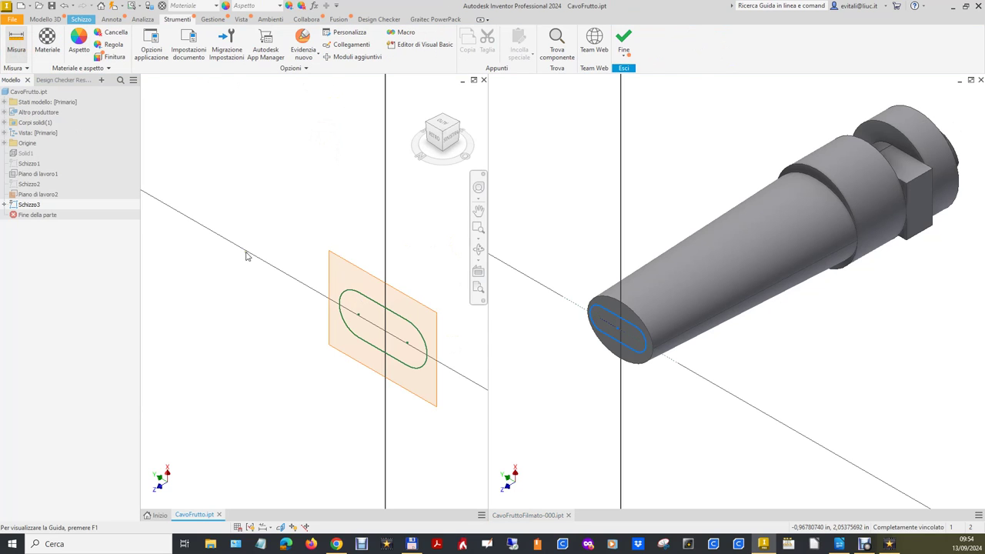
click(347, 295)
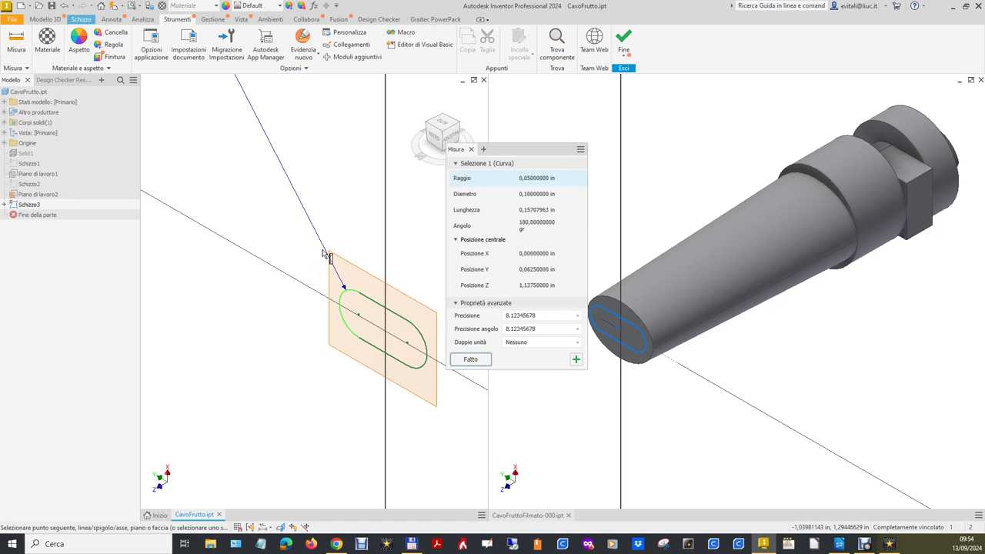
key(Escape)
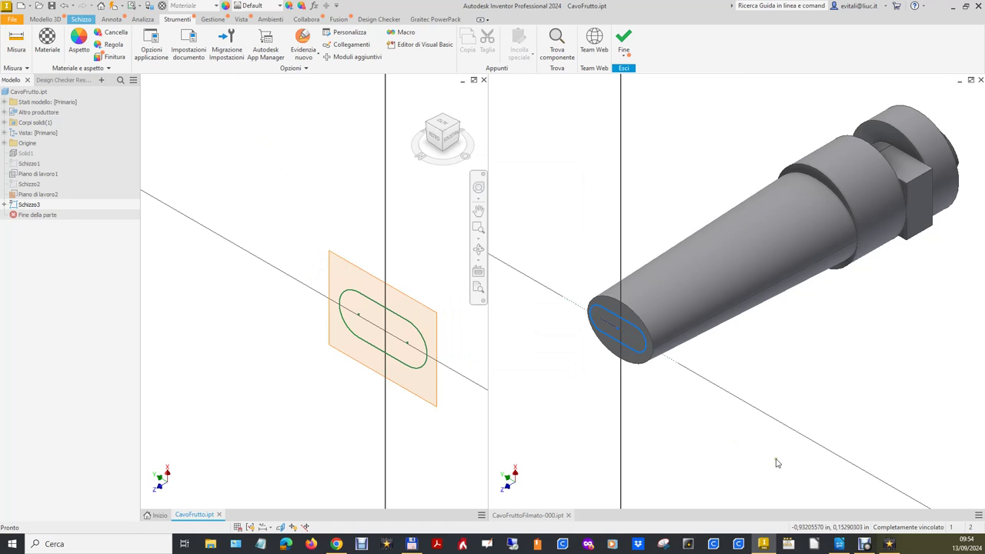
click(780, 423)
click(422, 45)
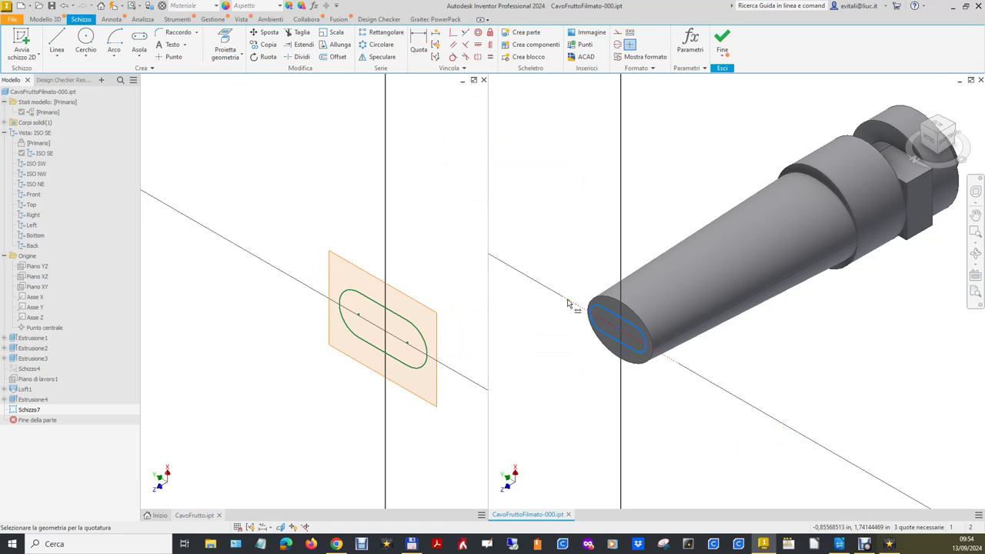
- Dimension the slot's end arc to 0,05
click(593, 310)
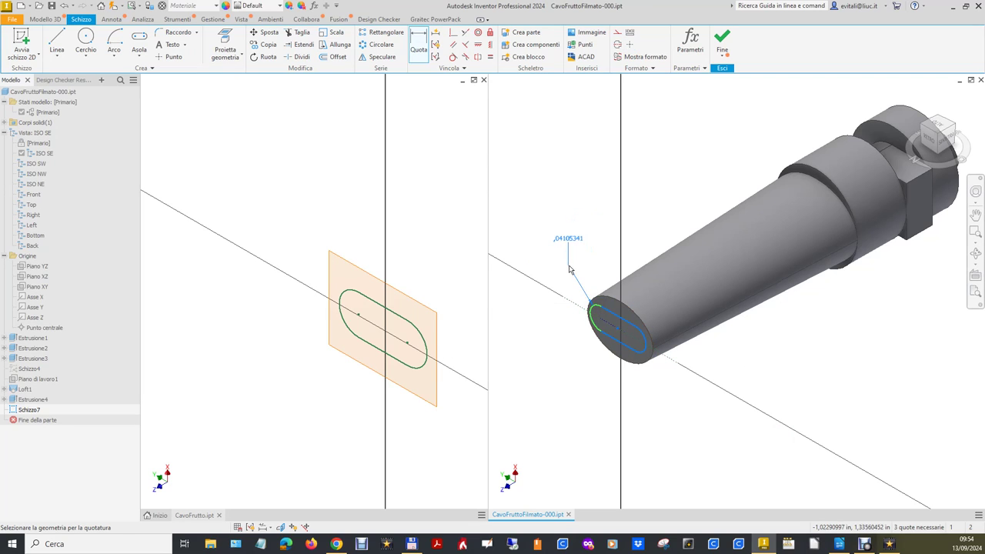
click(570, 270)
text(0,05)
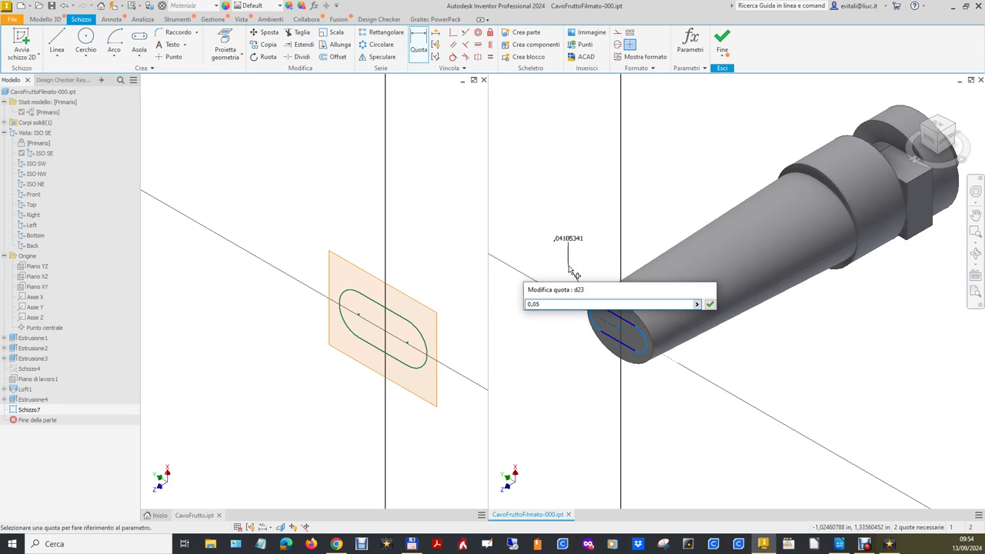
key(Return)
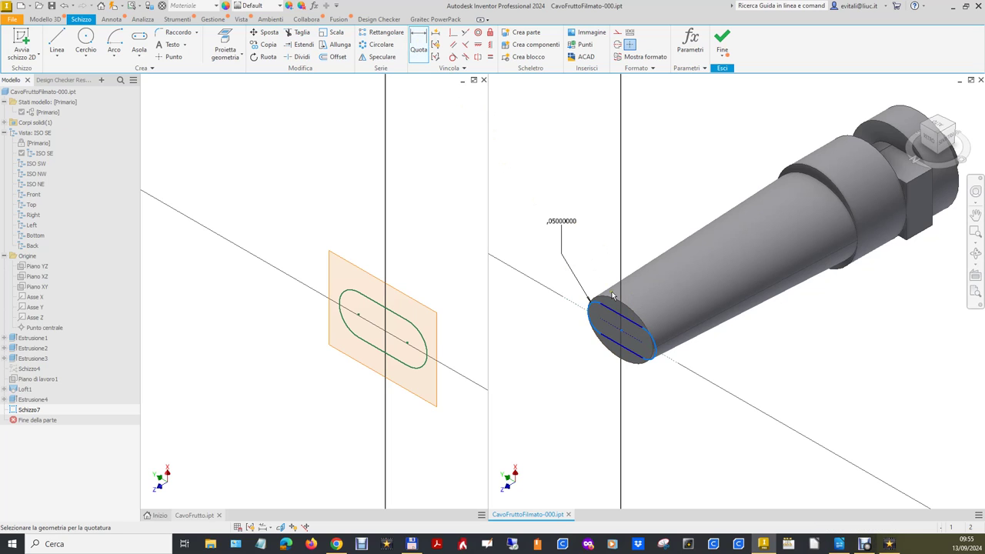
- Set the slot length to 0,125 after measuring CavoFrutto's edge, and tie the slot to the centre point
click(635, 323)
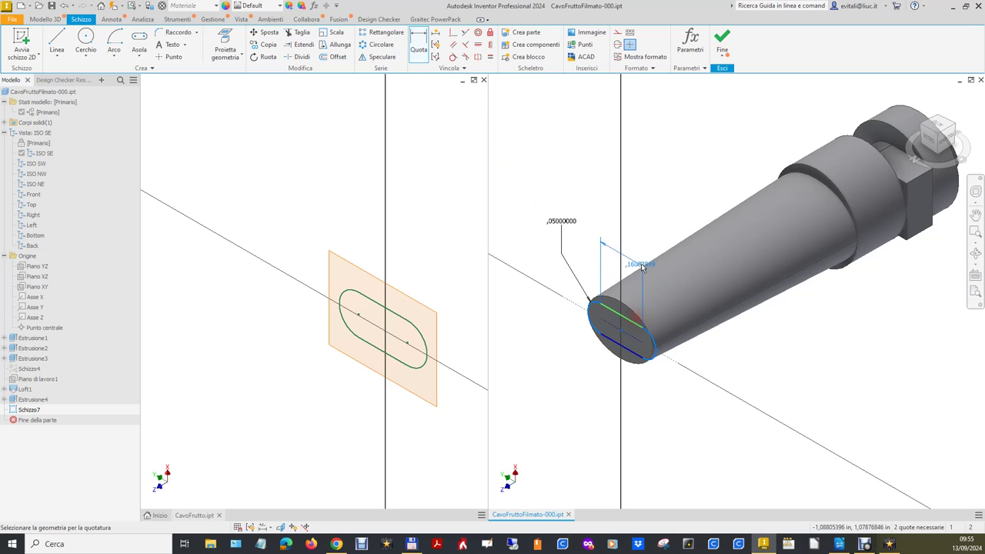
click(665, 229)
click(403, 437)
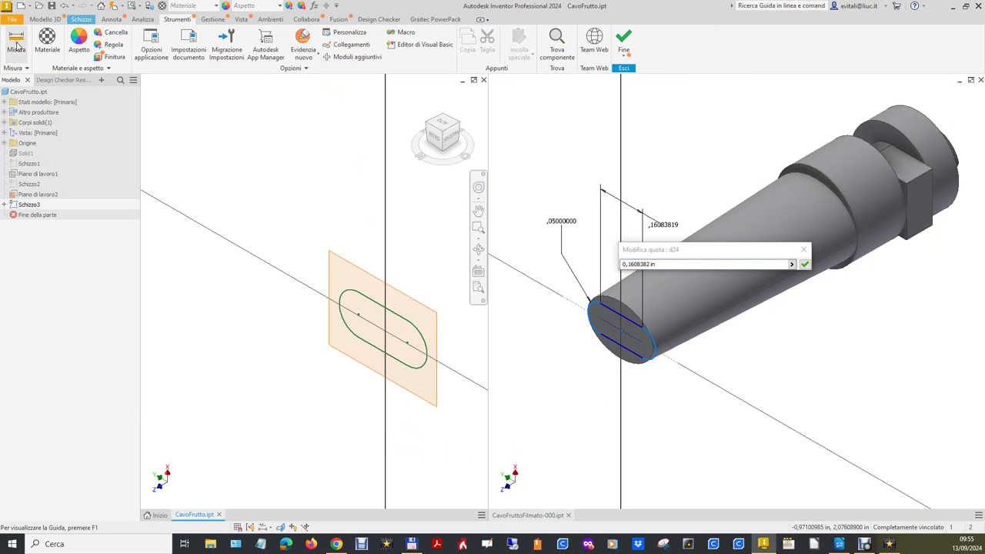
click(17, 42)
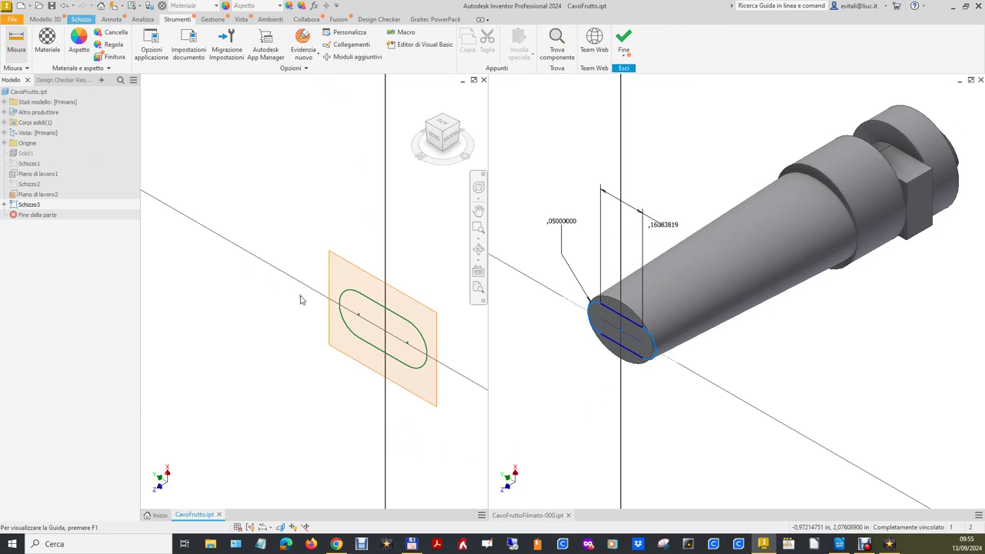
click(365, 297)
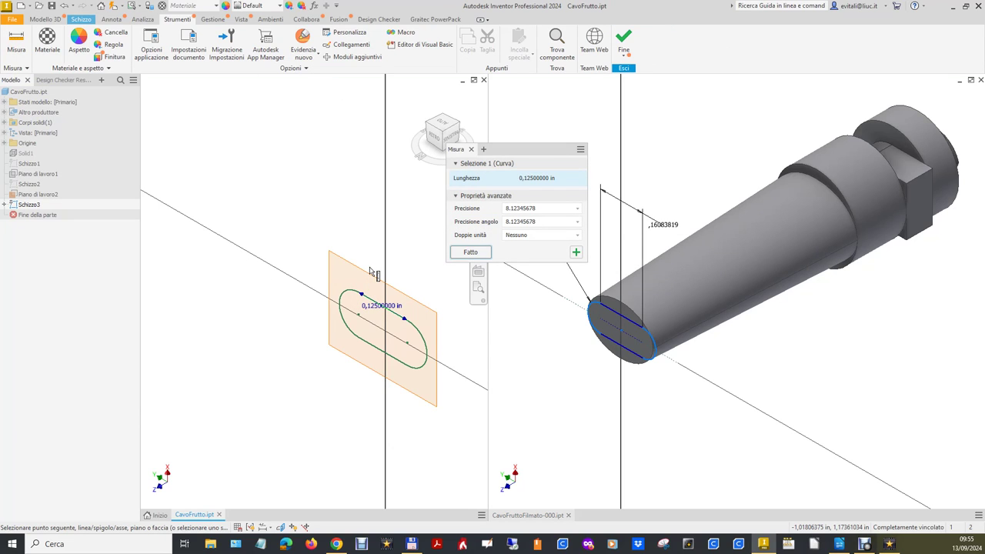
double_click(667, 230)
text(0,125)
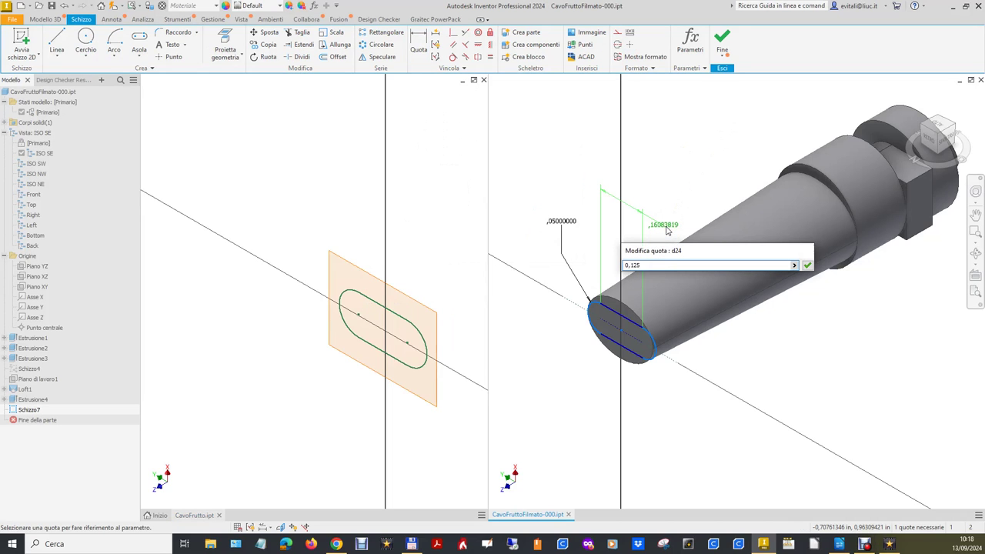
key(Return)
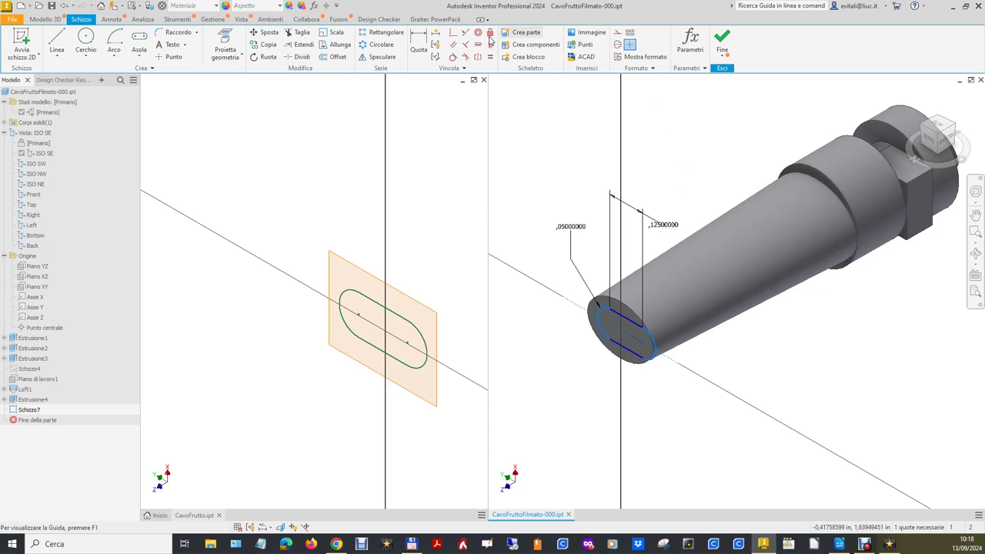
click(628, 338)
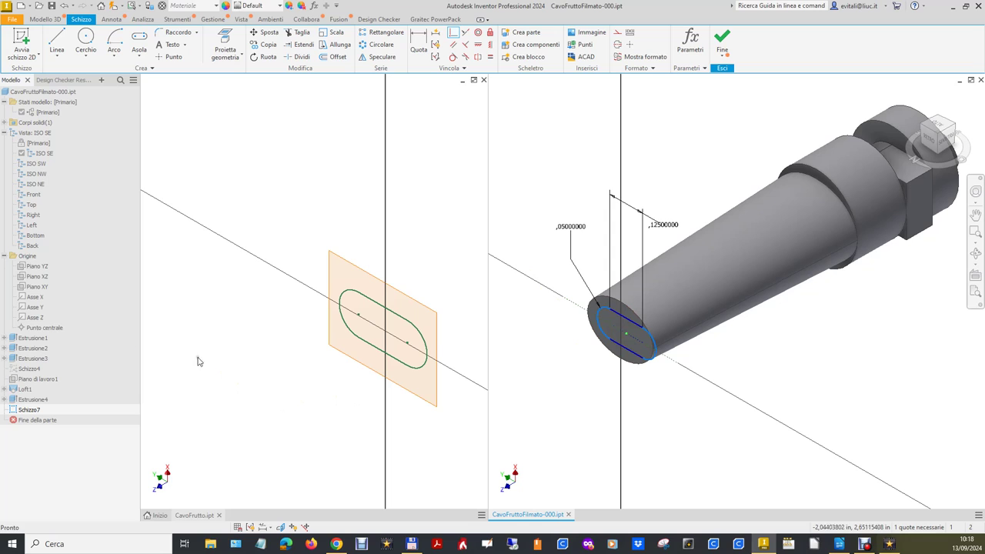
click(50, 326)
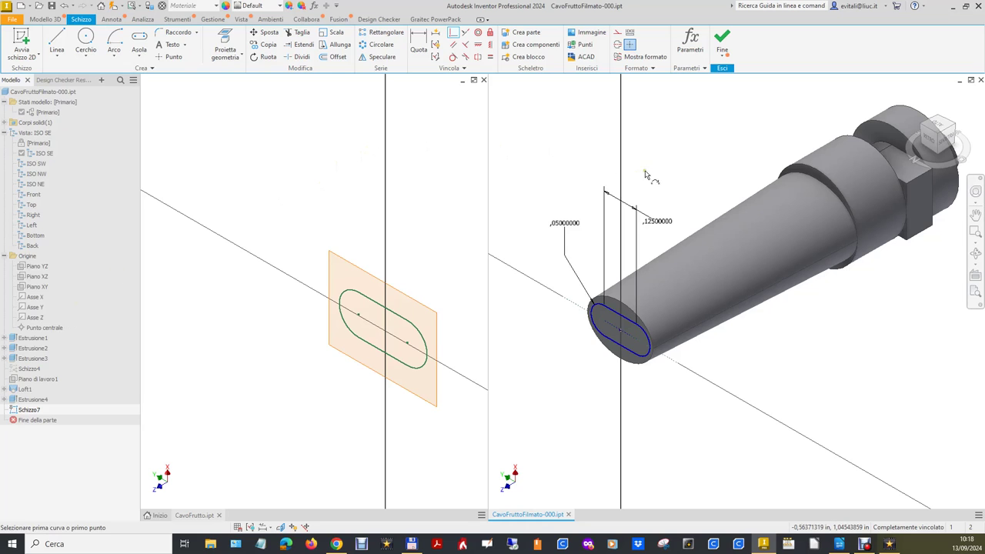
- Finish the slot sketch, then show CavoFrutto's solid cable body in the Home view
click(722, 42)
click(412, 250)
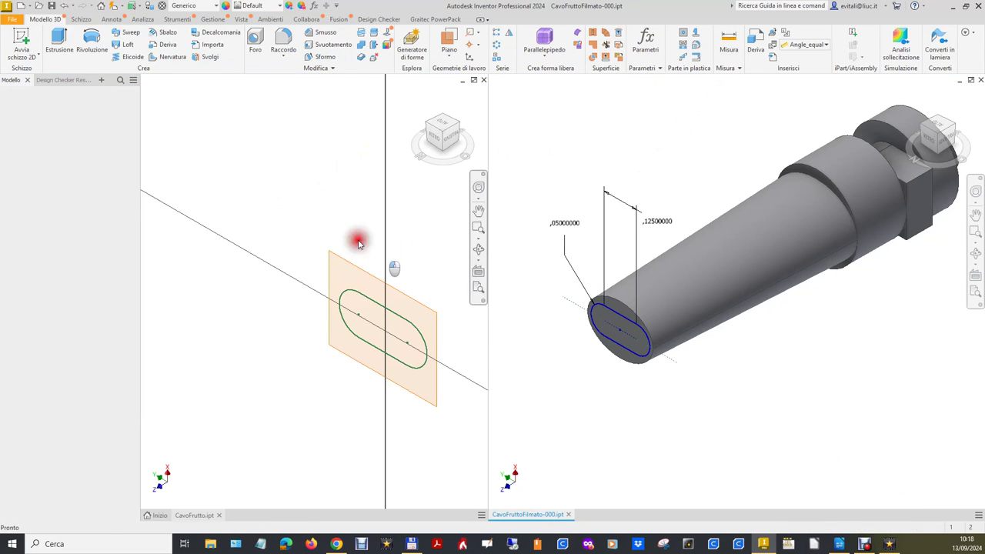
right_click(45, 123)
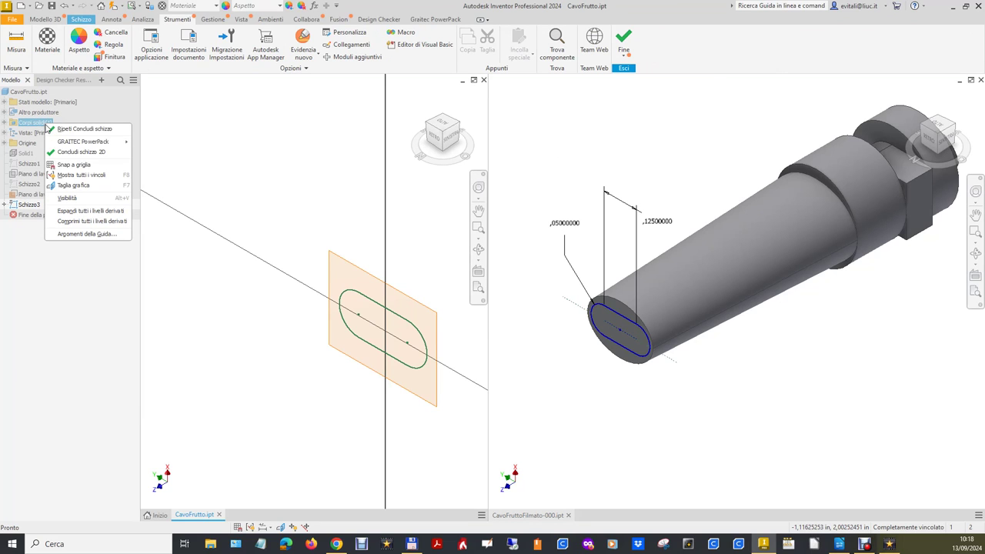
click(67, 199)
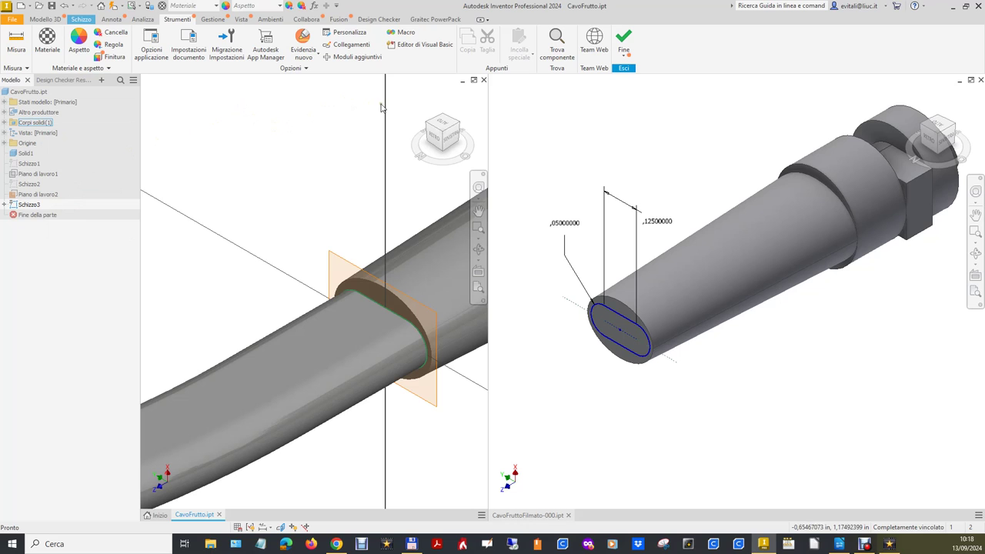
click(416, 93)
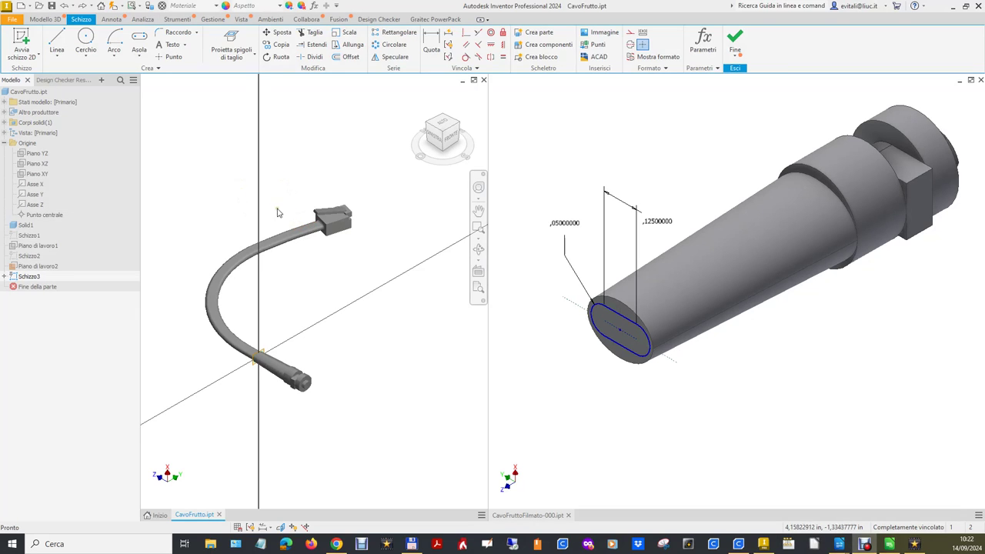
- Hide Piano di lavoro2, finish the open sketch, and start a new sketch on Piano YZ
right_click(44, 266)
click(86, 382)
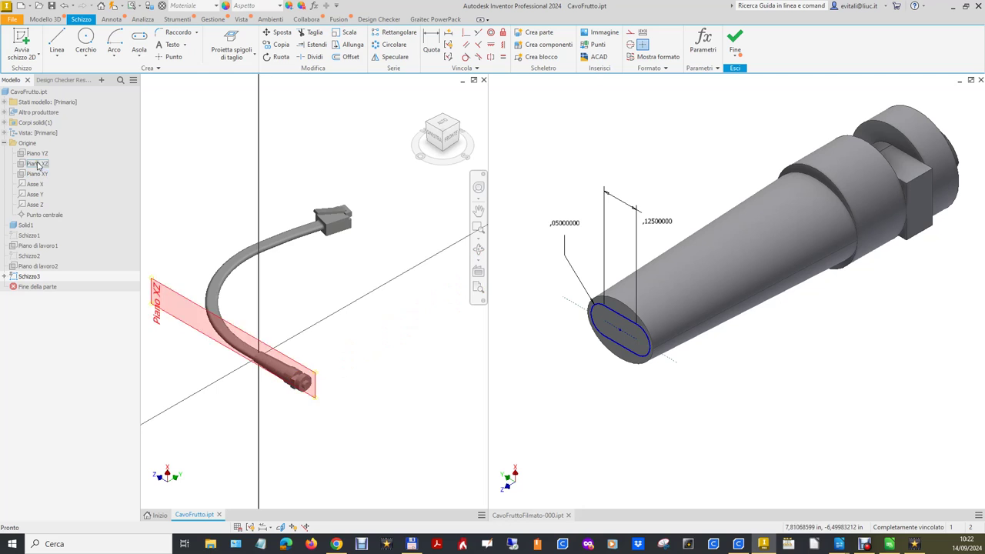
click(36, 153)
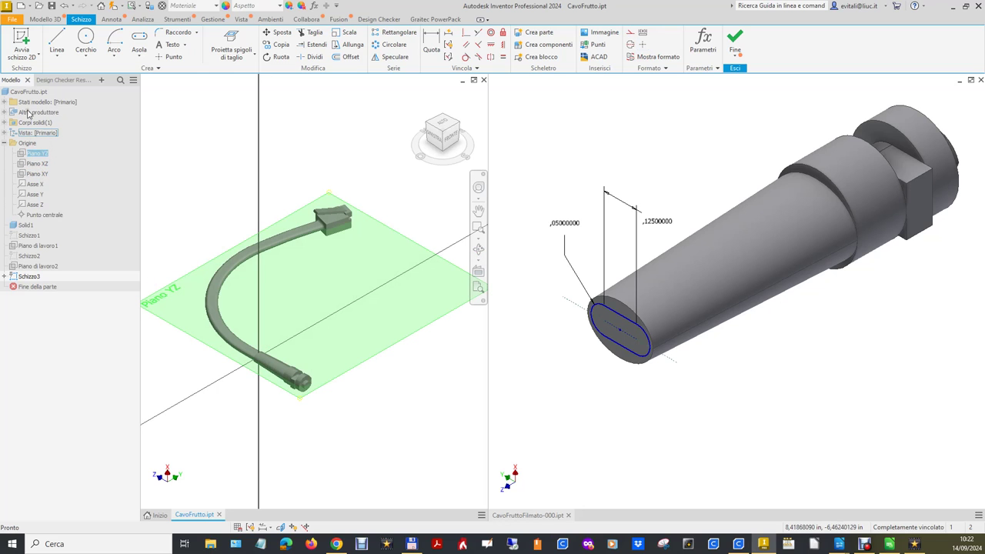
click(21, 43)
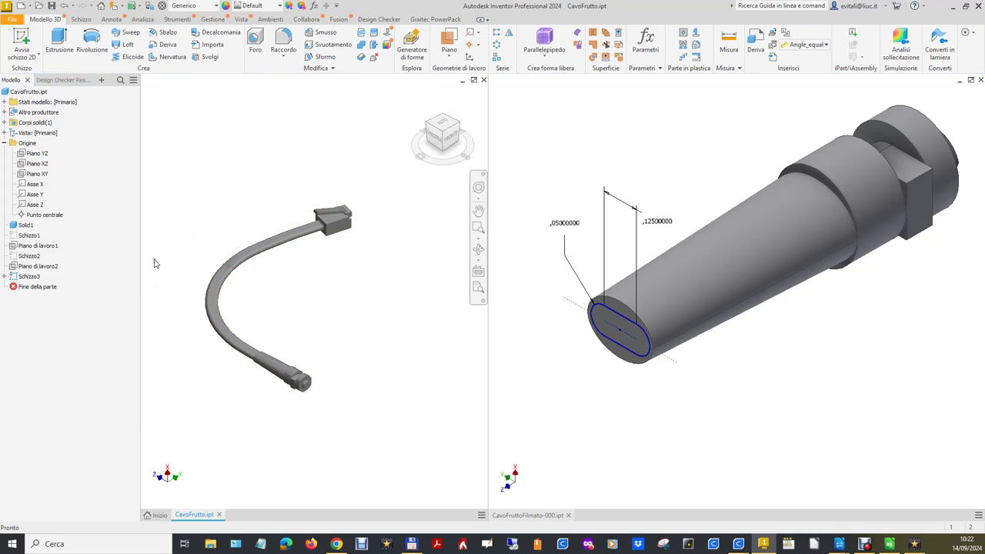
click(40, 154)
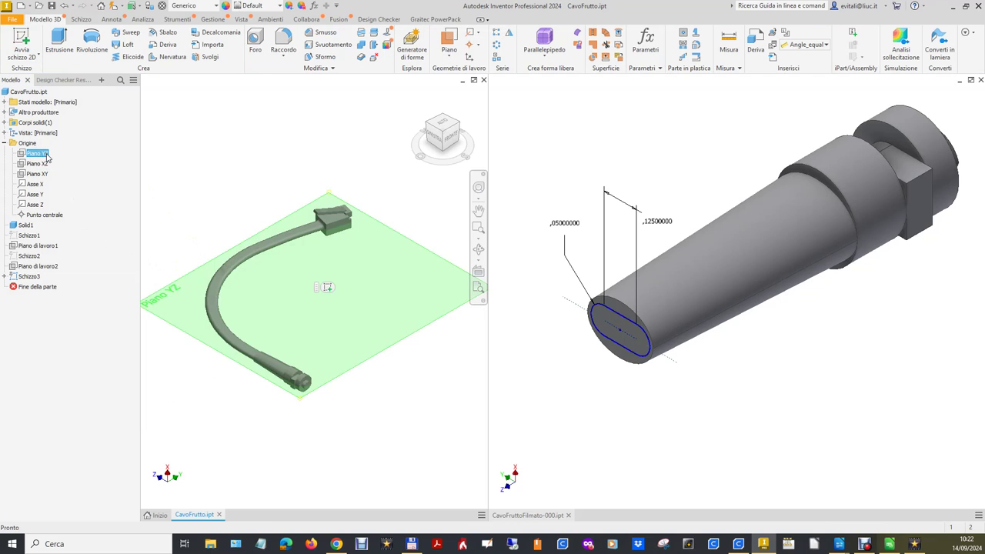
click(331, 289)
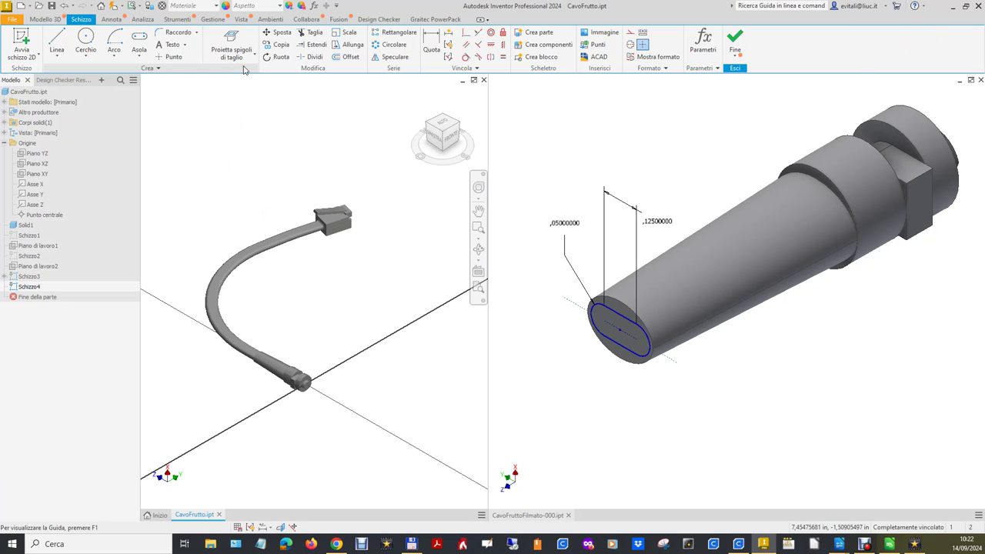
- Make Piano YZ visible and check it from the left and Home views
right_click(35, 158)
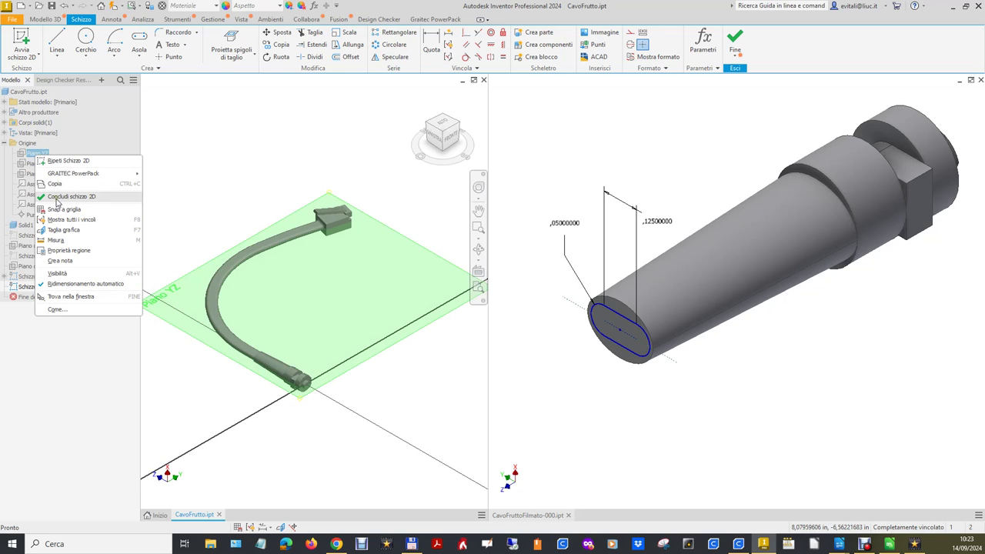
click(65, 275)
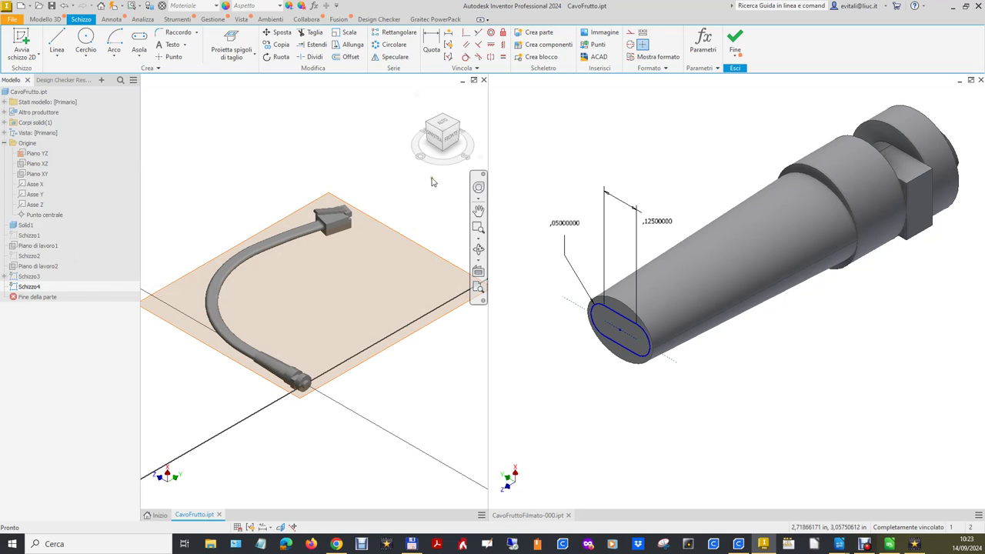
click(433, 144)
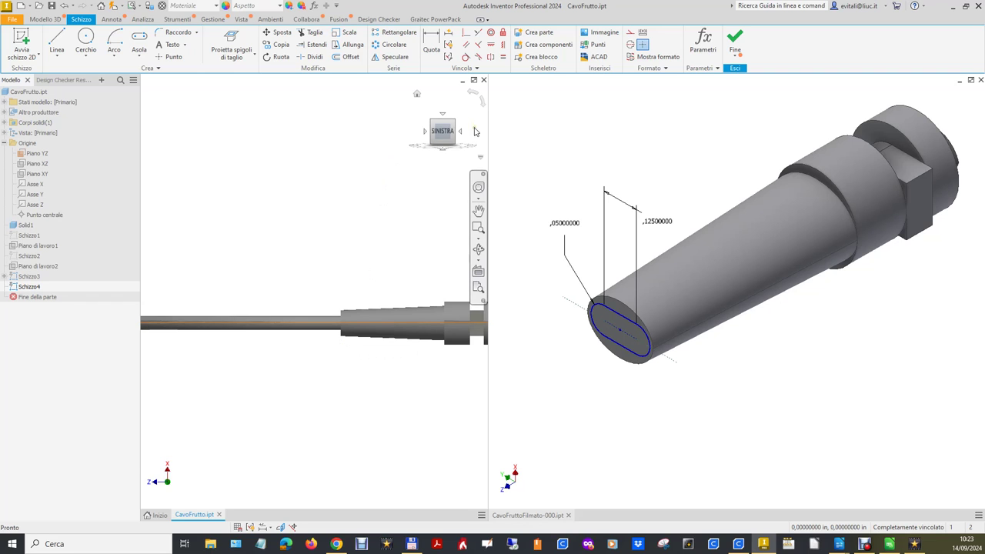
click(416, 94)
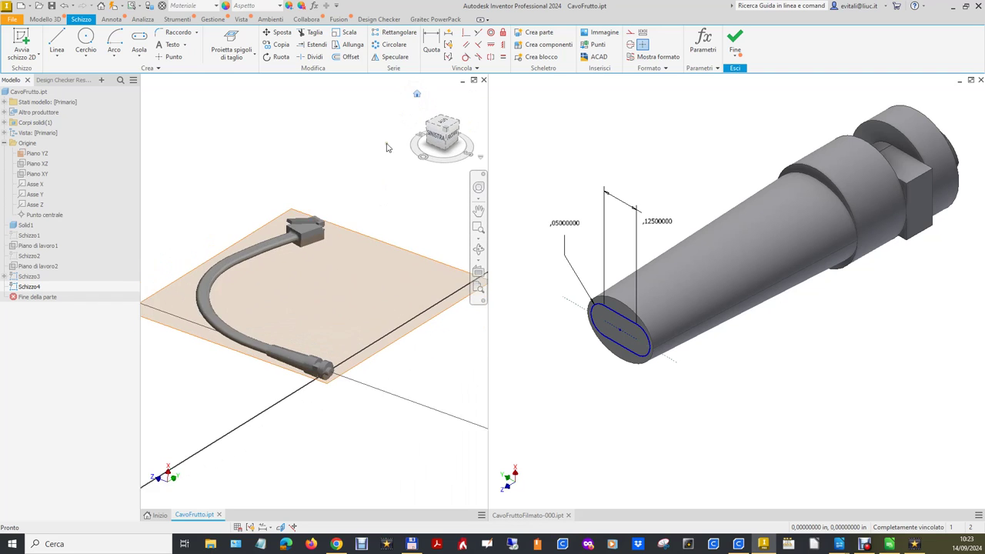
- Project the cable's cut edges into Schizzo4 and zoom in on the connector
click(234, 46)
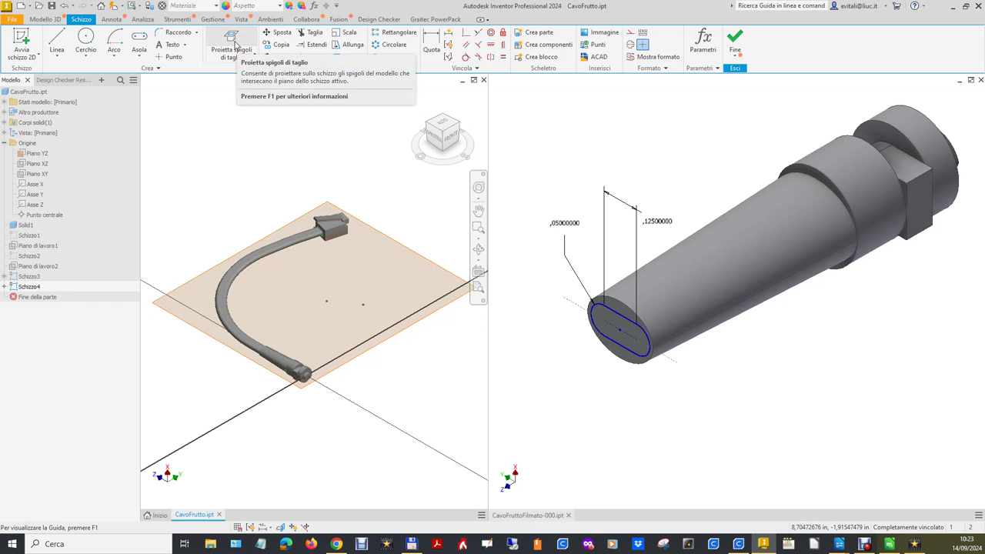
click(427, 126)
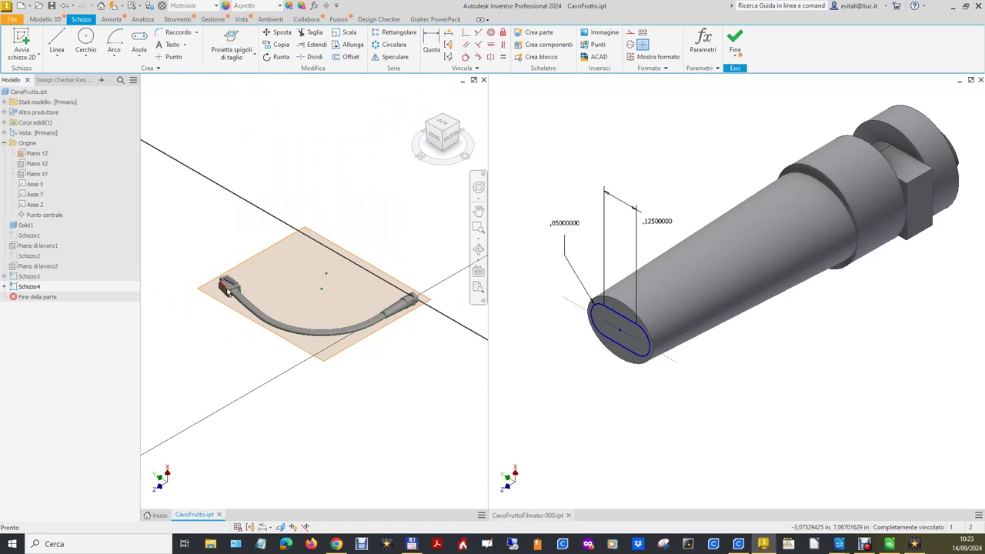
scroll(237, 289, up, 3)
scroll(237, 288, up, 2)
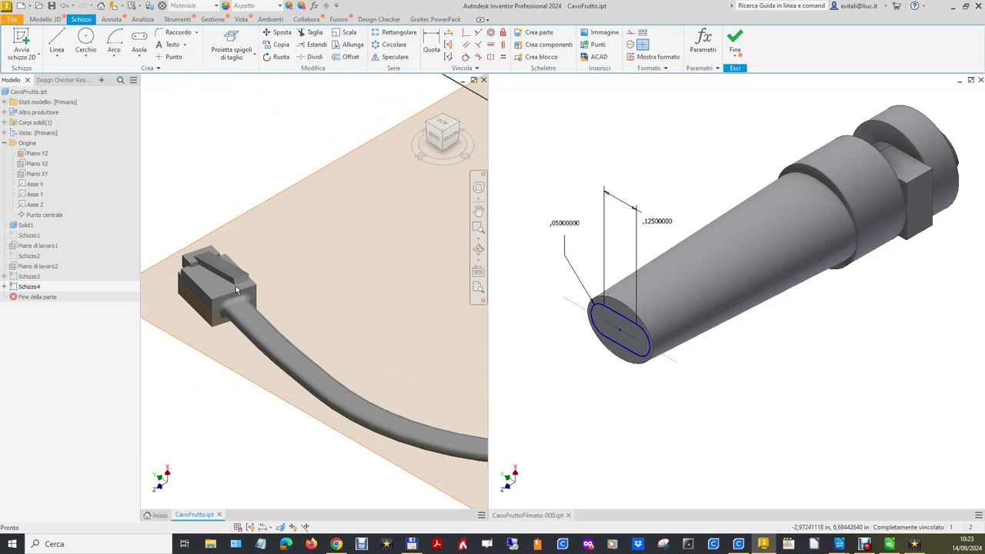
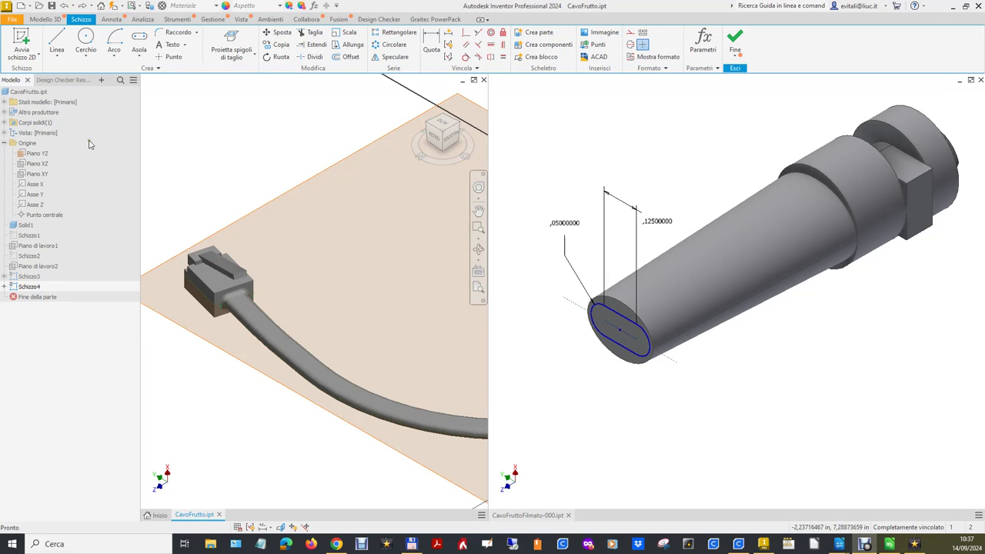
- Hide the CavoFrutto solid body and zoom in on the cable's dashed sketch outline
right_click(35, 125)
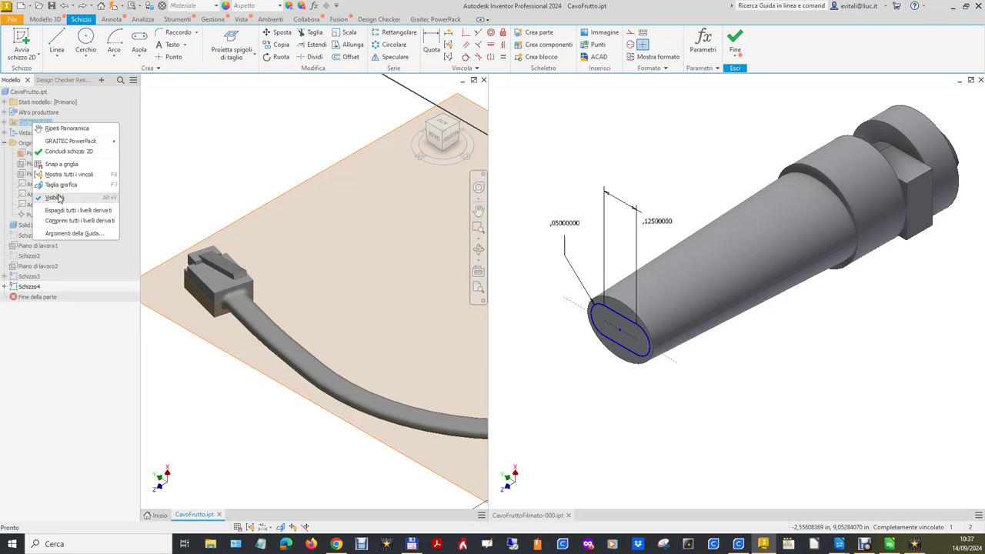
click(61, 199)
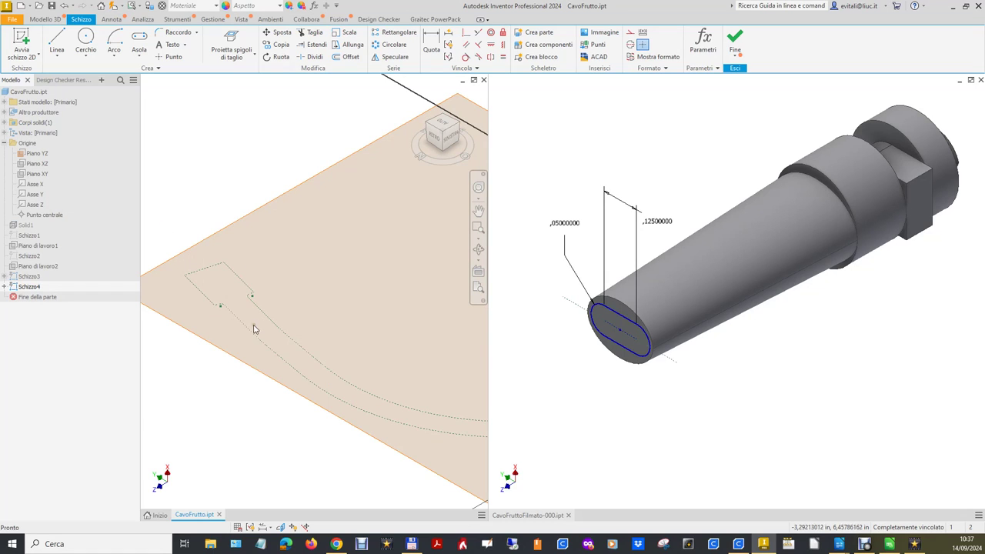
scroll(225, 319, up, 2)
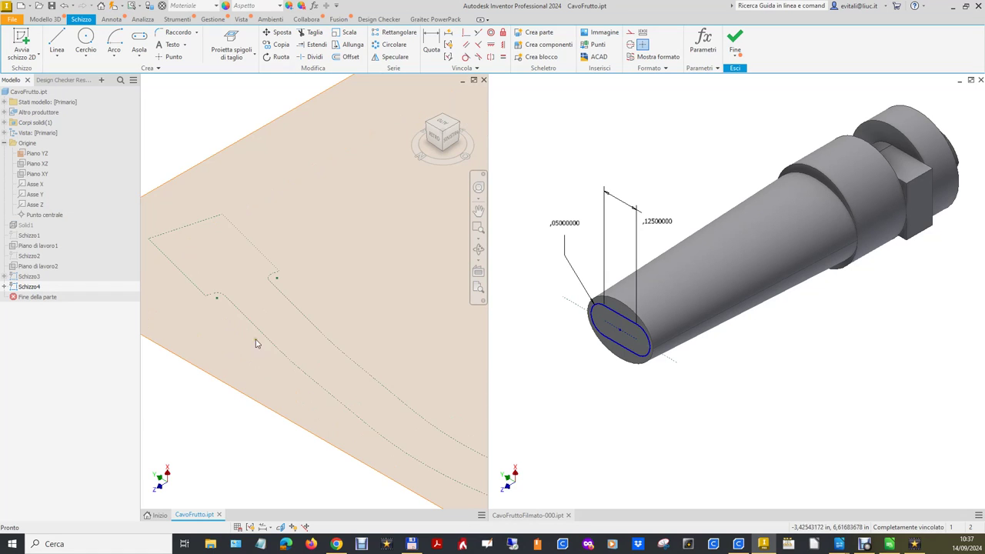
key(alt)
click(58, 42)
- Draw a short line across the end of the cable outline
click(208, 286)
click(256, 271)
right_click(257, 270)
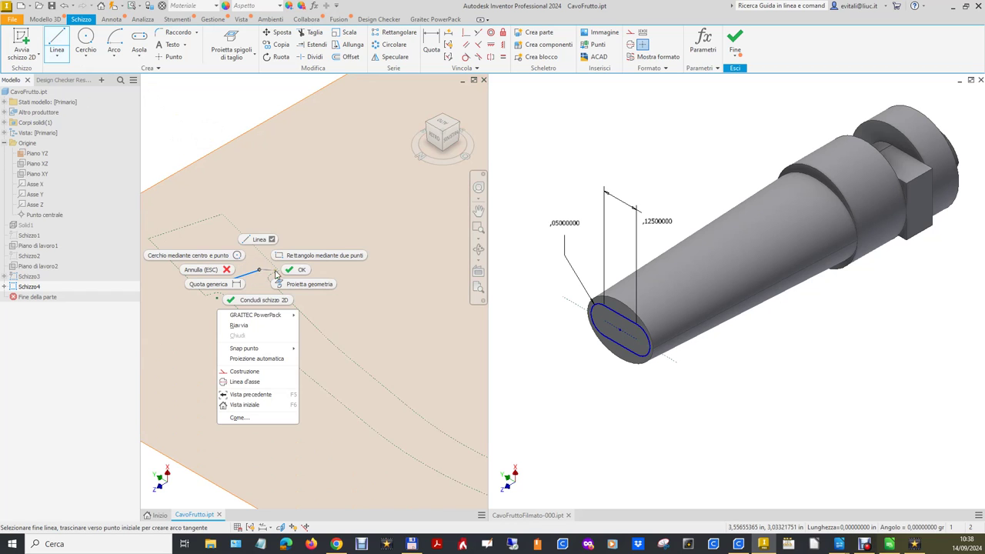
click(285, 272)
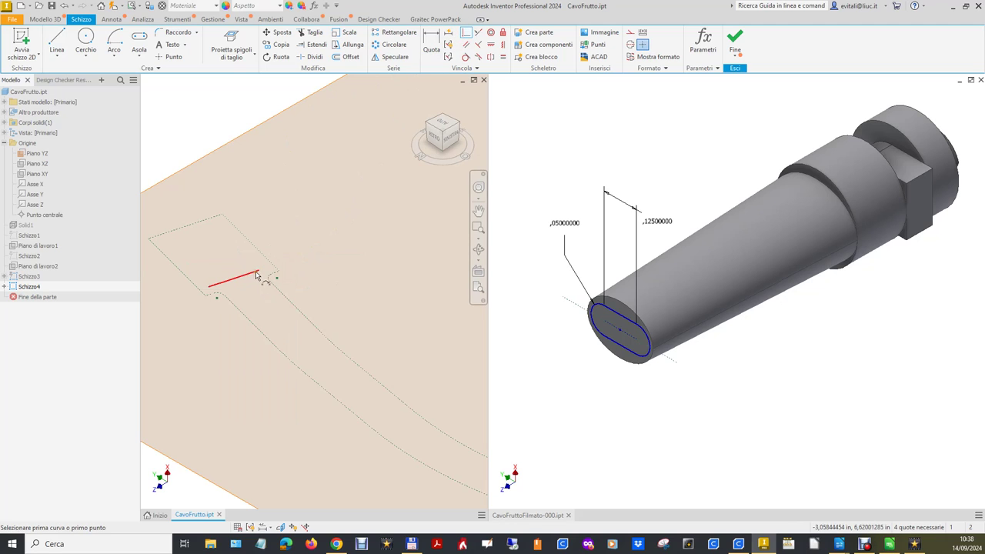
- Make both line ends coincident with the sketch points and turn construction mode off
click(261, 272)
click(279, 274)
click(206, 298)
click(206, 298)
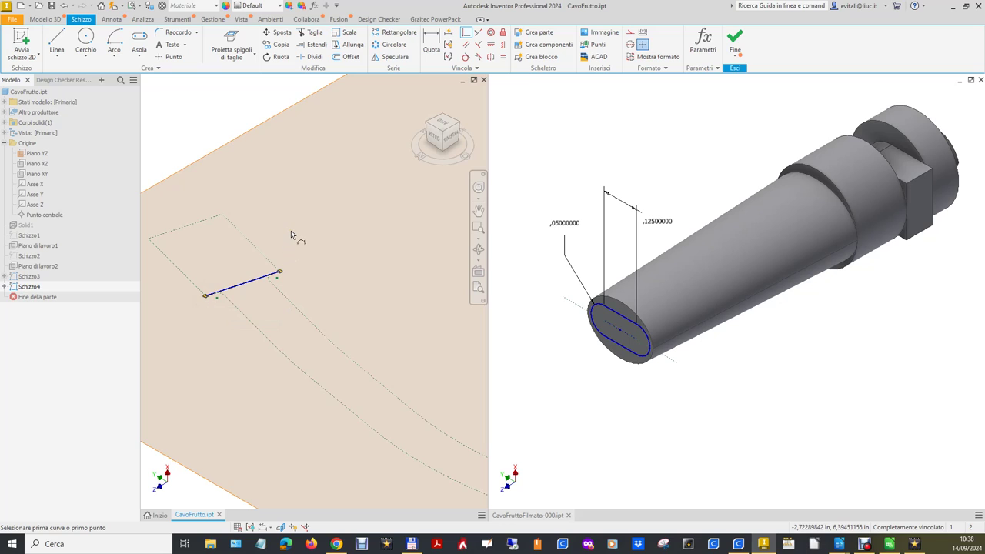
key(Escape)
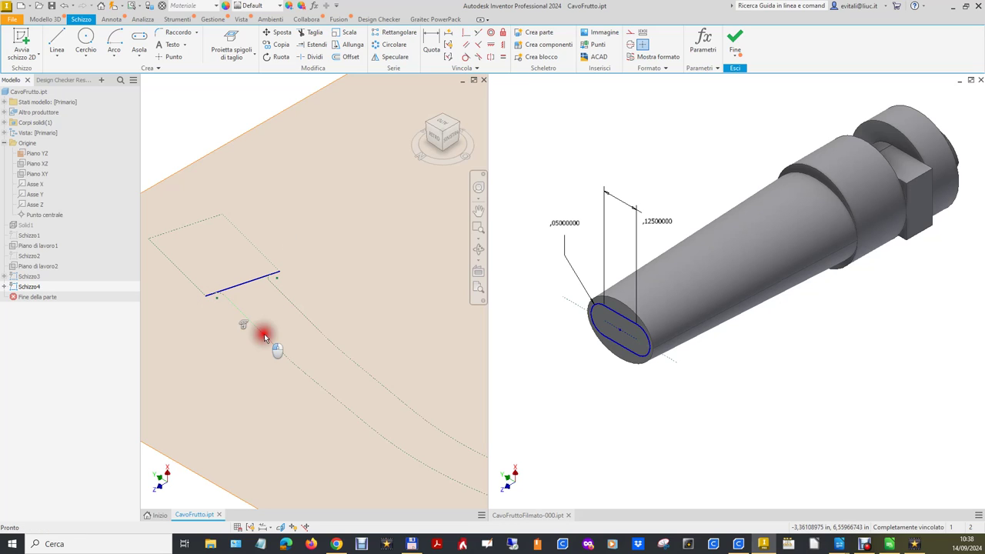
click(630, 32)
click(431, 42)
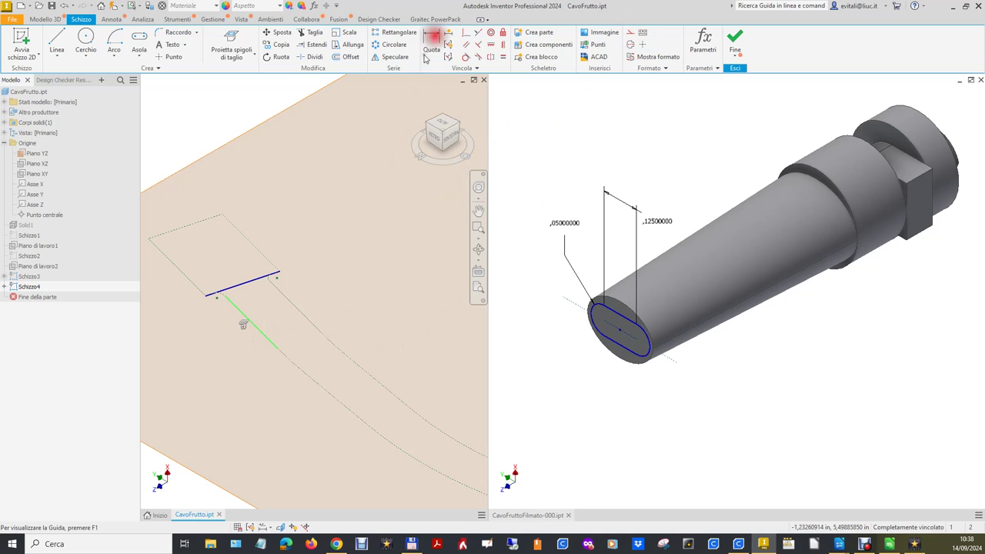
- Add a driven 0,5 dimension between the green line's end and the blue line
key(alt)
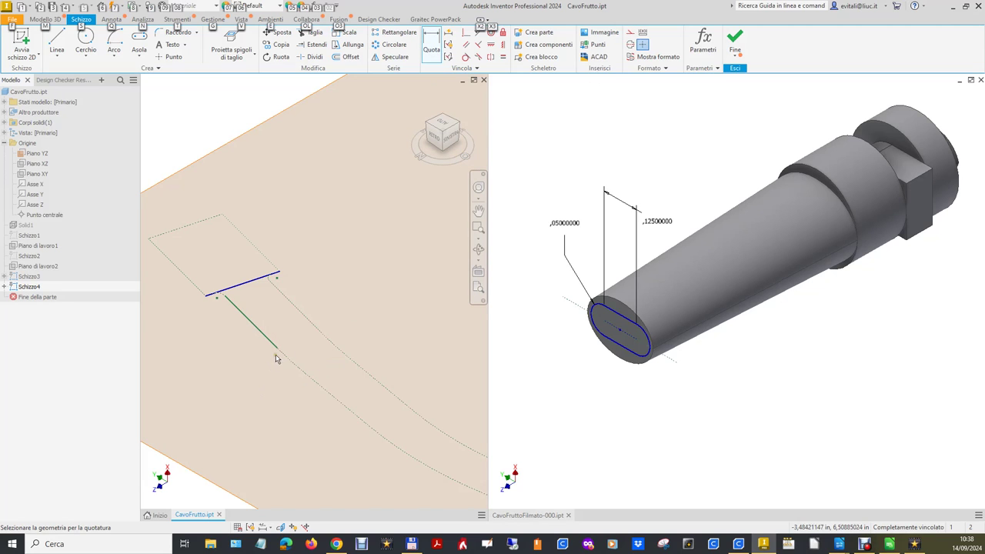
click(276, 351)
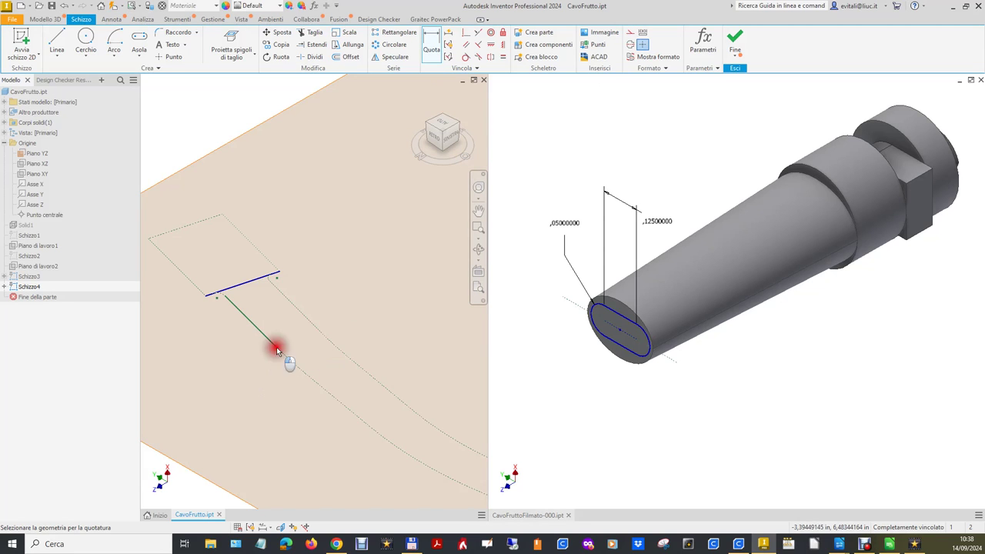
click(230, 288)
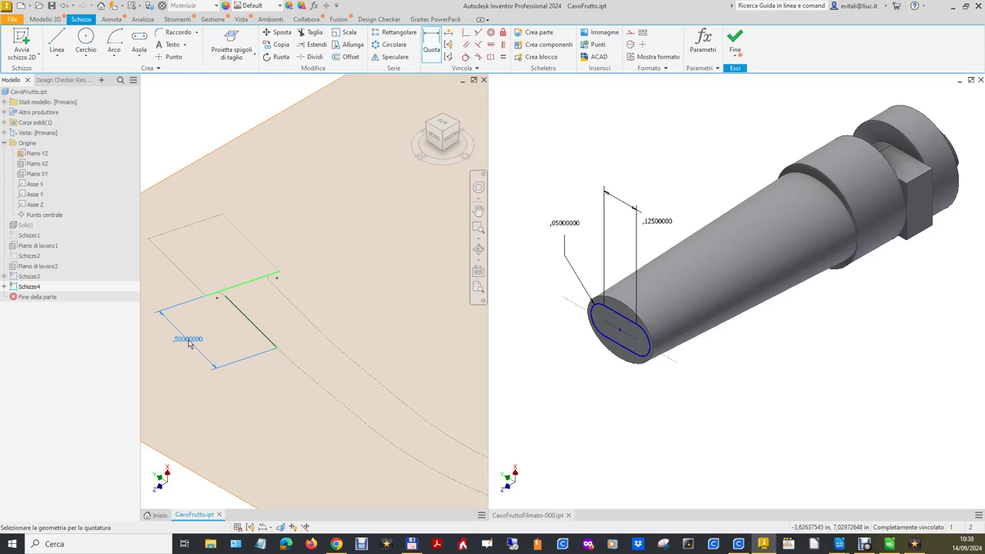
click(190, 343)
click(408, 177)
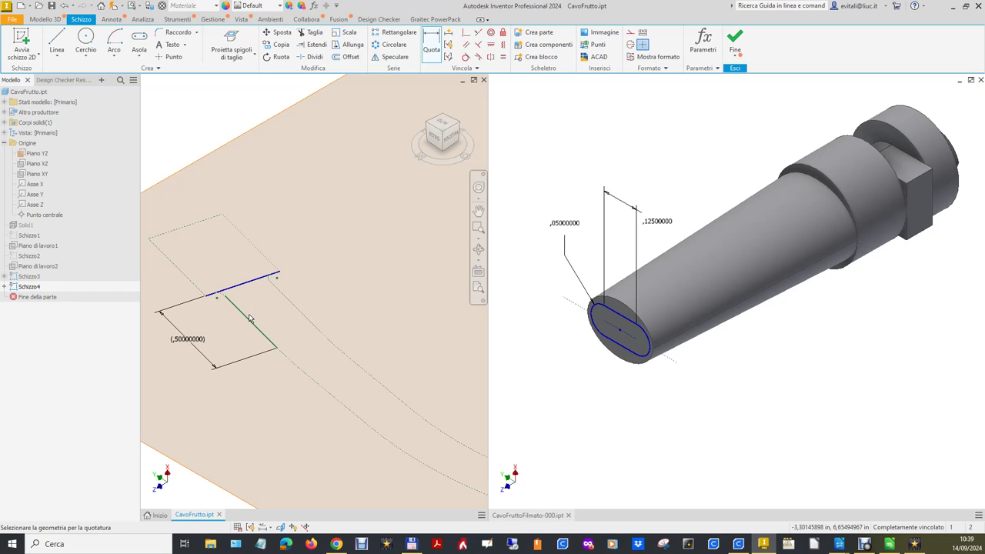
key(Escape)
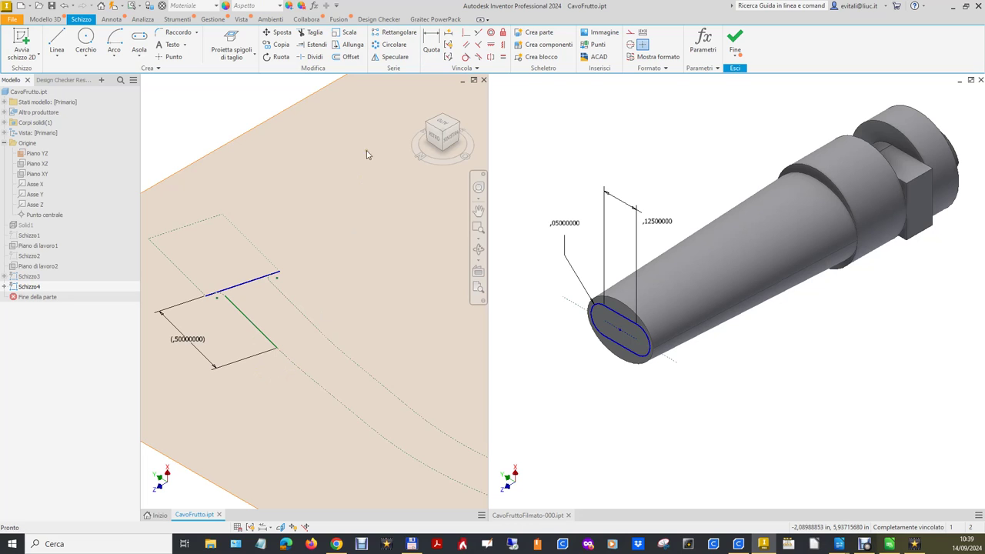
- Add a driven 2,6125 dimension to the second line and zoom out
click(431, 45)
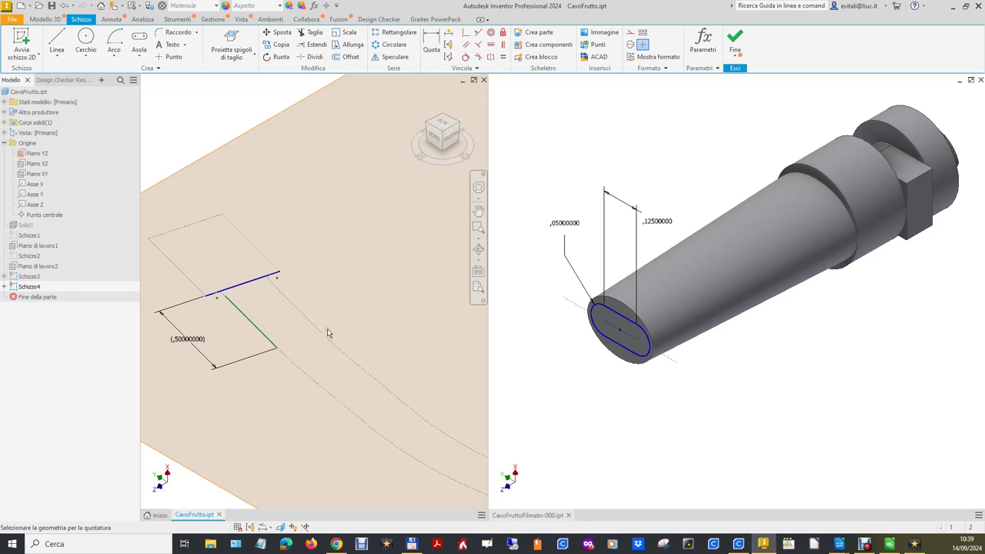
click(288, 360)
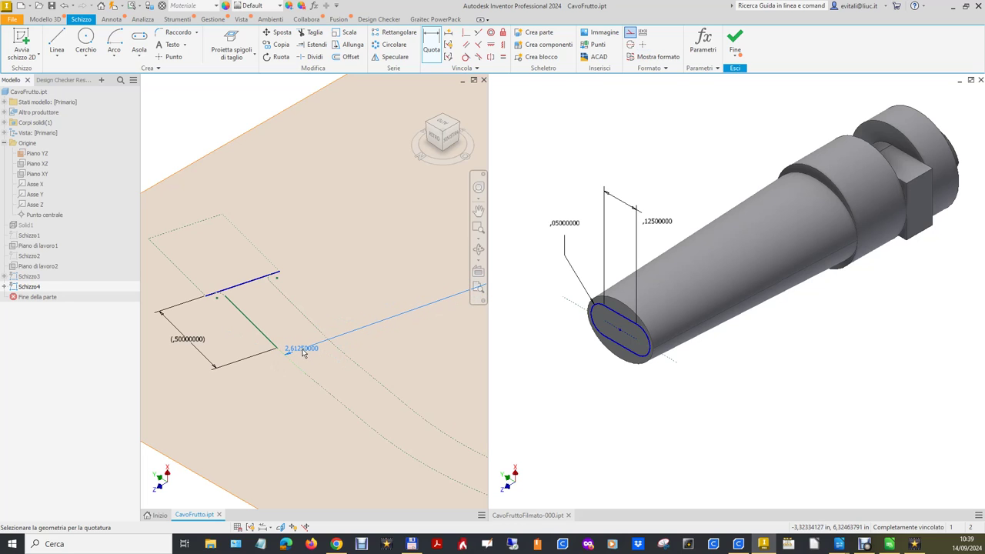
click(301, 354)
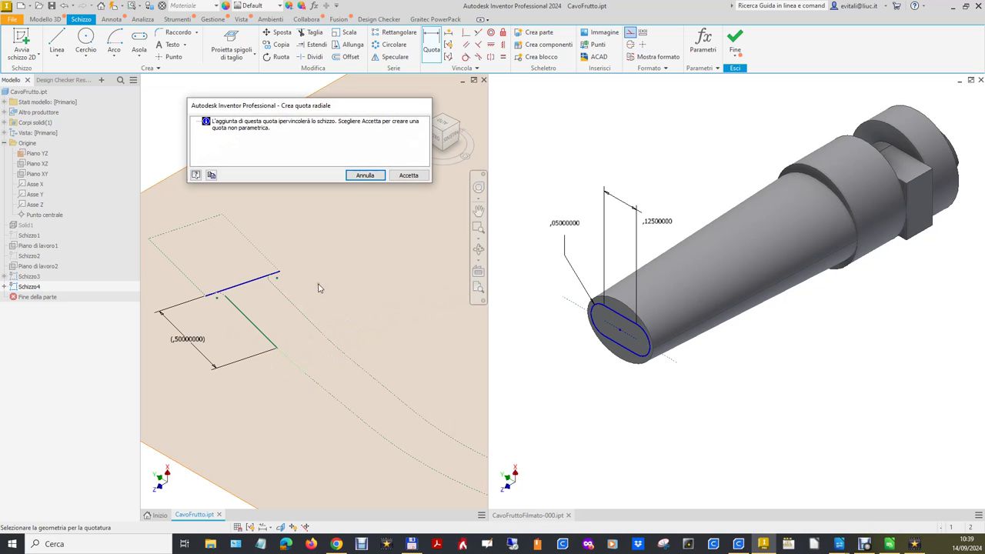
click(408, 175)
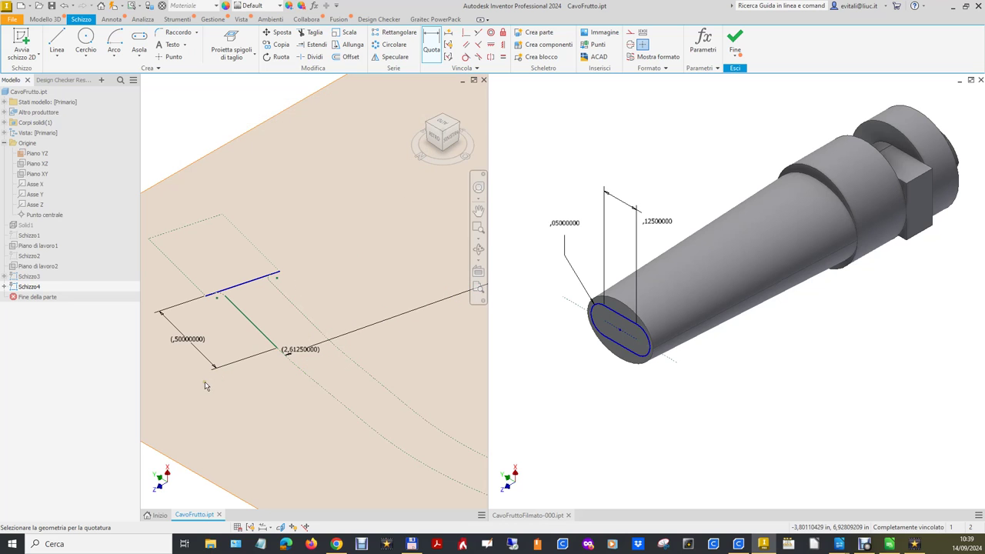
scroll(203, 378, down, 3)
scroll(201, 376, down, 2)
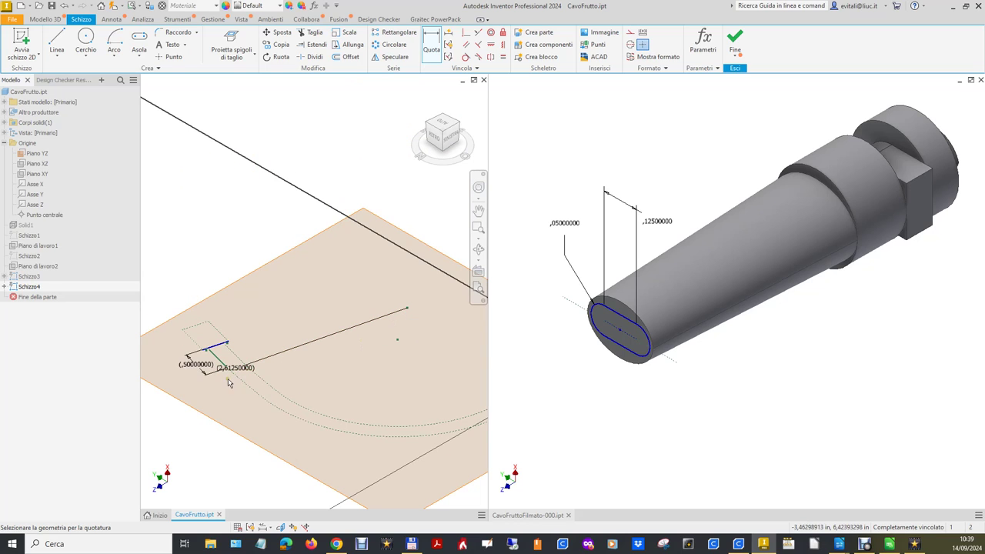
scroll(237, 377, up, 1)
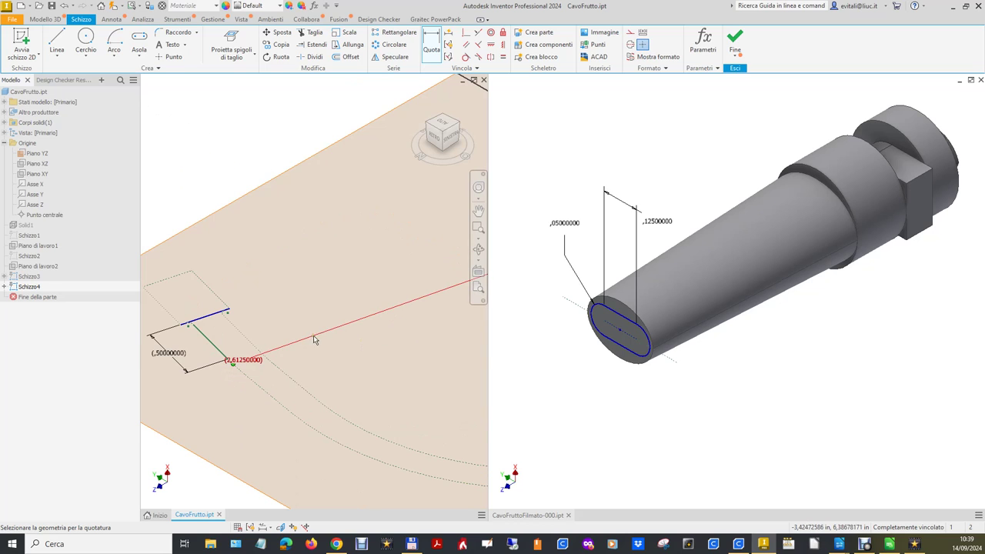
- Draw two lines beside the long dimensioned line, one below the other
click(59, 46)
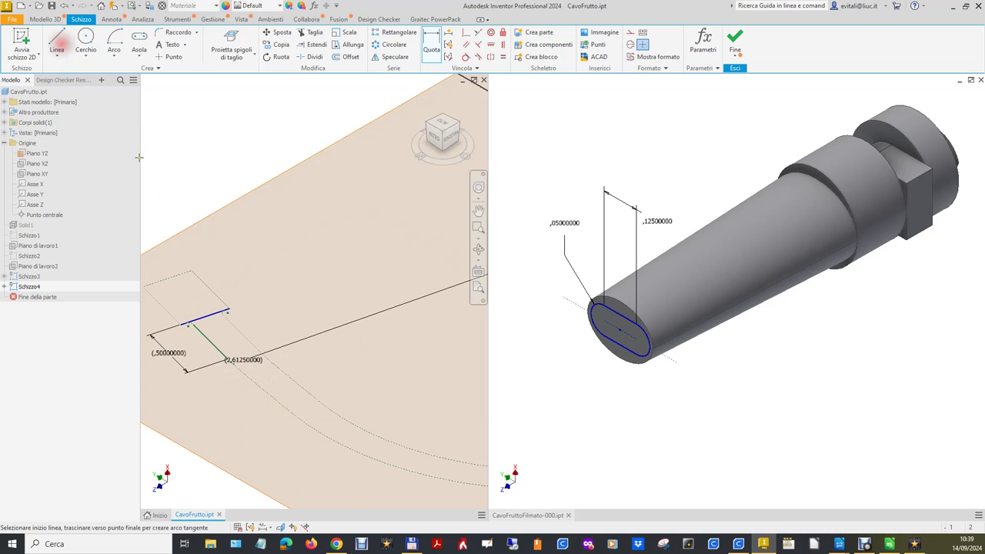
click(289, 333)
click(438, 277)
right_click(438, 278)
click(471, 281)
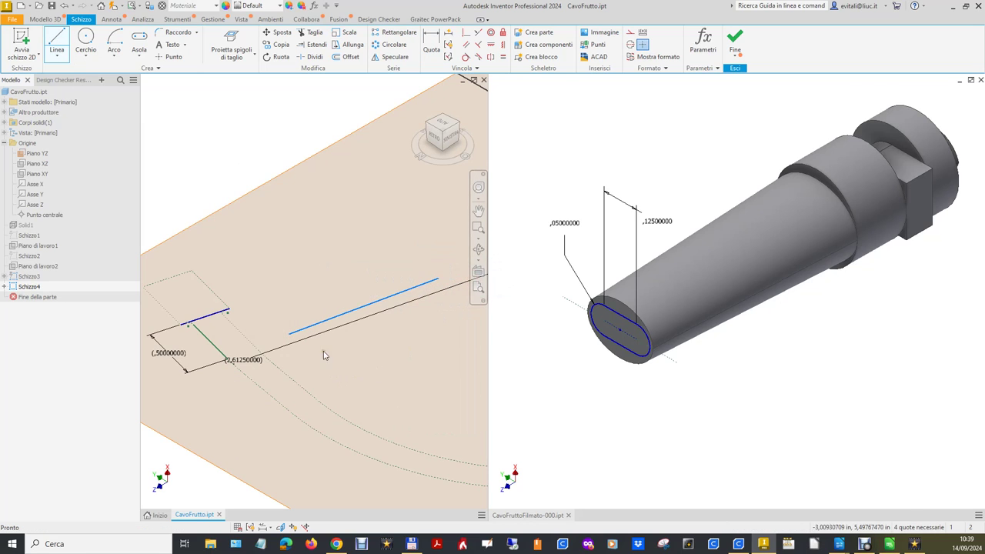
click(320, 354)
click(451, 300)
right_click(451, 300)
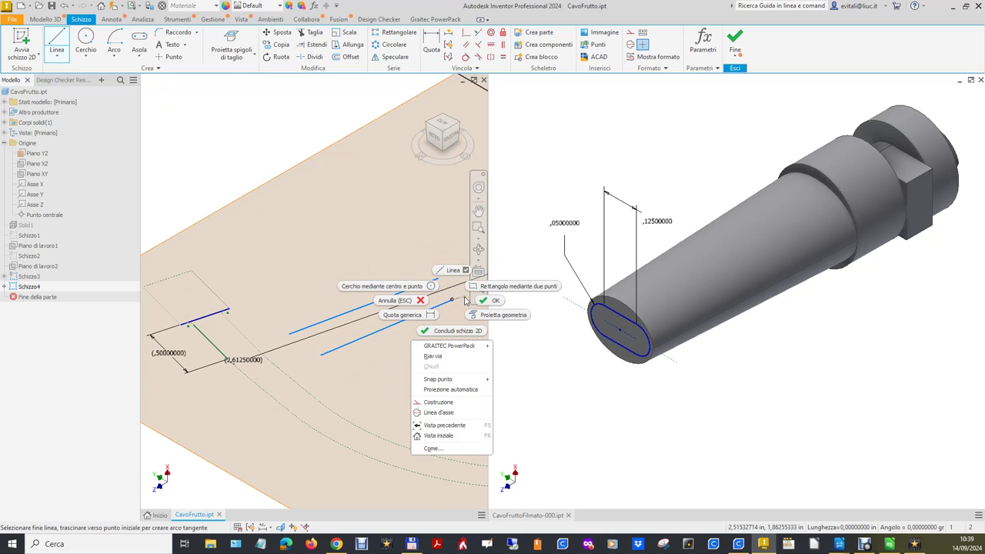
click(484, 302)
scroll(214, 377, up, 3)
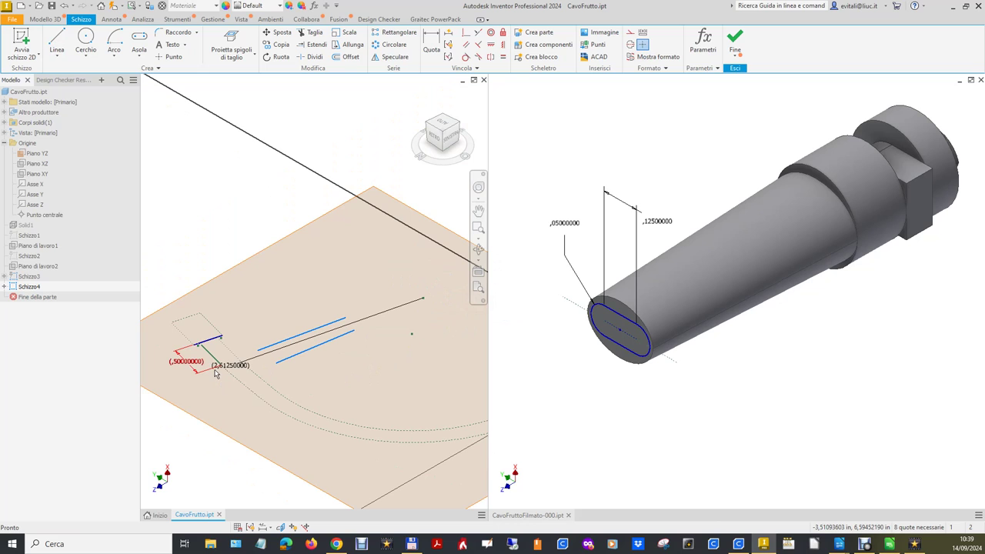
- Join the upper line's endpoint to the black line's end and lengthen it leftward
click(466, 33)
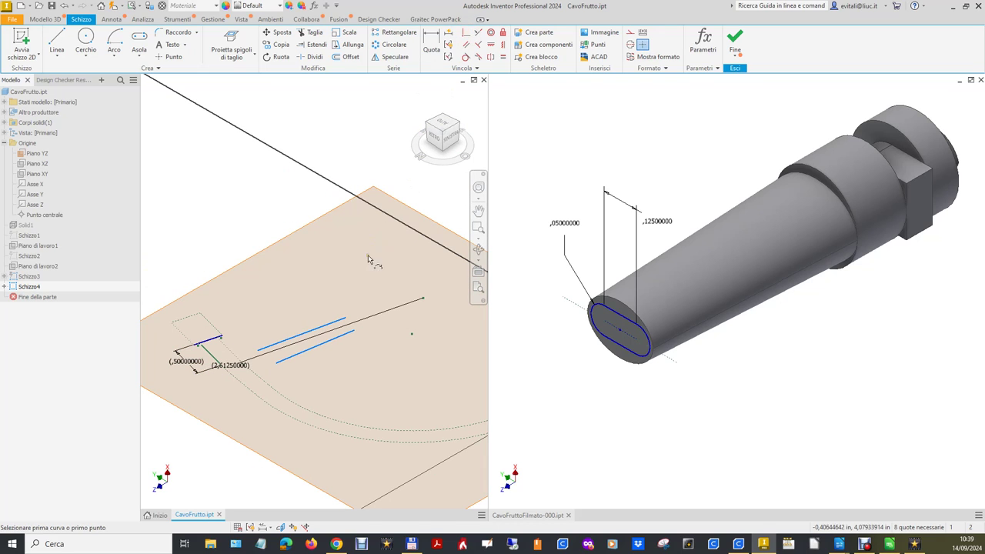
click(346, 320)
click(422, 299)
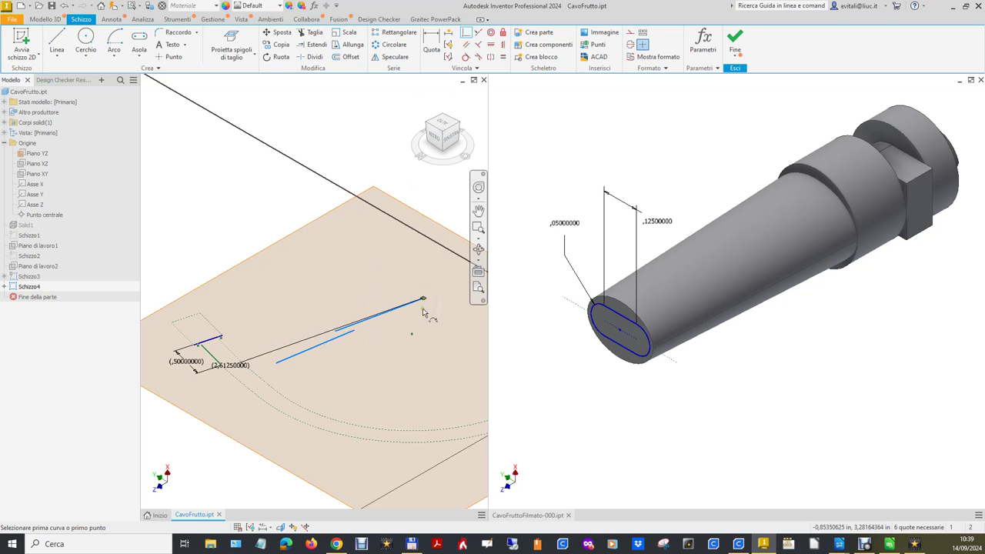
key(Escape)
click(333, 329)
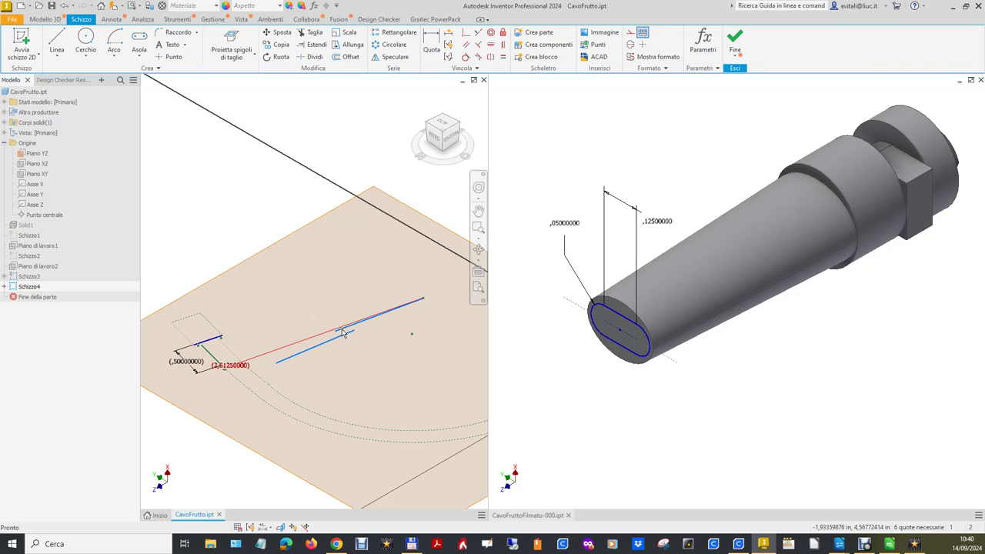
click(336, 333)
drag(336, 332, 298, 334)
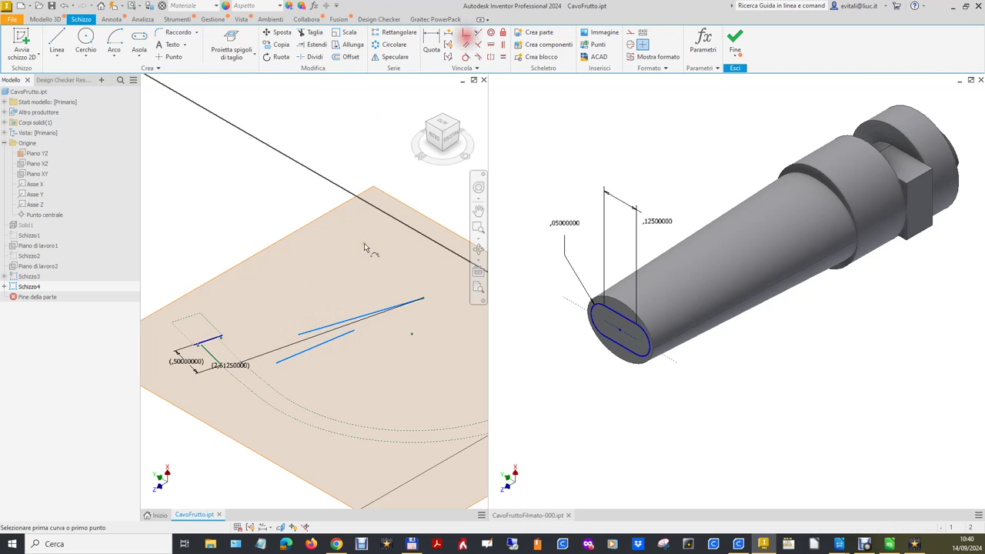
- Join the upper line's left end to the black line's endpoint and place the 2,6125 dimension
click(465, 32)
scroll(233, 359, down, 2)
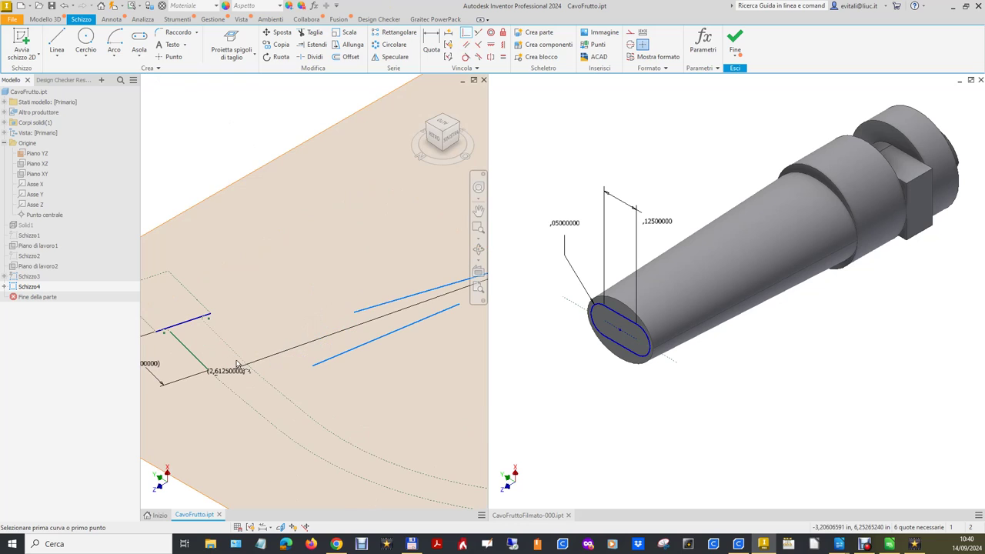
click(353, 312)
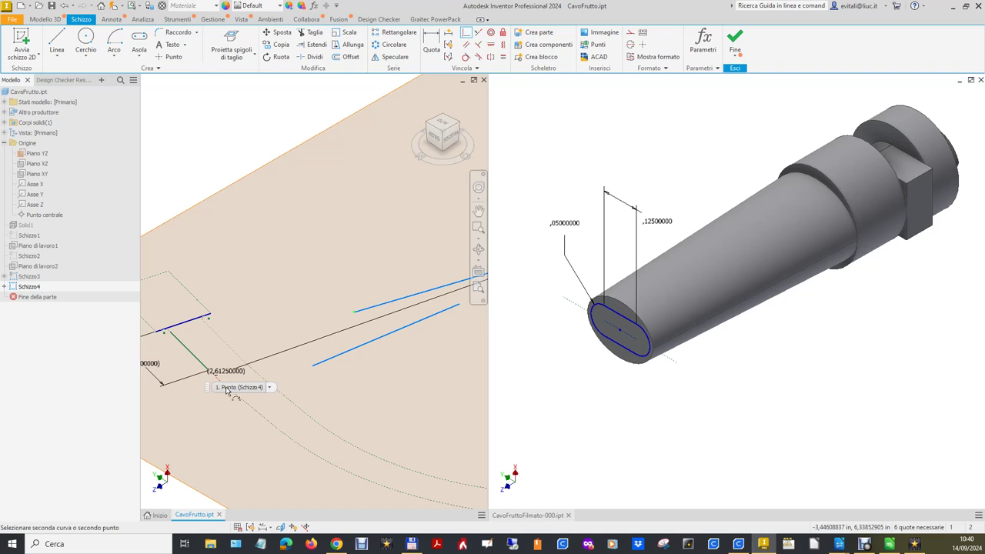
click(209, 371)
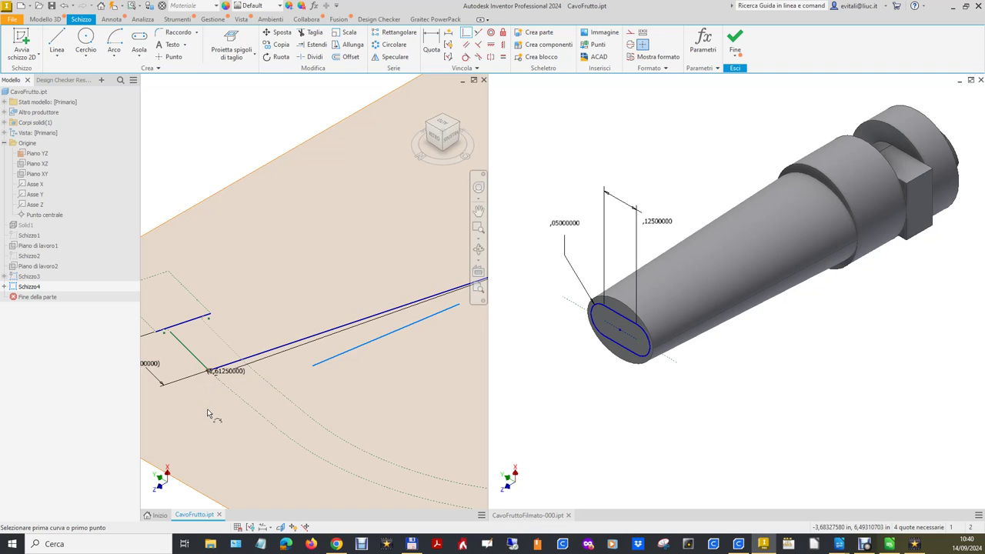
drag(221, 371, 323, 254)
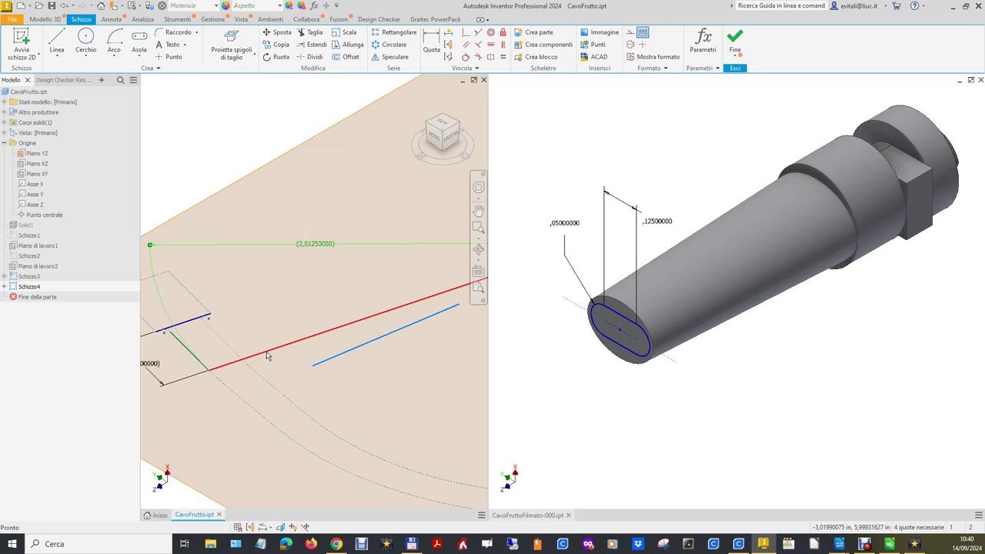
click(219, 387)
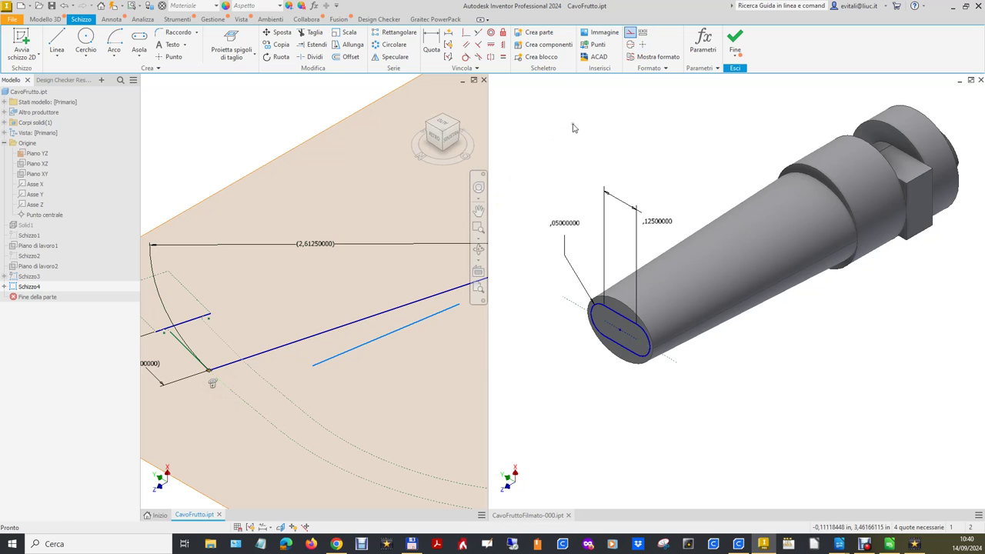
click(629, 35)
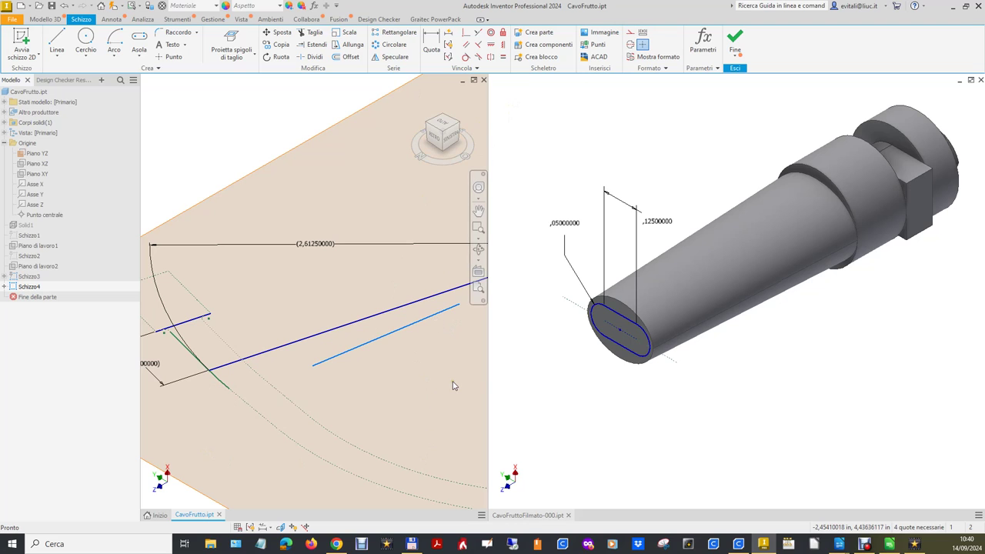
- Attach the light-blue line's ends to the arc and the dark-blue line, then pick both for an angle
click(468, 33)
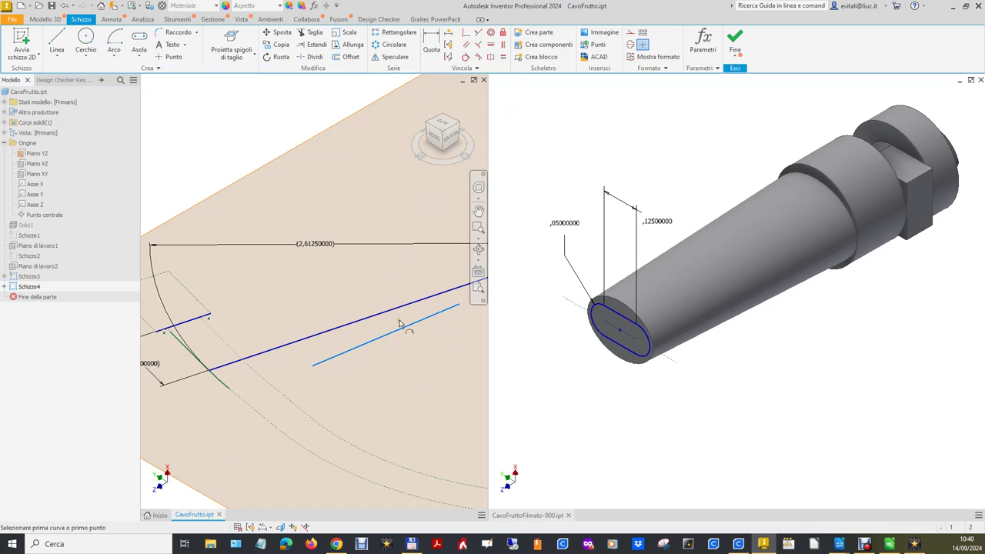
click(312, 368)
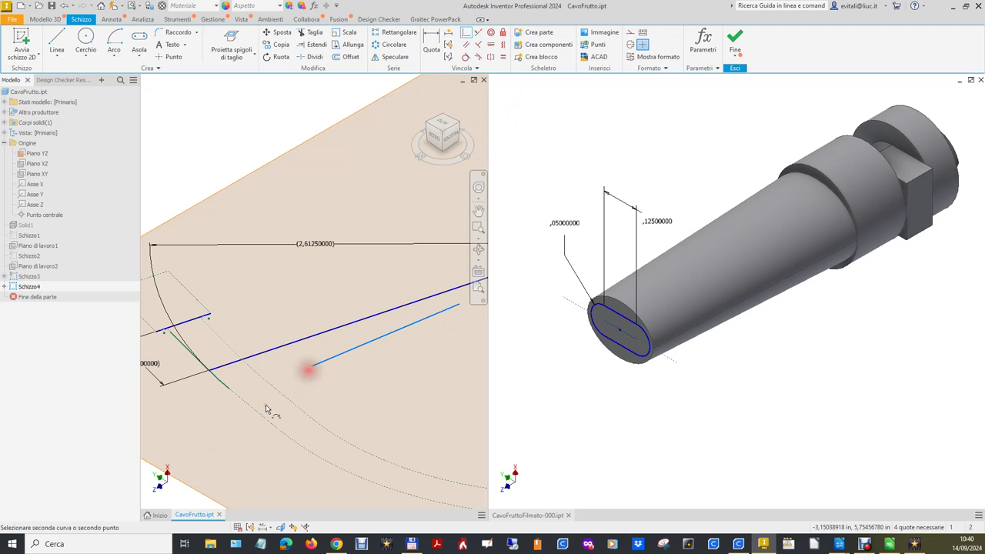
click(226, 394)
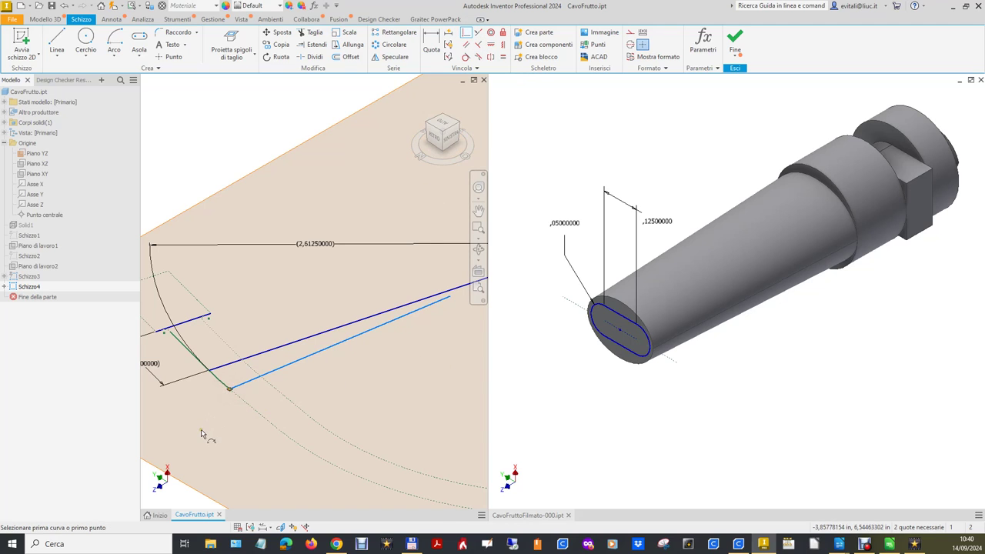
scroll(210, 431, down, 2)
click(347, 353)
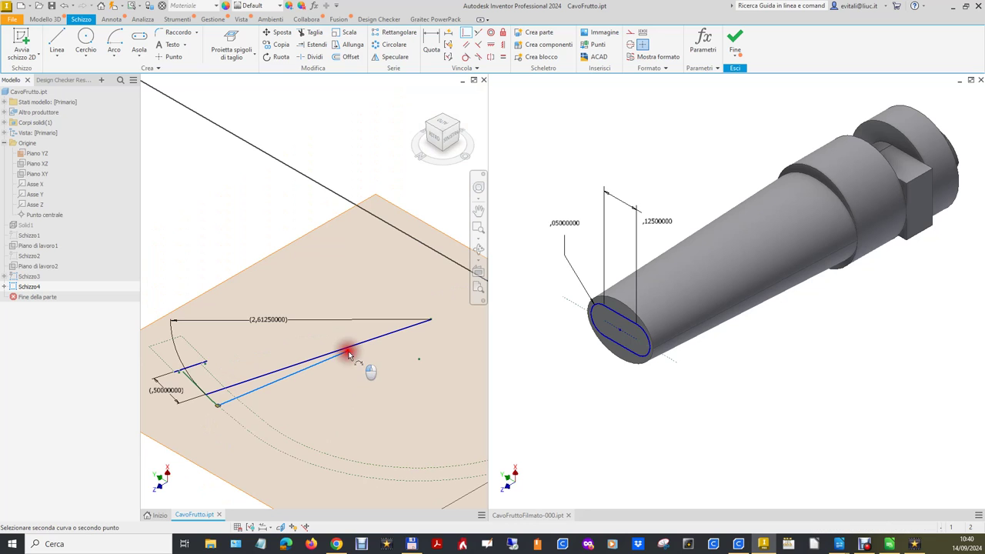
click(431, 320)
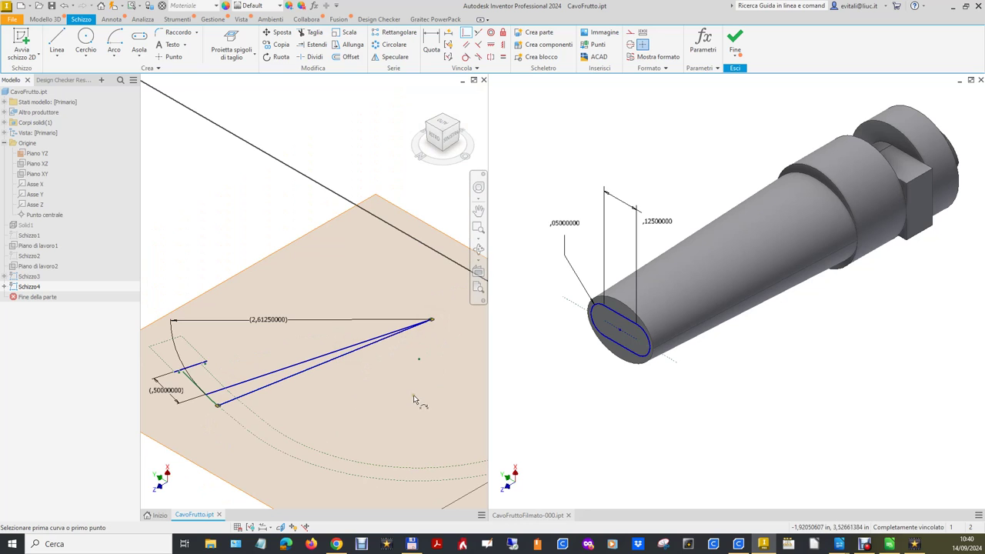
click(431, 43)
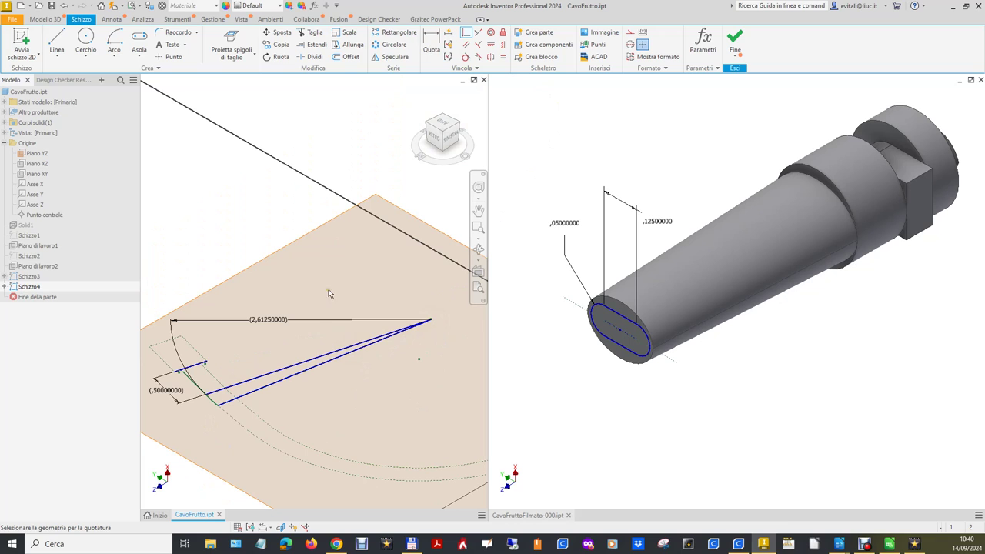
click(302, 368)
click(314, 342)
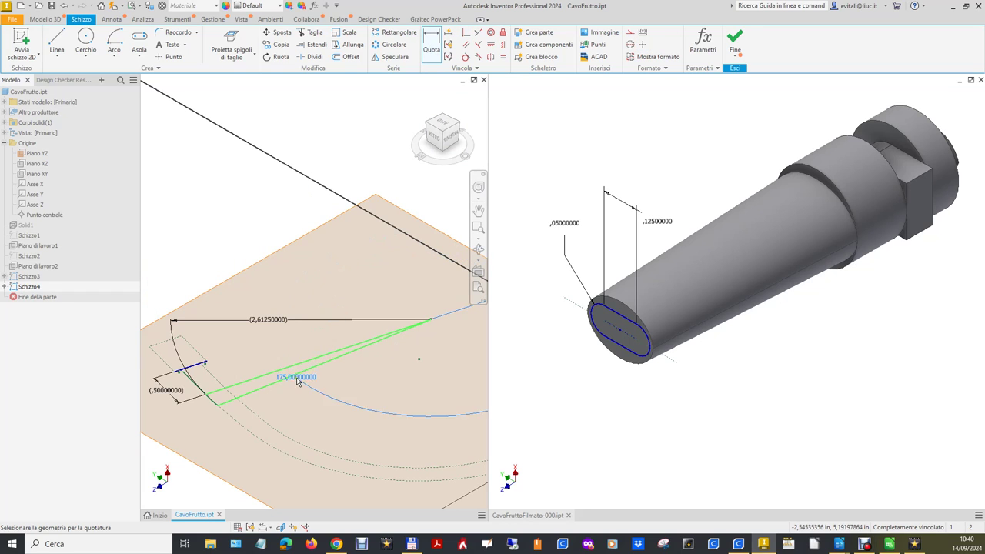
- Place a driven 5 angle dimension between the two lines
click(275, 374)
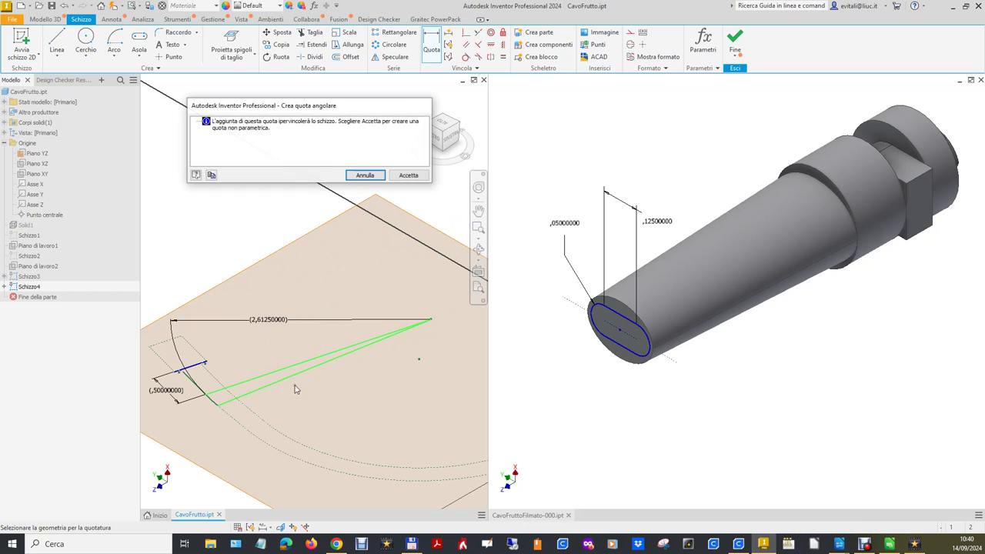
click(408, 176)
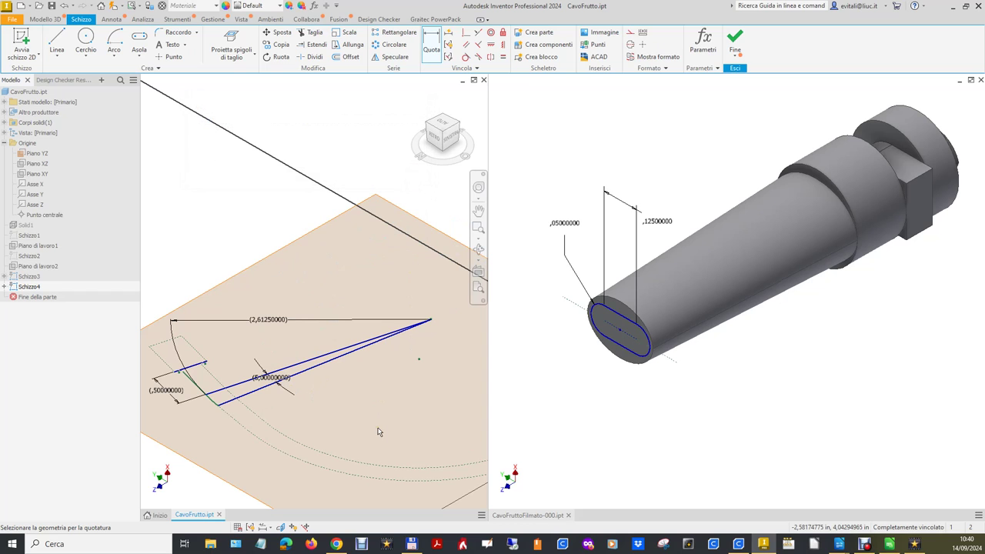
key(Escape)
- Convert both lines to dashed construction geometry
click(358, 348)
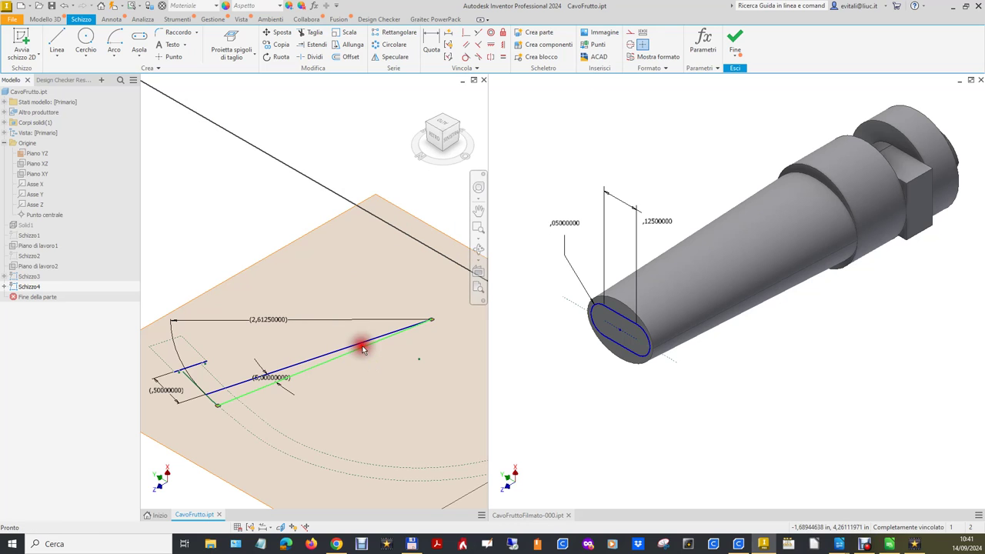
click(630, 32)
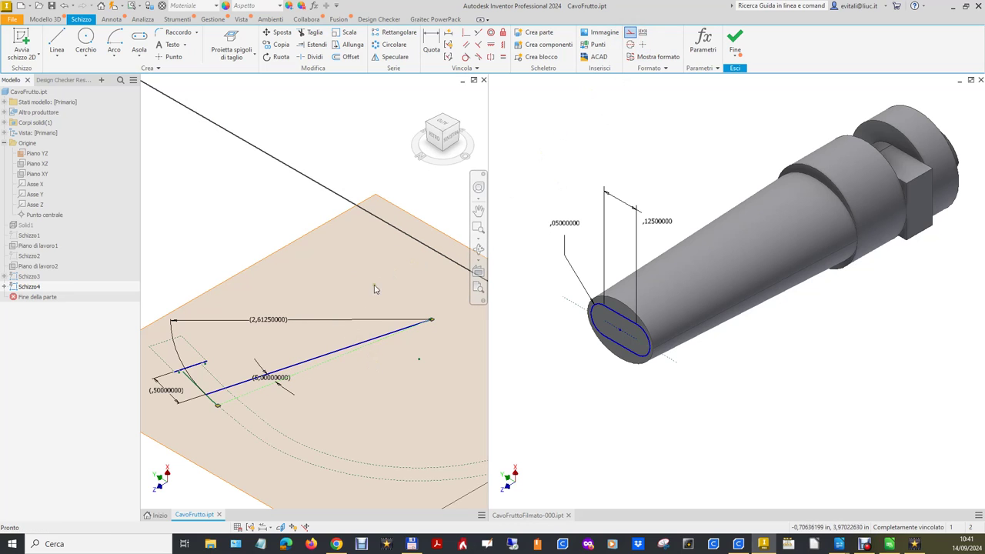
click(350, 351)
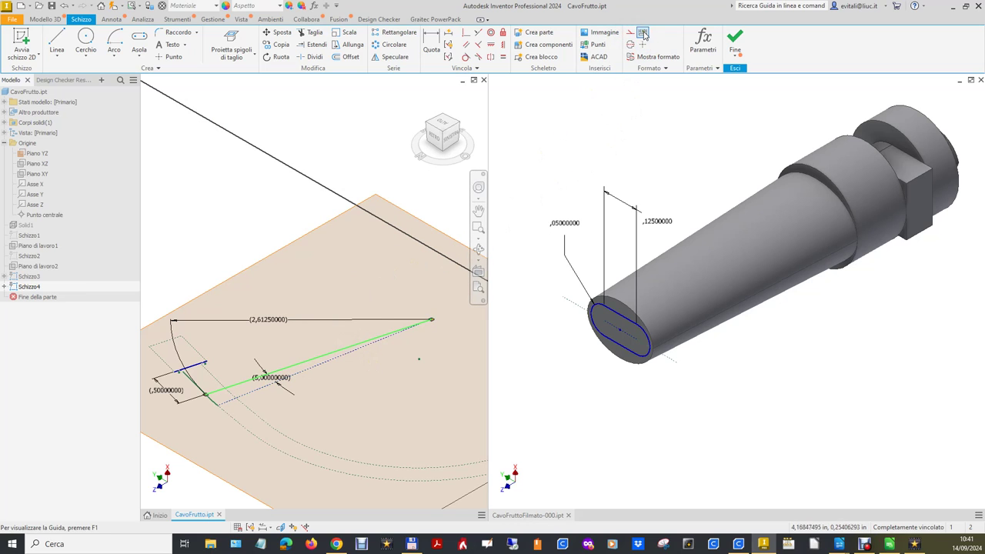
click(630, 34)
click(376, 378)
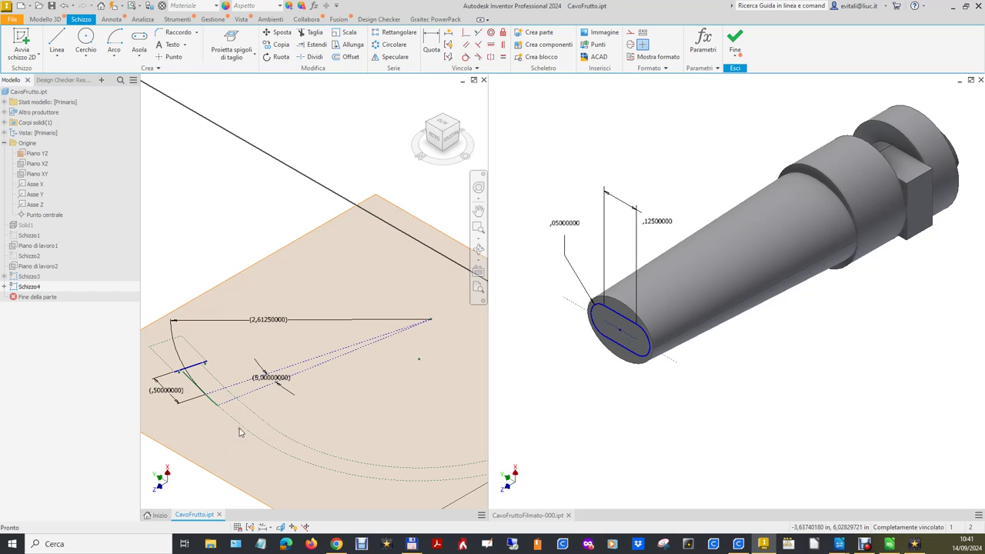
scroll(228, 423, up, 2)
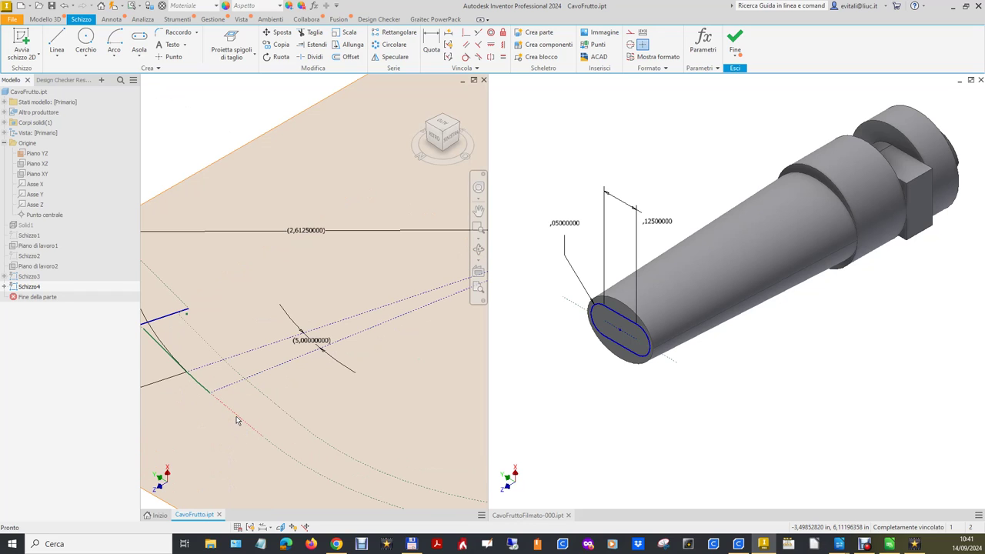
- Add a driven aligned 0,5 dimension to the red dashed line and toggle its construction style
click(431, 44)
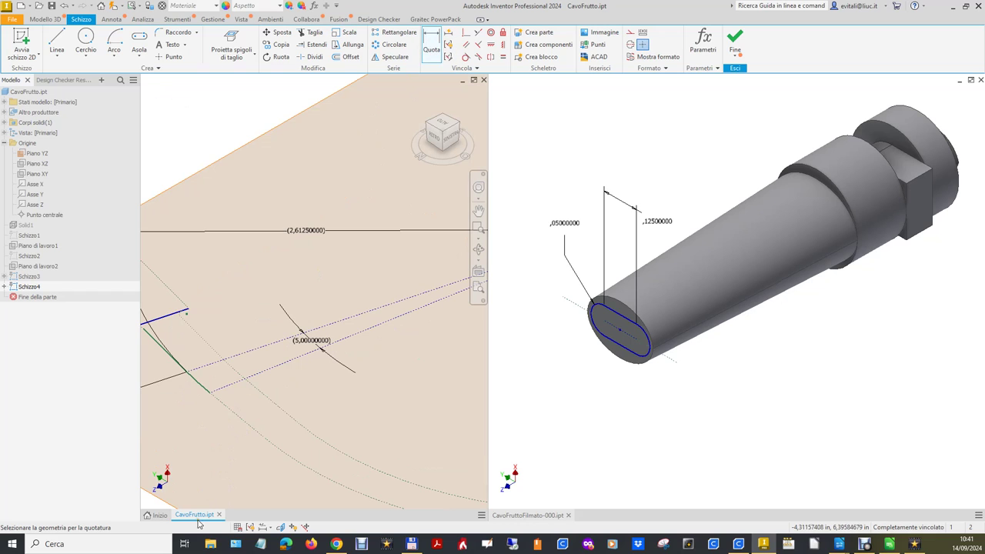
click(230, 415)
right_click(204, 432)
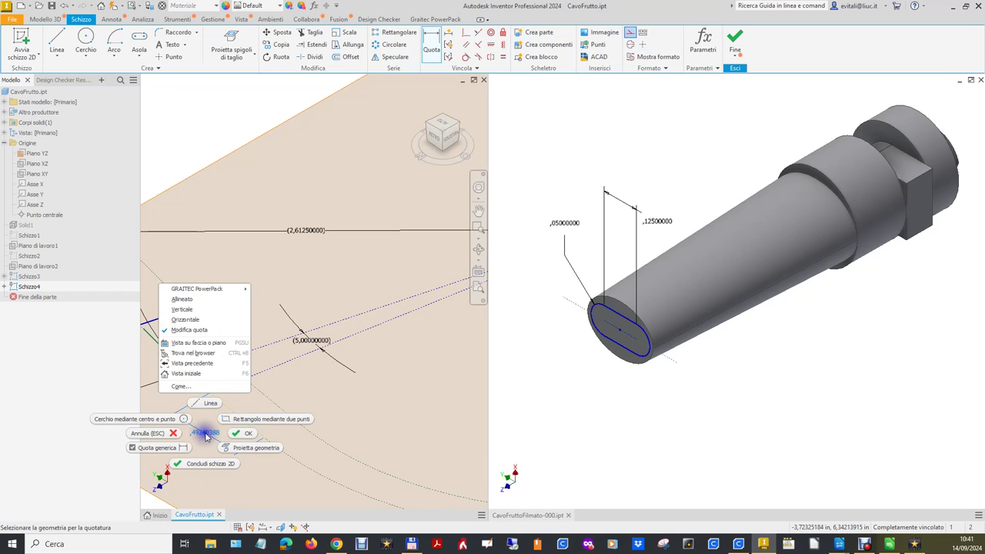
click(214, 299)
click(186, 433)
click(405, 174)
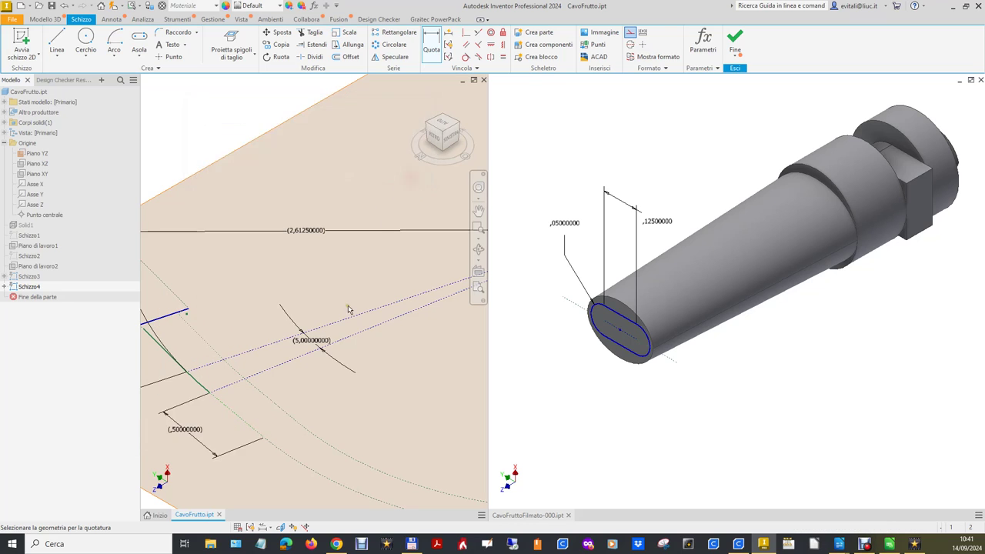
scroll(234, 446, up, 2)
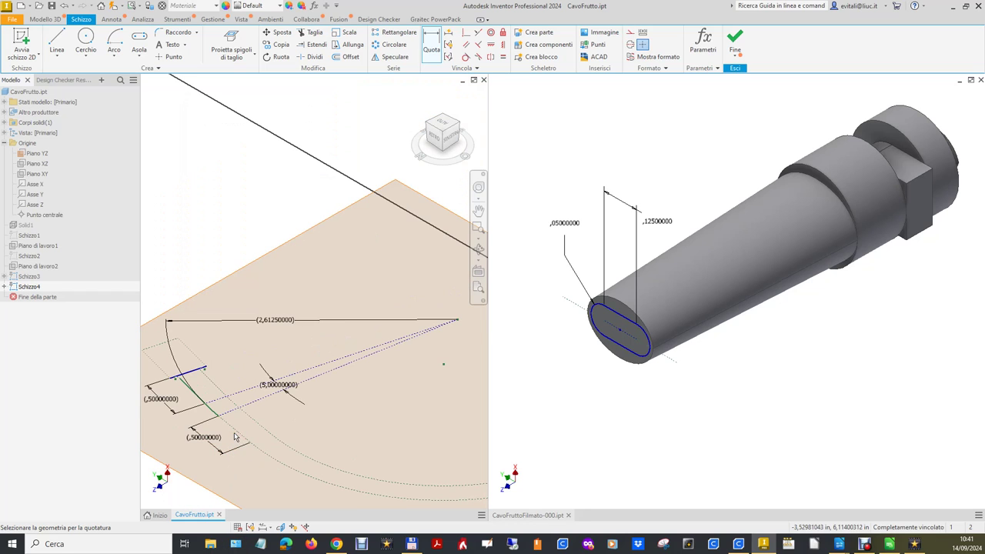
key(Escape)
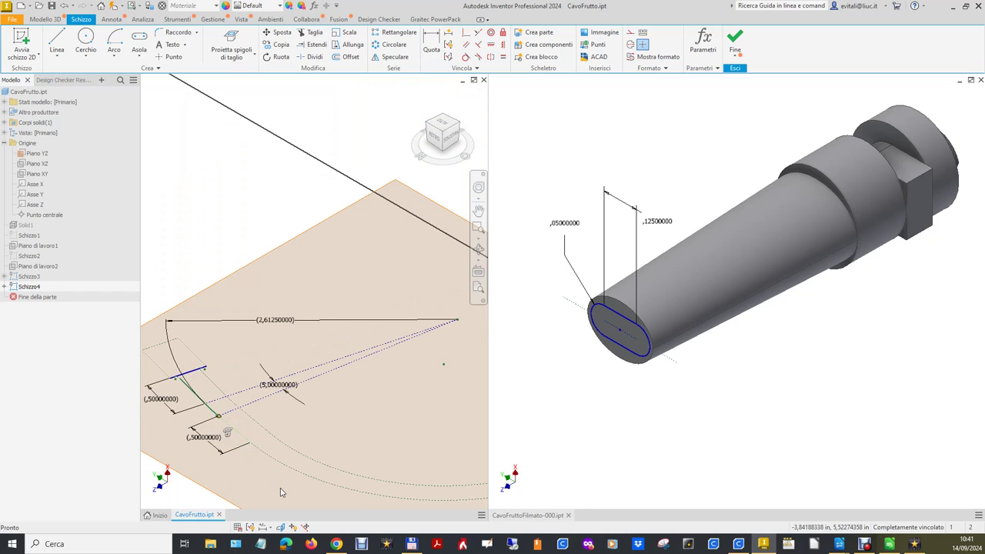
click(630, 35)
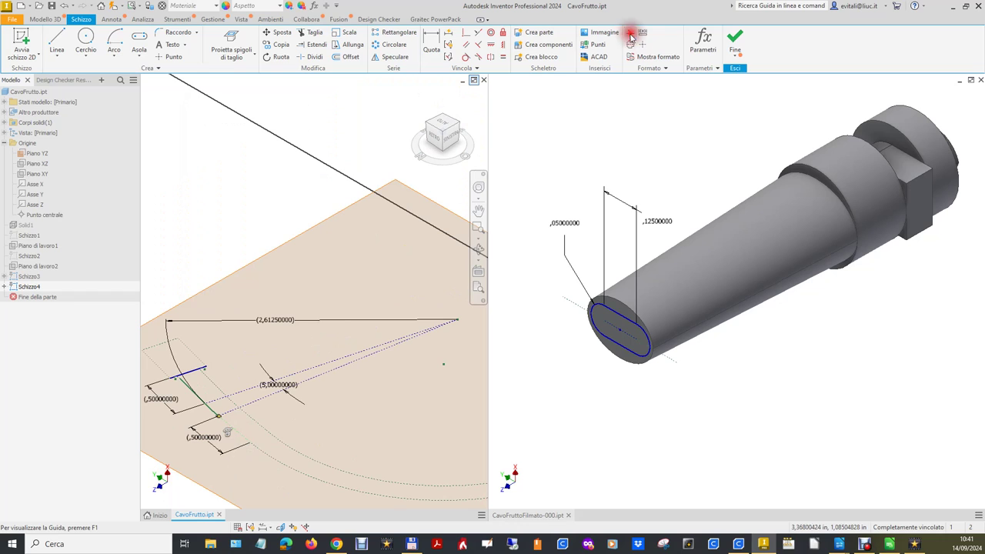
click(248, 467)
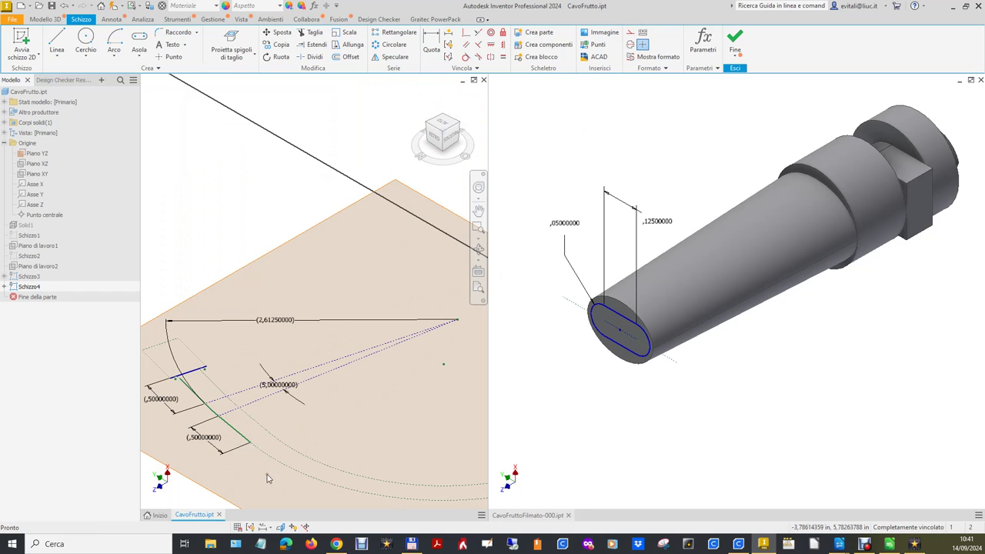
middle_drag(255, 463, 261, 473)
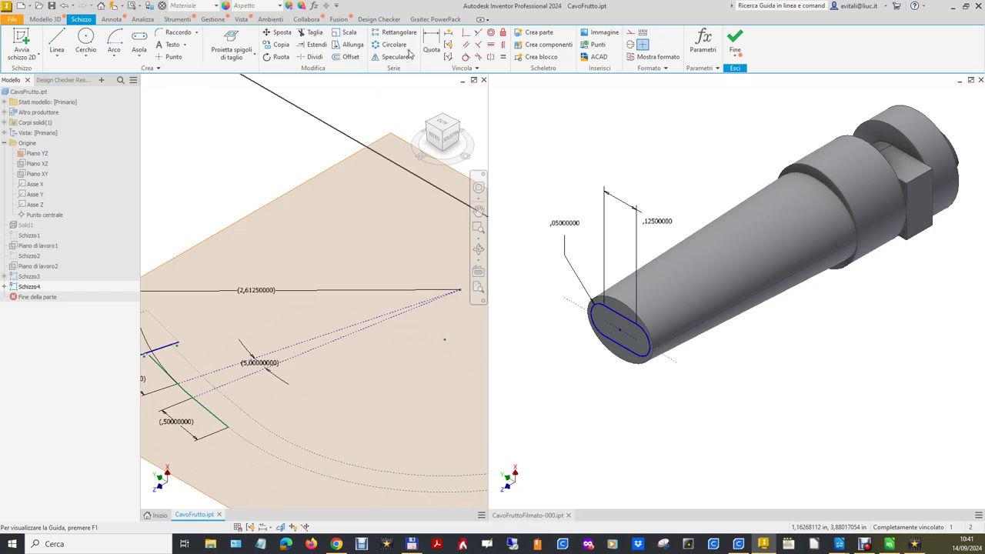
- Add a driven 2,1125 dimension to the lower line and make the dotted arc normal geometry
click(431, 42)
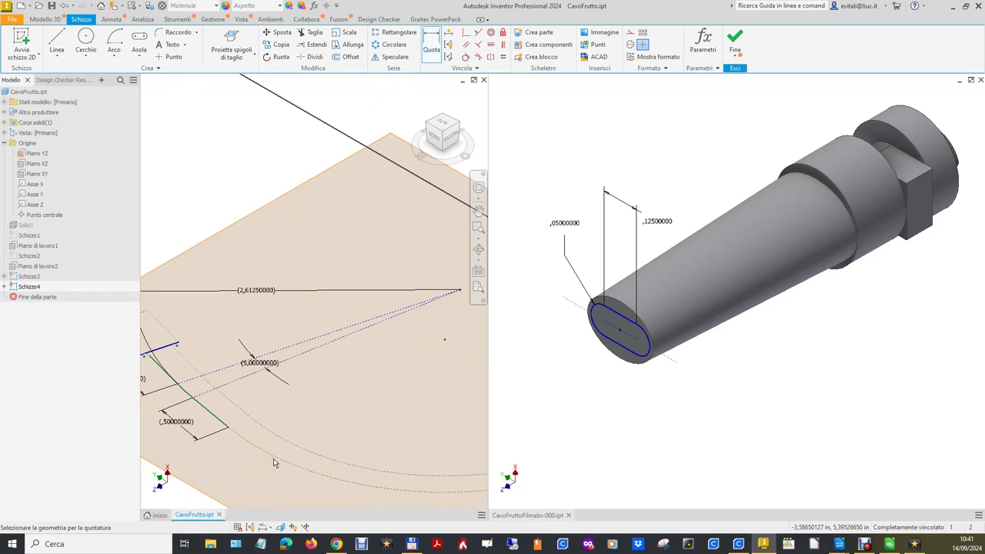
click(327, 407)
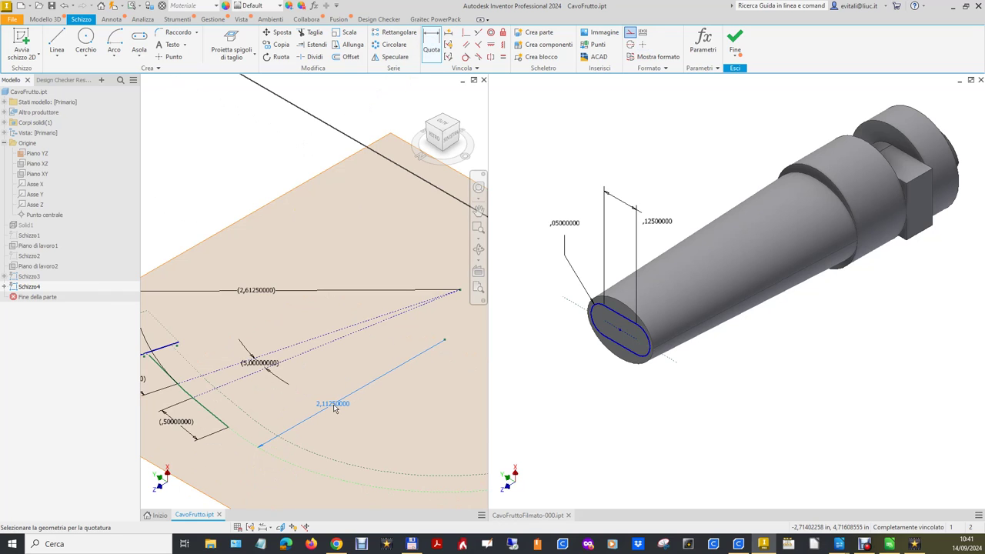
click(366, 420)
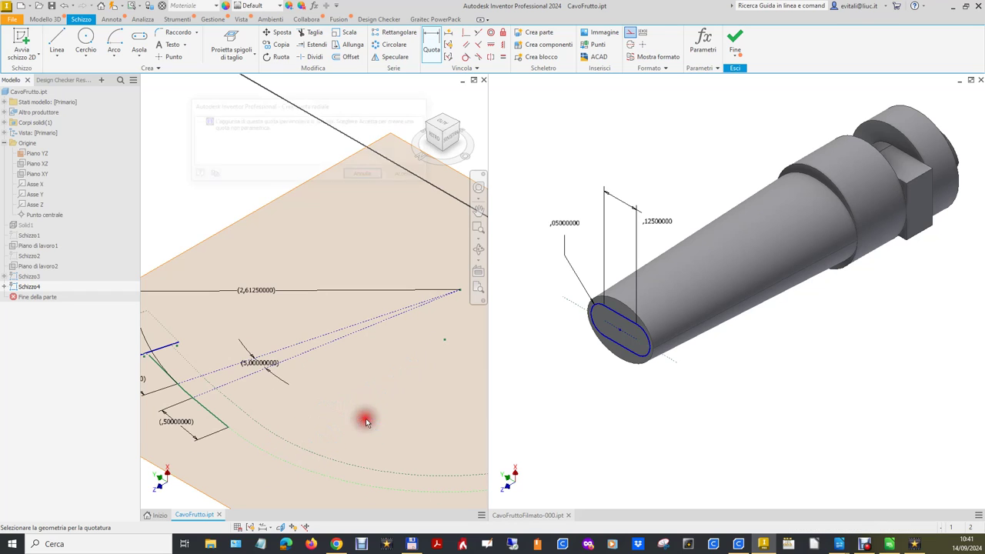
click(408, 175)
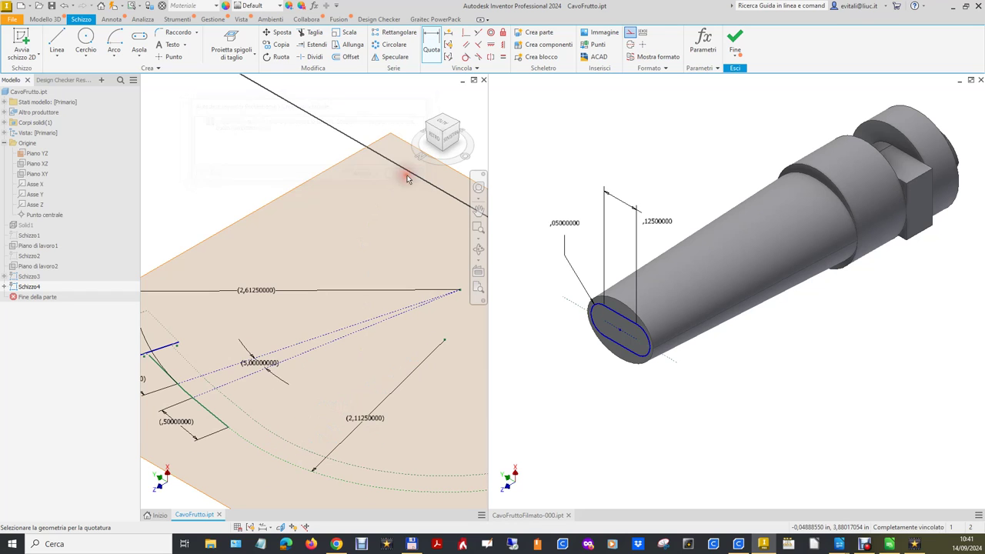
click(264, 455)
key(Escape)
click(265, 454)
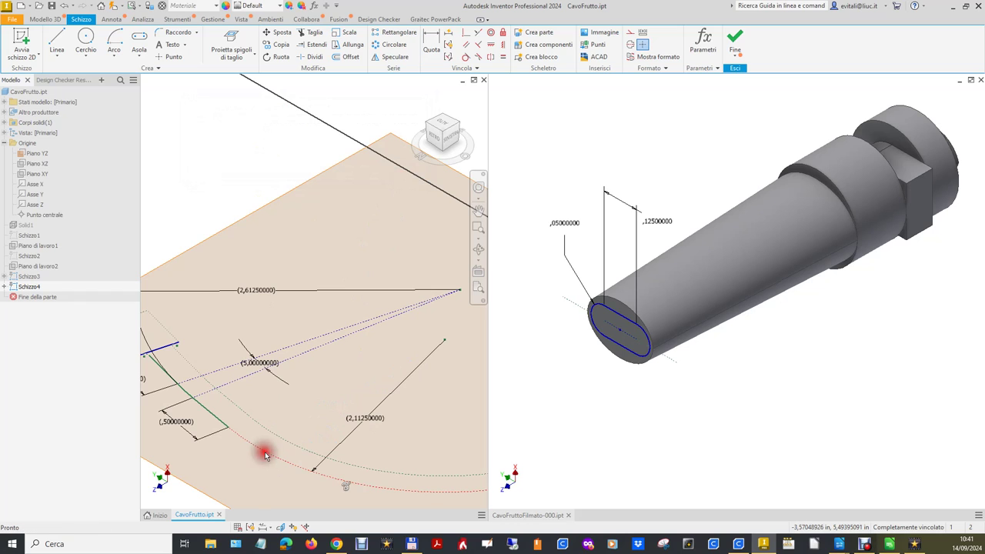
click(630, 32)
click(429, 318)
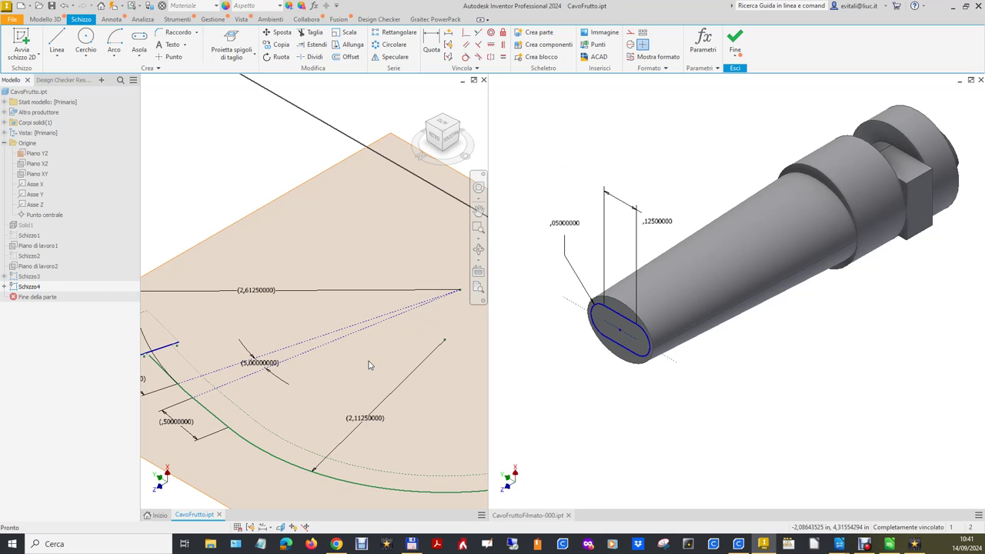
- Draw two new lines, a long one starting inside the arc and a shorter second one
click(57, 40)
click(280, 414)
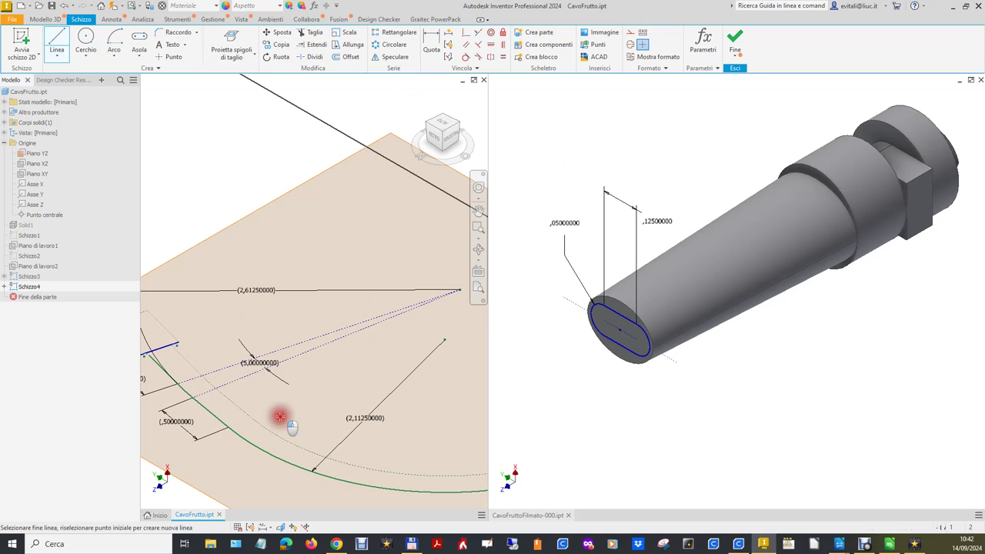
click(419, 342)
right_click(419, 342)
click(450, 342)
click(57, 43)
click(439, 364)
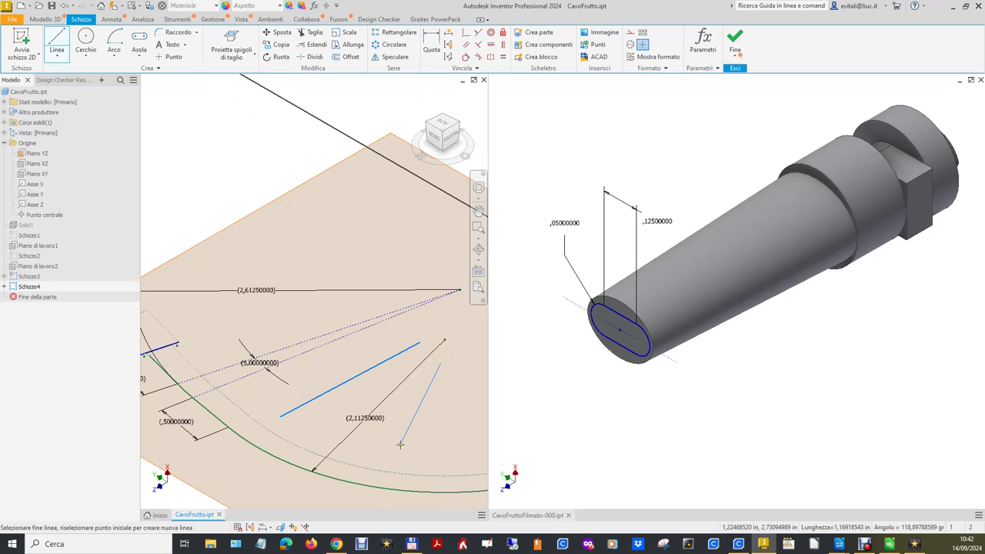
click(471, 411)
right_click(471, 412)
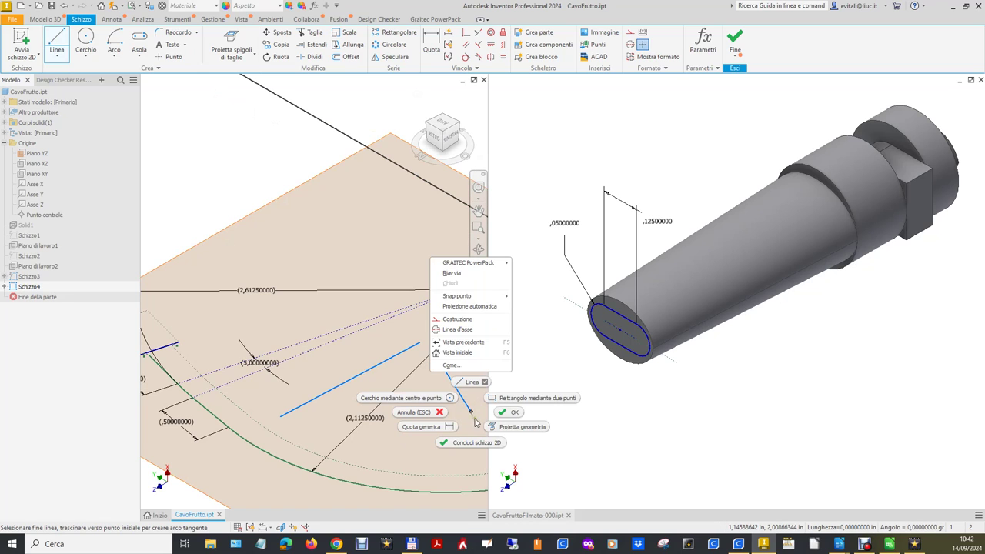
click(499, 413)
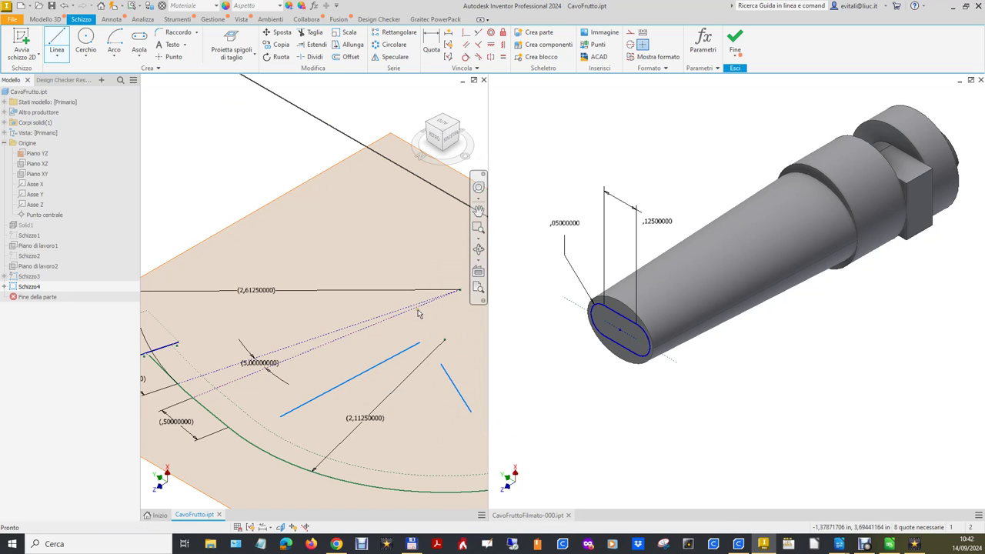
- Make the long line's upper end coincident with the black line's end and its lower end with the arc
click(467, 33)
click(418, 343)
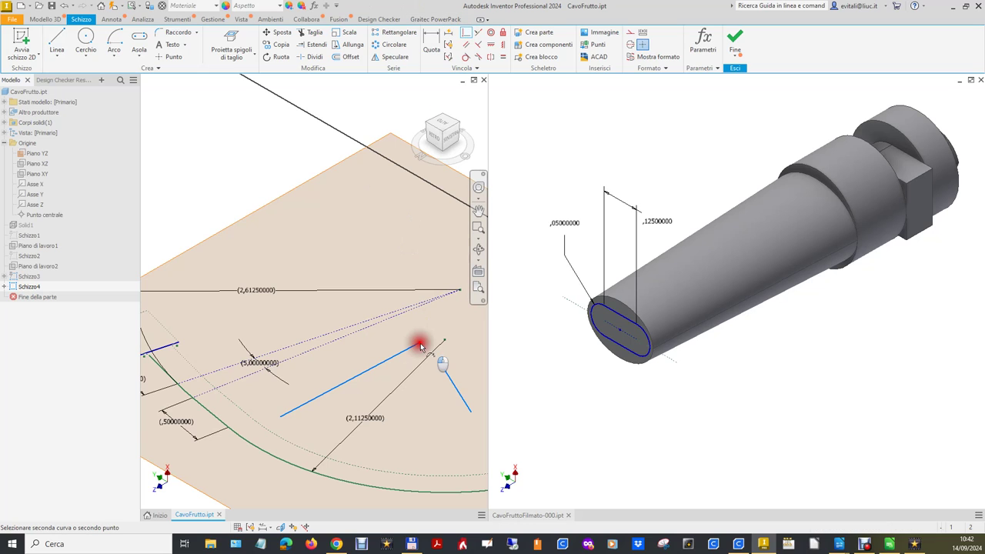
click(444, 341)
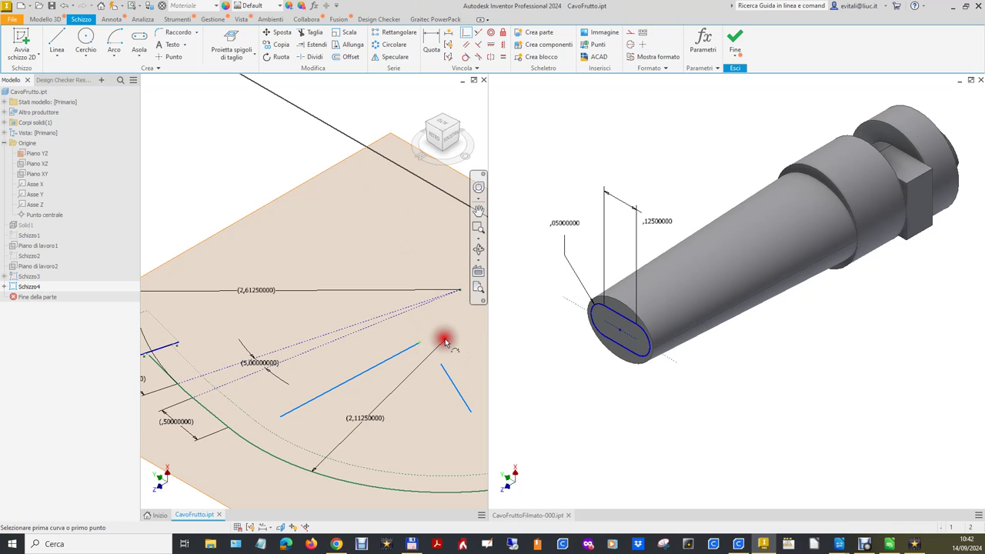
click(306, 416)
click(231, 429)
key(Escape)
scroll(333, 376, up, 2)
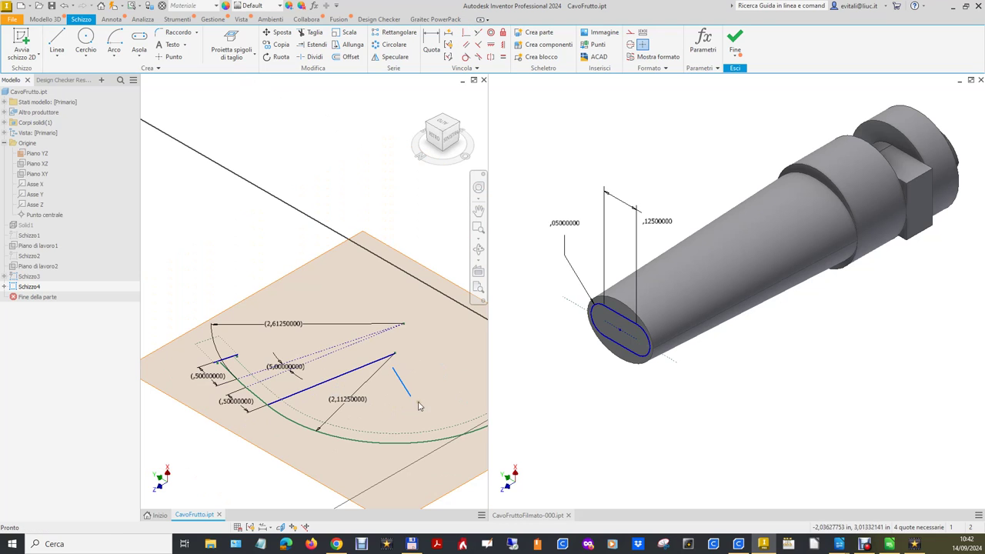
scroll(422, 406, up, 2)
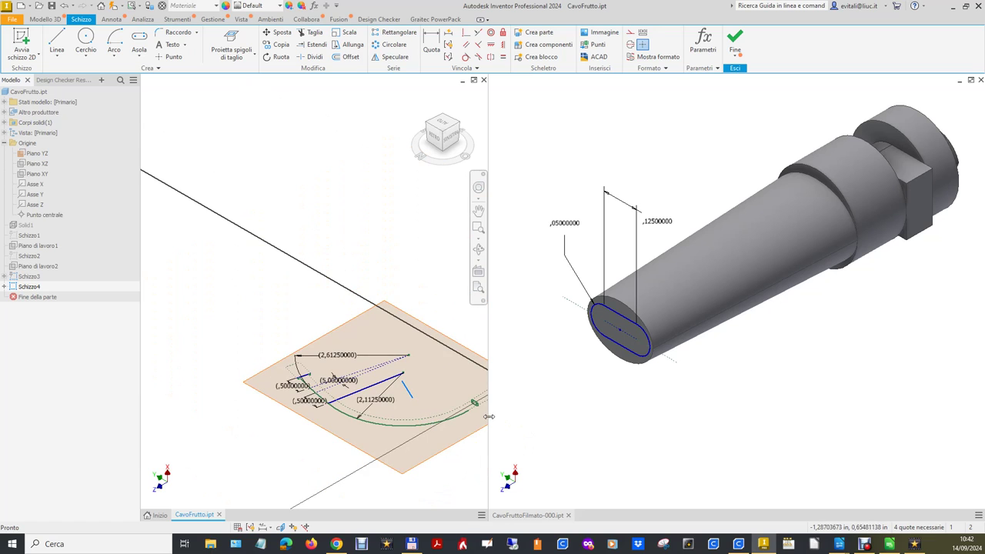
scroll(231, 342, down, 3)
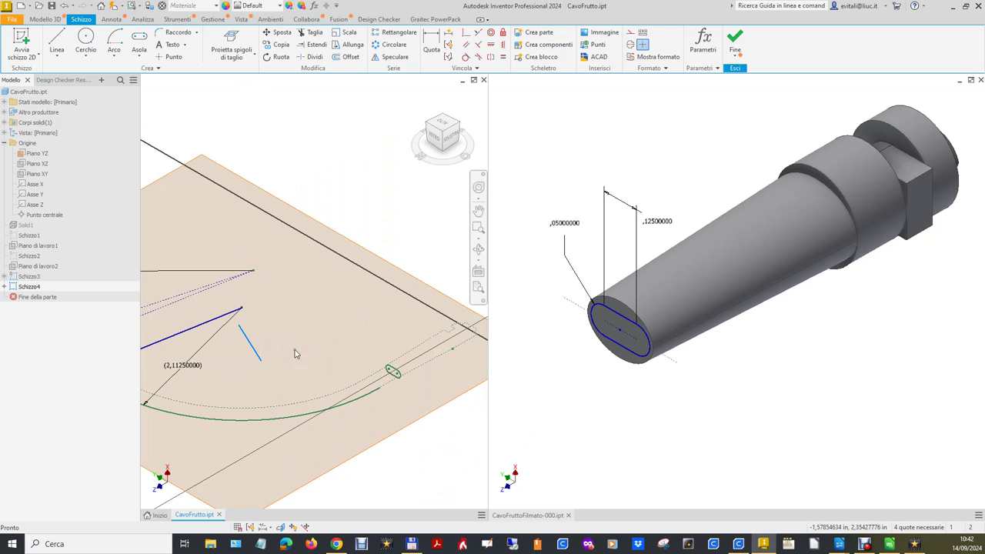
- Join the short line to the long line's upper endpoint and to the green arc's end
click(466, 33)
click(241, 309)
click(239, 325)
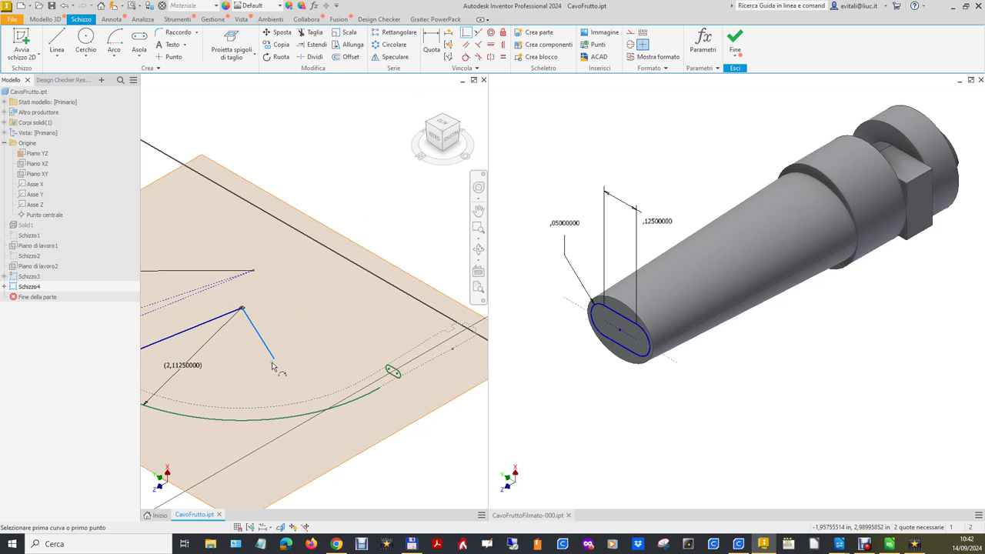
click(273, 356)
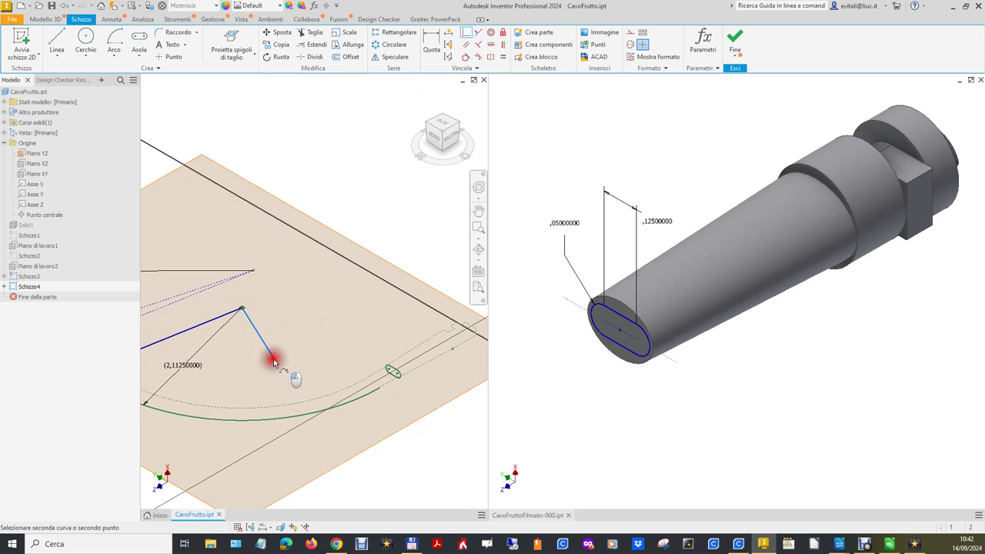
click(380, 387)
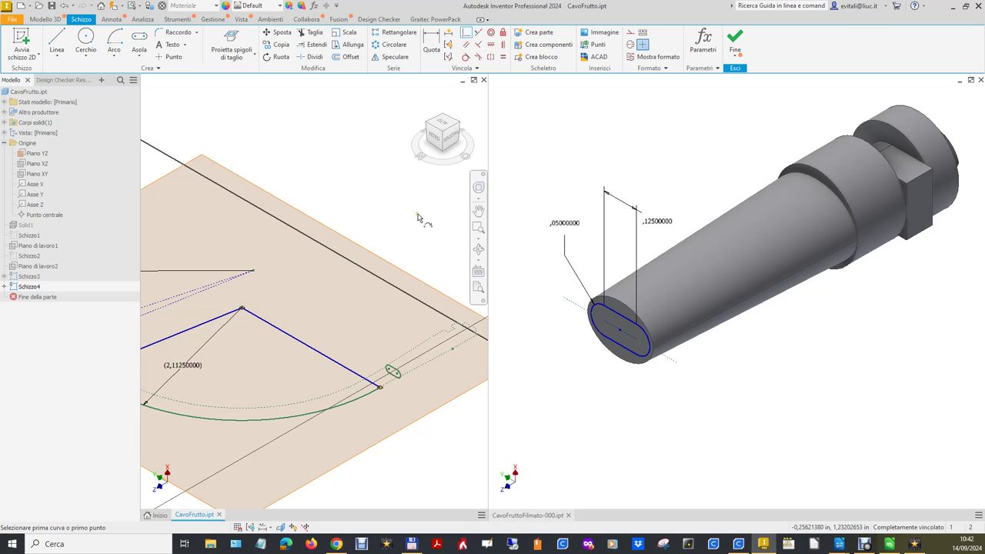
- Add a driven 100° angle dimension between the short and long lines
click(431, 42)
click(299, 340)
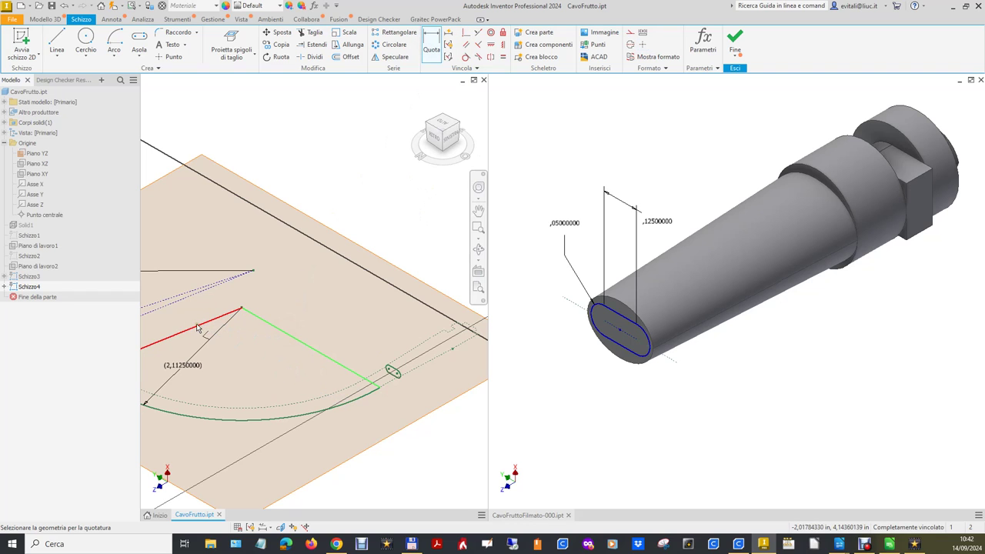
click(197, 326)
click(233, 344)
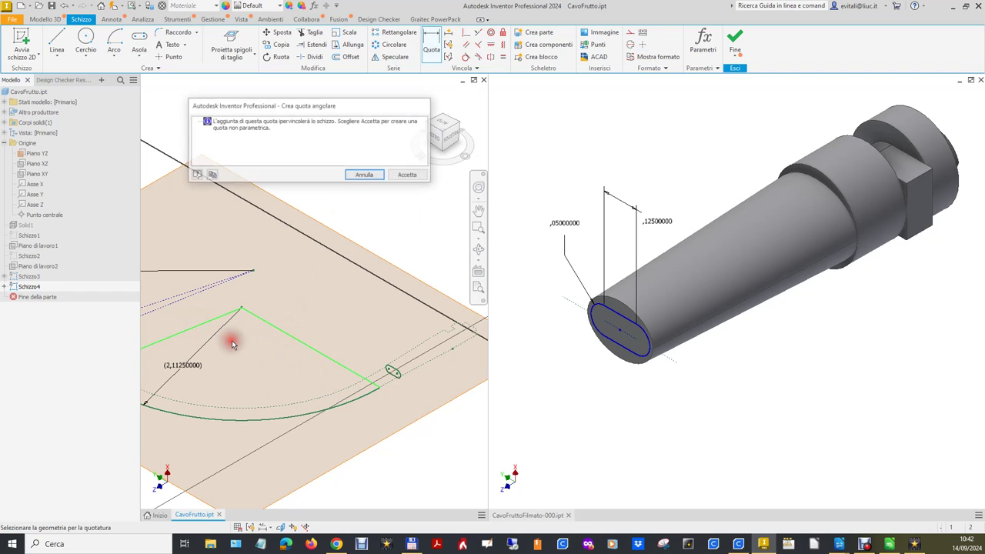
click(400, 176)
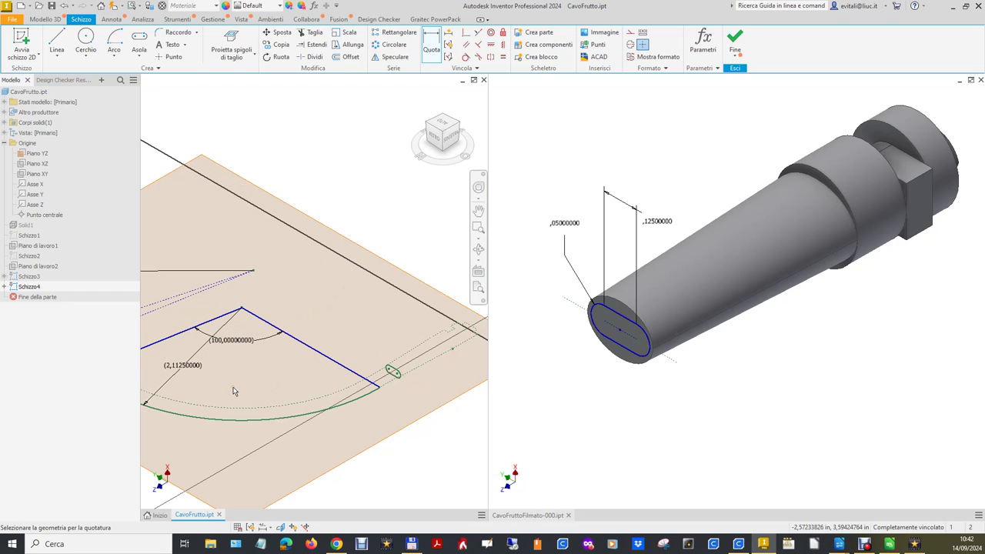
key(Escape)
- Convert both the short and long lines to dashed construction geometry
click(305, 346)
click(630, 32)
click(168, 342)
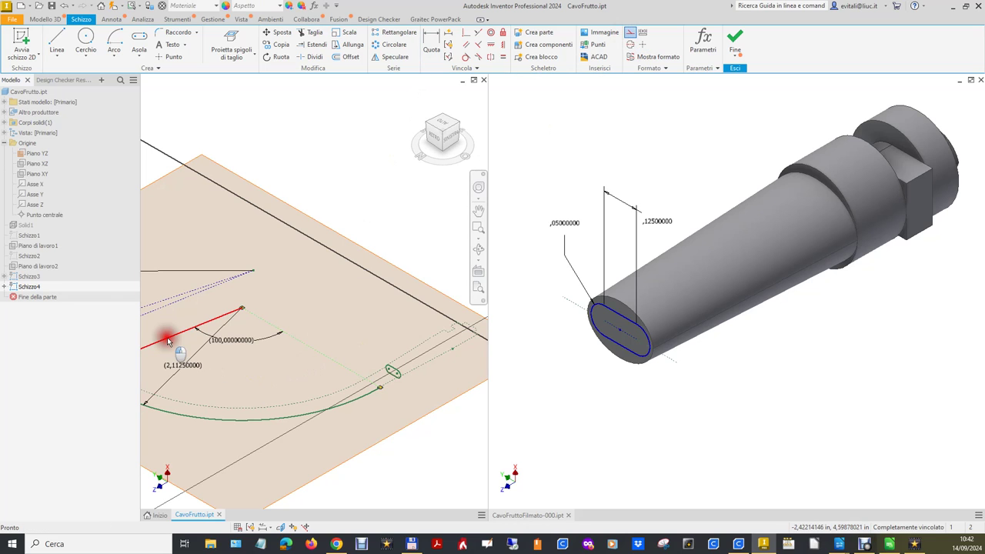
click(171, 341)
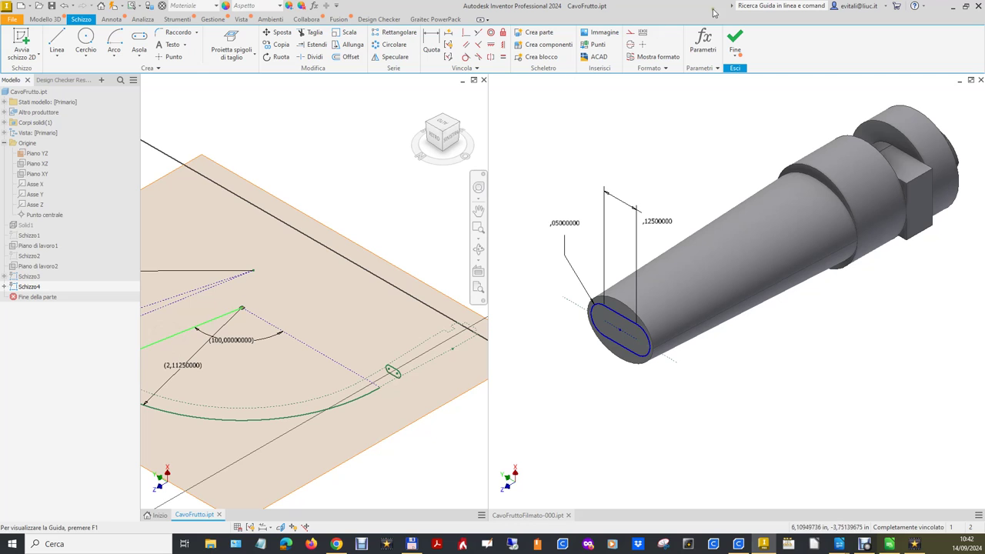
click(630, 33)
scroll(230, 340, up, 3)
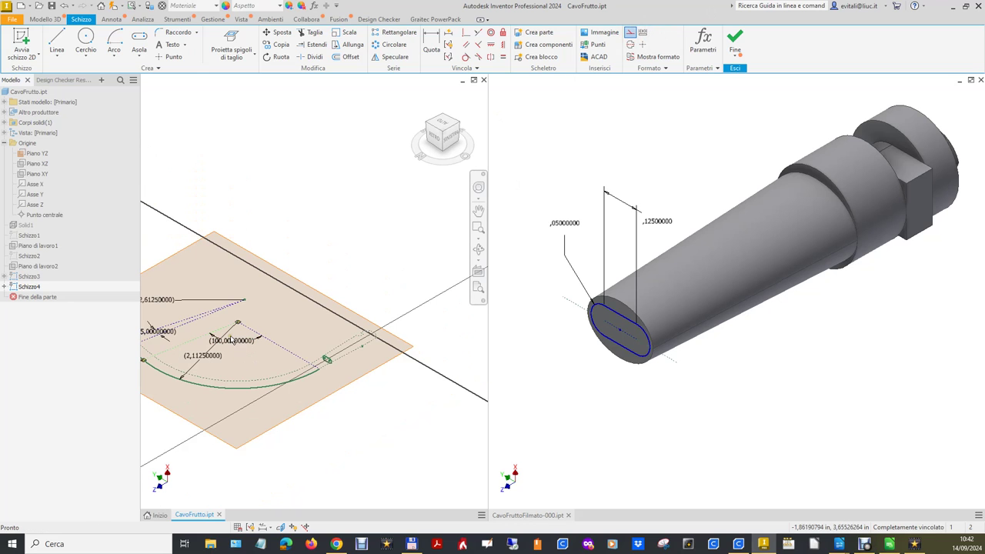
scroll(358, 377, down, 2)
scroll(352, 372, down, 2)
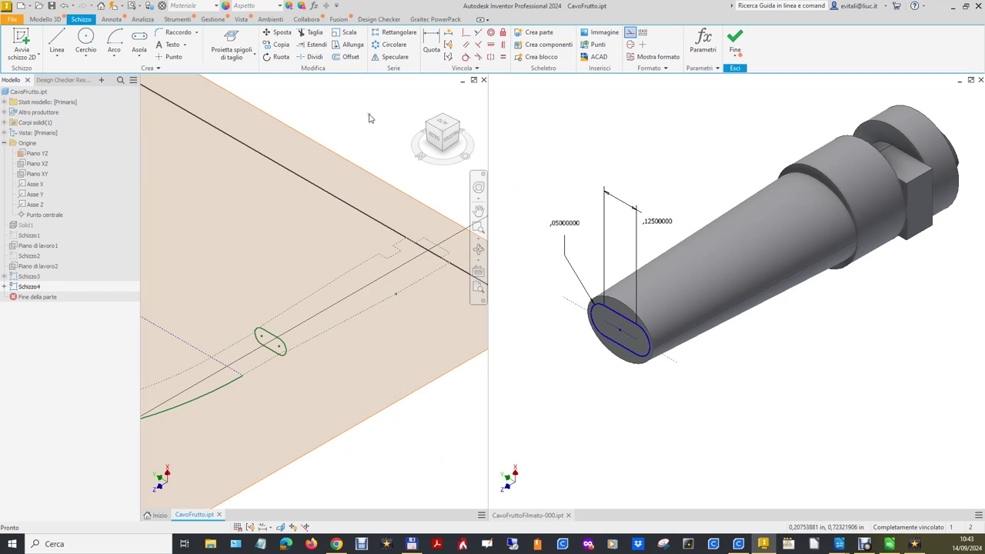
click(431, 46)
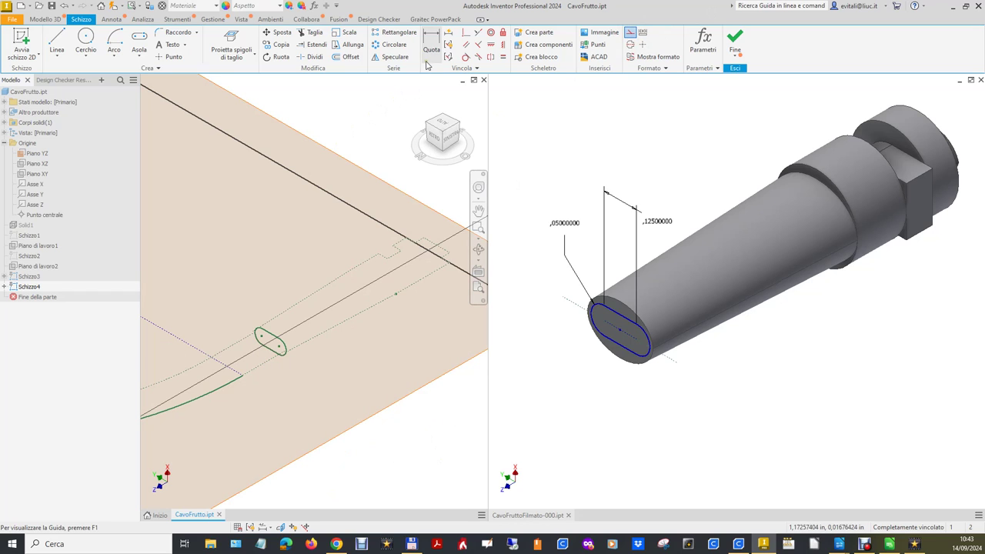
- Add a driven ,3125 reference dimension beside the slot profile at the arc's end
click(271, 365)
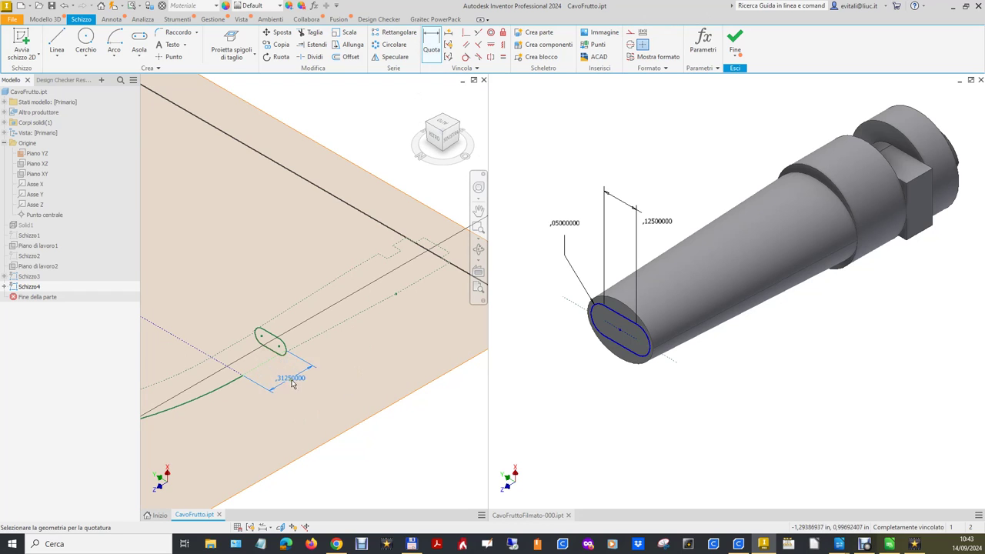
click(293, 388)
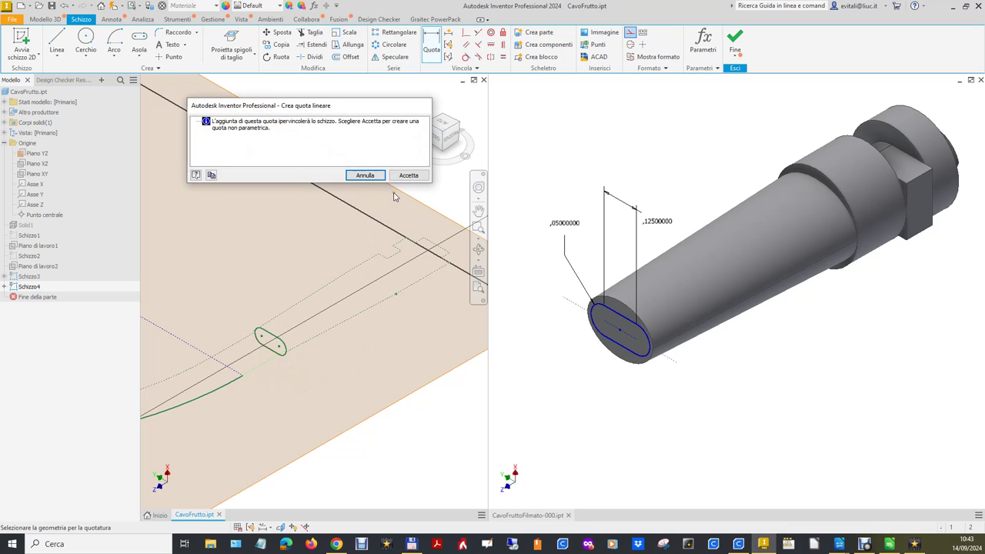
click(409, 176)
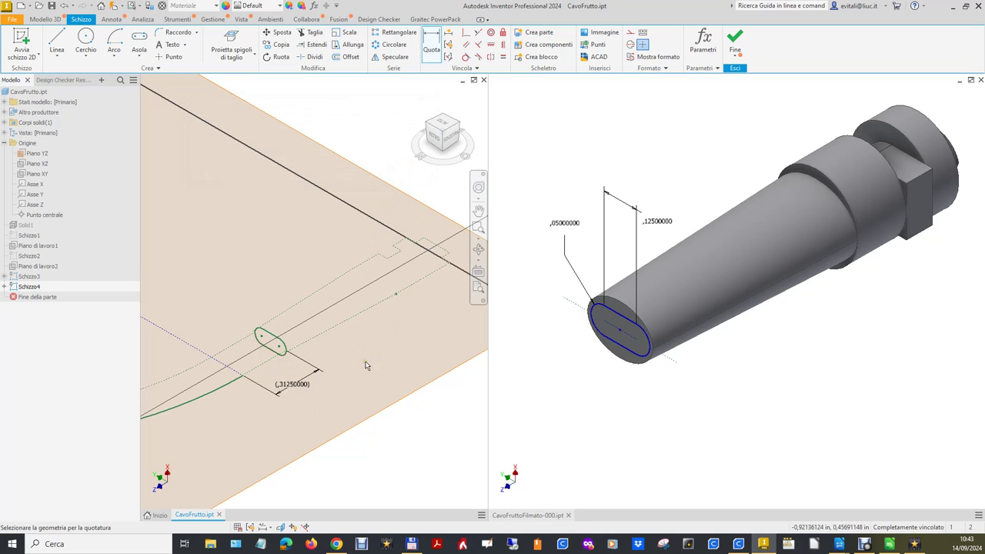
key(Escape)
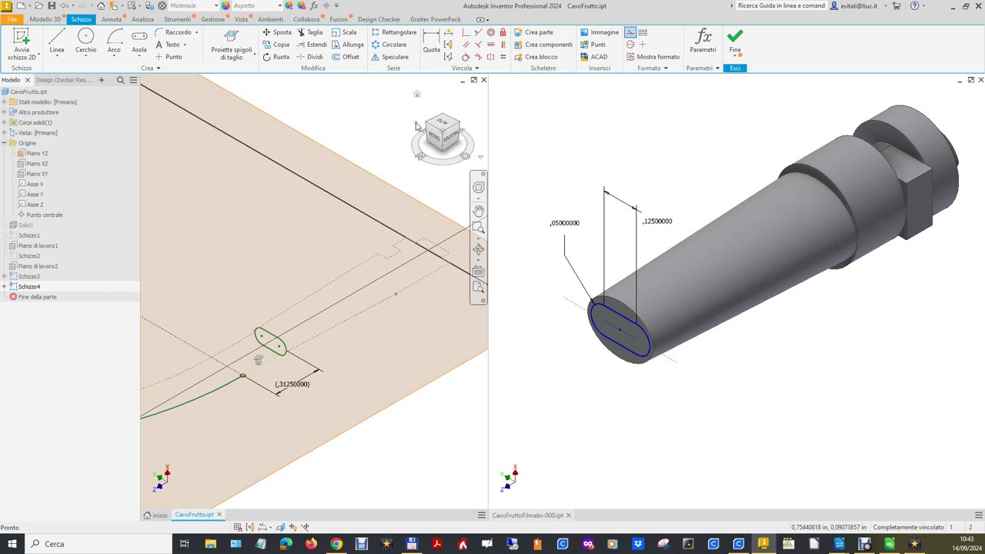
- Zoom in to check the slot, then bring up the Analizza tools
click(627, 34)
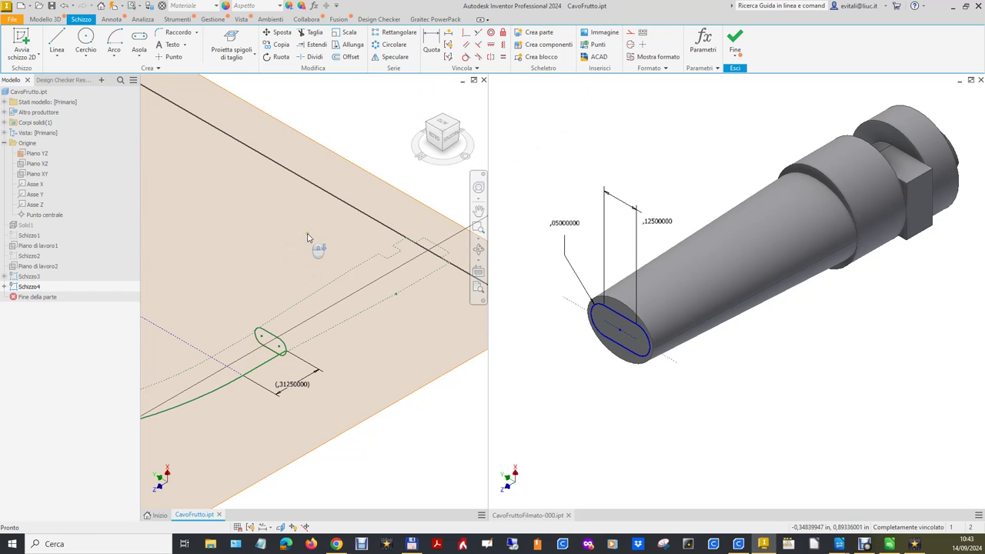
scroll(307, 236, up, 1)
scroll(311, 231, up, 1)
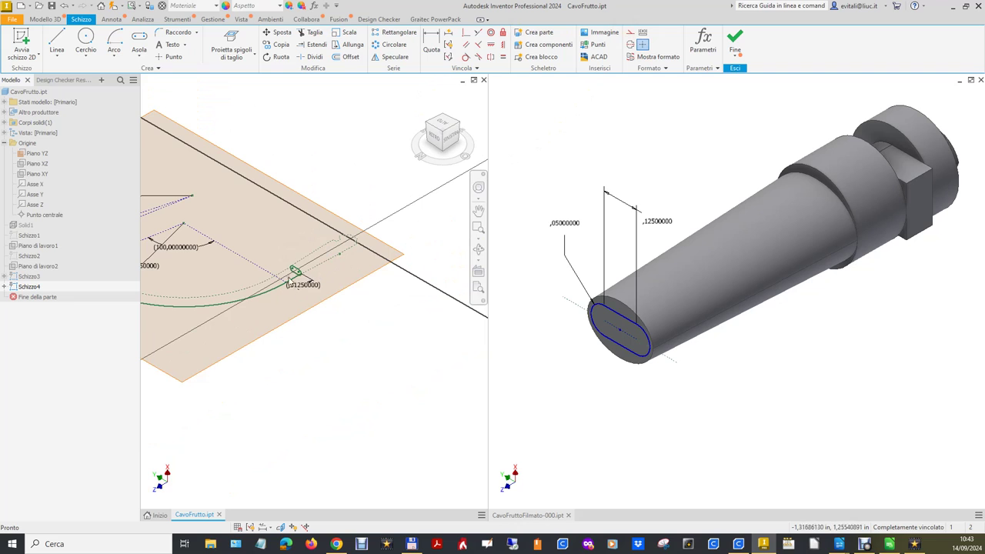
scroll(289, 279, down, 2)
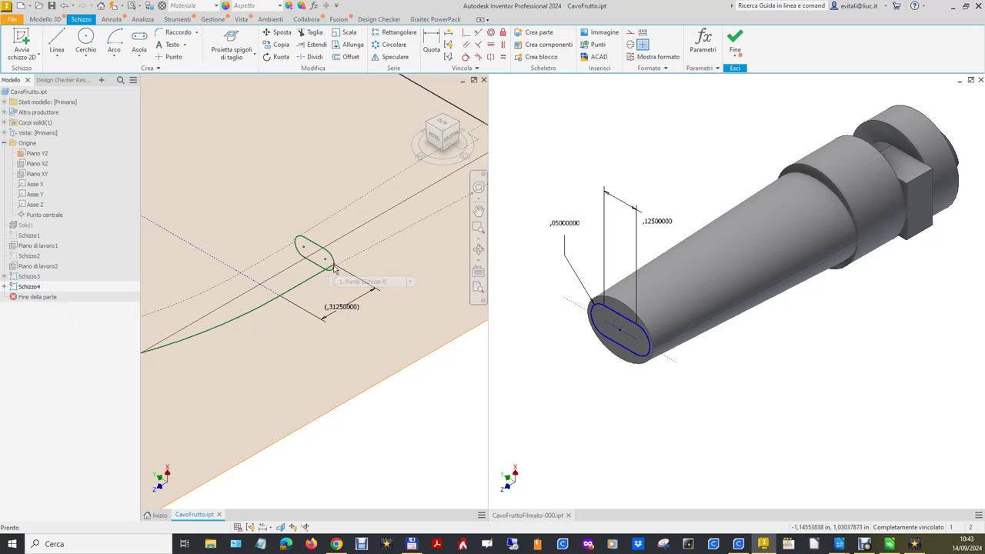
scroll(333, 267, up, 5)
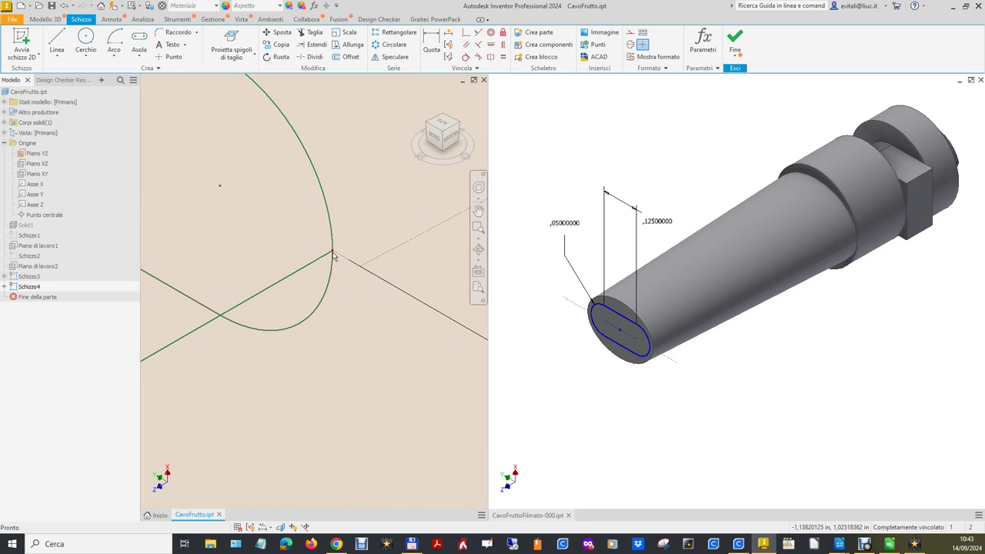
scroll(333, 256, down, 5)
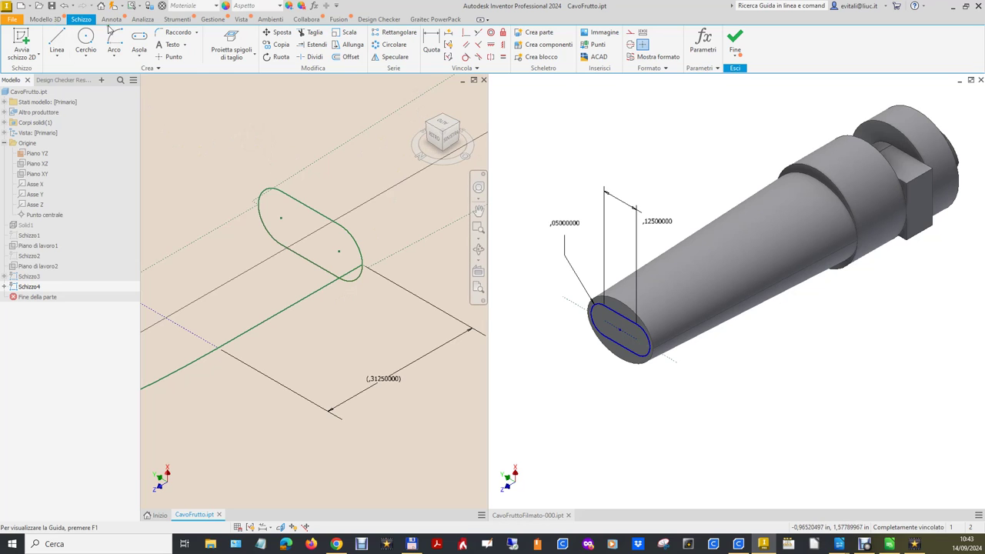
click(142, 19)
- Measure the 0,3125 in distance between the two points with Misura
click(22, 44)
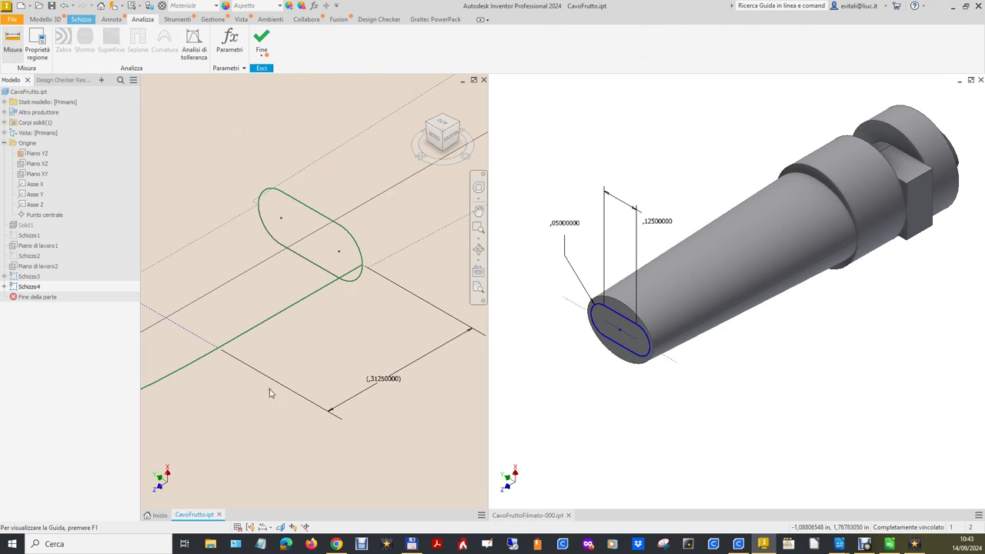
click(362, 268)
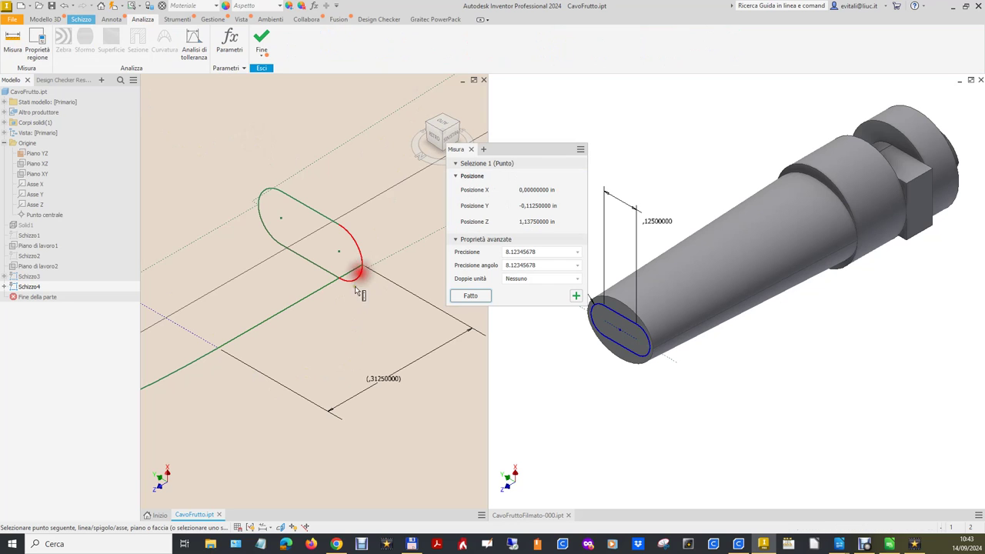
click(220, 348)
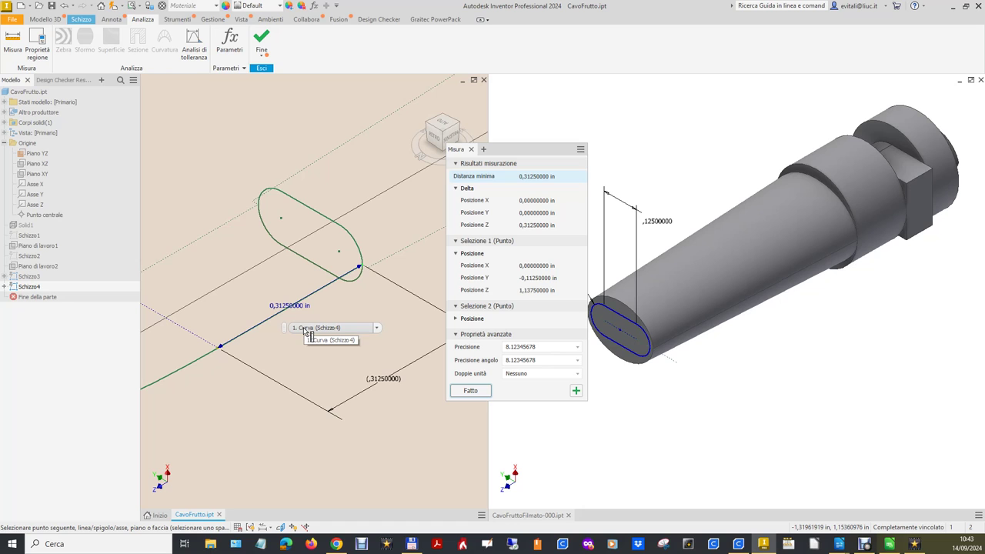
scroll(316, 328, down, 1)
scroll(319, 335, down, 1)
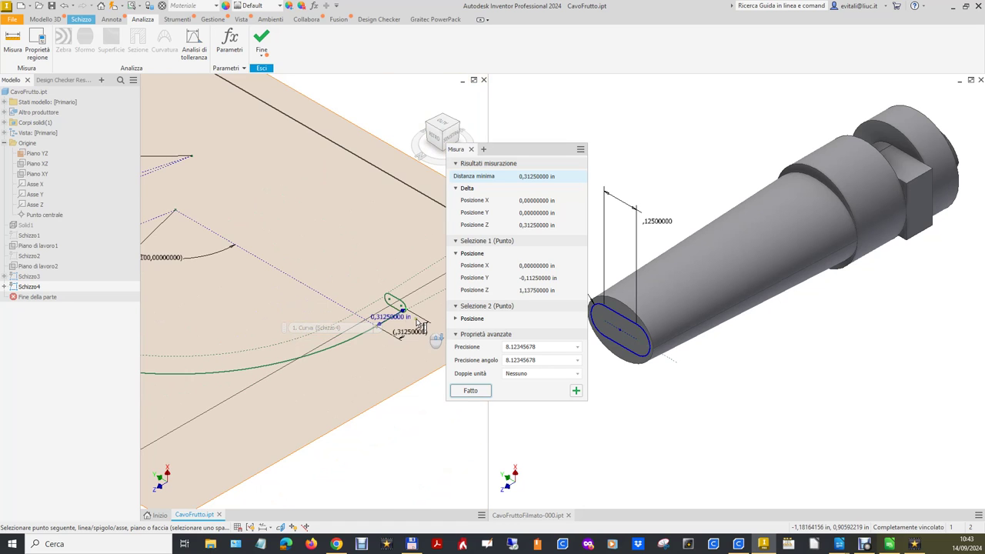
scroll(323, 342, down, 1)
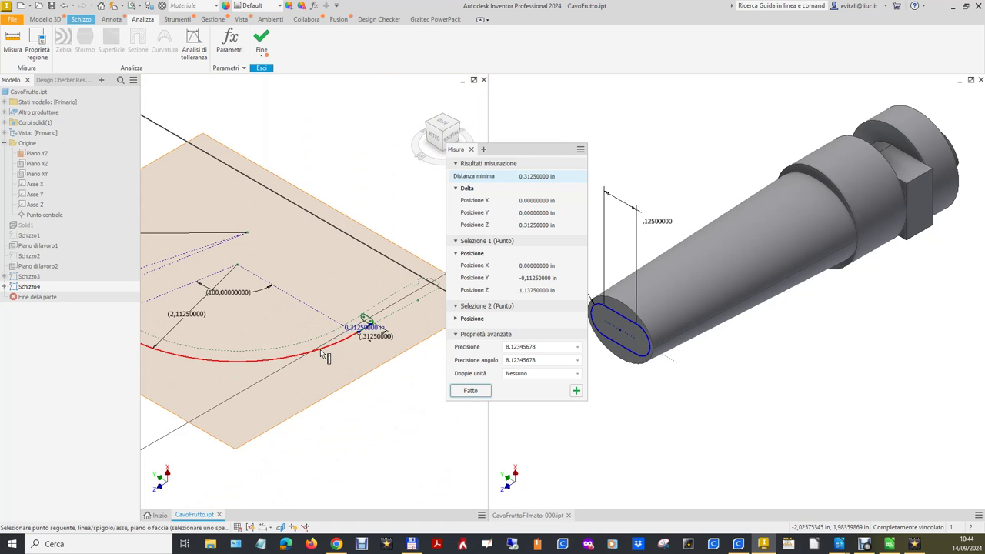
scroll(340, 371, up, 3)
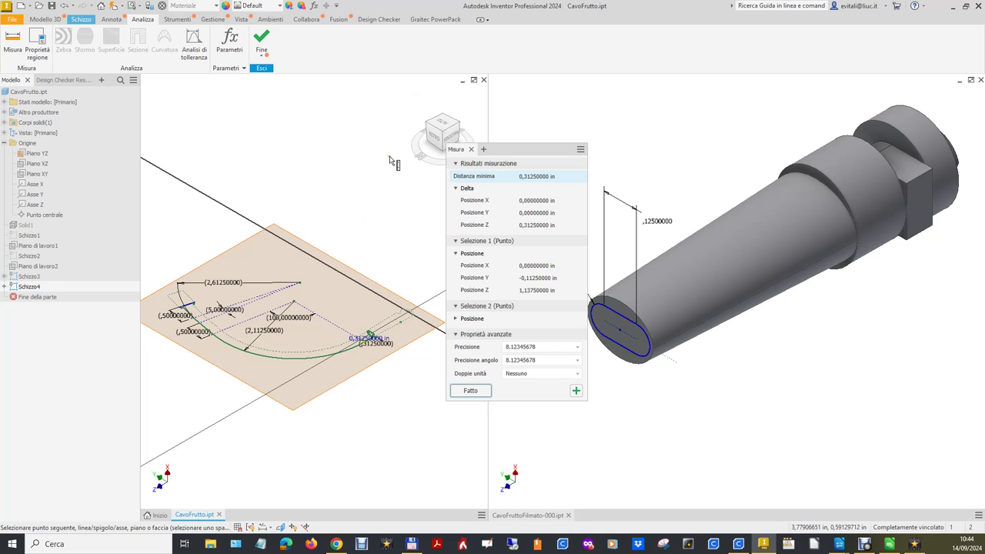
- Close the measurement panel, finish Schizzo4, and switch to CavoFruttoFilmato-000
click(461, 389)
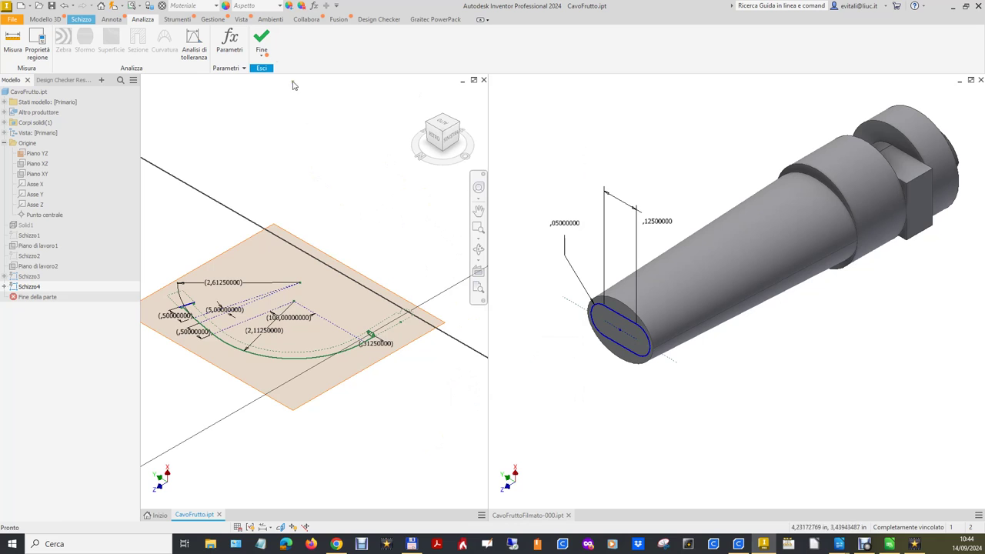
click(261, 40)
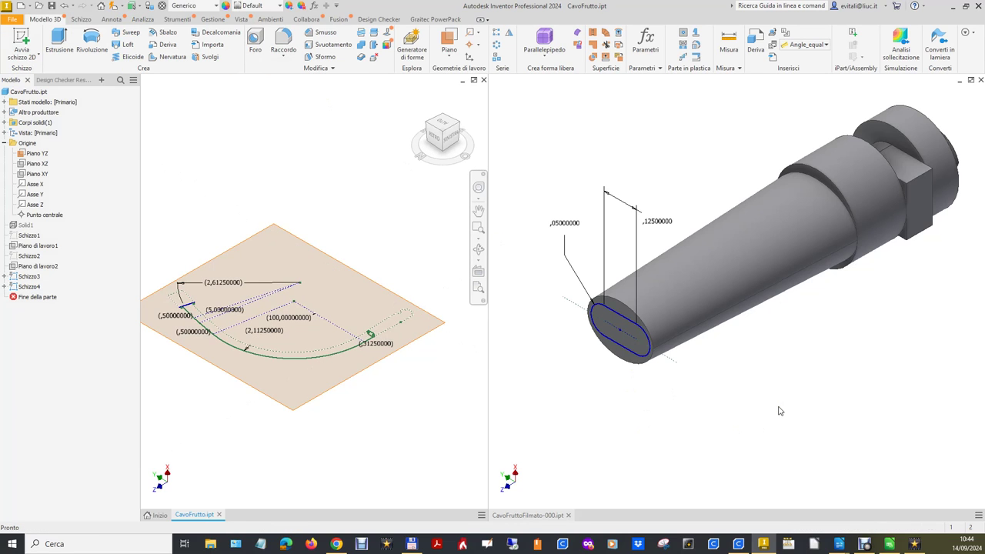
click(900, 379)
- Fit the part in view and make Piano YZ visible
middle_click(842, 372)
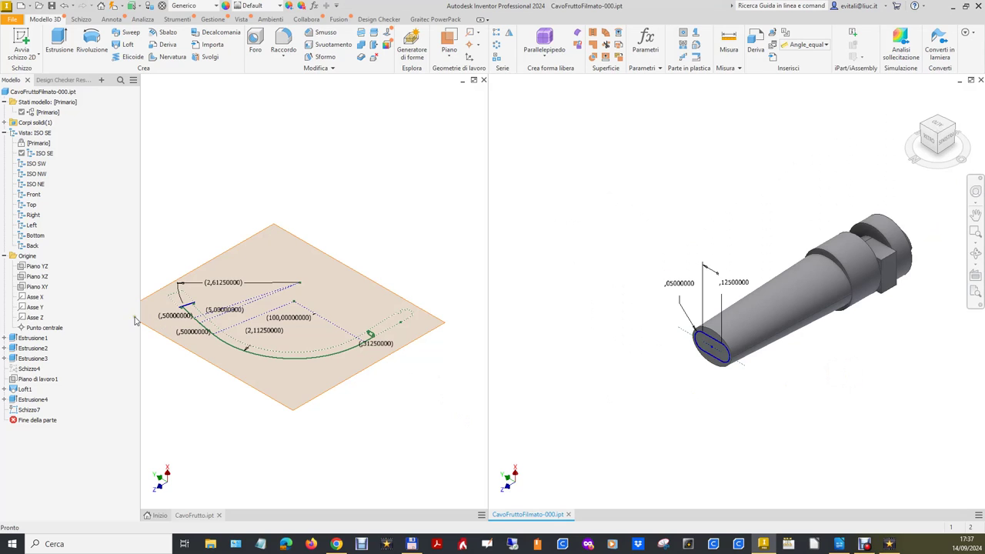
click(36, 266)
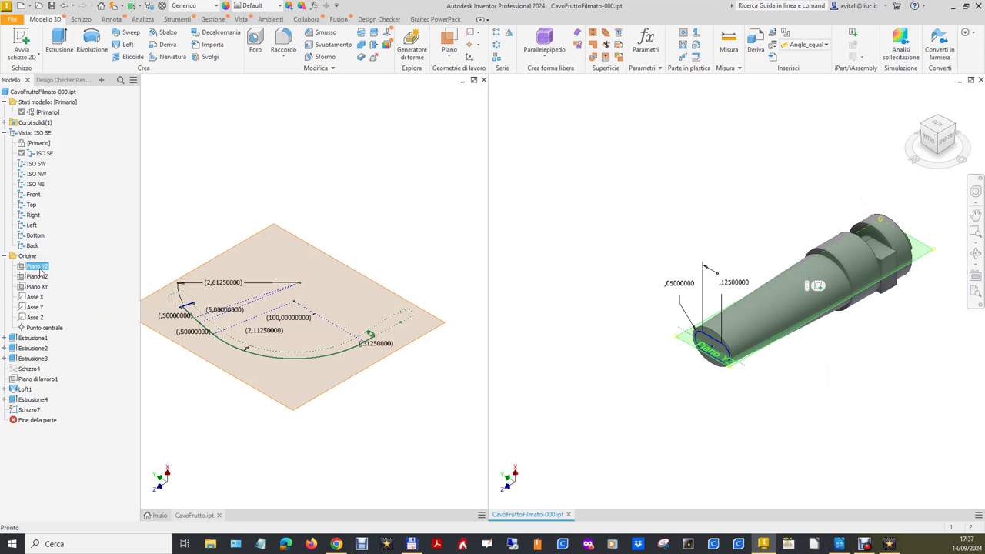
right_click(40, 272)
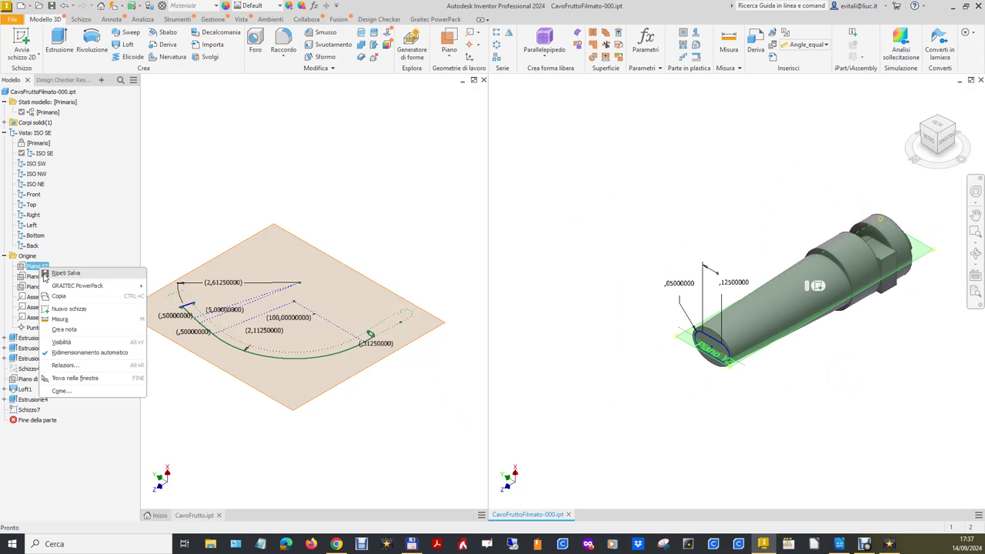
click(60, 343)
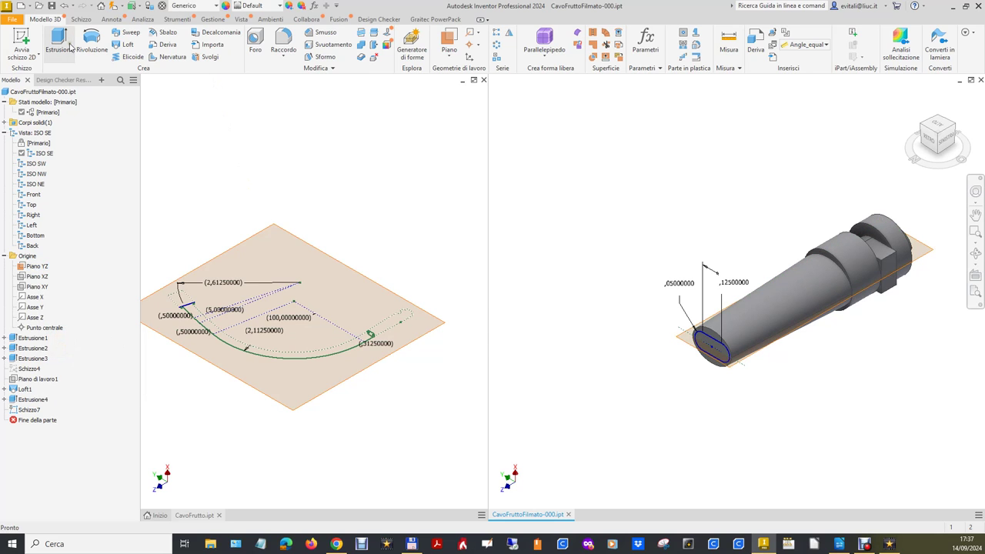
- Start a new 2D sketch, Schizzo8, on the YZ plane
click(22, 40)
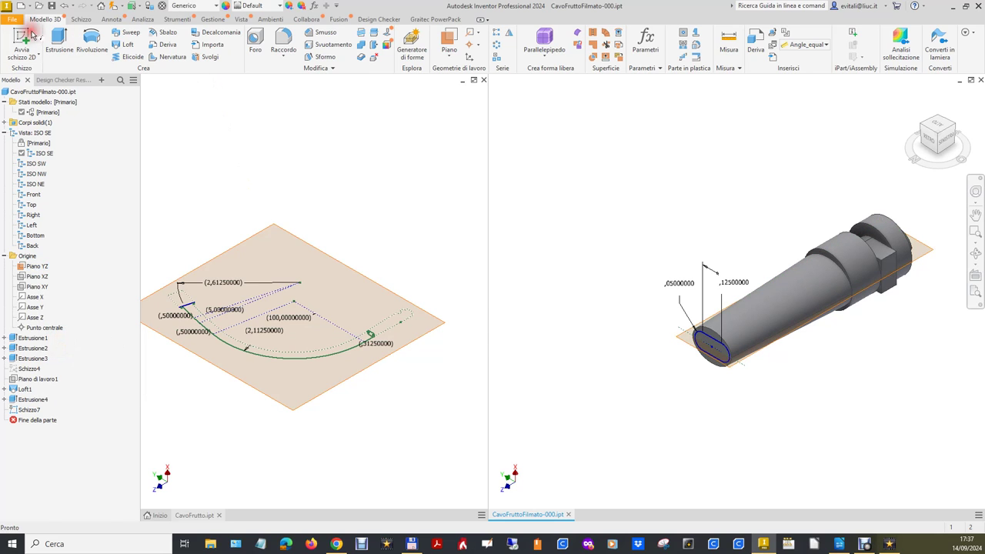
click(685, 346)
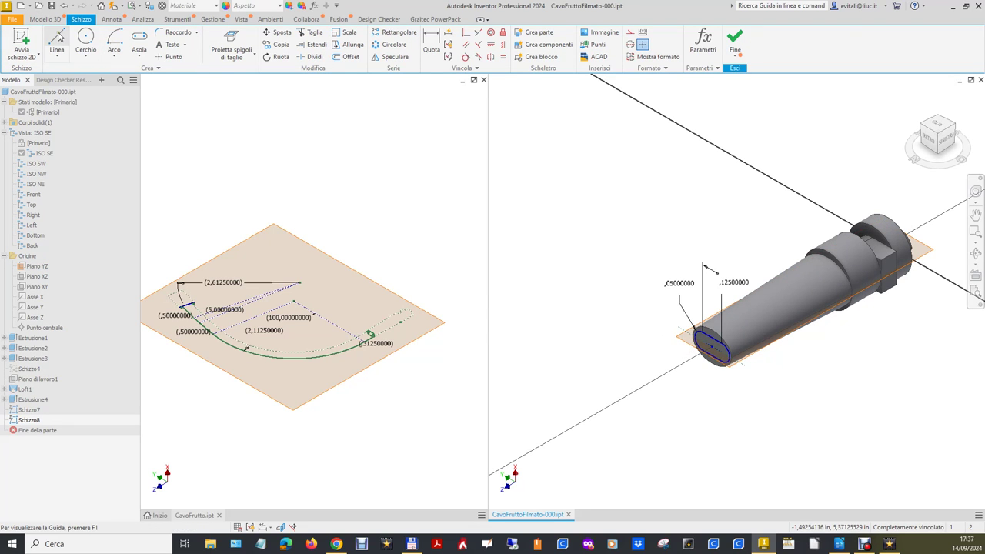
click(58, 36)
- Place a brief line, then draw two circles beside the part's slotted end
click(705, 376)
right_click(687, 392)
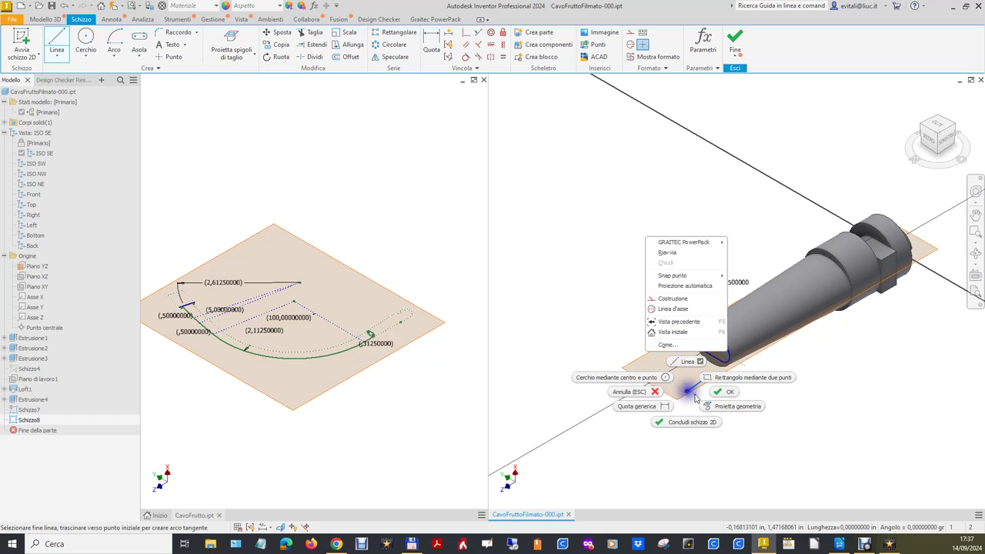
click(715, 392)
click(85, 38)
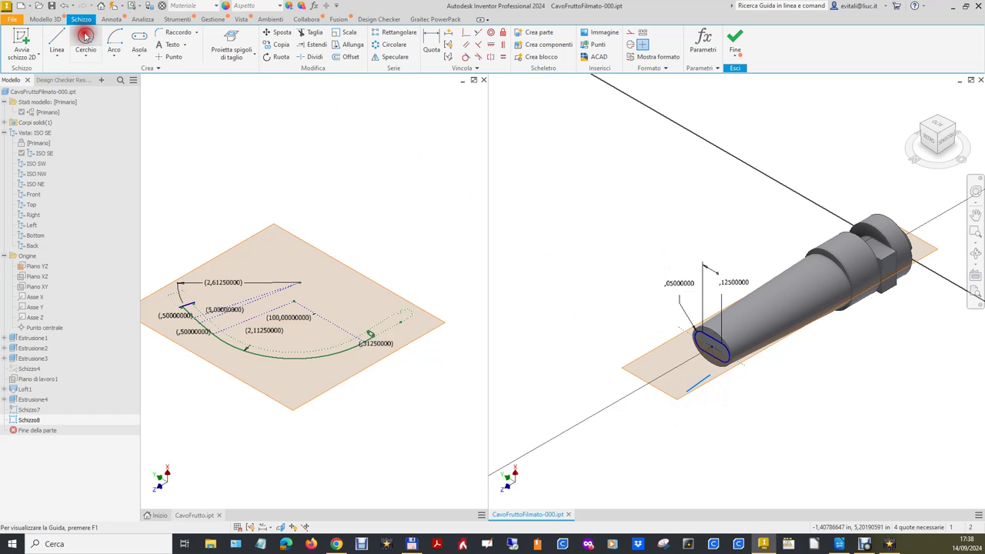
click(602, 330)
click(571, 287)
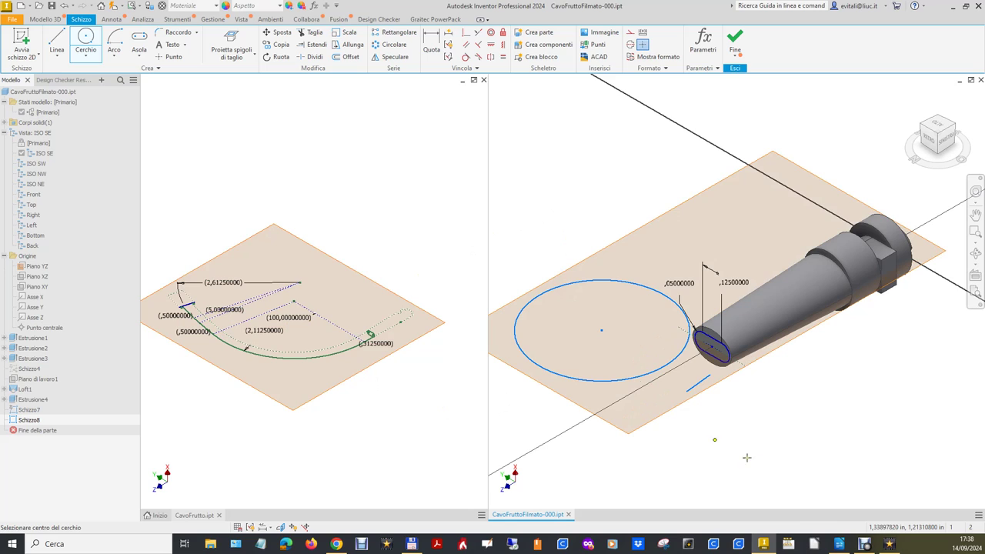
scroll(849, 449, down, 3)
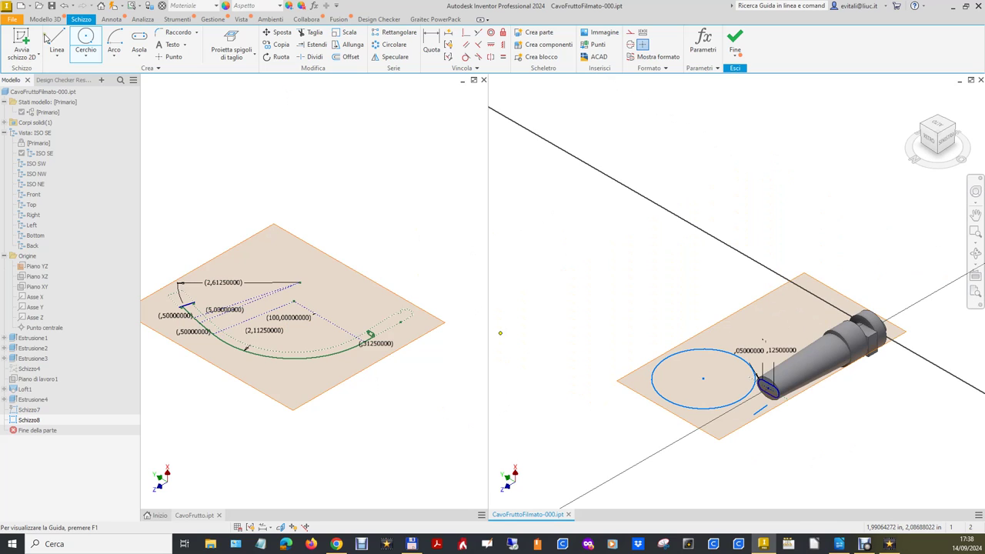
click(622, 344)
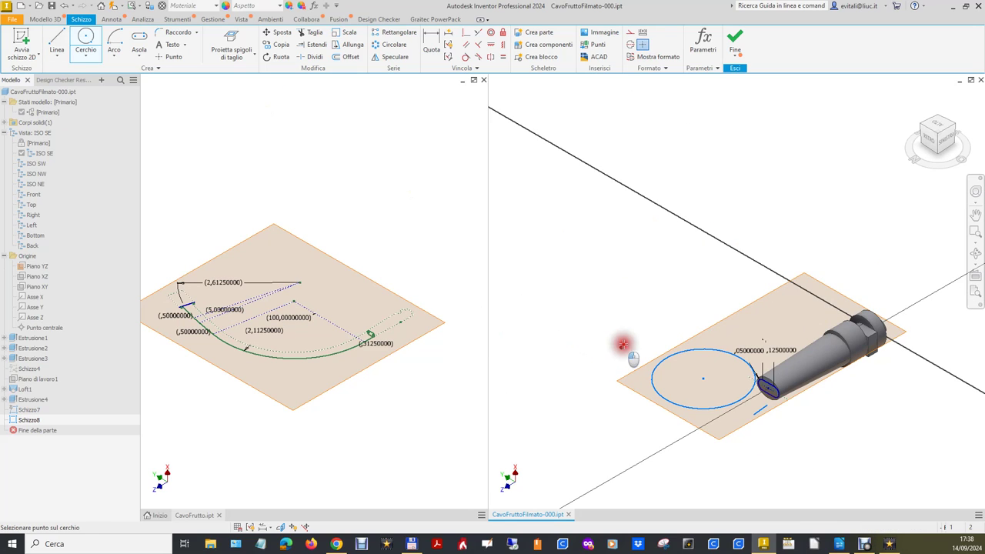
click(620, 372)
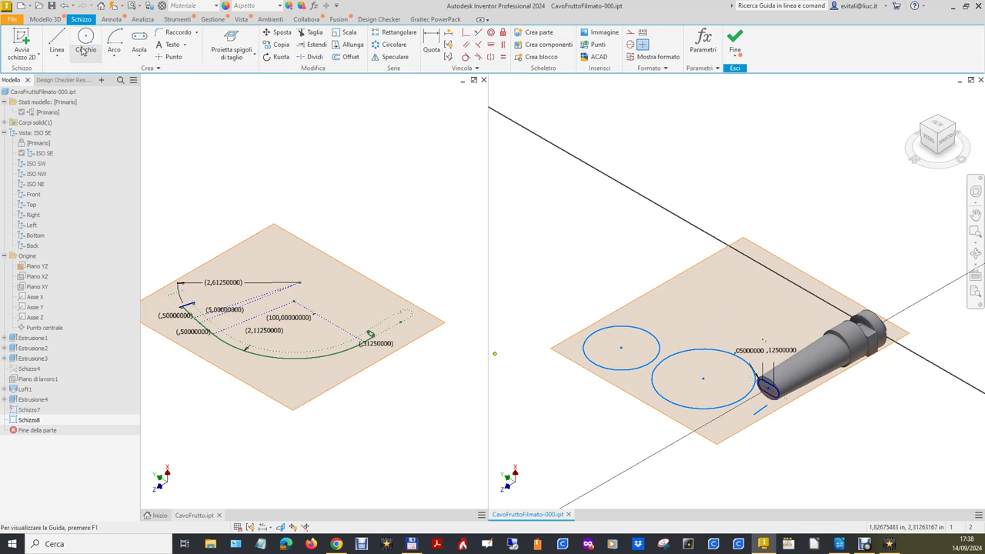
- Draw two short sketch lines near the circles
click(57, 42)
click(623, 385)
right_click(642, 399)
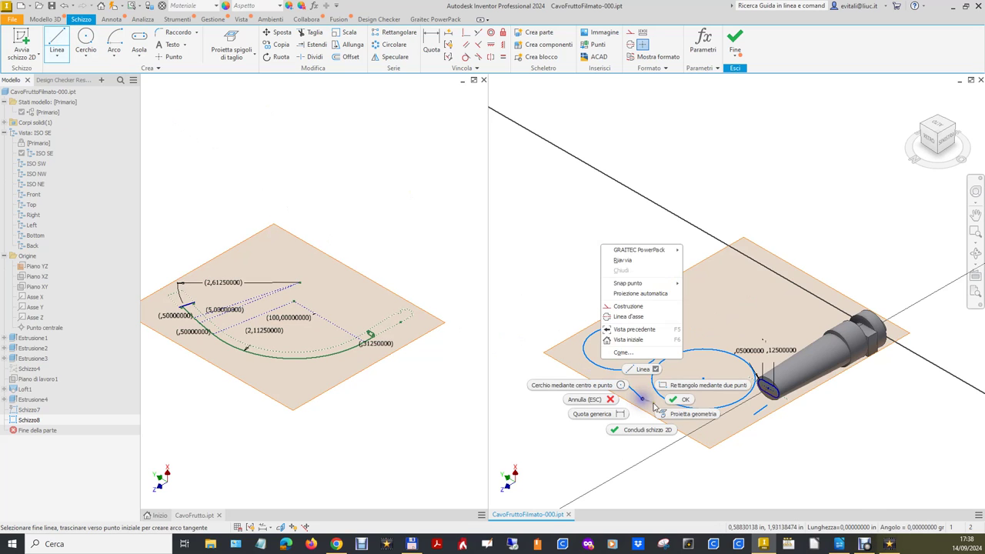
click(680, 399)
click(65, 41)
click(575, 327)
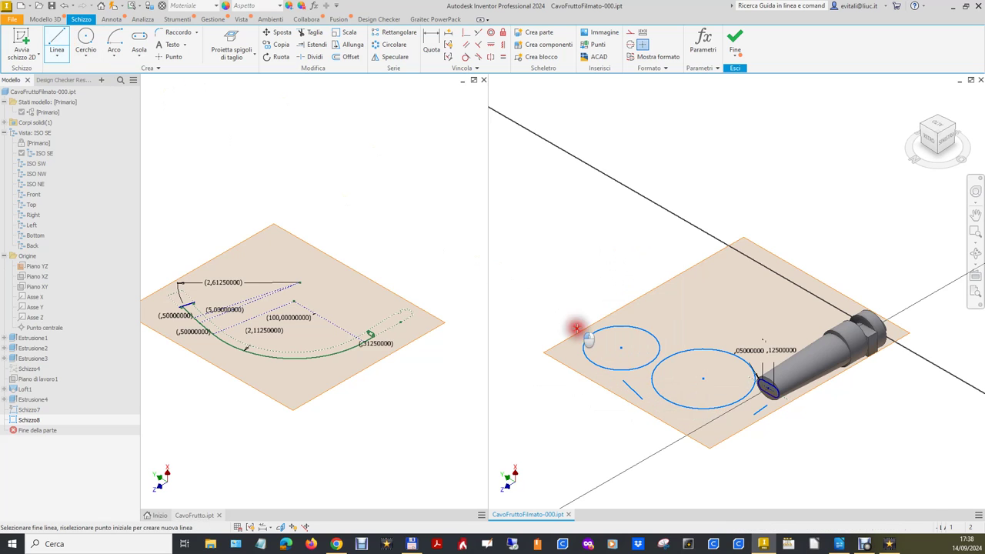
click(543, 279)
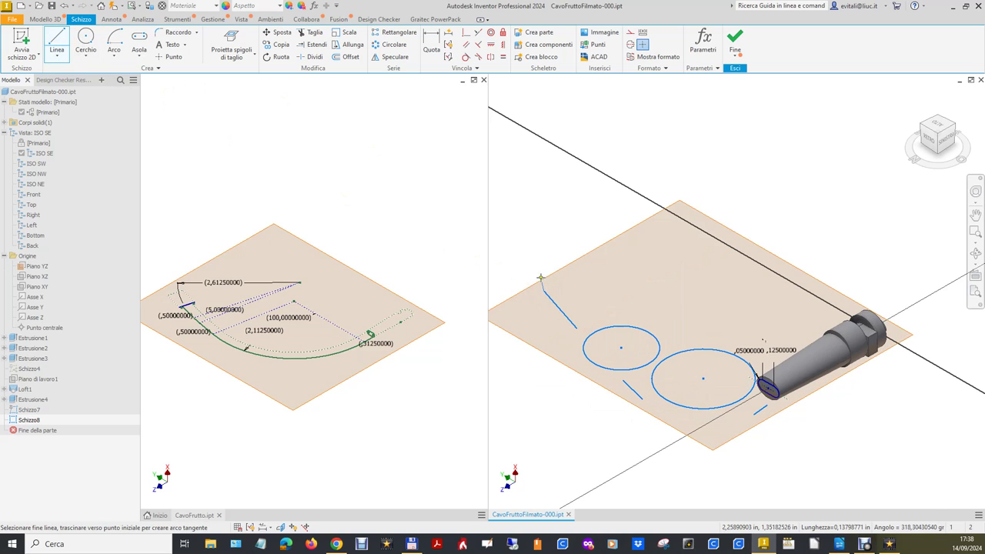
right_click(543, 278)
click(570, 279)
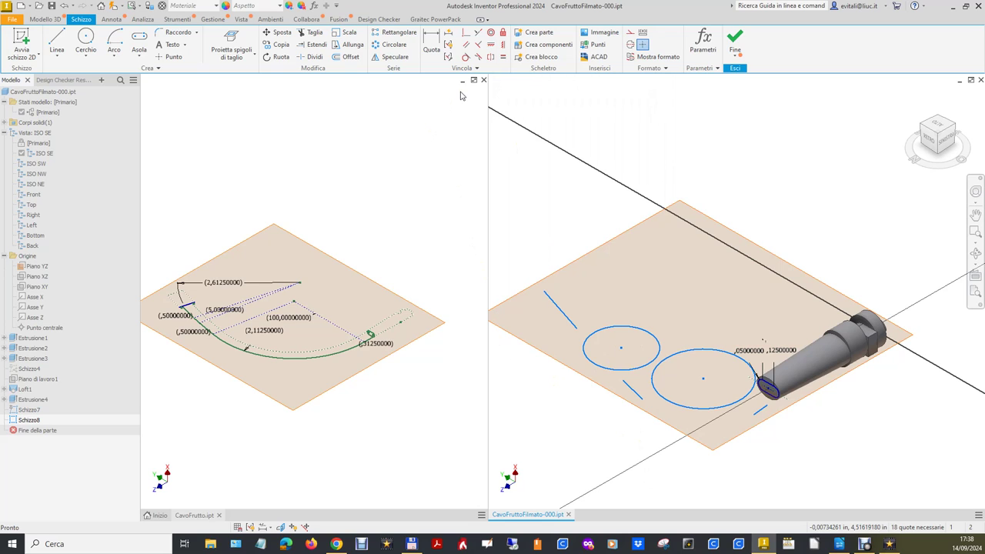
click(490, 44)
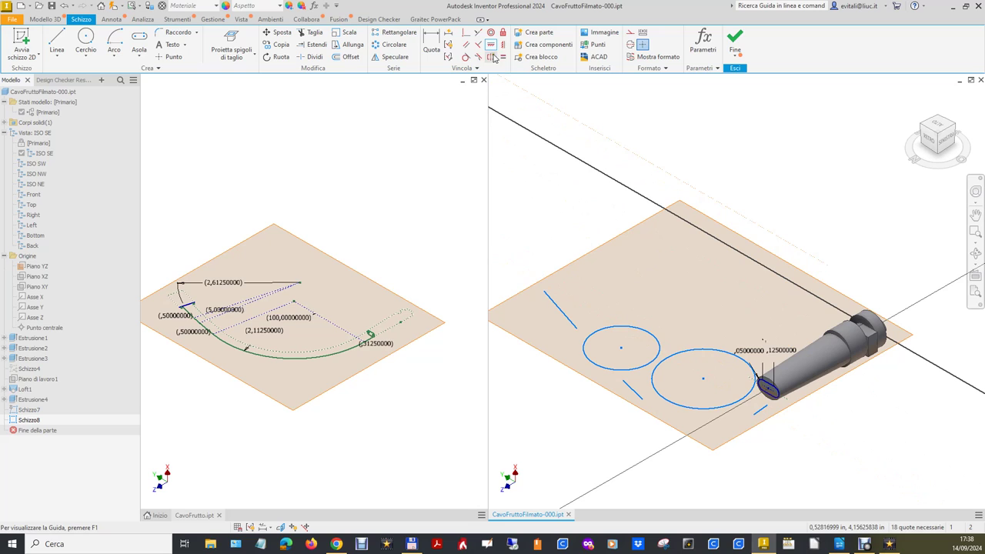
- Apply a Parallelo constraint to the short line near the slot
click(758, 414)
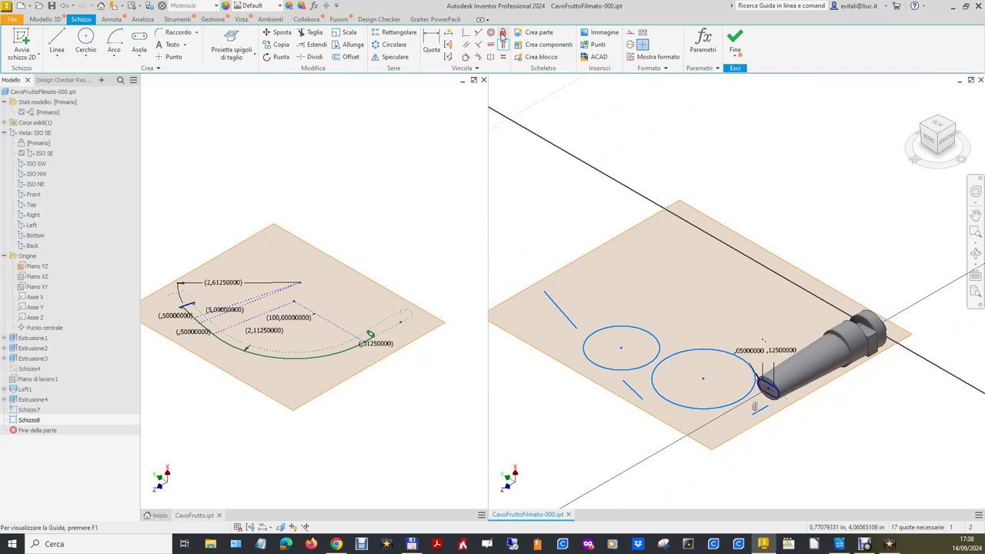
click(466, 32)
scroll(808, 439, down, 2)
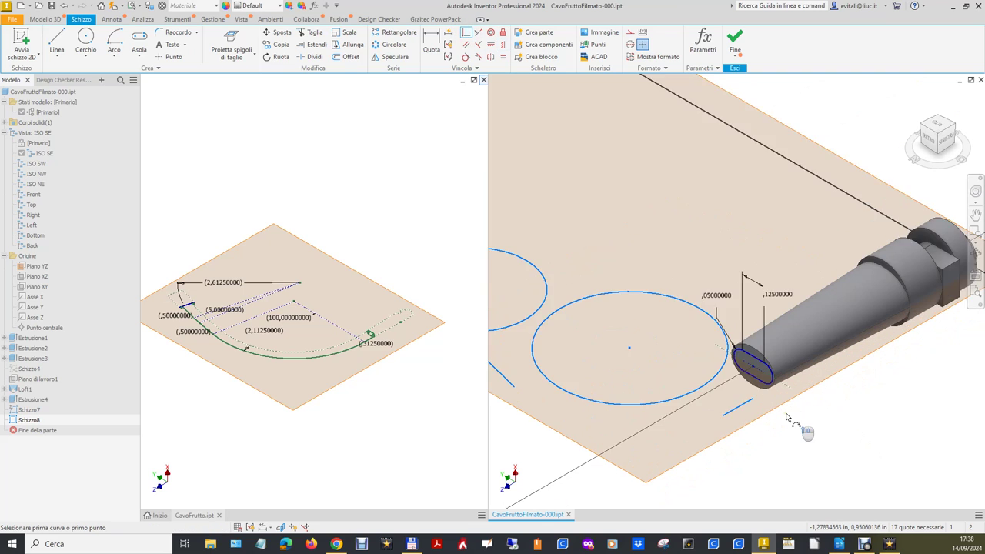
scroll(793, 423, down, 2)
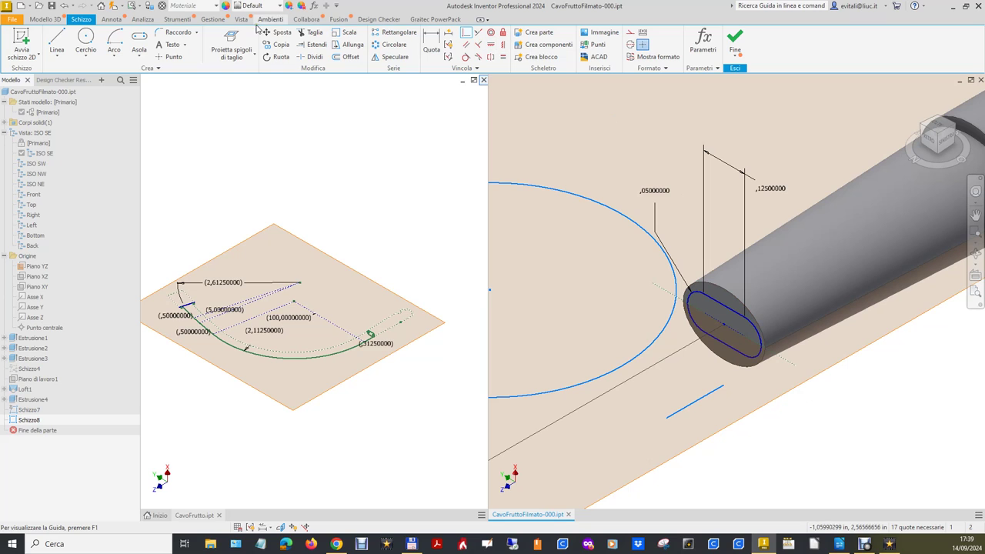
- Project the slot outline into Schizzo8 and start a perpendicular constraint on the short line
click(252, 58)
click(246, 69)
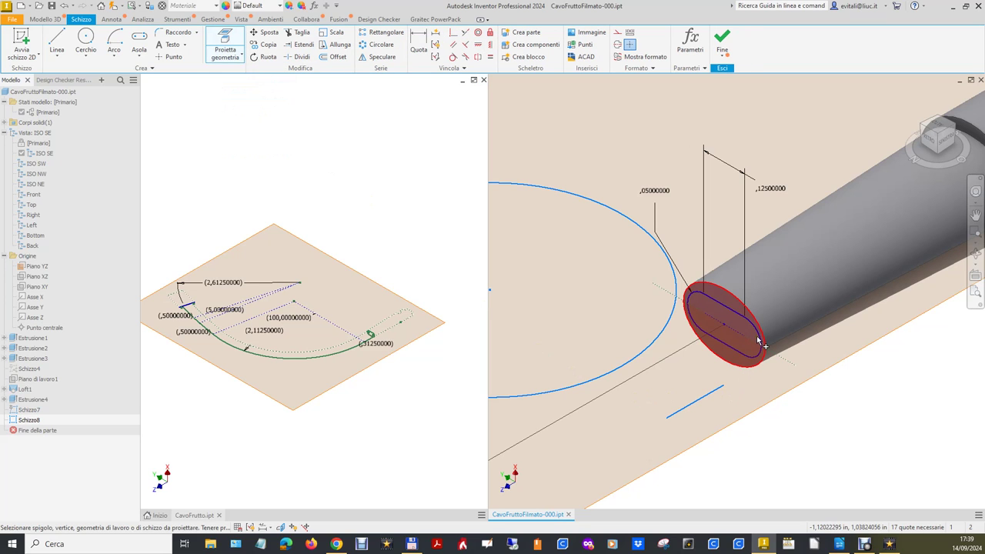
click(758, 360)
right_click(742, 431)
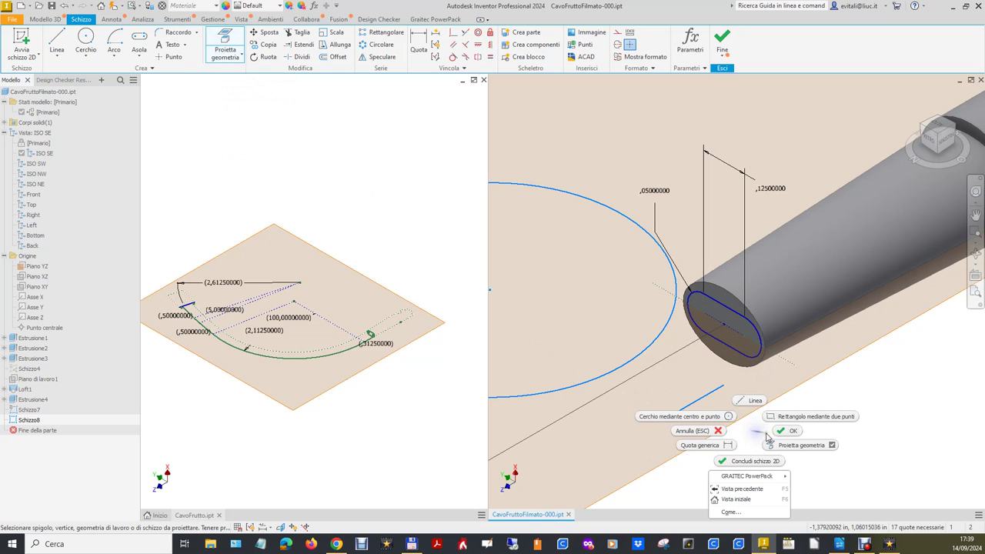
click(783, 433)
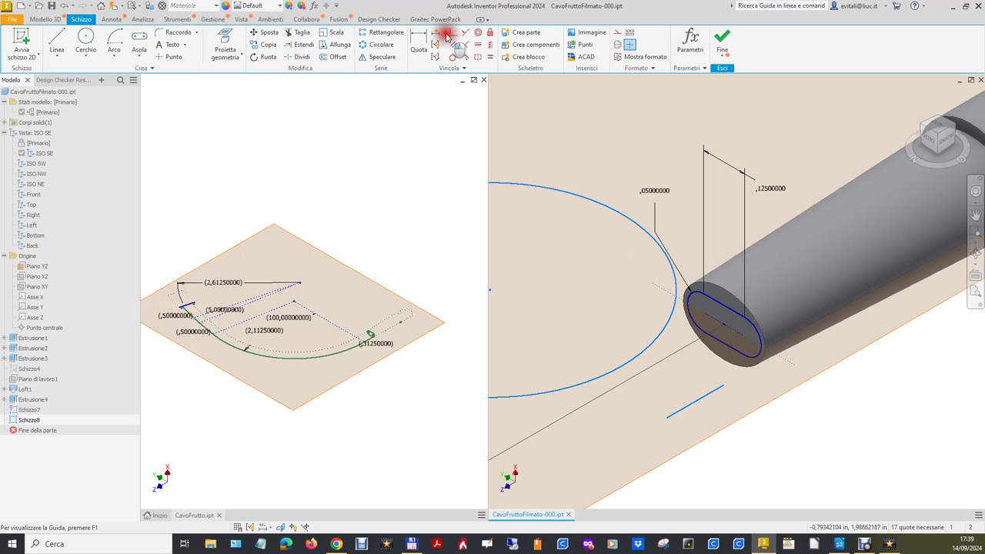
click(452, 34)
click(723, 388)
- Make the short line perpendicular to the slot and dimension it 0,3125
click(761, 350)
click(418, 45)
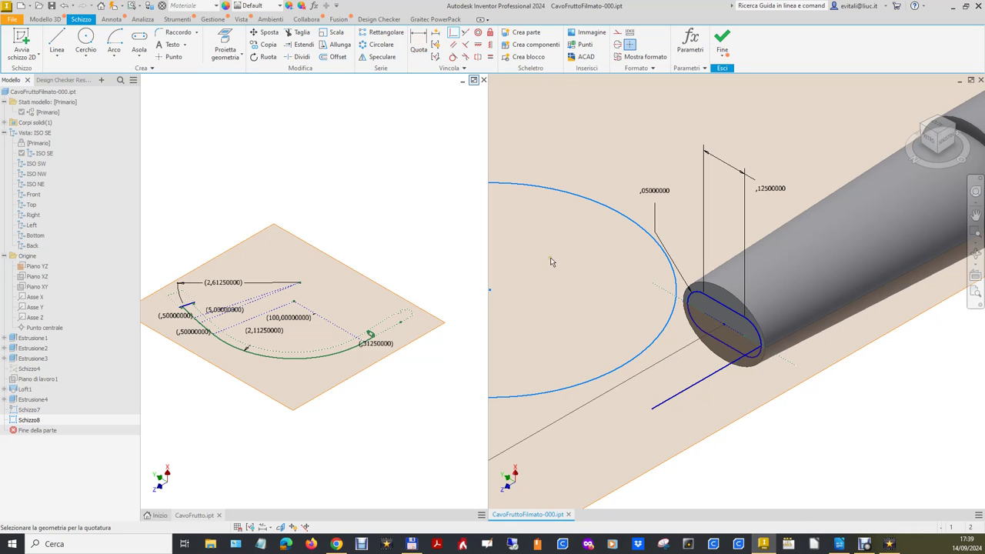
click(695, 389)
click(774, 453)
text(0,3125)
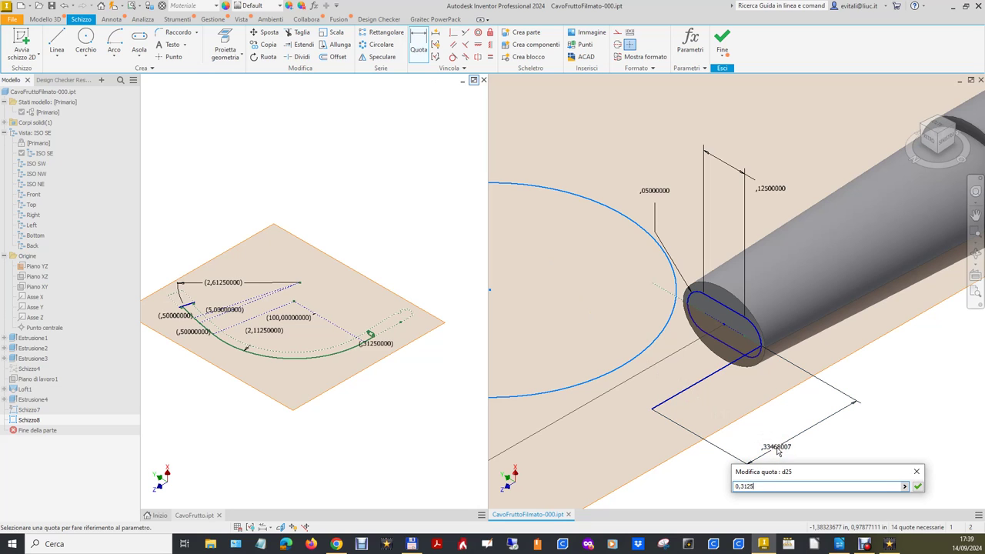
key(Return)
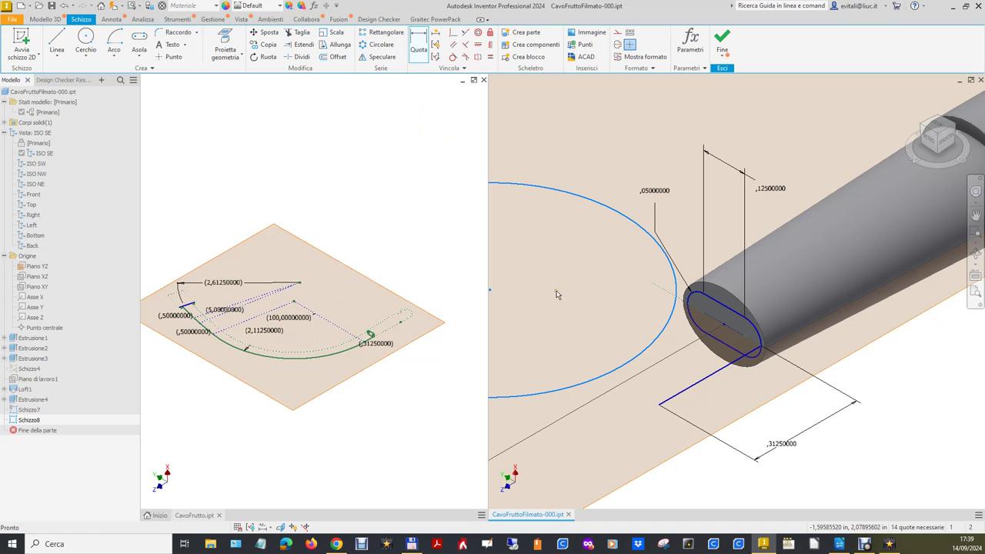
- Give the circle a 2.1125 diameter dimension
scroll(585, 123, up, 1)
scroll(596, 125, up, 2)
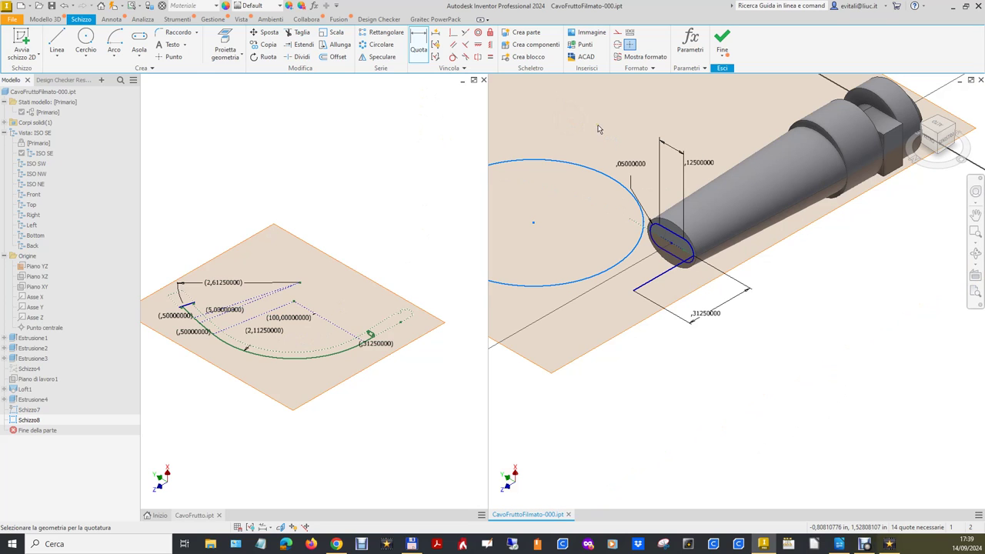
click(419, 54)
click(553, 160)
click(566, 135)
text(2.1125)
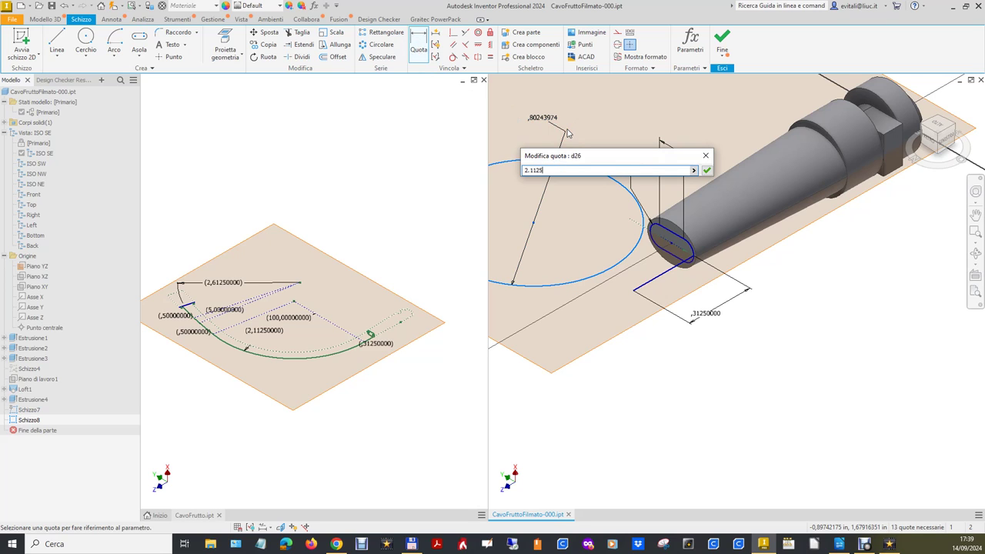
key(Return)
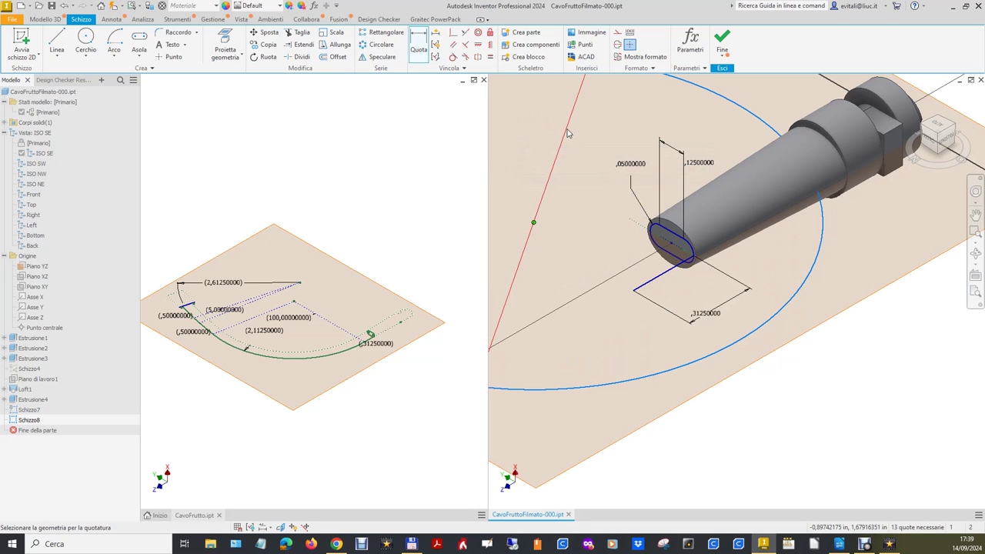
- Constrain the circle to the nearby line
click(466, 44)
click(702, 361)
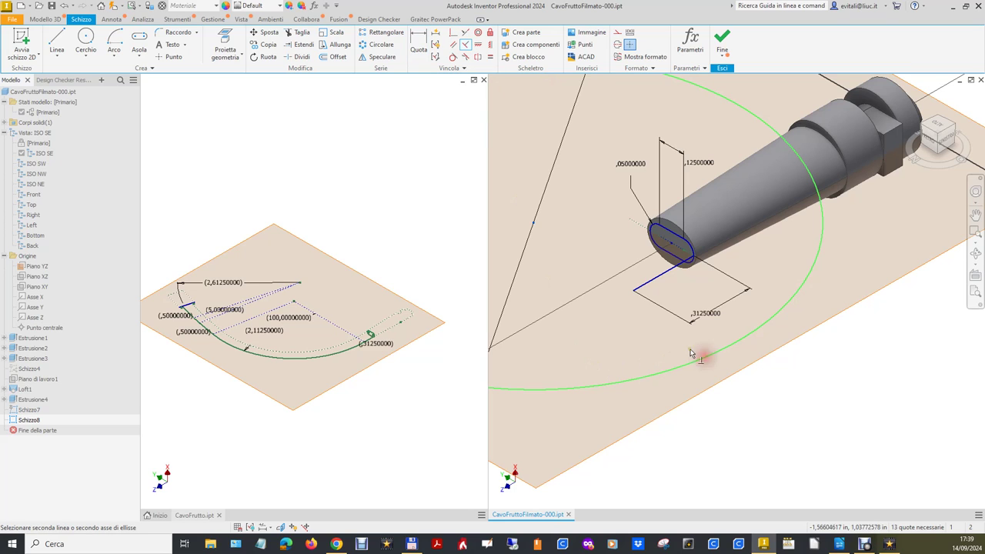
click(635, 293)
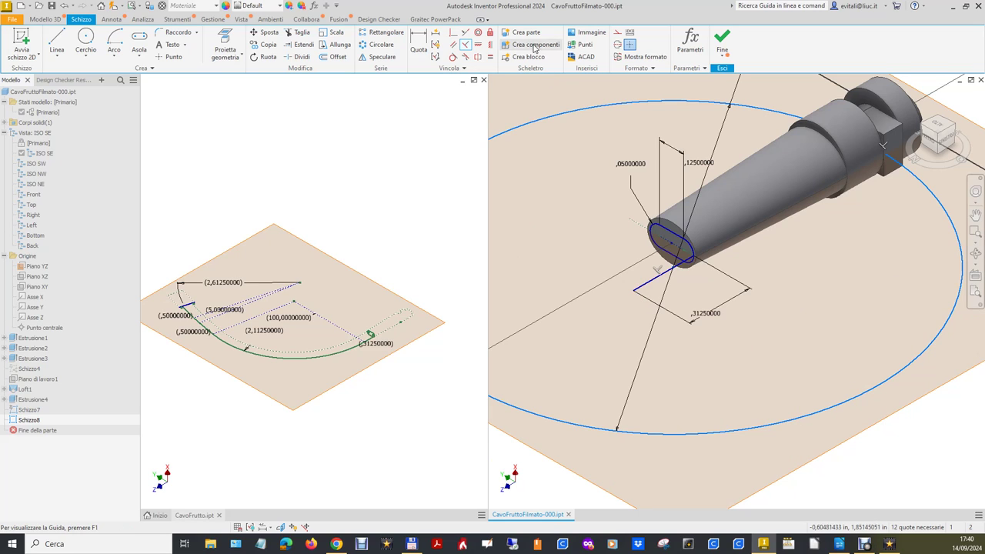
- Undo the oversizing constraint and make the 2.1125 circle concentric with the smaller circle
click(64, 6)
click(452, 56)
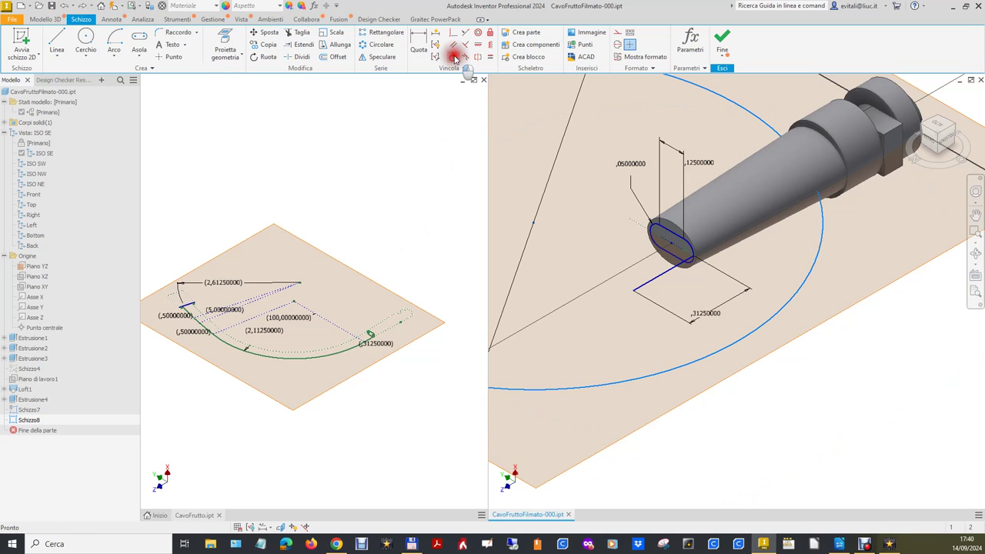
click(744, 341)
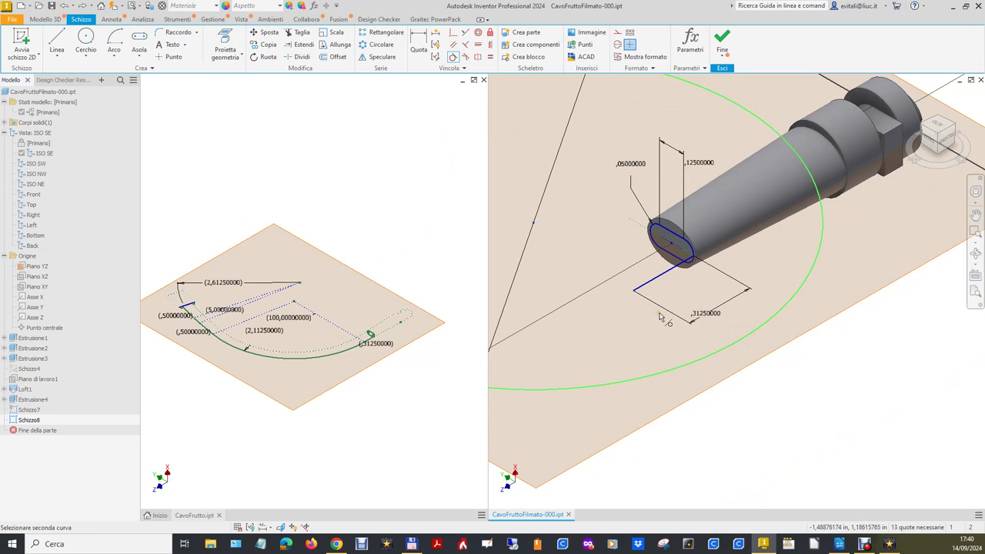
click(632, 291)
scroll(600, 381, down, 2)
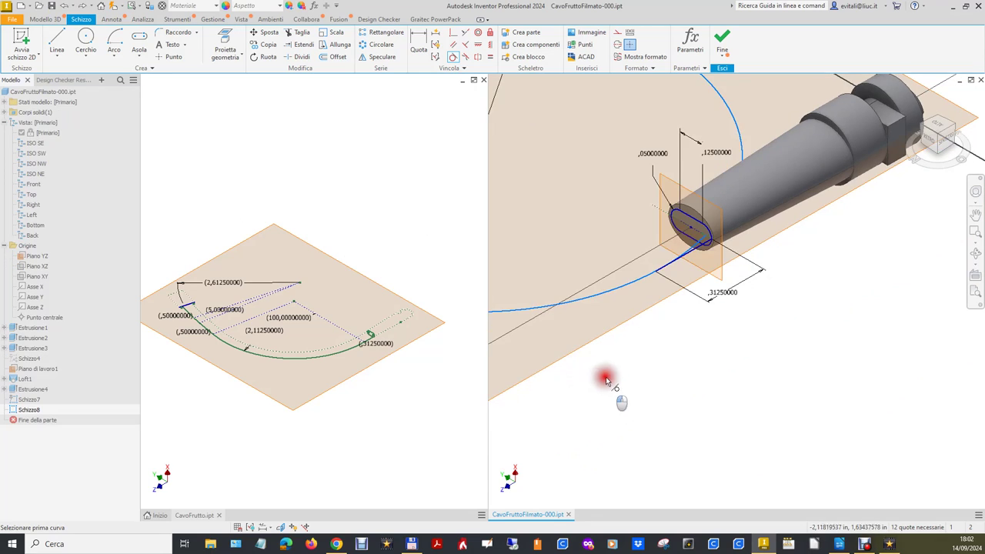
scroll(624, 374, down, 2)
right_click(655, 382)
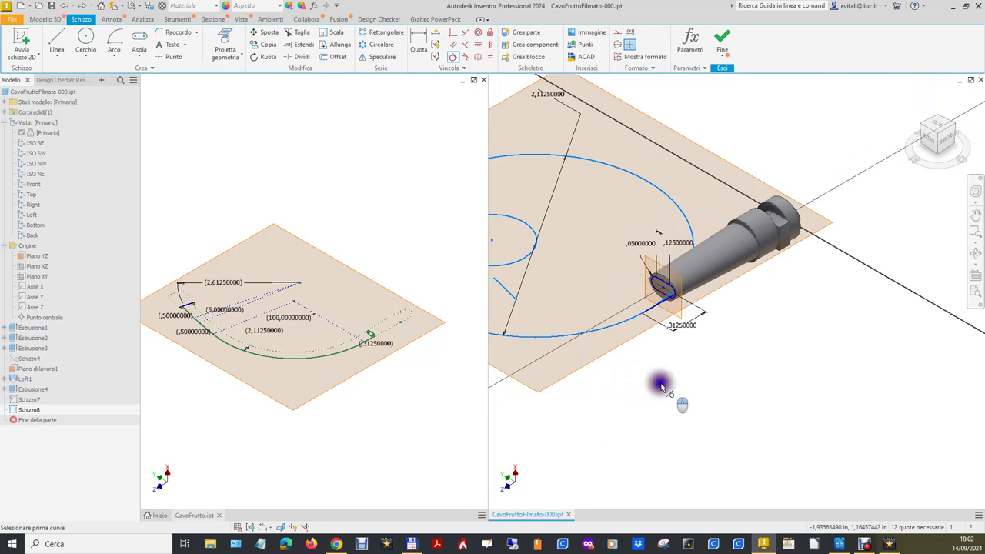
click(706, 376)
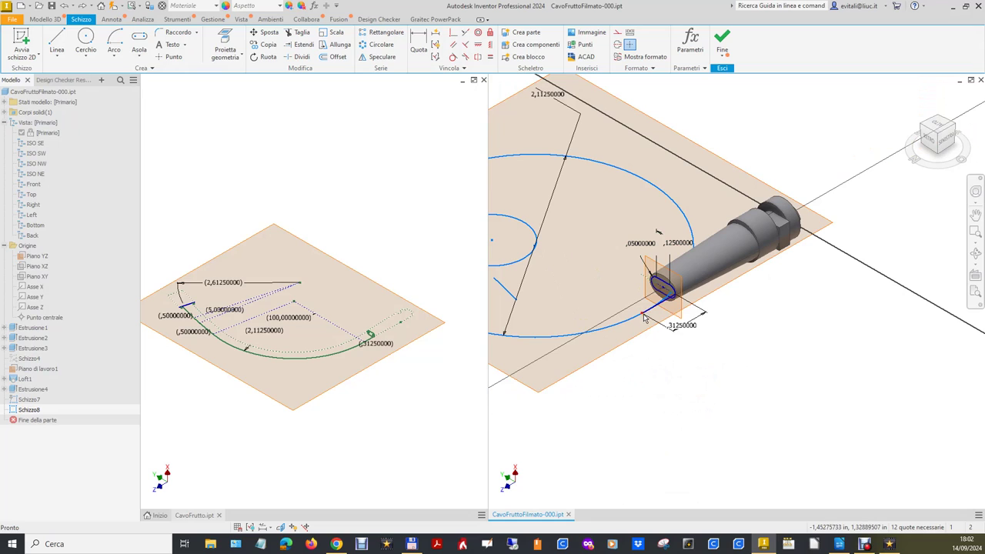
- Draw a construction line from the circles' centre to the cable end
click(615, 33)
key(l)
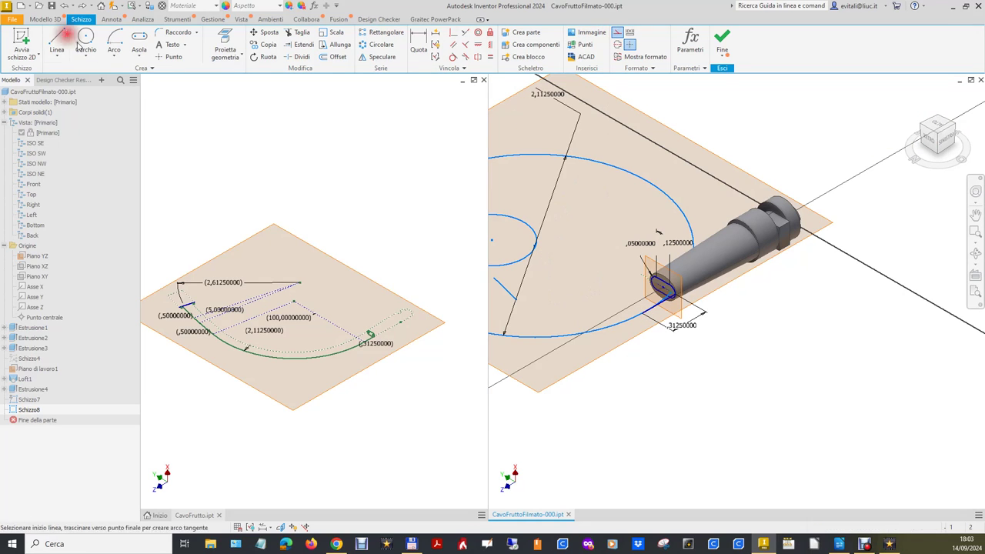
click(619, 301)
right_click(645, 302)
click(646, 302)
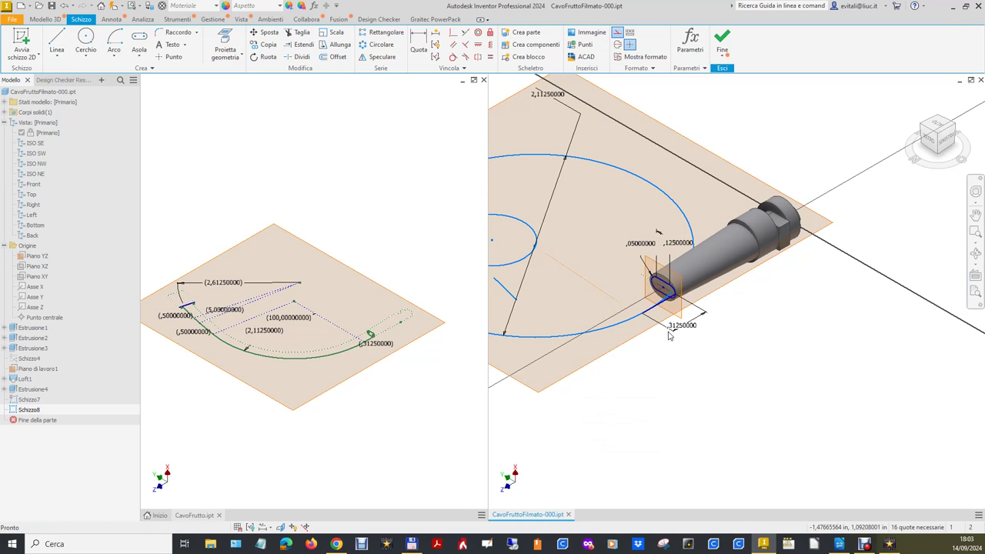
- Constrain the construction line at the centre and make the short line perpendicular to it
click(453, 33)
click(545, 257)
click(538, 253)
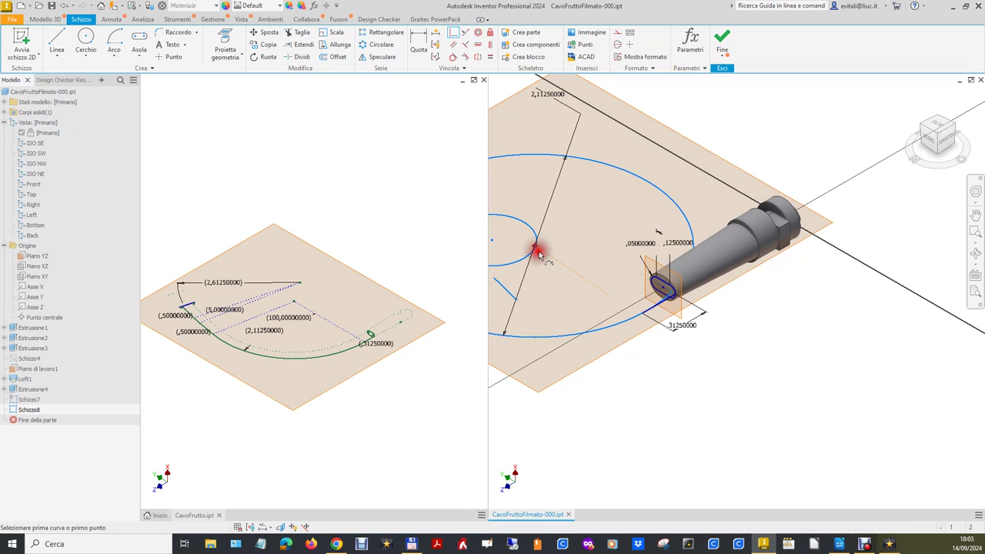
click(609, 292)
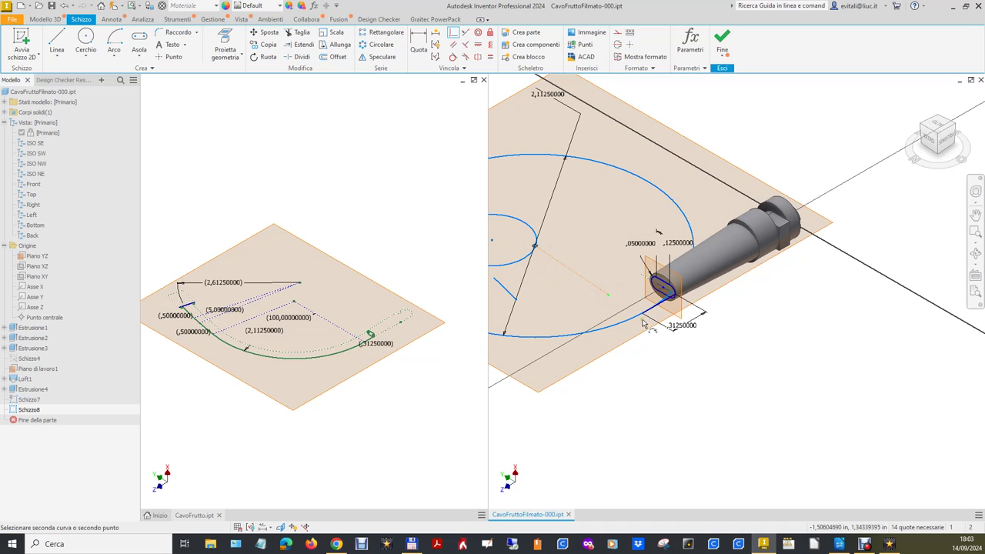
click(643, 315)
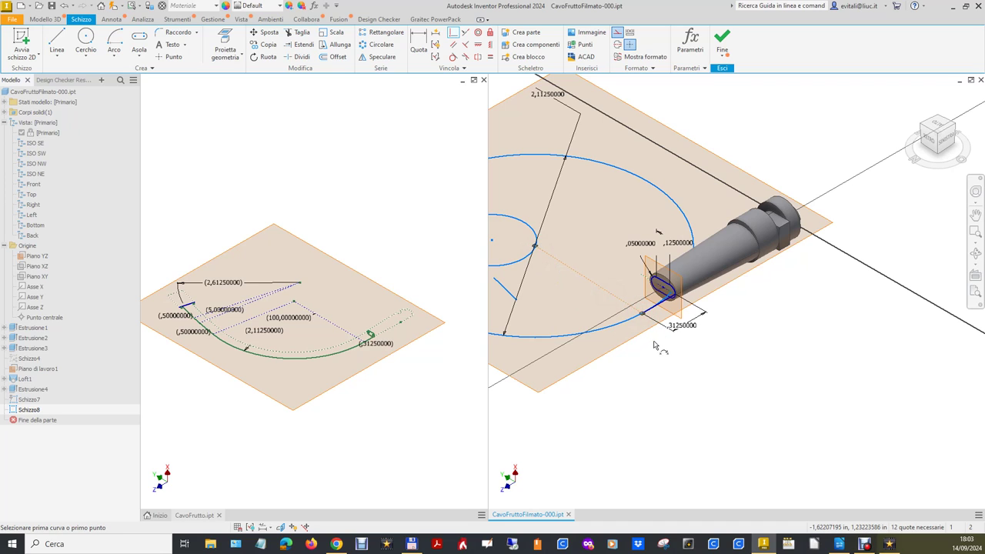
key(Escape)
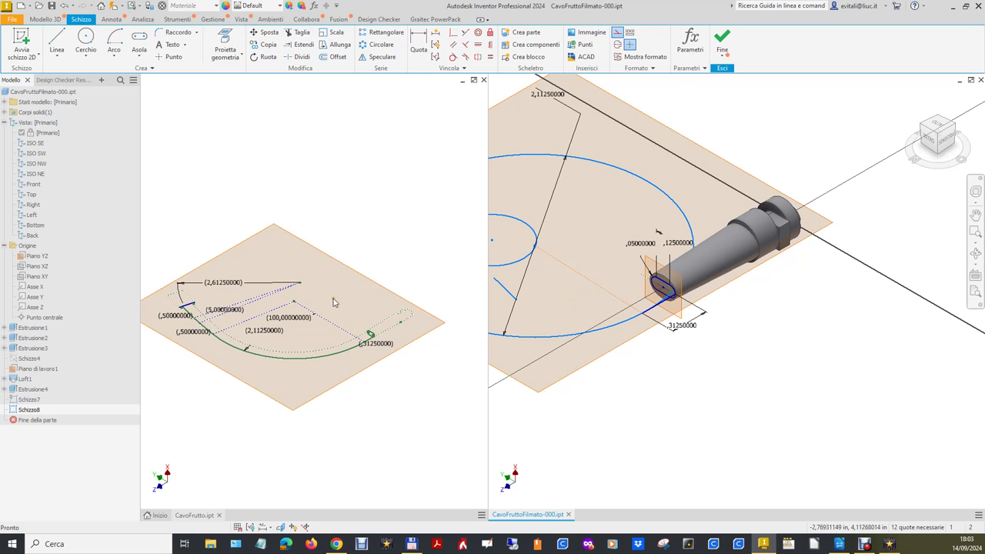
click(377, 193)
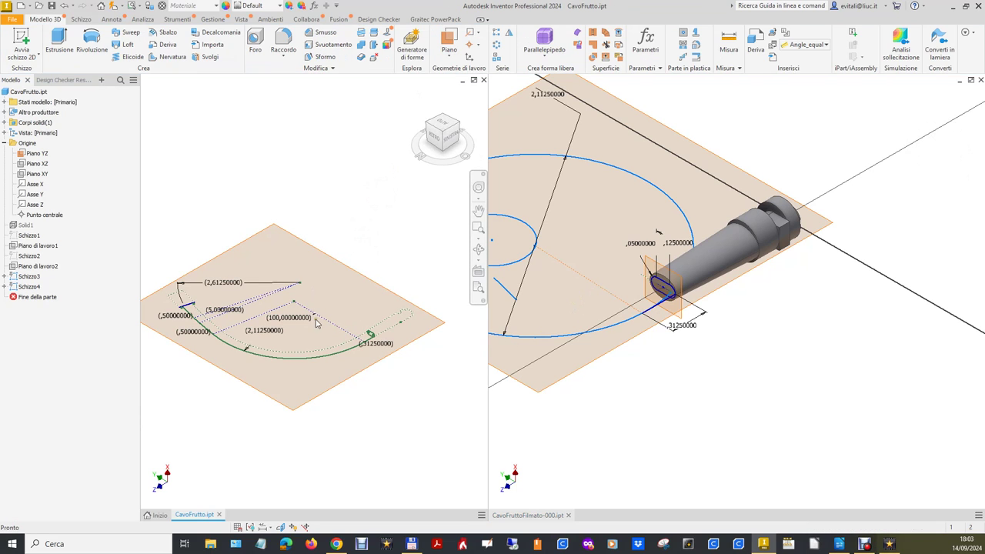
scroll(325, 329, down, 2)
click(728, 42)
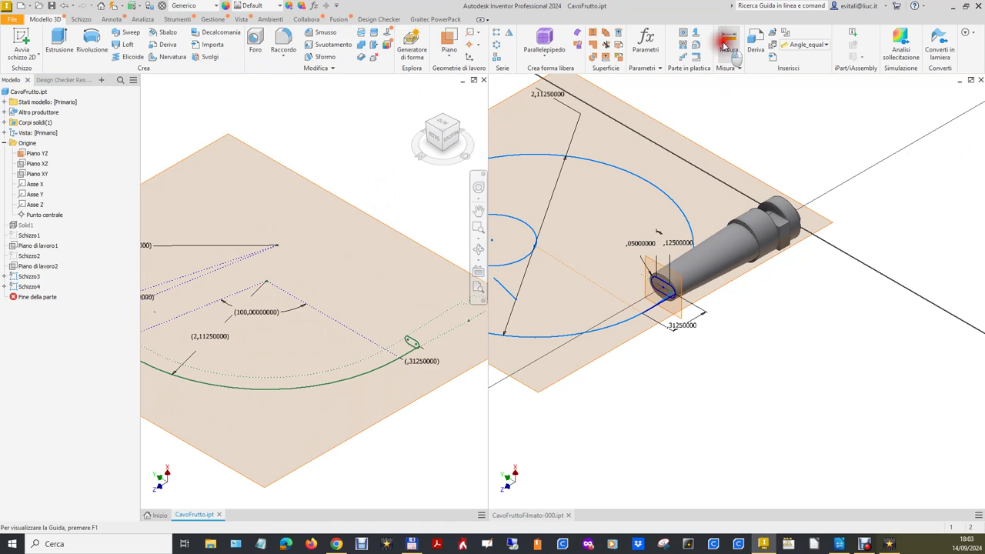
click(401, 360)
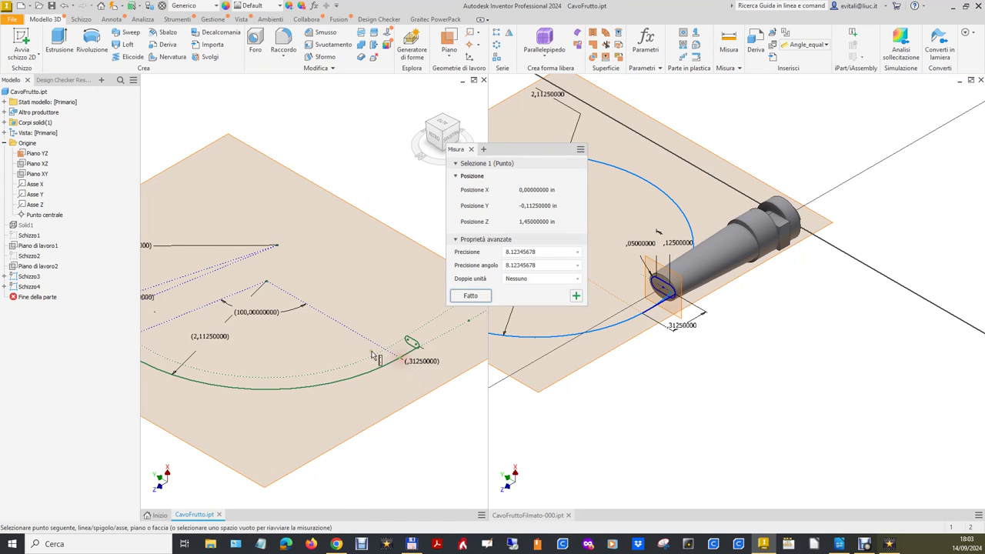
click(268, 283)
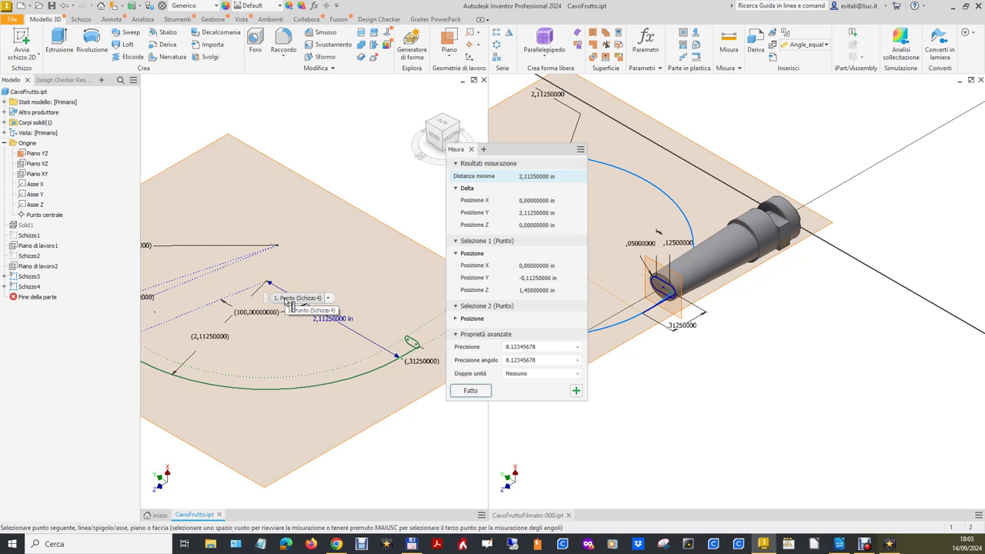
key(Escape)
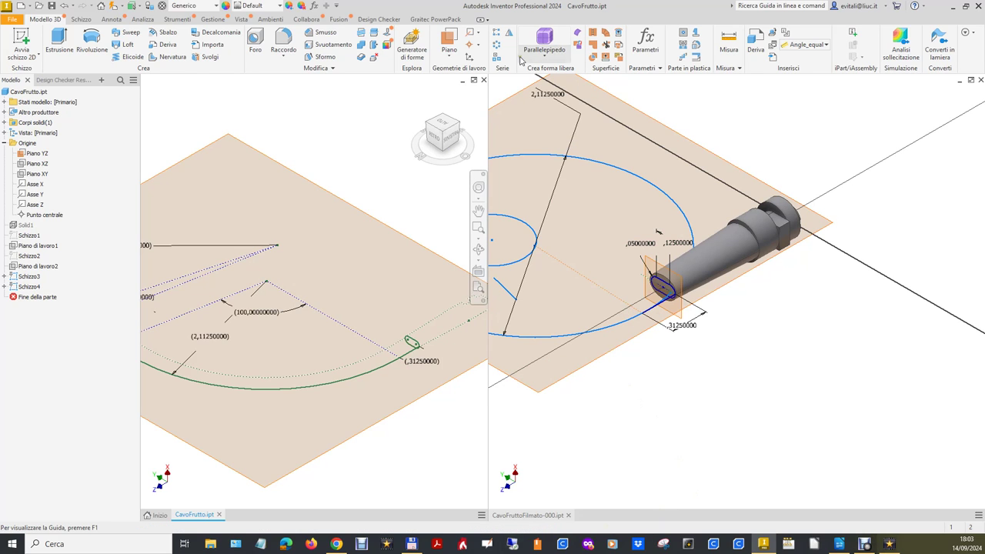
click(858, 390)
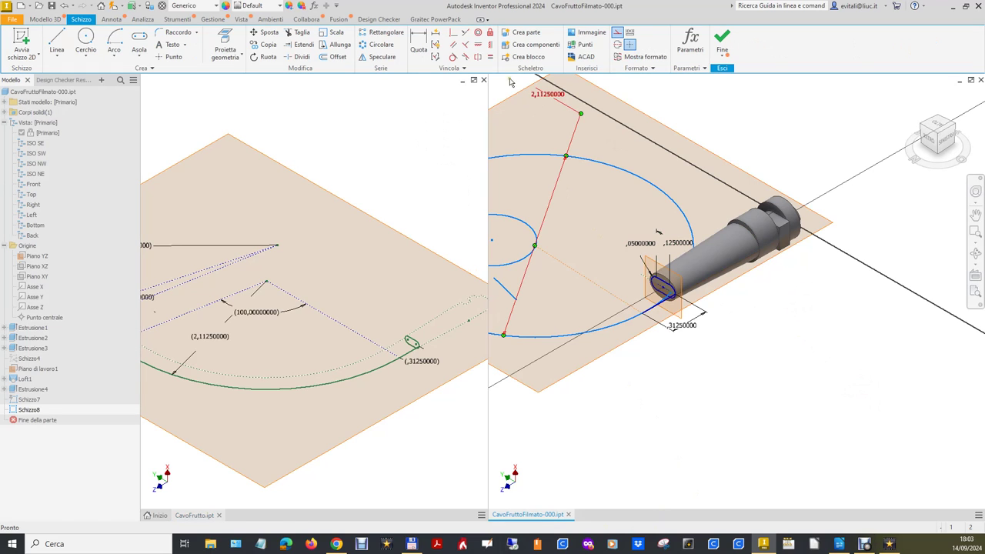
- Constrain the large circle to the sketch line
click(585, 281)
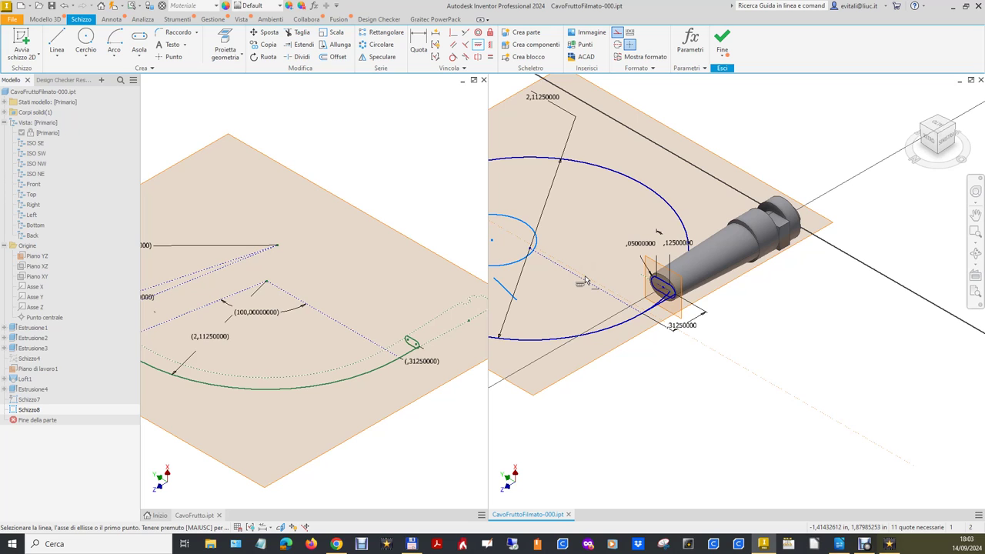
scroll(704, 418, down, 2)
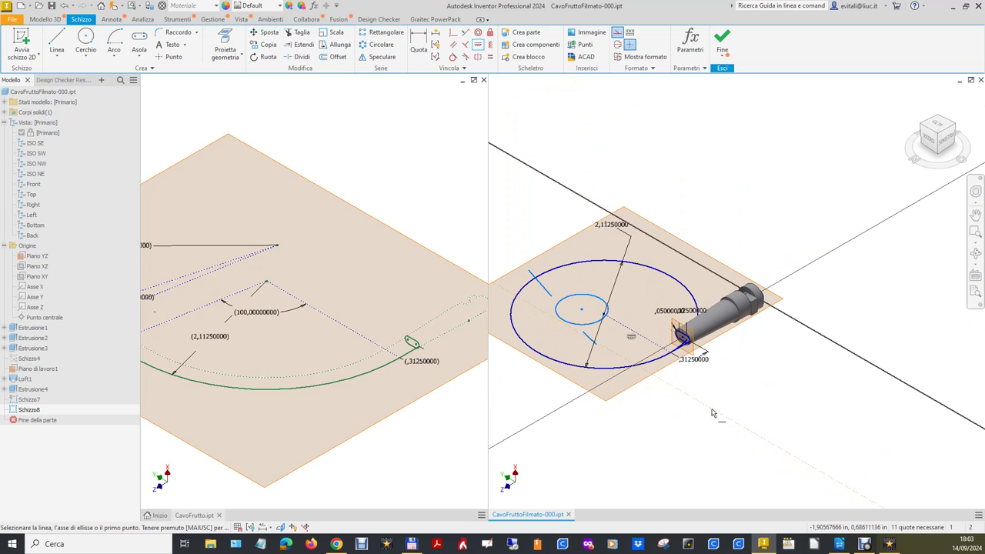
key(alt)
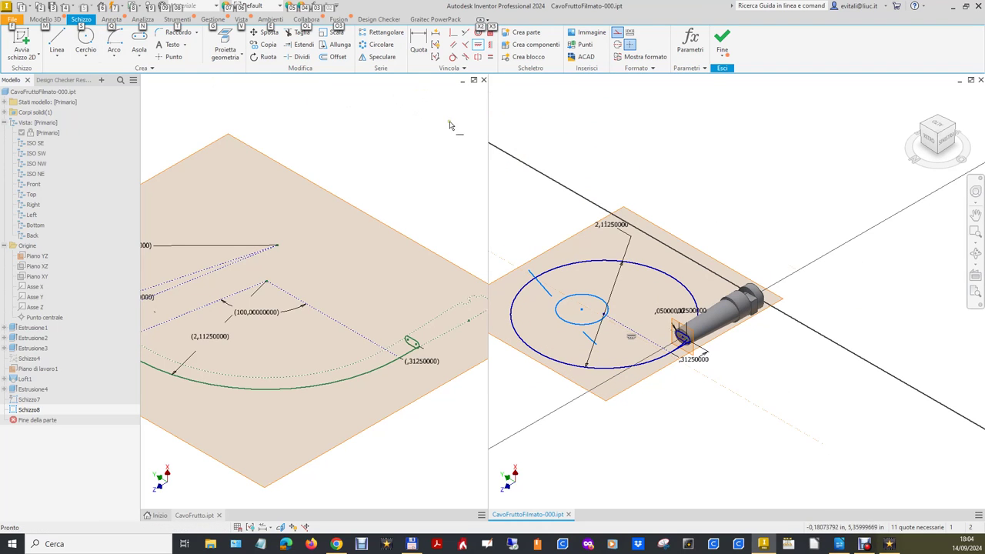
key(d)
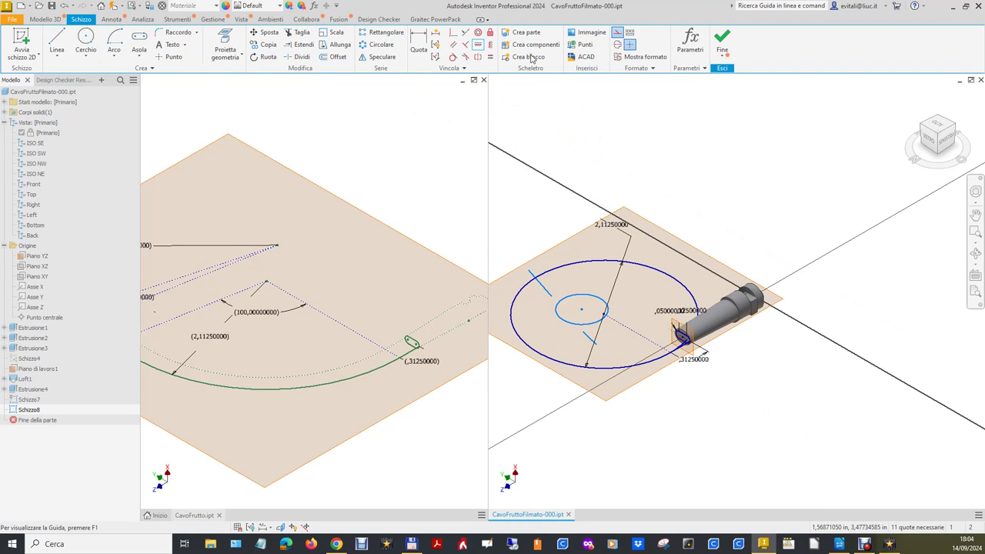
- Draw a short line starting inside the small circle
click(54, 44)
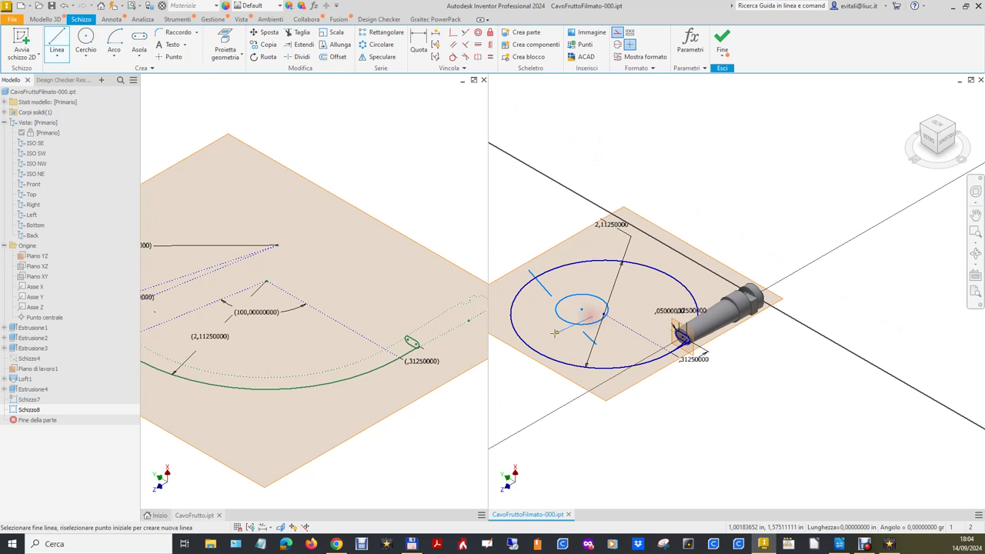
click(513, 345)
right_click(513, 344)
click(548, 345)
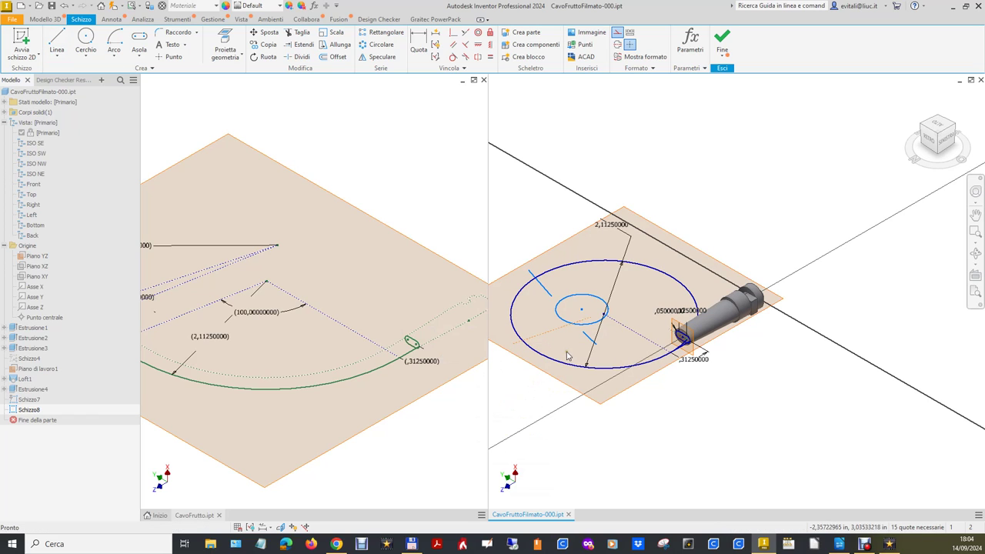
- Apply constraints near the small circle and between the large circle and the second element
click(453, 32)
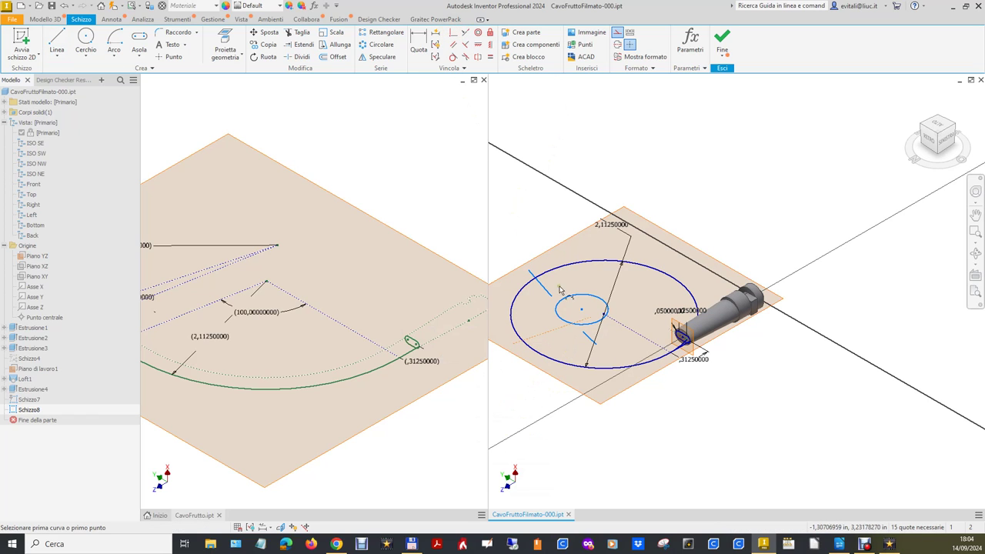
click(594, 319)
click(605, 317)
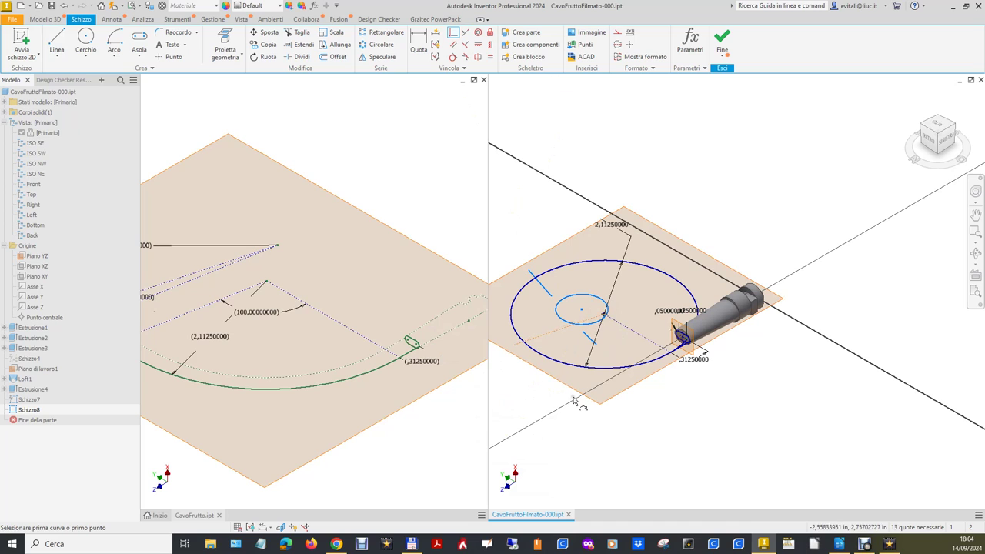
click(505, 340)
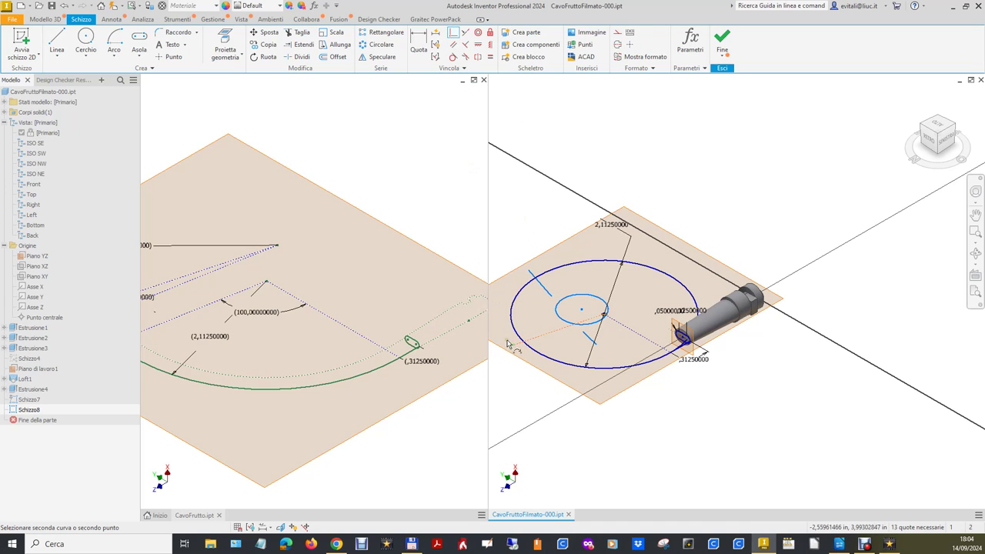
click(543, 362)
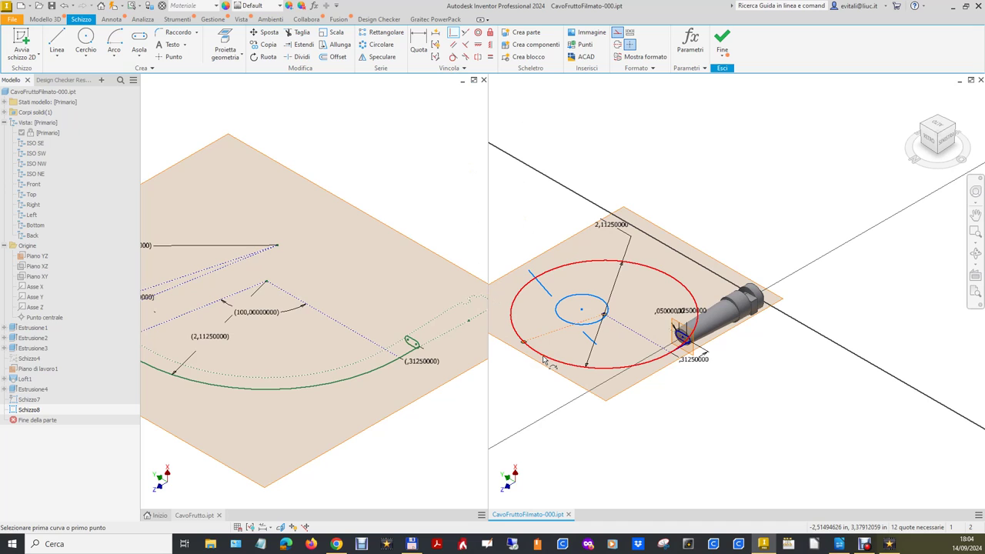
key(Escape)
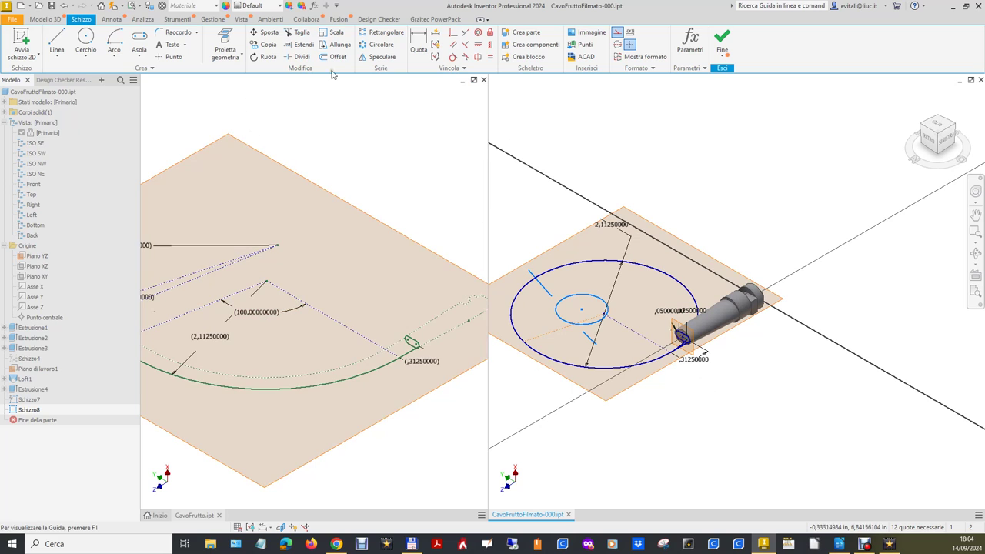
- Dimension the angle between the dashed and short lines to 100°
click(414, 44)
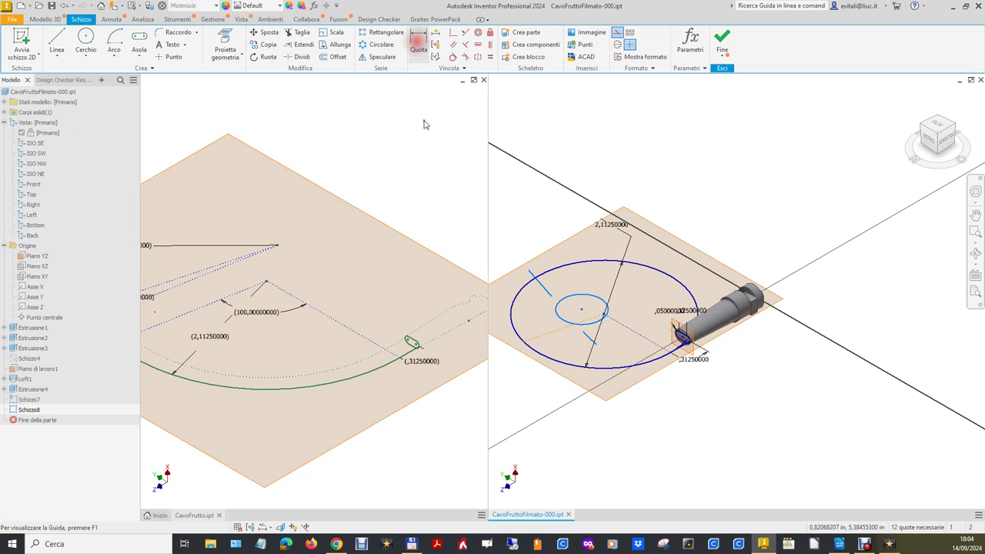
click(543, 337)
click(589, 339)
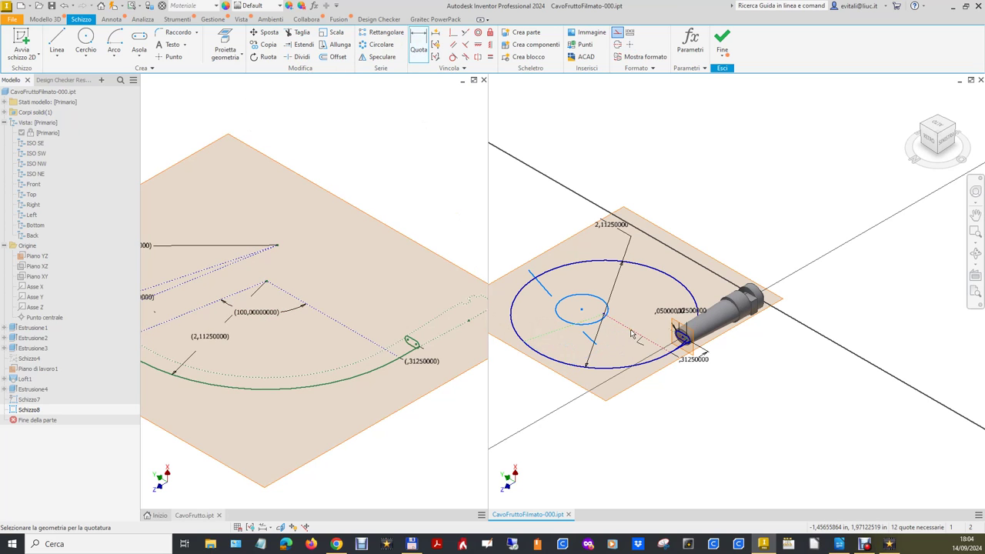
click(617, 347)
text(100)
key(Return)
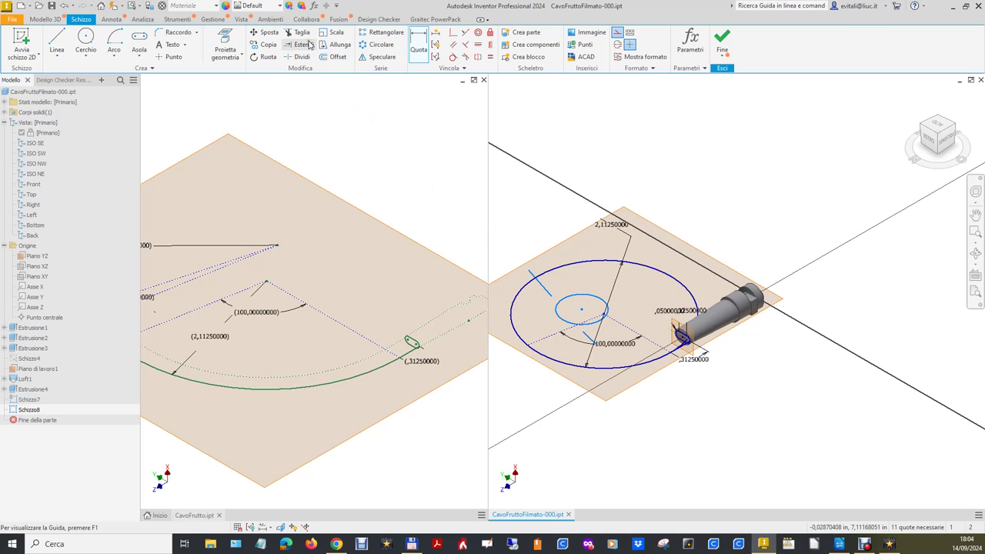
- Trim the large circle's left and upper parts, leaving the lower arc
key(x)
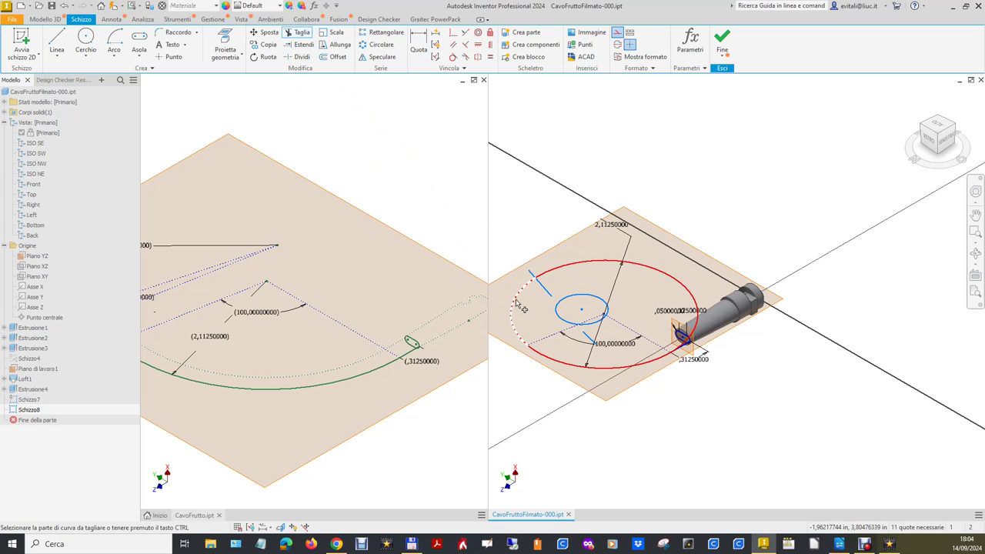
click(520, 306)
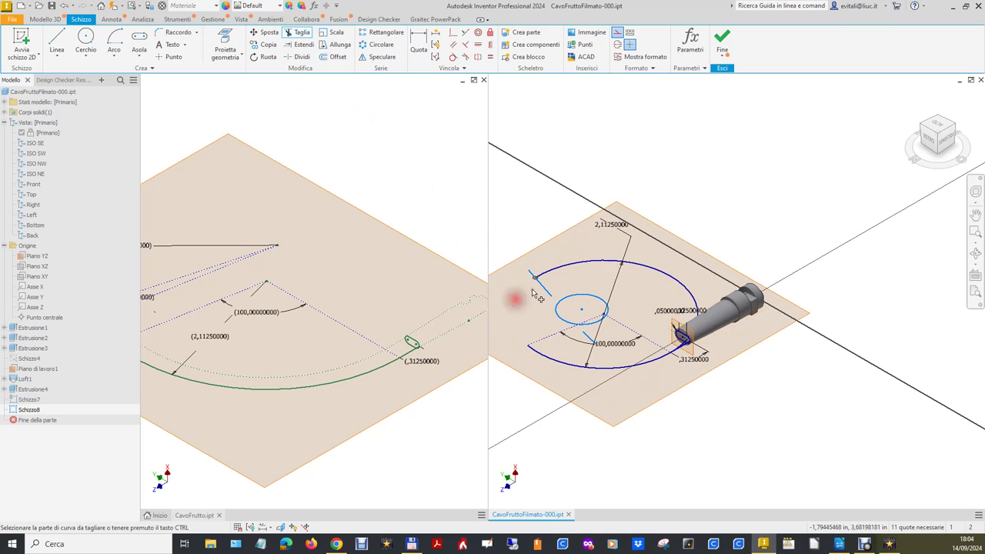
click(571, 275)
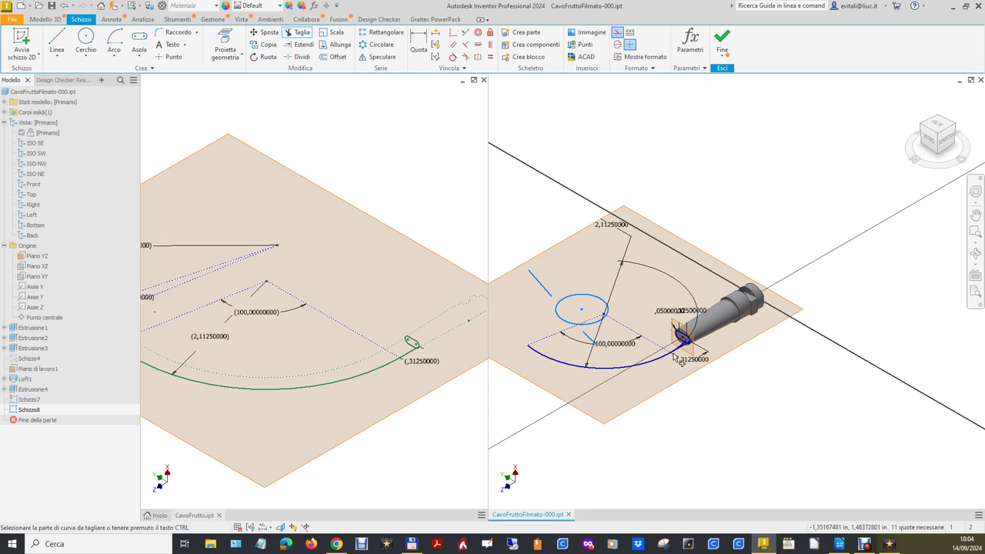
scroll(700, 366, up, 3)
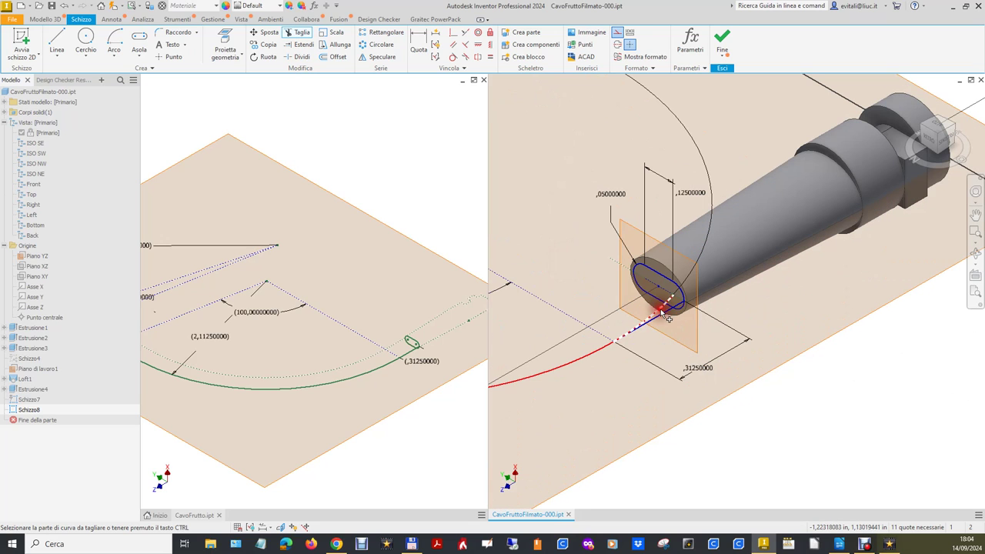
scroll(913, 426, down, 2)
scroll(915, 423, down, 2)
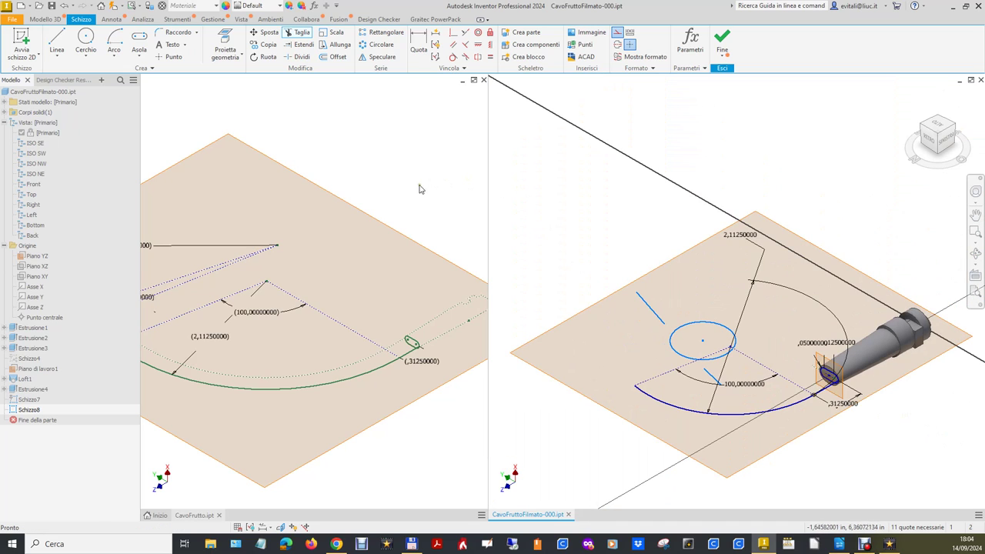
- Exit trimming and drag an endpoint, the short line and the small circle up-left
scroll(440, 197, down, 2)
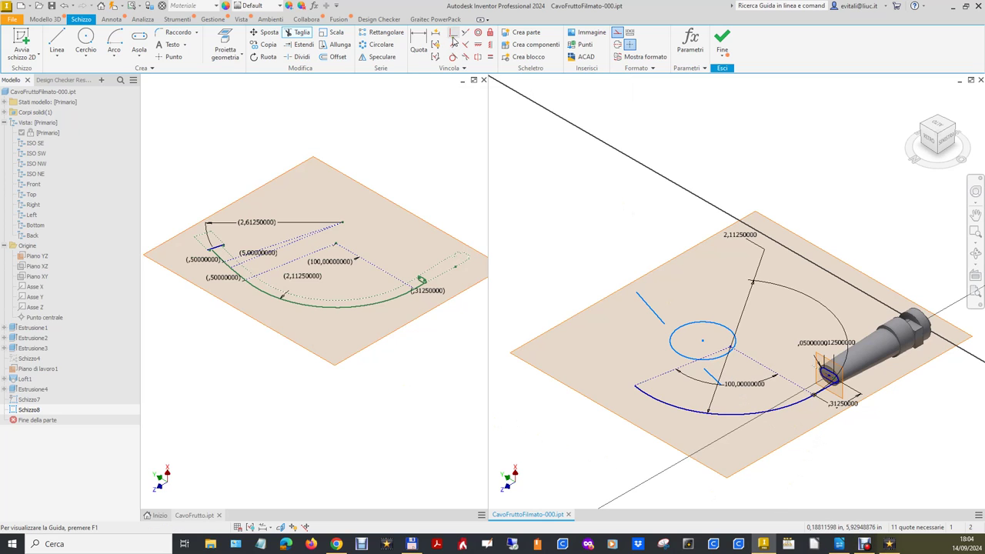
key(Escape)
drag(710, 374, 622, 368)
drag(654, 315, 568, 304)
drag(704, 345, 677, 298)
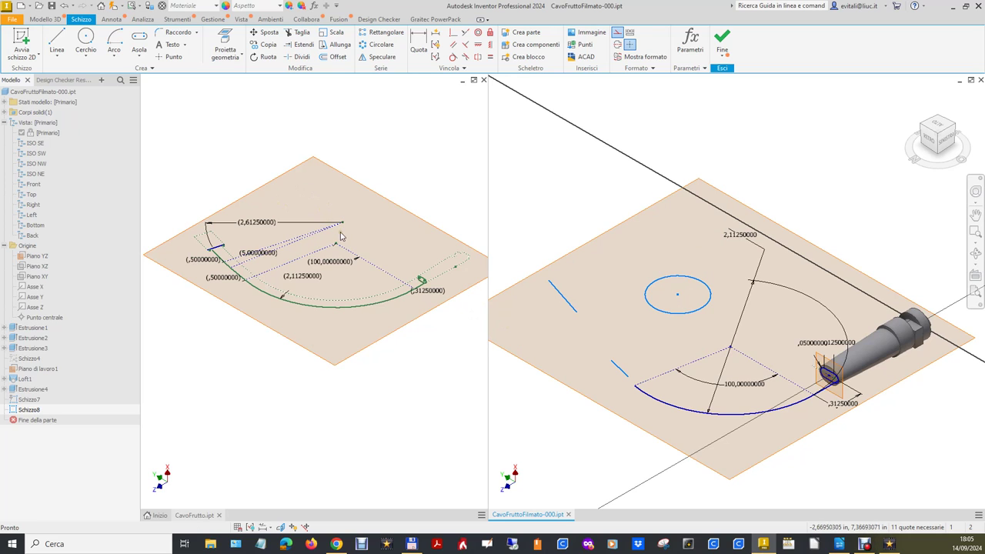
- Make the short line's endpoint coincident with the arc's end
click(453, 32)
click(624, 374)
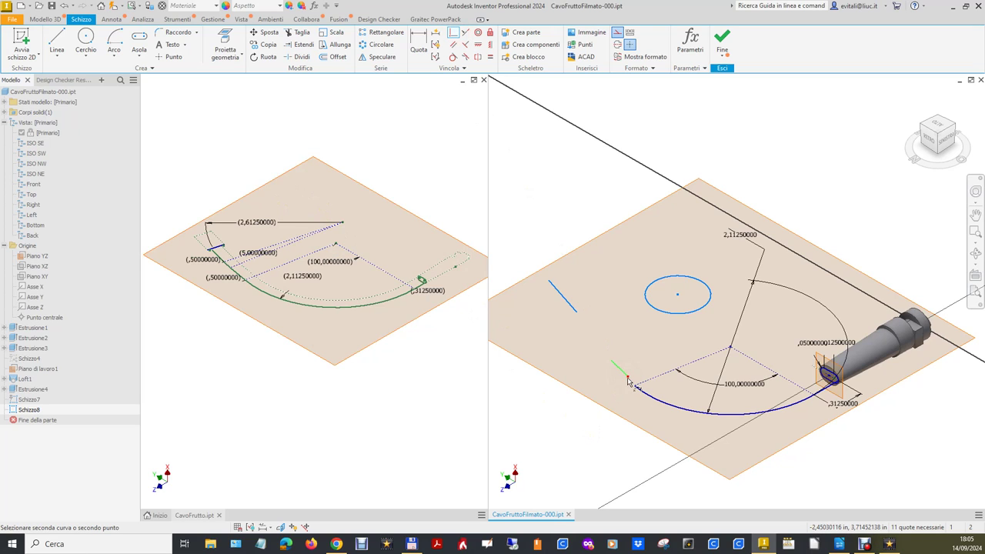
click(629, 382)
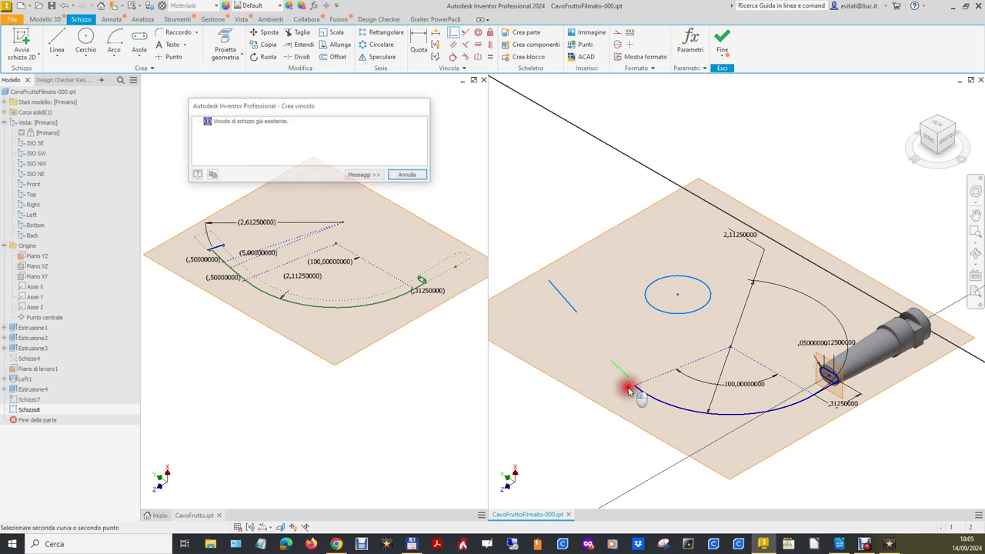
click(528, 147)
click(452, 34)
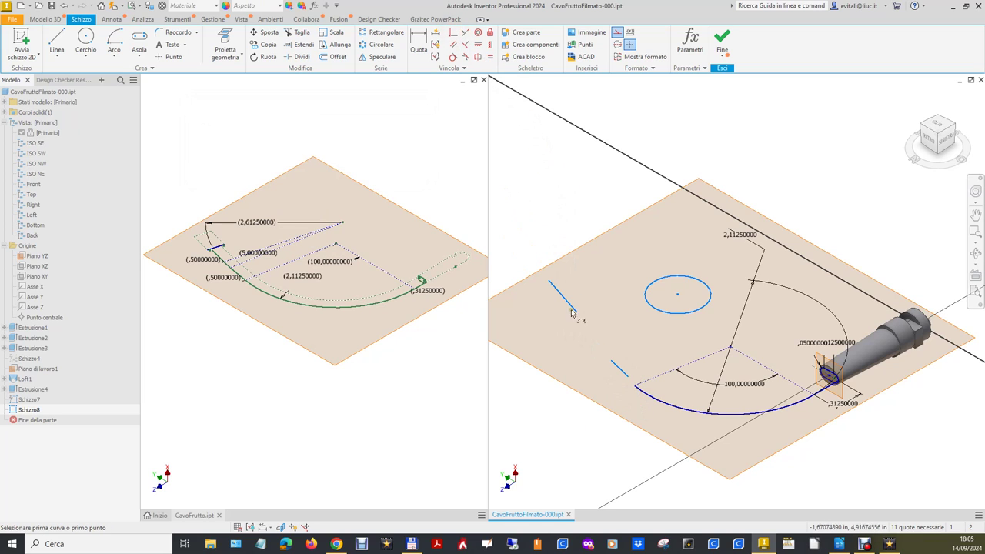
click(627, 376)
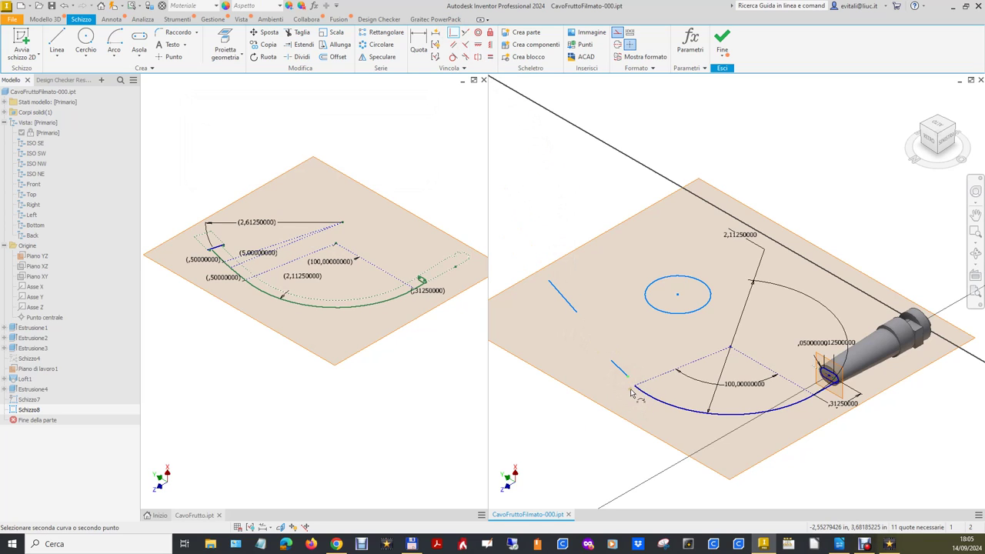
click(633, 384)
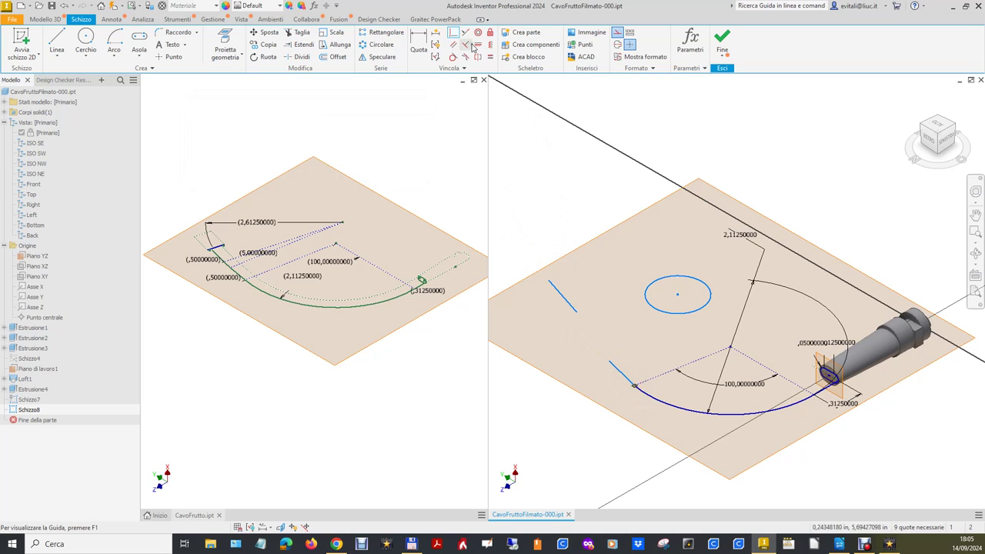
- Add another constraint to the short line, leaving 8 dimensions needed
click(465, 45)
click(650, 382)
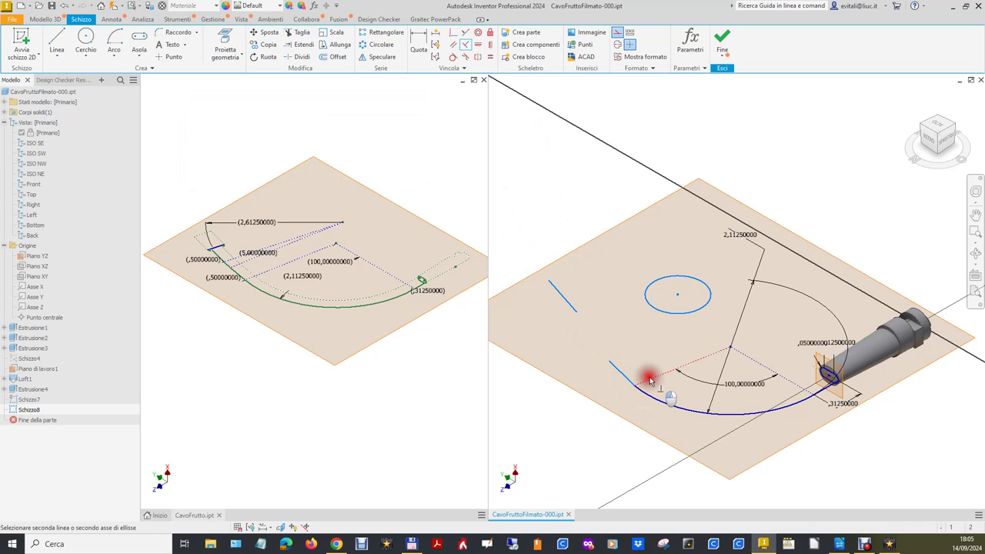
click(627, 380)
click(627, 381)
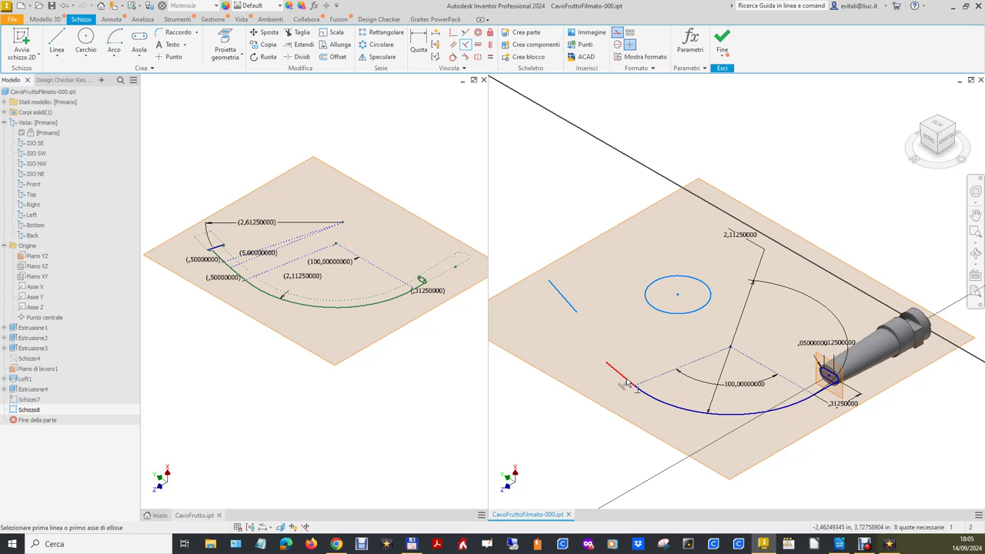
key(d)
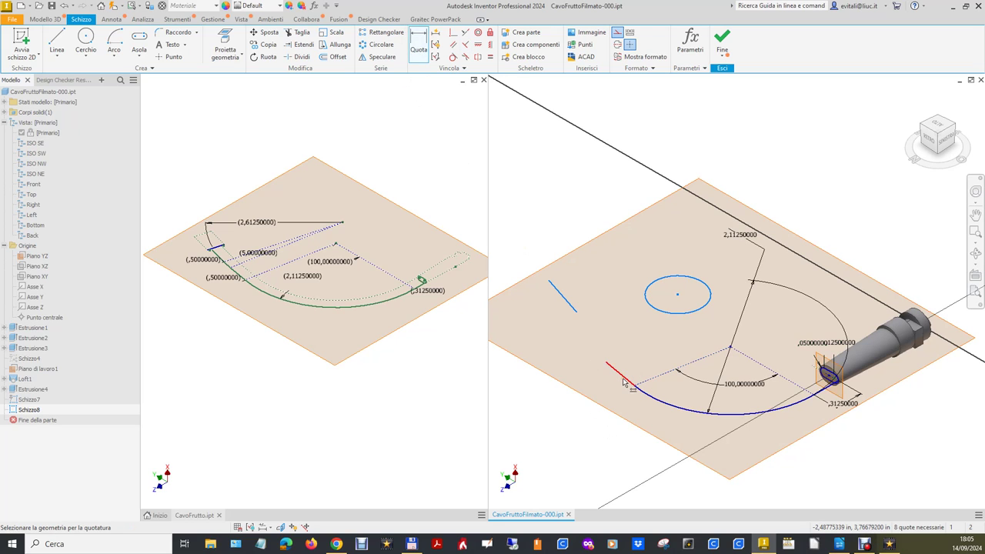
- Give the short line an aligned length dimension of 0.5
right_click(592, 389)
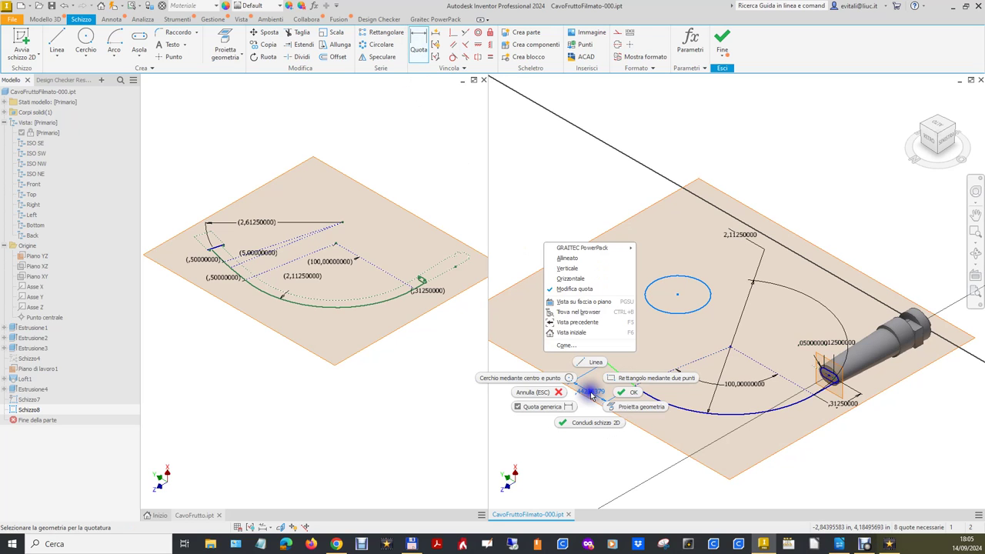
click(585, 258)
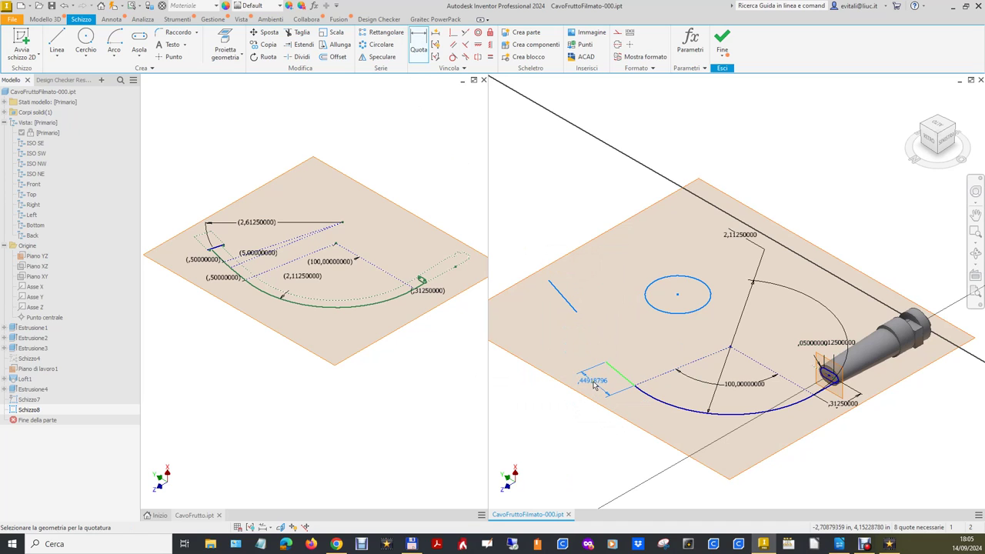
click(594, 385)
key(Return)
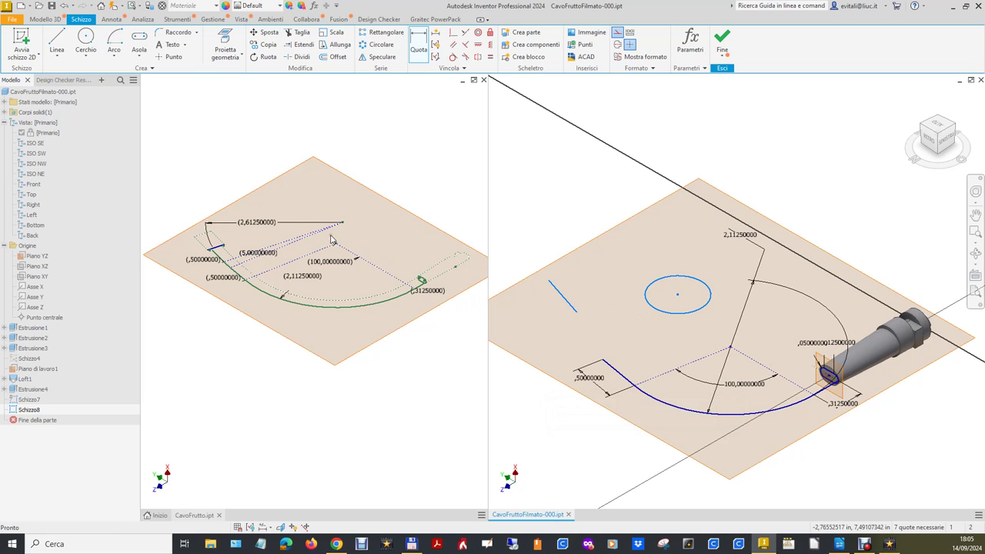
- Dimension the small circle's diameter to 2.6125
click(658, 280)
click(620, 232)
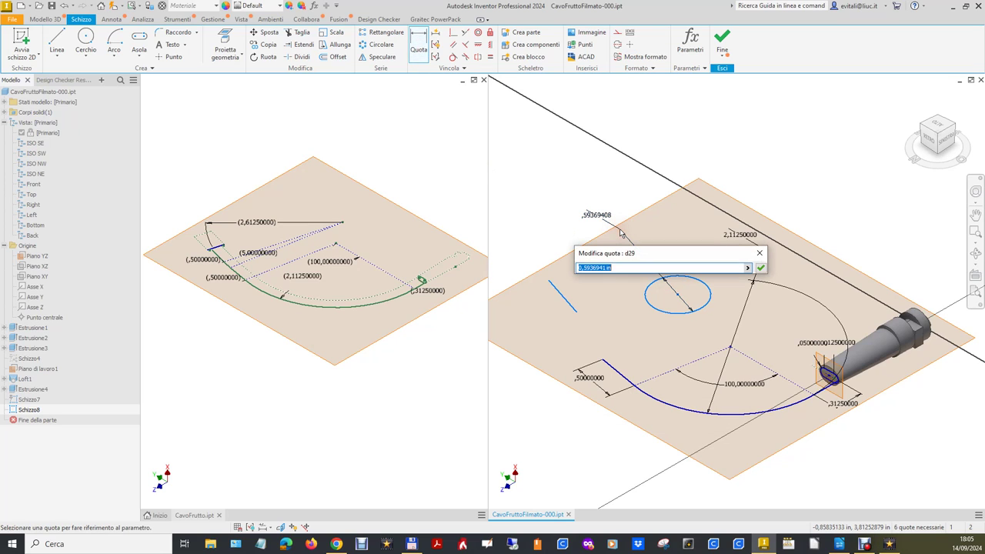
text(2.6125)
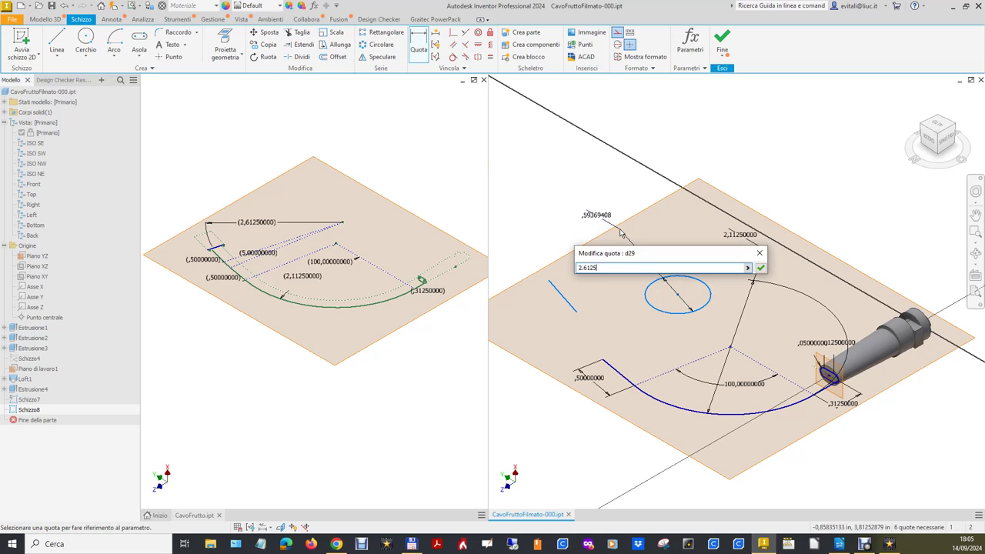
key(Return)
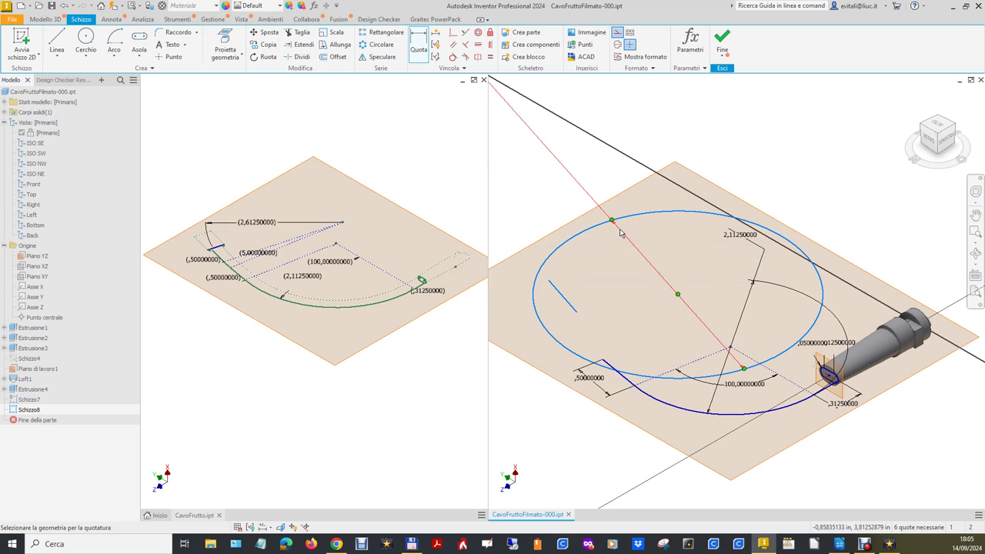
- Make the circle tangent to the arc
click(454, 58)
click(560, 344)
click(613, 367)
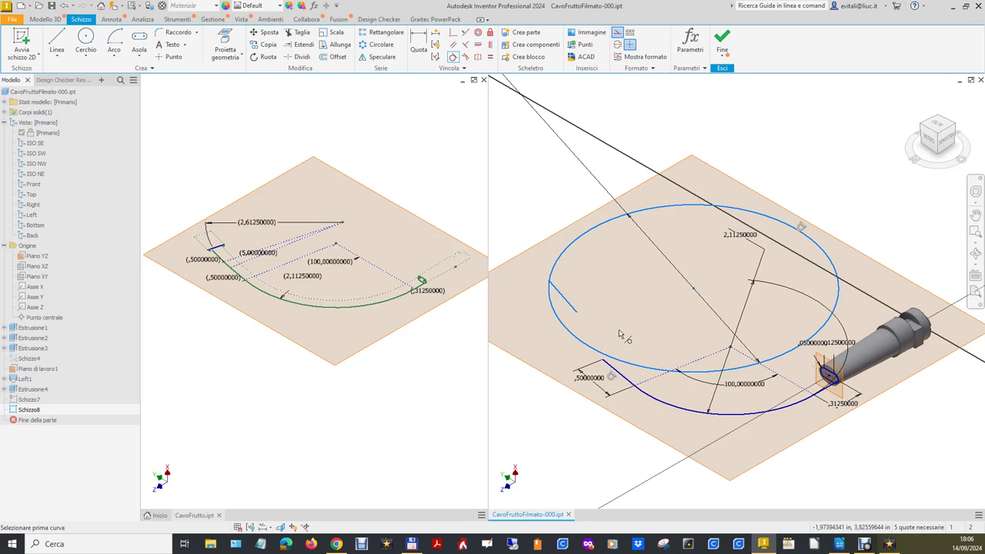
- Drag the short line aside and make the circle coincident with the arc's end
key(alt)
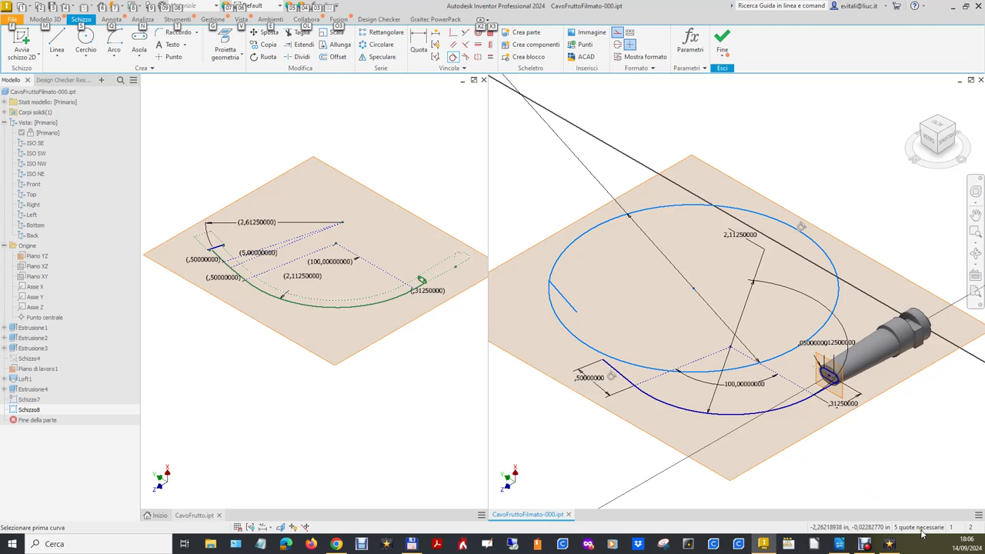
drag(570, 304, 517, 249)
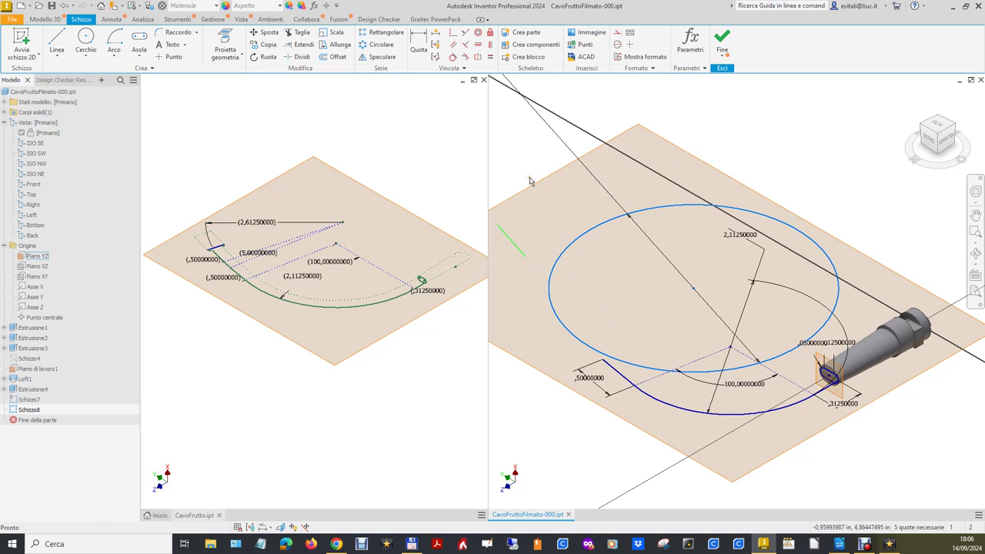
click(453, 33)
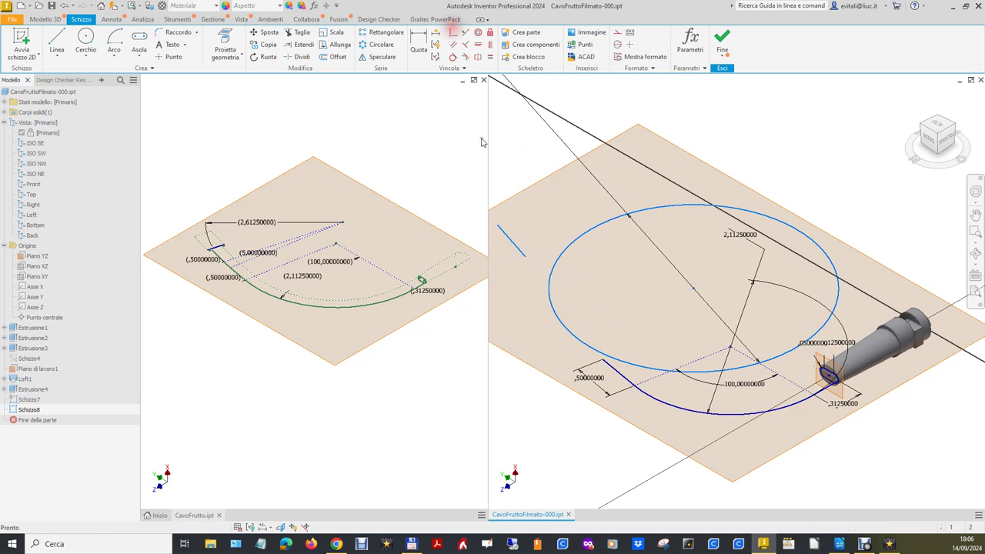
click(604, 357)
click(603, 357)
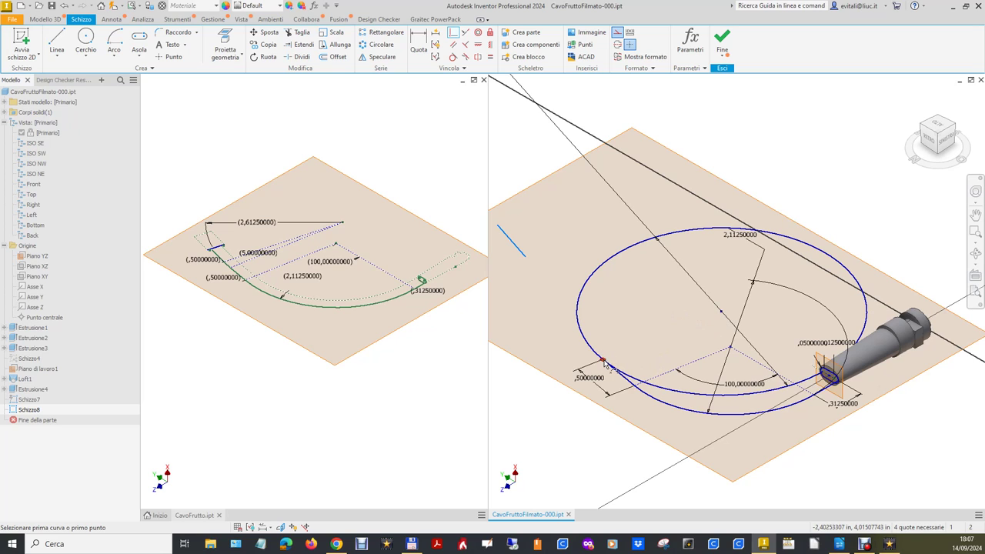
click(64, 42)
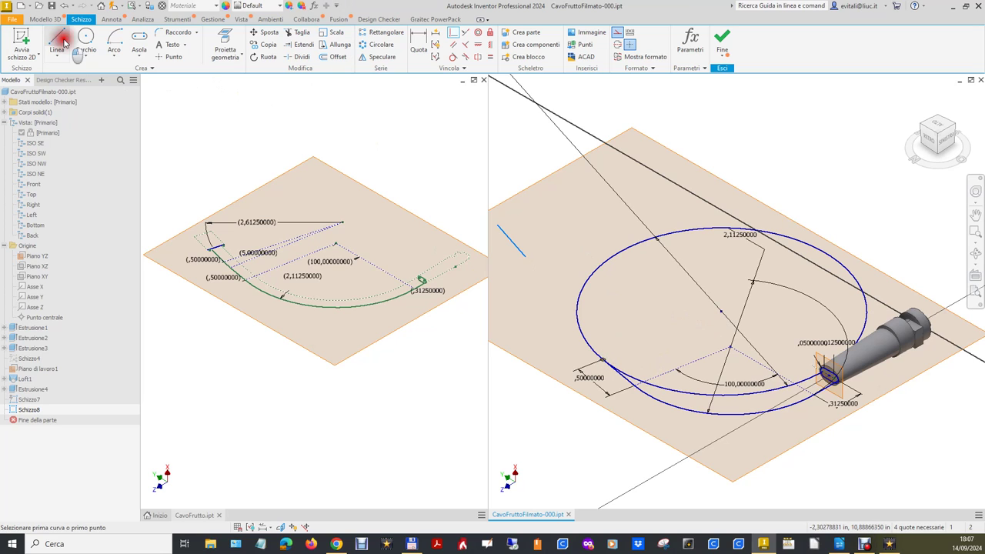
- Draw construction lines from a point inside the large circle out toward its edge
click(716, 316)
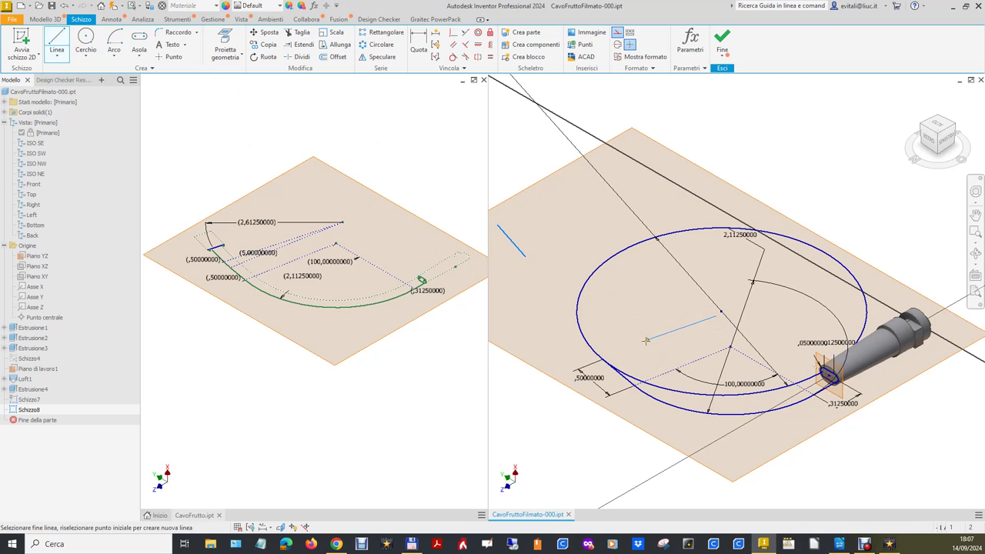
right_click(624, 348)
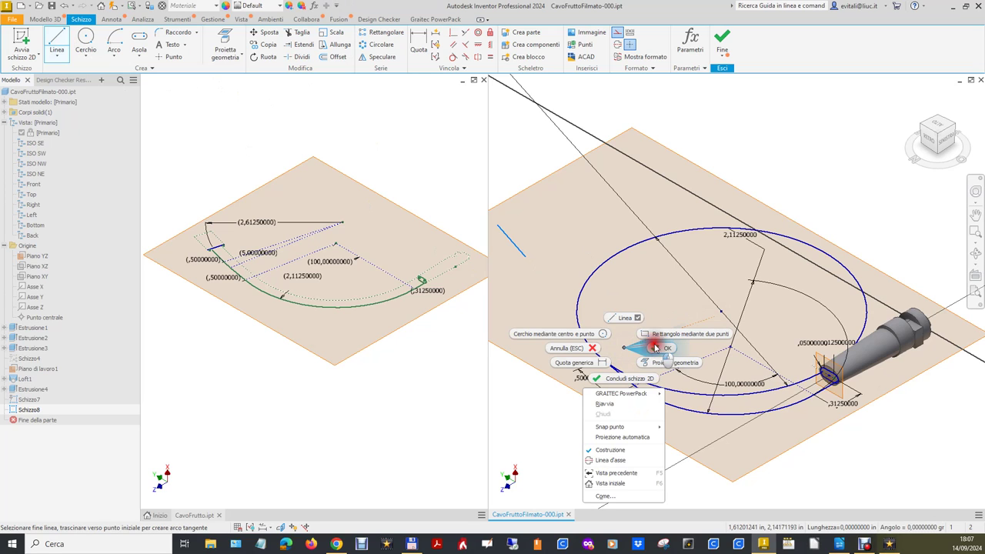
click(655, 347)
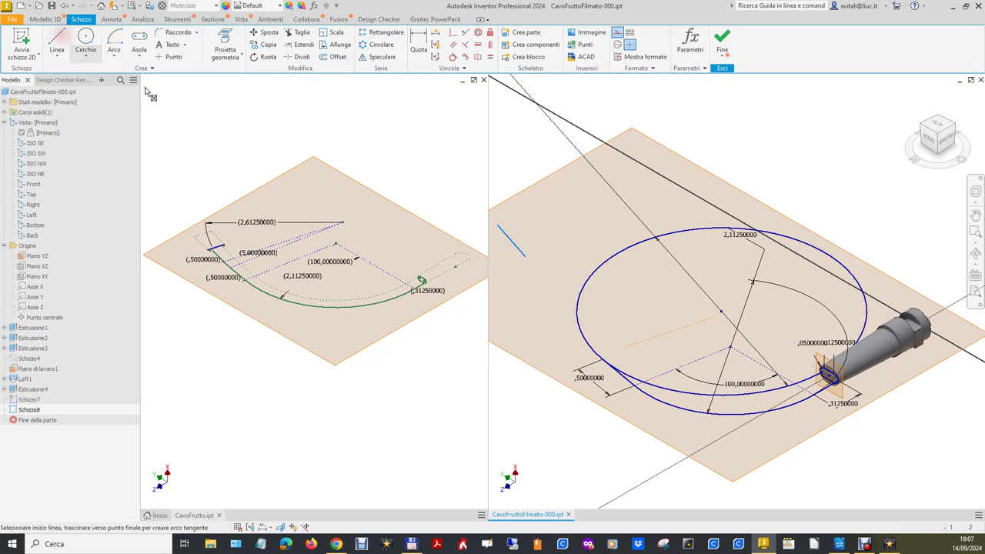
click(707, 311)
click(601, 336)
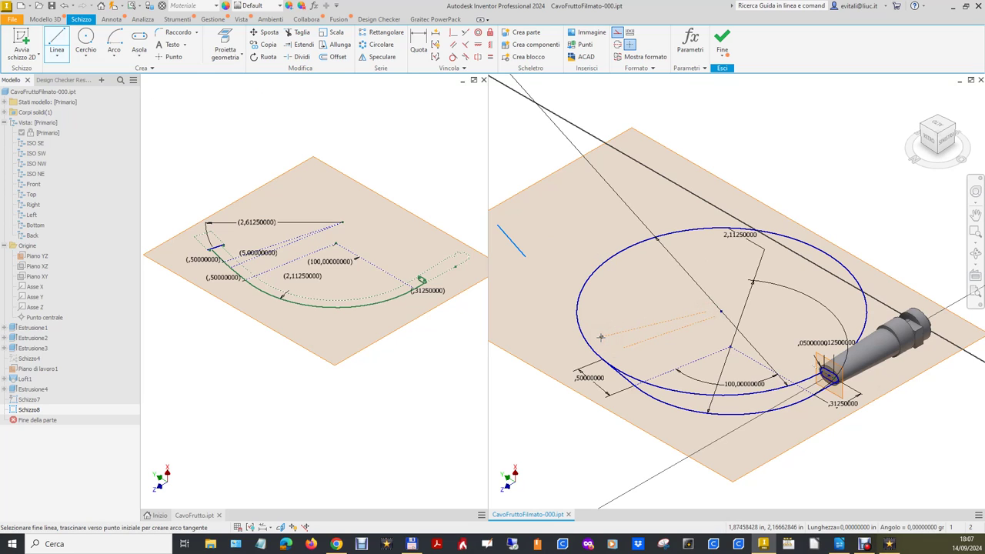
key(Escape)
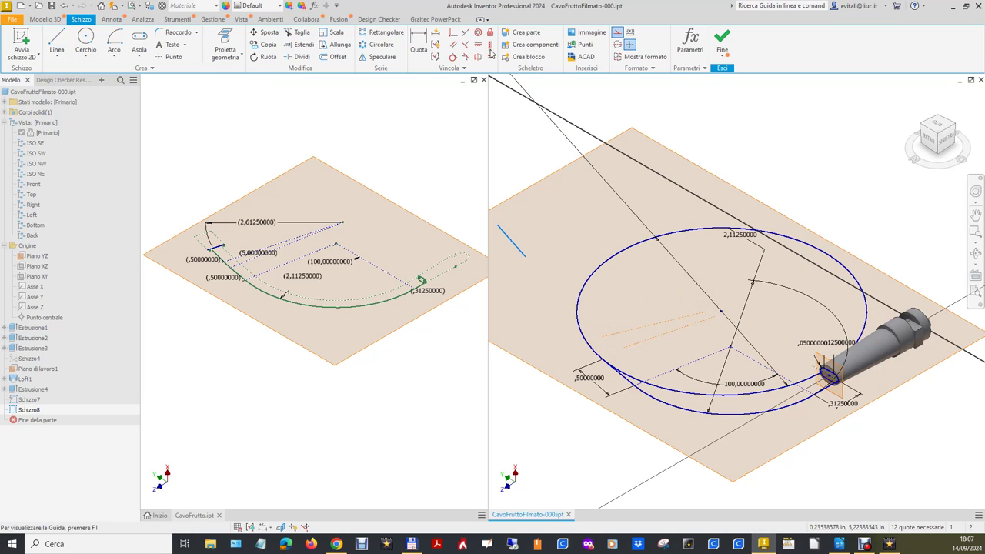
- Tie the construction lines' endpoints to the inner point and the large circle with Coincident constraints
click(456, 36)
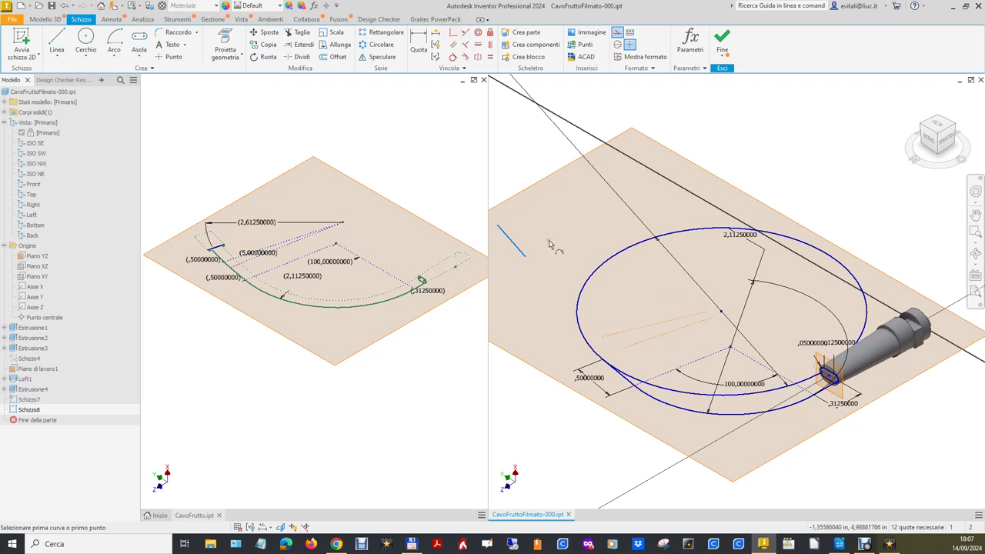
click(706, 313)
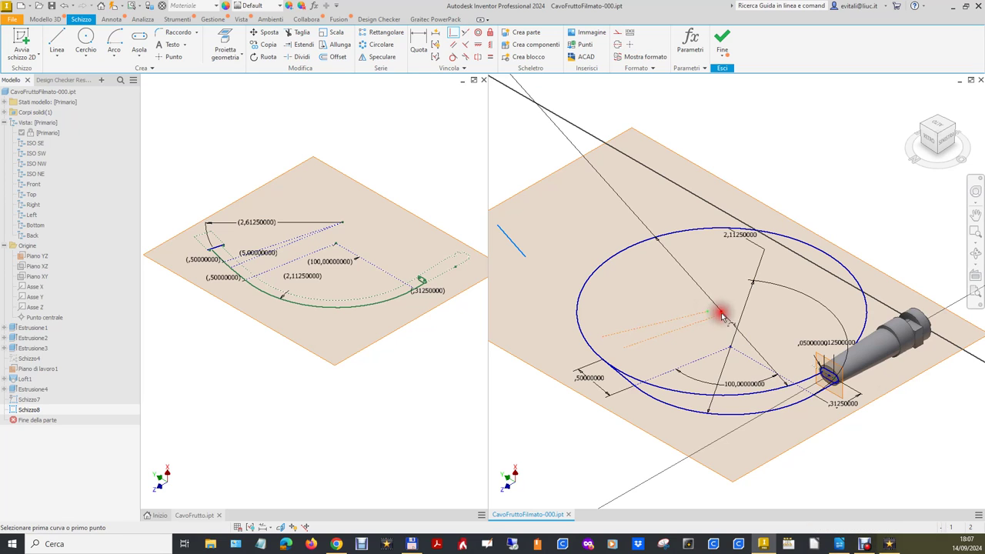
click(721, 311)
click(717, 322)
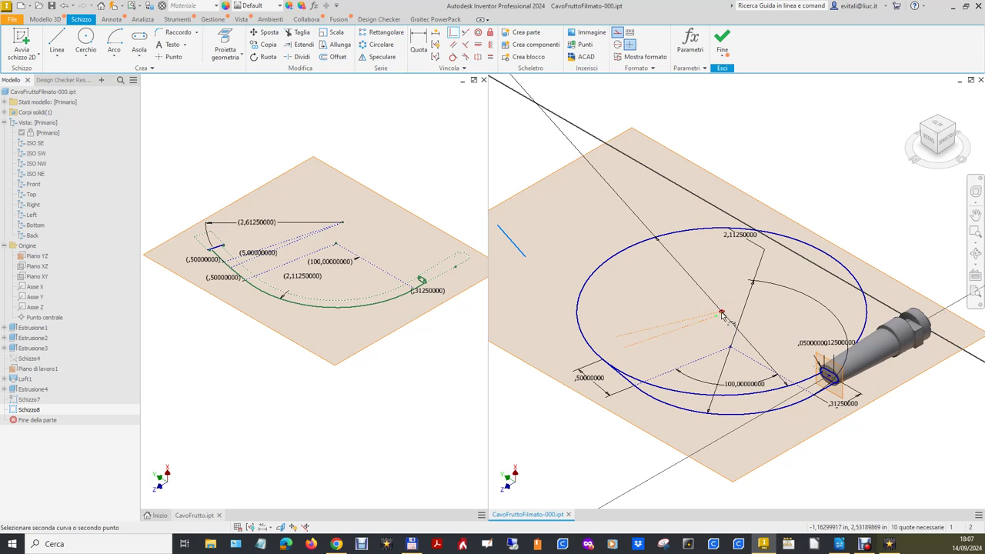
click(716, 324)
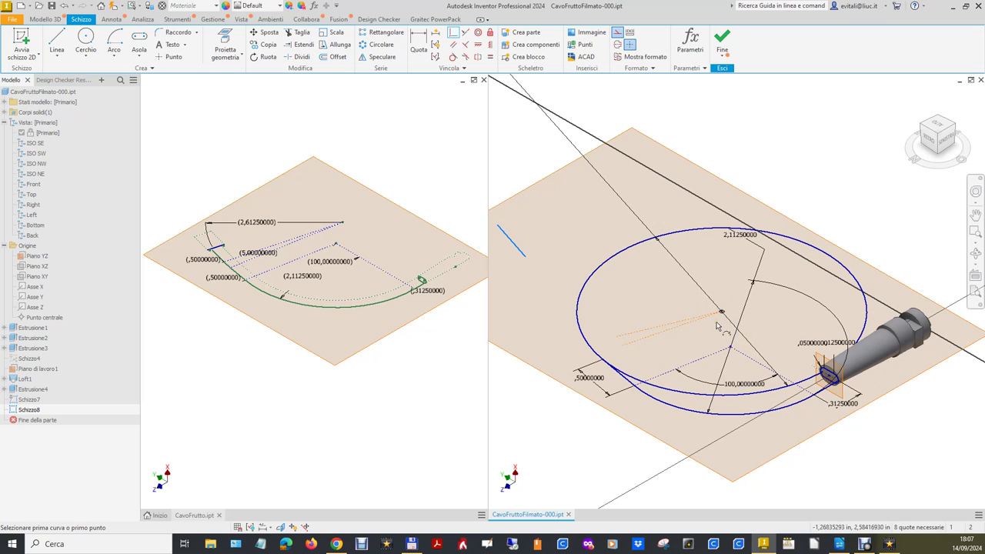
click(620, 346)
click(604, 362)
click(586, 344)
key(Escape)
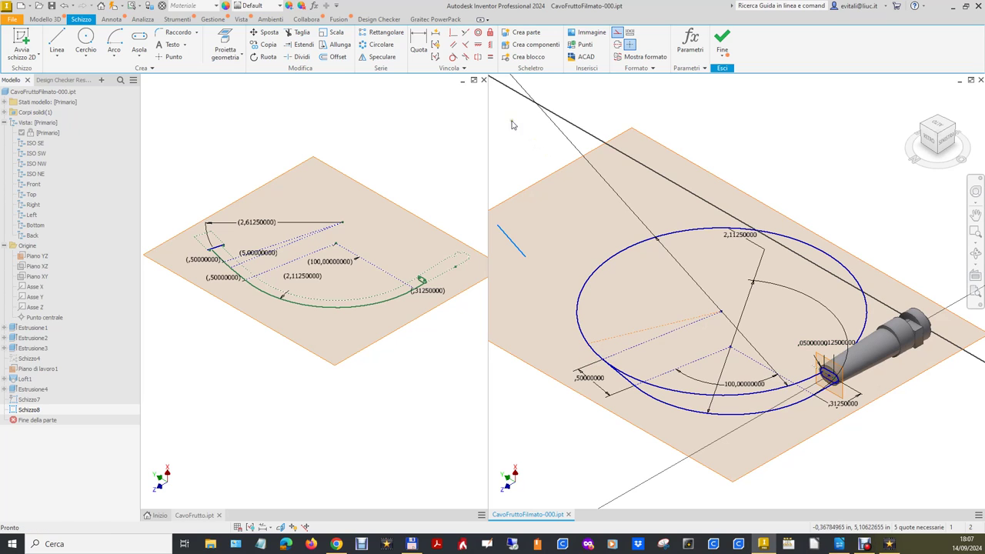
key(d)
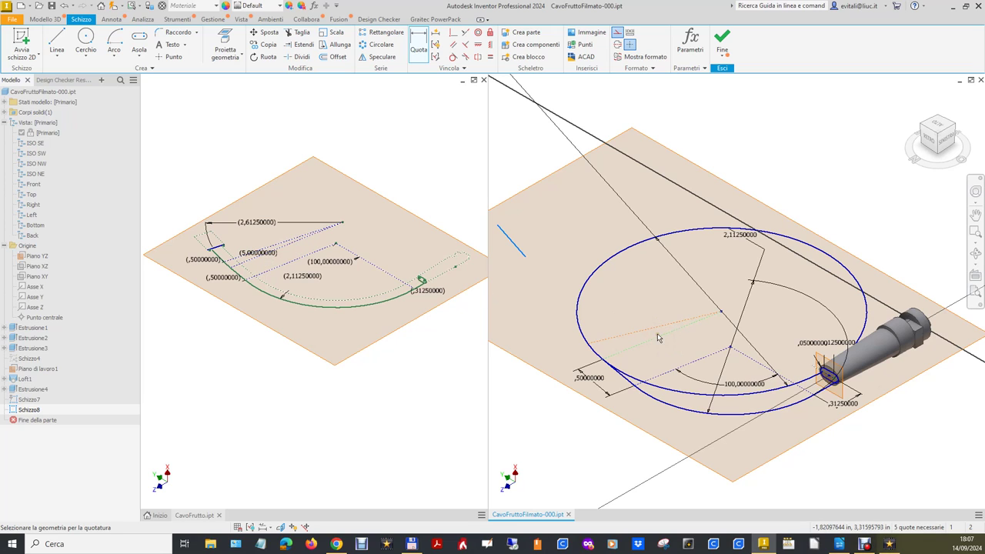
- Dimension the angle between the construction lines at 5 degrees
key(Escape)
click(419, 45)
click(622, 341)
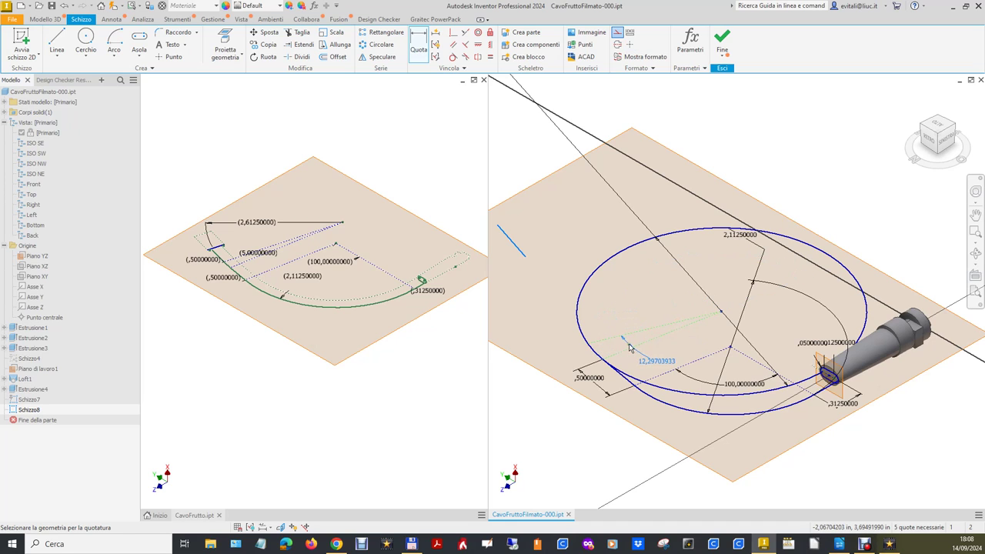
click(629, 348)
text(5)
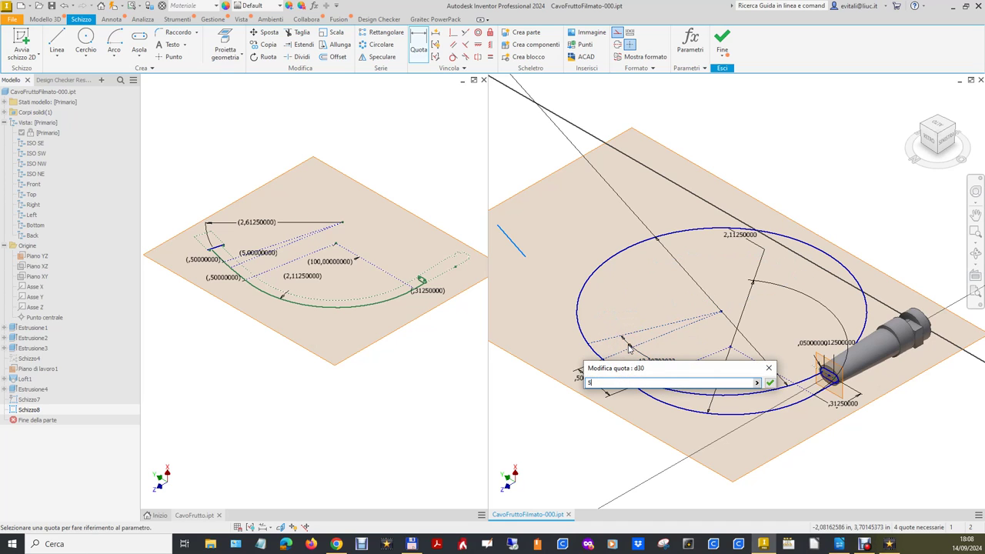
key(Return)
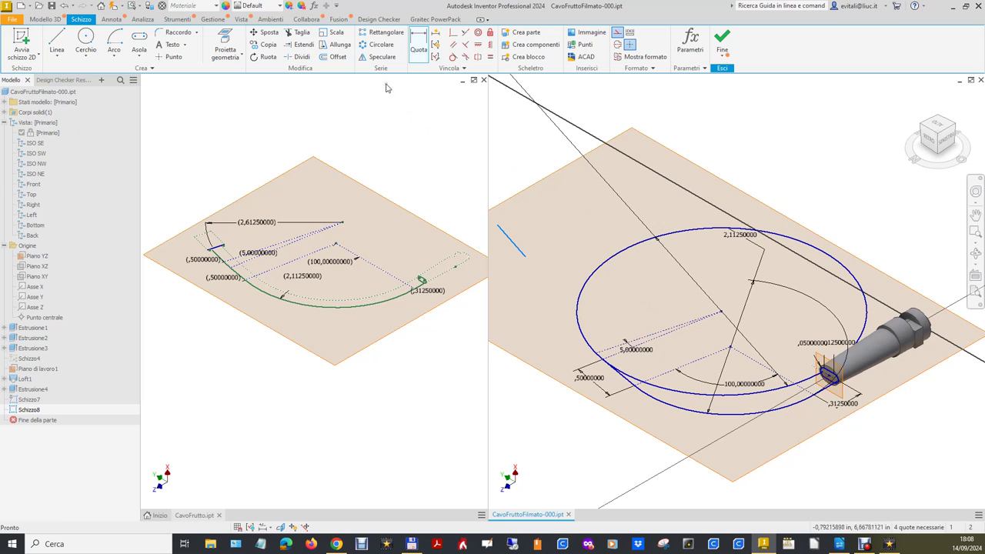
click(300, 33)
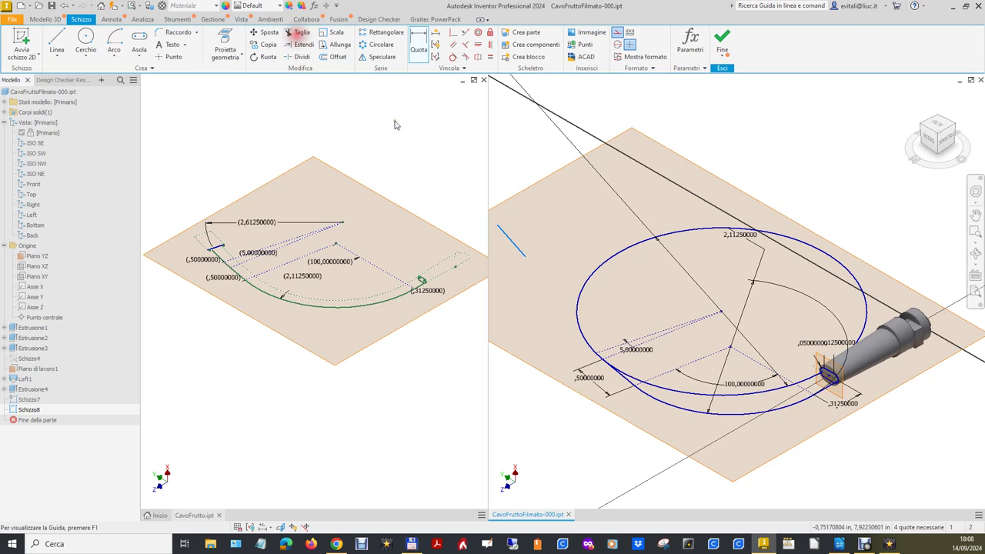
- Trim the circle down to its lower arc and join the straight line to the arc's endpoint
click(577, 332)
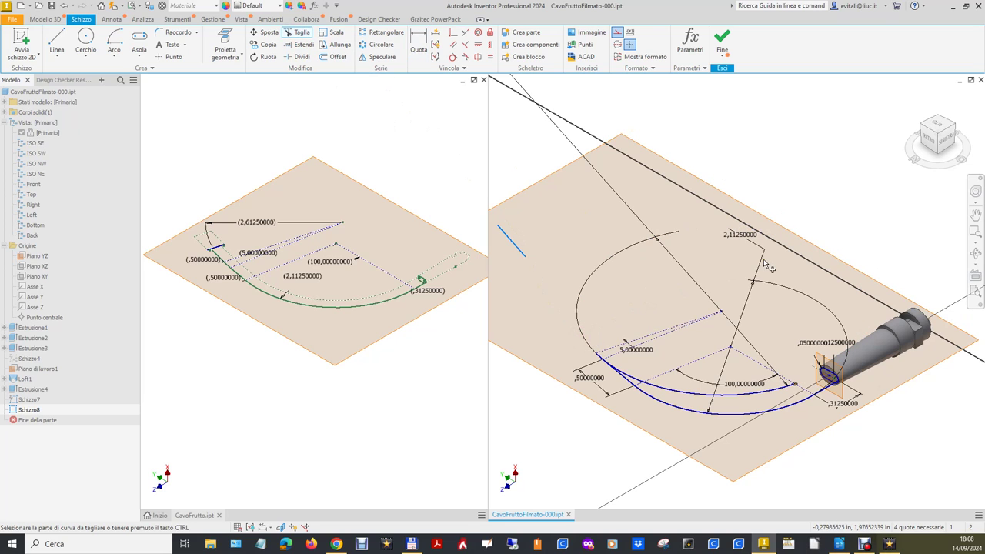
click(696, 396)
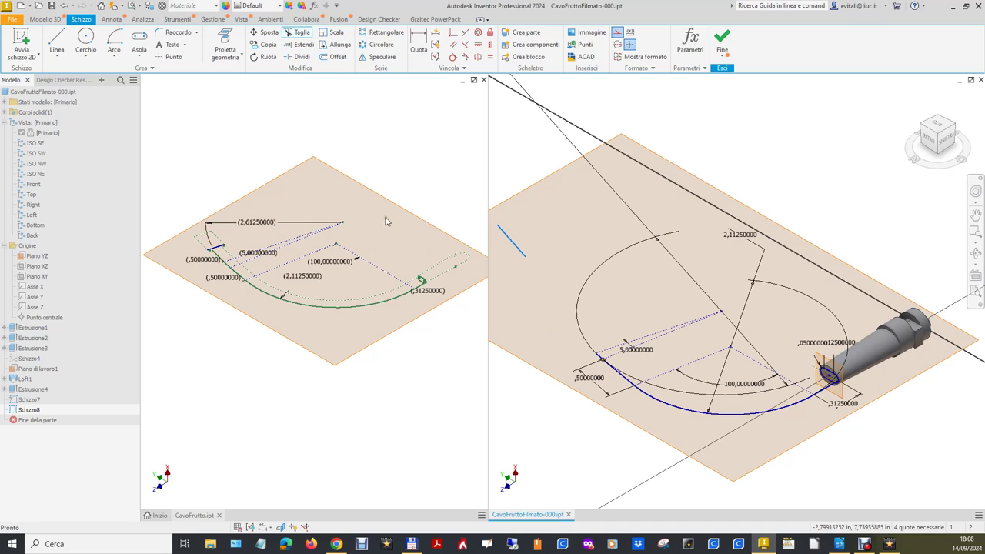
click(455, 35)
click(523, 254)
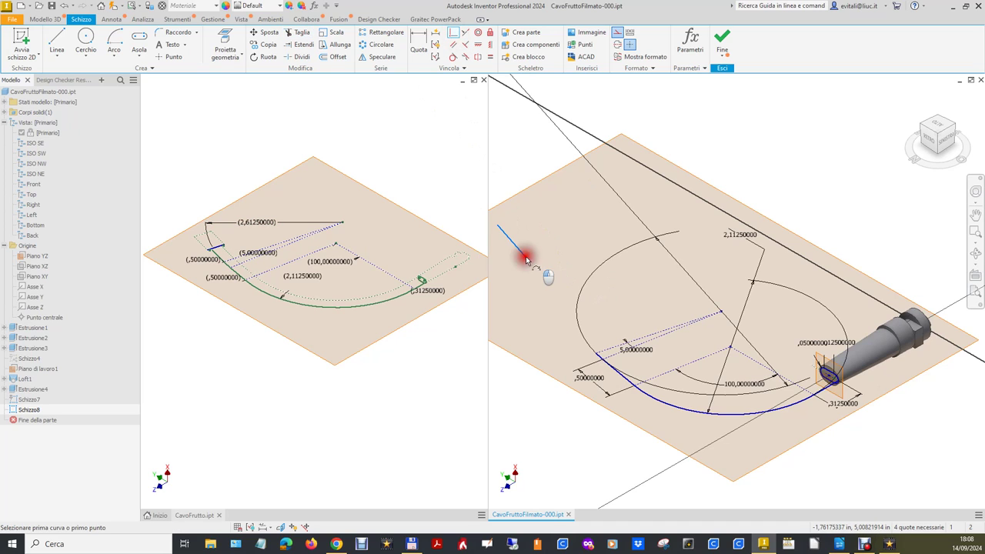
click(594, 358)
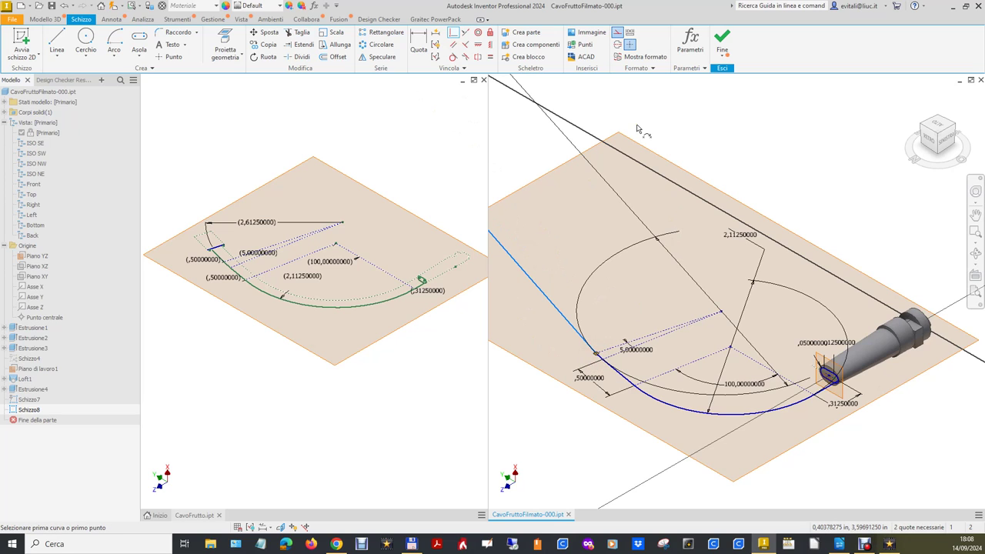
- Make the straight line perpendicular to the dotted construction line
click(464, 44)
click(607, 348)
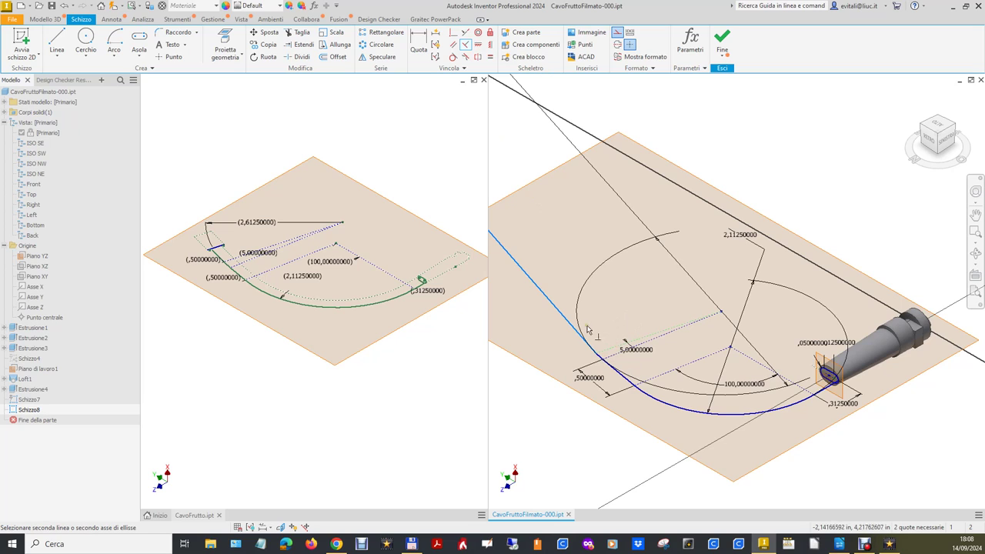
click(571, 324)
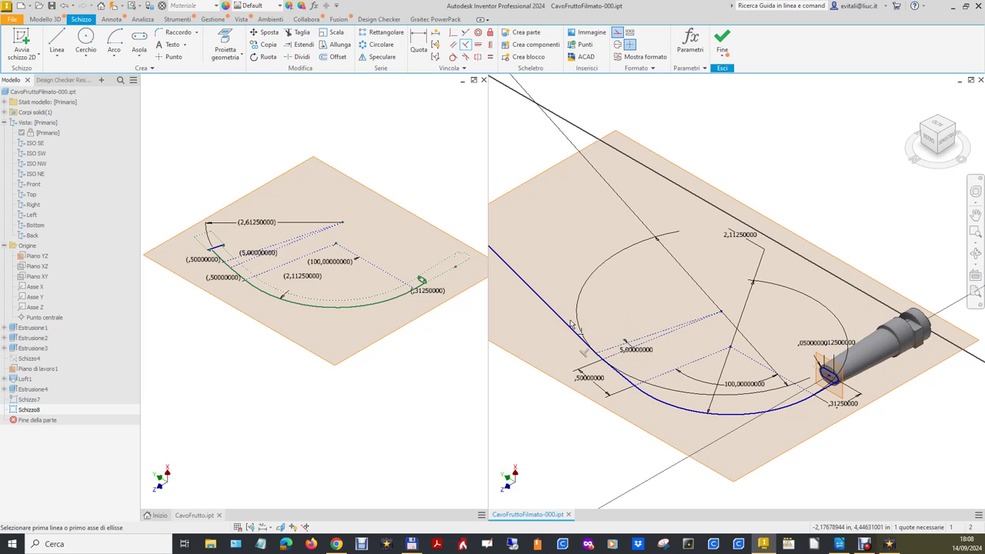
key(Escape)
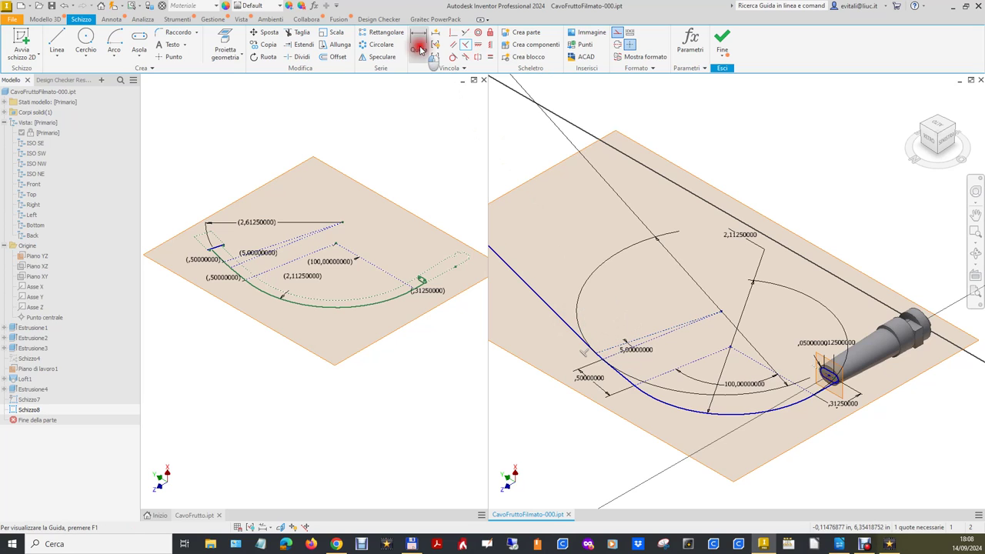
- Give the straight line an aligned length dimension of 0,5, fully constraining Schizzo8
key(d)
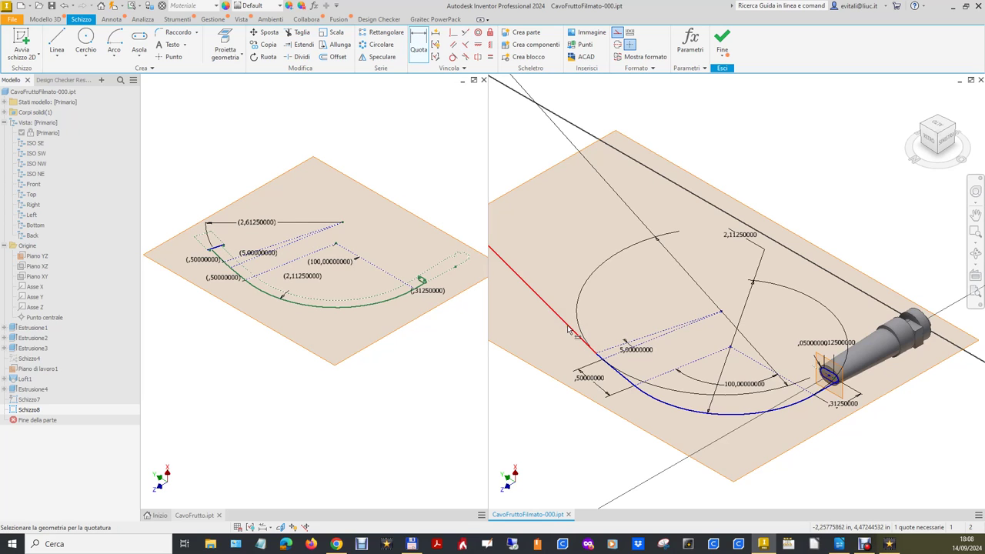
click(570, 331)
right_click(527, 347)
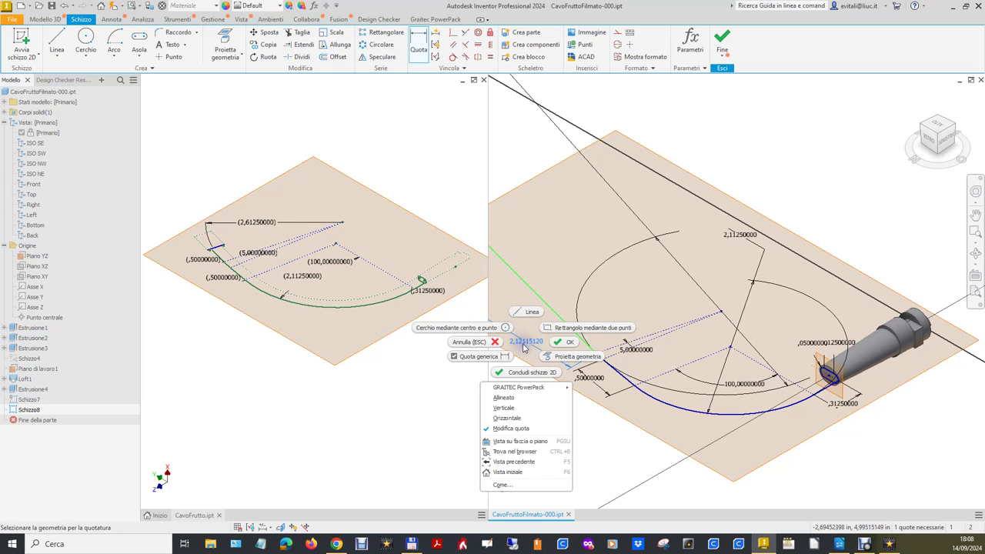
click(531, 394)
click(549, 347)
text(,)
key(Return)
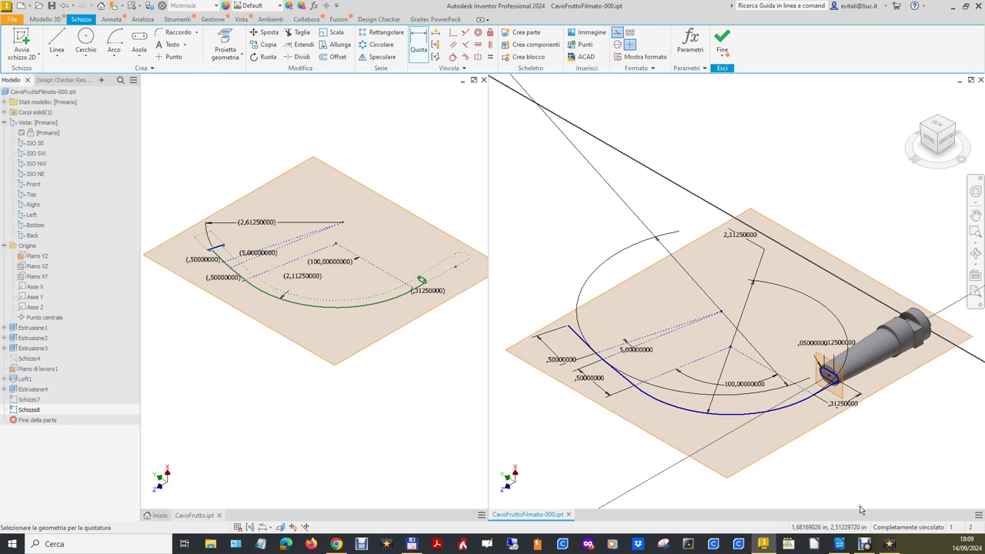
- Finish Schizzo8 and start a Sweep instead of the Loft opened by mistake
click(722, 39)
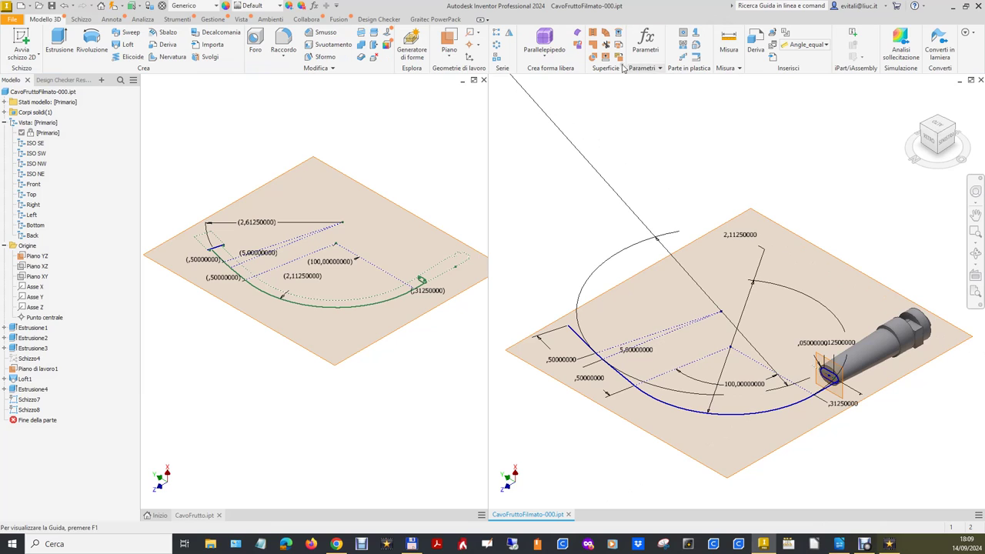
click(128, 47)
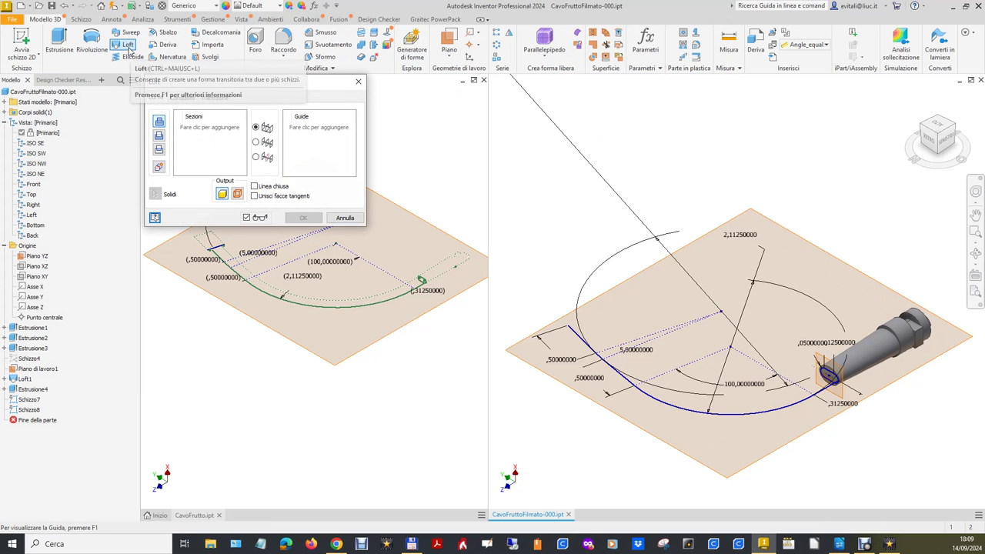
click(125, 34)
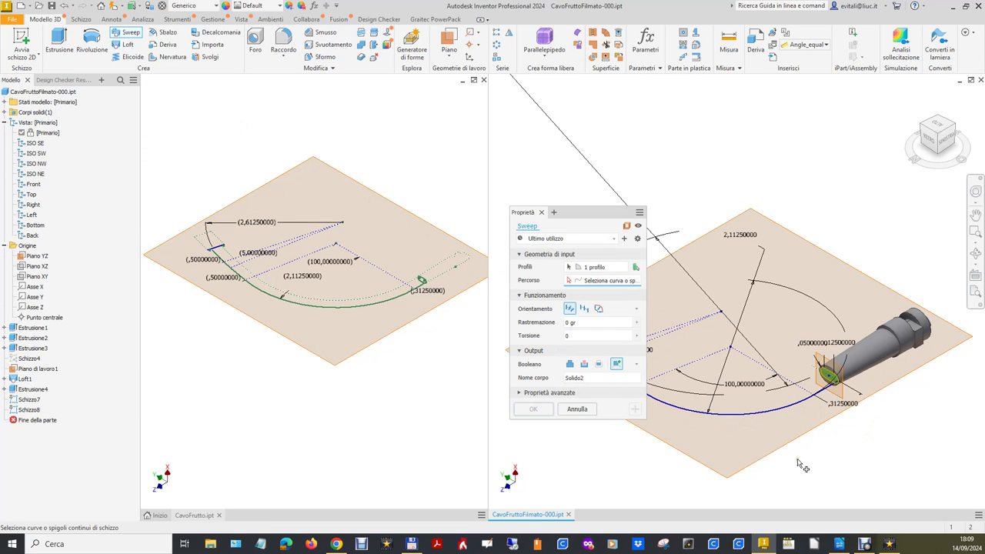
- Sweep the profile along the arc path as a new solid body named Solido2
click(601, 216)
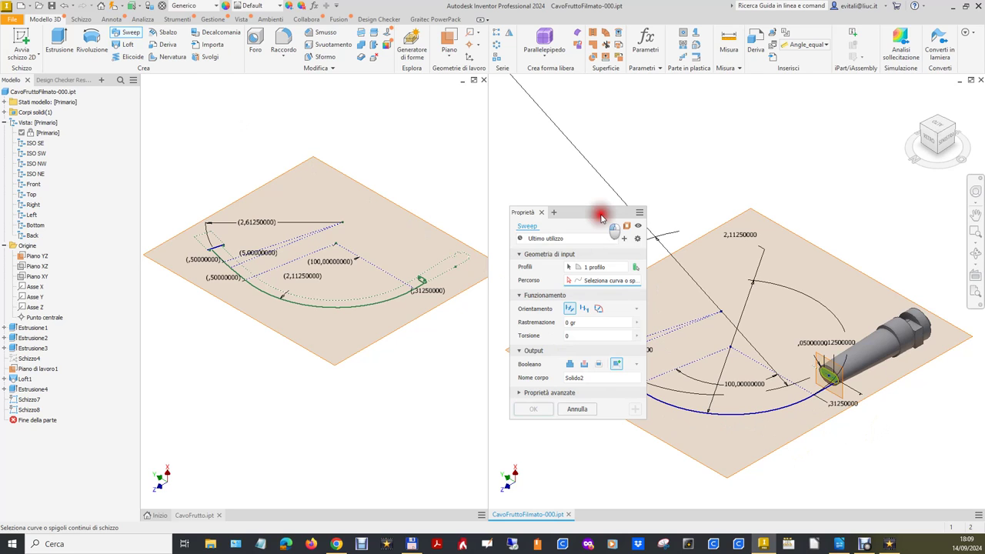
drag(601, 215, 485, 233)
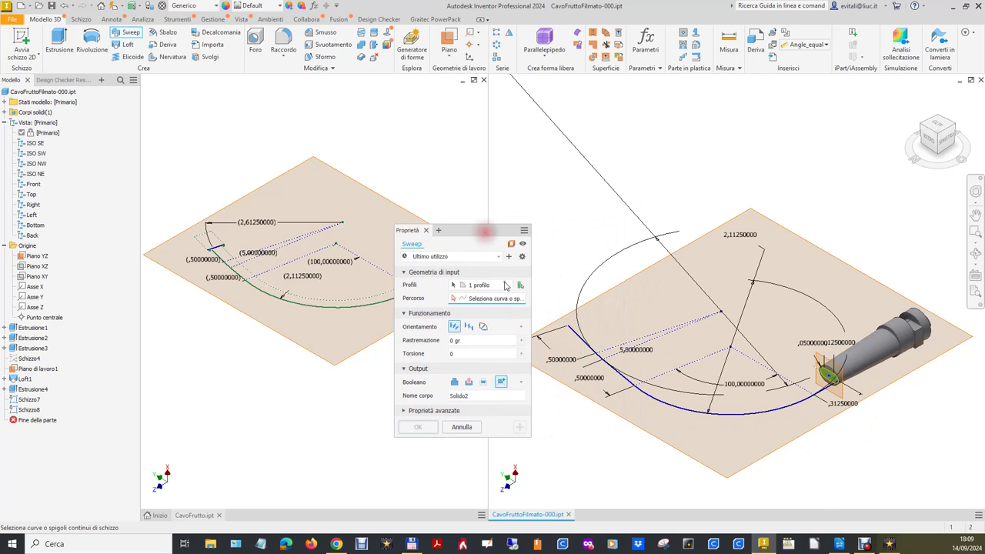
click(793, 410)
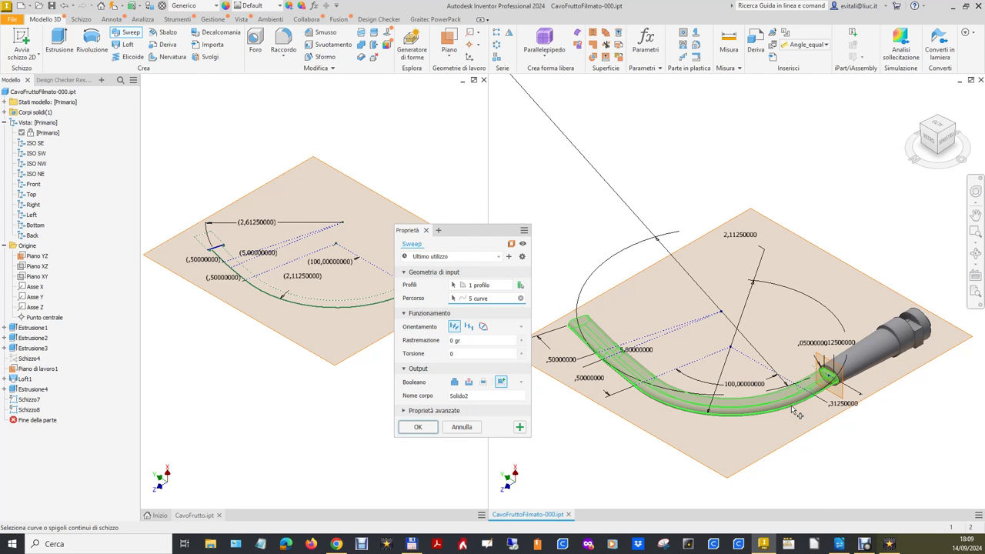
click(500, 383)
click(409, 402)
click(419, 427)
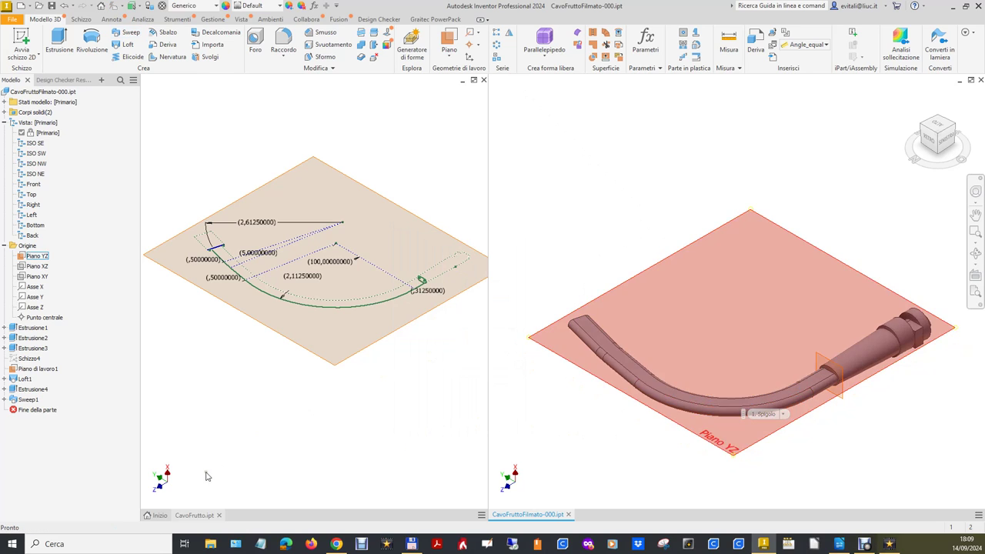
- Hide Piano di lavoro1 and Piano YZ, then make CavoFrutto.ipt active again
right_click(42, 369)
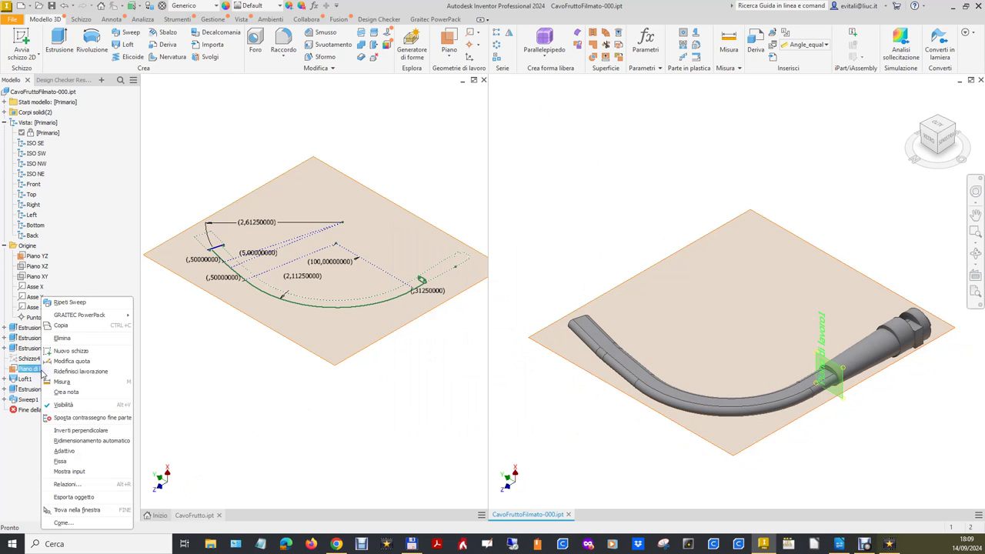
click(67, 408)
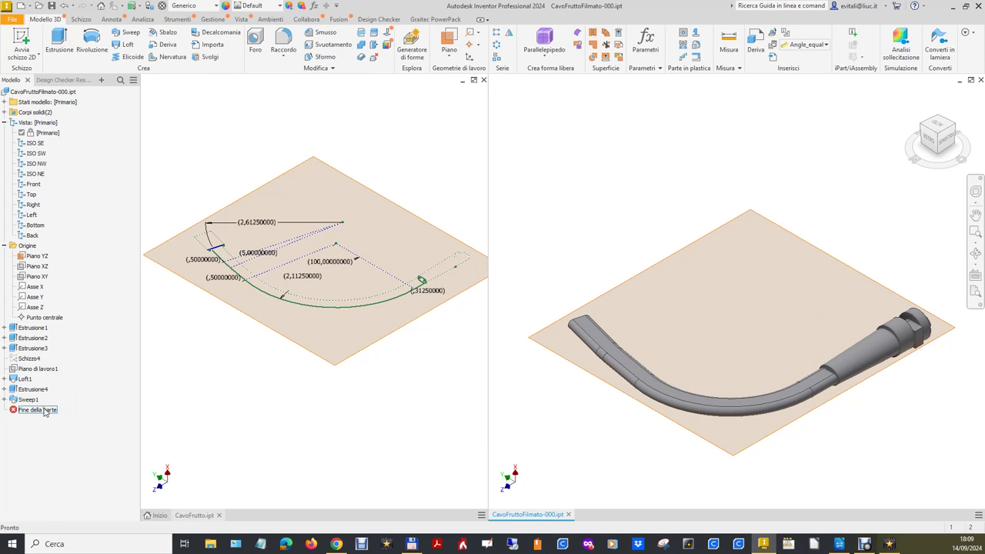
click(5, 399)
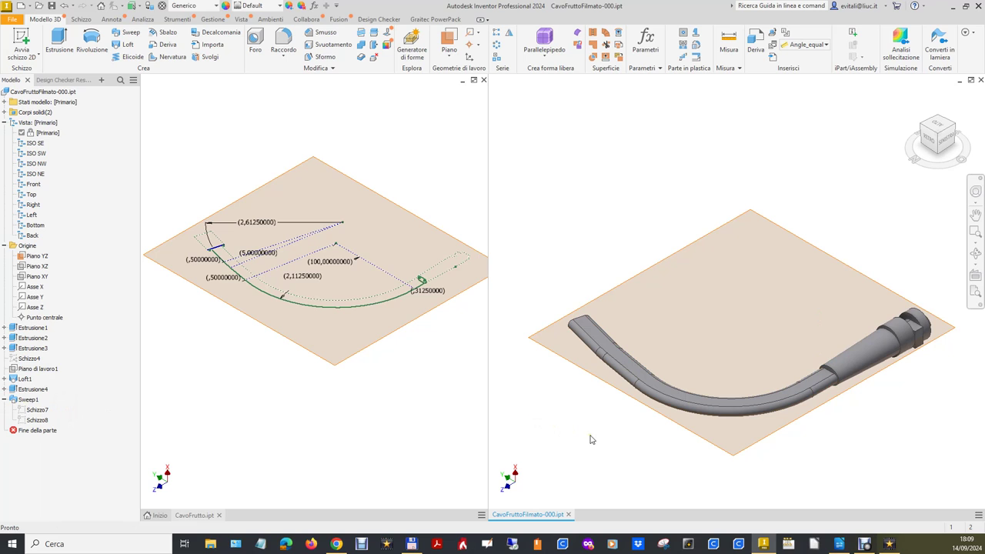
click(33, 256)
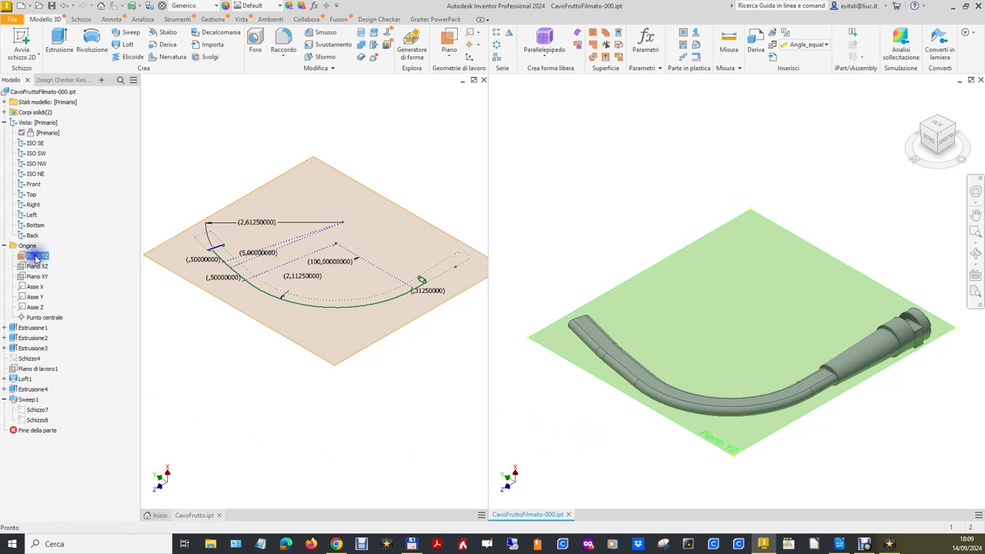
right_click(34, 256)
click(62, 331)
click(294, 396)
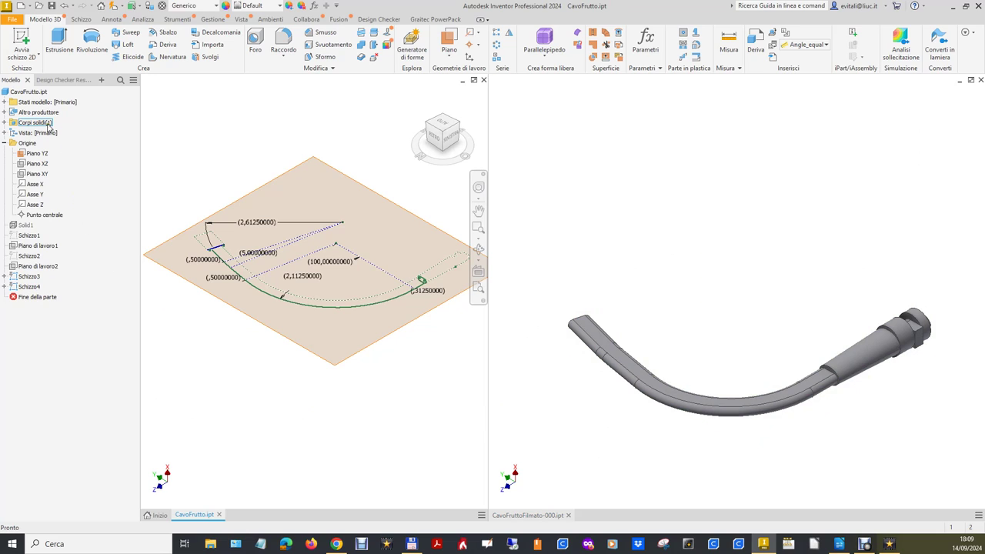
- Show the Solid1 cable body in CavoFrutto and hide sketches Schizzo3 and Schizzo4
right_click(46, 124)
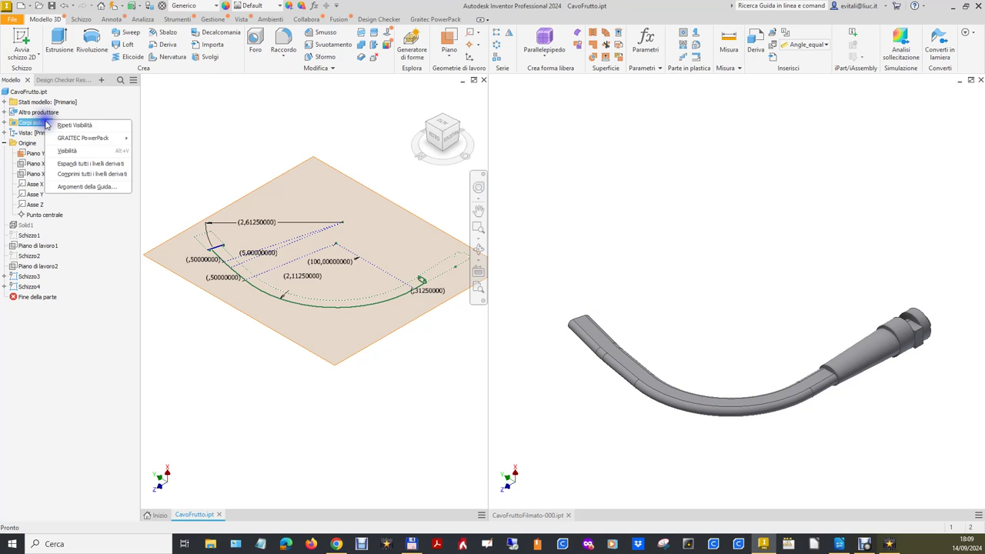
click(67, 149)
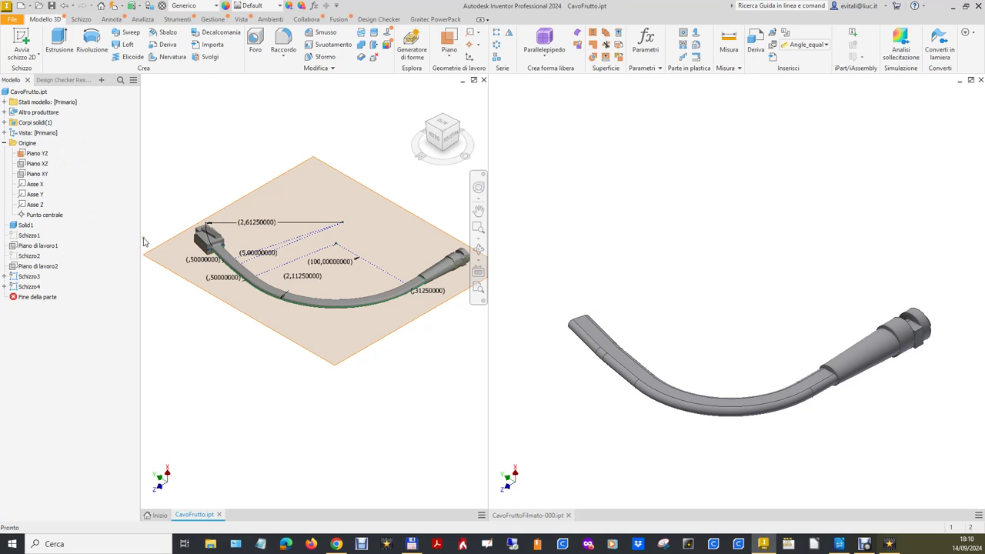
right_click(29, 276)
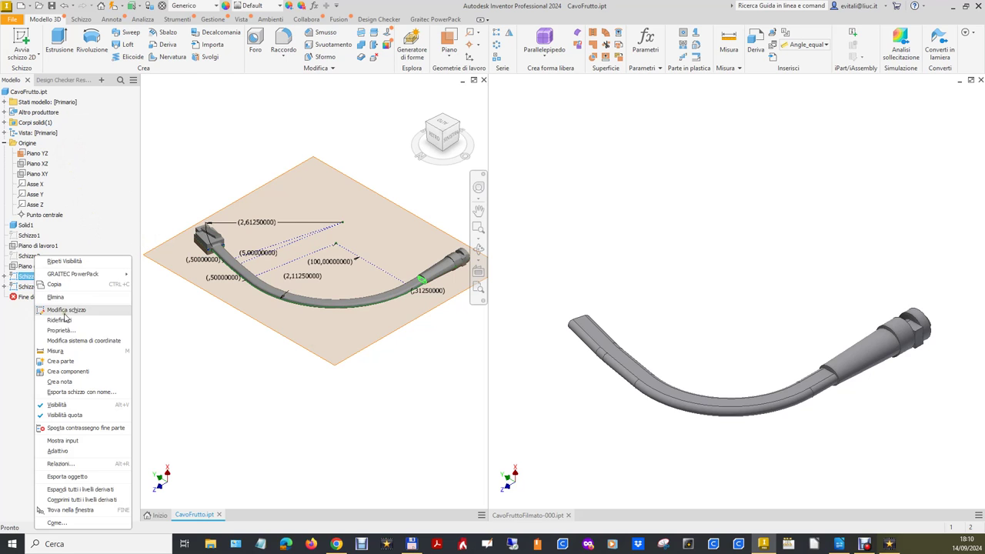
click(57, 404)
right_click(30, 286)
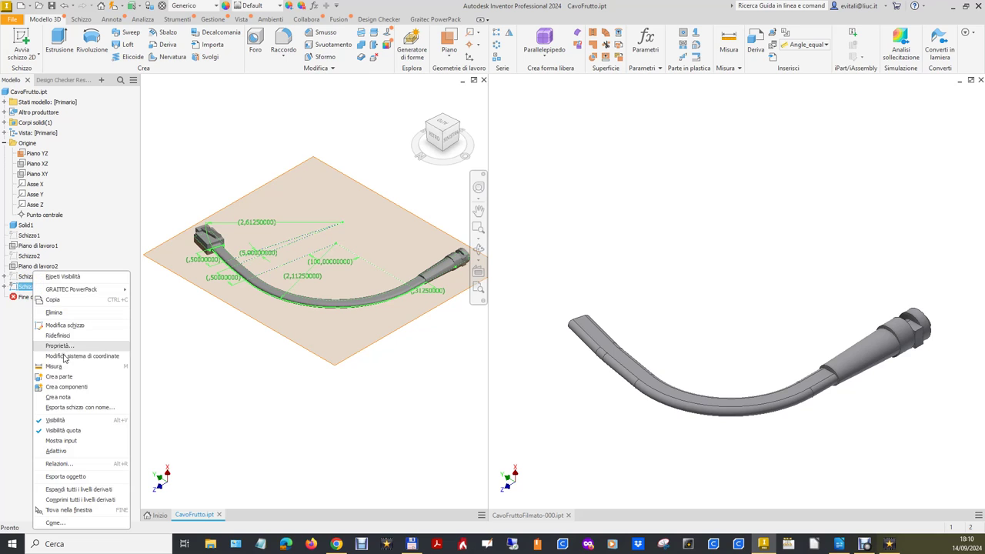
click(63, 418)
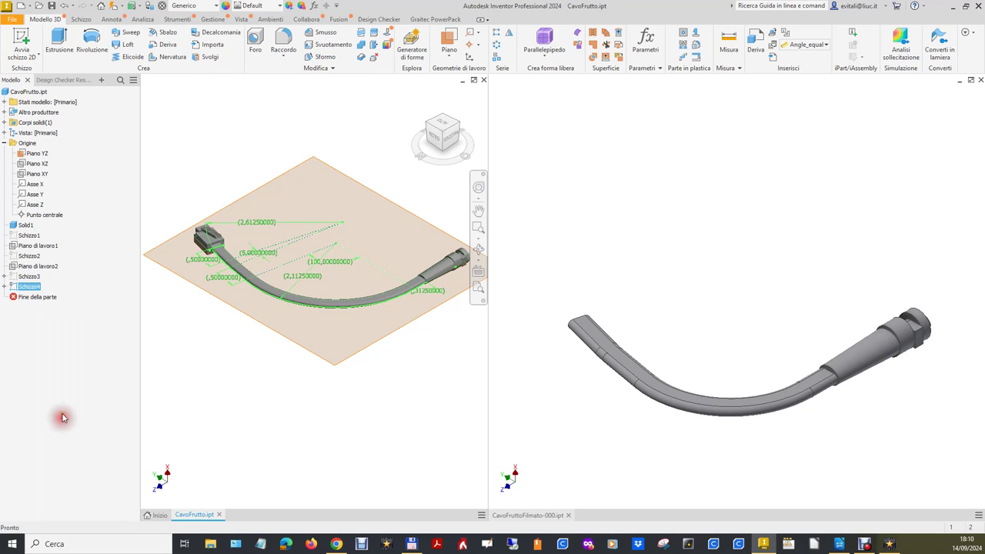
- Hide the YZ plane, return CavoFrutto to its home view, and activate CavoFruttoFilmato
right_click(37, 154)
click(59, 229)
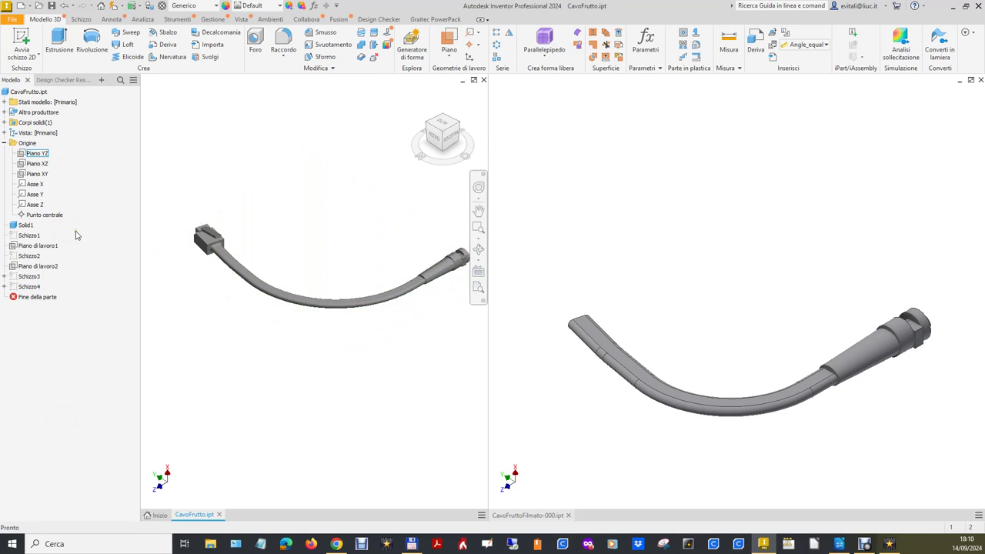
click(414, 95)
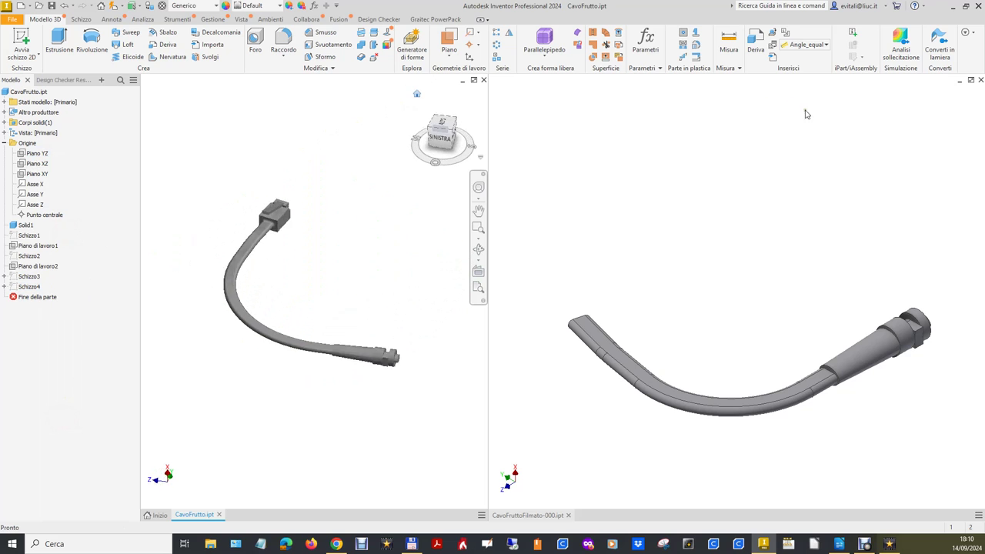
click(865, 130)
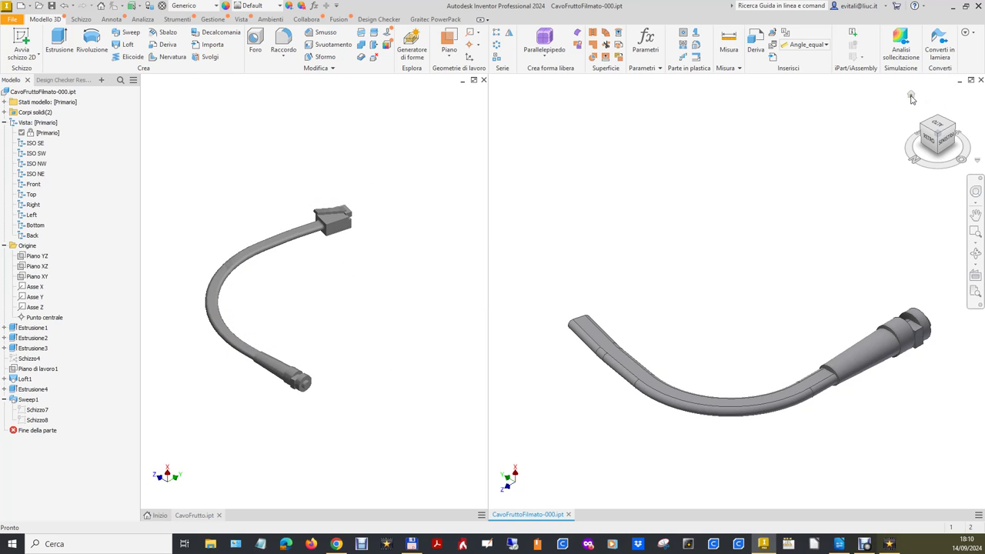
- Reset the CavoFruttoFilmato view to its home orientation
click(911, 96)
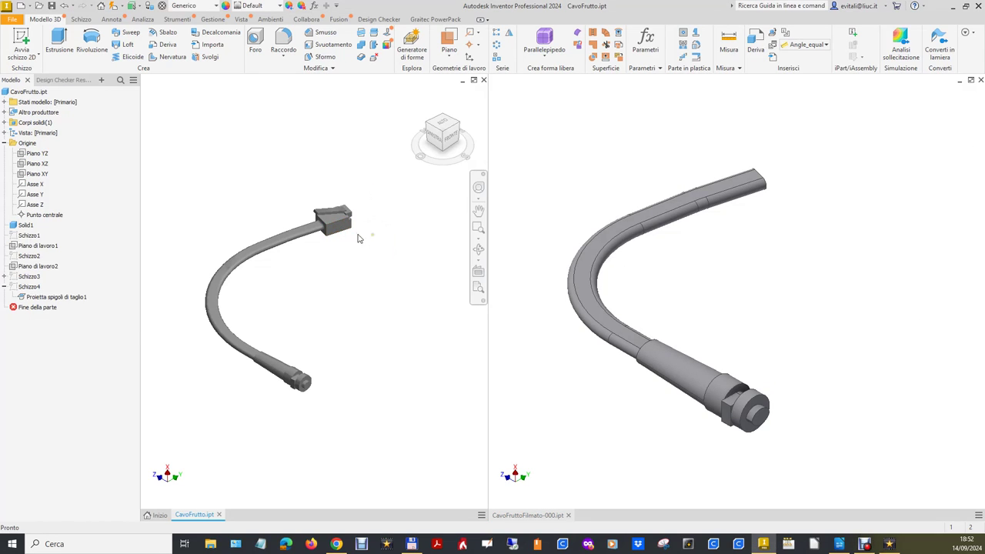
- Zoom in and freely orbit around CavoFrutto's connector block to inspect it from several angles
scroll(354, 237, up, 5)
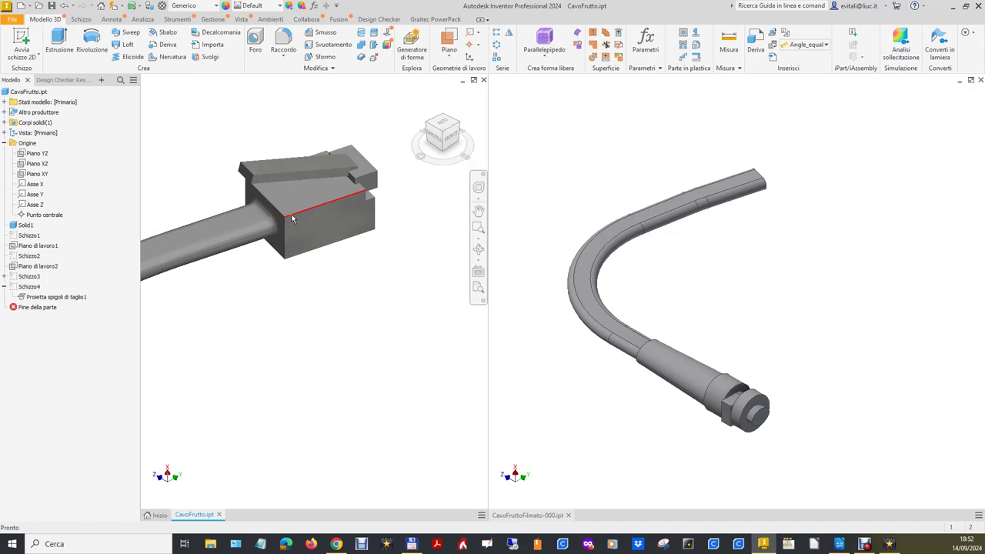
click(477, 248)
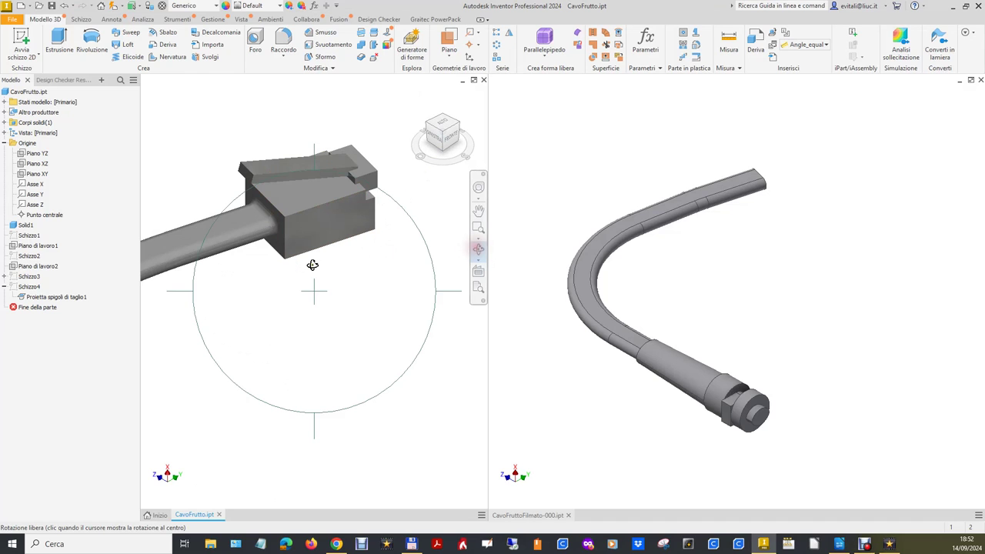
mouse_move(310, 197)
mouse_down()
mouse_move(318, 320)
mouse_move(243, 287)
mouse_move(199, 336)
mouse_up()
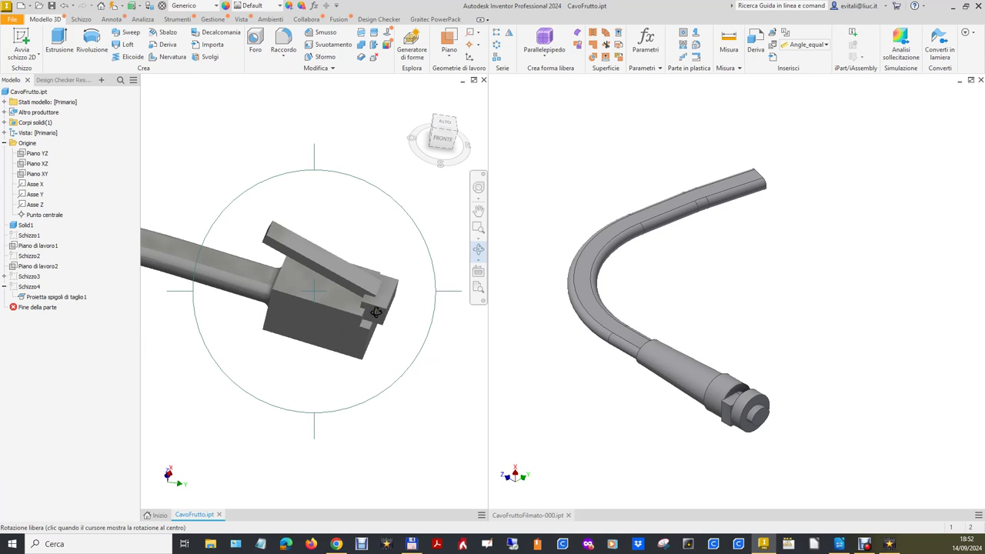
drag(366, 324, 365, 322)
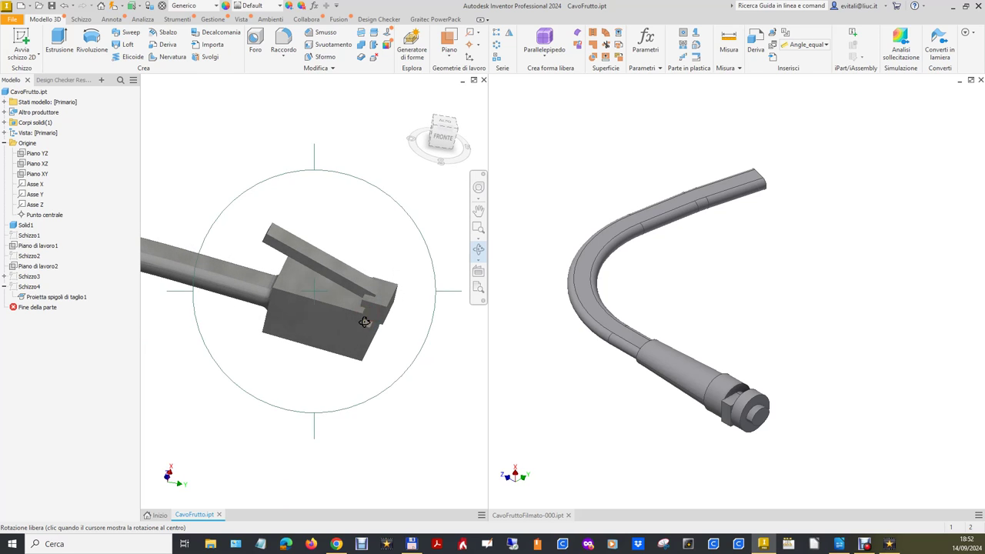
scroll(374, 317, down, 3)
scroll(378, 301, down, 2)
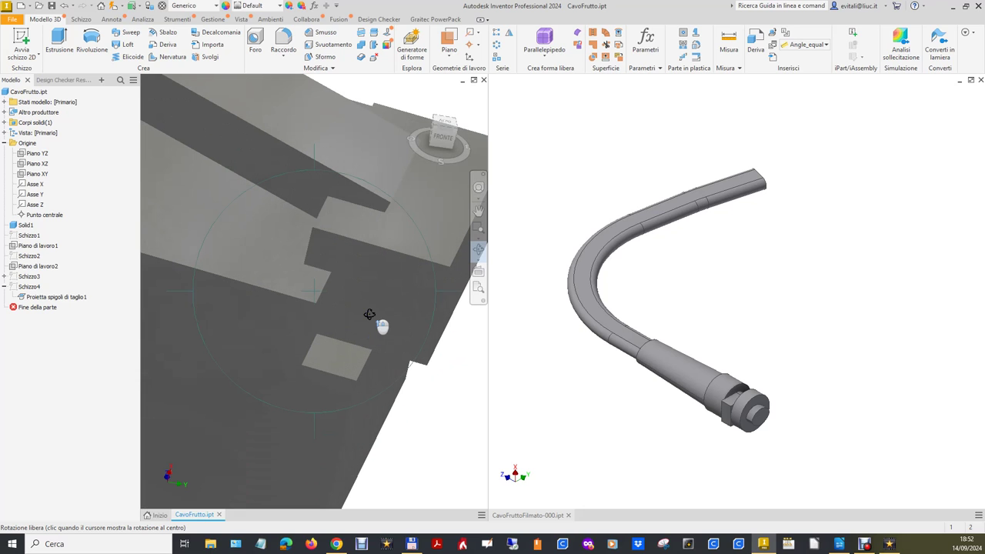
mouse_move(389, 290)
shift+middle_down()
mouse_move(372, 280)
mouse_move(339, 285)
shift+middle_up()
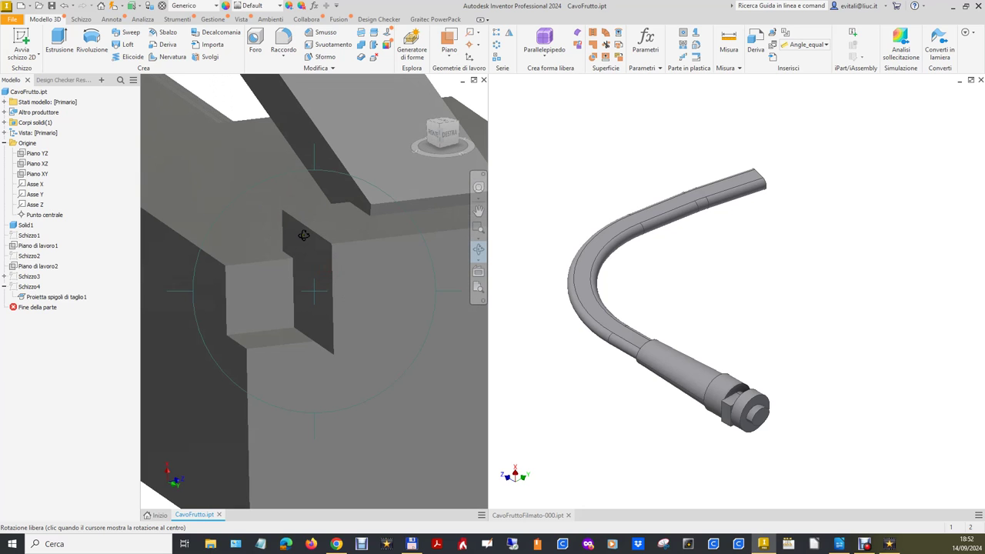
mouse_move(367, 160)
shift+middle_down()
mouse_move(377, 168)
mouse_move(360, 130)
shift+middle_up()
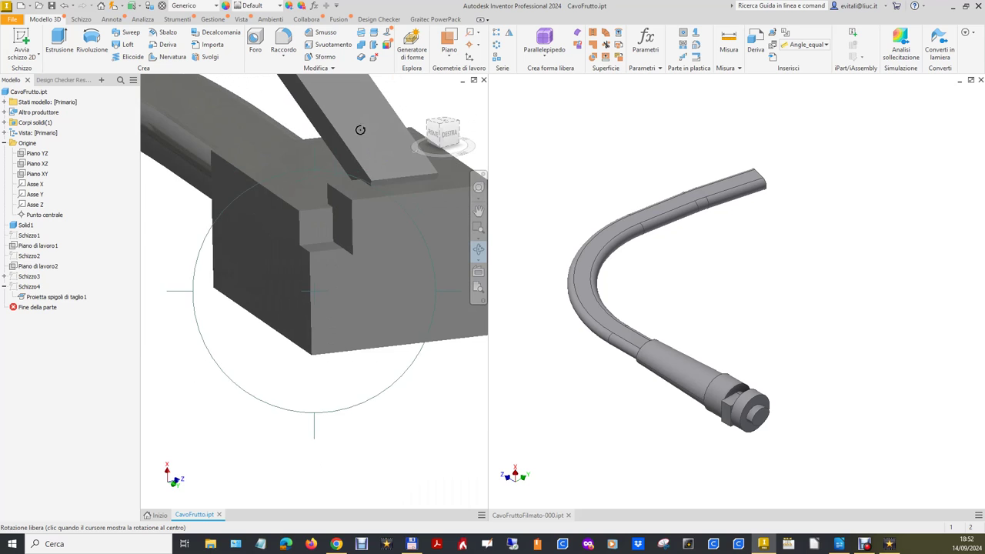
mouse_move(296, 286)
shift+middle_down()
mouse_move(317, 278)
mouse_move(306, 211)
shift+middle_up()
key(Escape)
- Return CavoFrutto to the home view and zoom back in on the connector
click(416, 93)
key(F4)
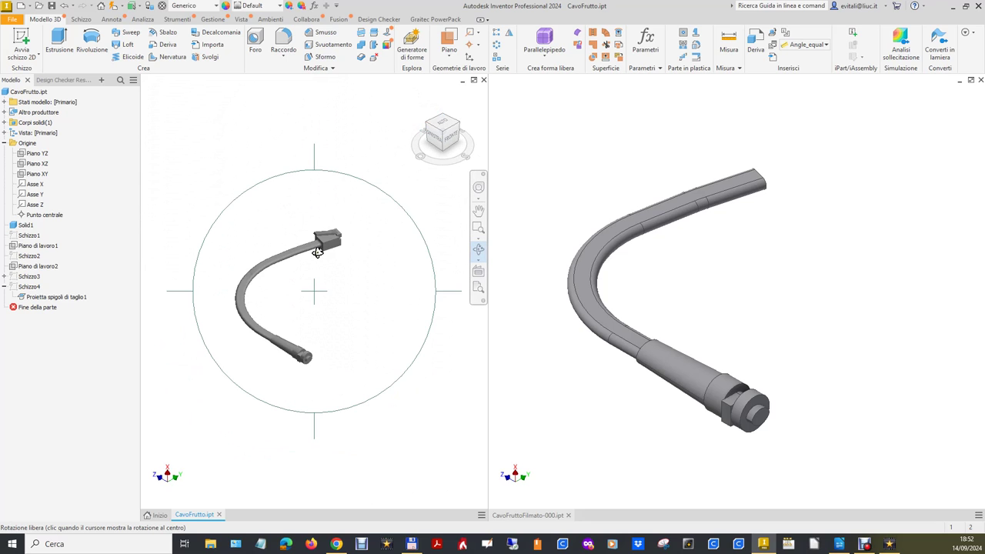
scroll(318, 265, up, 5)
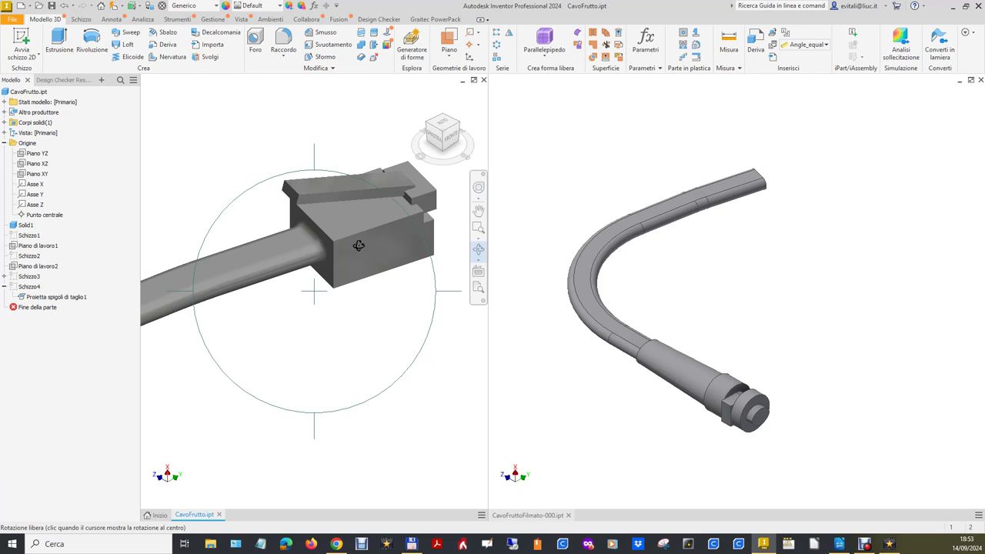
- Frame the CavoFrutto connector block from the Home view and open the Measure tool
click(417, 95)
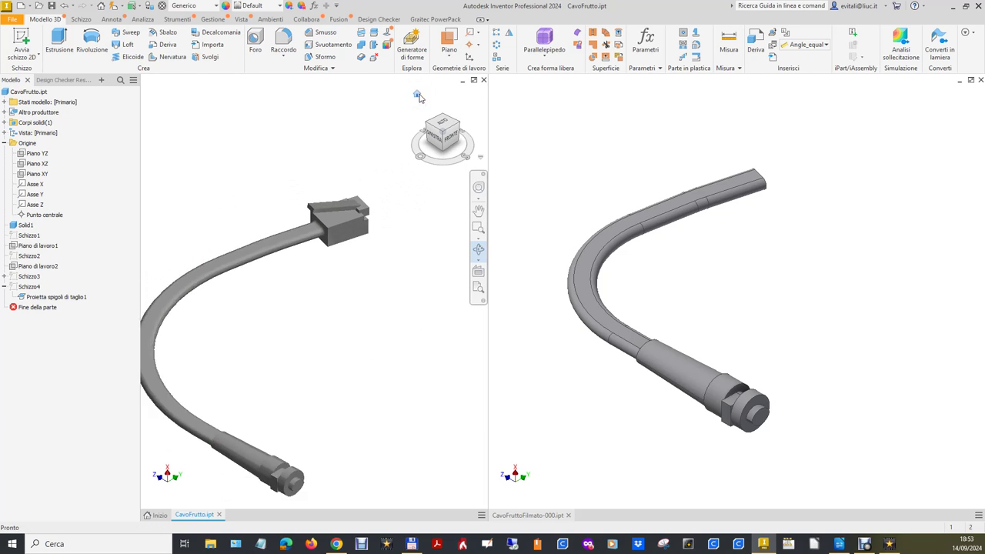
scroll(334, 219, down, 3)
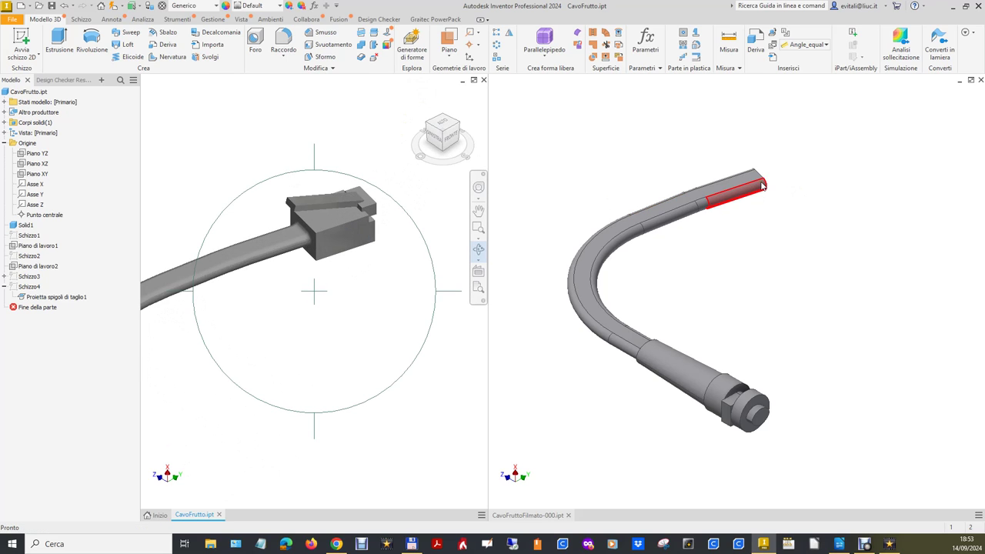
right_click(346, 272)
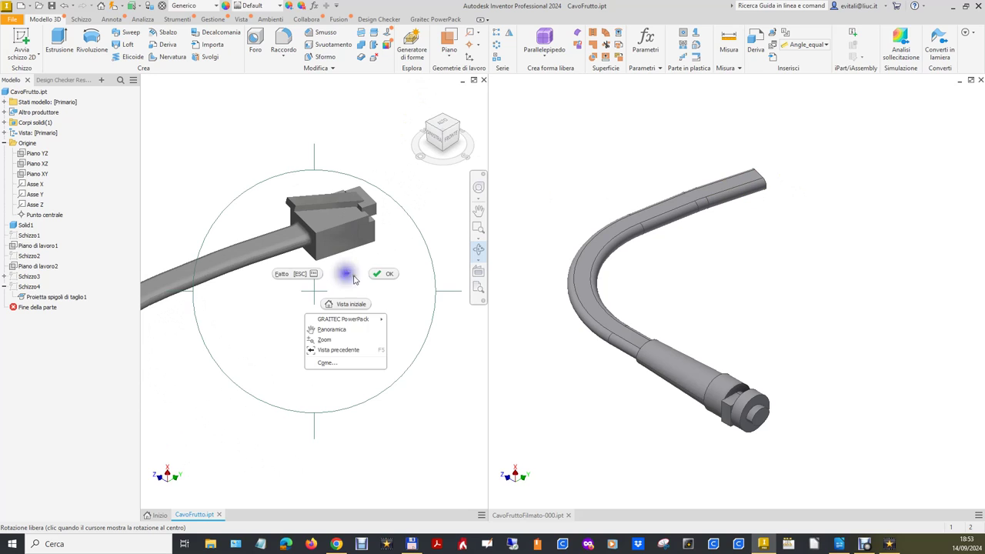
click(374, 275)
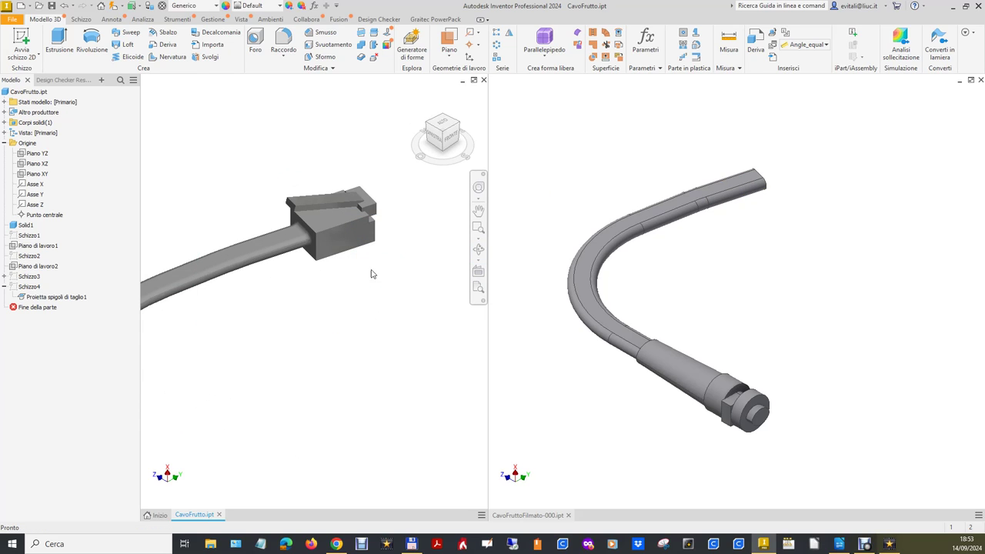
click(728, 42)
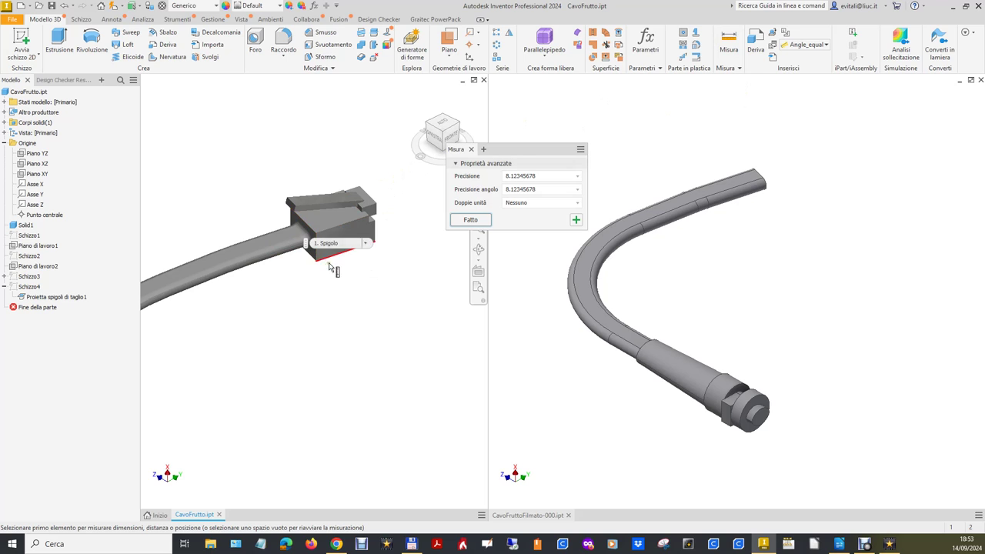
- Measure the connector block edges, reading 0.375 in and 0.25 in
click(443, 135)
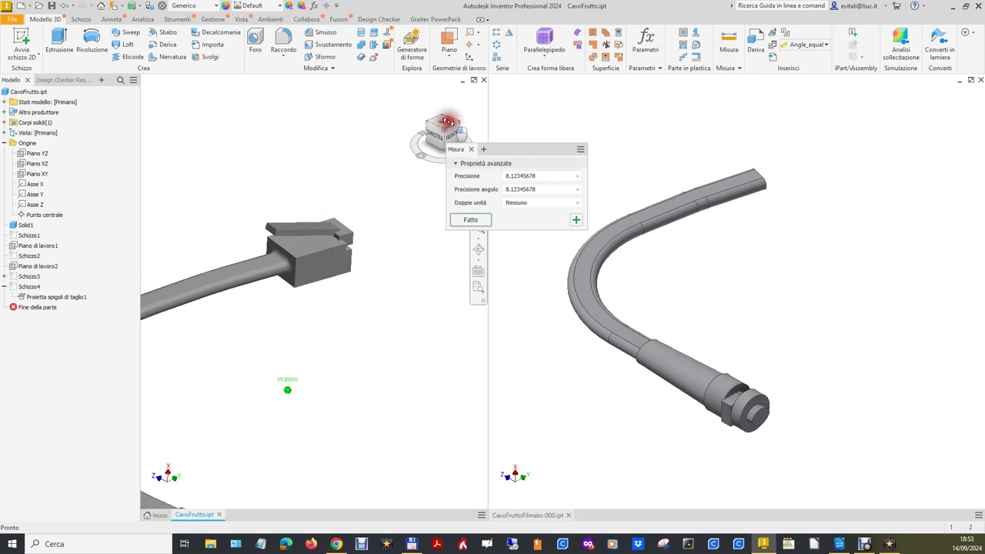
click(291, 257)
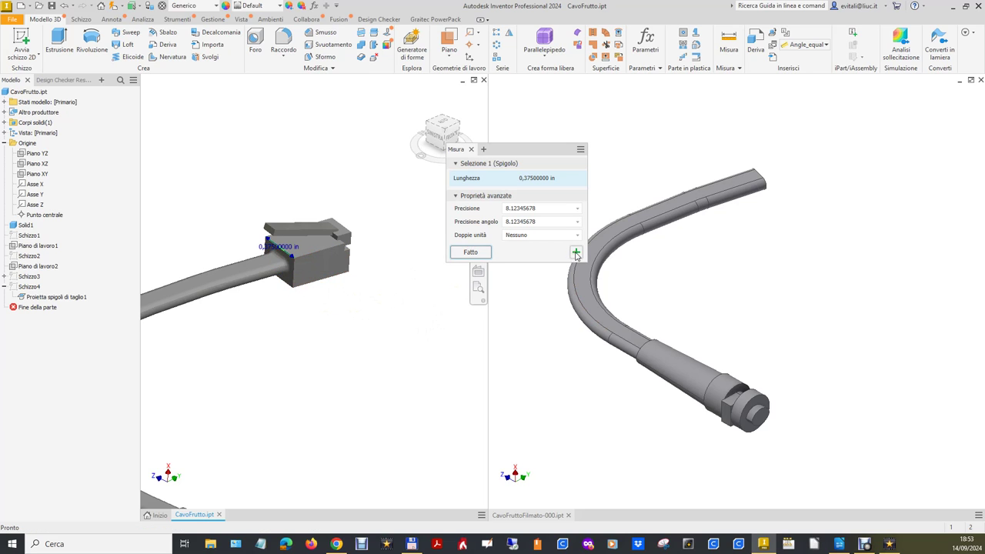
click(575, 253)
click(293, 271)
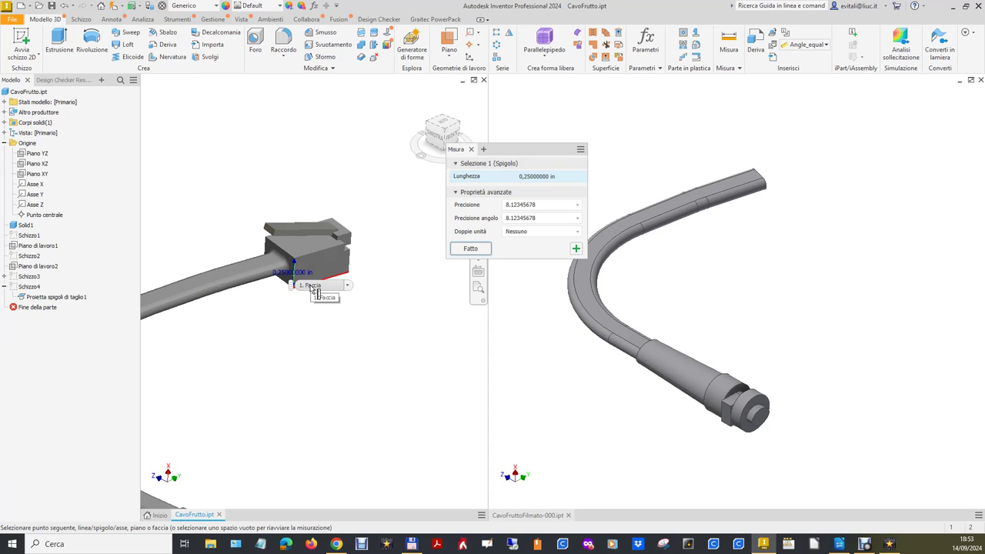
- Make CavoFruttoFilmato-000 active and rotate its view to show the cable's flat end
click(874, 137)
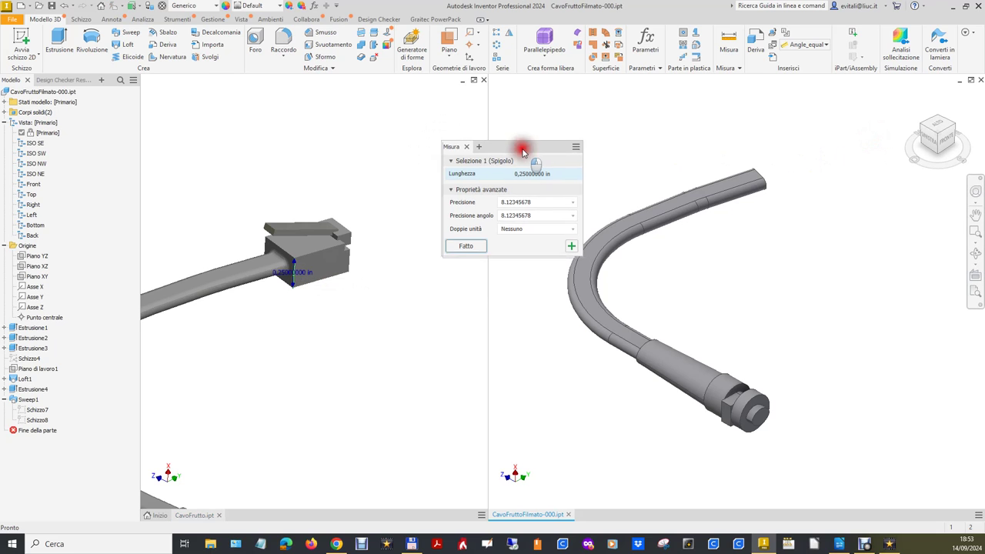
drag(525, 154, 487, 129)
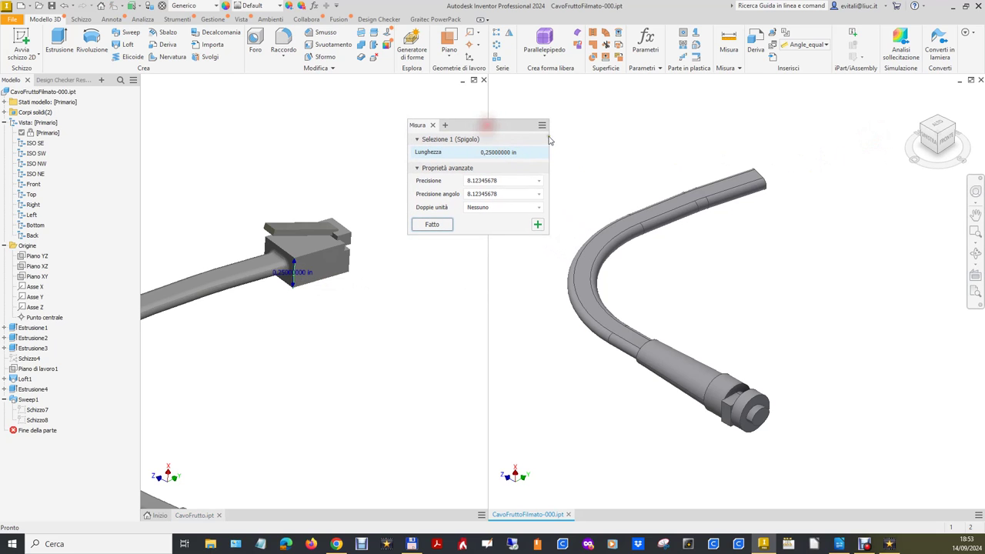
click(957, 132)
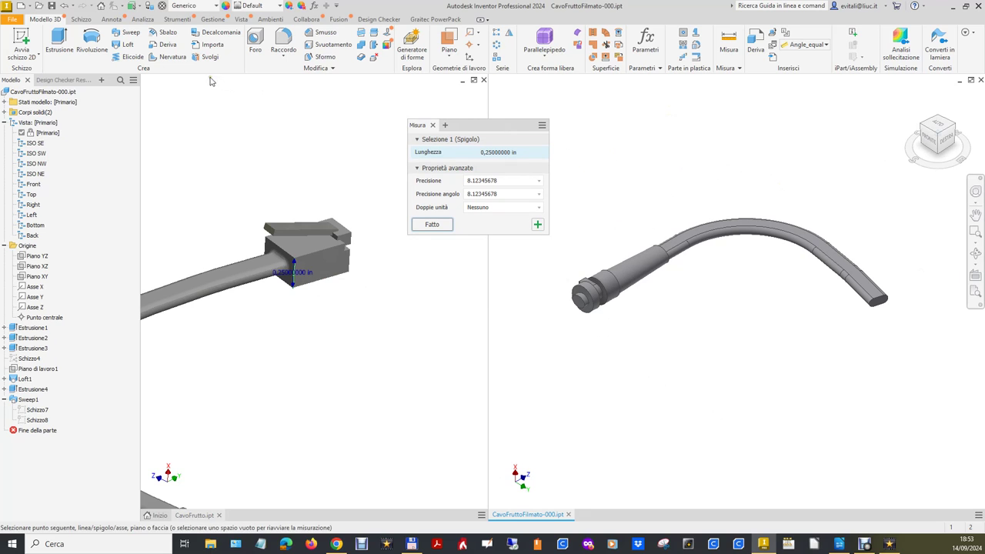
click(37, 42)
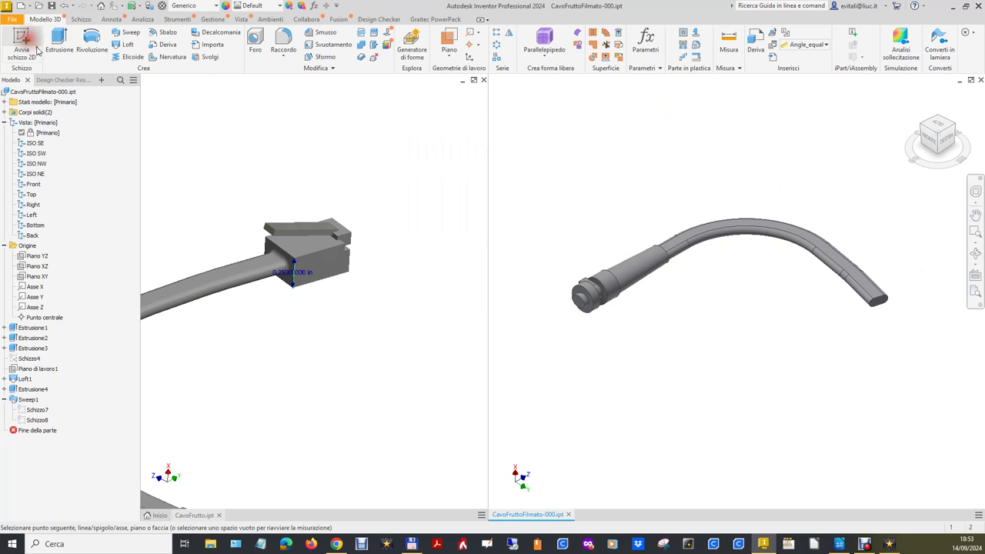
- Start a sketch on the cable's end face and draw a two-point rectangle
click(882, 304)
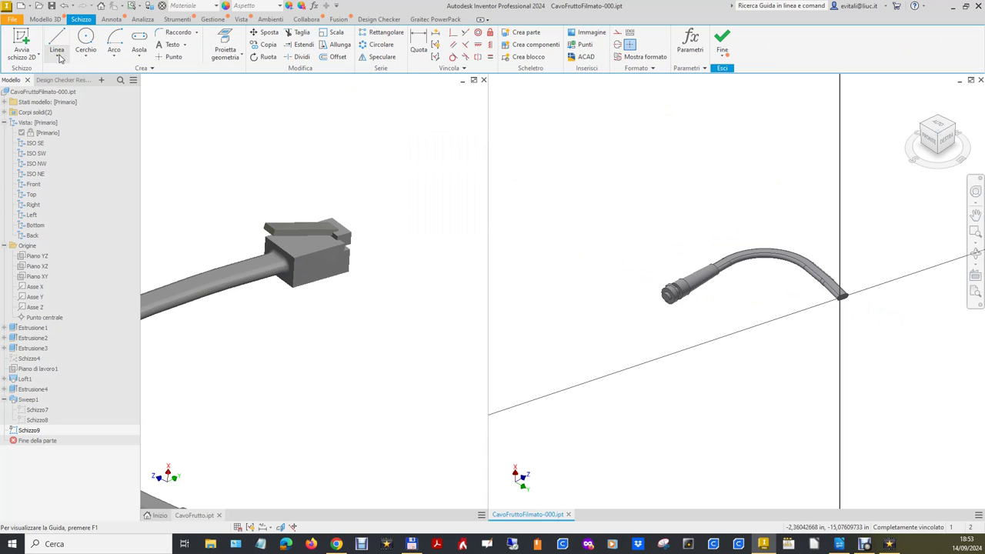
click(138, 55)
click(160, 73)
click(830, 295)
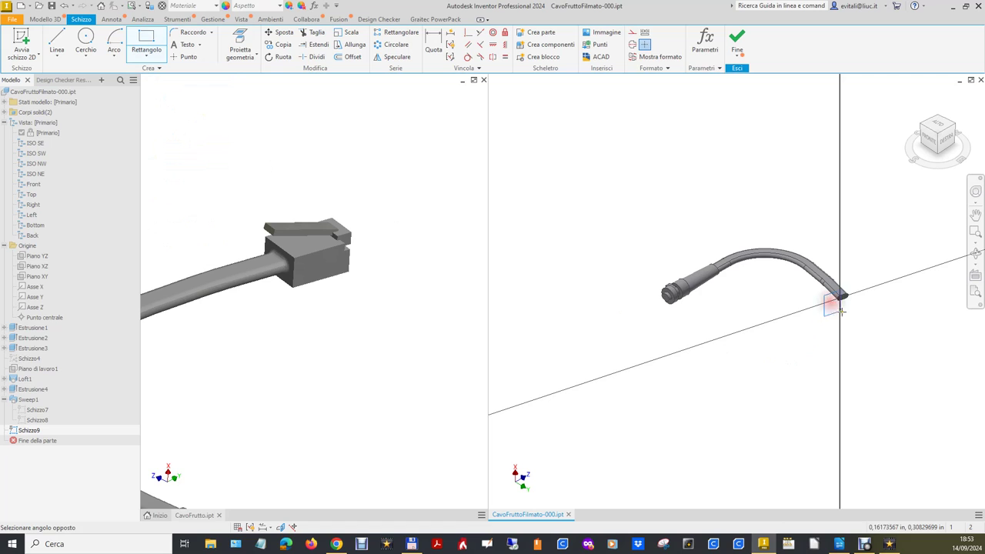
click(855, 315)
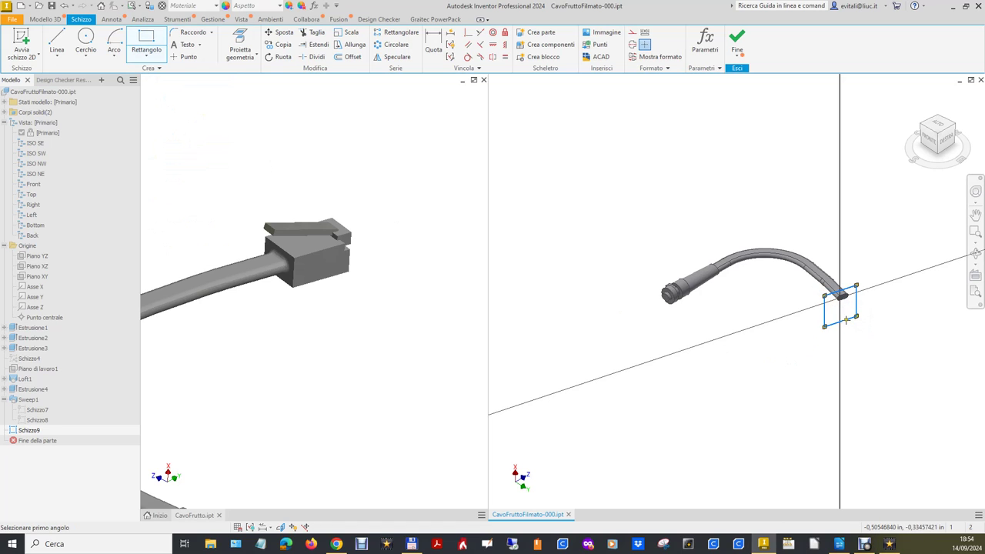
right_click(790, 380)
click(820, 385)
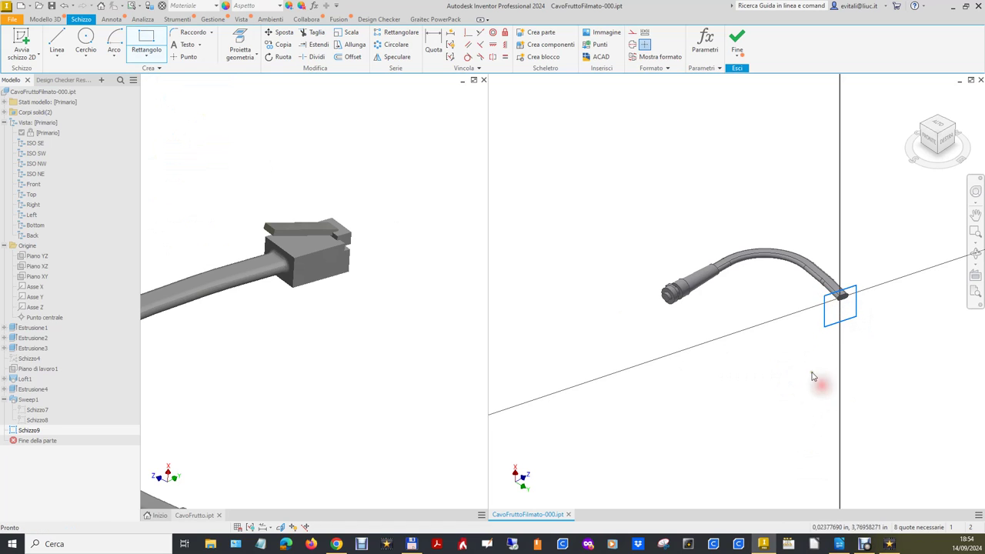
- Apply a geometric constraint to the rectangle's right edge
click(492, 46)
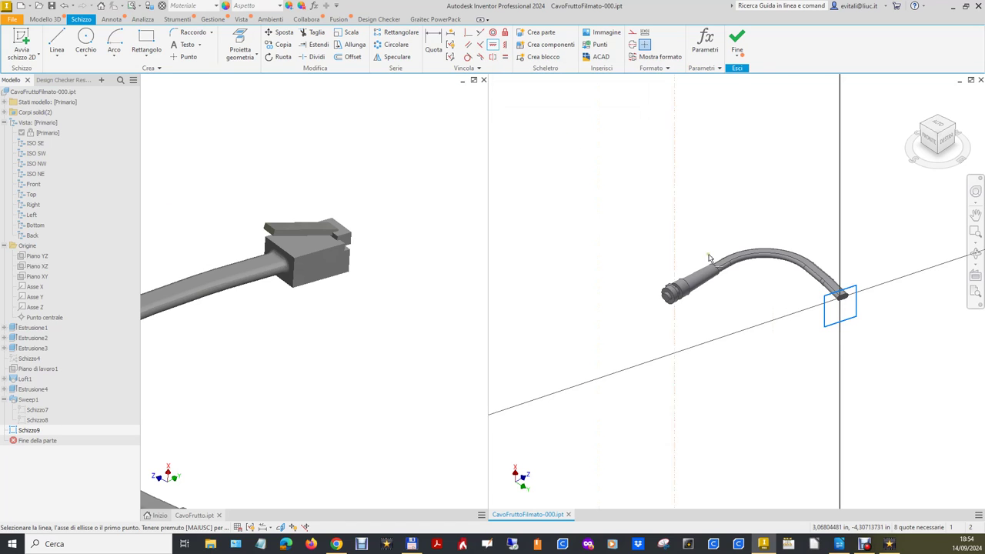
click(855, 300)
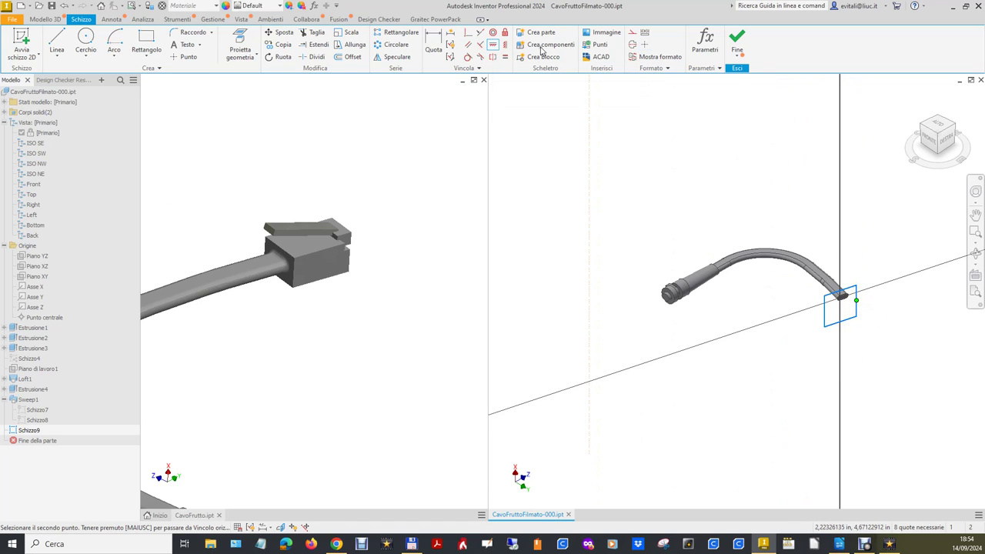
click(65, 7)
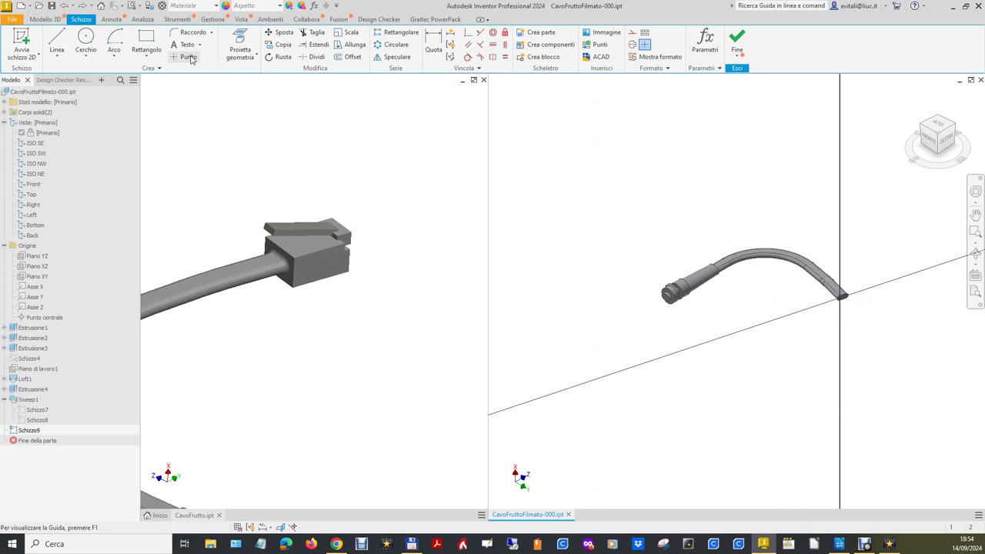
click(84, 6)
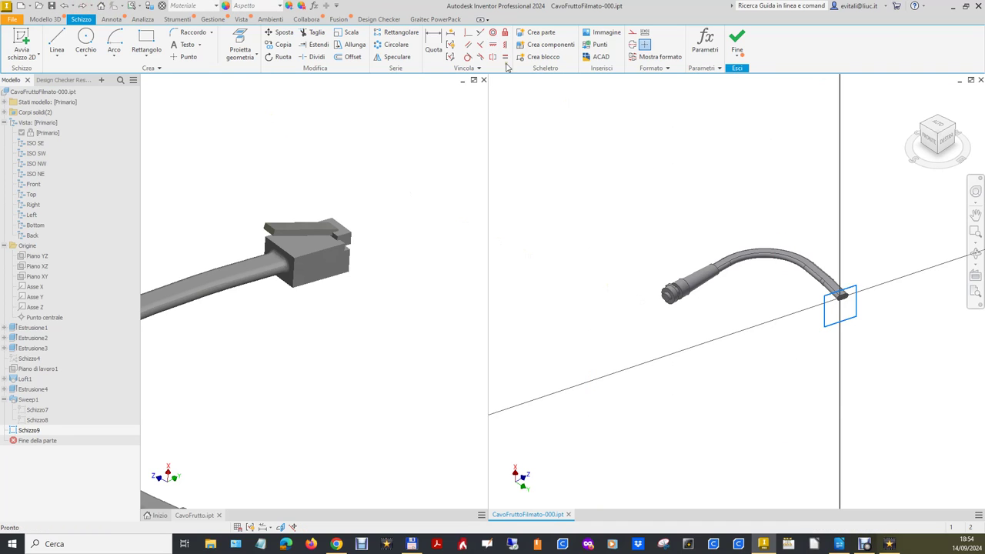
click(492, 44)
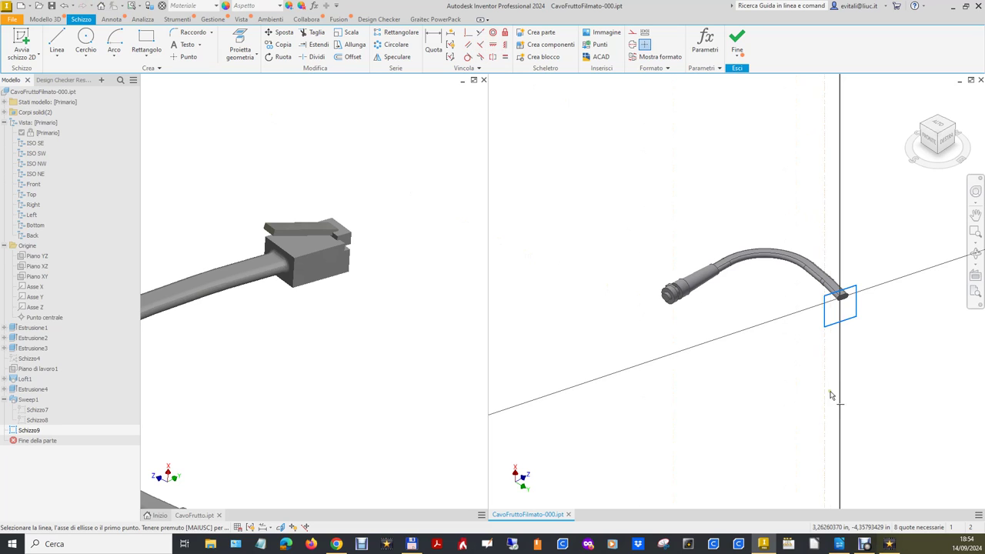
click(857, 309)
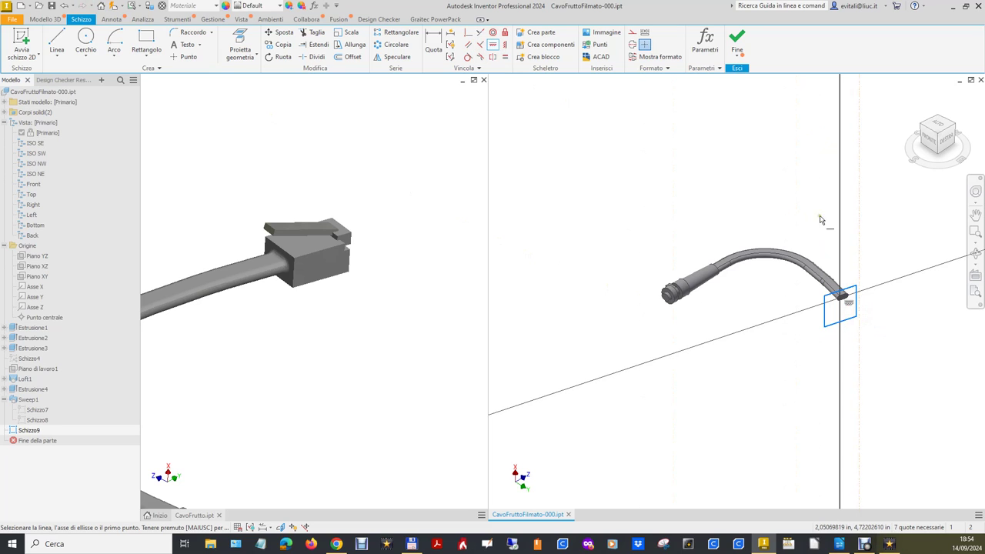
- Constrain the rectangle's top and left edges against its other lines
click(478, 45)
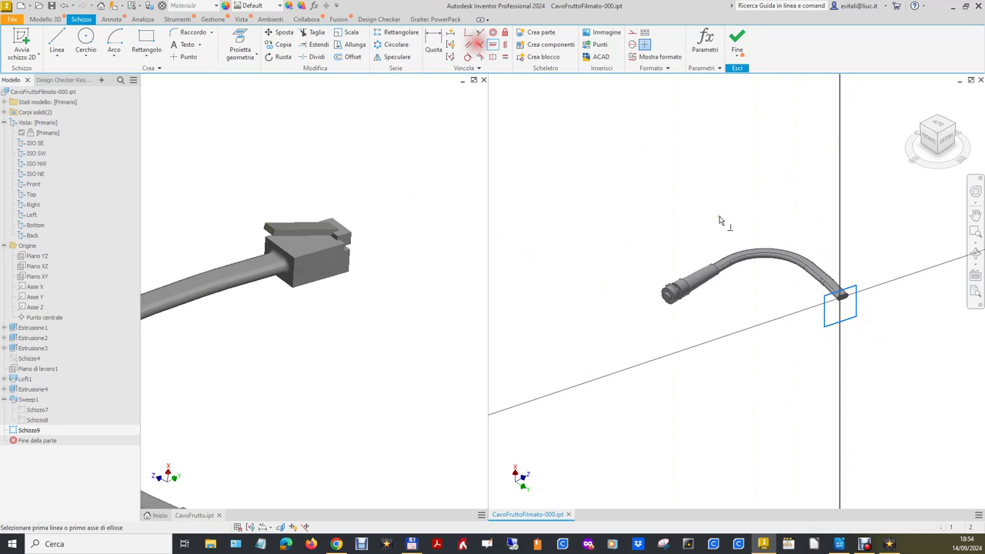
click(851, 291)
click(853, 293)
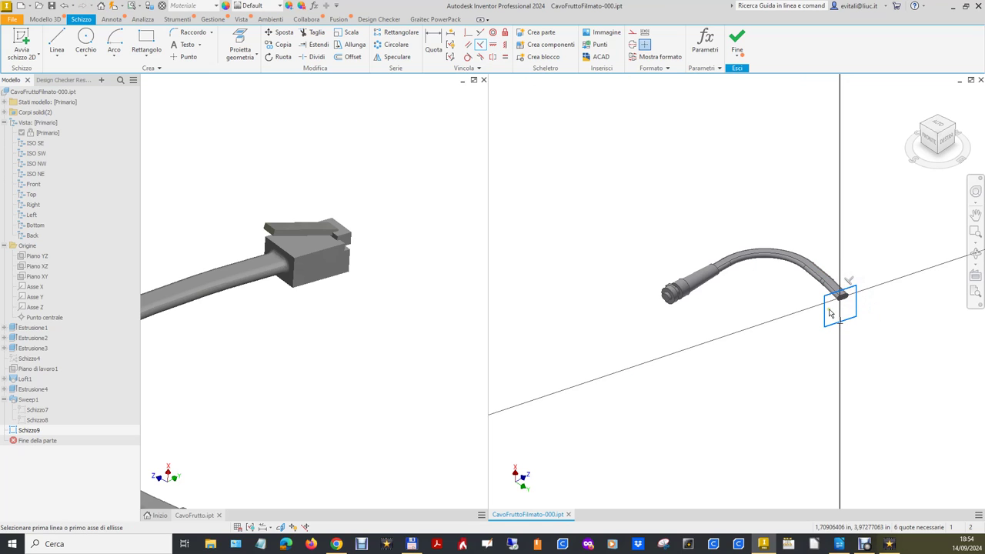
click(827, 312)
click(843, 286)
click(849, 318)
right_click(873, 308)
click(906, 314)
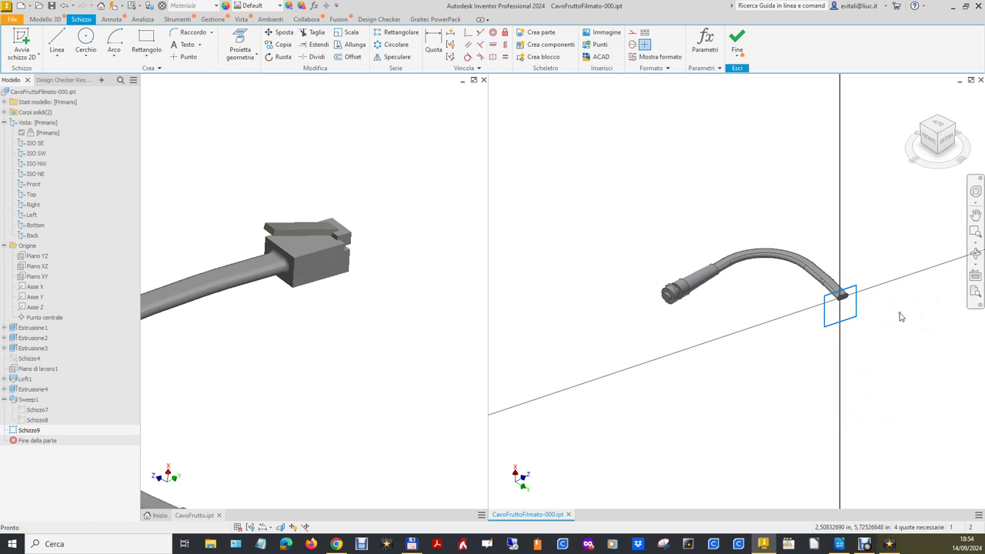
- Place a height dimension on the rectangle's right edge
click(434, 43)
click(857, 306)
click(887, 293)
text(.25)
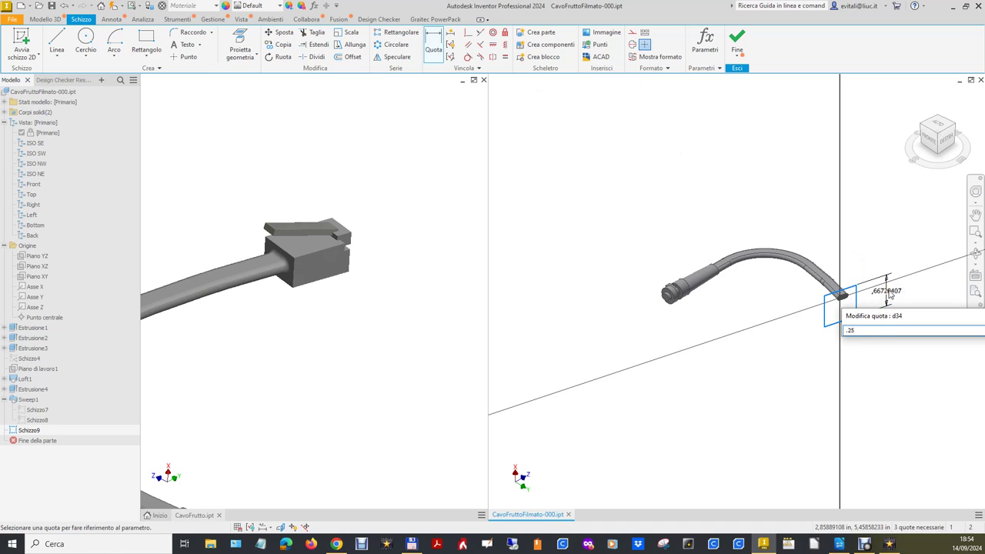
- Dimension the rectangle 0.25 in high and 0.375 in wide, then move it onto the cable end
key(Return)
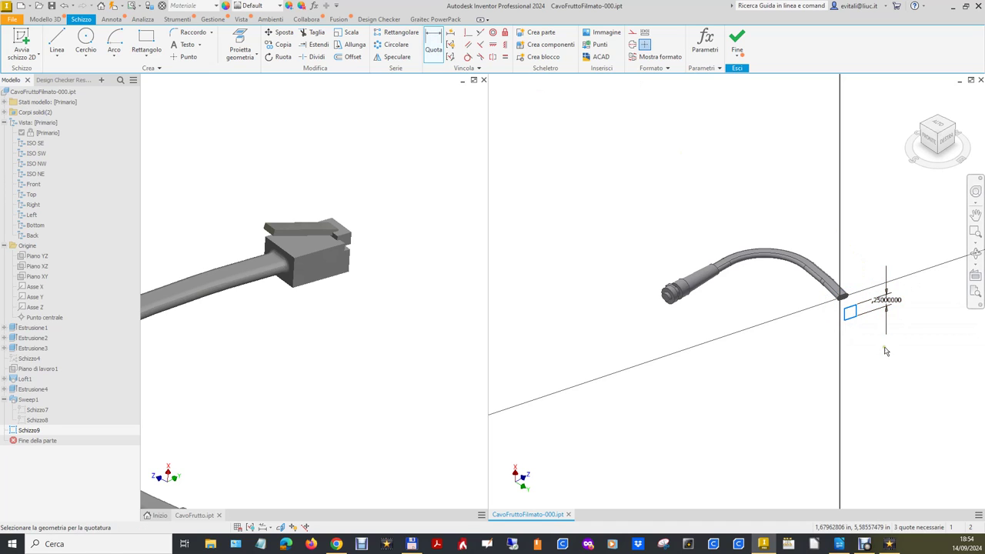
scroll(881, 342, up, 2)
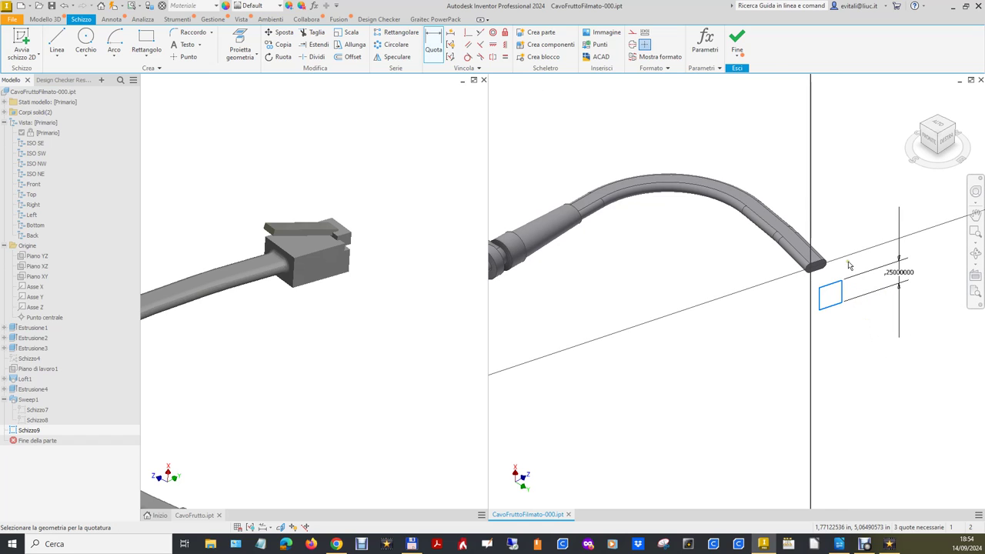
click(441, 52)
click(832, 307)
click(841, 332)
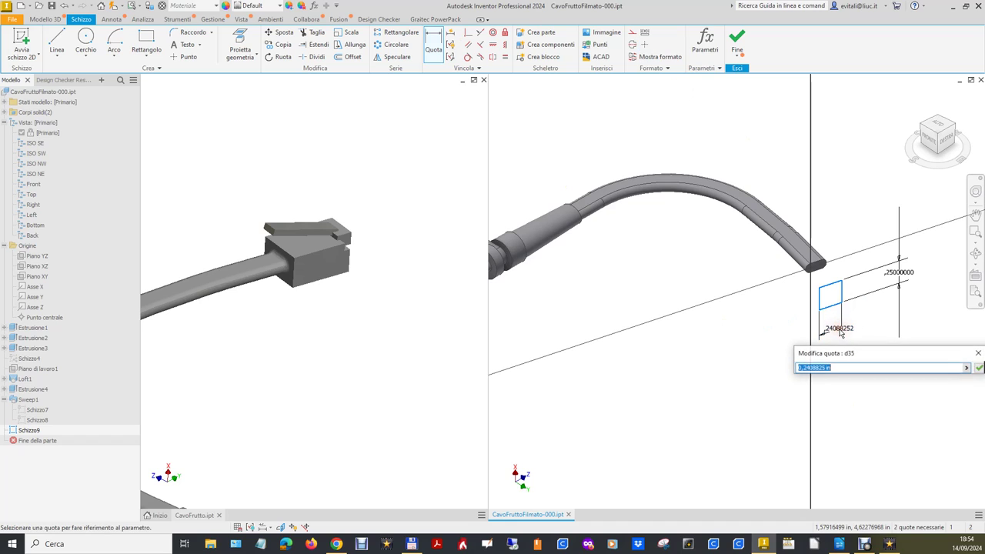
text(.35)
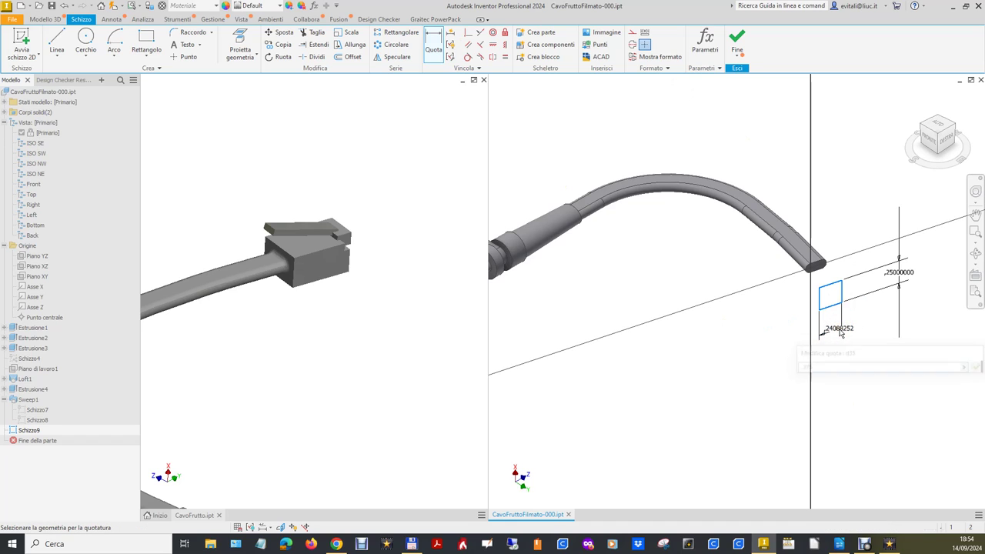
key(Return)
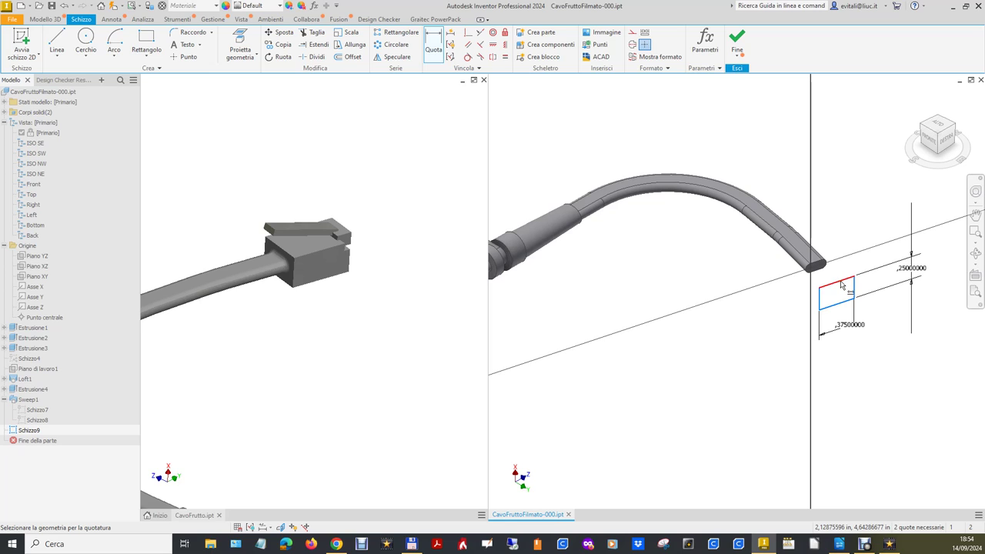
mouse_move(843, 284)
mouse_down()
mouse_move(823, 267)
mouse_move(795, 277)
mouse_up()
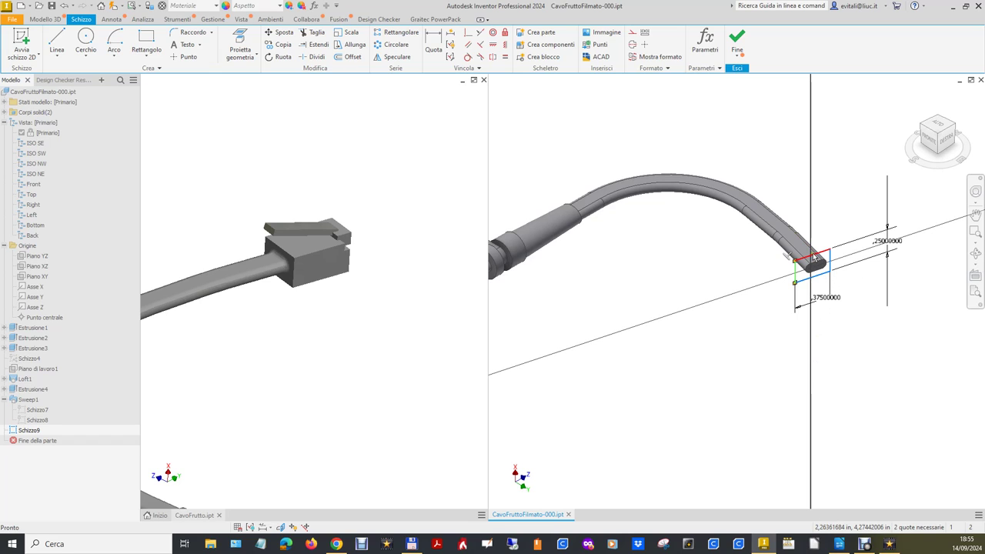
- Align the rectangle with the cable-end points using Horizontal/Vertical constraints and finish Schizzo9
click(492, 44)
click(810, 271)
key(Escape)
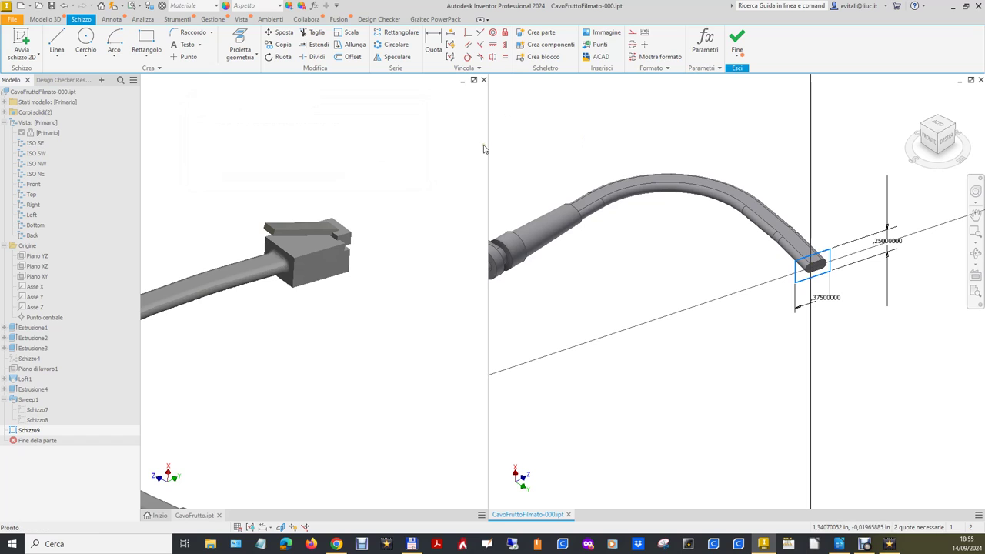
click(497, 46)
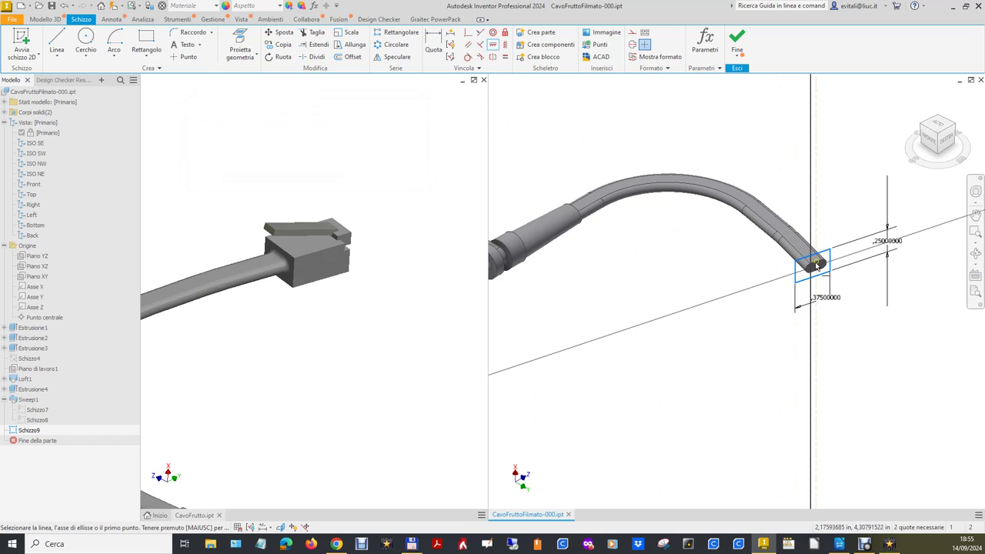
click(815, 264)
click(814, 279)
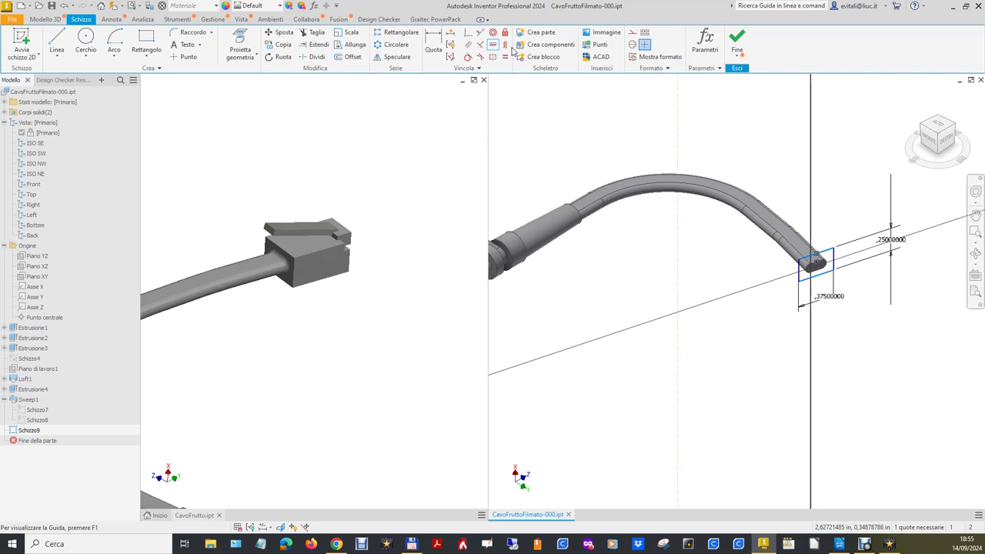
click(799, 272)
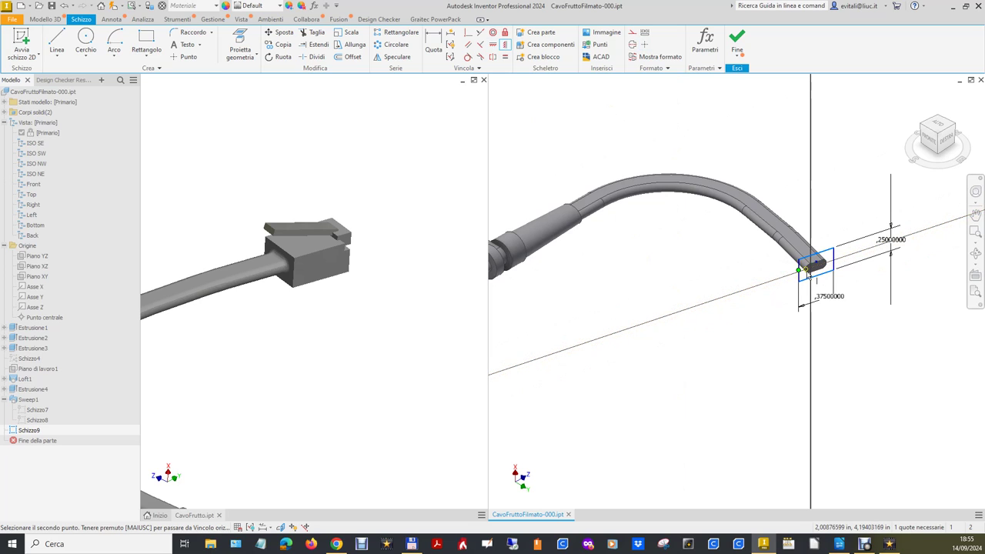
click(807, 273)
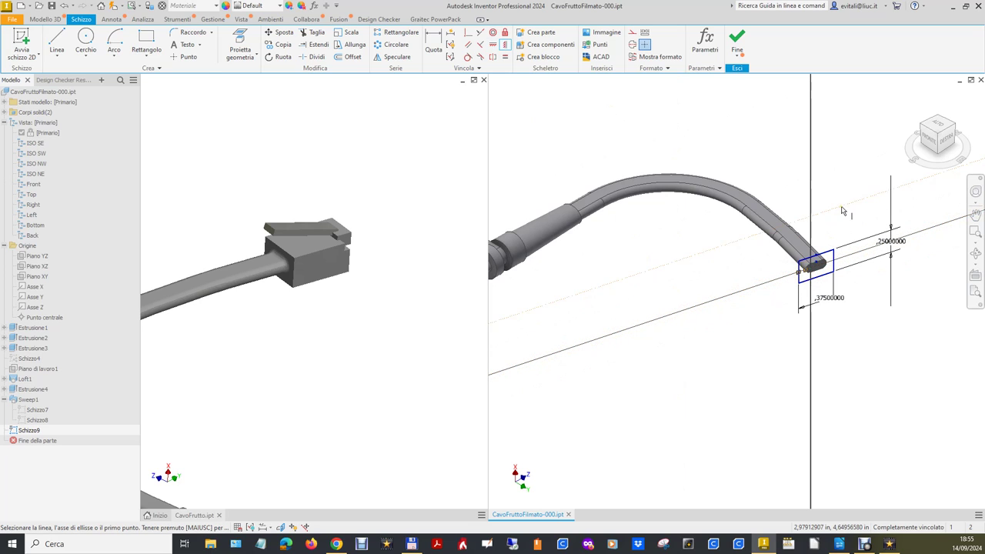
click(733, 44)
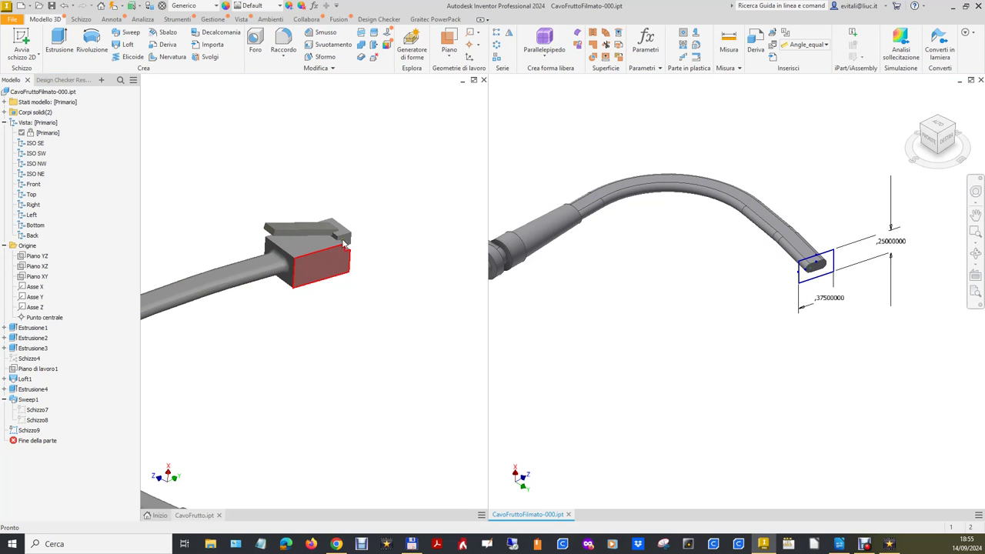
click(393, 186)
drag(440, 143, 457, 135)
click(460, 135)
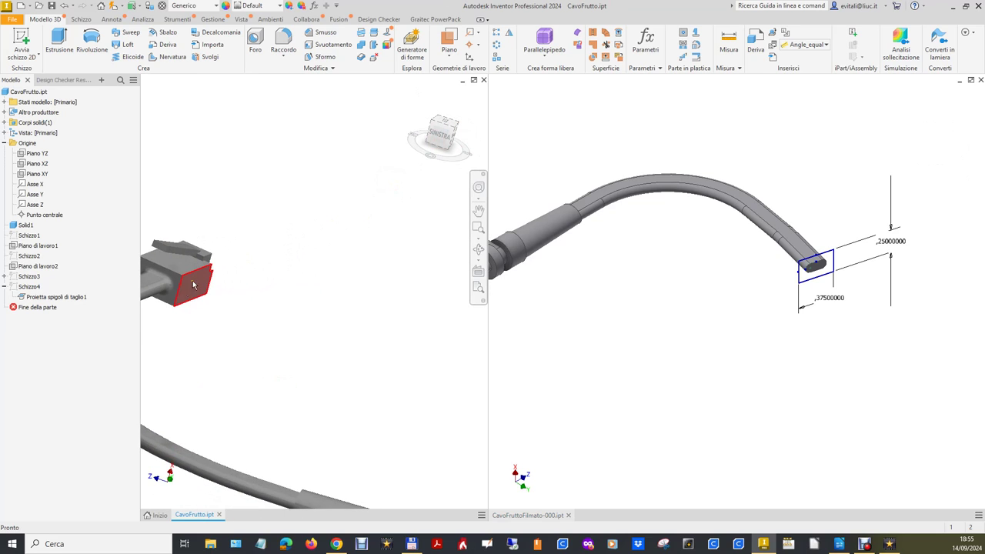
scroll(176, 290, up, 3)
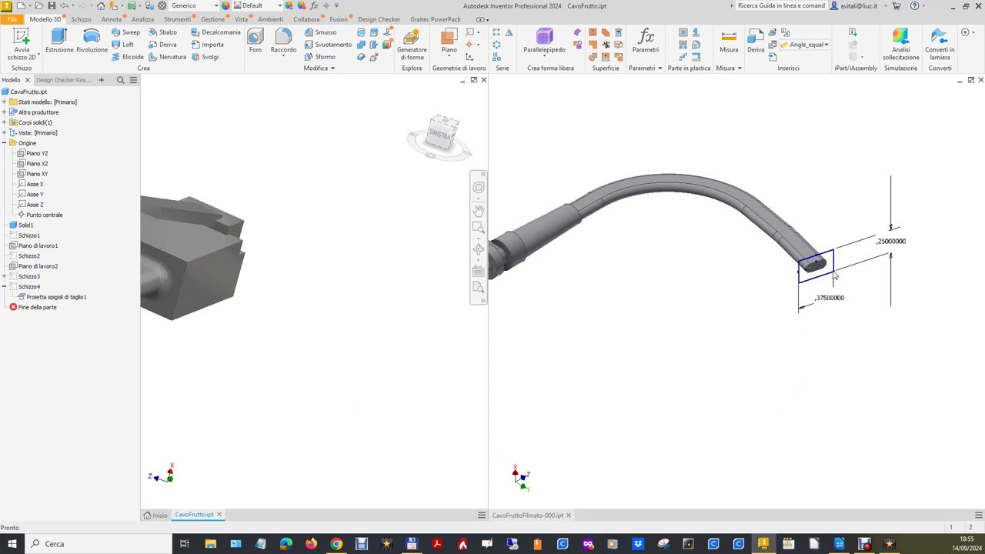
click(407, 95)
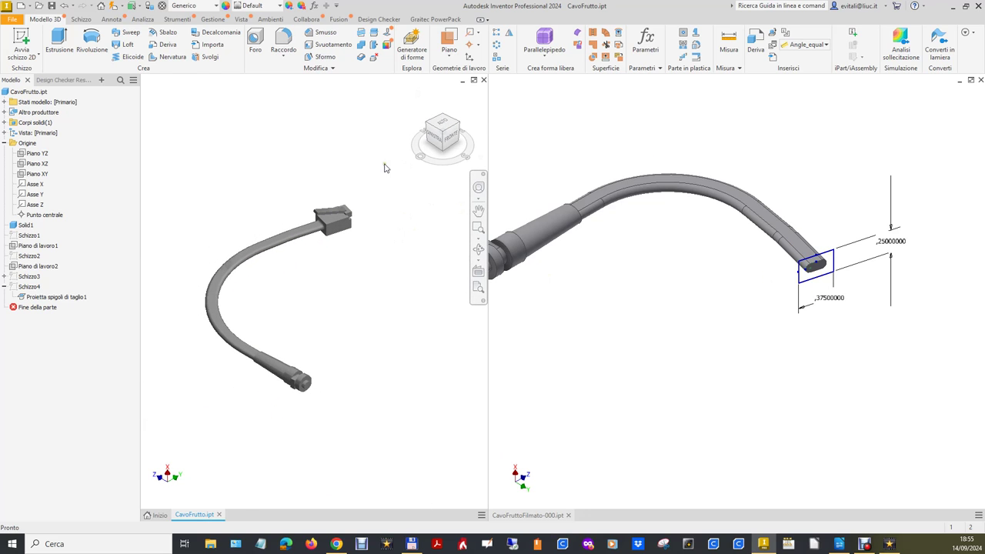
click(728, 42)
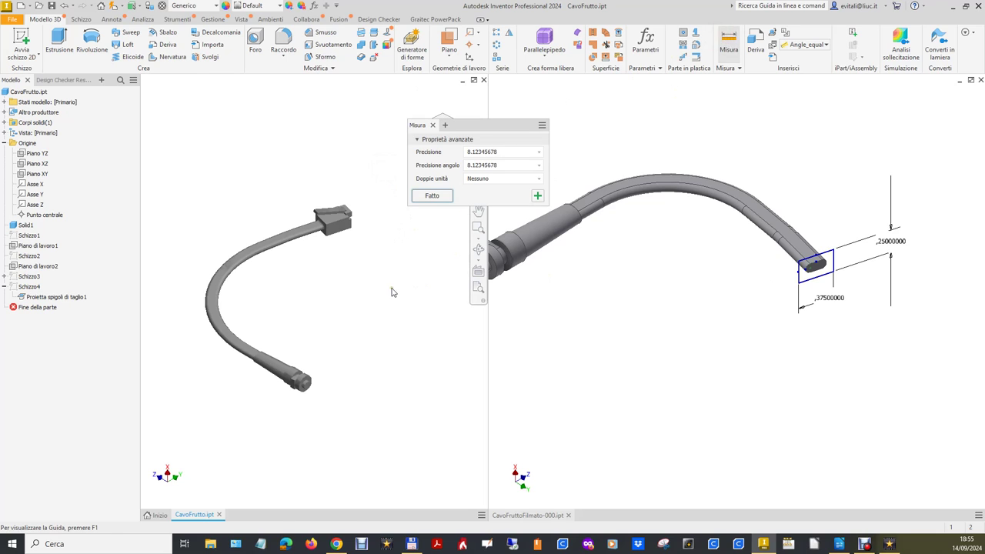
click(344, 235)
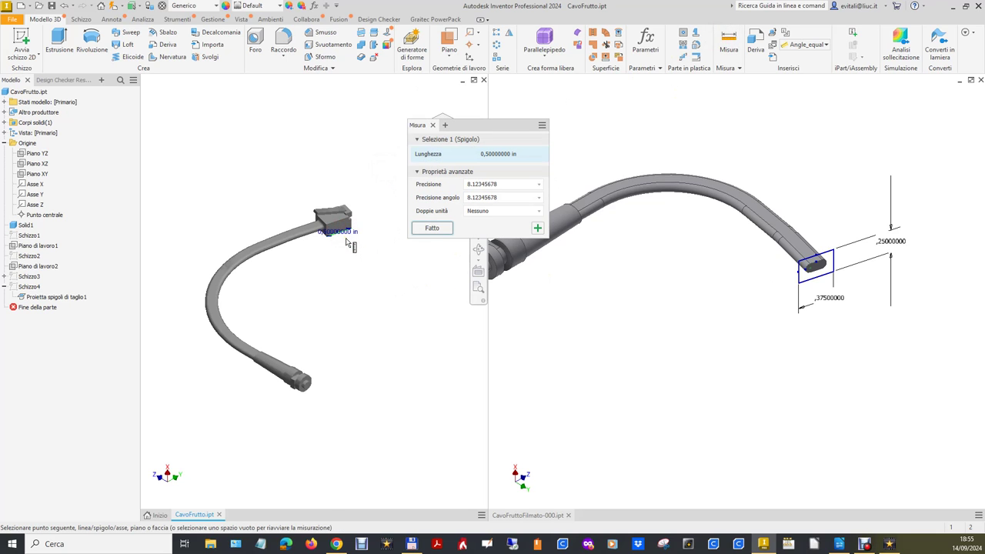
click(862, 256)
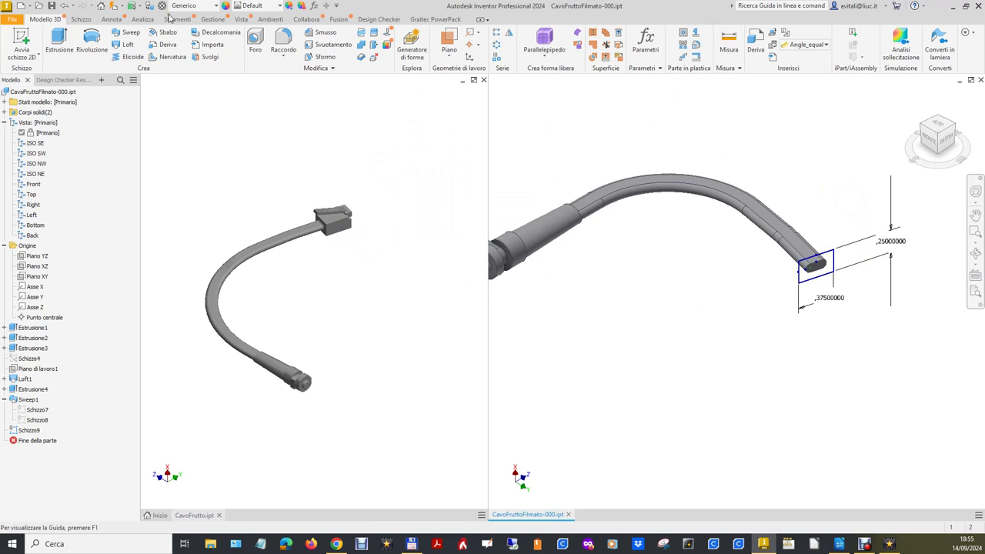
- Extrude the Schizzo9 rectangle 0.5 in as a new solid body named SolRJ45
click(62, 51)
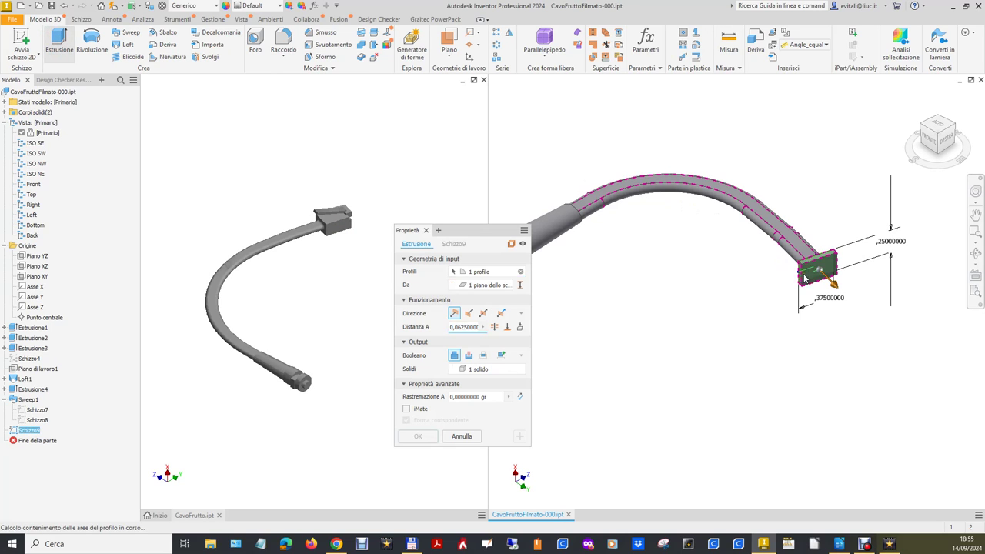
double_click(472, 325)
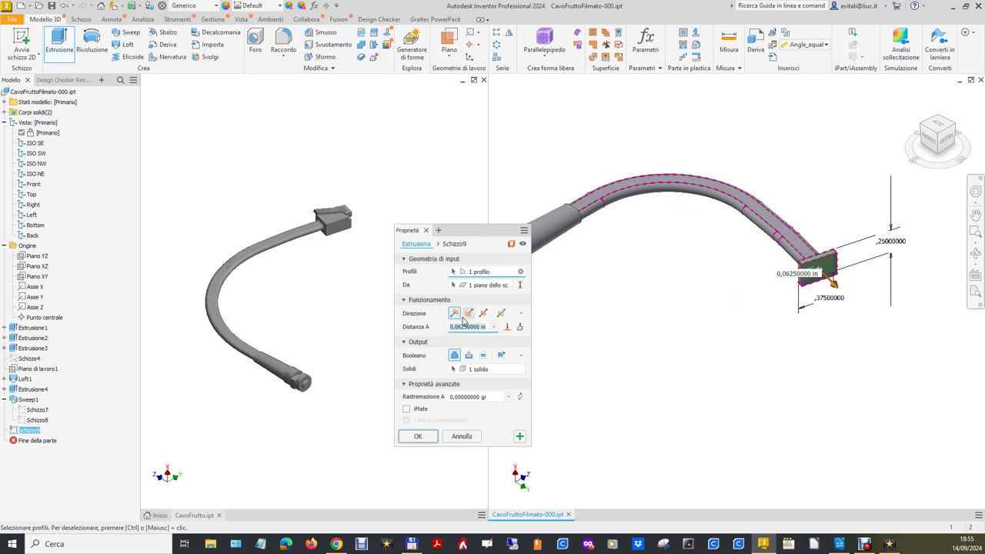
text(.5)
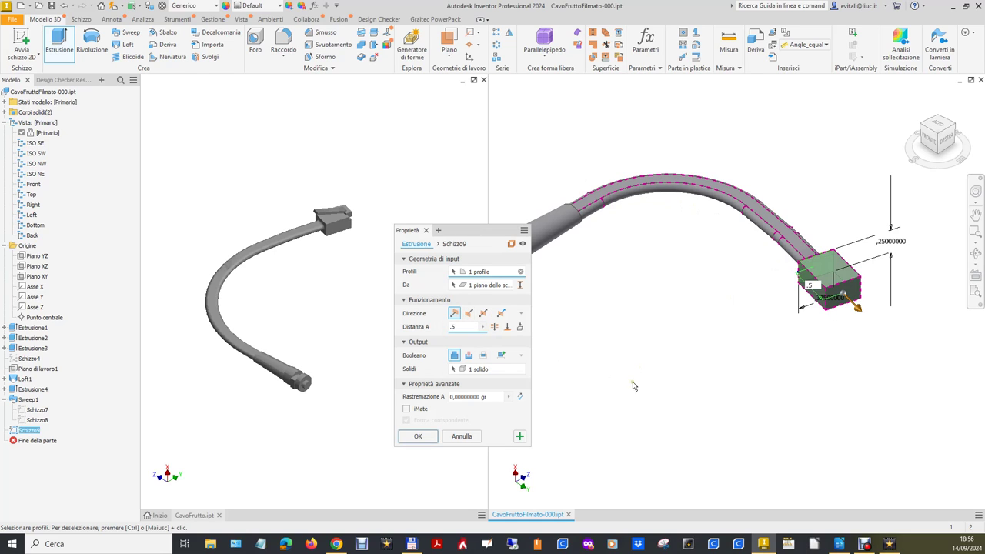
click(501, 355)
click(476, 371)
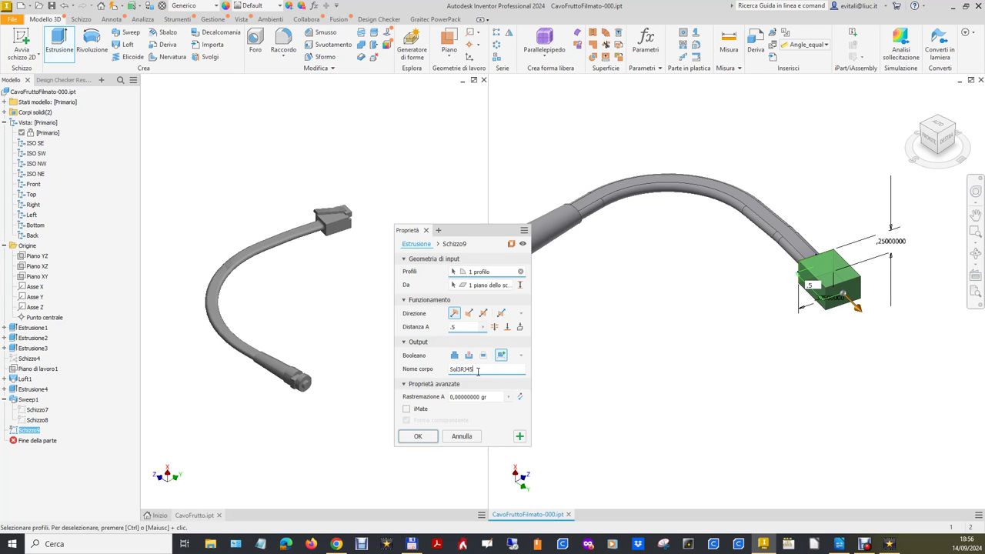
click(418, 437)
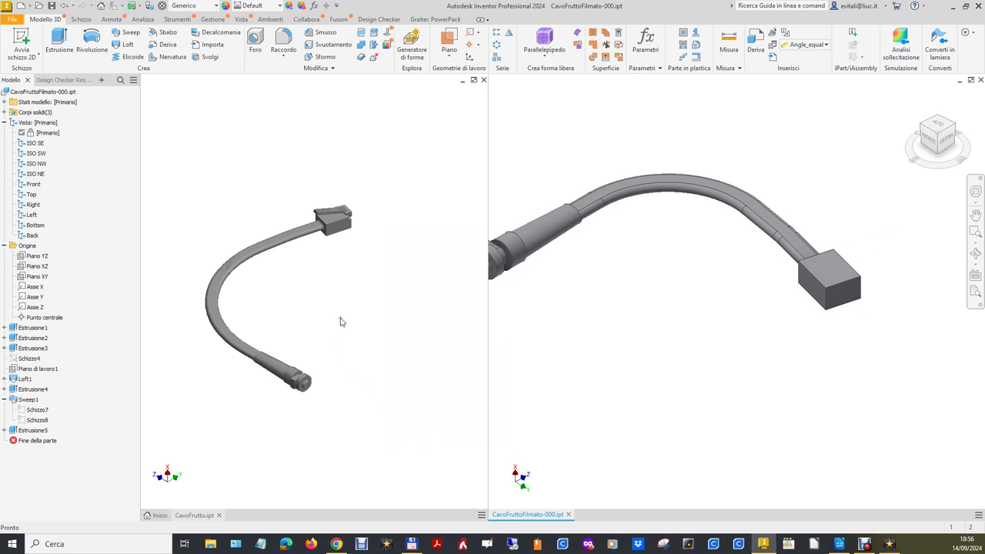
scroll(347, 238, up, 3)
- In CavoFrutto, measure the distance between two connector vertices
scroll(357, 221, up, 2)
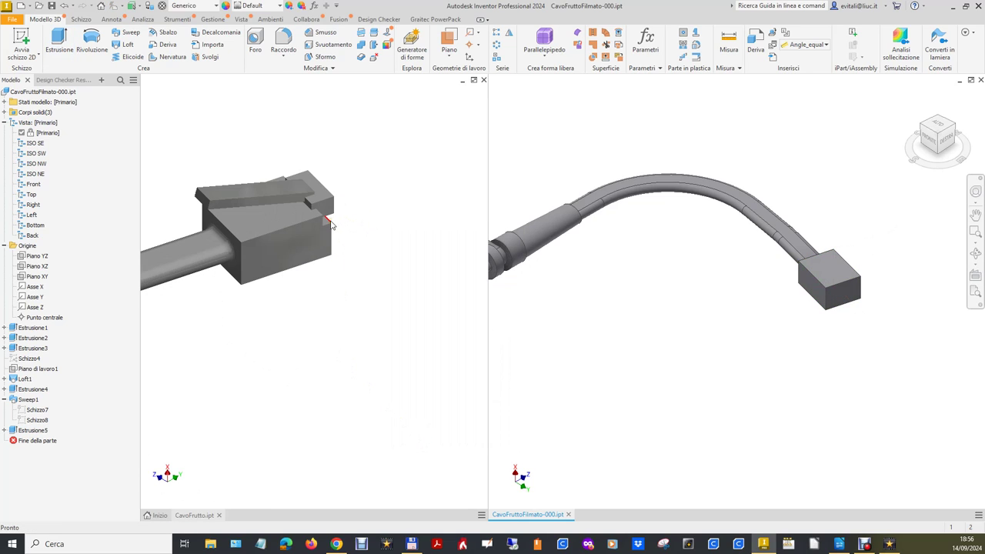
click(370, 211)
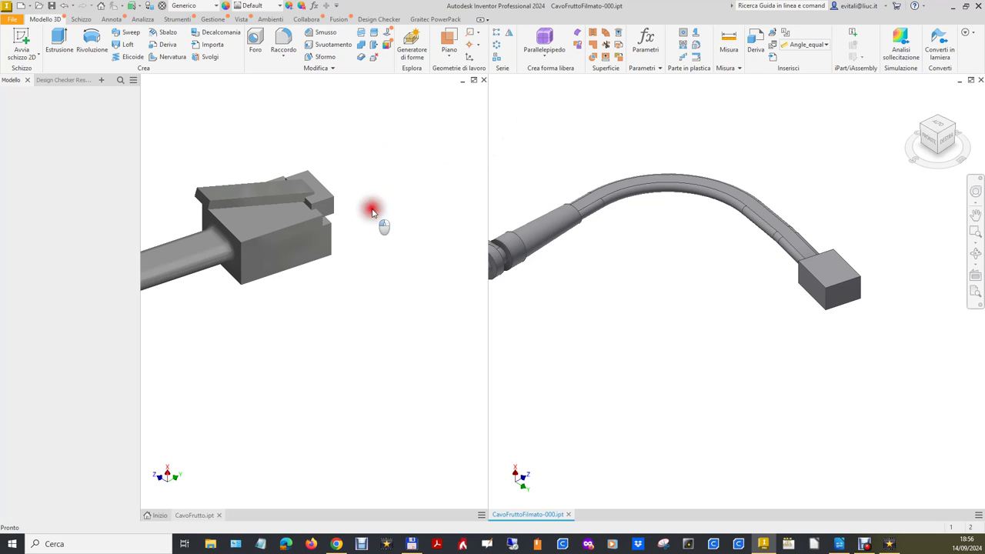
scroll(372, 237, up, 2)
click(726, 46)
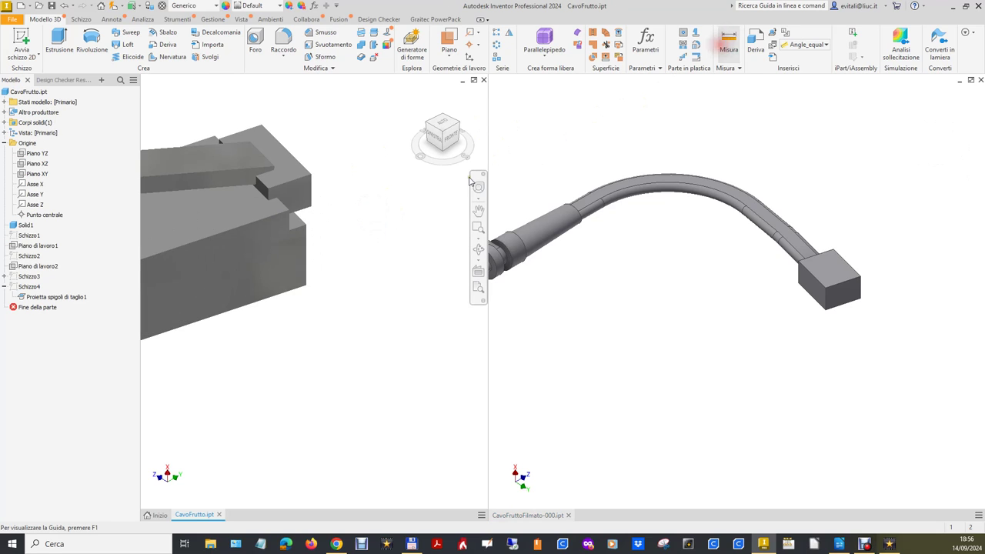
click(306, 228)
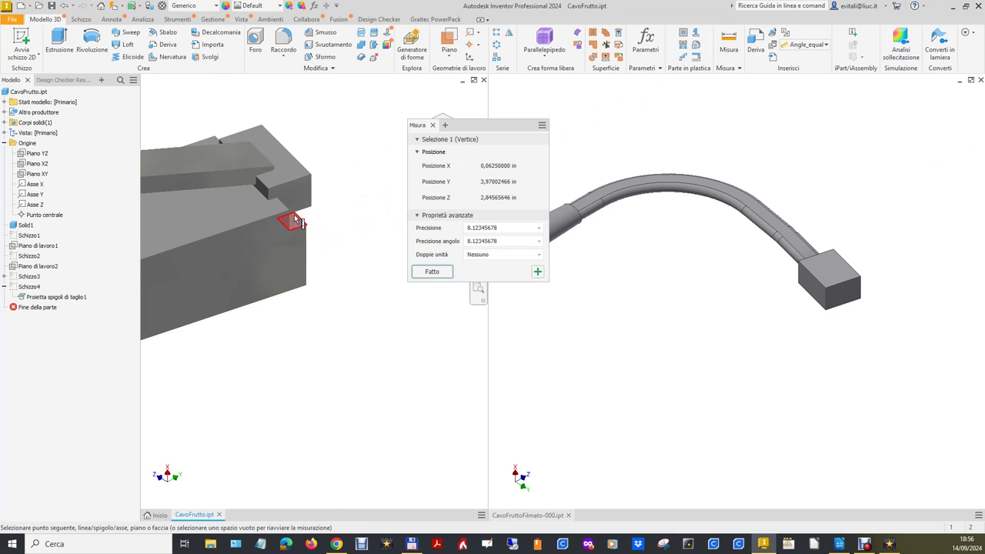
click(290, 214)
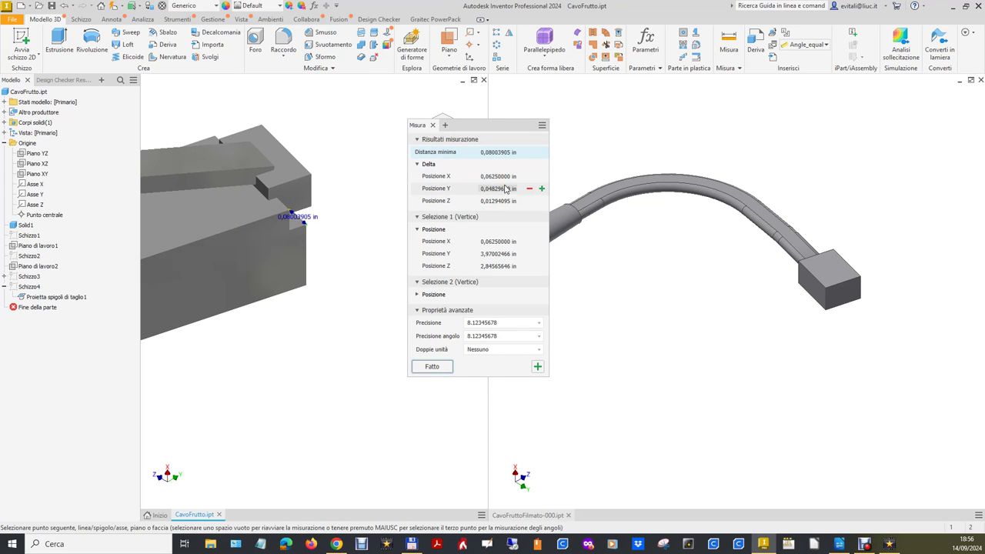
click(333, 259)
key(Escape)
- Measure the connector's step edges, the last reading 0.0625 in
click(723, 51)
click(302, 229)
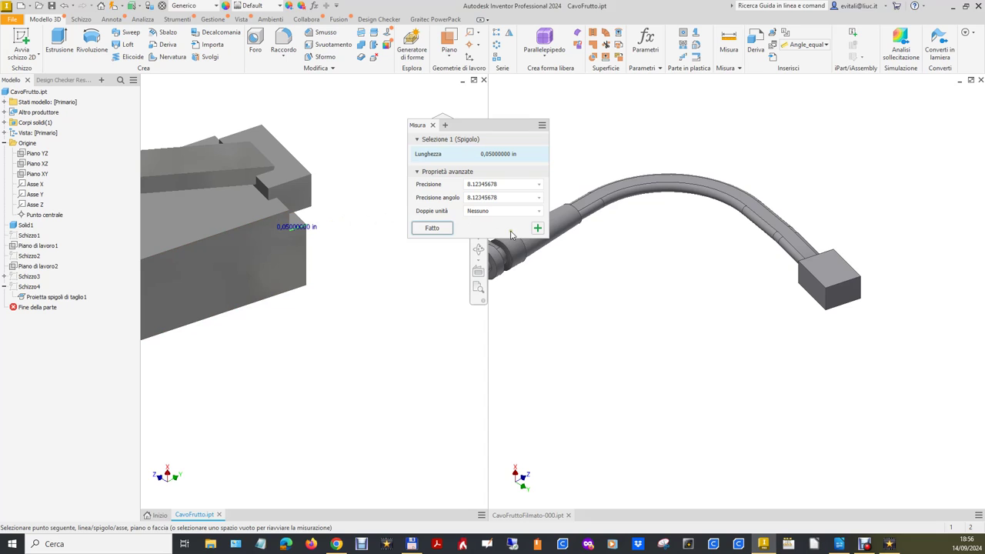
click(342, 239)
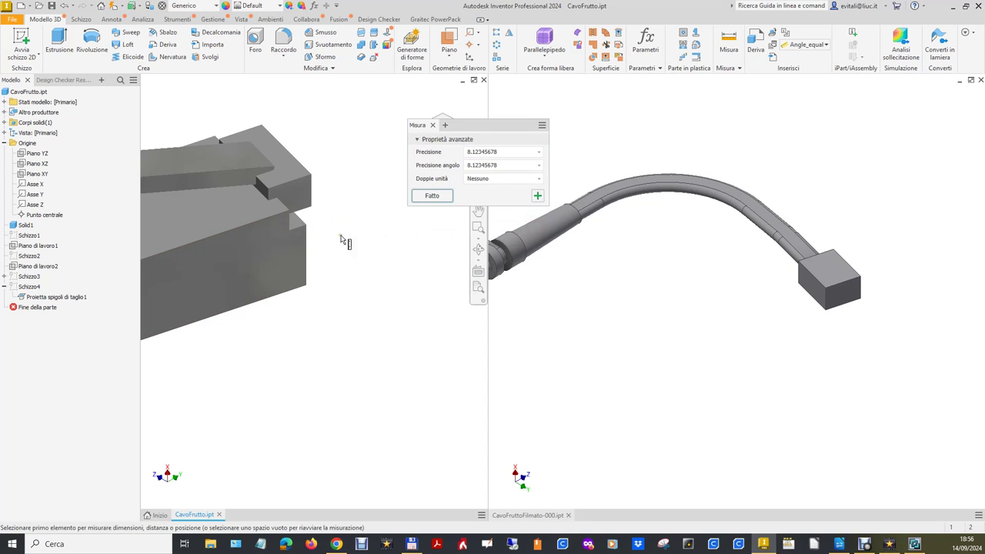
click(290, 222)
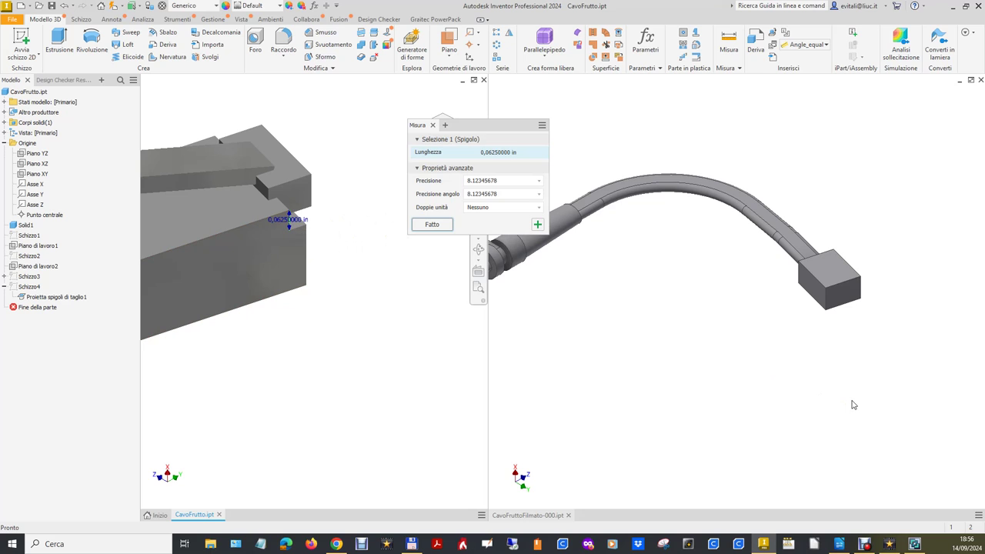
- Start a new 2D sketch on the box face in CavoFruttoFilmato
click(721, 372)
key(s)
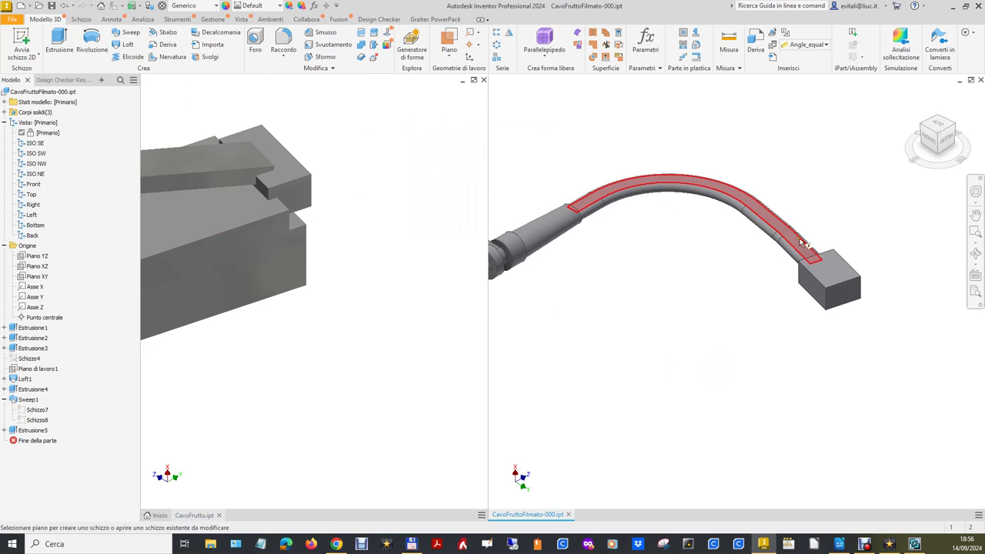
click(814, 286)
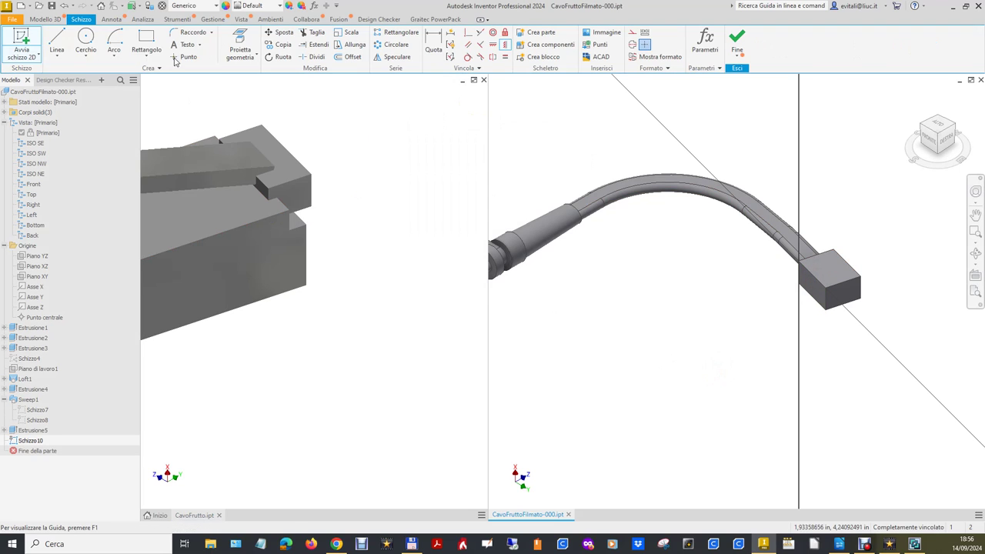
- Draw a small rectangle on the box face, viewed from the front
click(148, 38)
click(815, 281)
click(824, 296)
scroll(867, 343, down, 2)
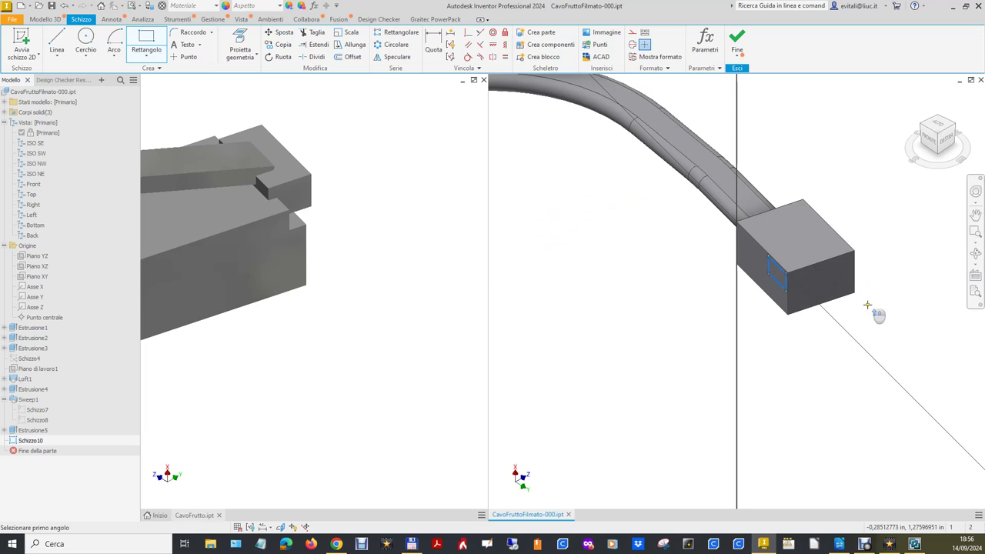
click(937, 143)
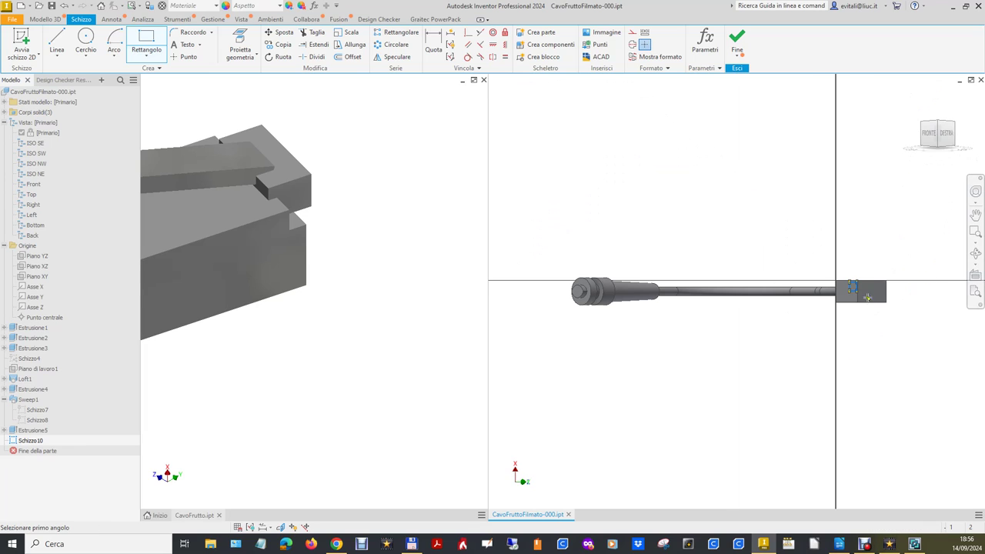
click(975, 253)
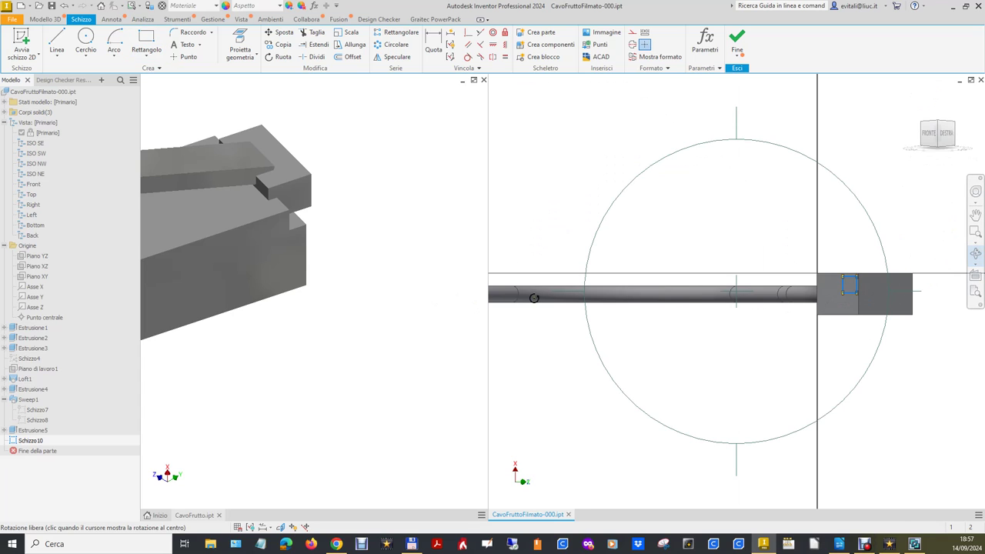
drag(561, 293, 577, 293)
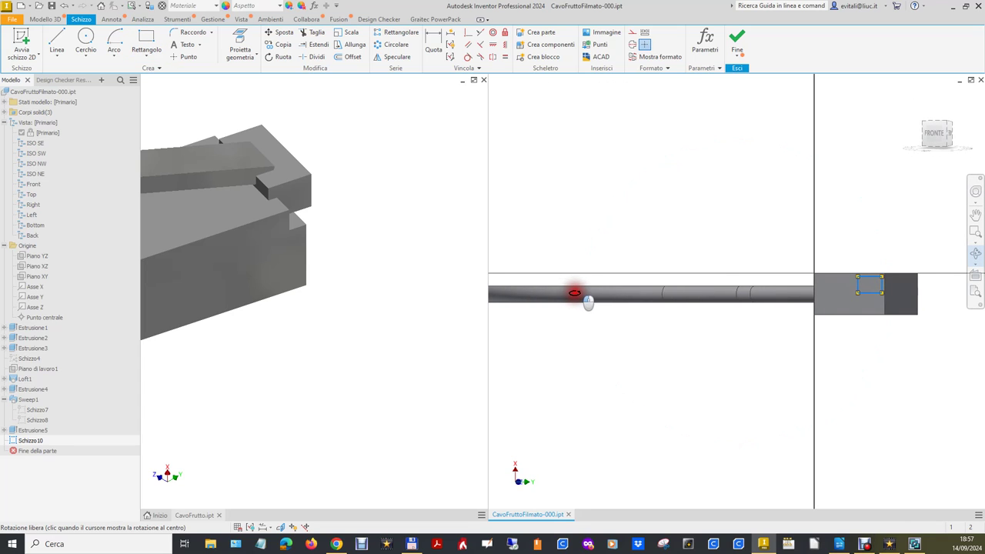
right_click(914, 248)
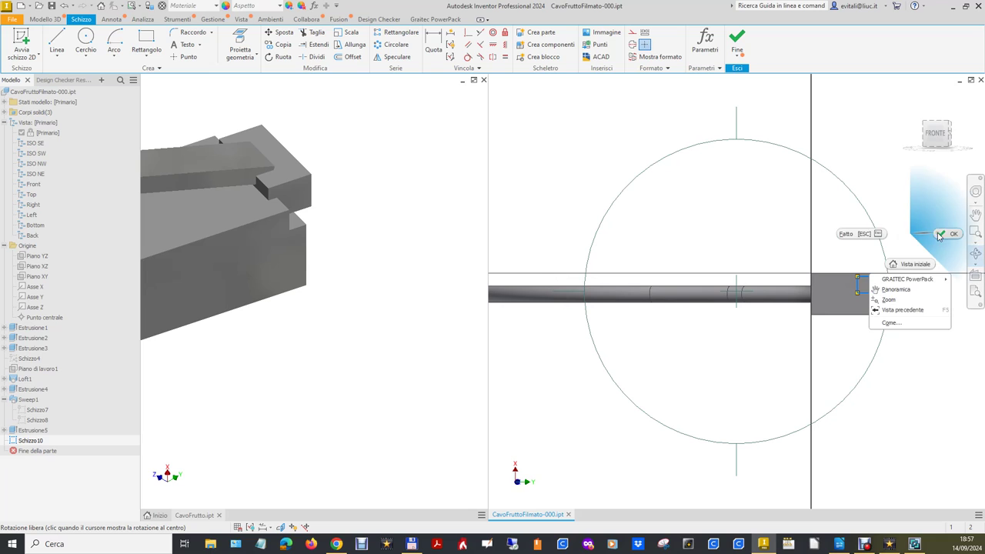
click(939, 229)
scroll(947, 263, up, 3)
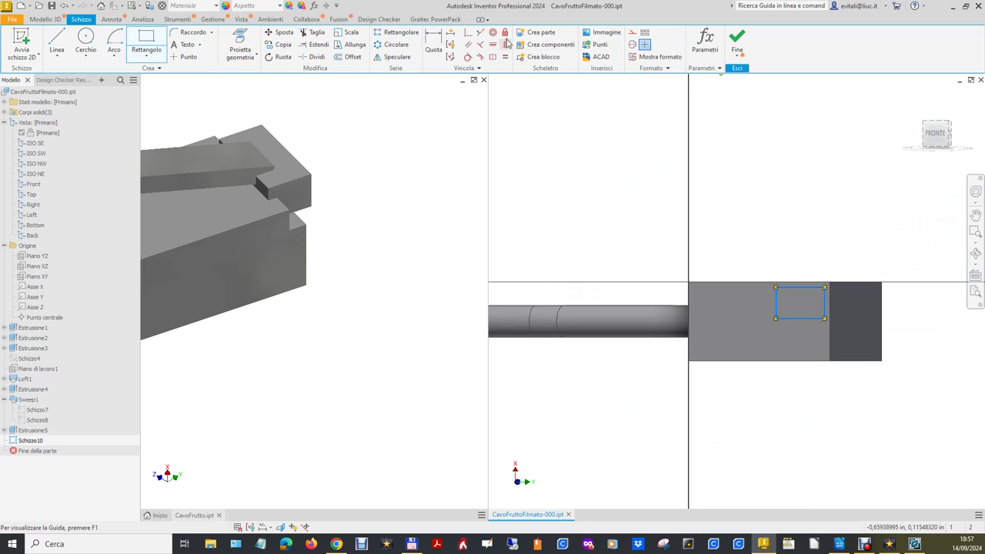
- Make the rectangle's top and right edges collinear with the part's edges
click(482, 35)
click(813, 287)
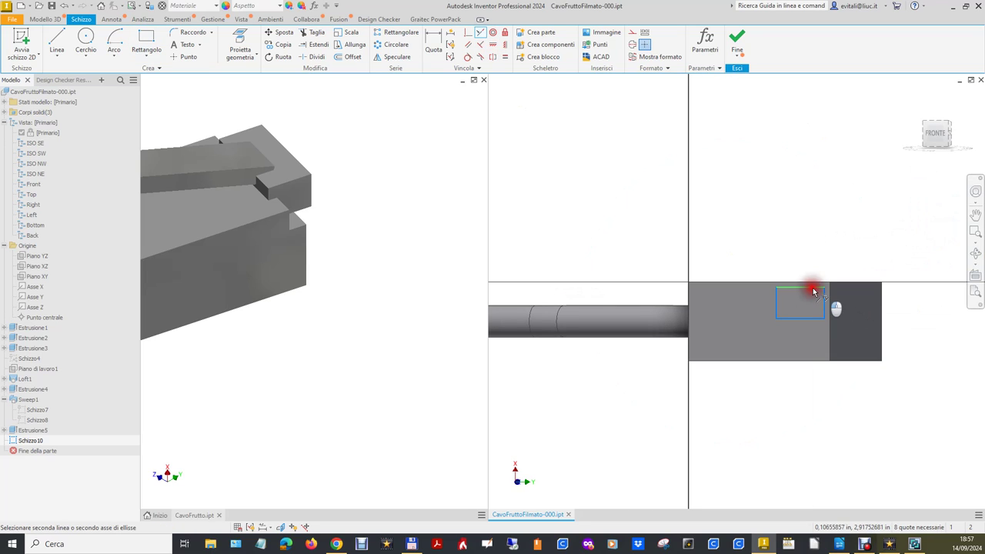
click(813, 282)
click(827, 302)
click(830, 304)
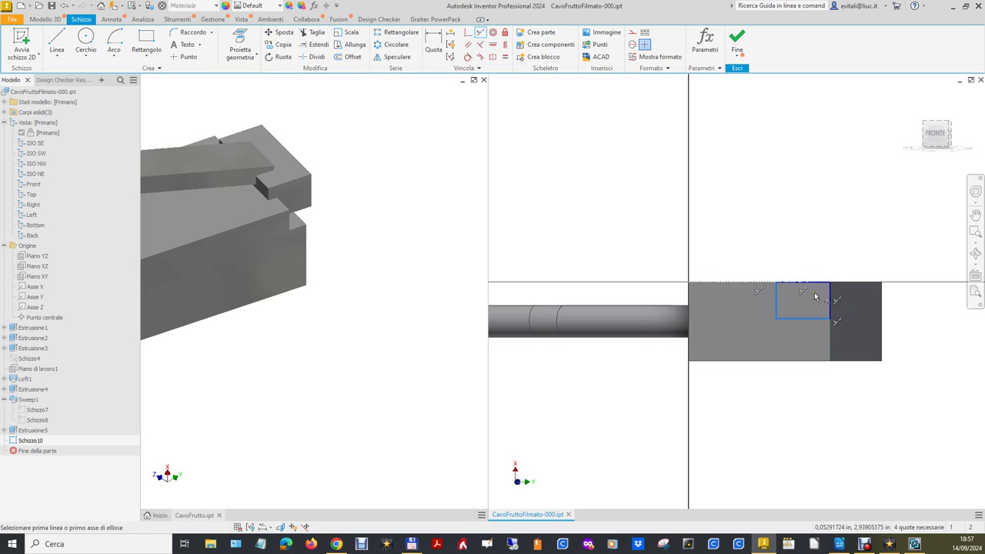
- Constrain the rectangle's left edge to the Schizzo10 geometry, then switch to CavoFrutto
click(480, 44)
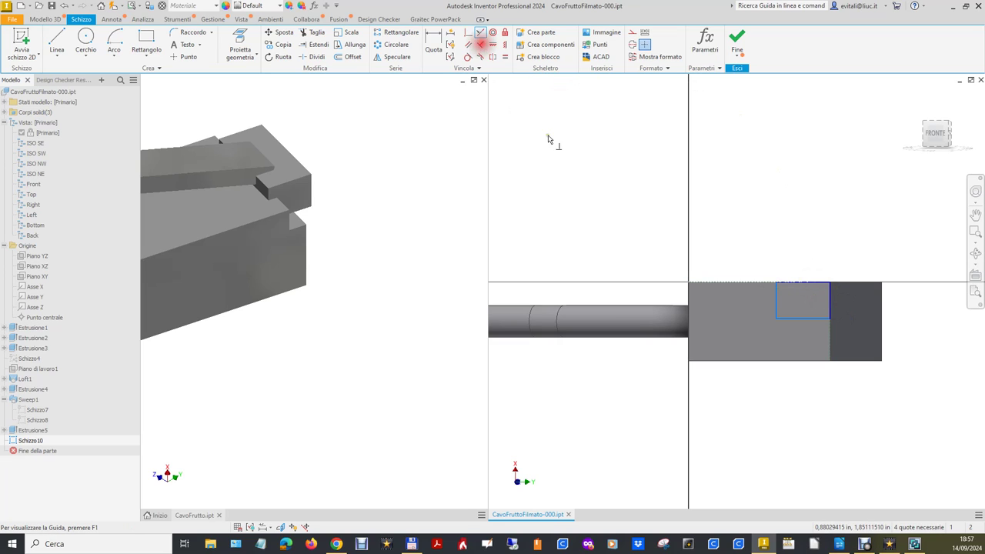
click(778, 300)
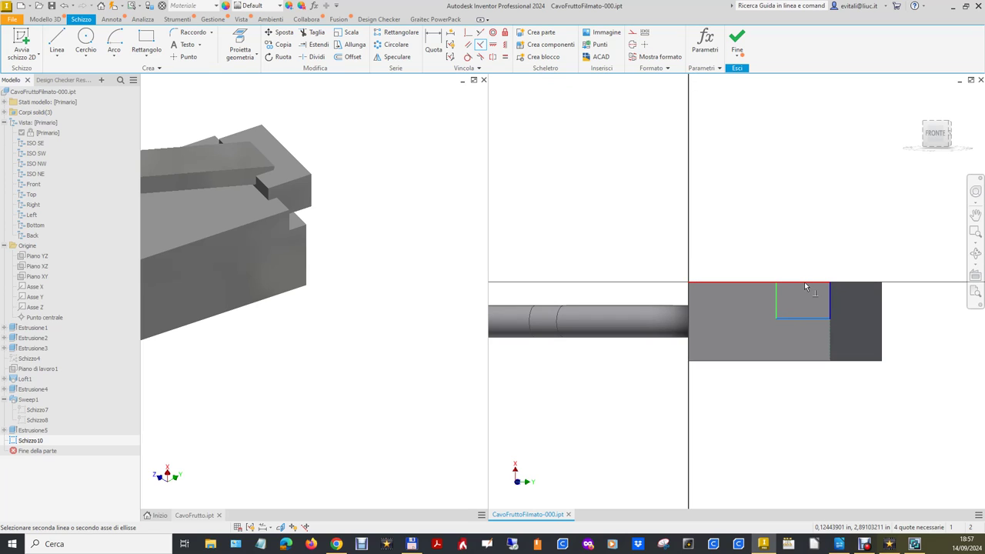
click(867, 298)
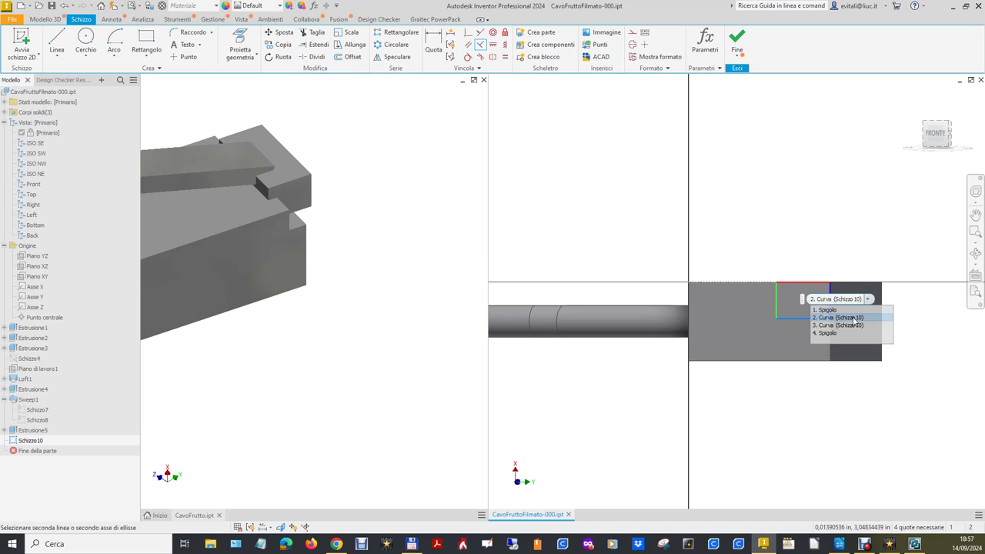
click(852, 317)
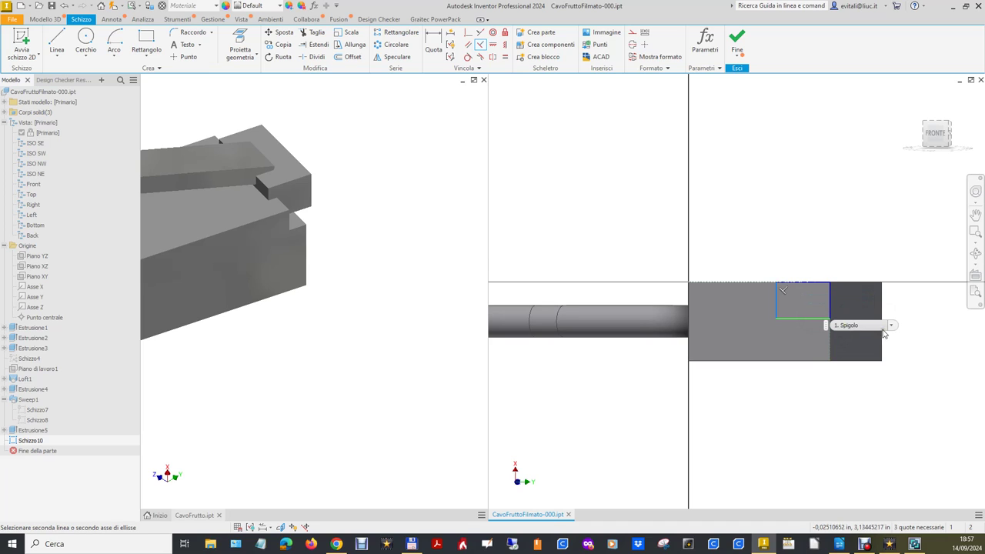
click(890, 326)
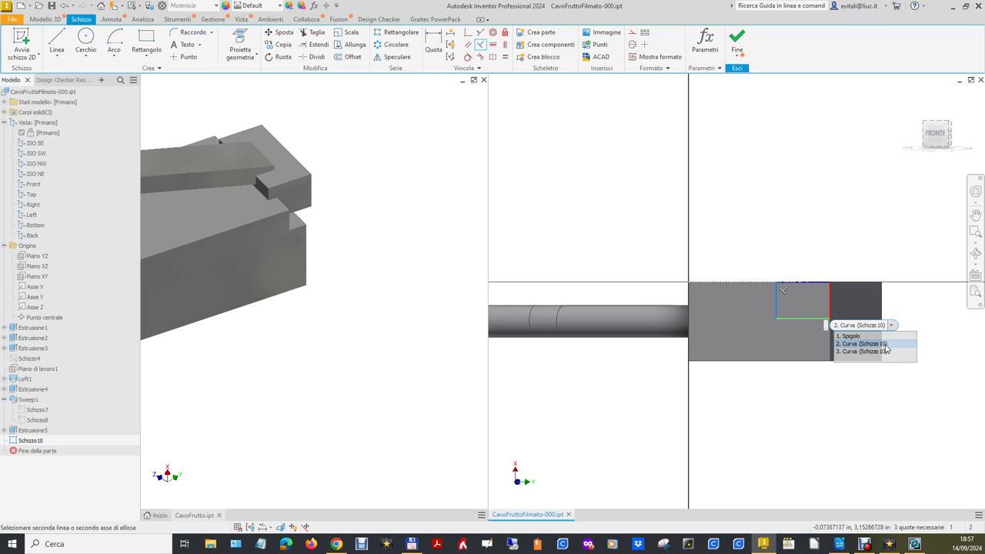
click(885, 347)
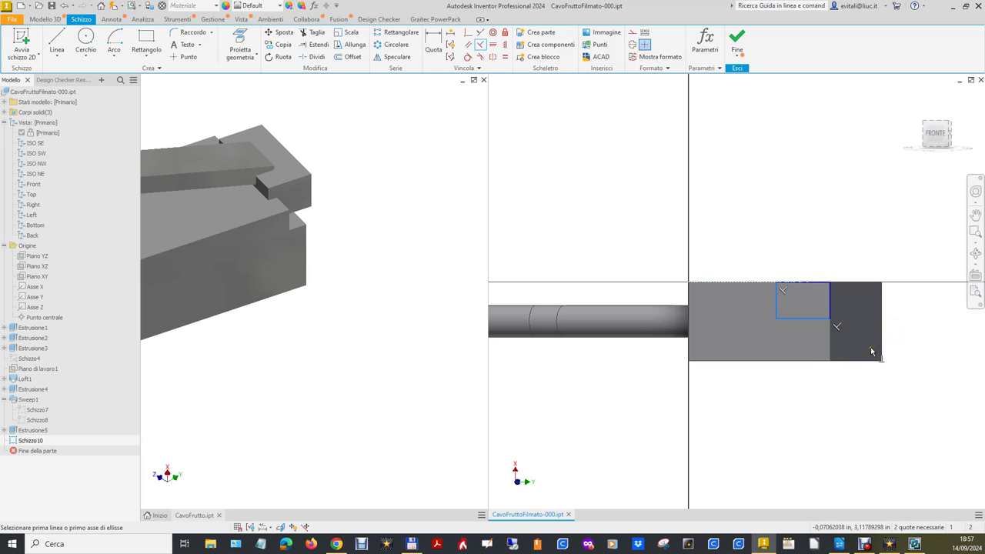
click(431, 163)
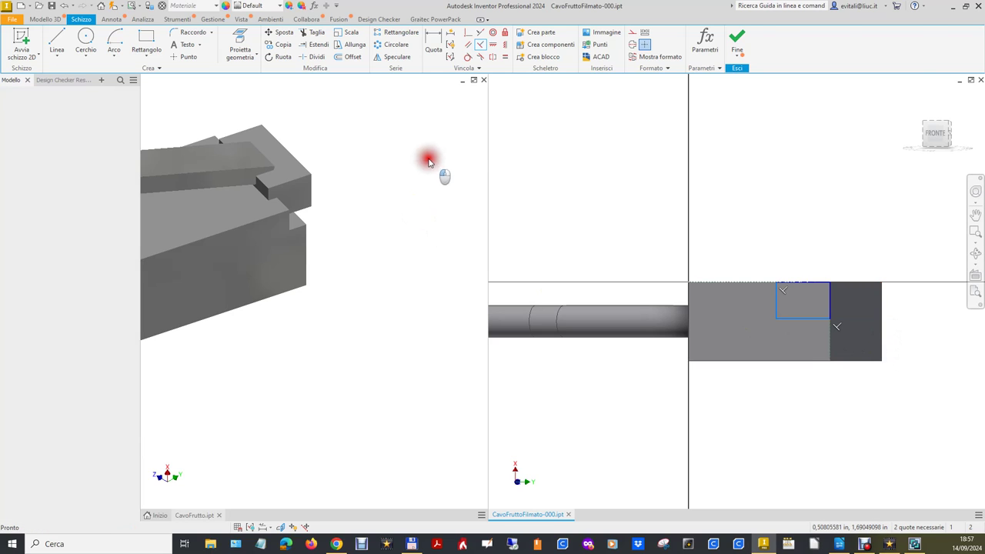
click(727, 42)
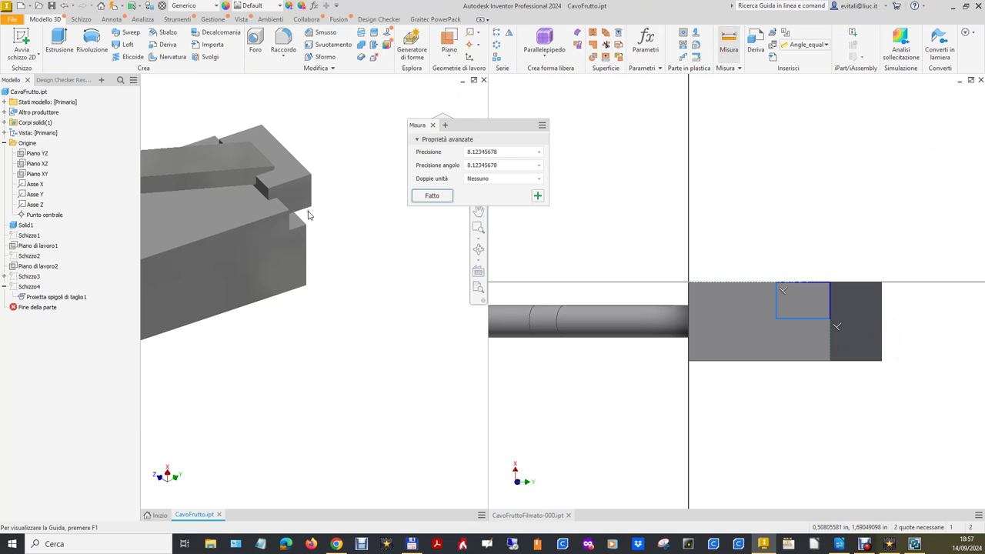
- Measure a 0.05 in connector edge and dimension the rectangle's width to 0.05
click(304, 229)
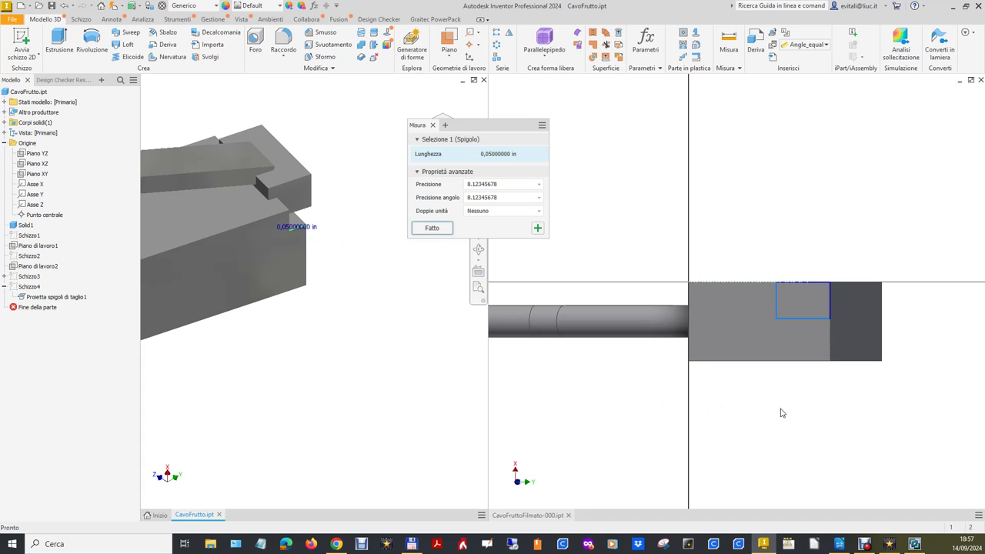
key(Escape)
click(769, 168)
click(370, 68)
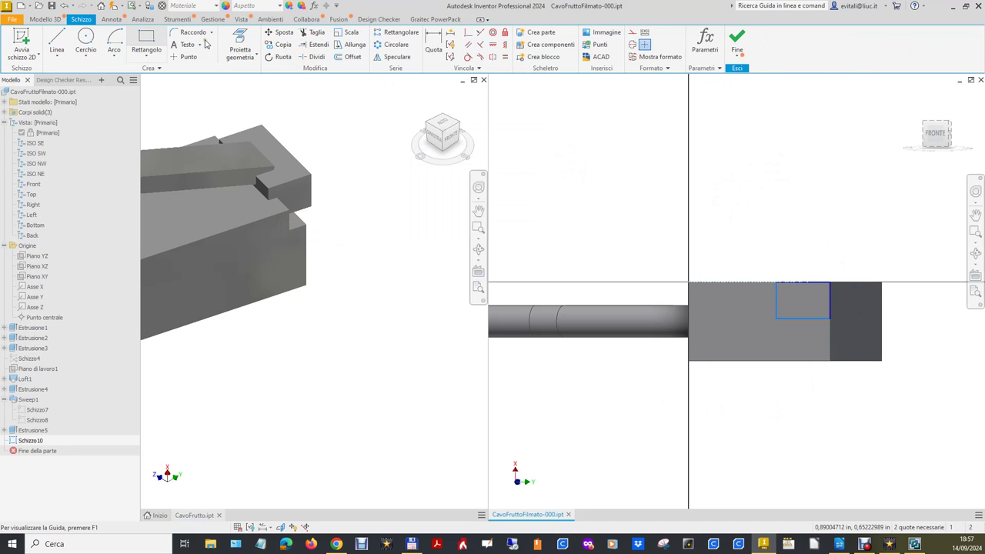
click(433, 45)
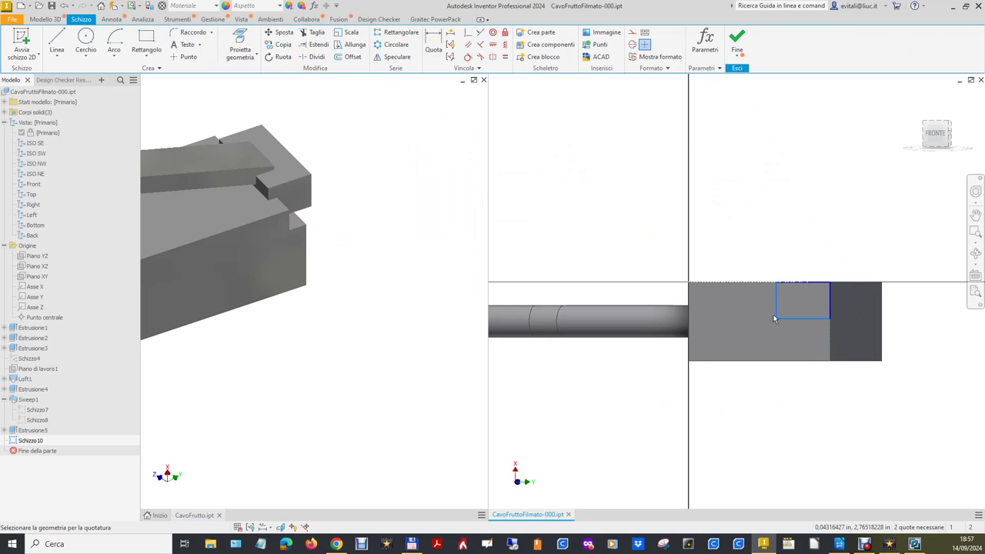
click(820, 318)
click(813, 395)
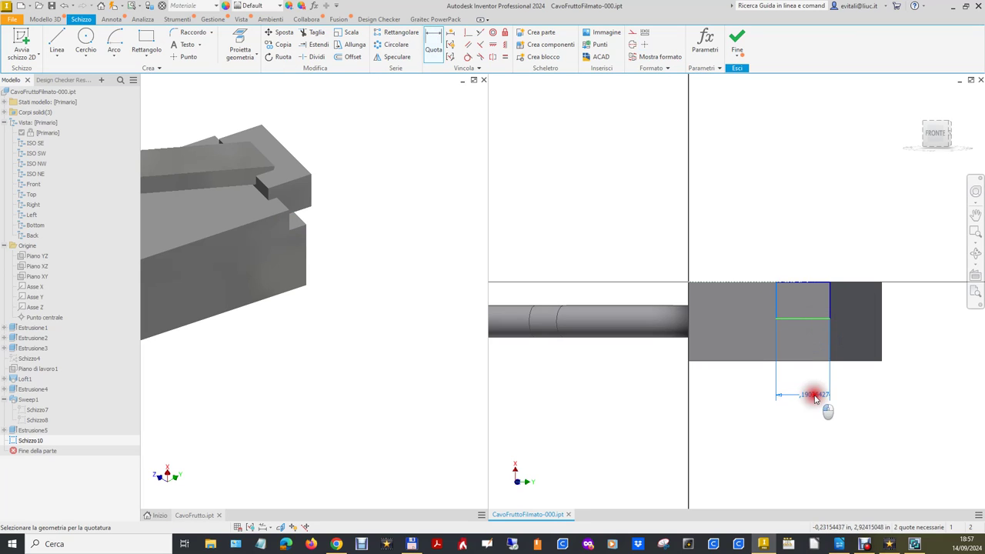
text(0,05)
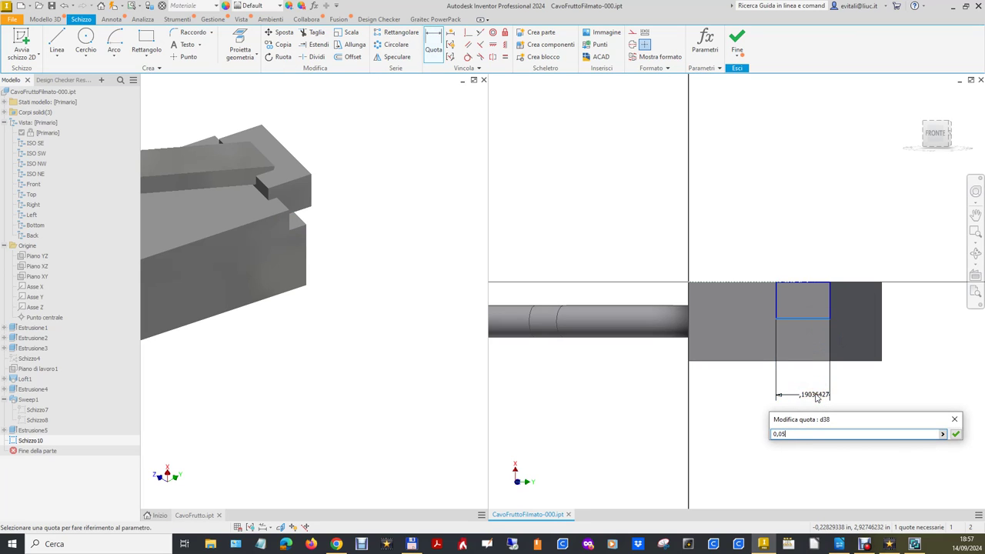
key(Return)
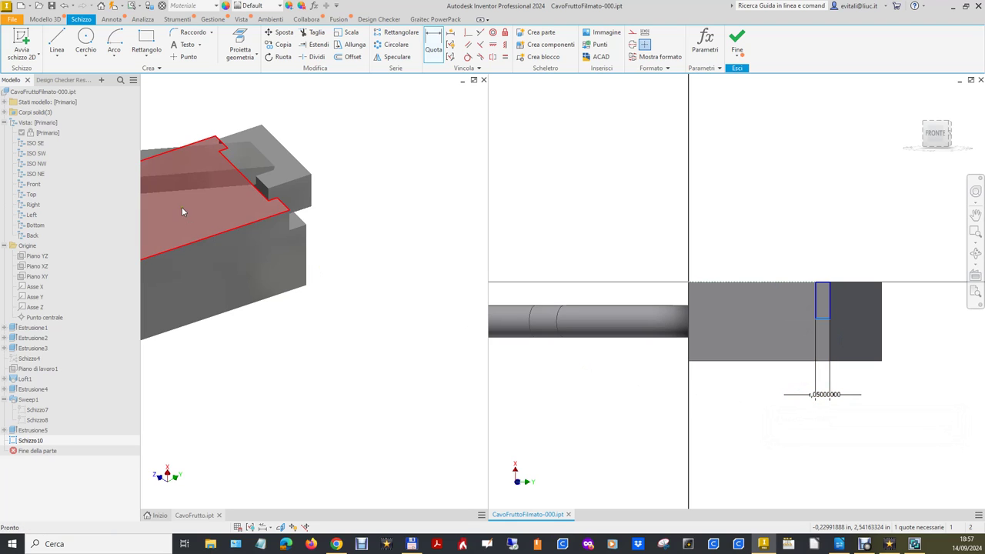
- Measure a 0.0625 in edge and dimension the rectangle's left edge to 0.0625
click(377, 180)
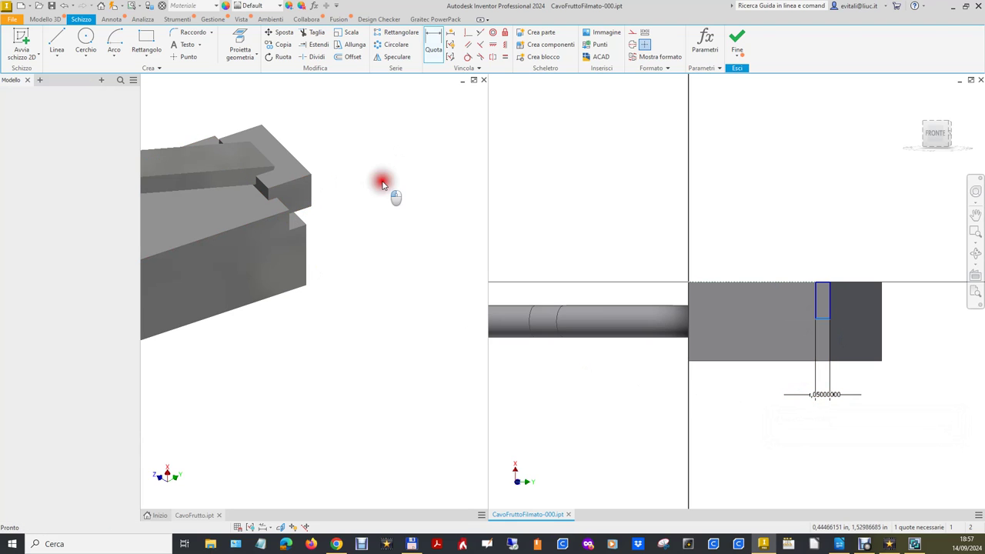
click(728, 40)
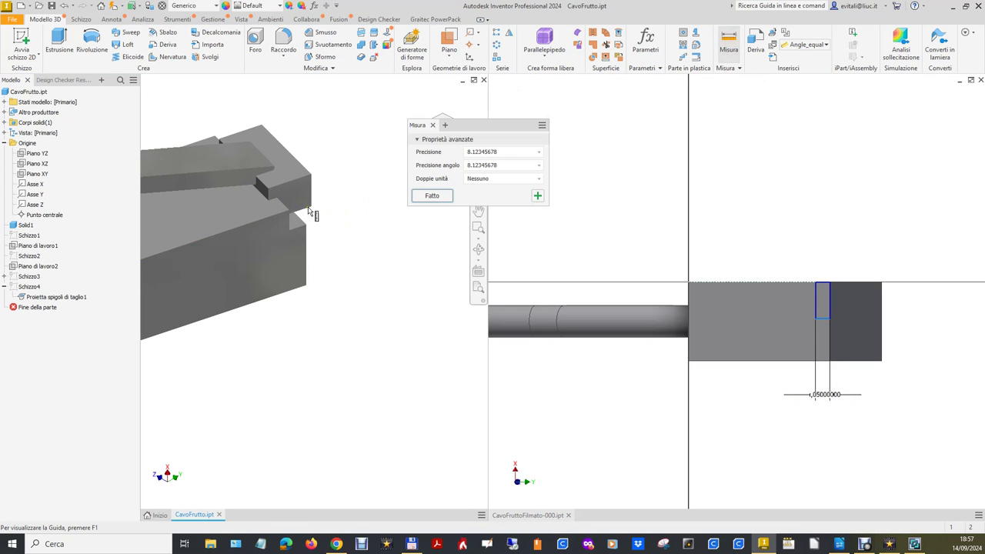
click(289, 217)
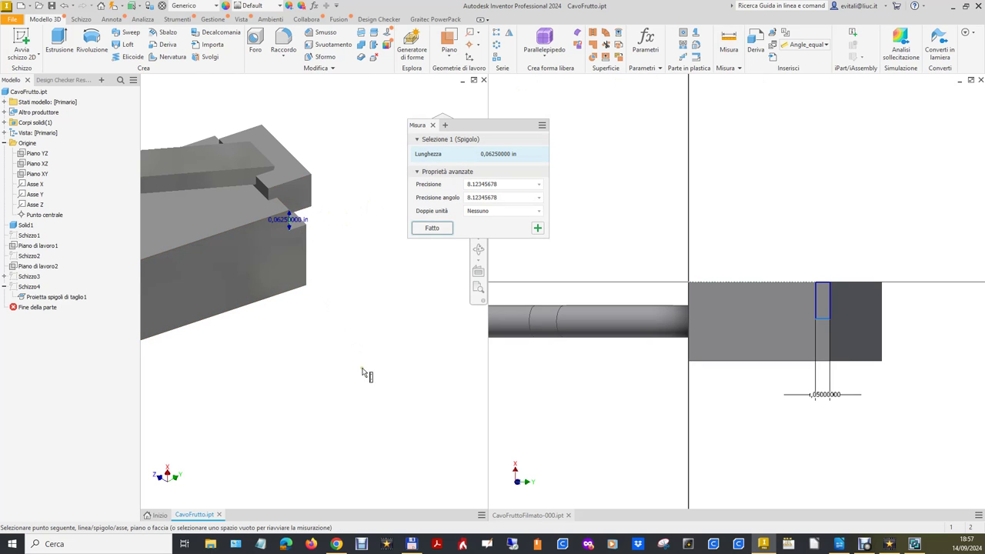
click(743, 457)
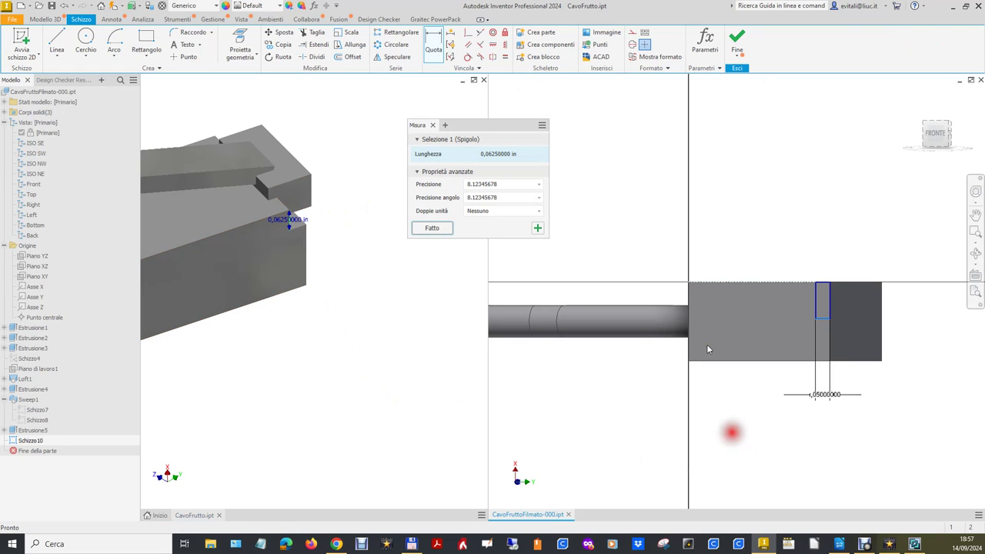
key(d)
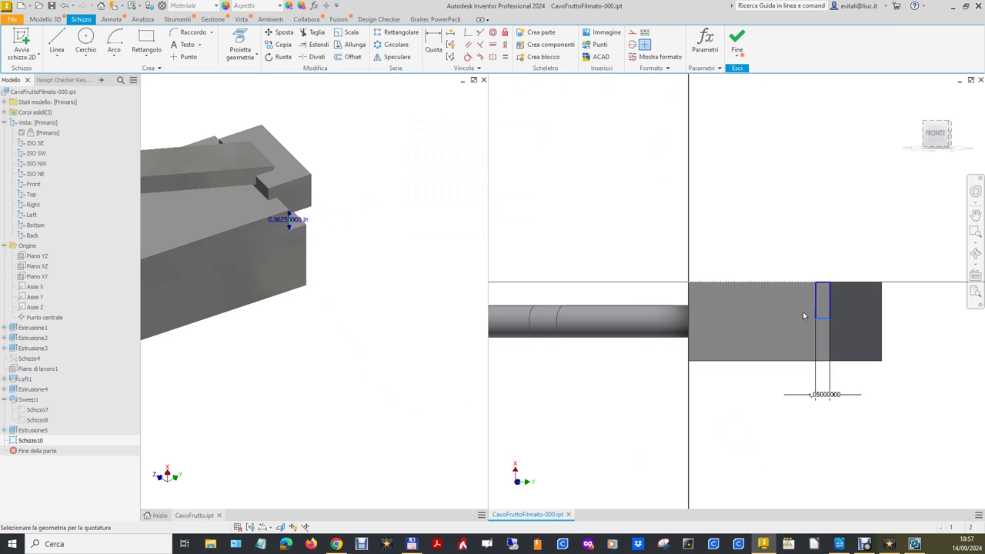
click(816, 301)
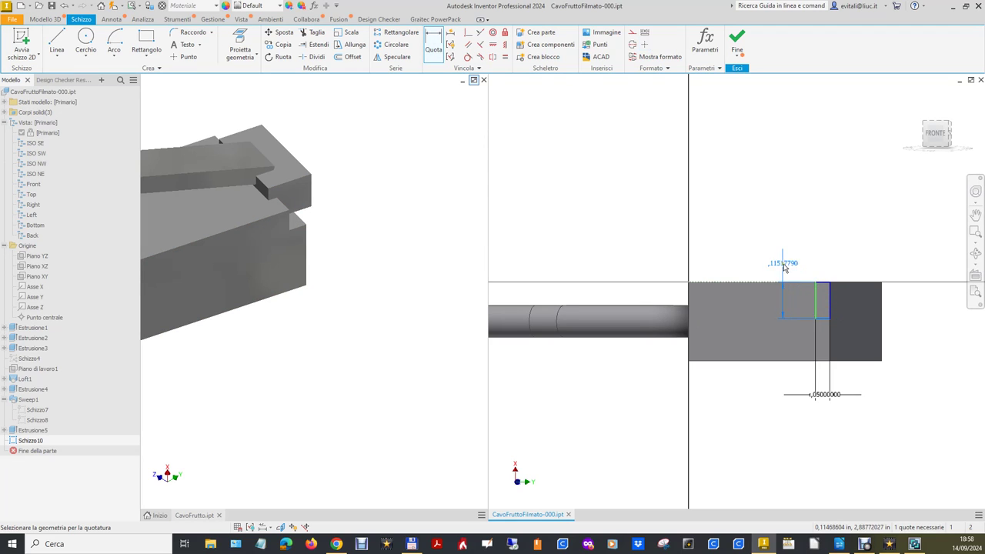
click(787, 269)
text(0,0625)
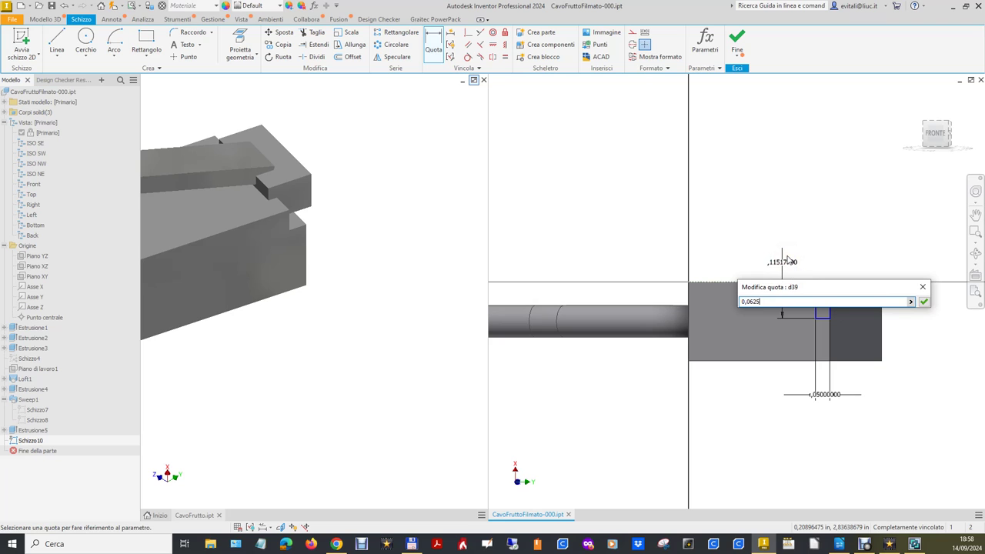
key(Return)
click(910, 97)
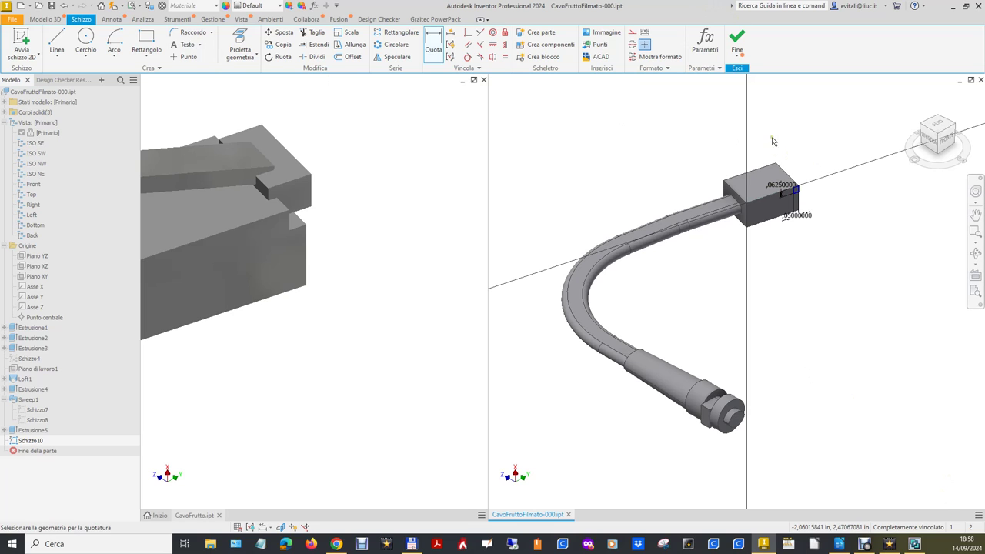
- Cut-extrude the Schizzo10 profile 0.5481897 in into the connector box body
click(737, 39)
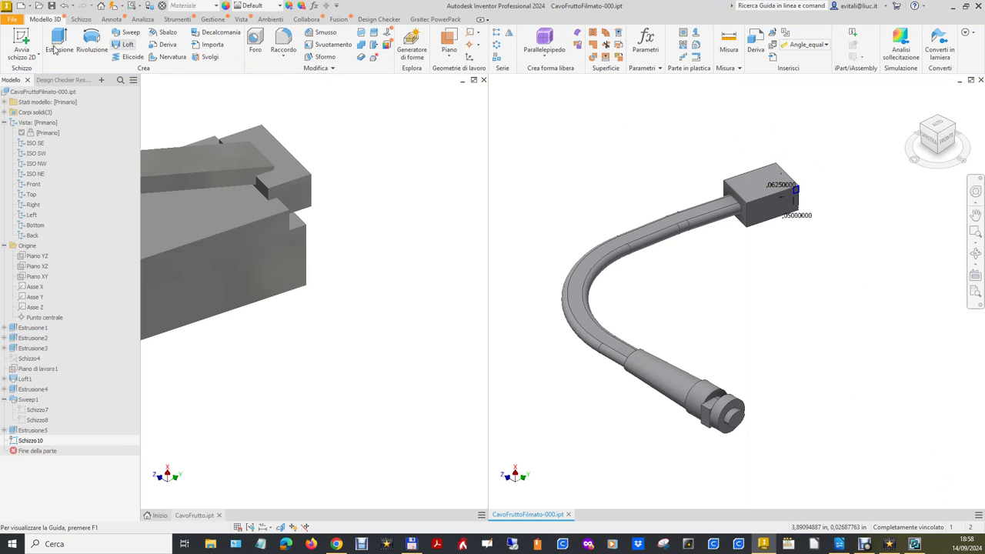
click(53, 49)
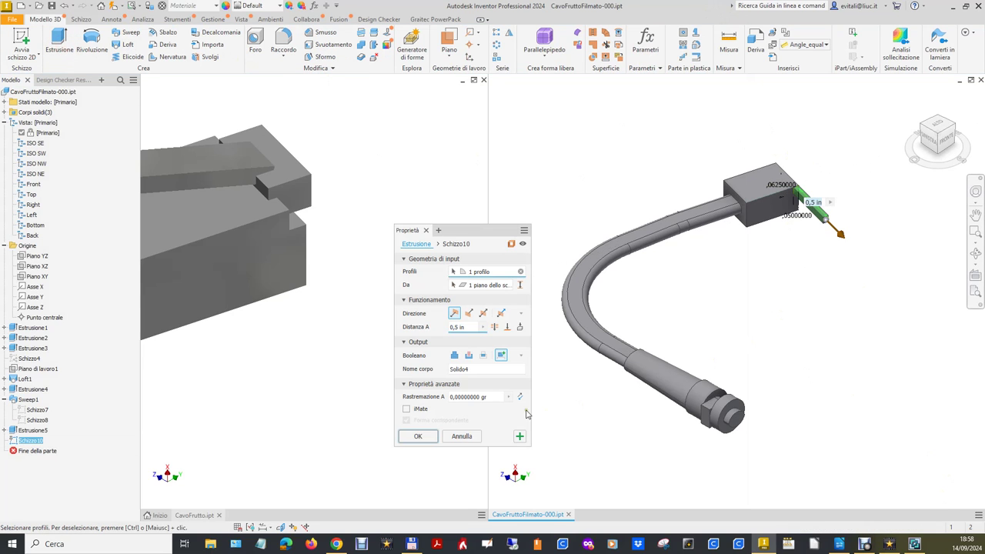
click(468, 355)
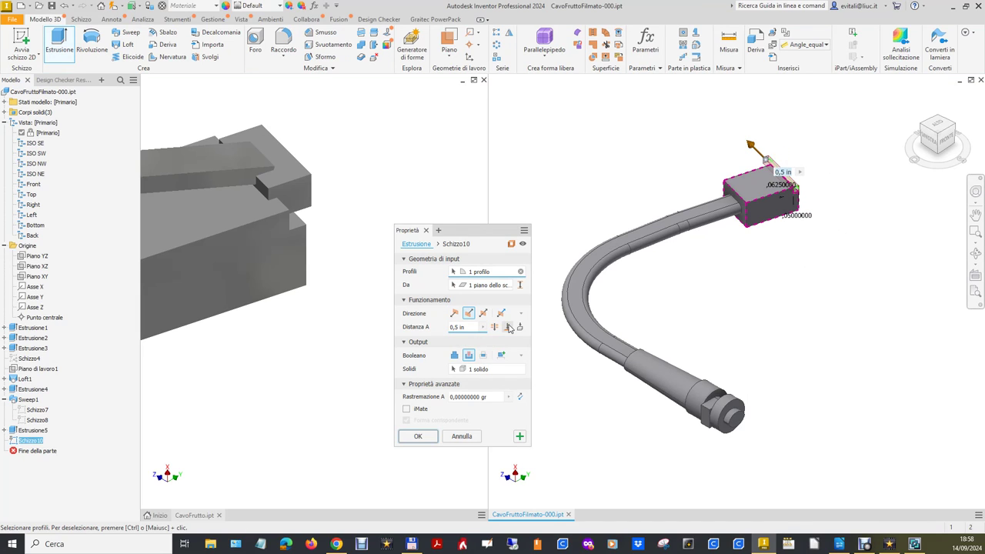
click(494, 326)
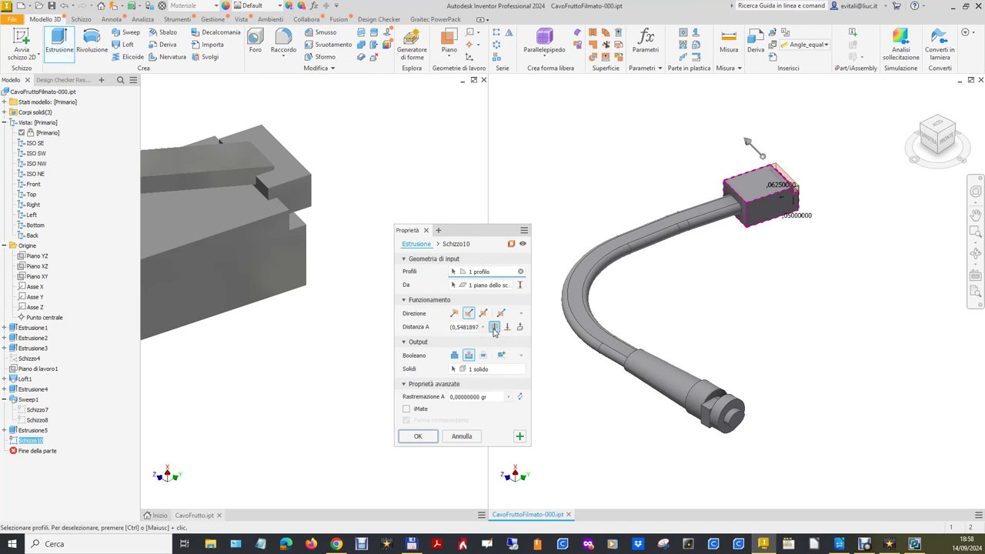
mouse_move(484, 370)
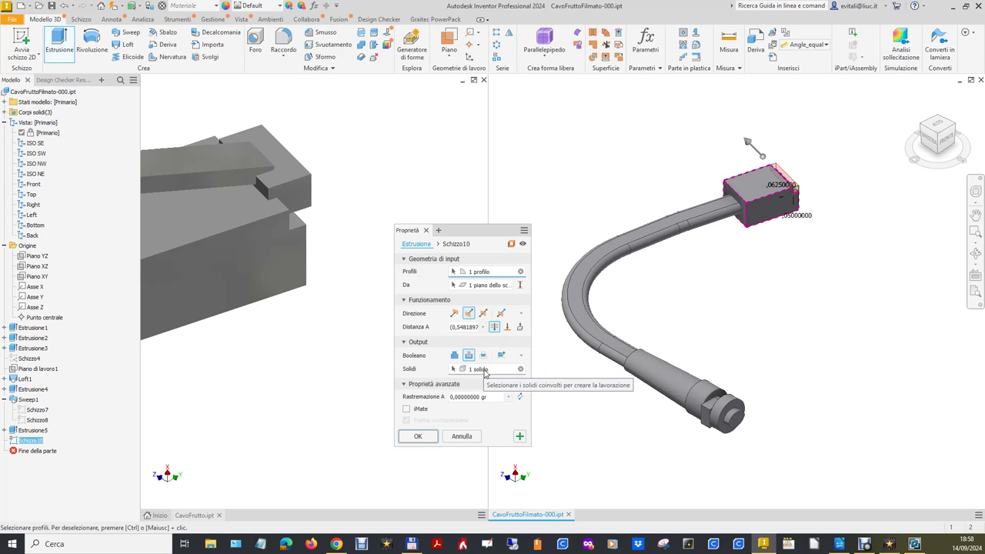
click(521, 369)
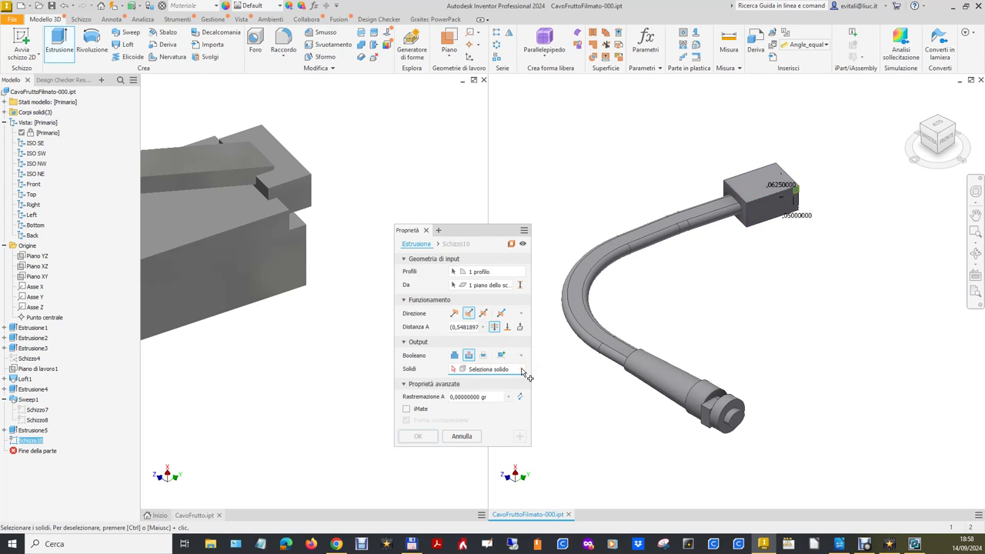
click(757, 216)
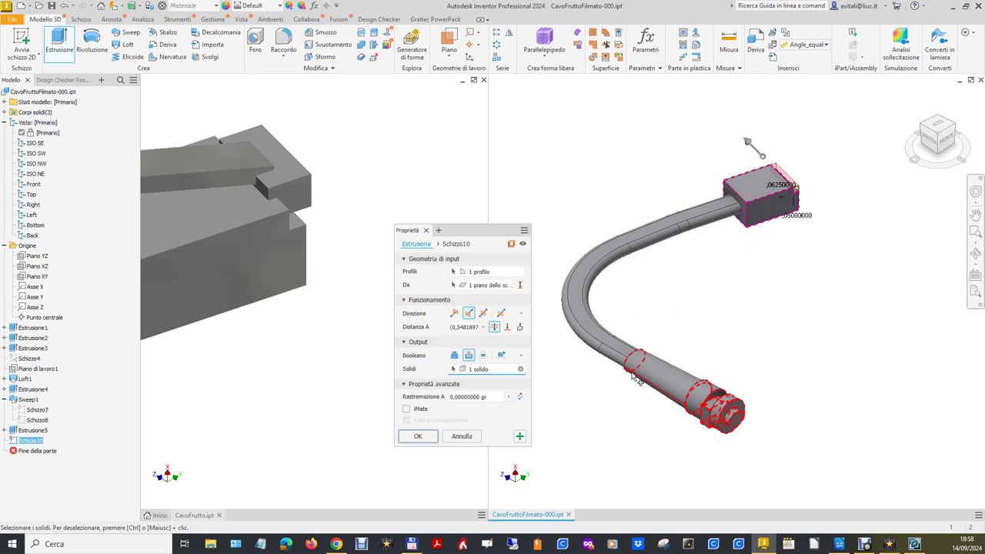
click(418, 437)
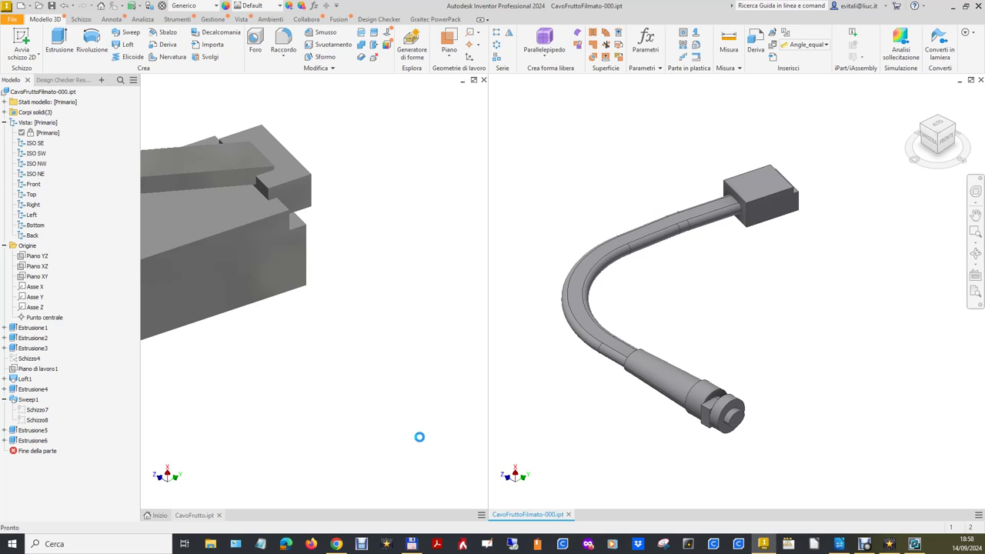
click(377, 450)
- Return CavoFrutto to the Home view and zoom in close on the connector notch
click(416, 95)
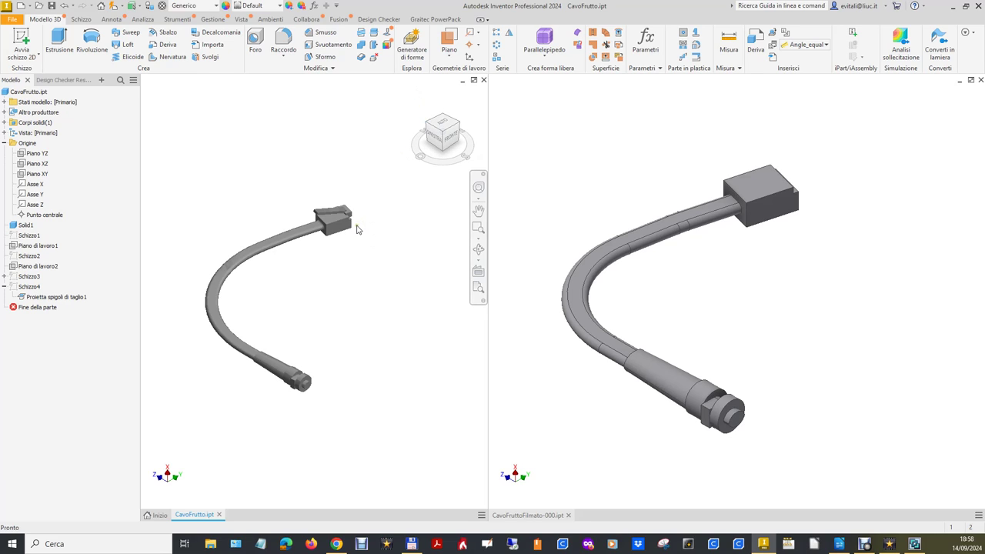
mouse_move(368, 234)
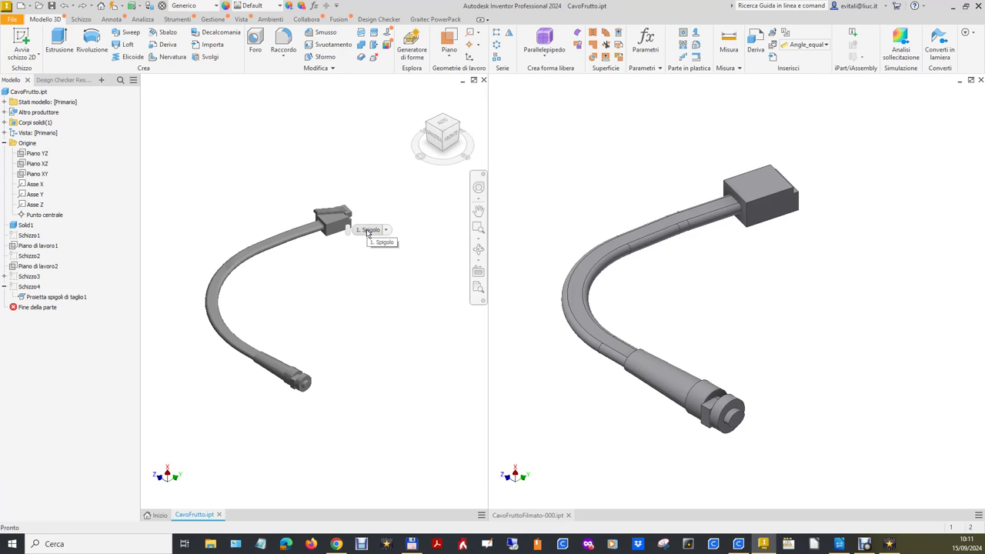
click(385, 275)
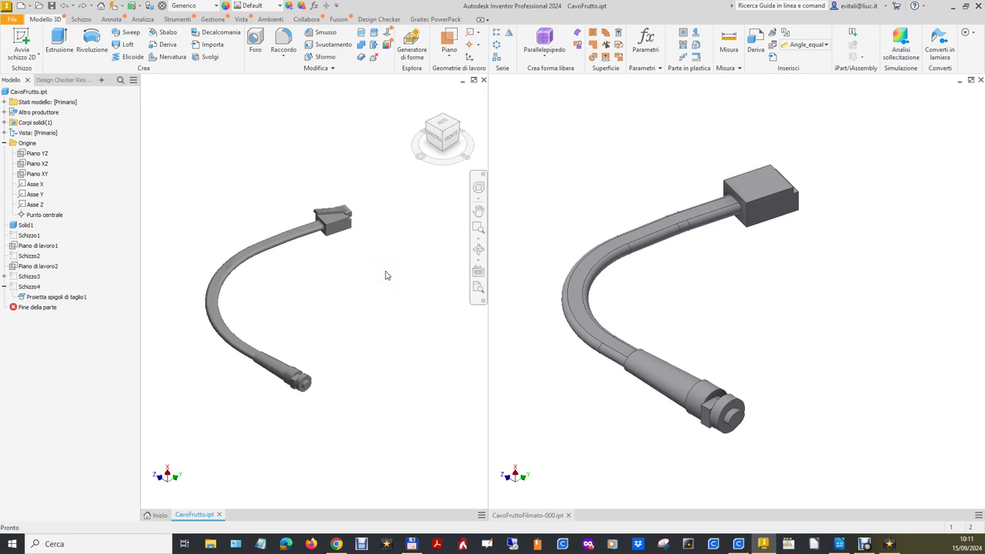
scroll(363, 228, up, 5)
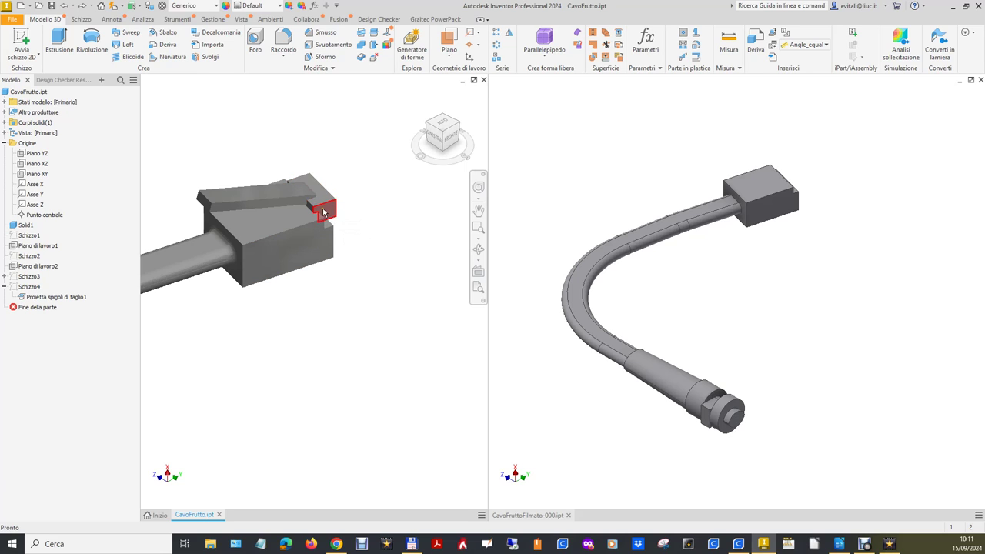
scroll(320, 210, down, 5)
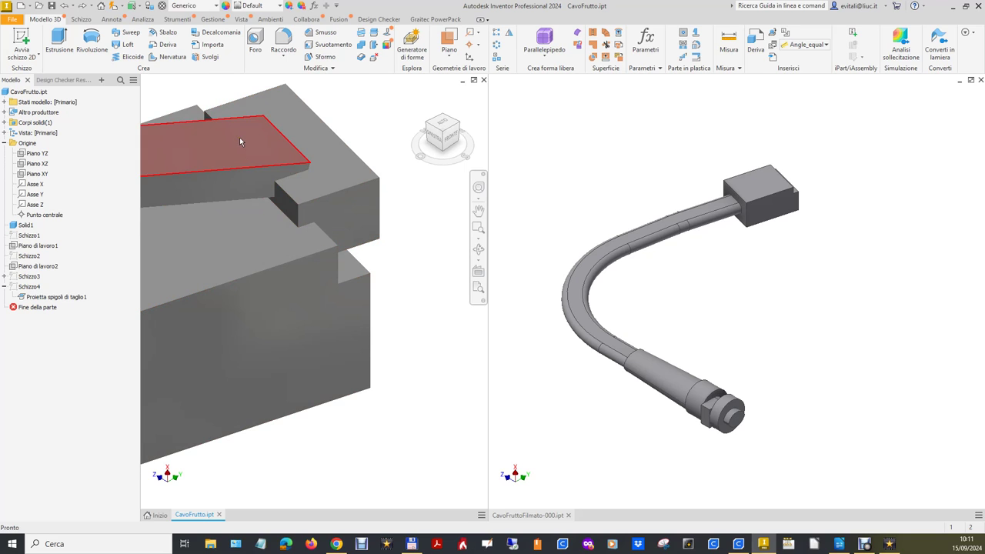
scroll(390, 283, up, 2)
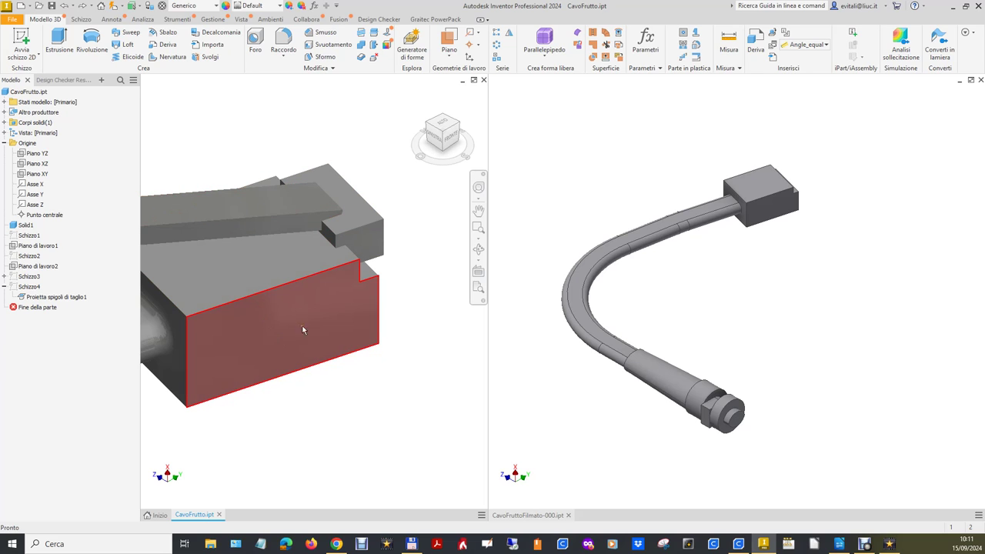
scroll(863, 206, up, 3)
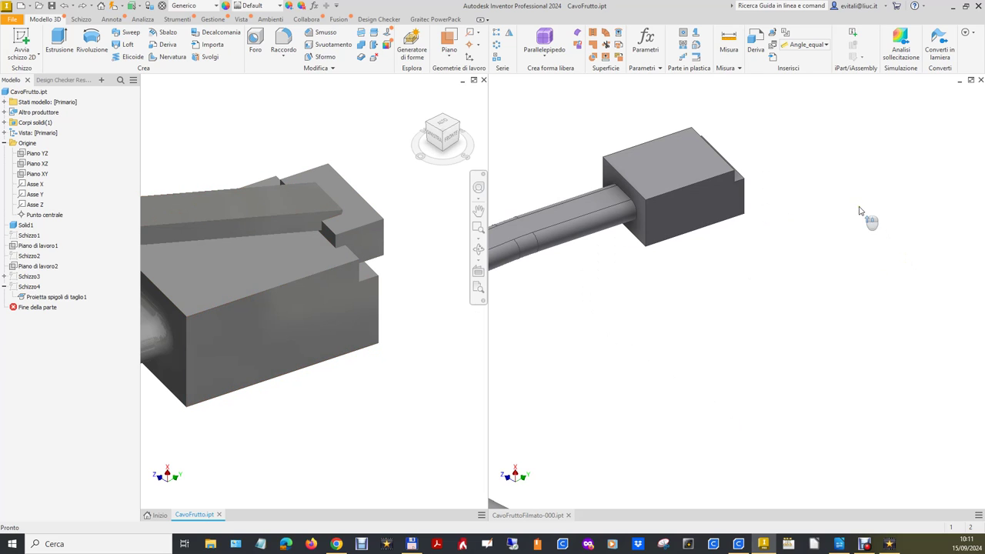
click(450, 49)
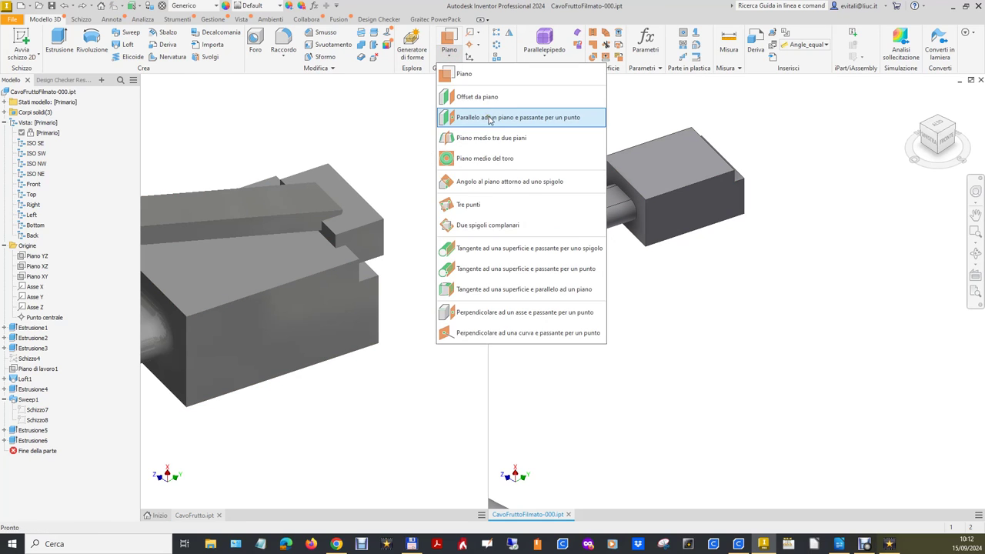
- Create Piano di lavoro2 parallel to the box end face, passing through its top corner
click(492, 119)
click(661, 208)
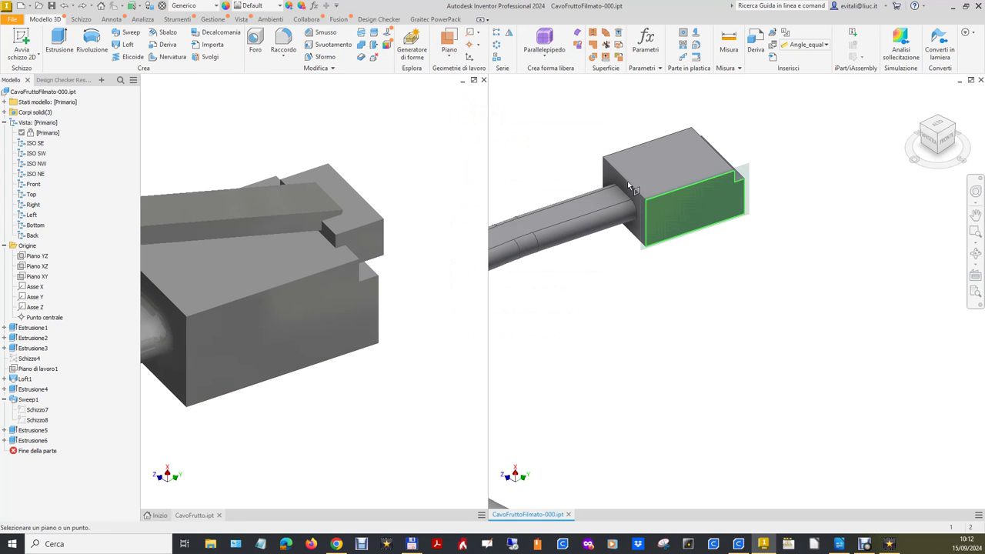
click(624, 178)
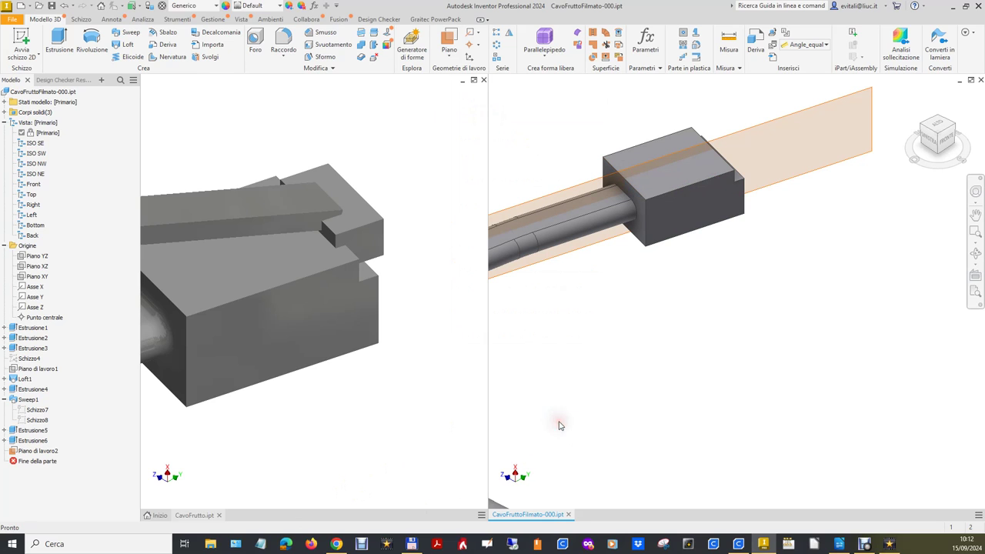
- Start sketch Schizzo11 on Piano di lavoro2 and slice away the model in front of it
click(23, 46)
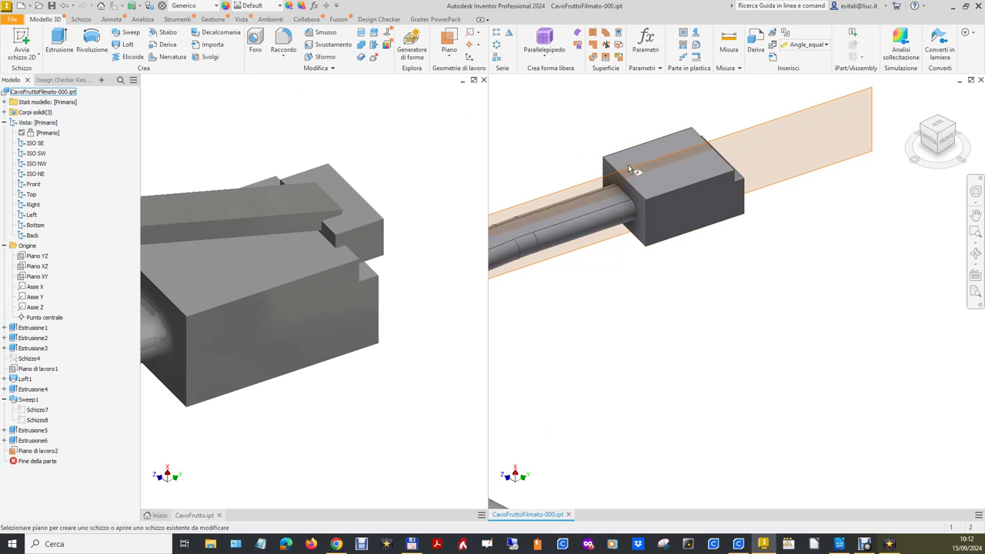
click(766, 125)
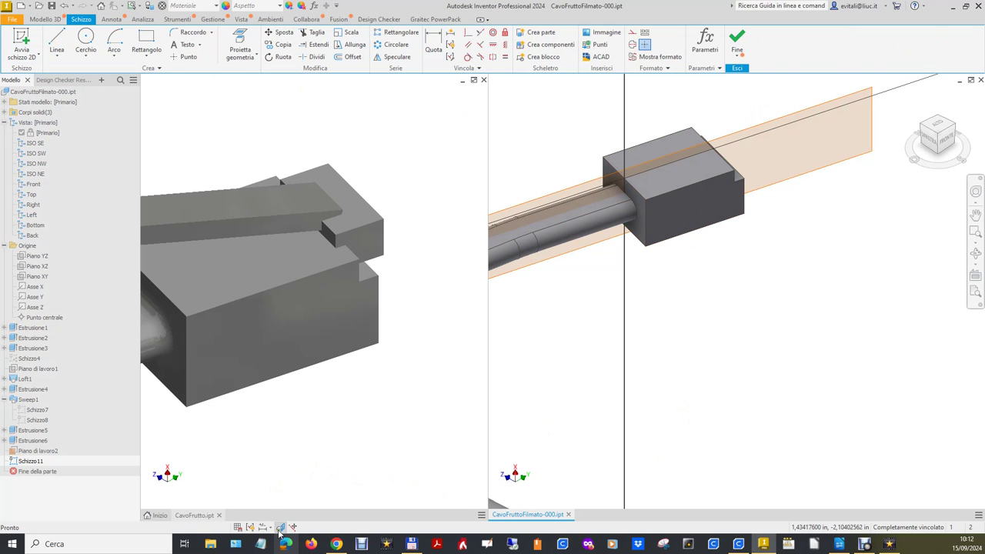
click(280, 528)
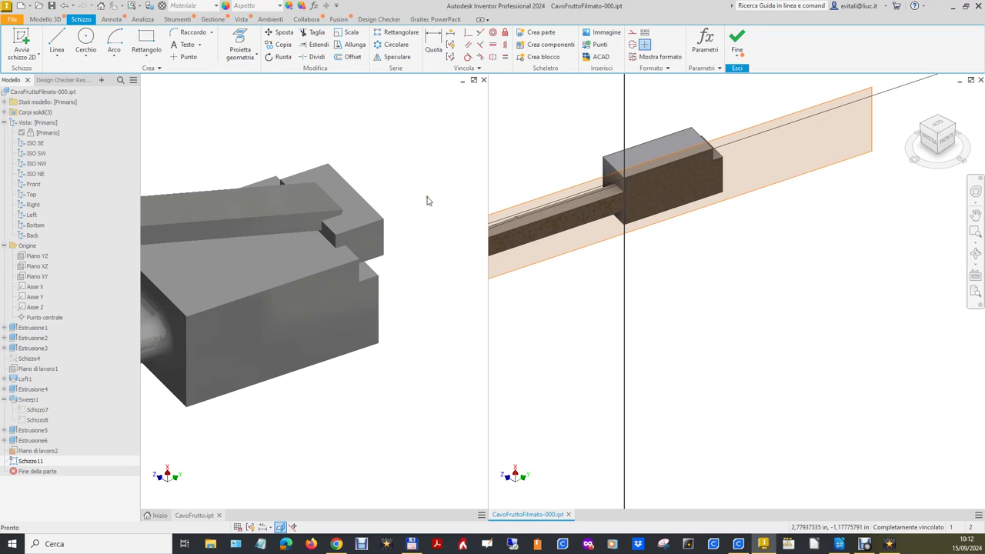
- Draw the notched, stepped profile outline with lines over the connector box end
click(57, 42)
scroll(791, 202, up, 3)
click(791, 201)
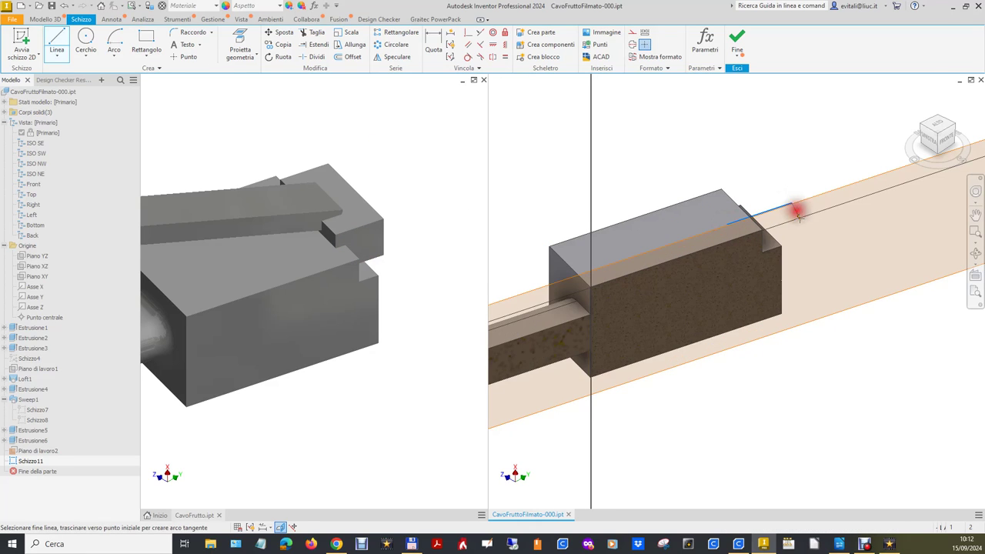
click(796, 252)
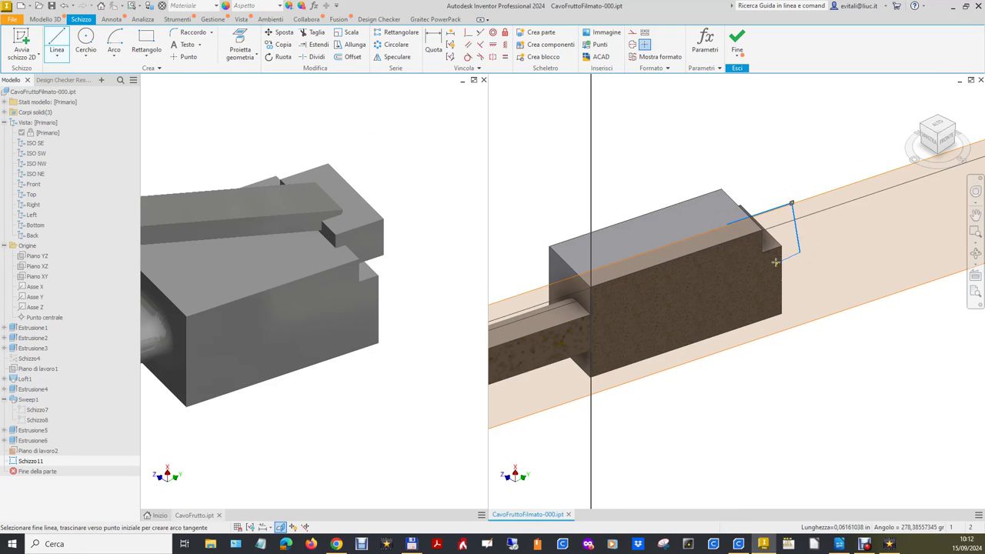
click(769, 261)
click(769, 237)
click(738, 248)
click(733, 230)
right_click(733, 232)
click(769, 220)
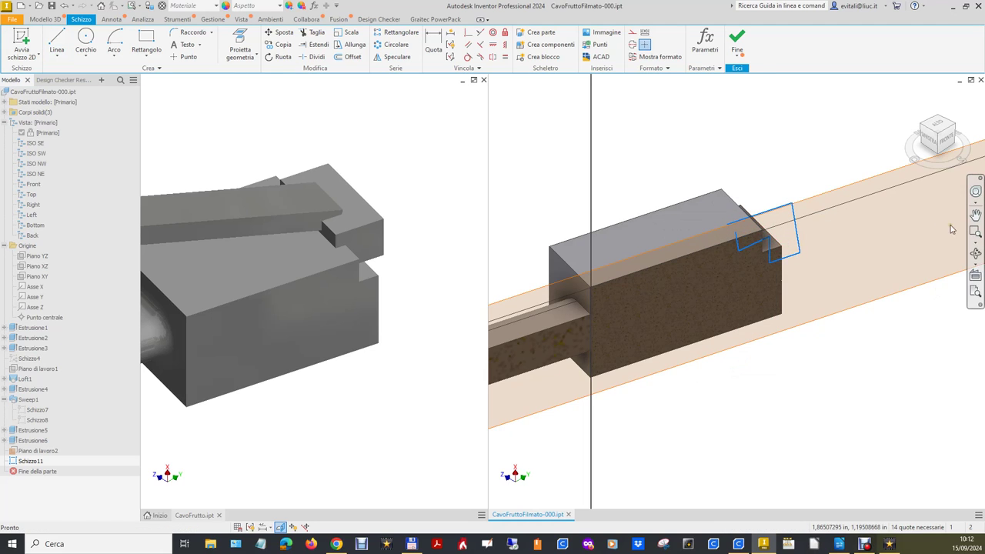
- Make two profile lines perpendicular and apply another constraint to a profile line
click(467, 34)
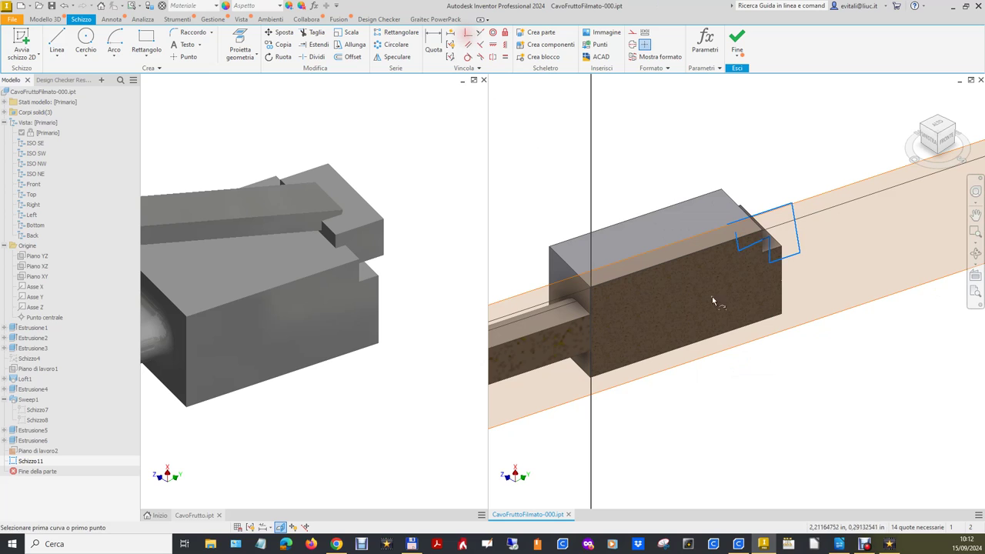
click(734, 235)
click(726, 223)
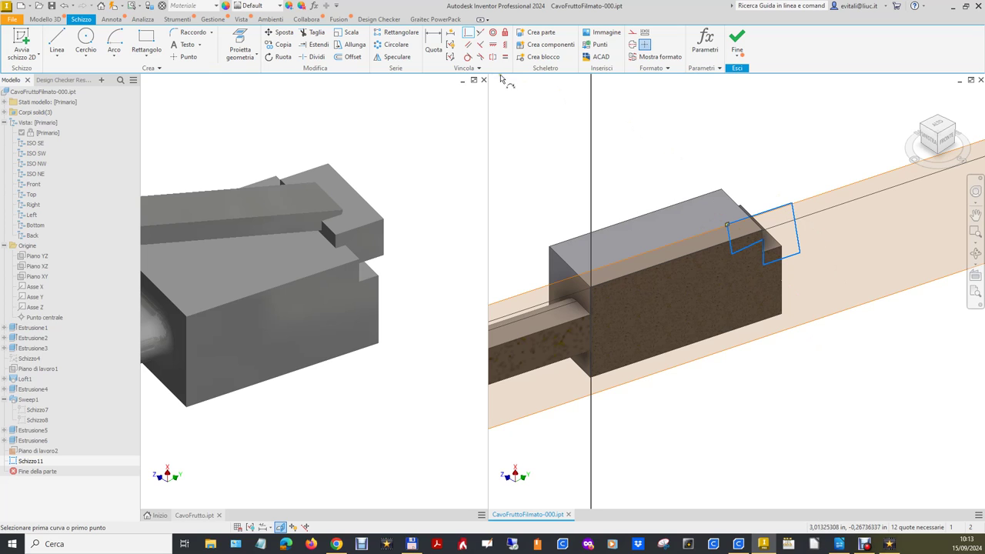
click(492, 45)
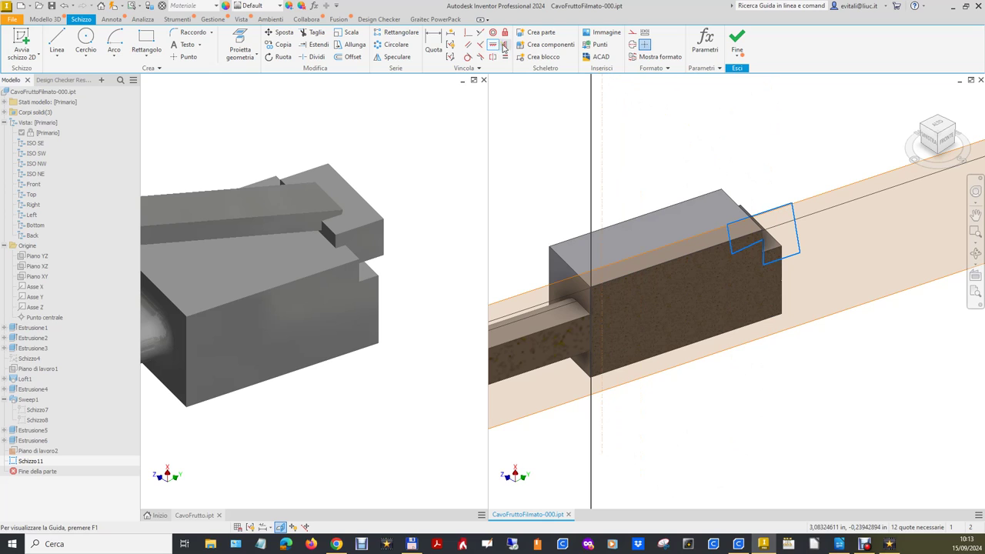
click(773, 211)
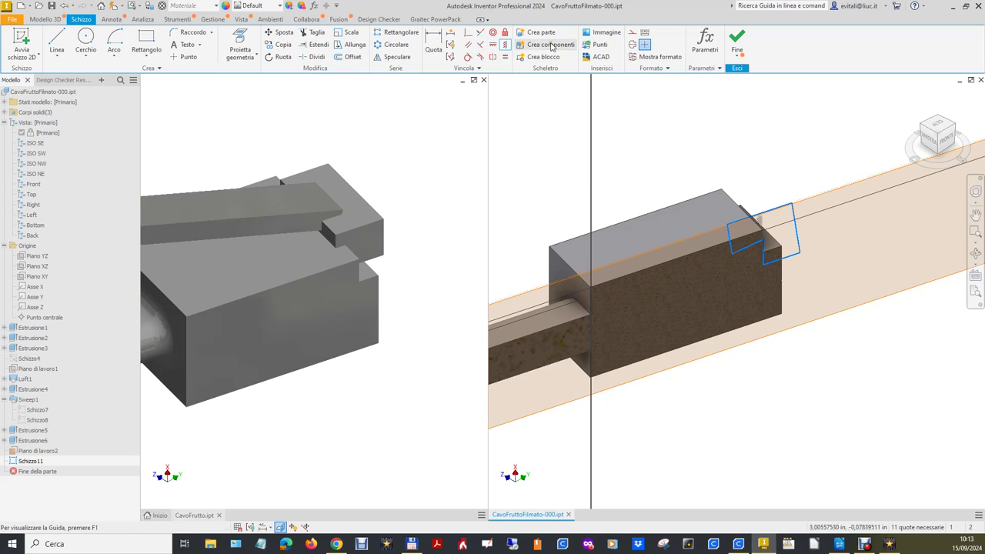
- Make the right edge vertical and constrain the bottom and top edges to their neighbouring lines
click(480, 44)
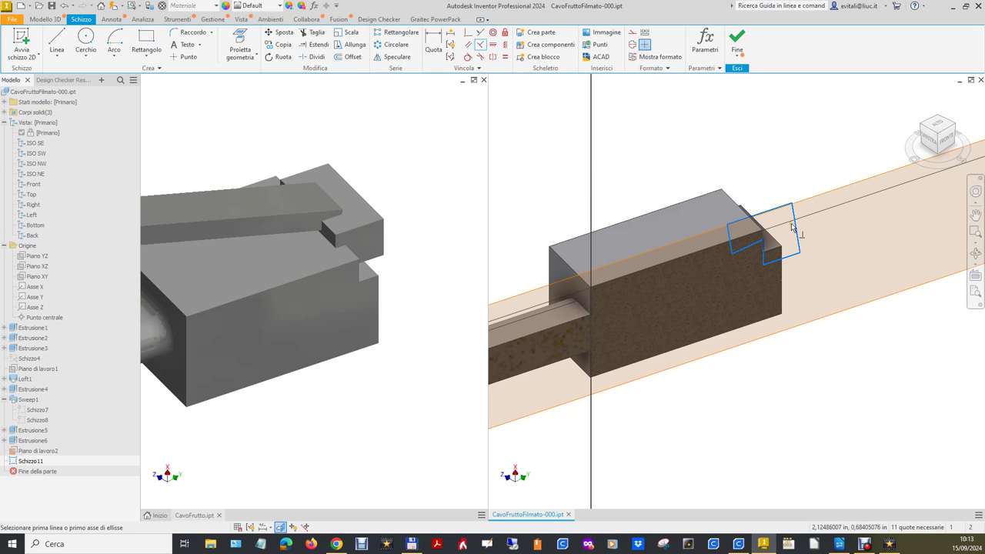
click(793, 224)
click(773, 213)
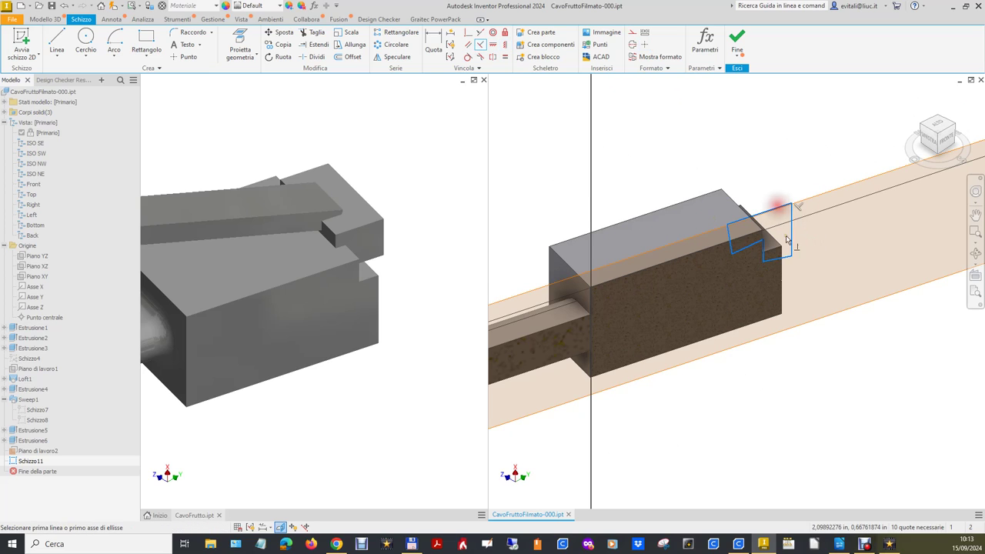
click(789, 255)
click(783, 261)
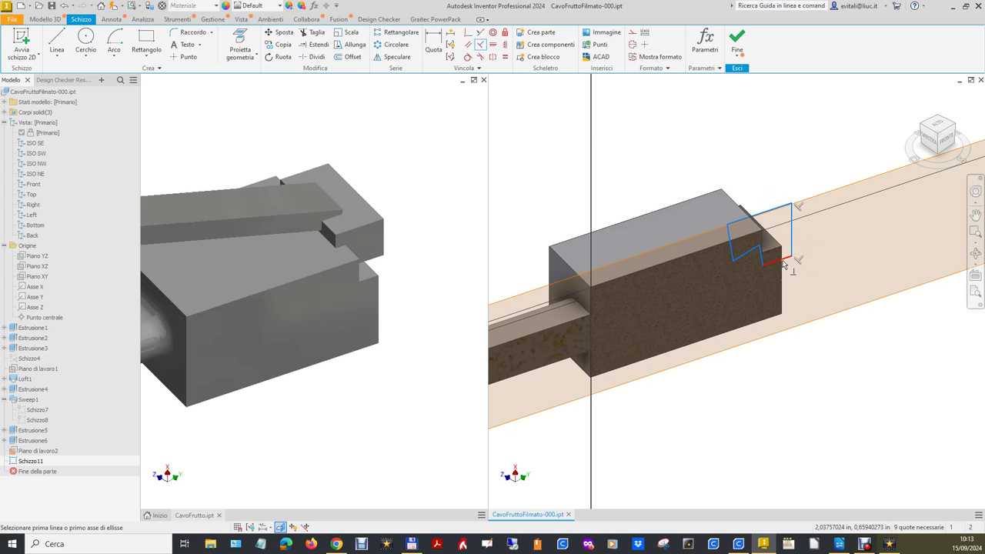
click(755, 255)
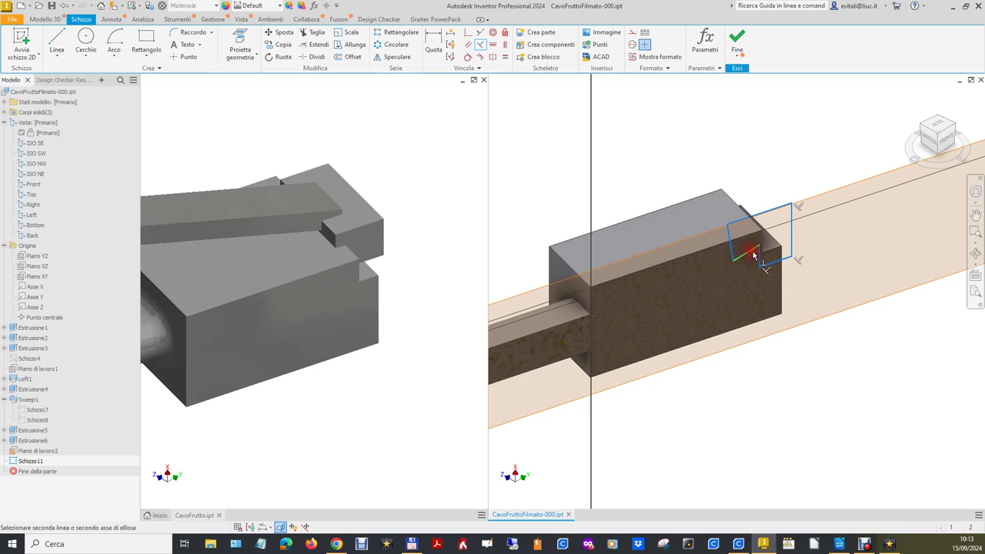
click(758, 256)
click(737, 223)
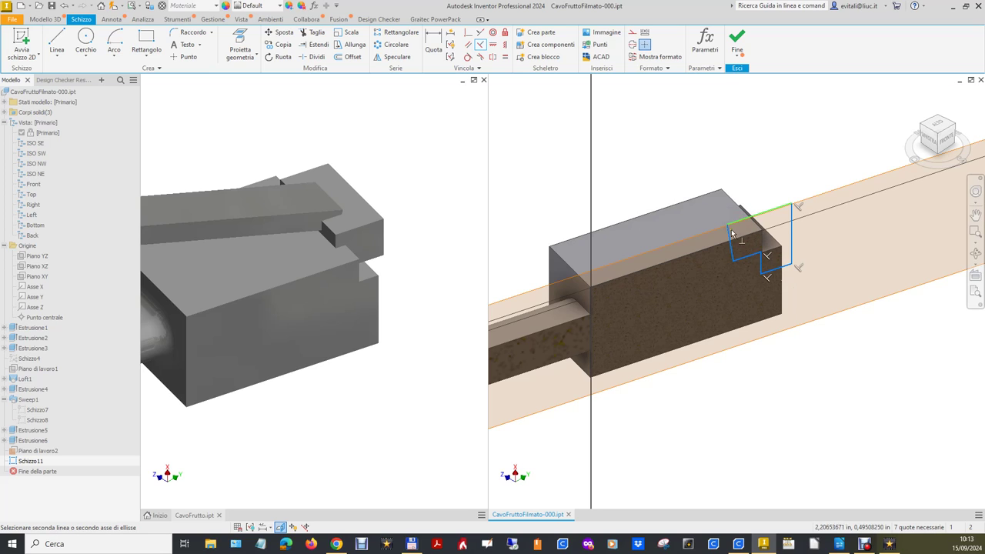
click(729, 237)
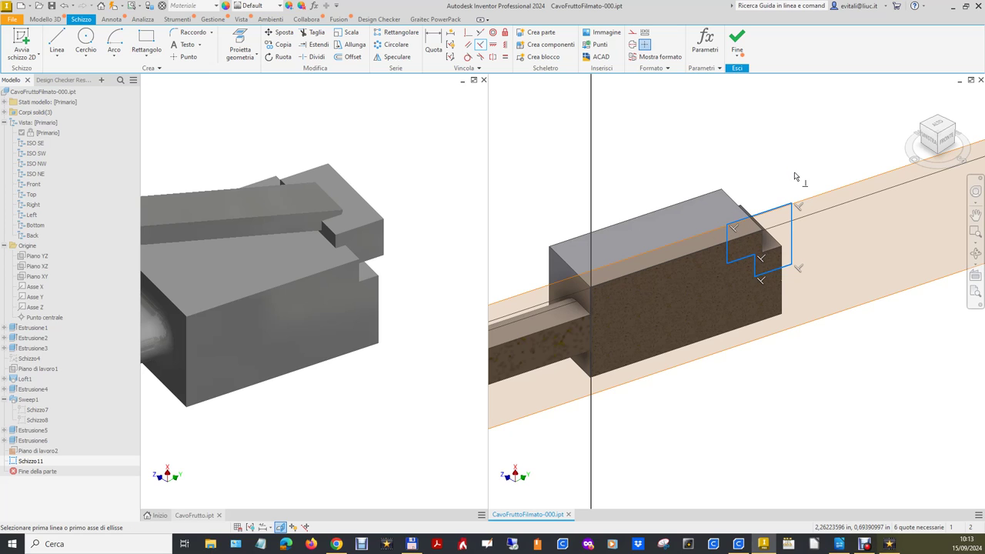
click(451, 211)
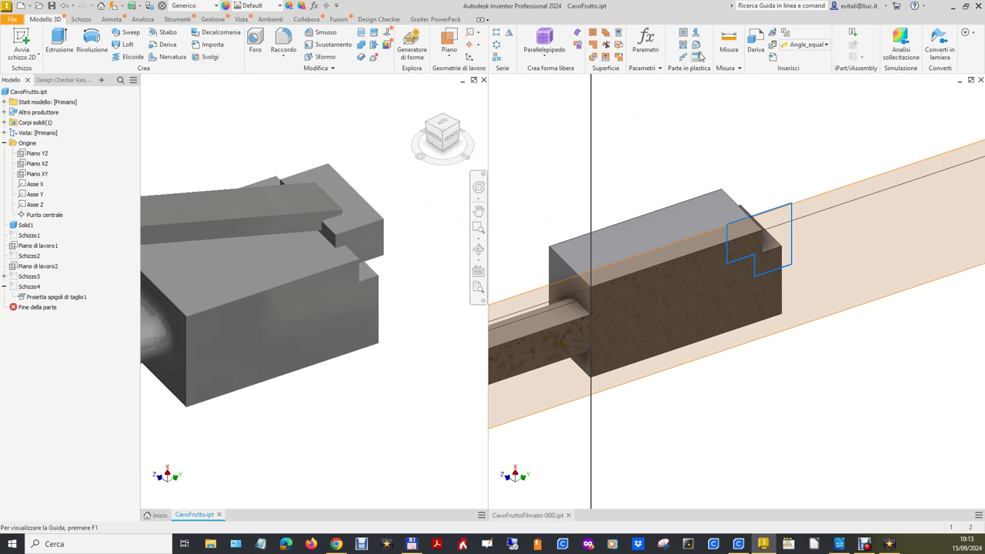
- Measure 0.125 in between two vertices on the CavoFrutto connector
click(728, 43)
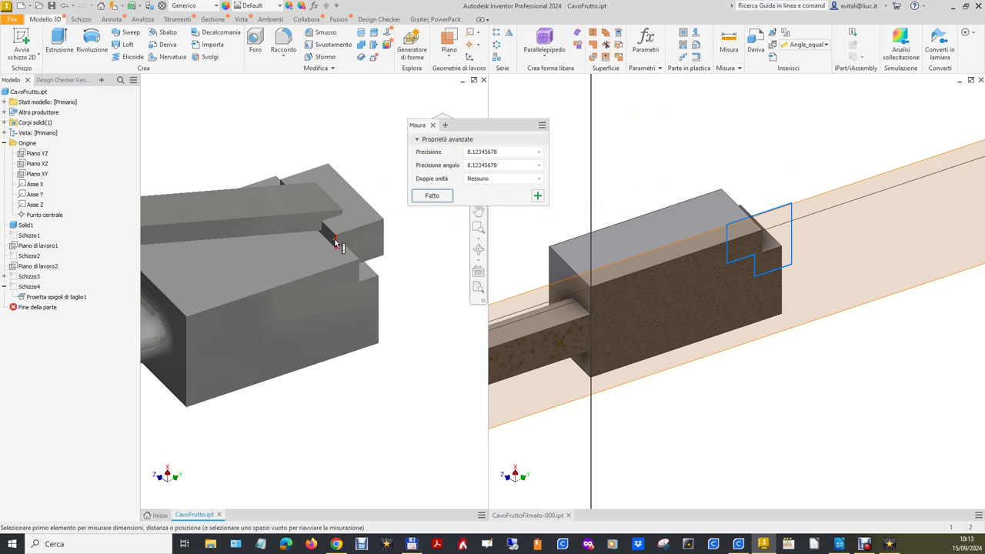
click(338, 237)
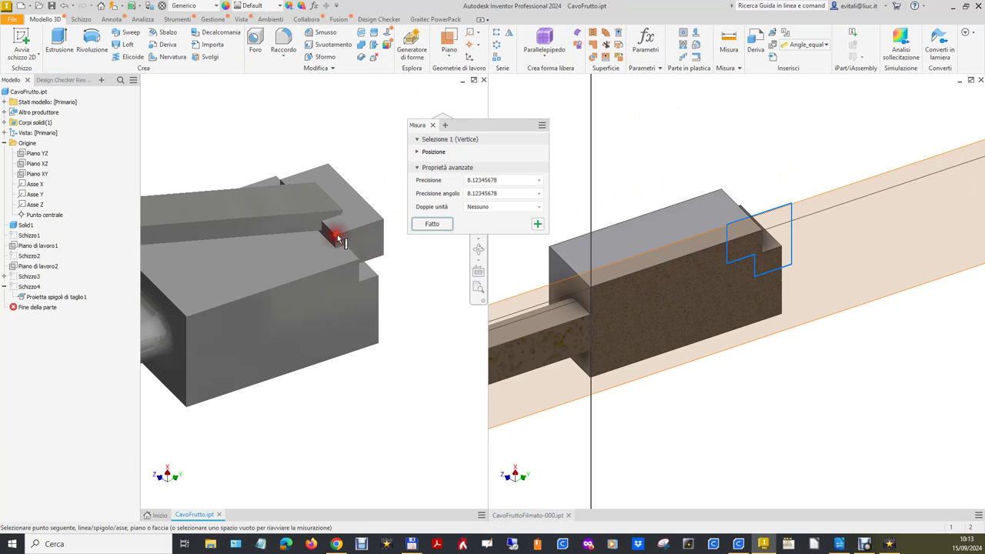
click(383, 222)
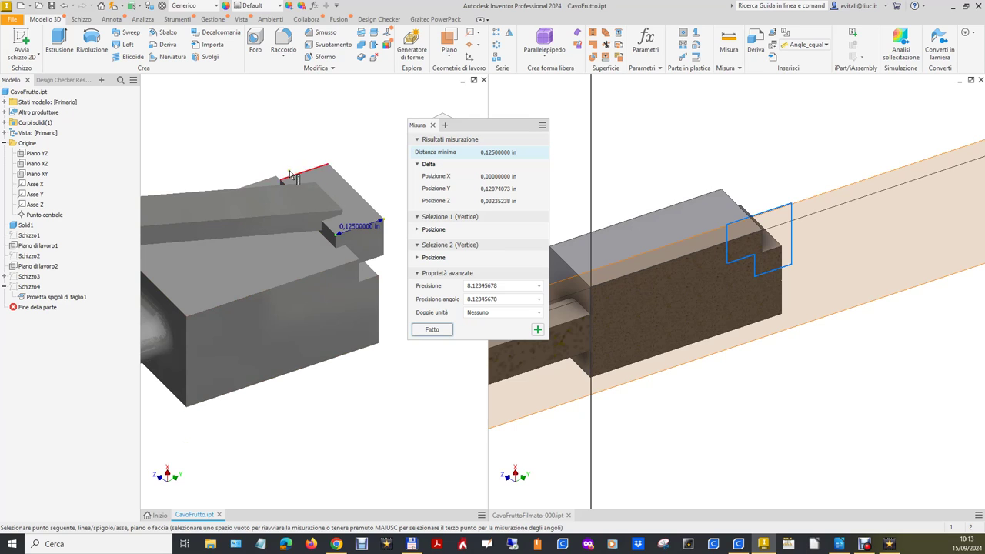
click(432, 125)
- Reframe the cable and measure 0.0625 in between another pair of connector vertices
click(416, 95)
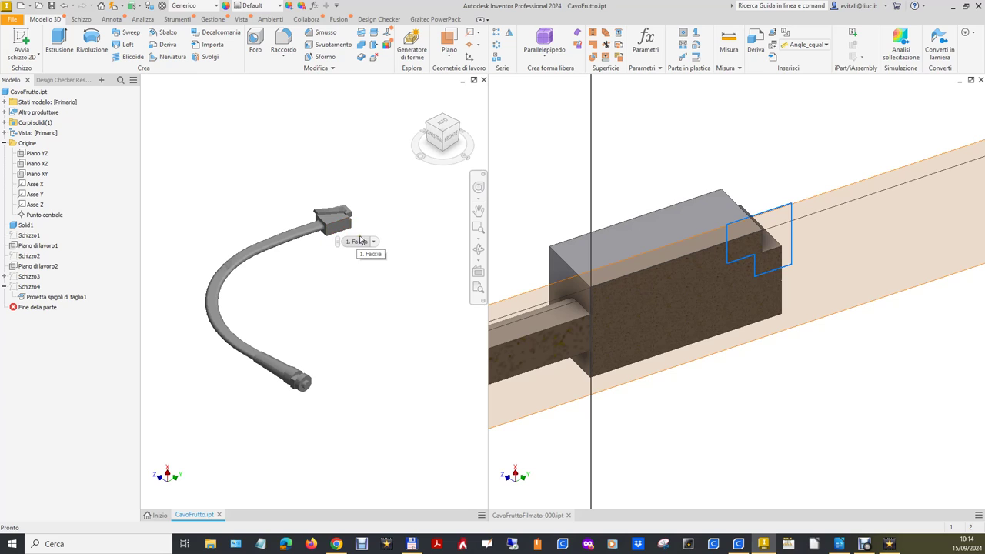
scroll(349, 229, down, 3)
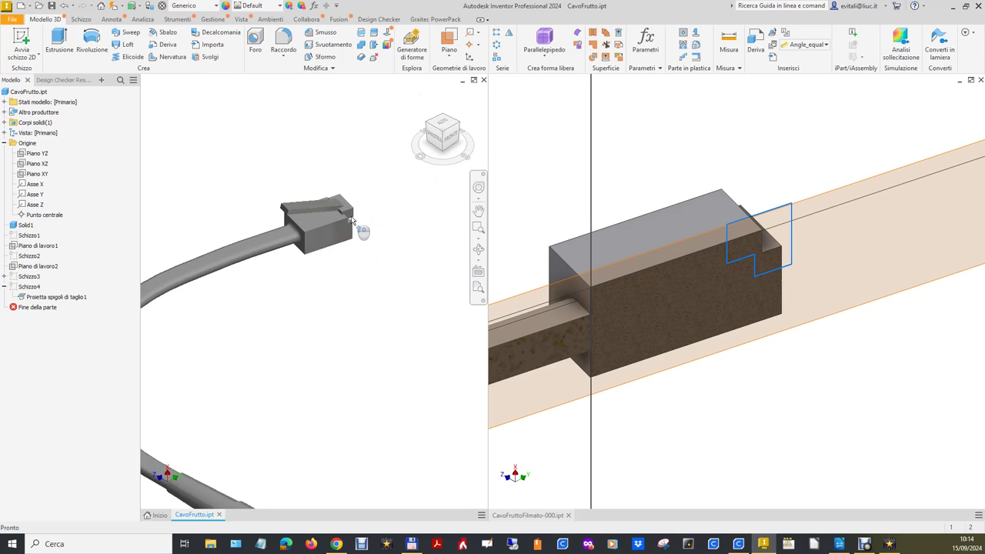
scroll(351, 215, down, 3)
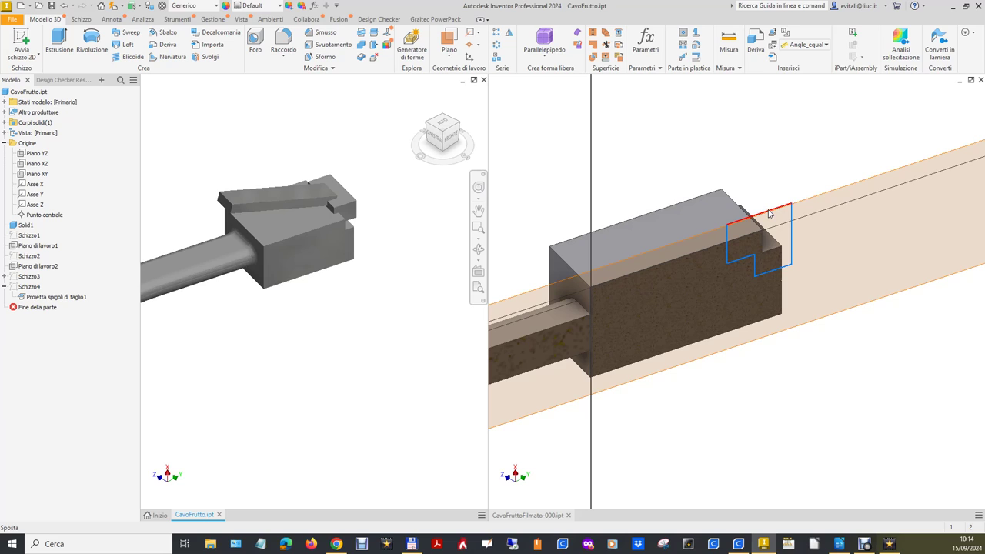
click(458, 123)
scroll(425, 339, up, 5)
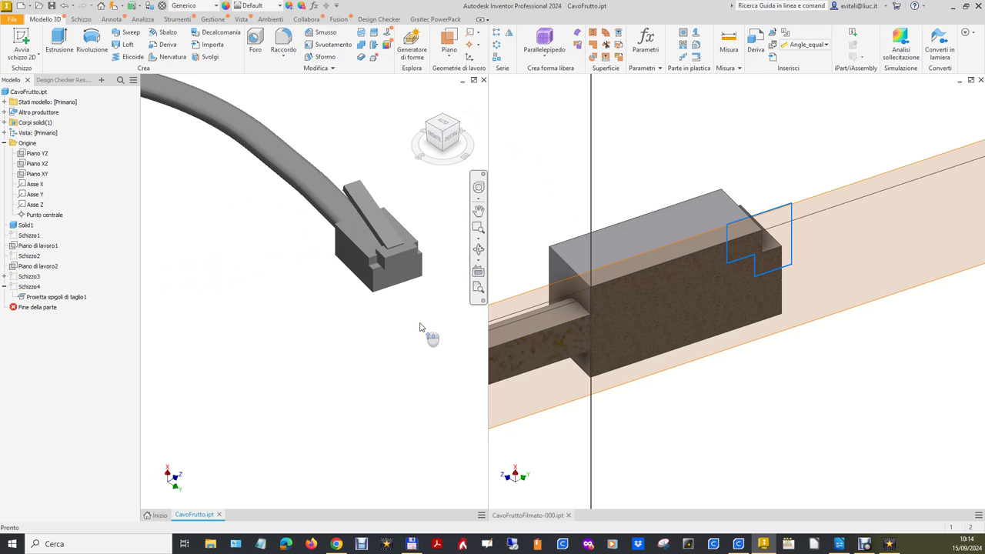
click(728, 44)
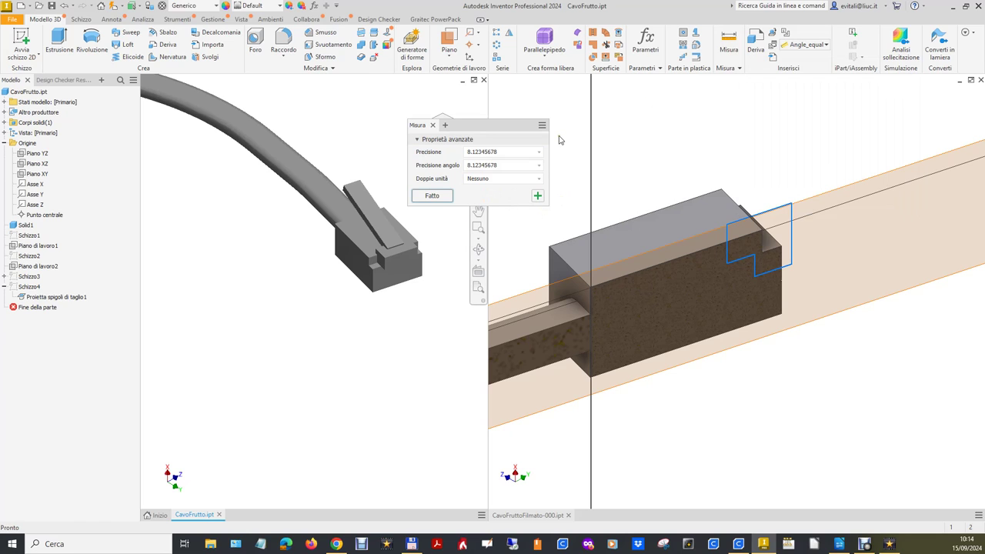
click(373, 259)
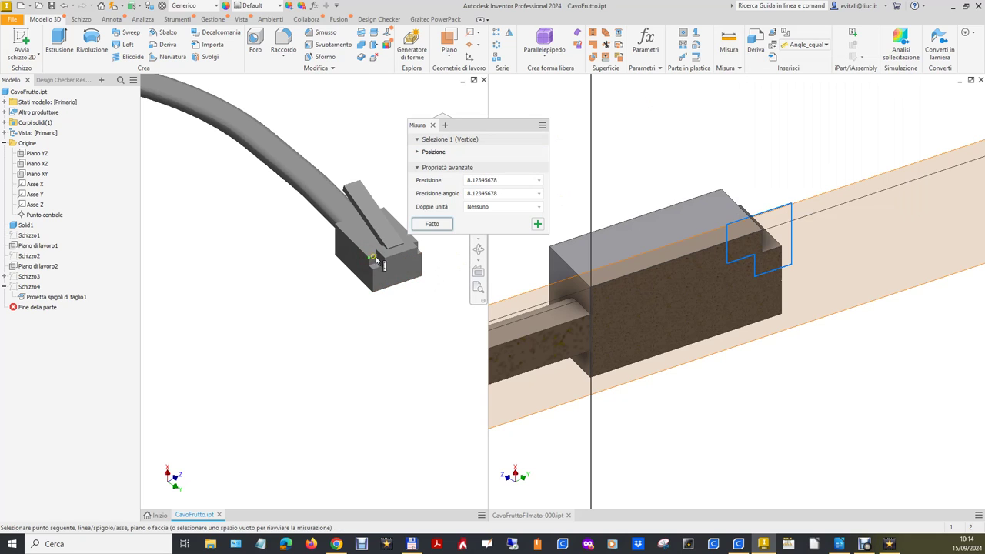
click(377, 259)
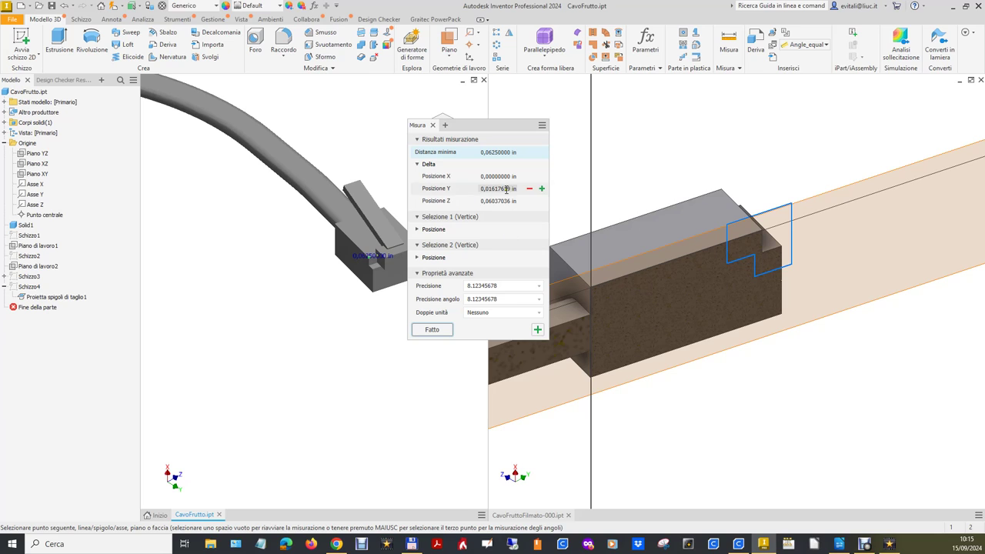
click(432, 124)
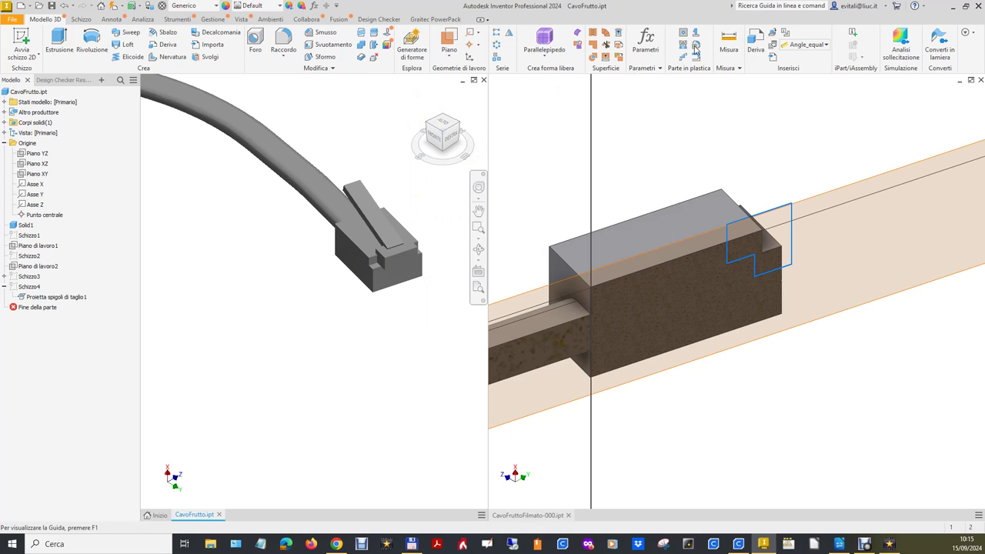
click(471, 60)
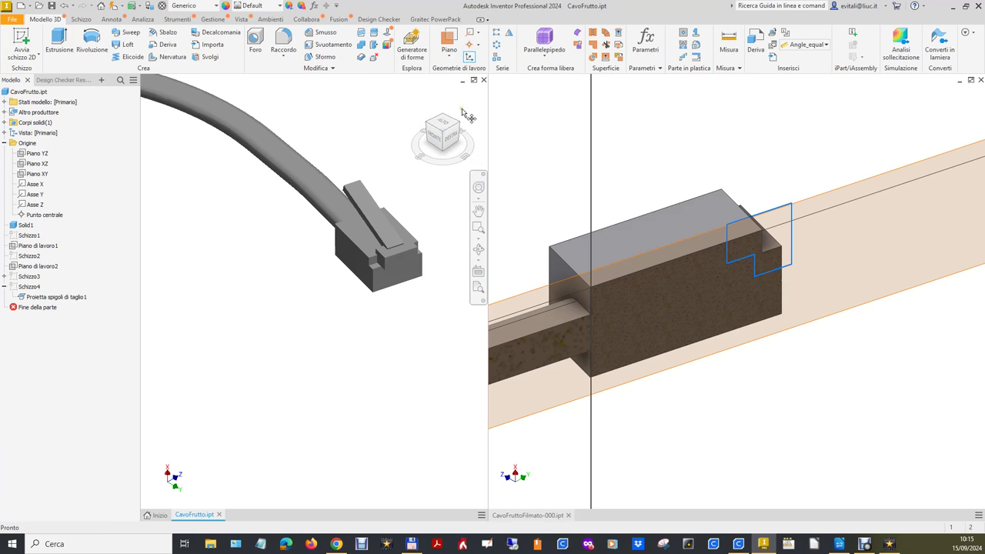
scroll(419, 240, up, 2)
scroll(420, 240, up, 2)
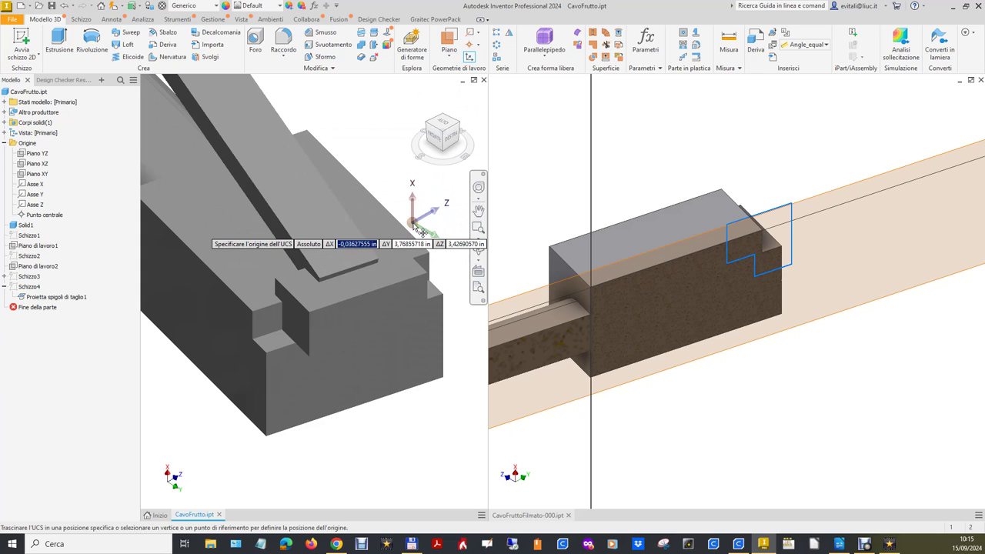
- Place UCS1 with its origin at the notch vertex, then set its X and Y axis directions
click(255, 342)
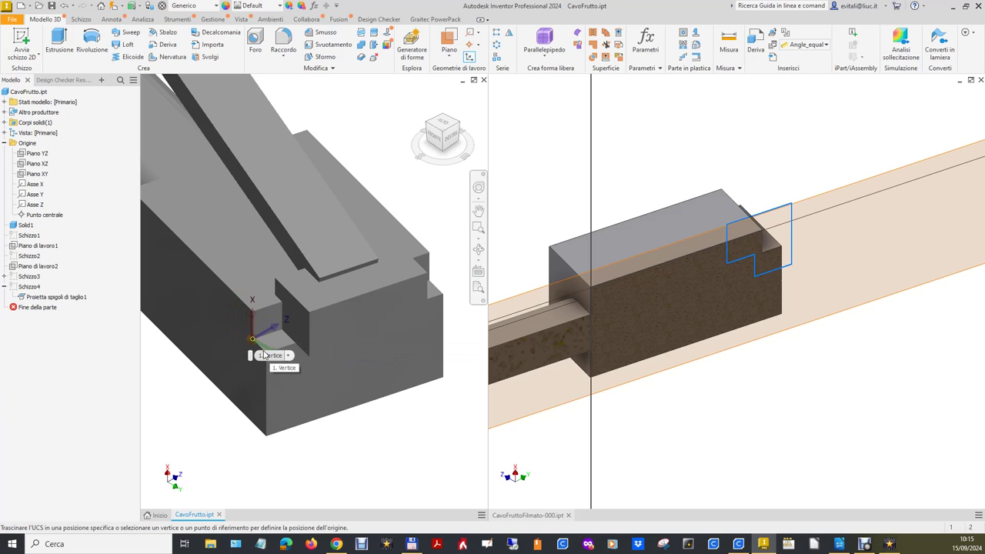
click(254, 342)
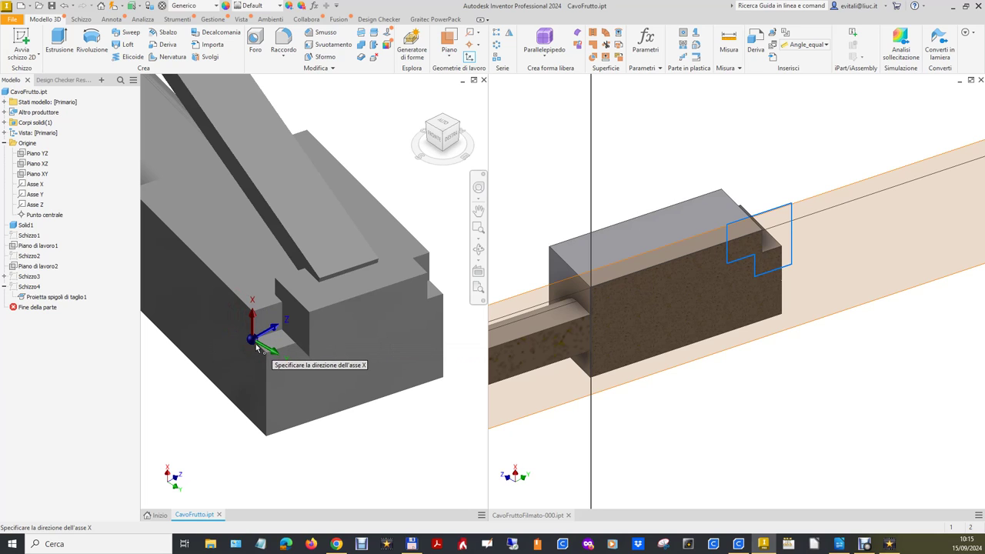
click(269, 355)
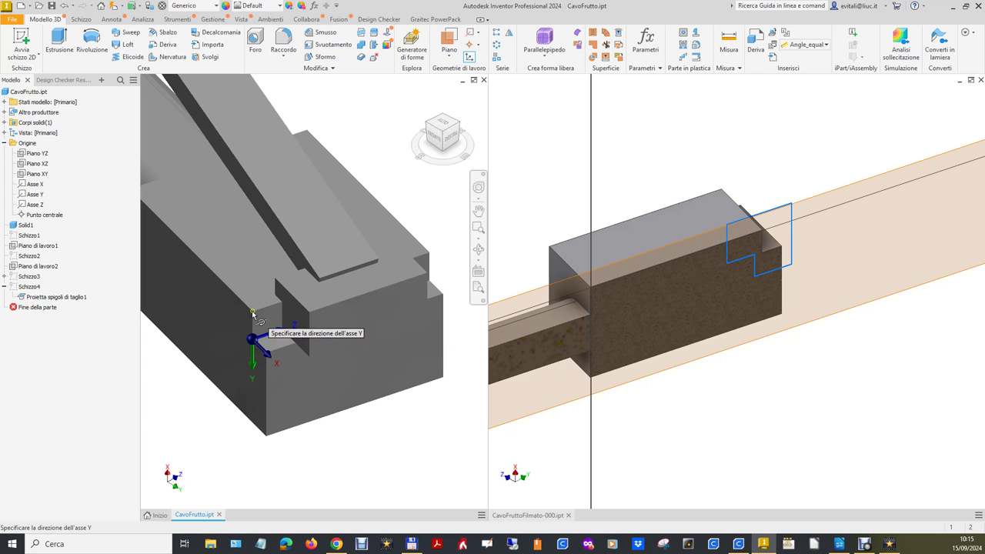
click(253, 314)
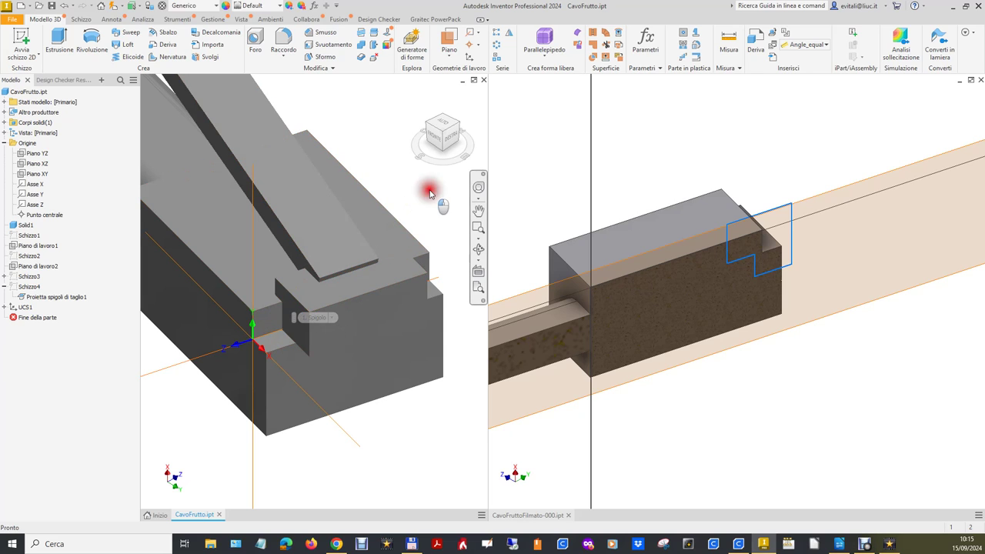
- Measure the notch edge relative to UCS1: 0.125 in along X, zero Y and Z
click(728, 38)
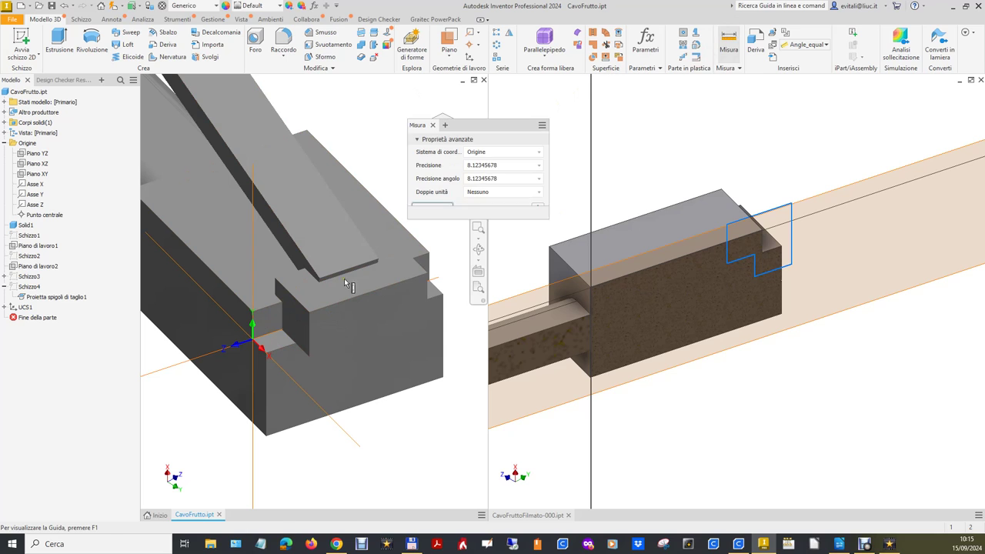
click(276, 279)
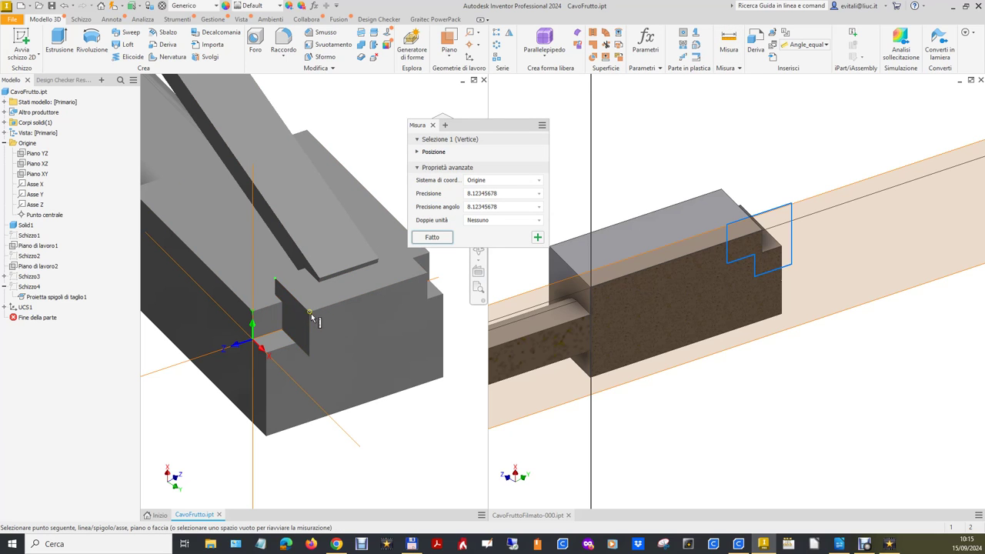
click(308, 312)
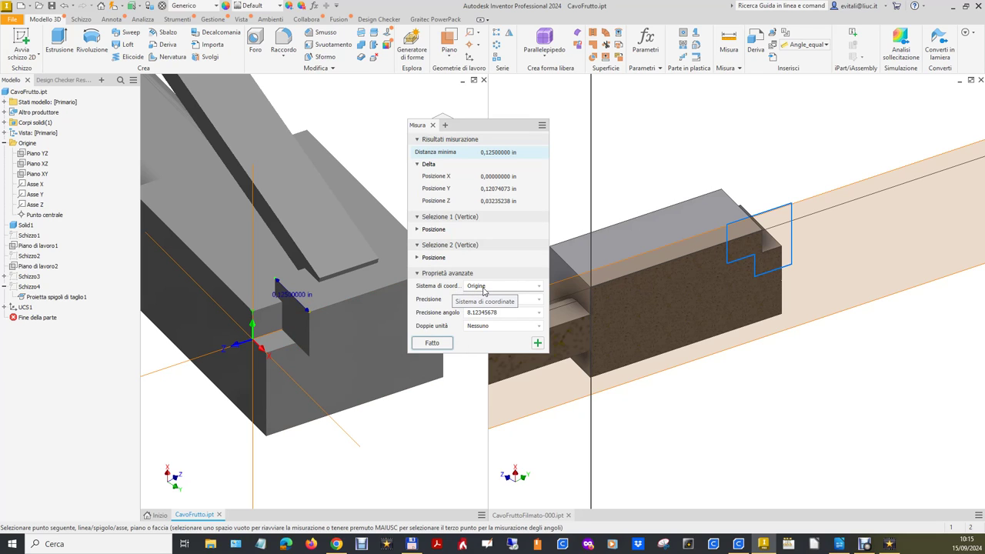
click(536, 287)
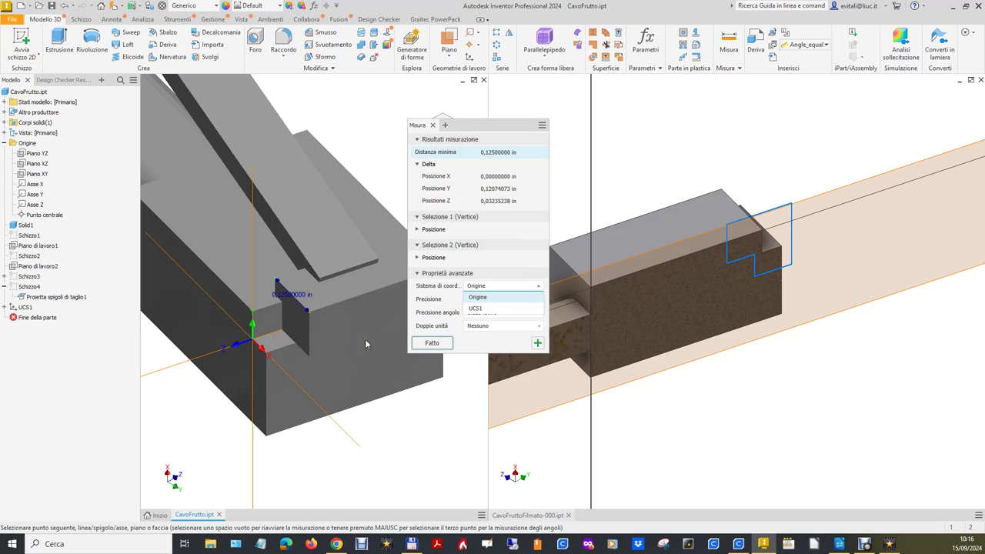
click(521, 308)
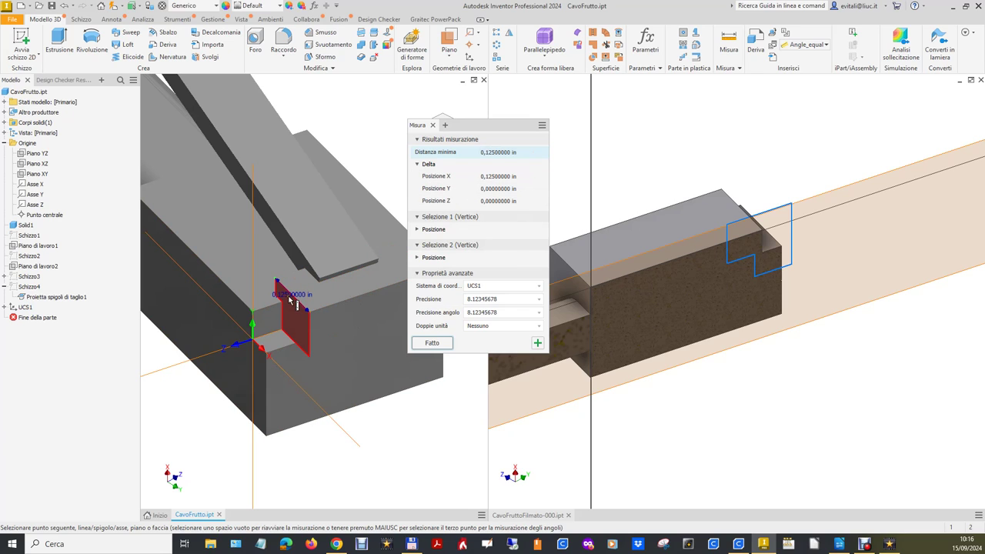
mouse_move(308, 330)
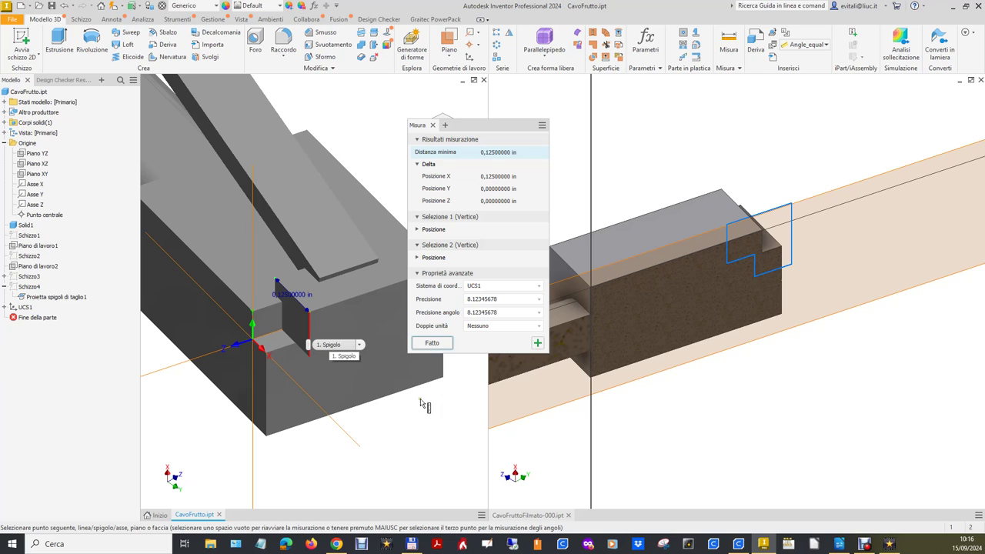
click(434, 343)
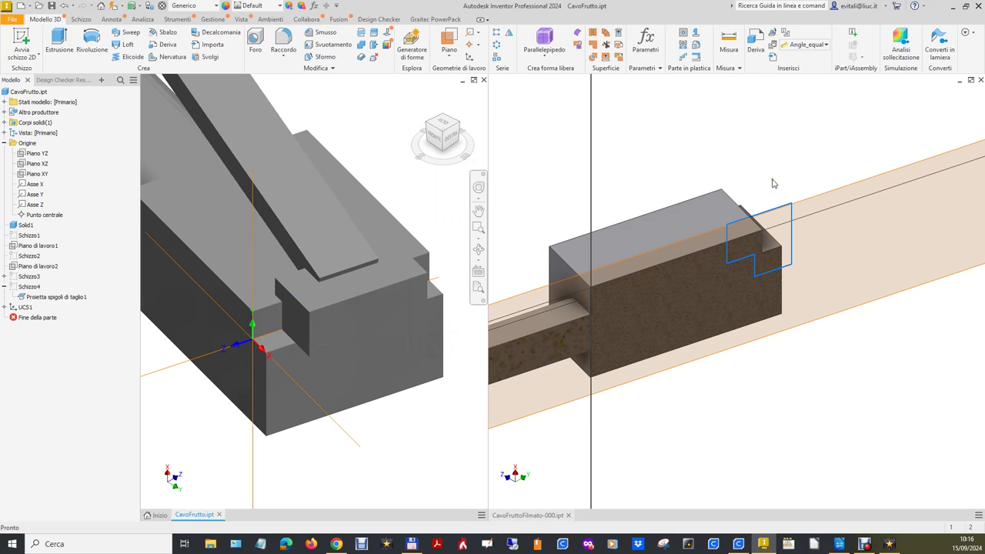
click(774, 146)
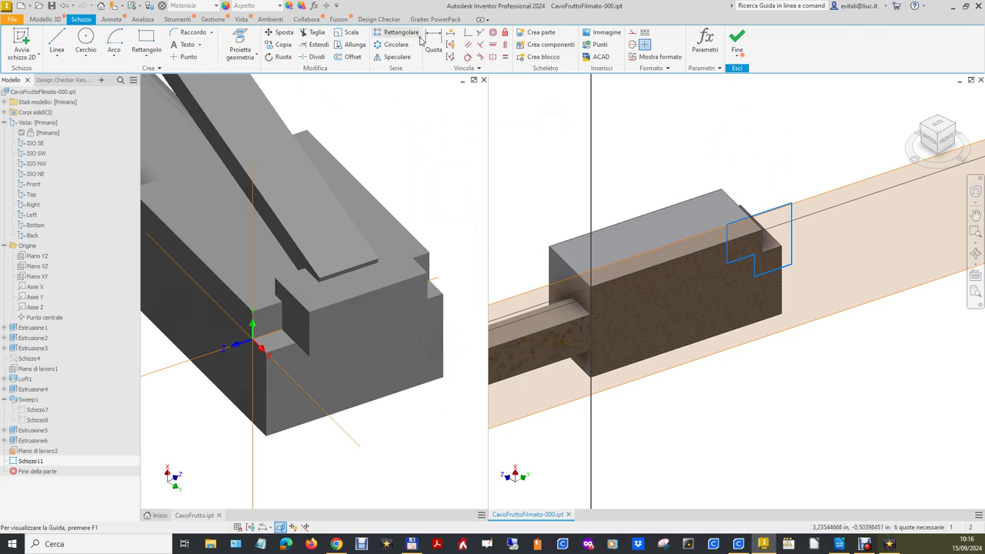
- Dimension the profile's top edge to 0,125
click(434, 42)
click(782, 208)
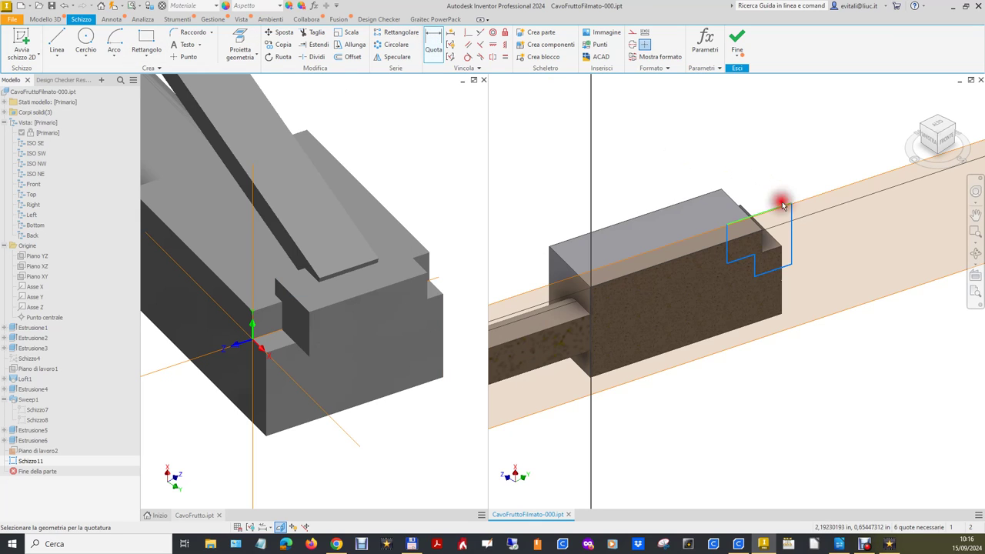
click(767, 156)
text(0,125)
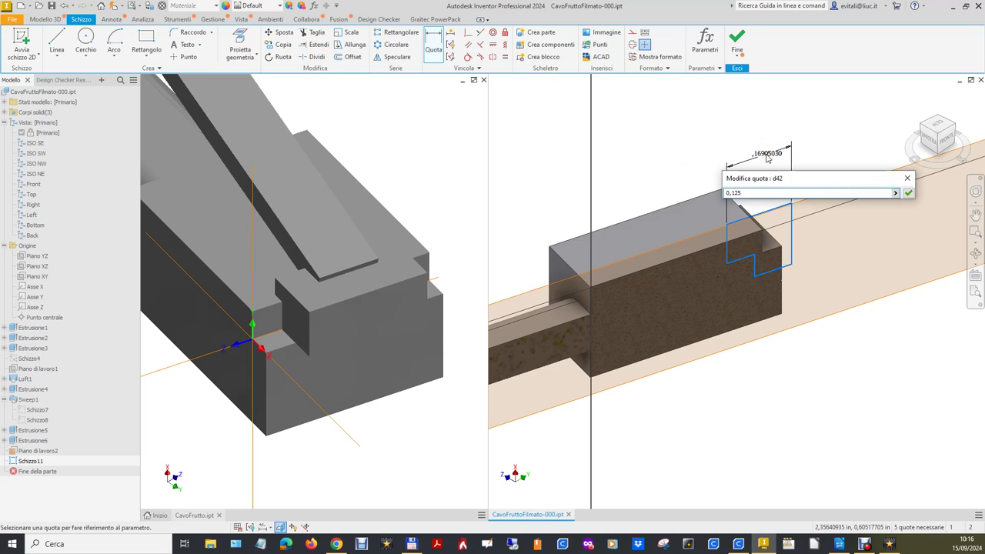
key(Return)
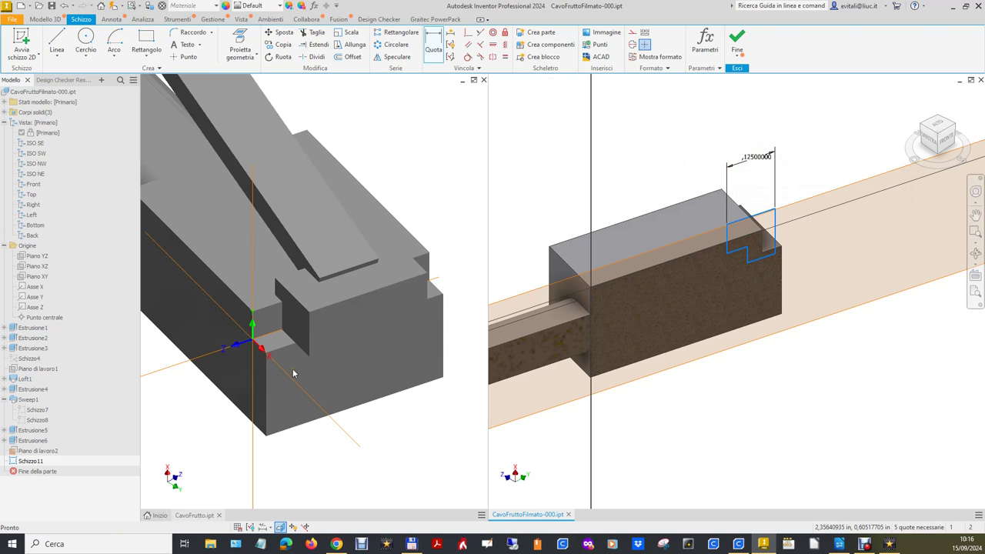
- Measure a second CavoFrutto notch edge relative to UCS1, reading 0.100 in along Y
click(434, 181)
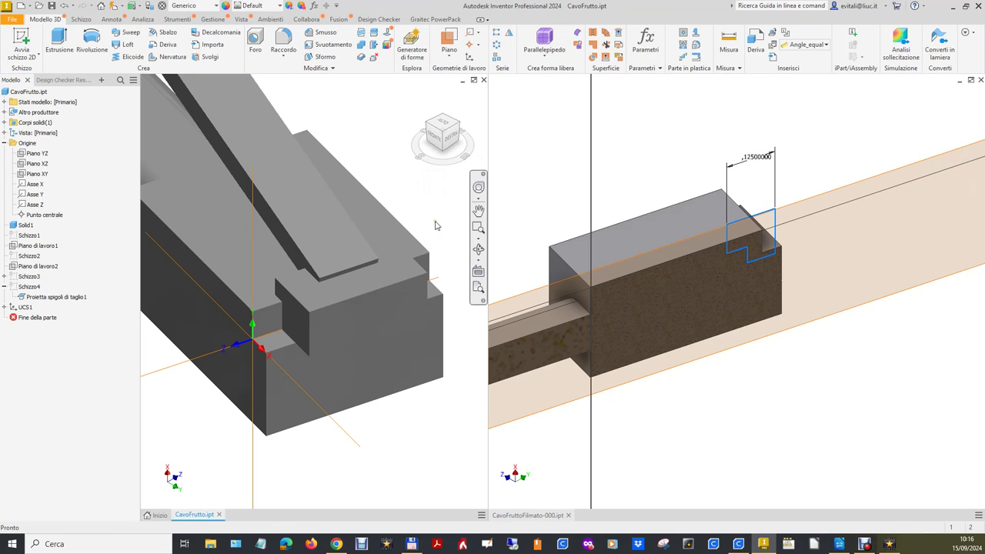
click(728, 45)
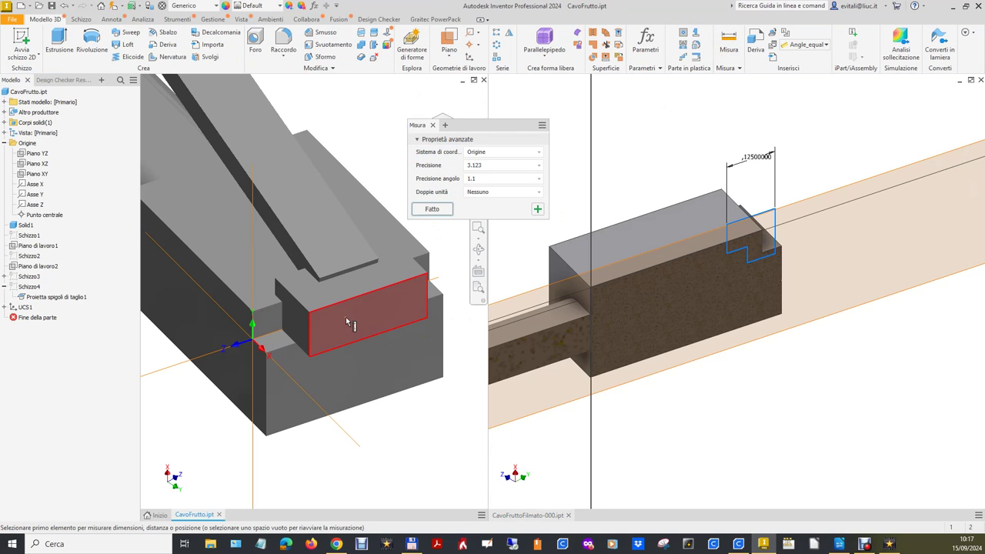
click(309, 357)
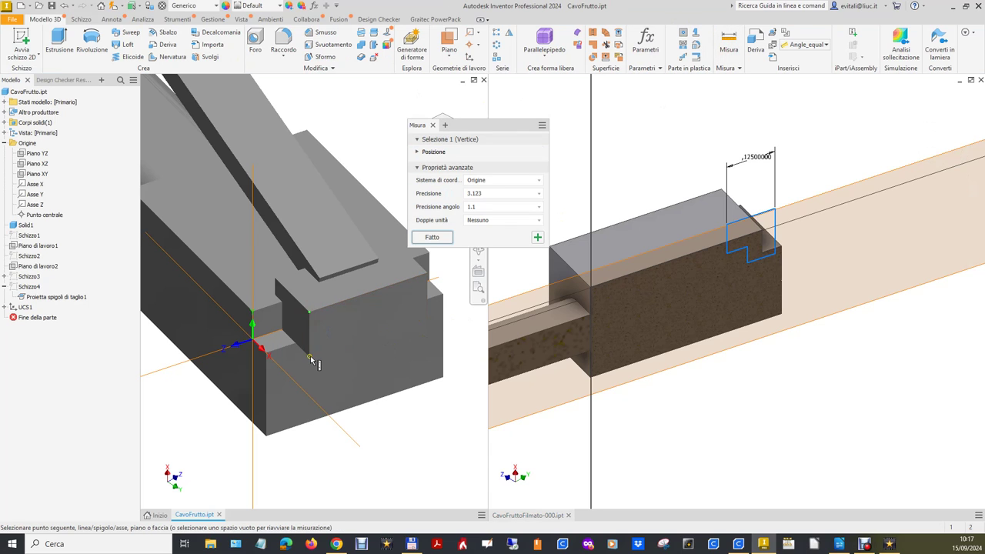
click(309, 357)
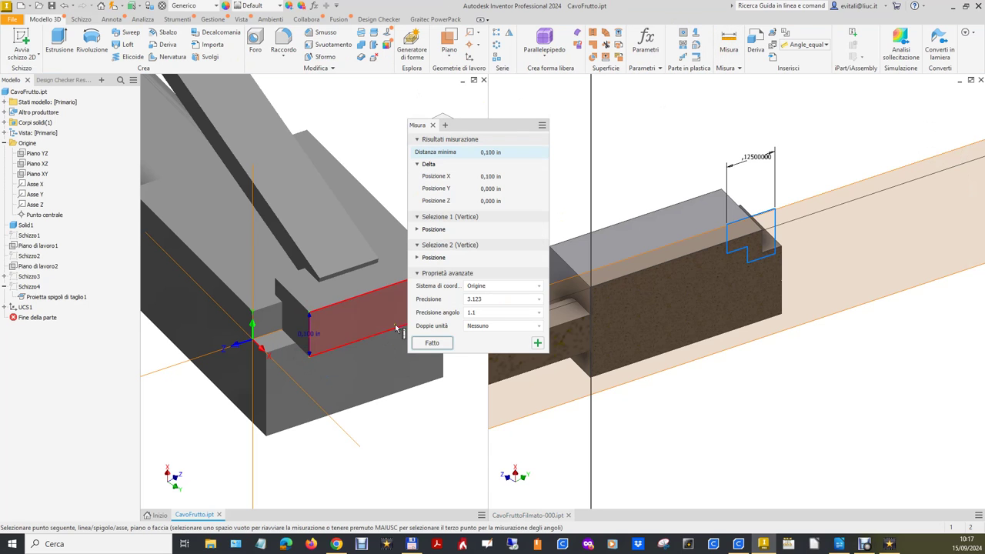
click(505, 289)
click(507, 310)
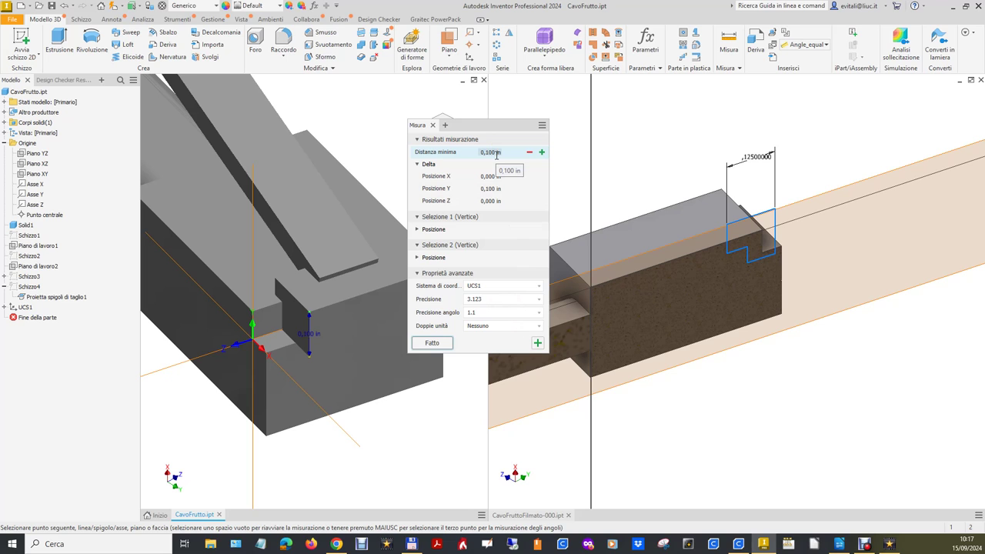
click(738, 106)
click(867, 217)
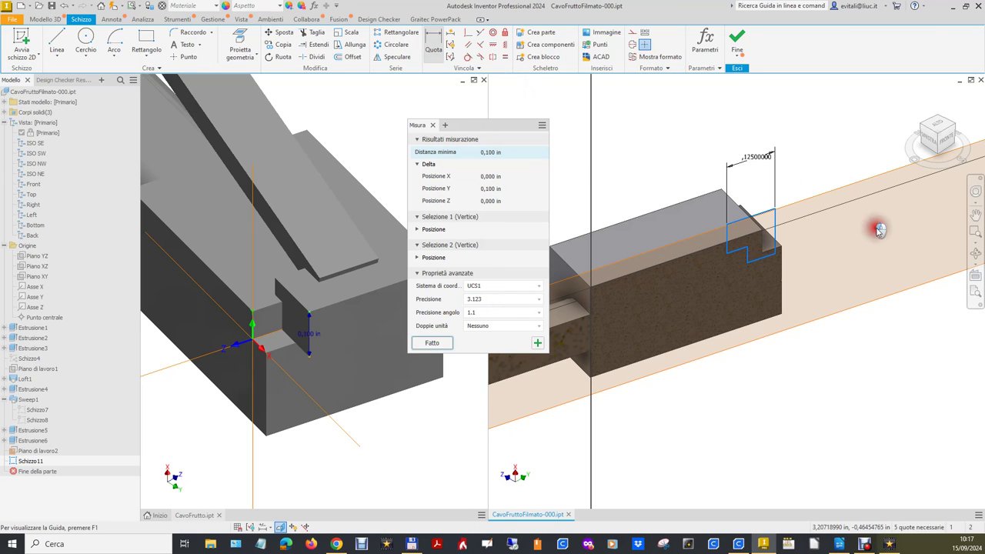
- Dimension the vertical profile edge to 0,1
key(d)
click(774, 227)
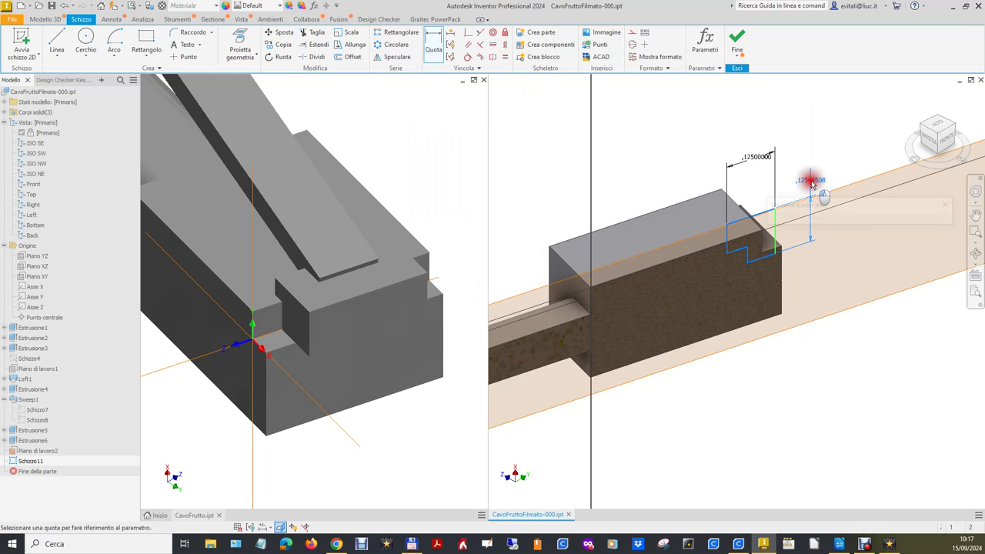
text(0)
key(Return)
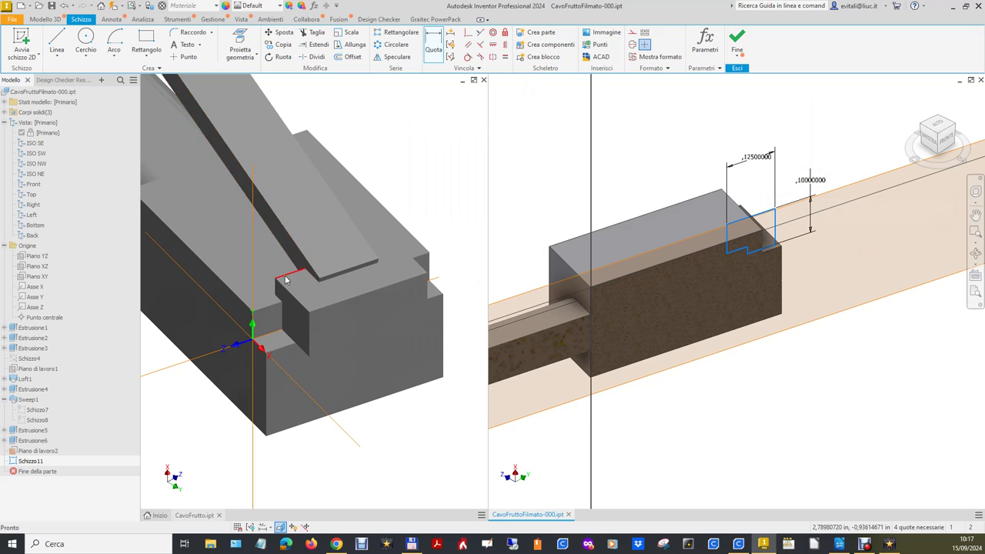
- Measure the matching CavoFrutto step edge relative to UCS1
click(365, 188)
click(726, 43)
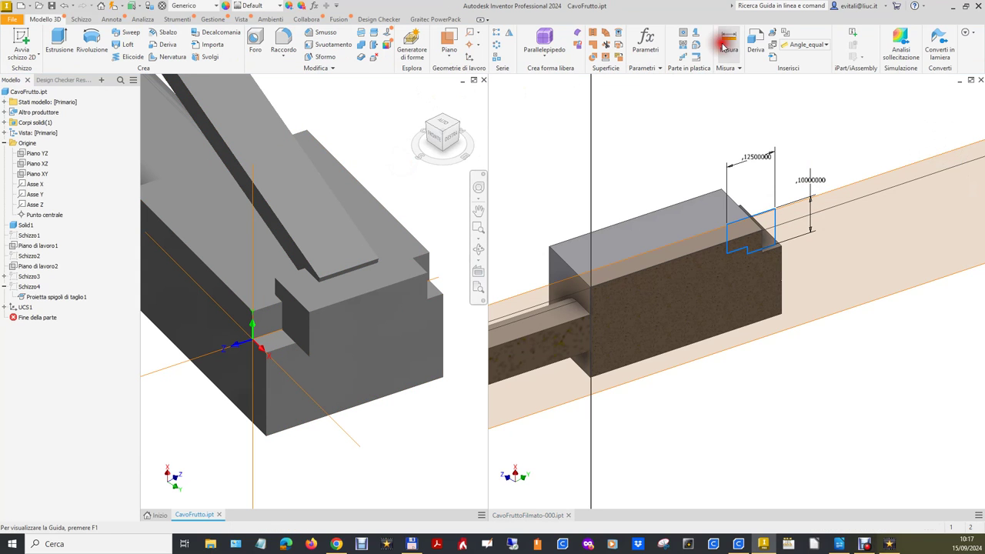
click(308, 355)
click(284, 331)
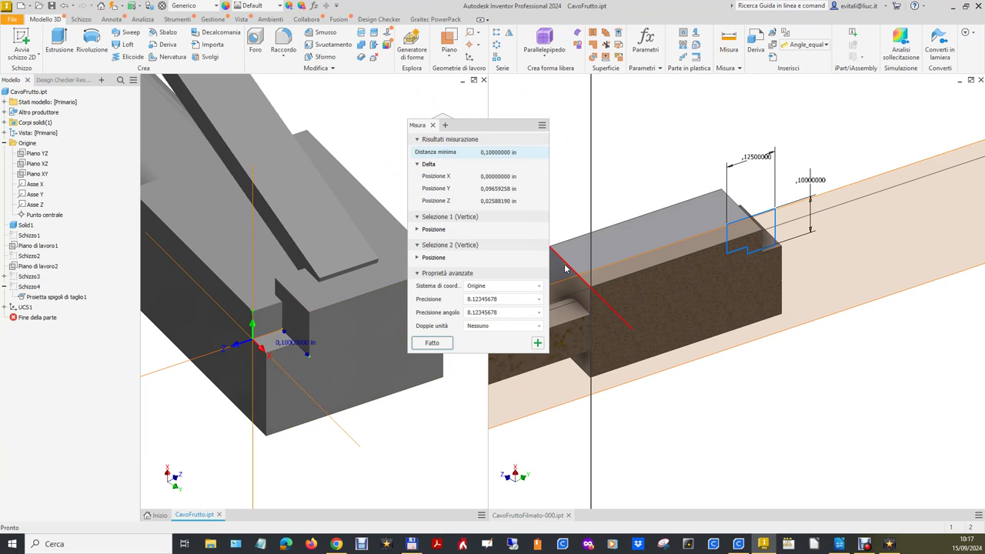
mouse_move(477, 189)
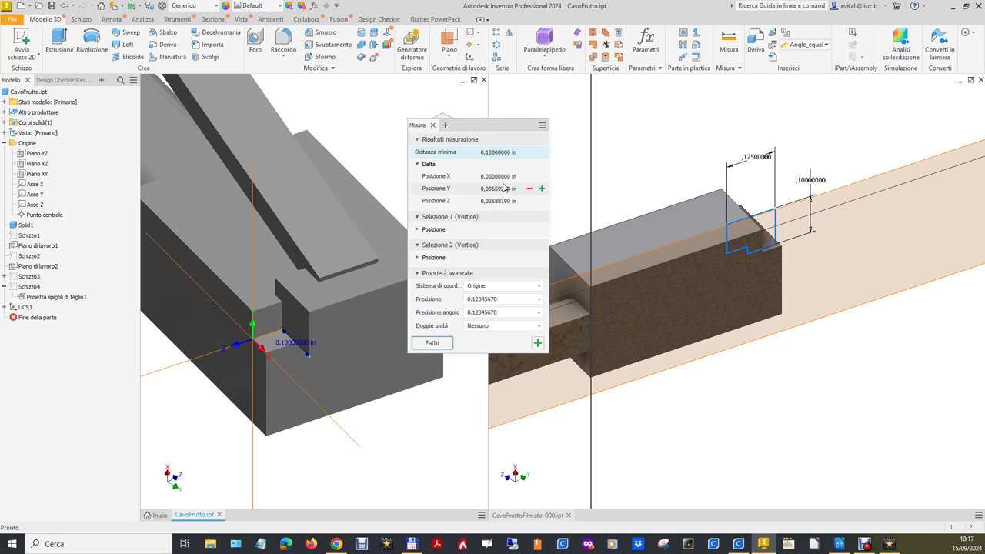
click(515, 285)
click(515, 308)
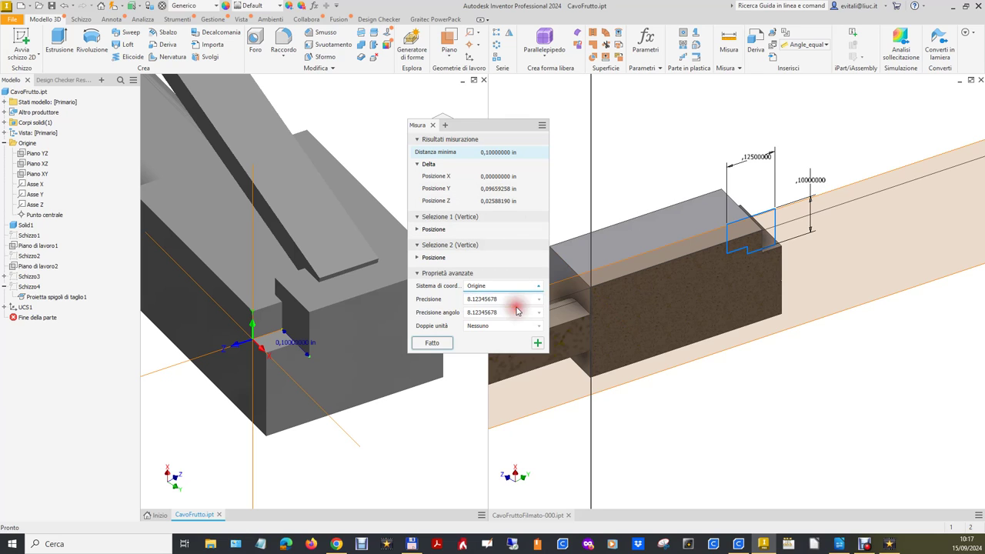
click(896, 362)
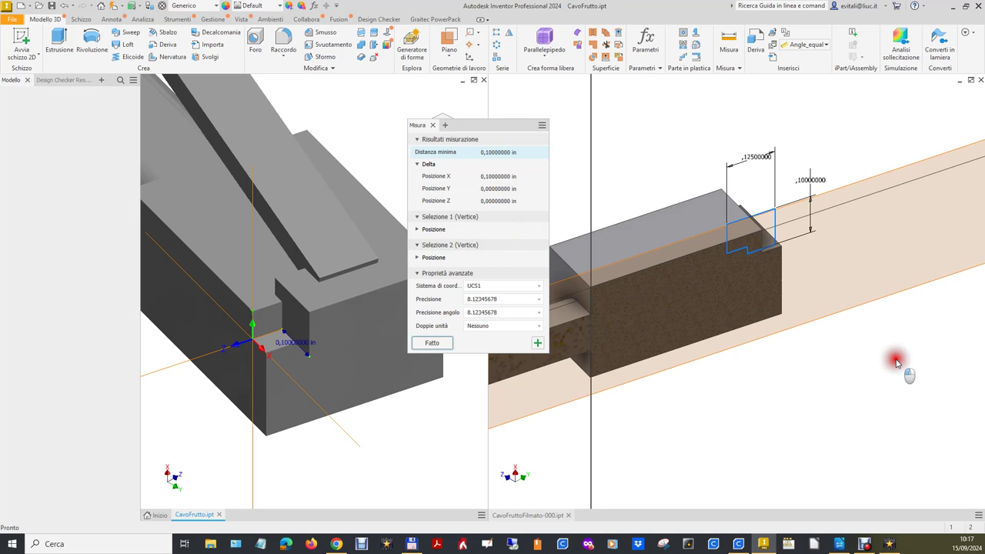
- Dimension the lower profile edge to 0,1, placing it below the model
click(437, 43)
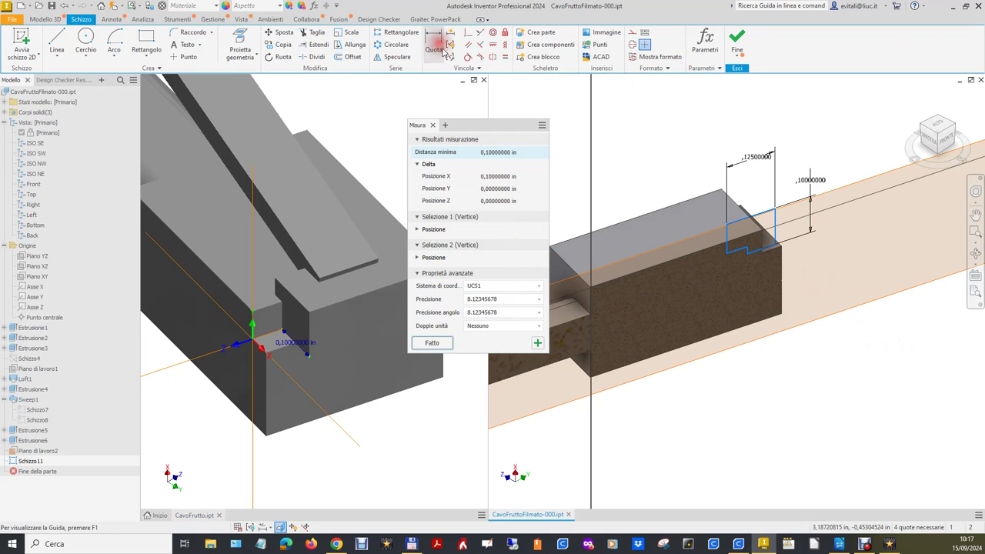
click(763, 249)
click(804, 336)
key(Return)
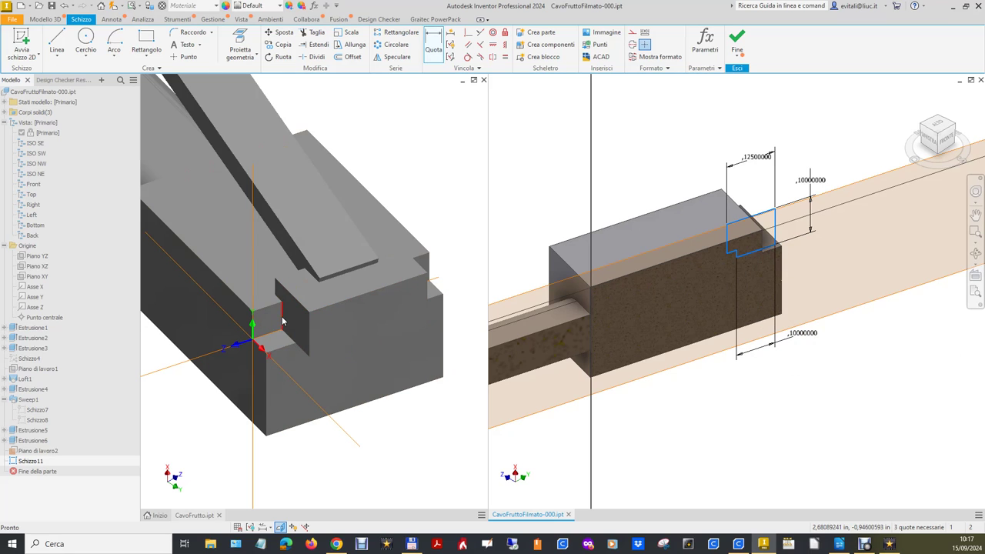
click(387, 395)
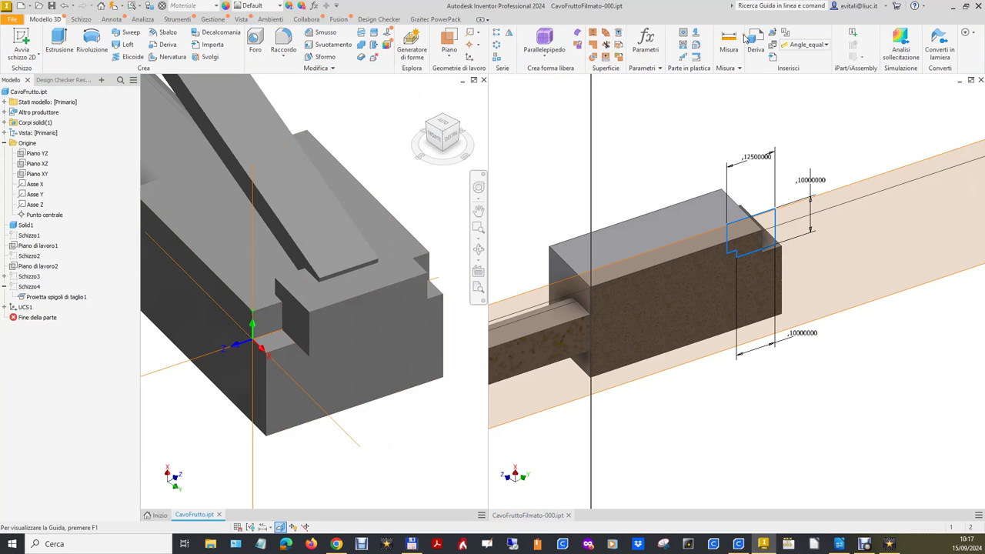
- Measure the small CavoFrutto step relative to UCS1, reading 0,0625 in along Y
click(734, 40)
click(283, 333)
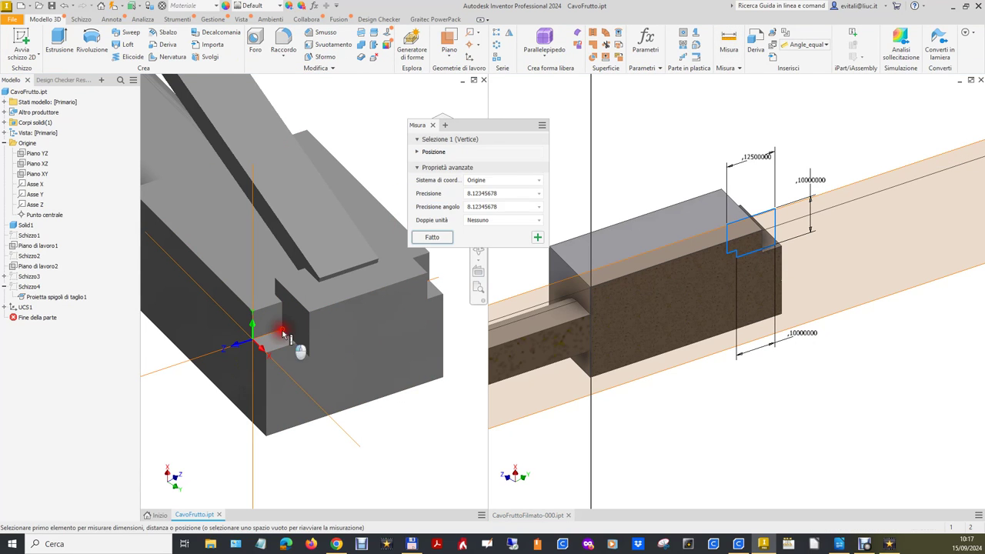
click(295, 344)
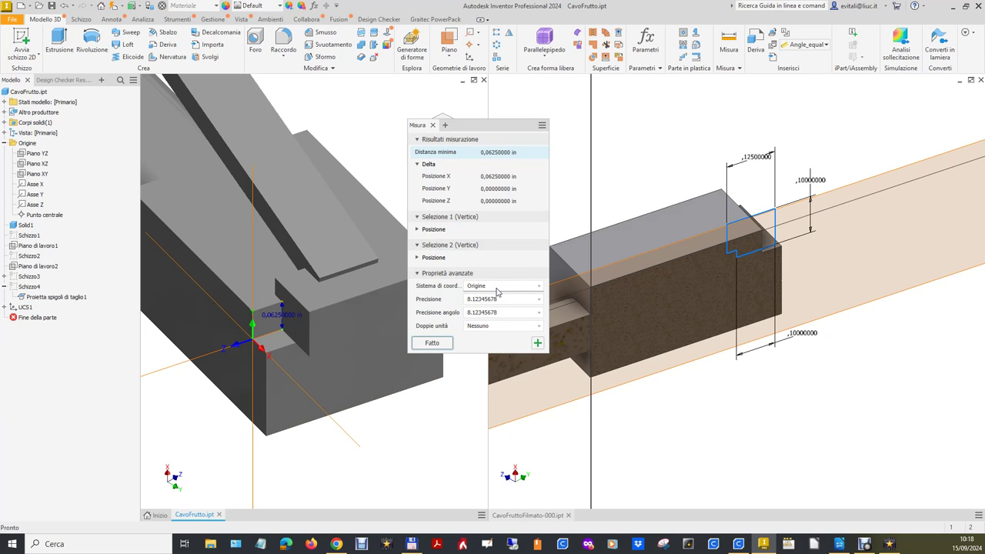
click(496, 288)
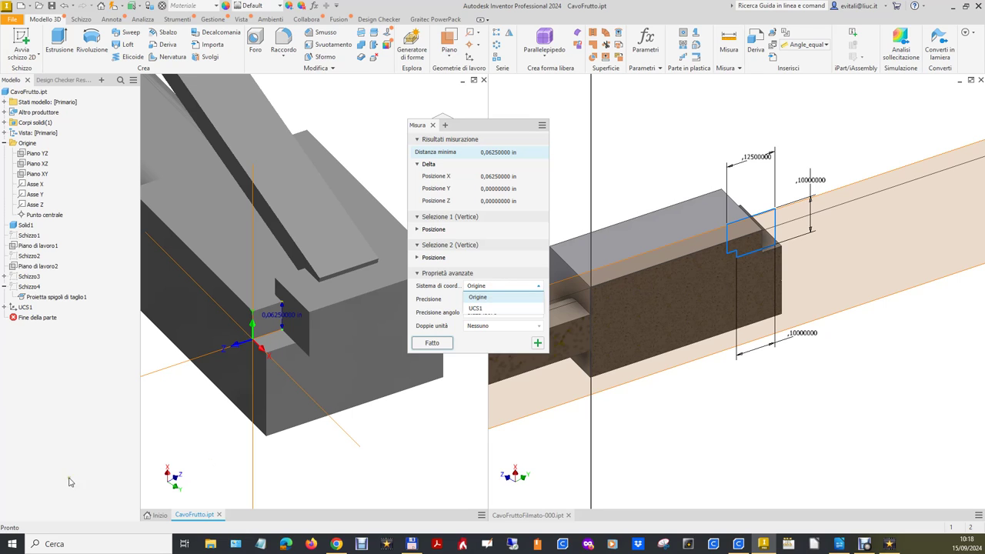
click(498, 307)
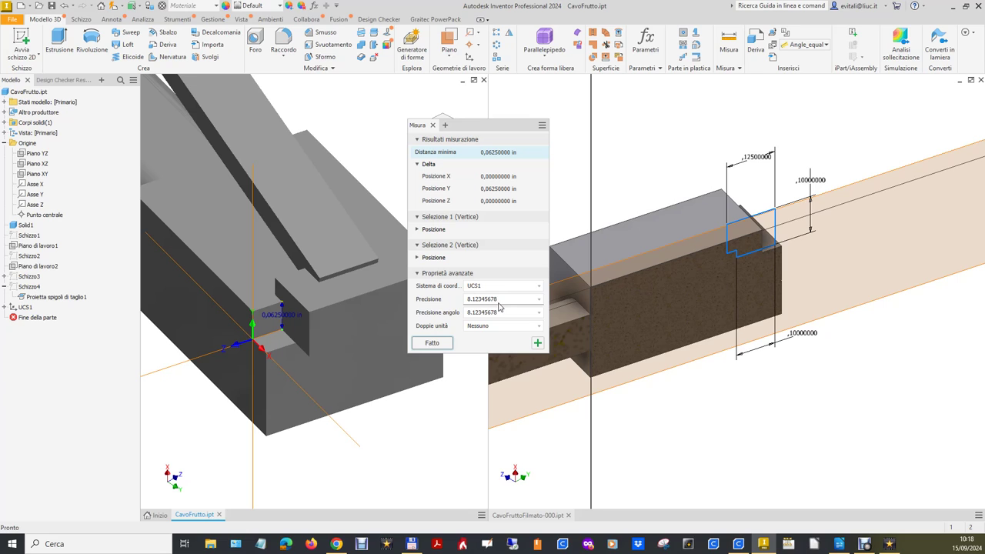
mouse_move(461, 188)
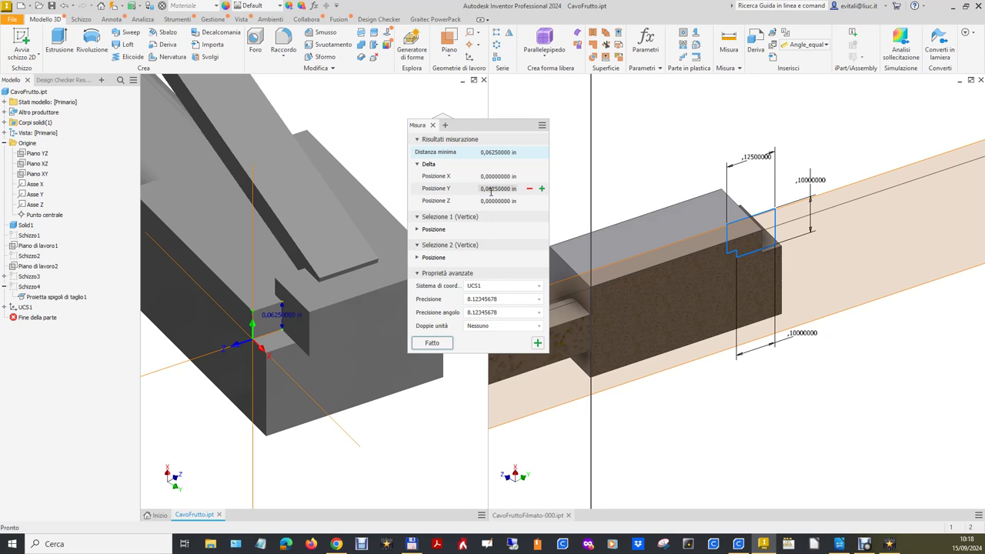
click(491, 189)
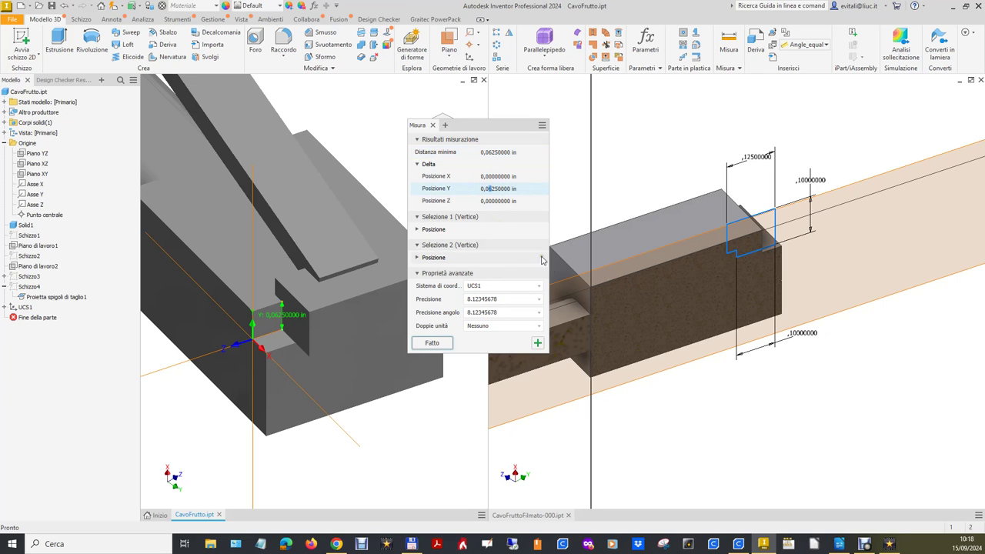
click(739, 463)
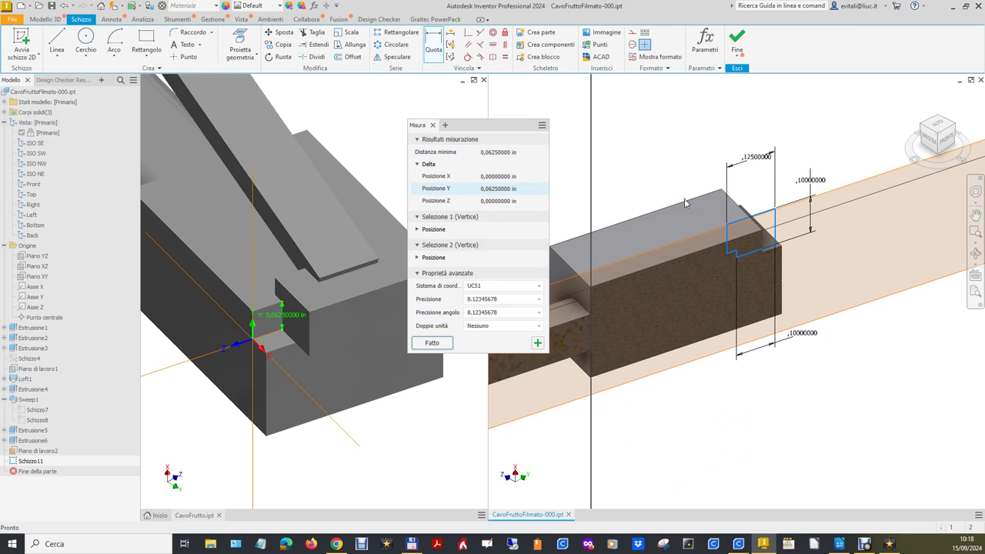
- Dimension the short vertical profile segment to 0,0625, then restart dimensioning for the remaining edges
click(433, 45)
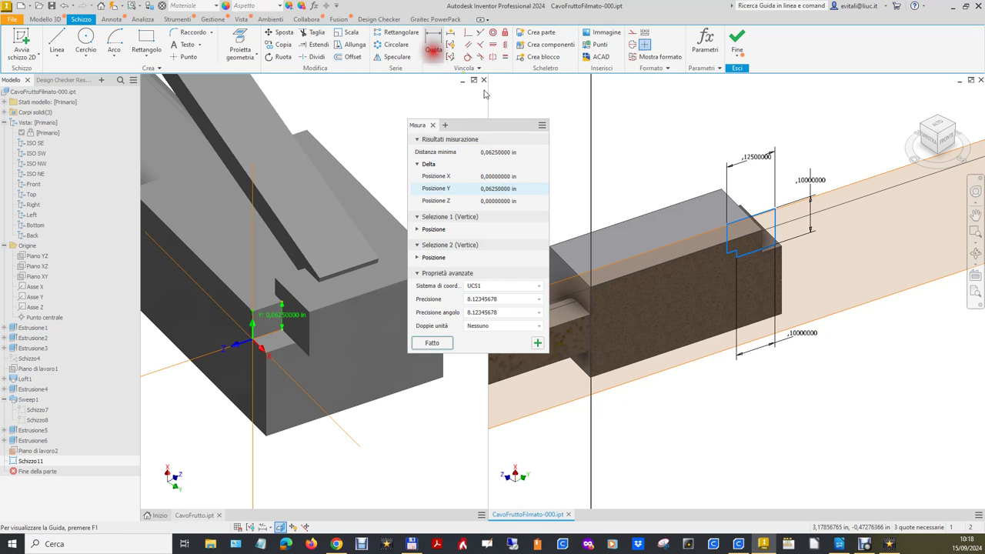
scroll(742, 265, up, 2)
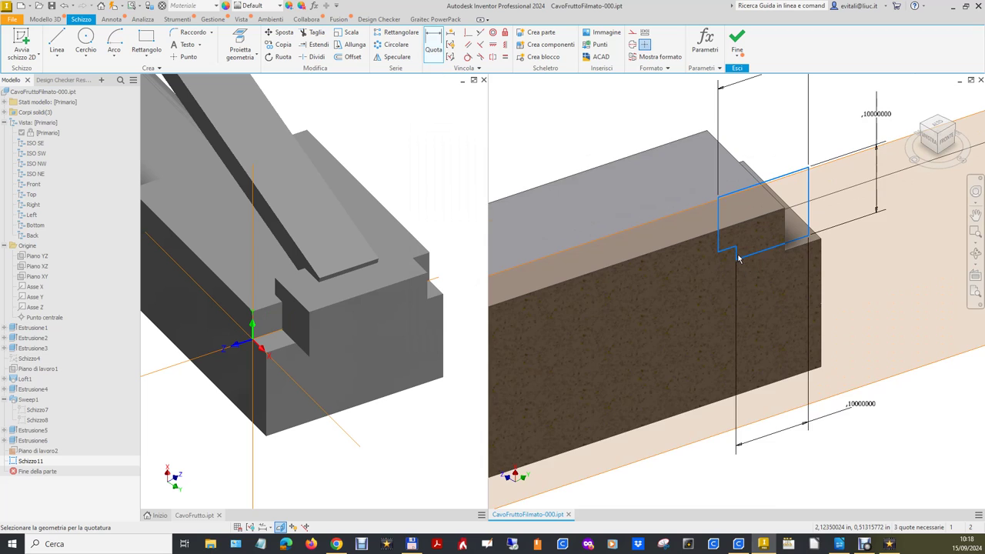
scroll(735, 262, up, 2)
click(735, 254)
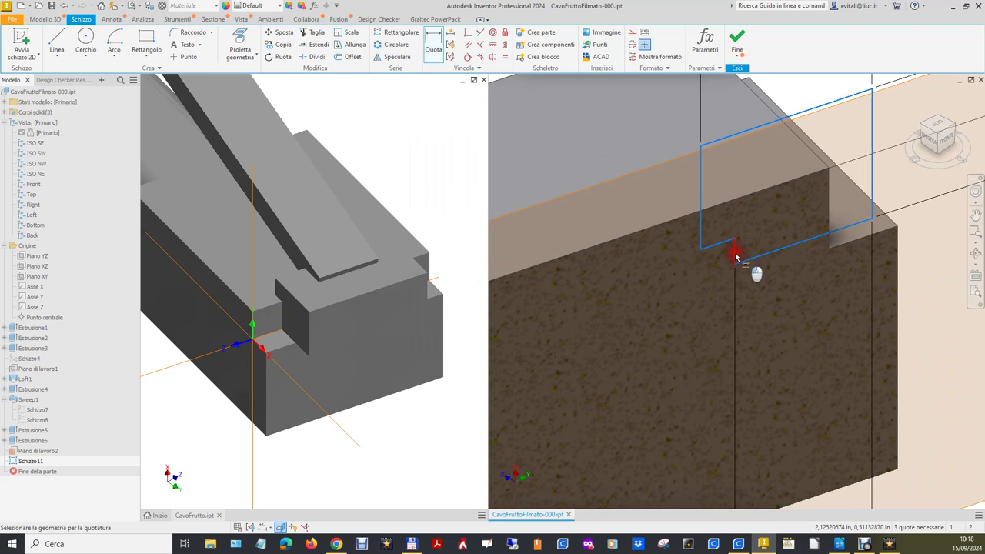
click(623, 344)
text(0,0625)
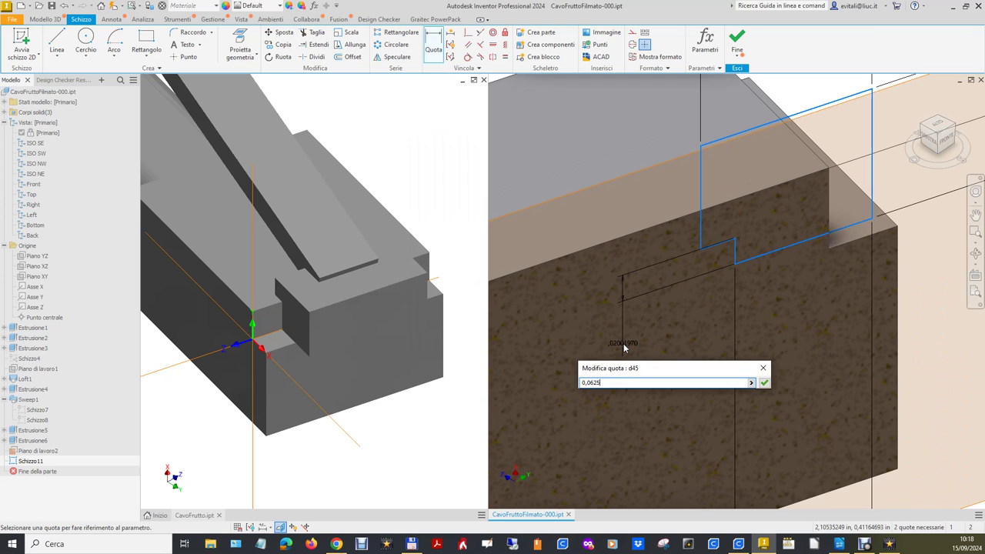
key(Return)
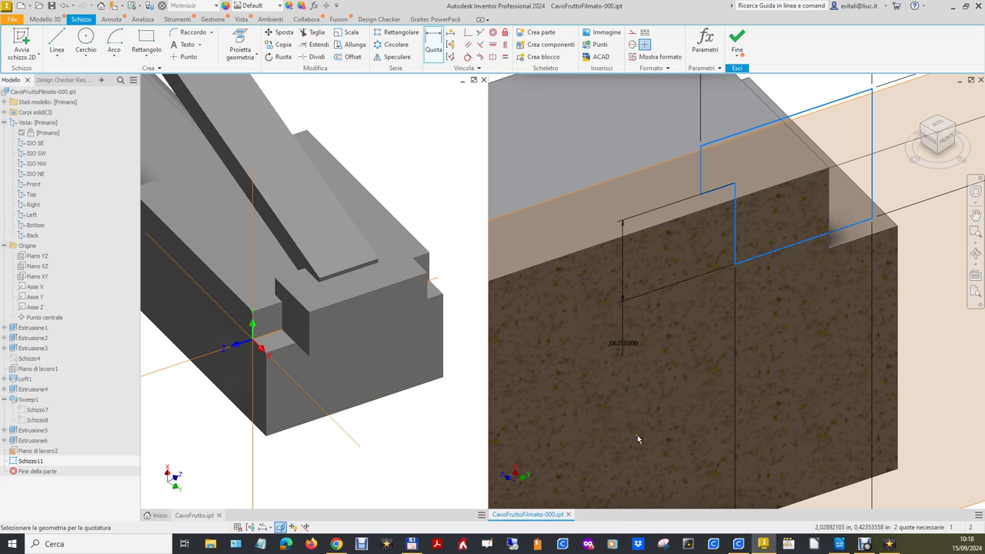
scroll(637, 435, up, 2)
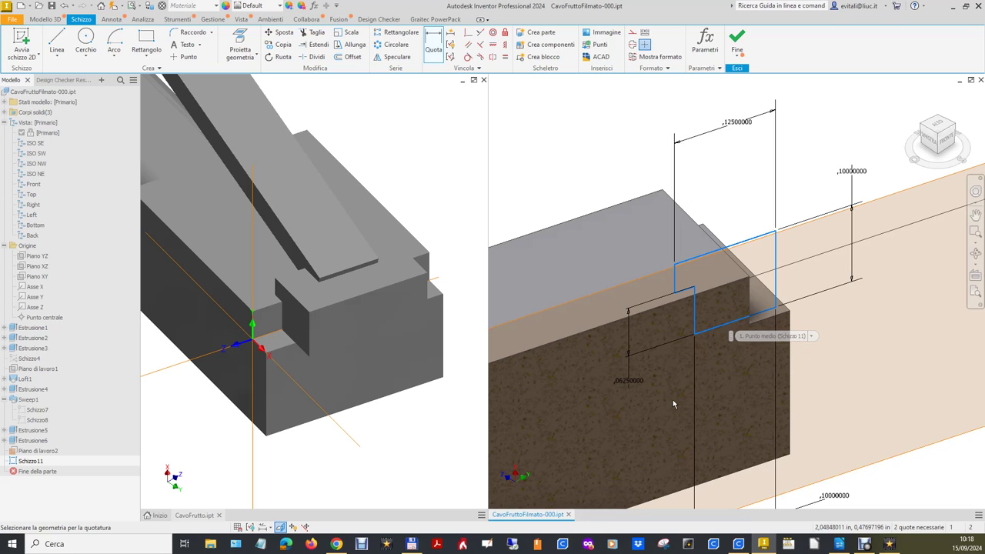
key(Escape)
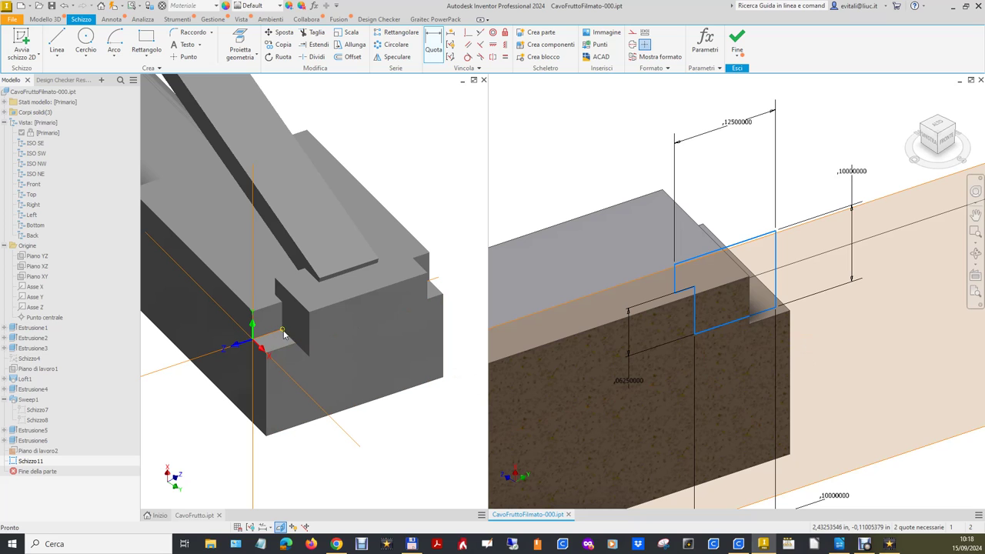
key(d)
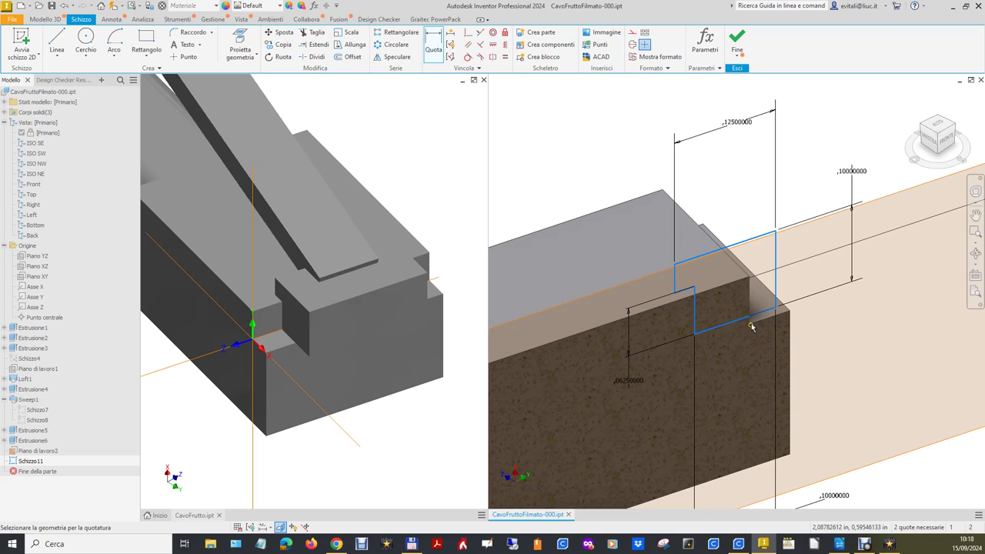
click(469, 33)
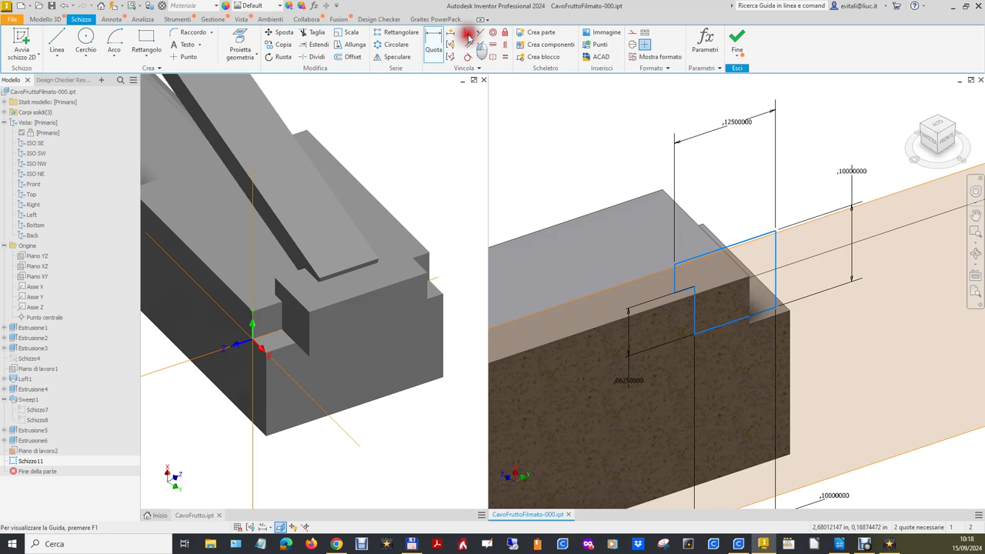
- Make Schizzo11's lower profile corner coincident with the body corner, then activate CavoFrutto.ipt
click(694, 333)
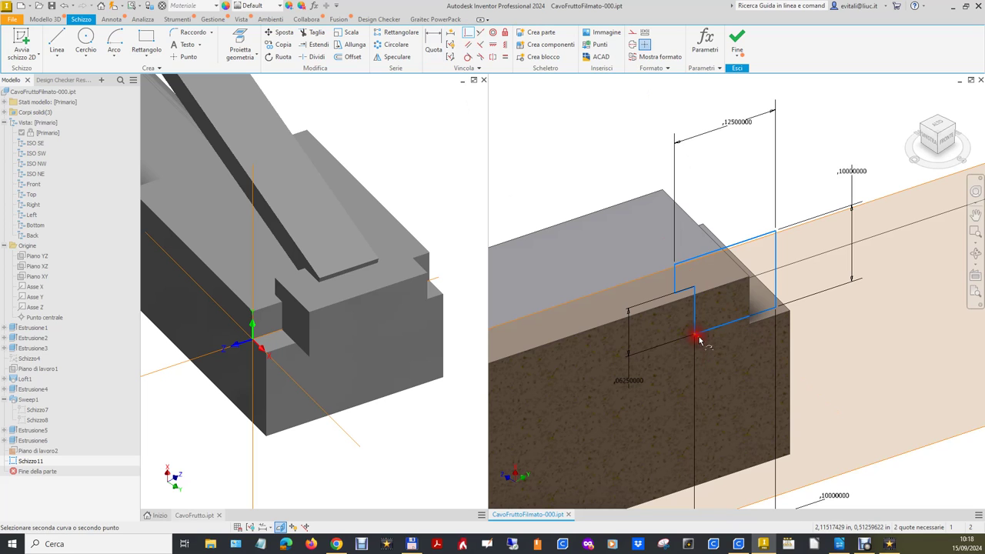
click(752, 325)
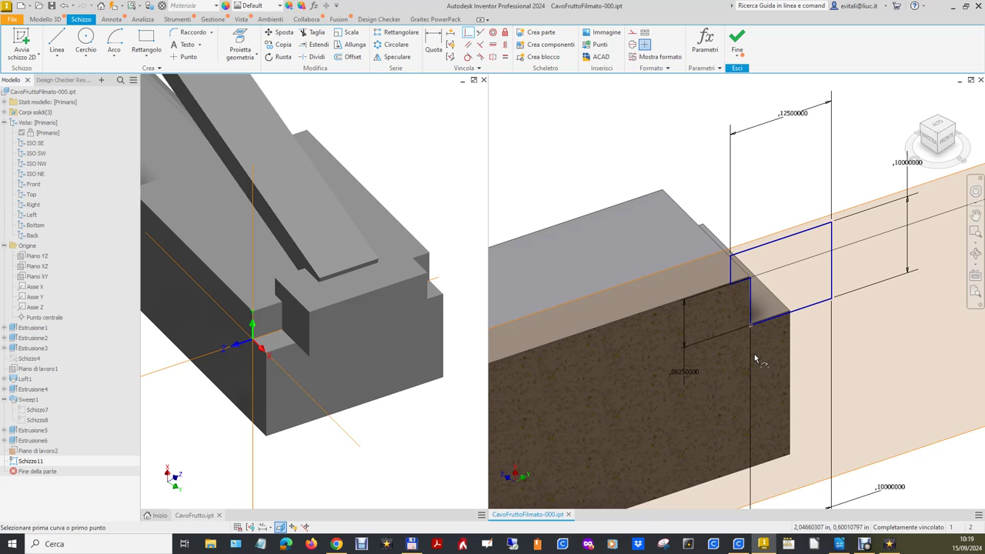
key(Escape)
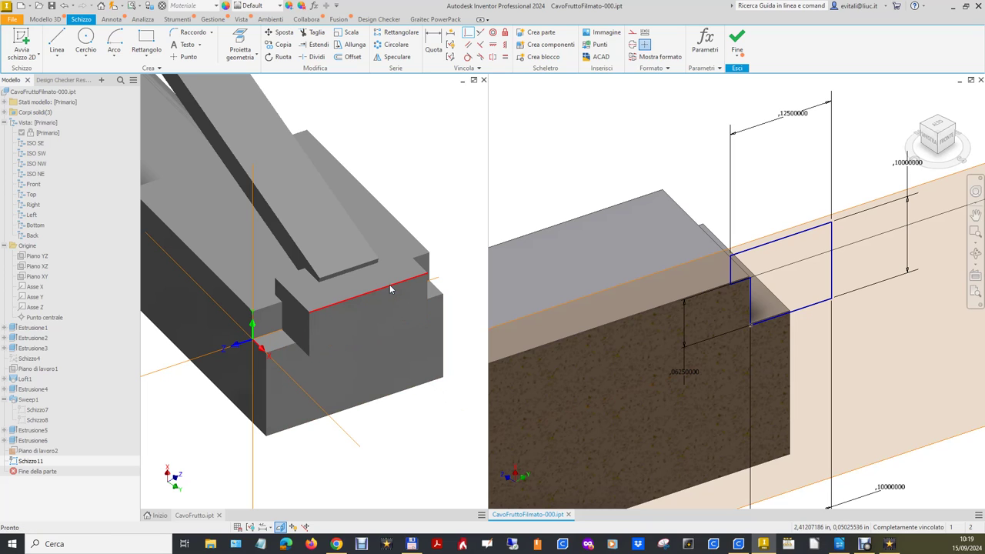
click(470, 160)
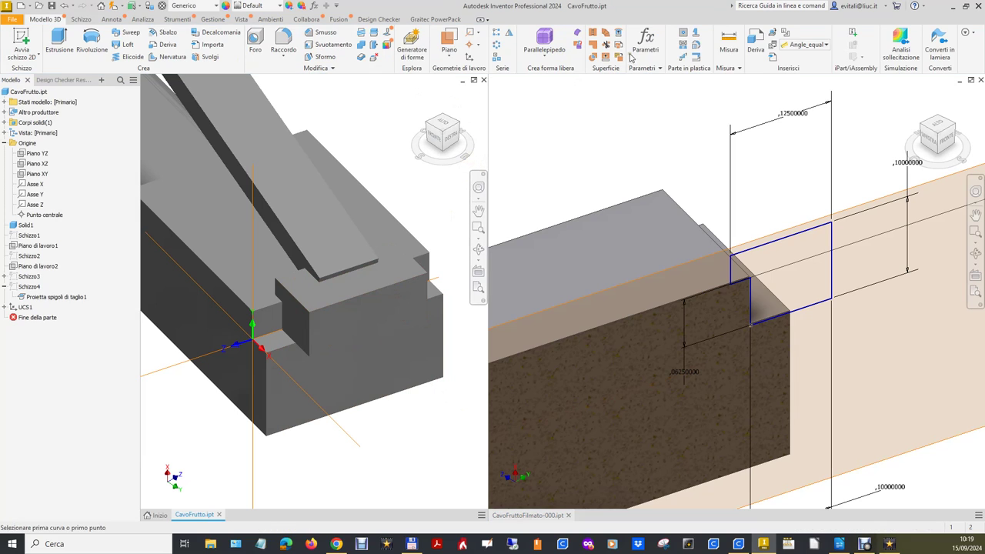
- Measure two CavoFrutto vertices in UCS1, finding 0.25 in along Z, then return to CavoFruttoFilmato
click(723, 50)
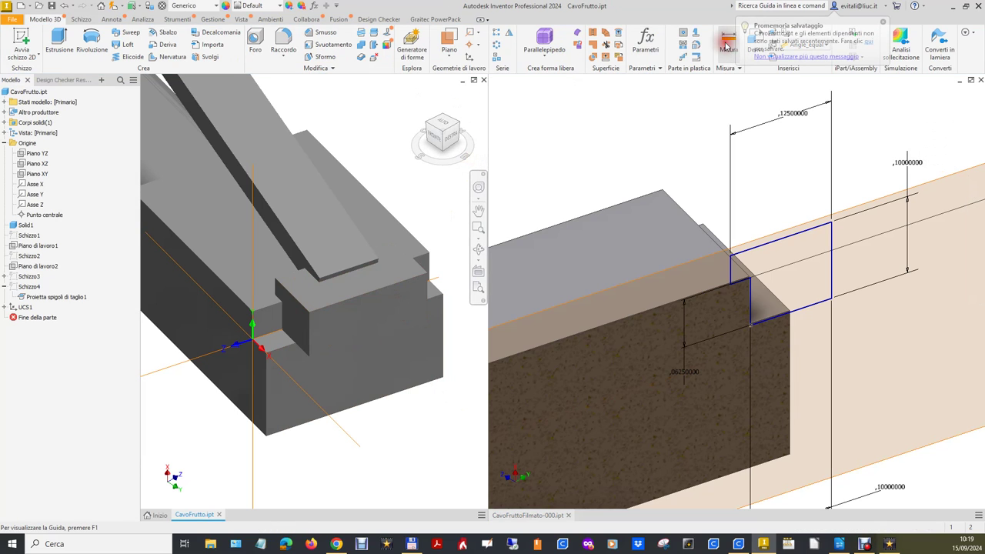
click(308, 313)
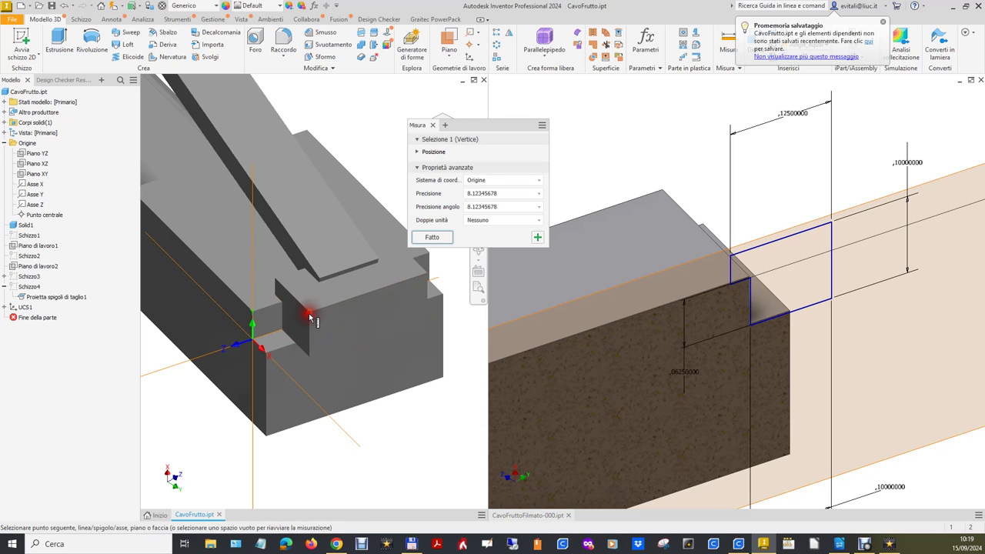
click(423, 276)
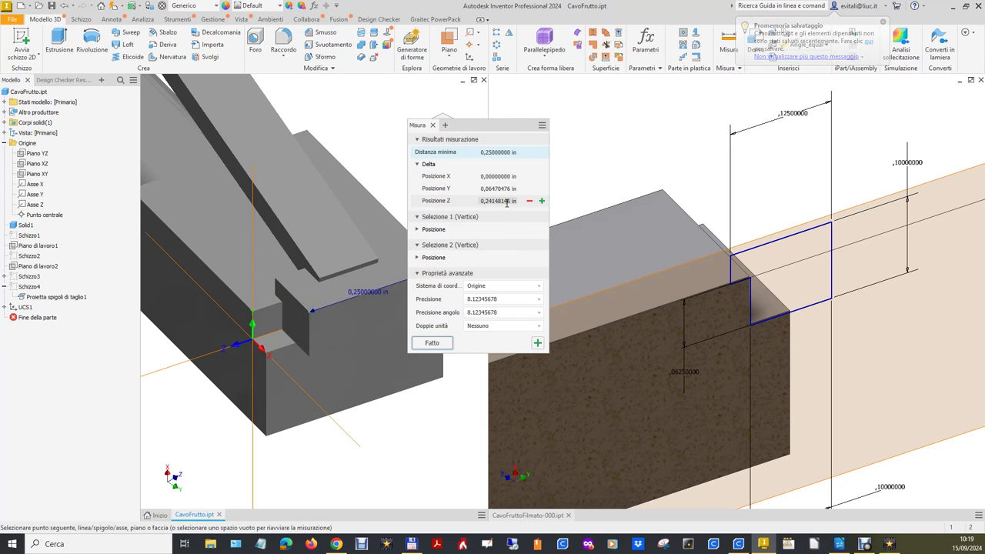
click(515, 285)
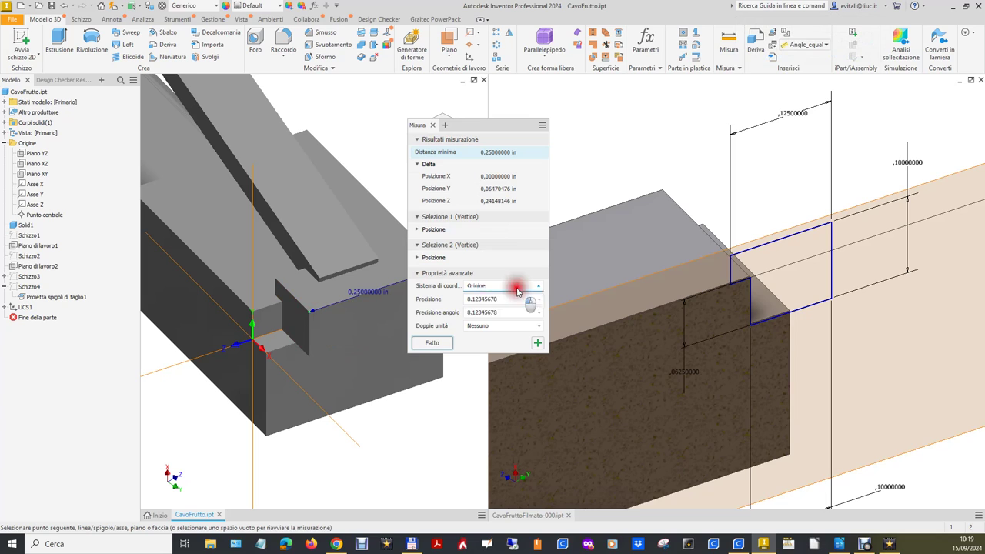
click(517, 307)
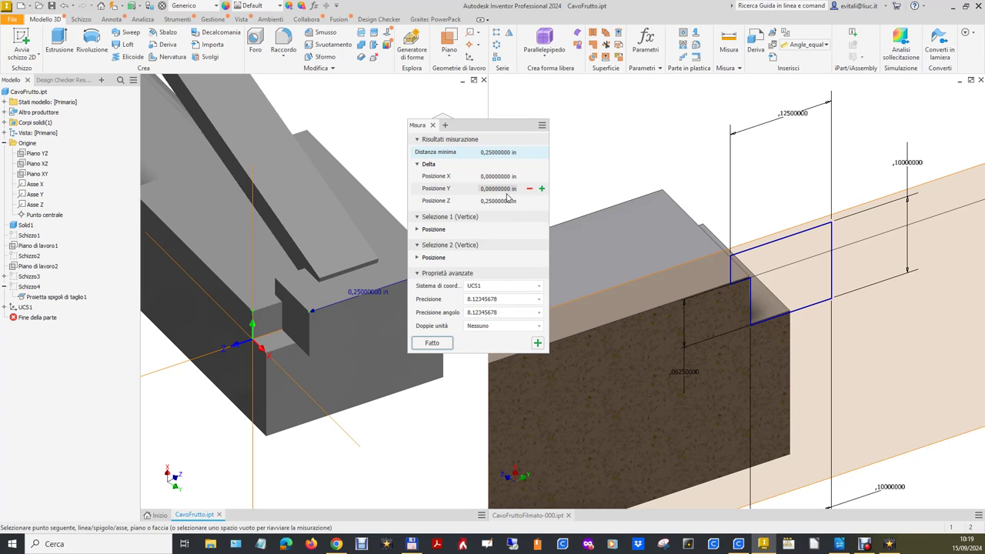
mouse_move(492, 201)
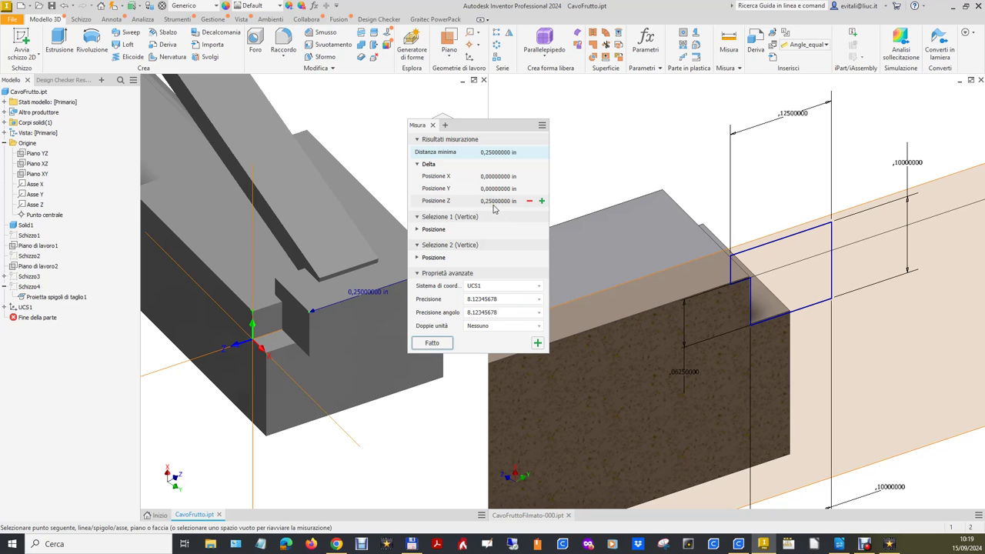
click(780, 213)
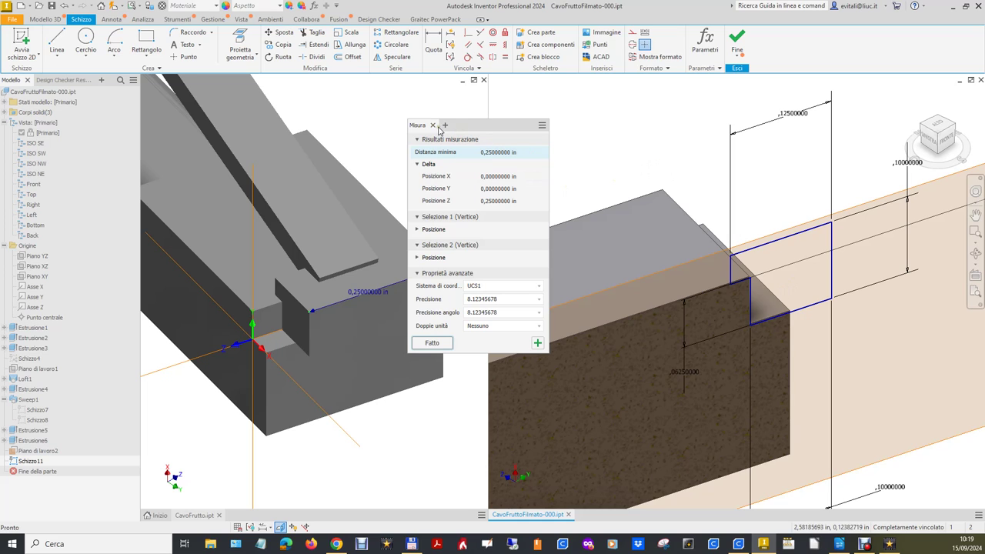
click(432, 124)
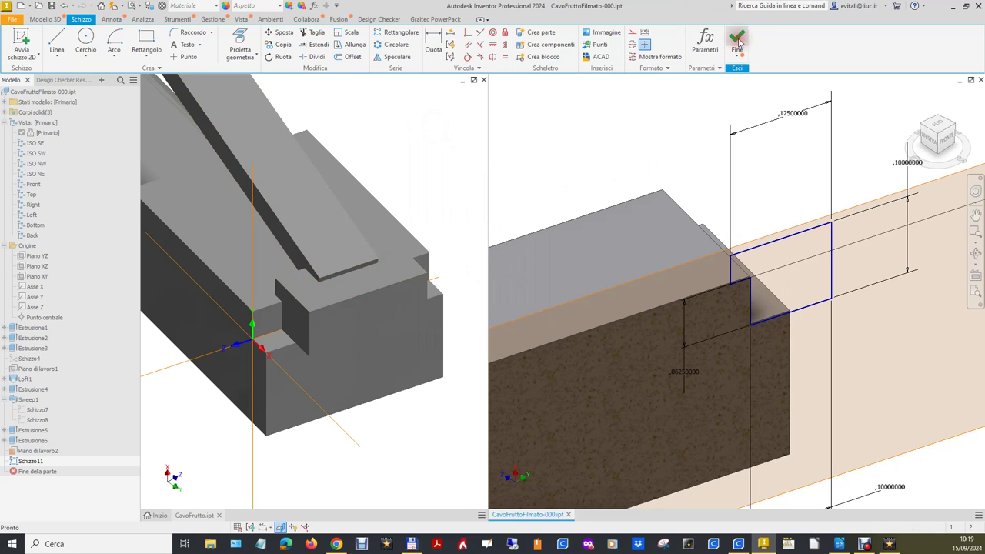
- Finish Schizzo11 and extrude it symmetrically by 0,2 in as Estrusione7
click(737, 42)
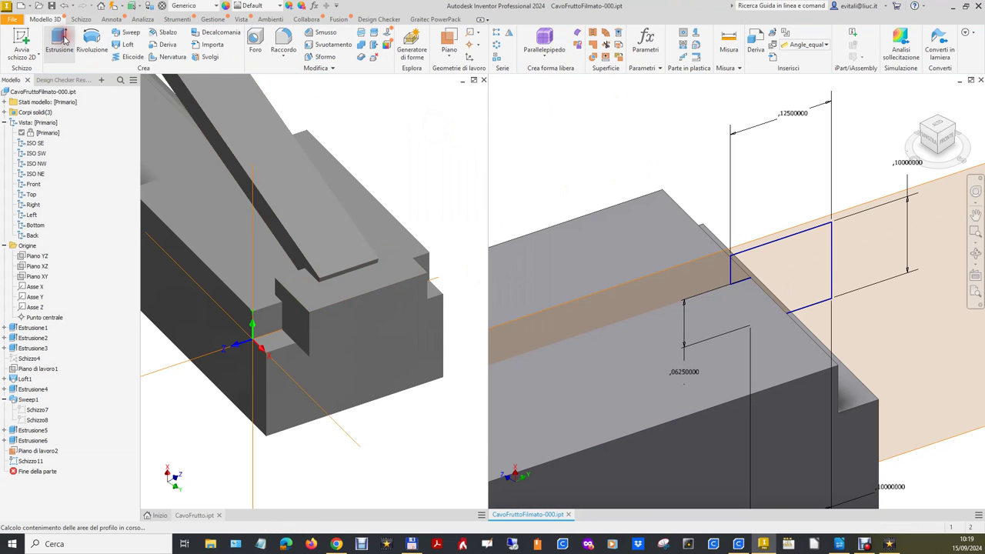
click(60, 39)
click(482, 316)
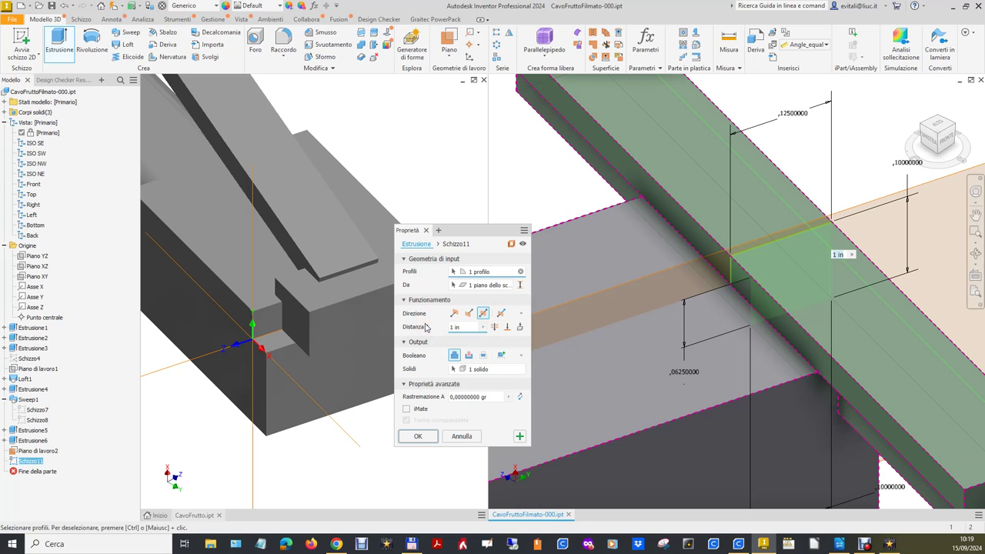
key(BackSpace)
text(,25)
click(418, 436)
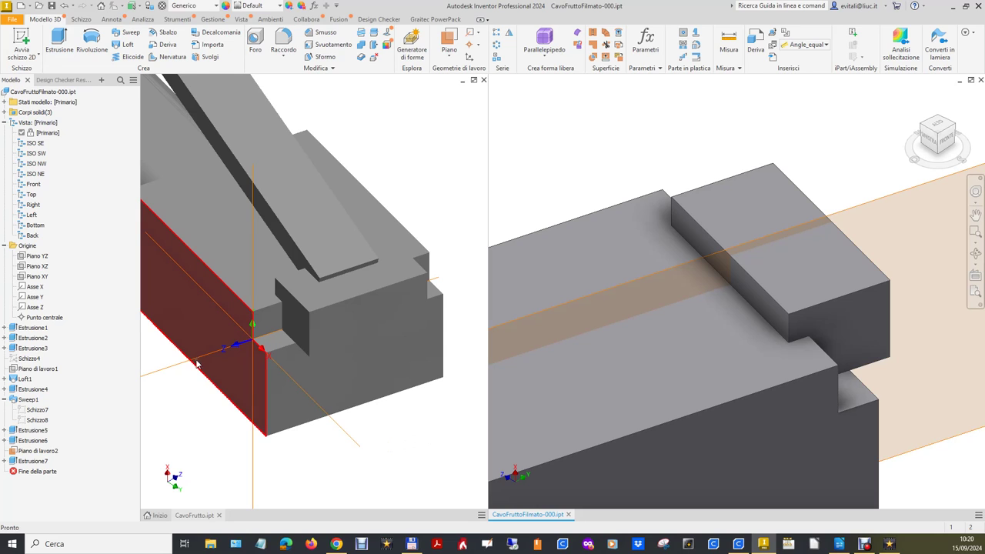
- Expand Sol3RJ45 under Corpi solidi to list Estrusione5–7, then start a sketch on the work plane
click(4, 112)
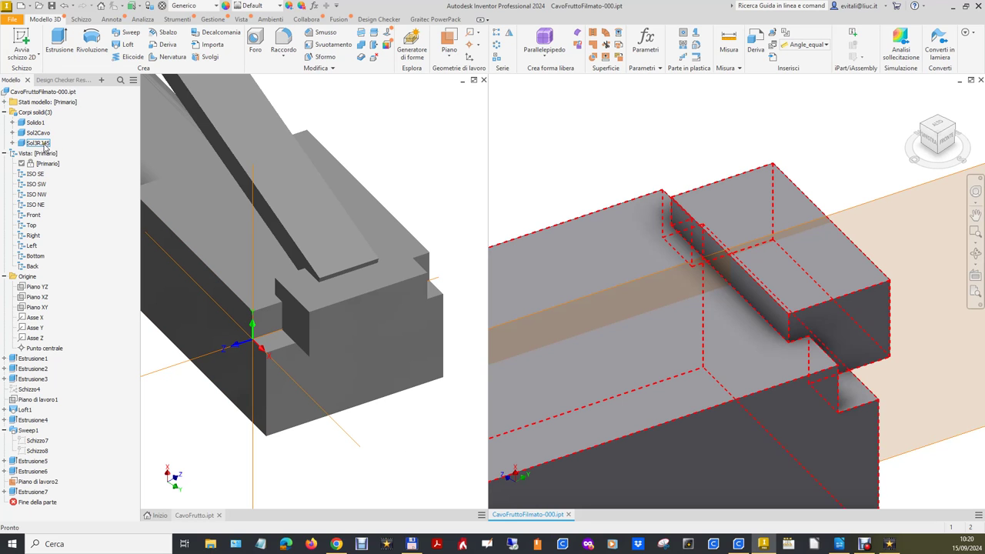
click(35, 143)
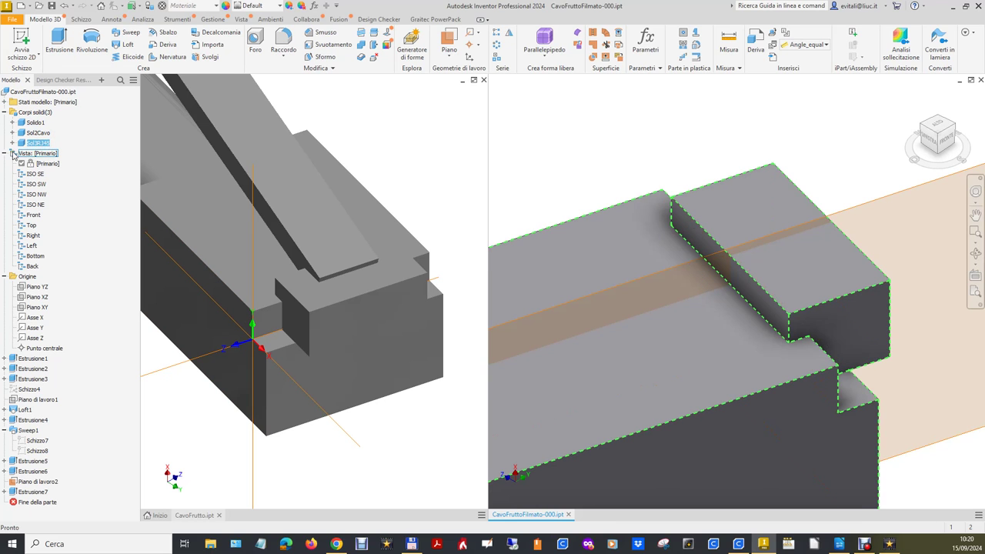
click(13, 144)
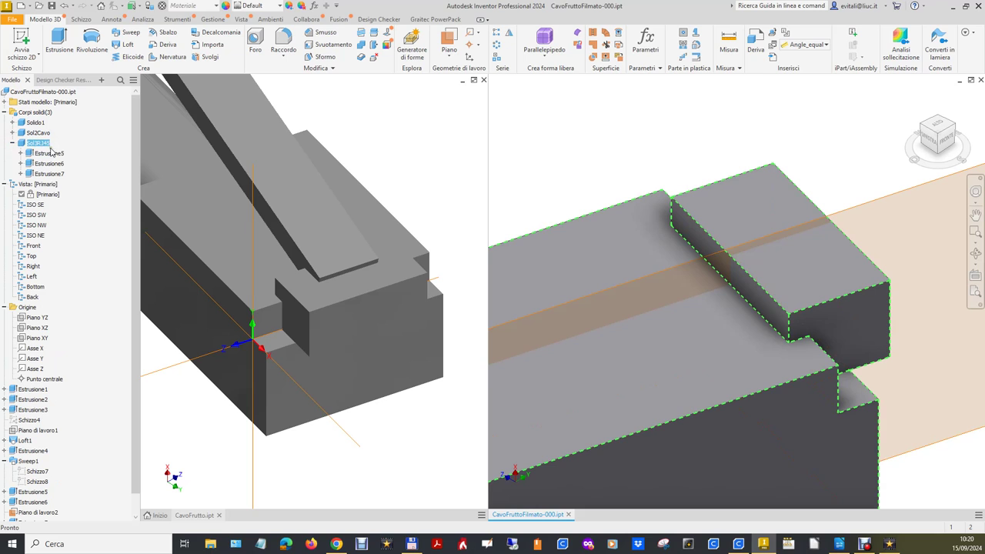
scroll(83, 483, down, 1)
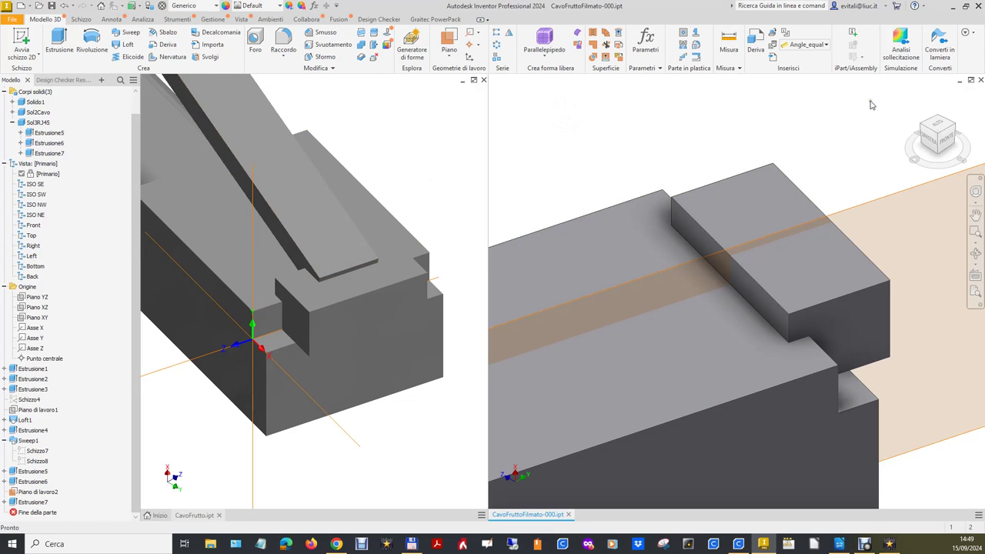
click(902, 191)
key(s)
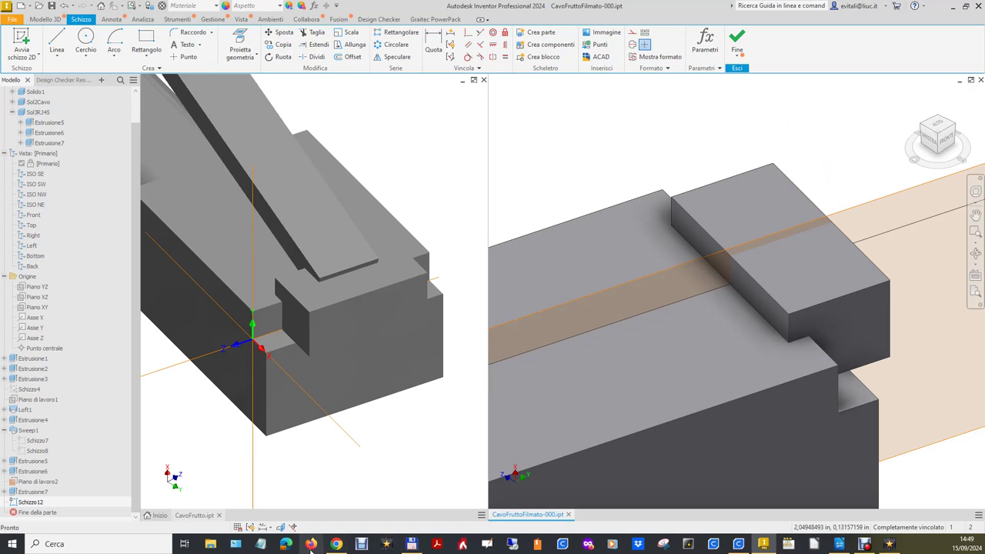
- Slice the graphics at Schizzo12's plane, then orbit CavoFrutto toward a front view
click(280, 528)
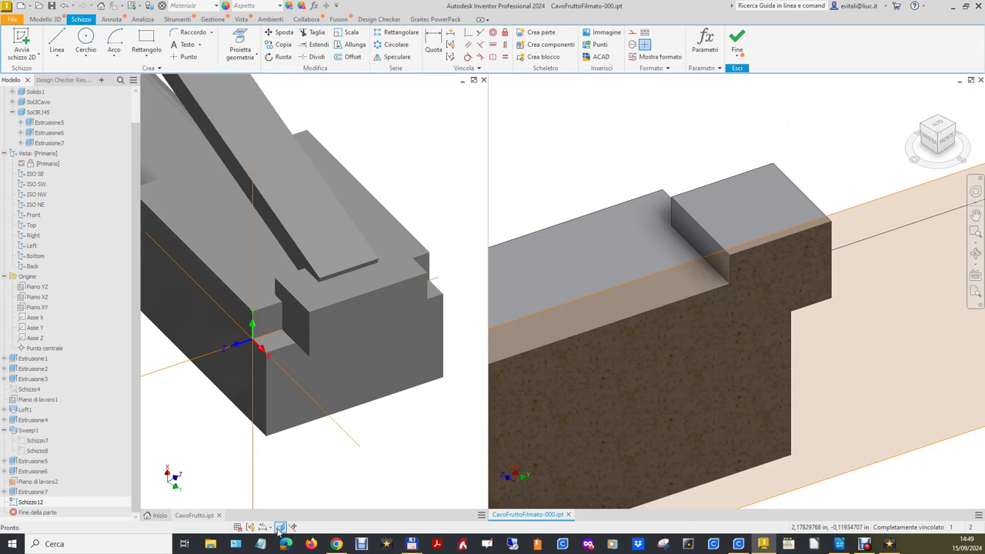
click(409, 166)
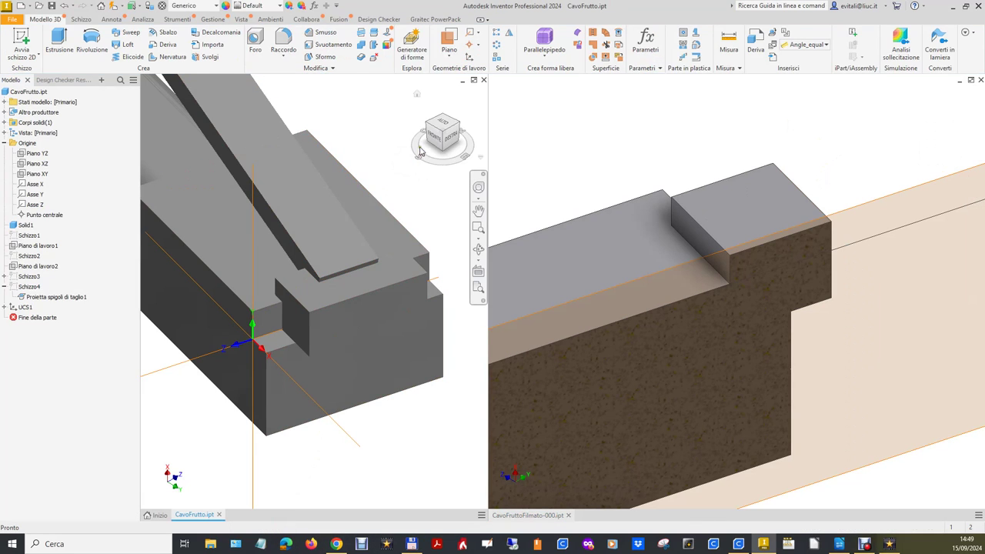
click(477, 248)
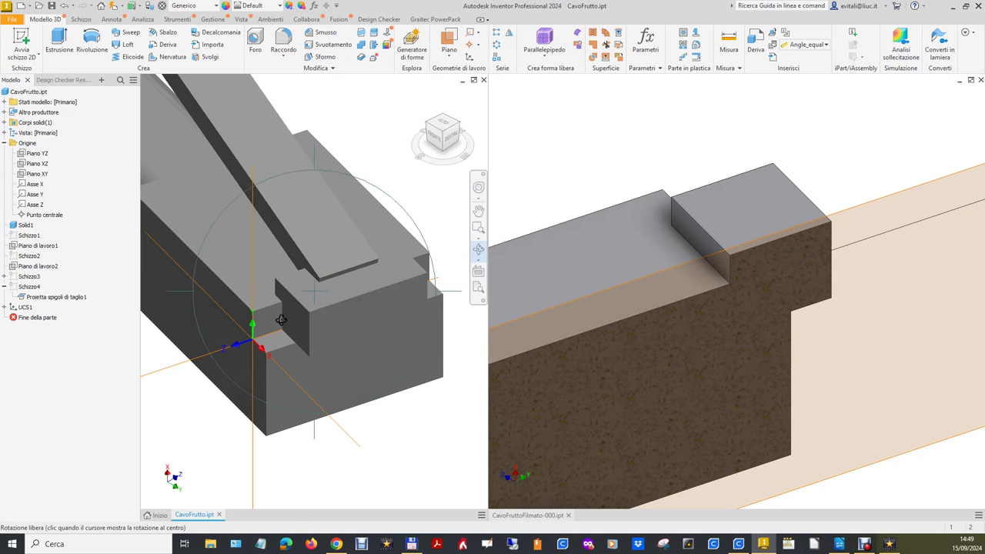
drag(281, 319, 330, 332)
mouse_move(221, 209)
mouse_down()
mouse_move(222, 264)
mouse_move(231, 268)
mouse_up()
drag(194, 299, 205, 294)
drag(196, 192, 194, 232)
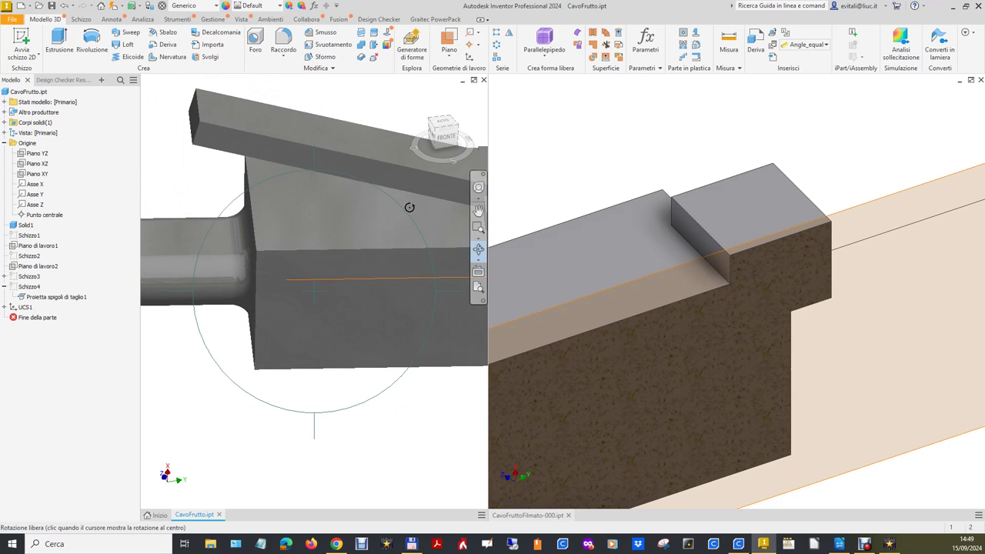
click(465, 213)
- Pan and zoom CavoFrutto to show its connector end block, then pick the Line tool
mouse_move(464, 213)
mouse_down()
mouse_move(402, 257)
mouse_move(319, 269)
mouse_up()
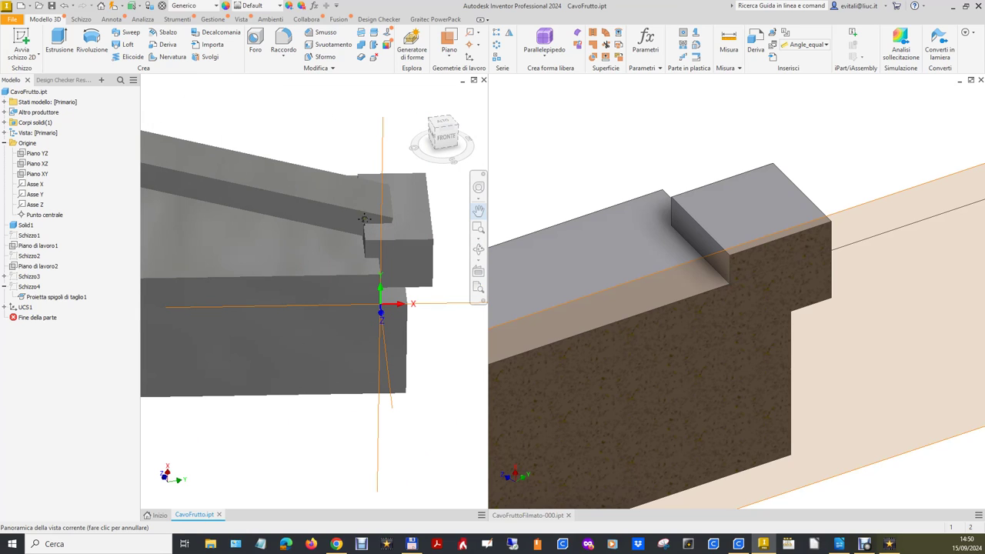
scroll(367, 164, up, 2)
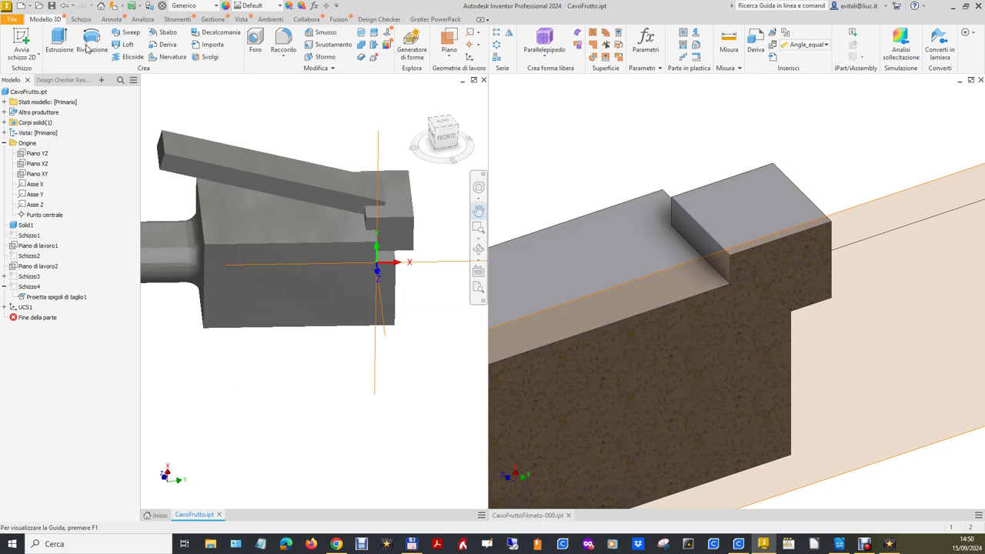
click(78, 19)
click(57, 42)
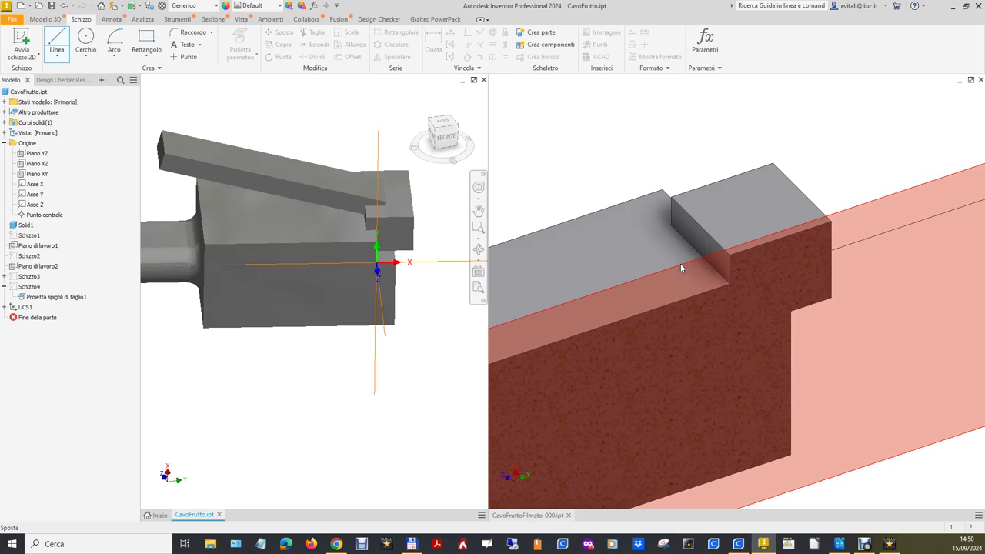
- Return to Schizzo12 in CavoFruttoFilmato-000 ready to draw lines
click(683, 264)
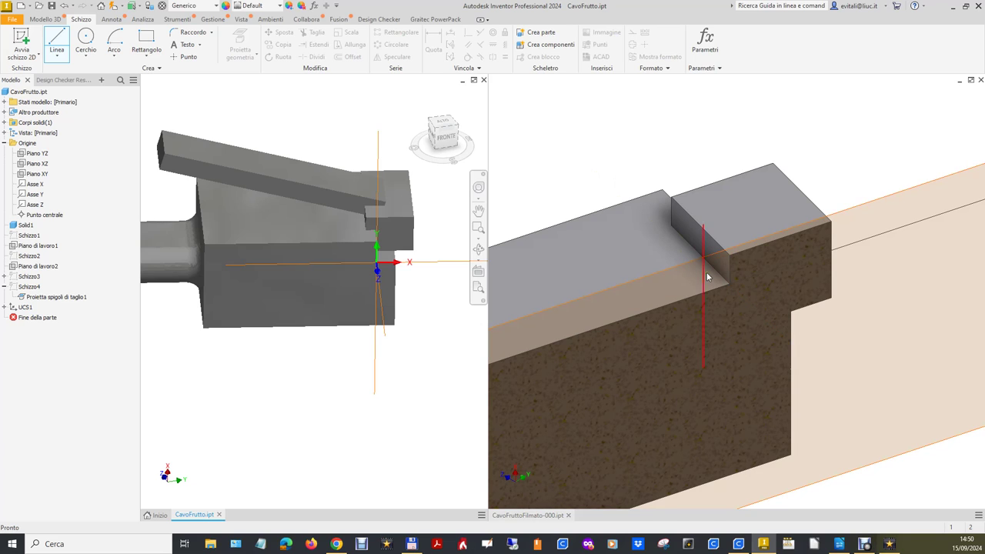
click(821, 175)
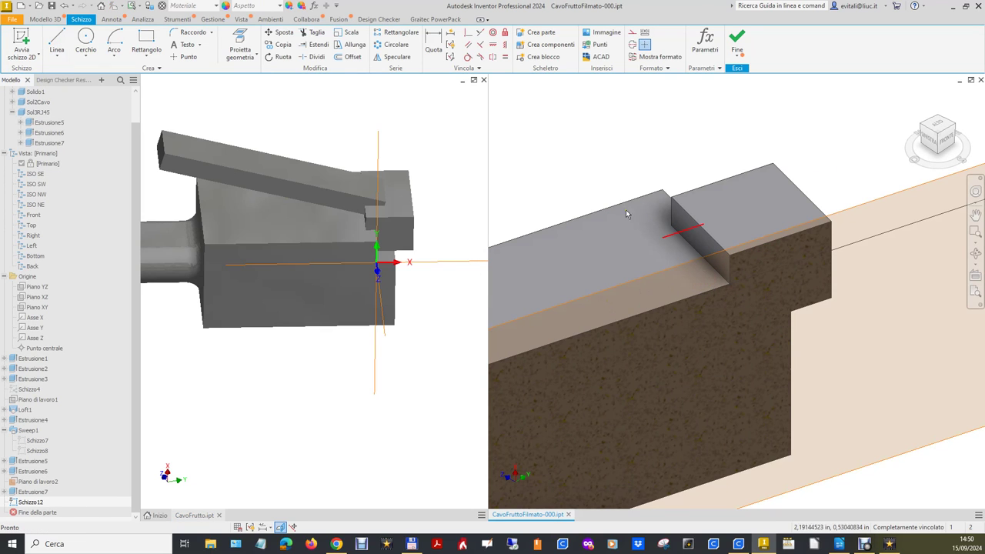
click(67, 33)
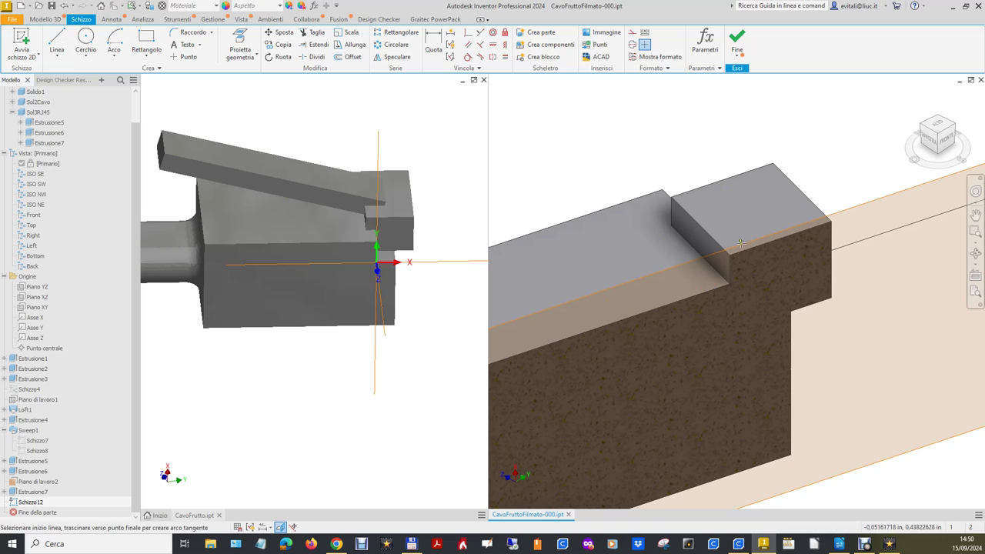
- Draw a closed five-sided line profile from the notched step rising above the block
click(717, 281)
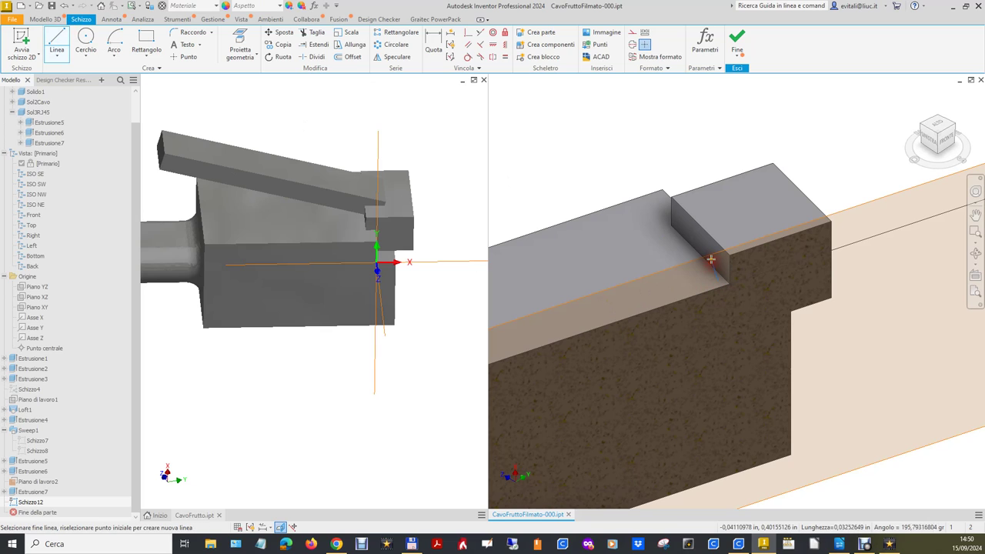
click(717, 248)
click(774, 231)
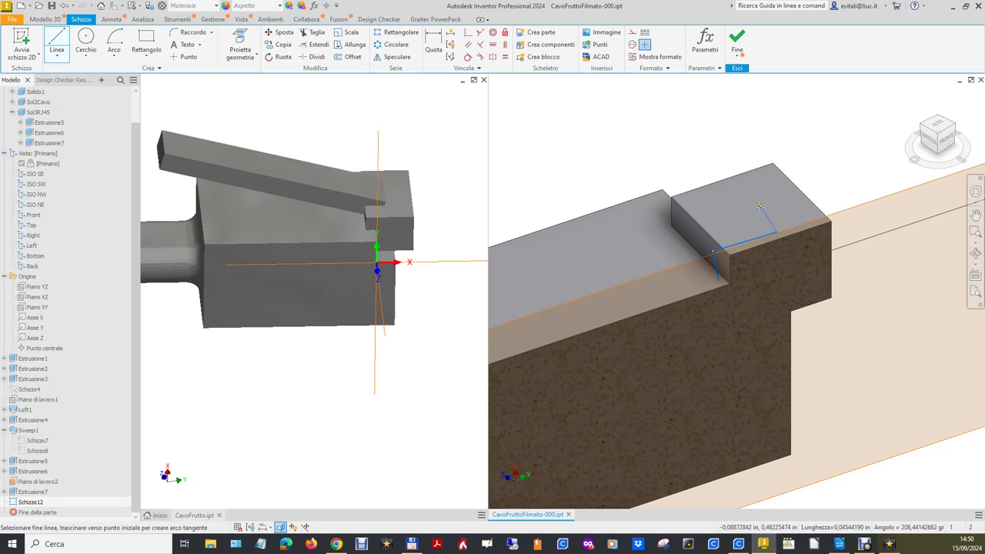
click(774, 209)
click(510, 151)
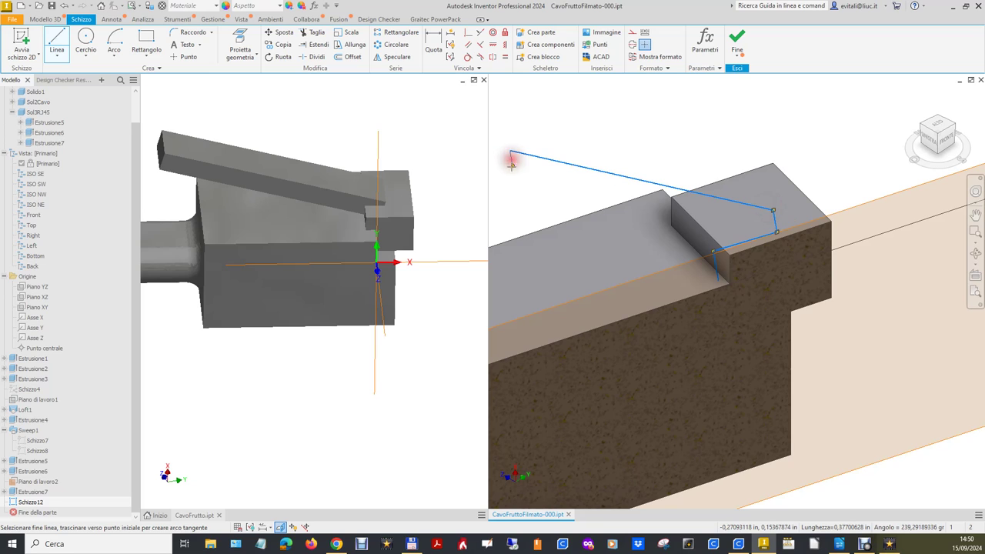
click(508, 174)
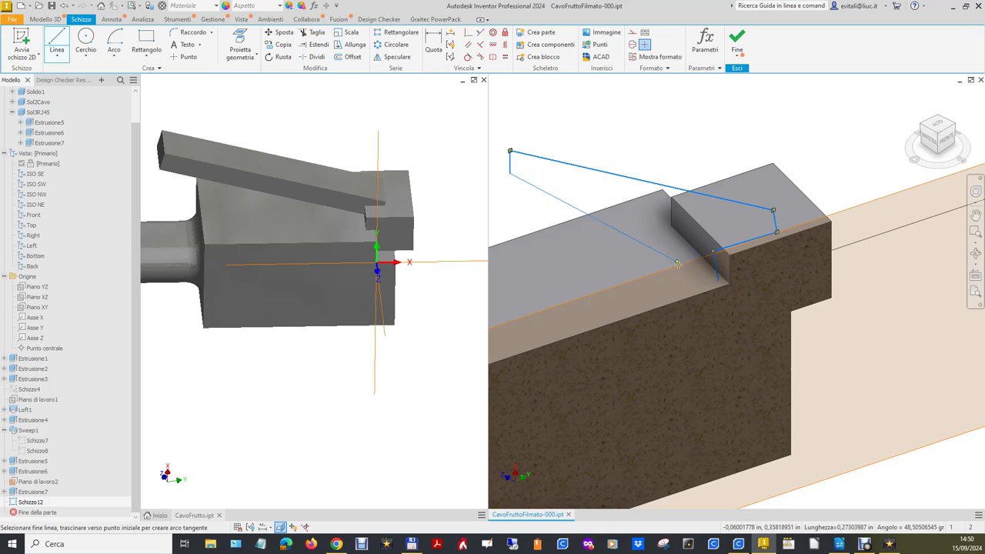
click(695, 281)
right_click(695, 281)
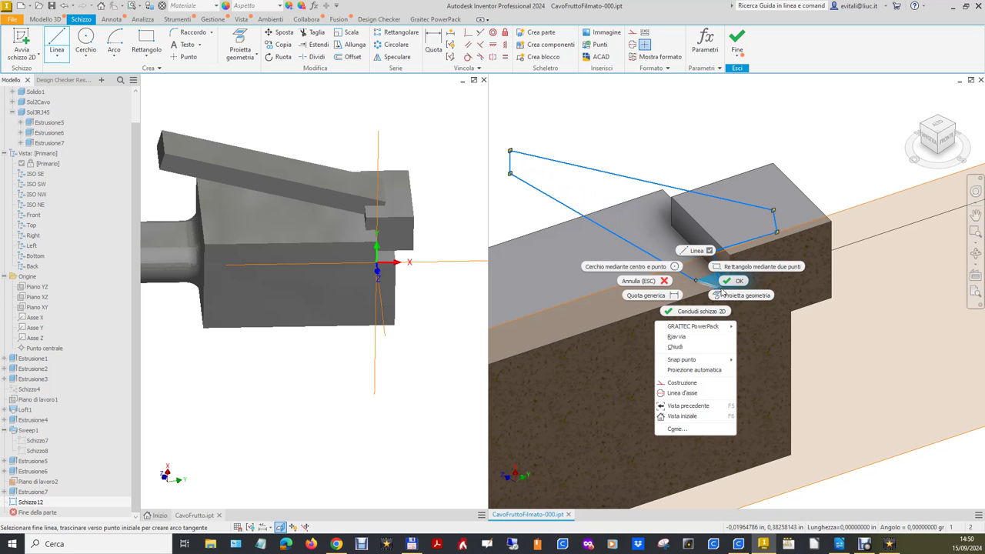
click(723, 288)
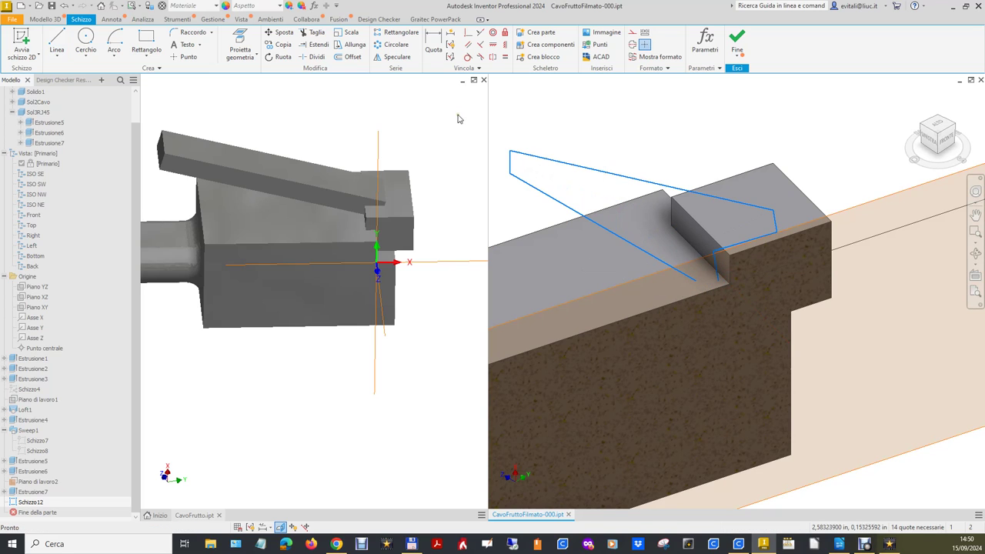
click(467, 36)
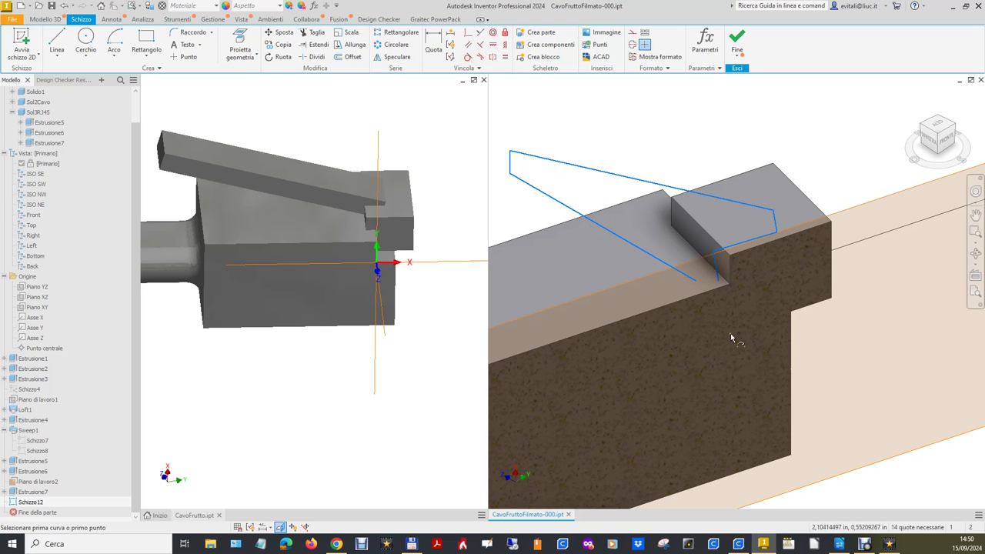
- Snap the profile's loose endpoint onto the block corner and make its step edge parallel to the block edge
click(702, 281)
click(717, 287)
click(481, 44)
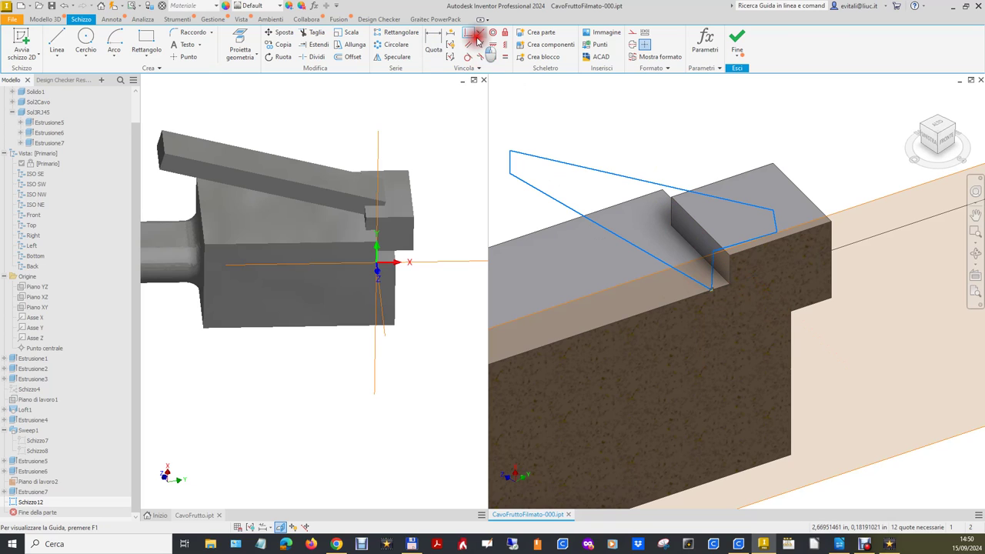
click(712, 273)
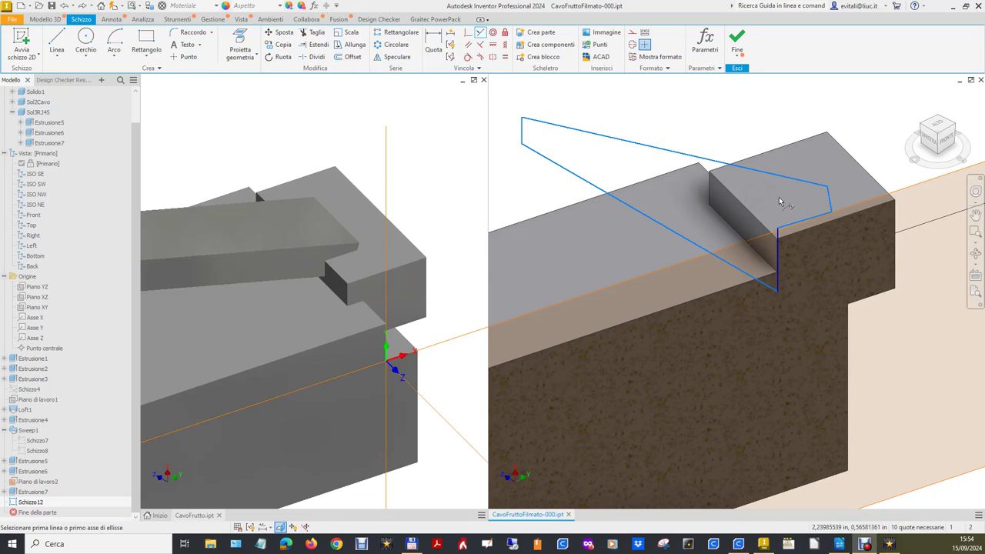
click(798, 223)
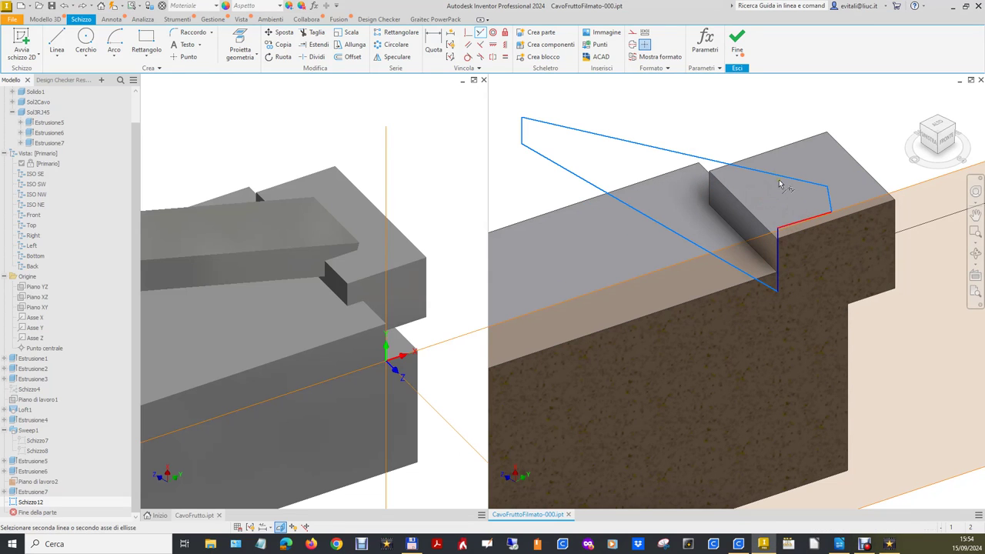
click(758, 160)
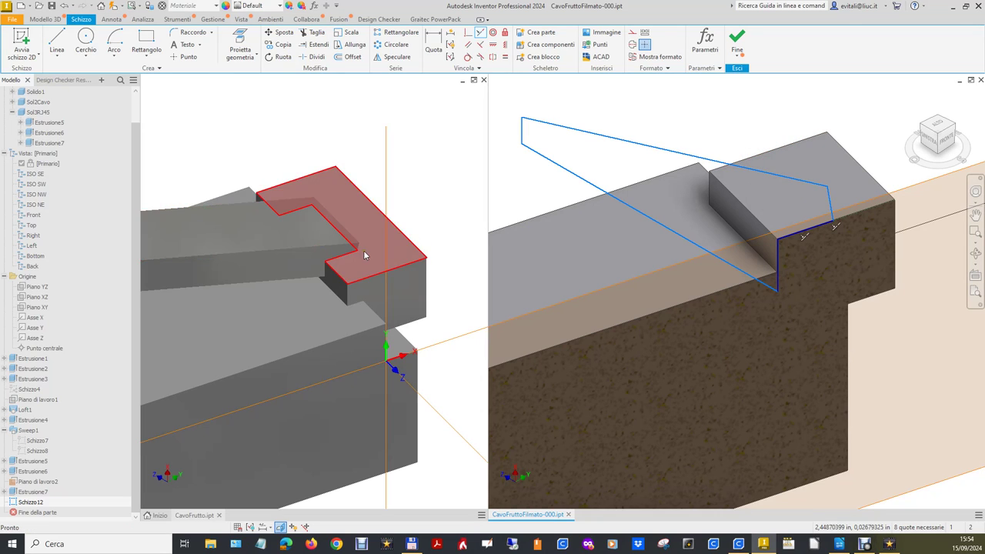
scroll(363, 252, down, 2)
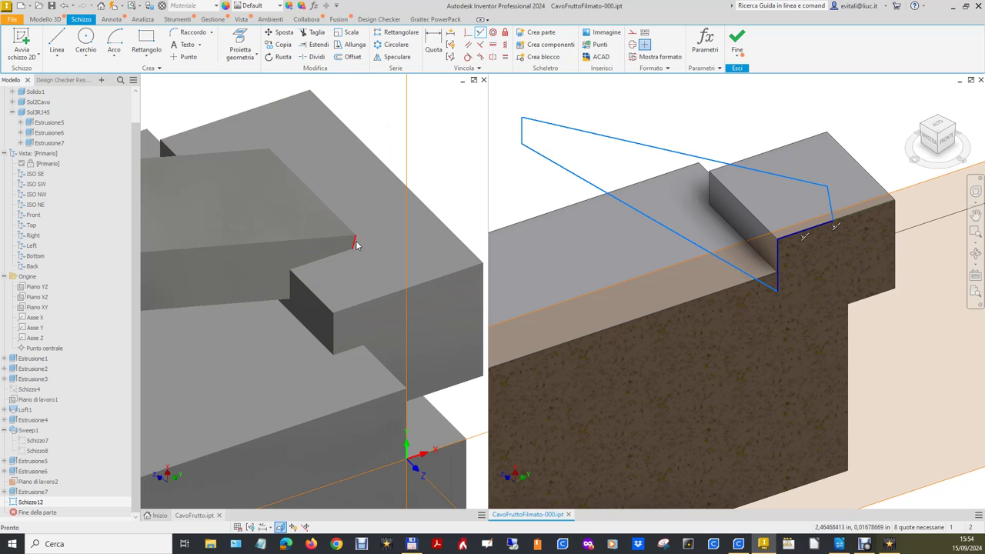
- Measure CavoFrutto's two notch edges, reading a 105° angle, then return to CavoFruttoFilmato-000
click(419, 91)
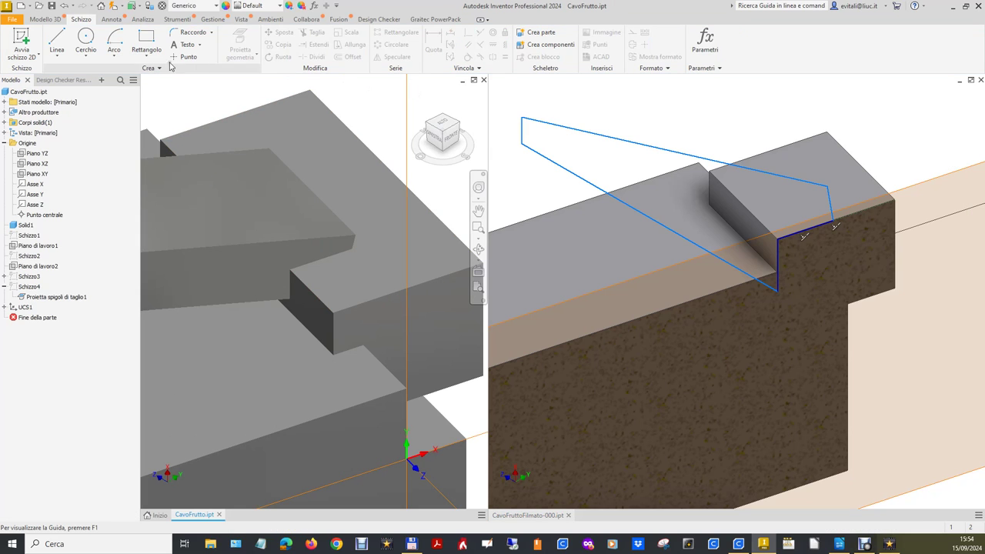
click(178, 19)
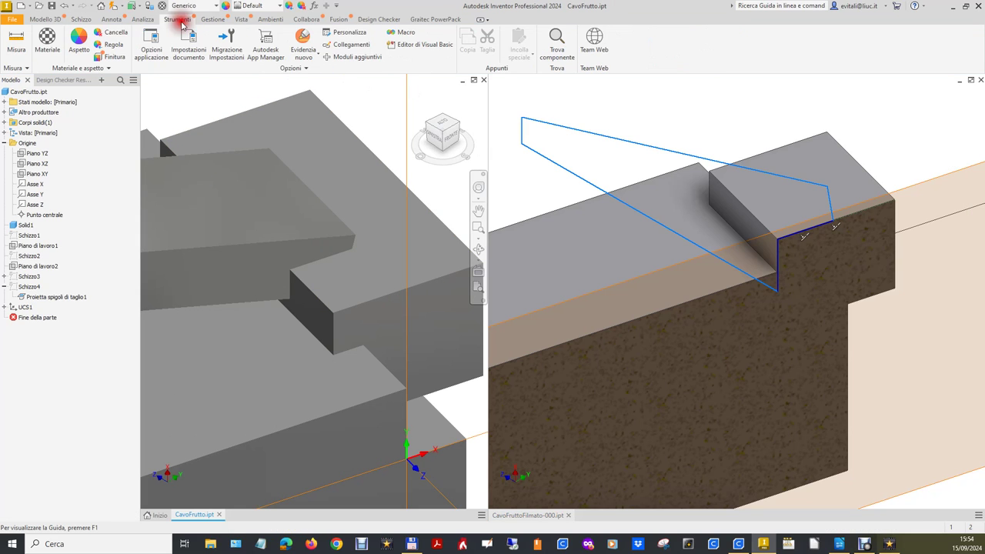
click(16, 46)
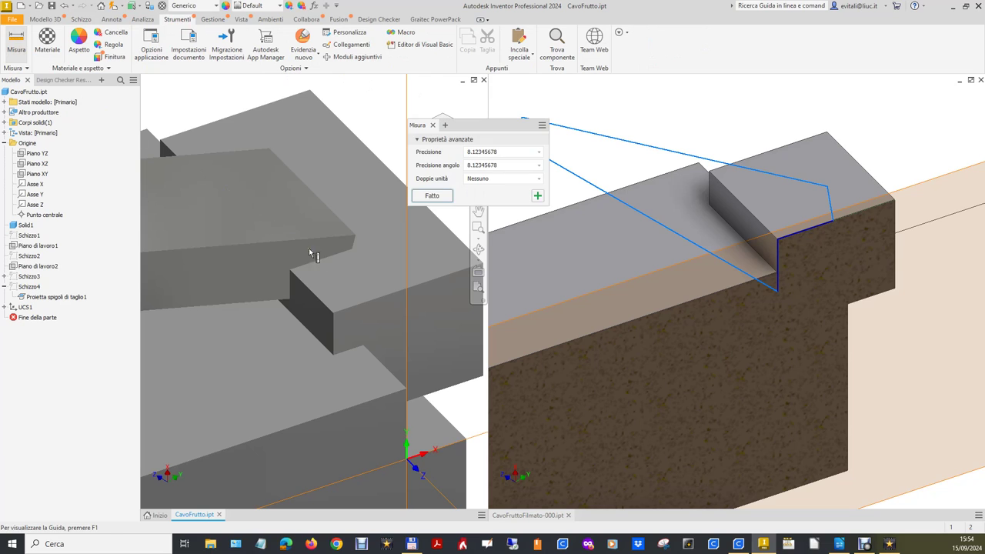
click(339, 258)
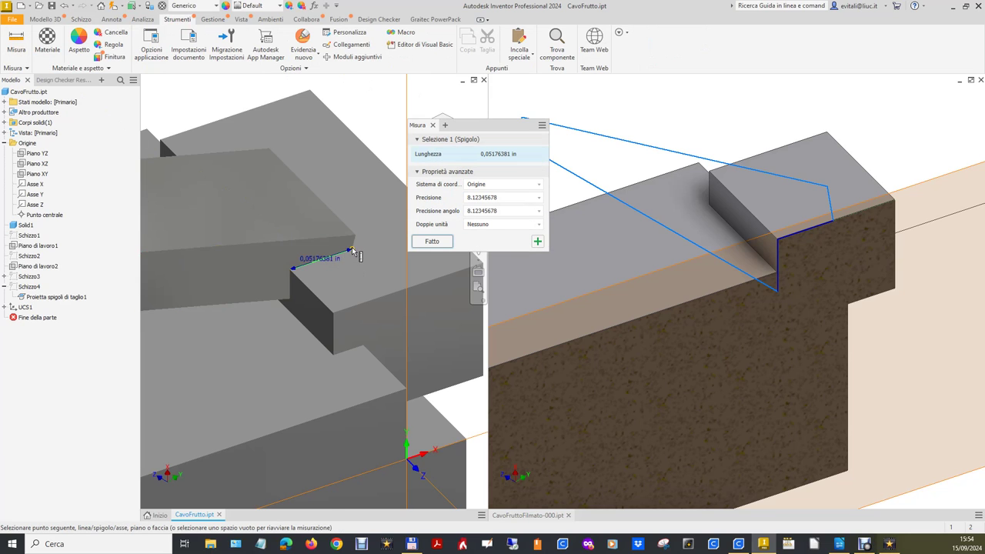
click(355, 248)
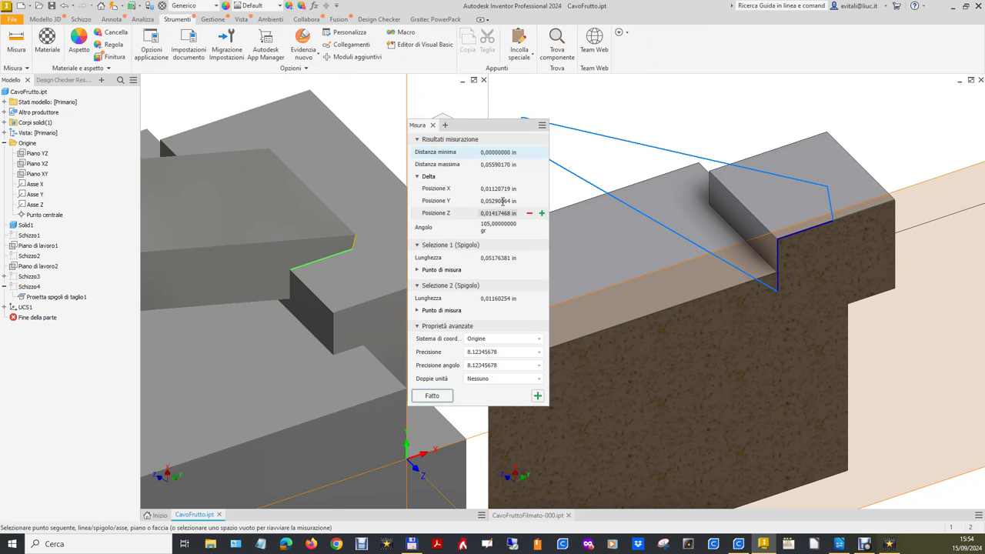
mouse_move(494, 226)
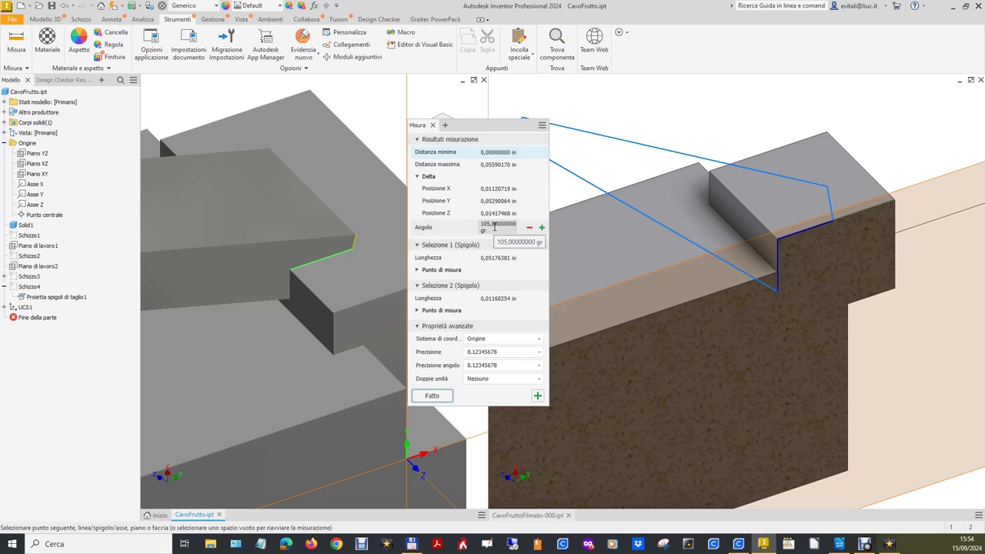
click(652, 115)
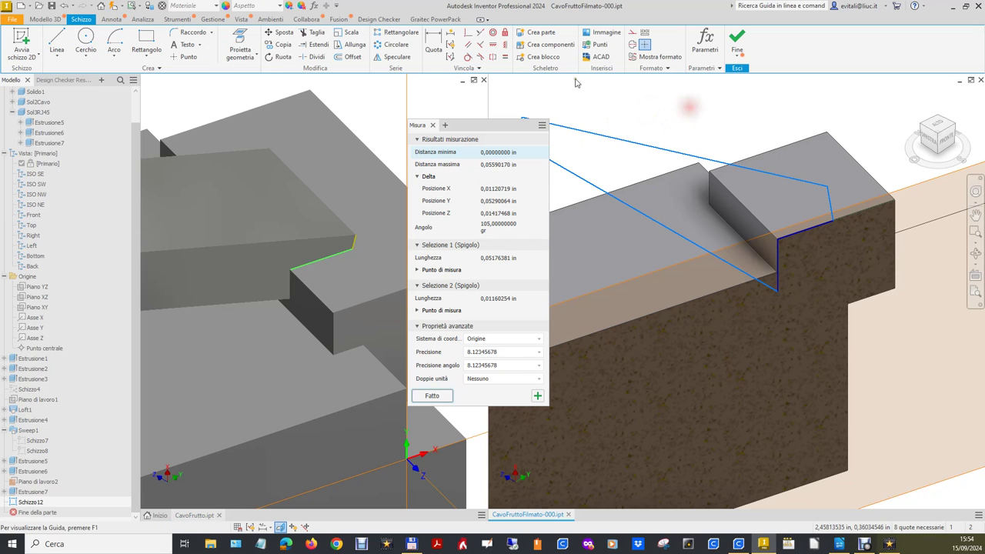
click(435, 46)
- Dimension the angle between Schizzo12's two step edges as 105°, then activate CavoFrutto.ipt
click(823, 225)
click(830, 201)
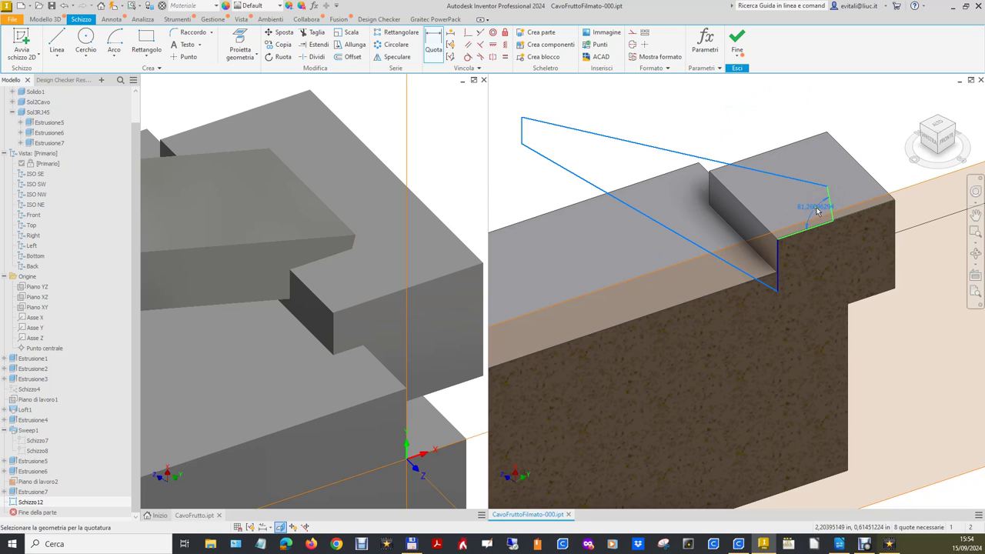
click(818, 212)
text(105)
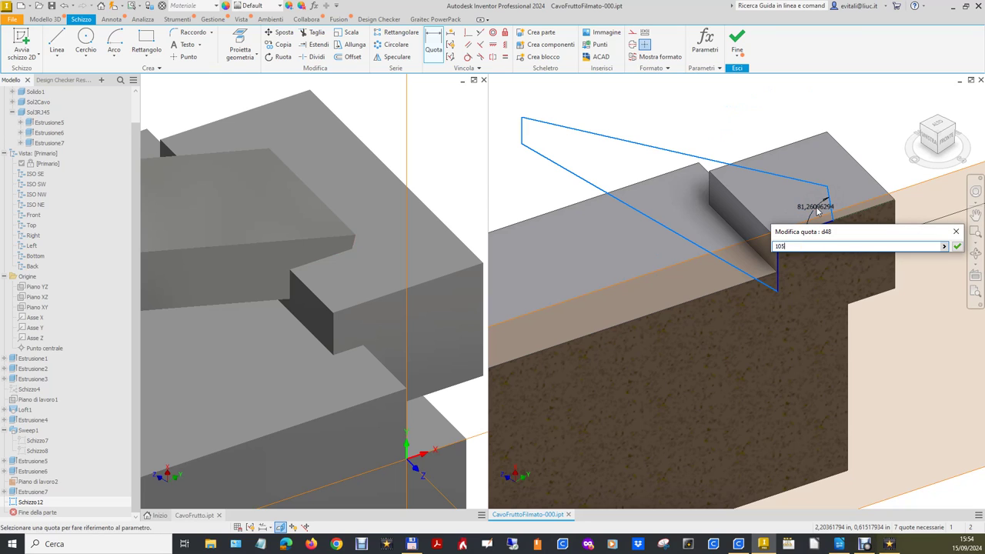
key(Return)
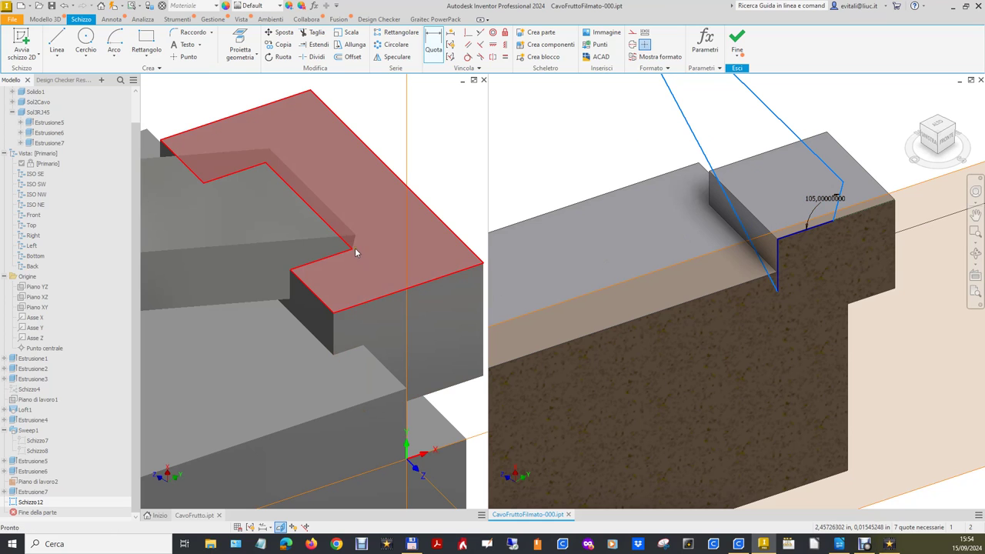
click(368, 108)
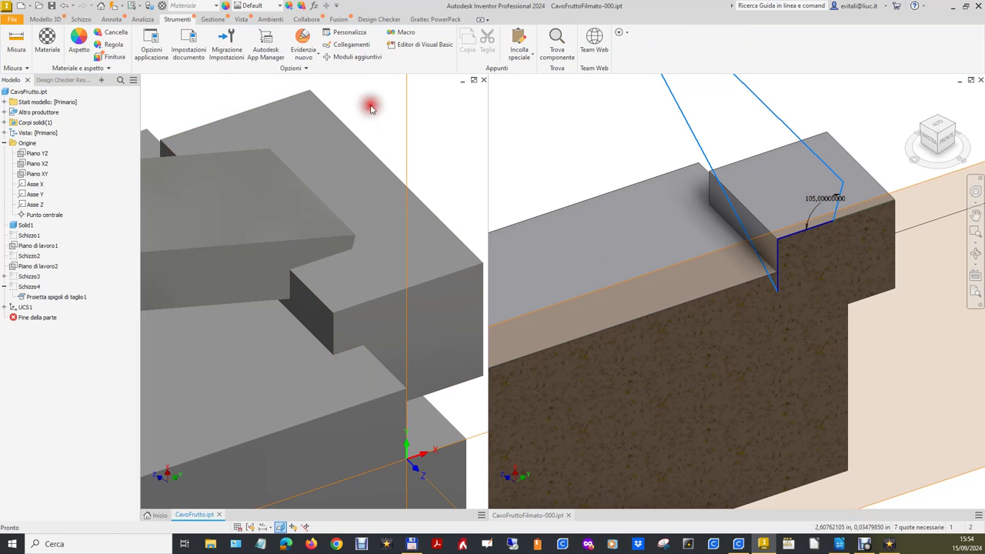
- Measure CavoFrutto's short notch edge against the 0.6 in edge
click(23, 44)
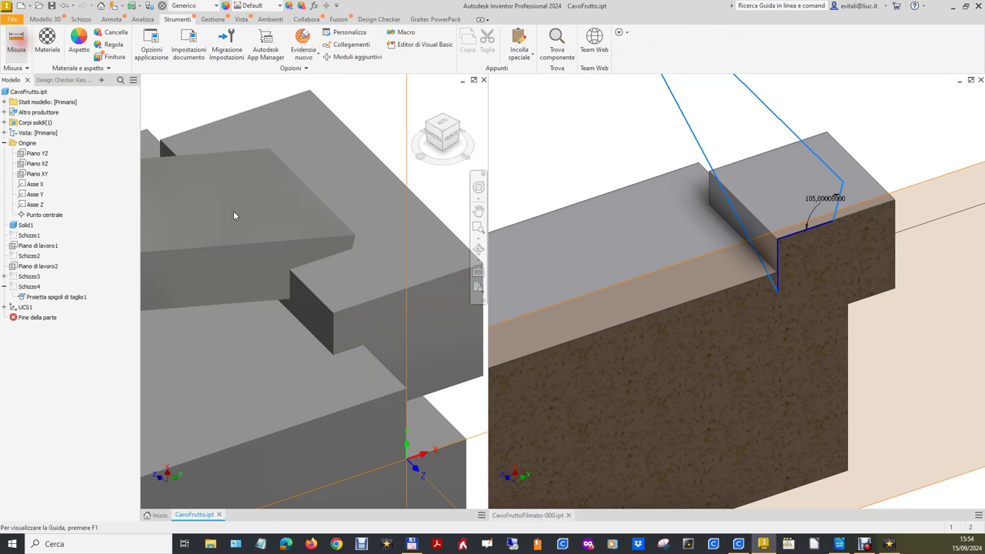
click(353, 239)
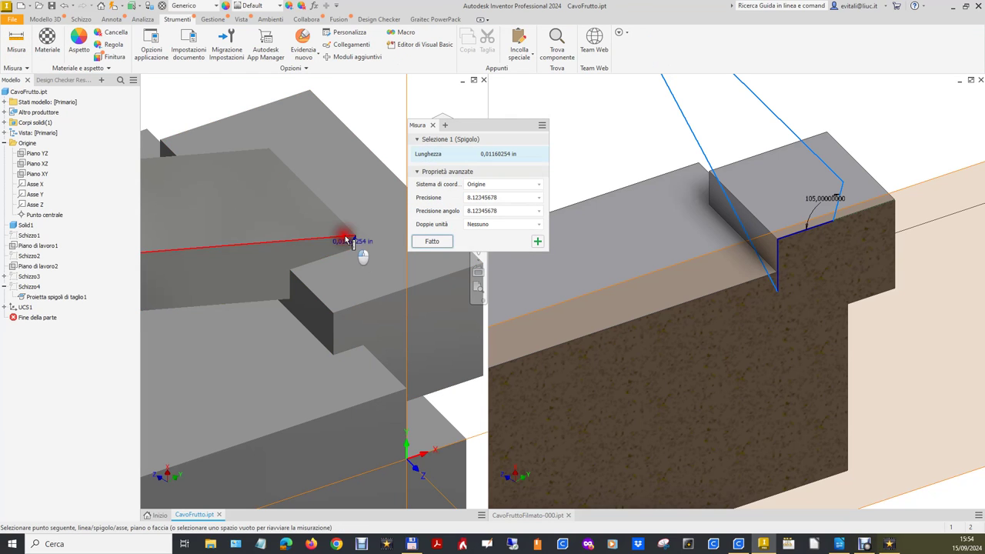
click(344, 237)
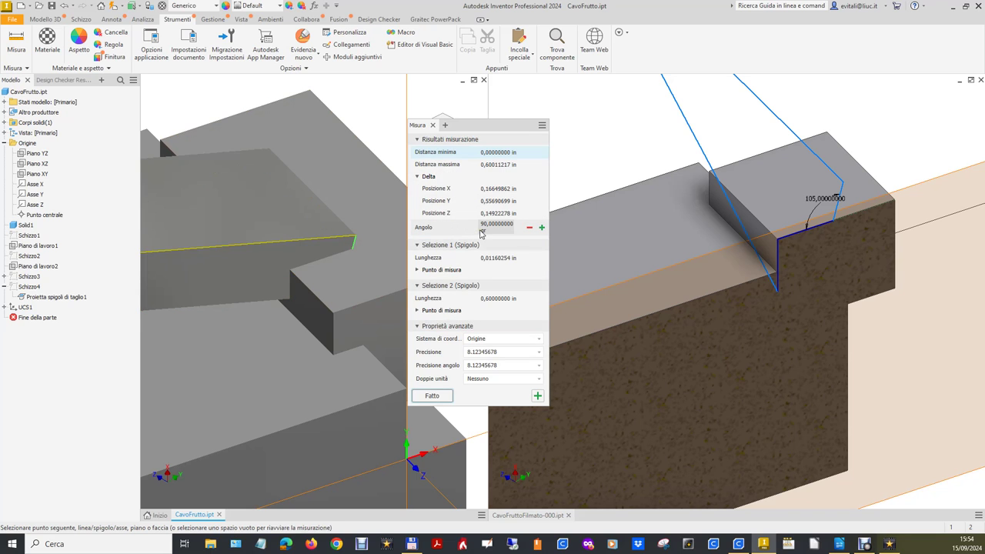
click(900, 128)
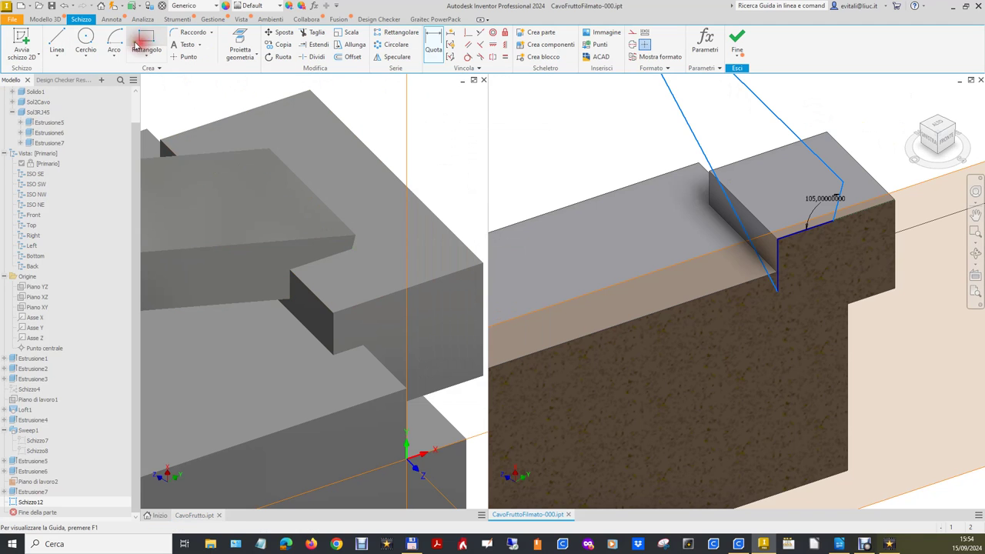
- Add a 105° angular dimension to the Schizzo12 line, accept the warning, and constrain the line
click(433, 42)
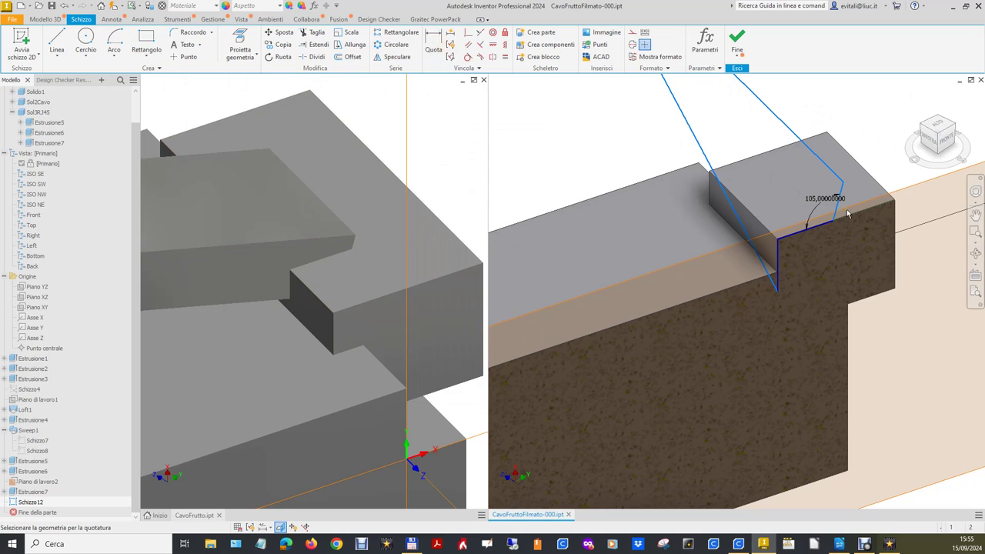
click(828, 175)
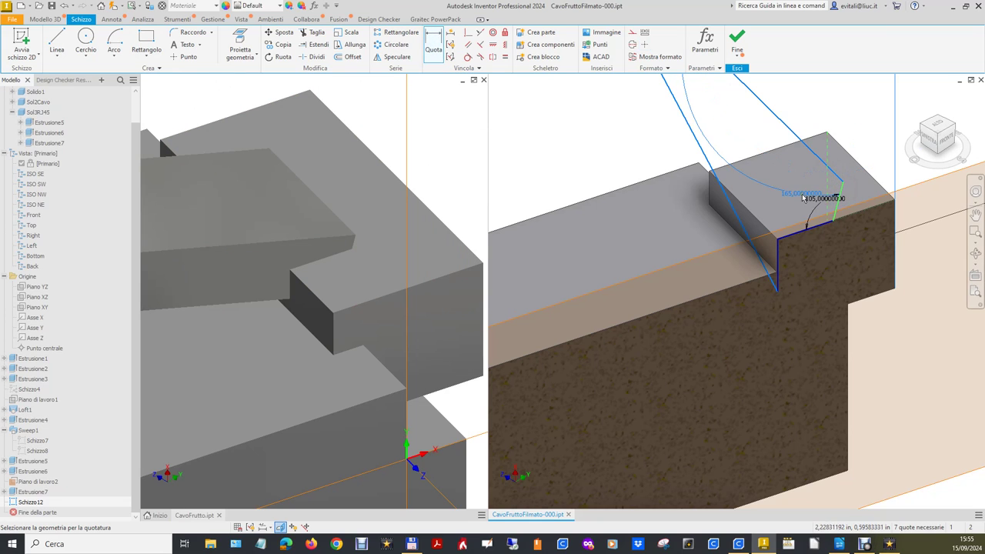
click(801, 199)
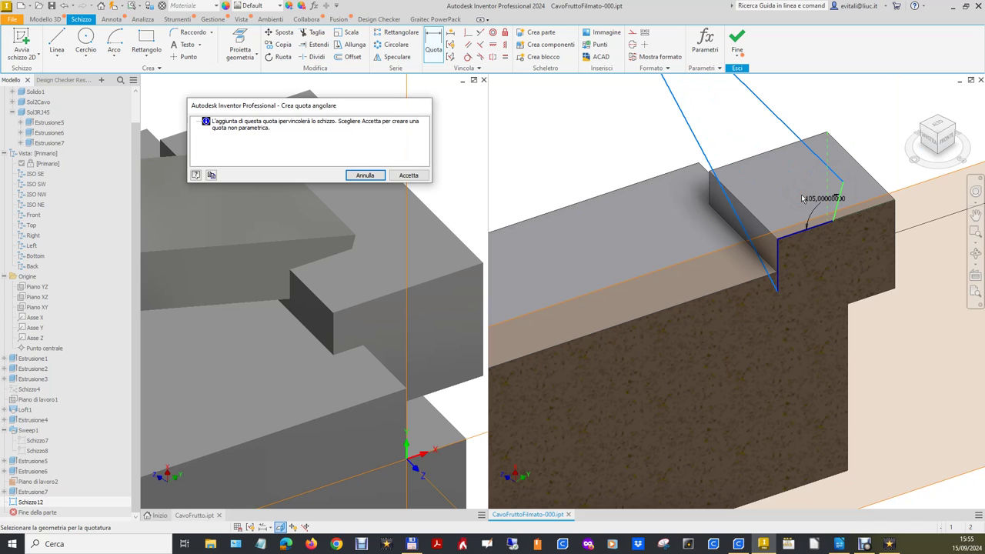
click(408, 175)
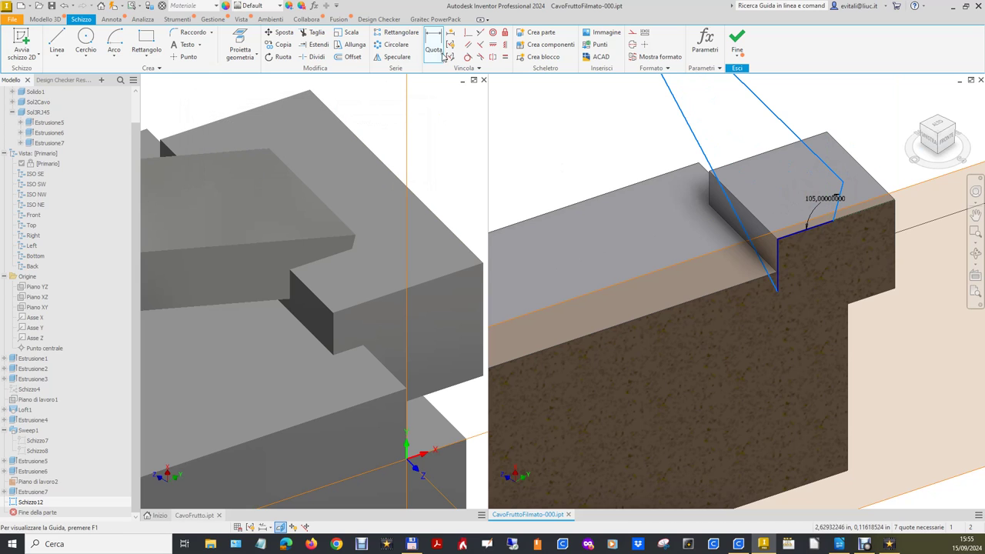
click(477, 47)
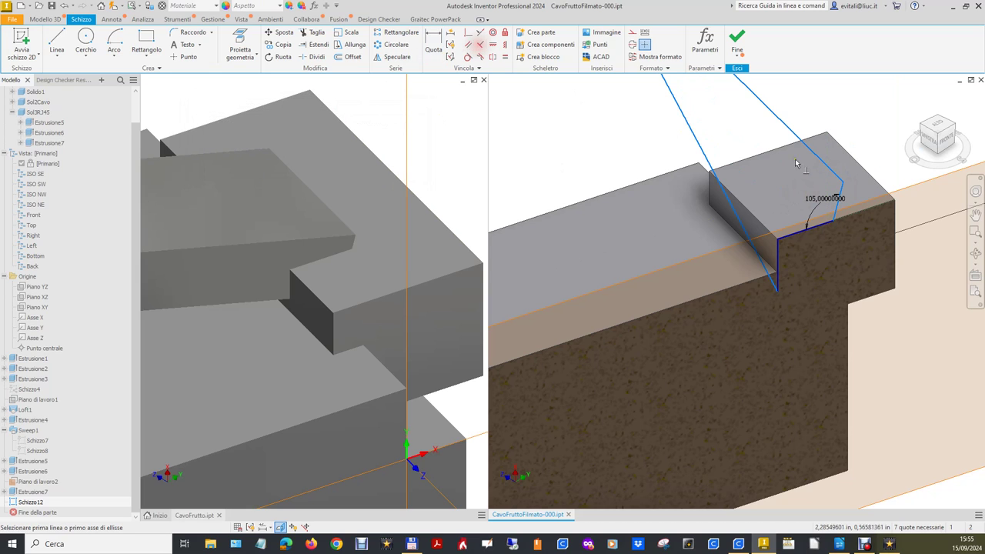
click(838, 183)
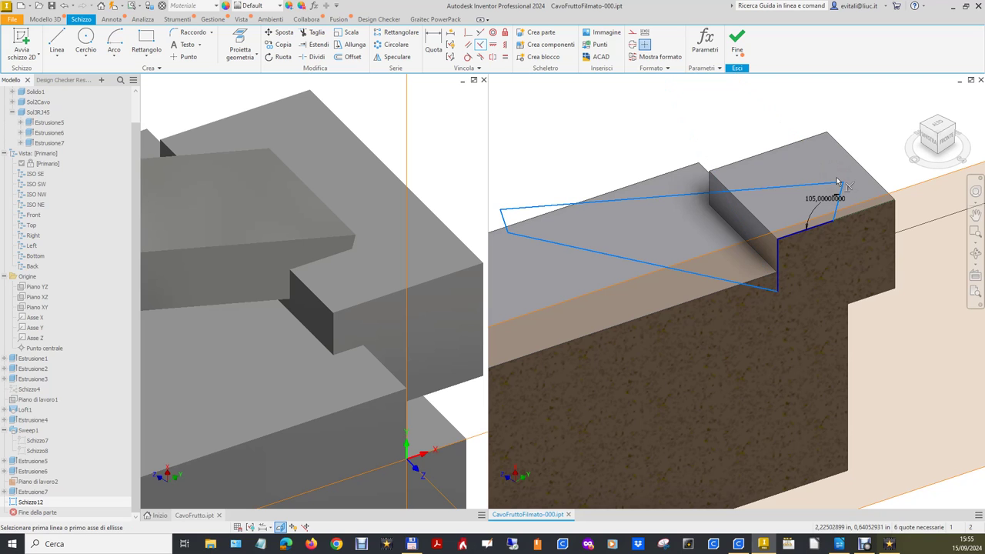
- Activate CavoFrutto again and begin a new measurement
click(446, 185)
scroll(437, 193, down, 5)
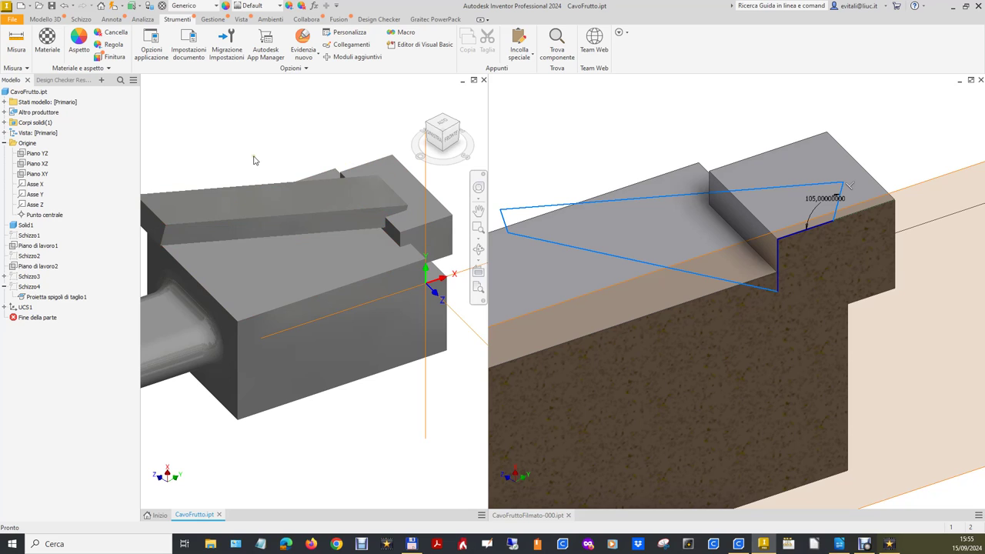
click(15, 43)
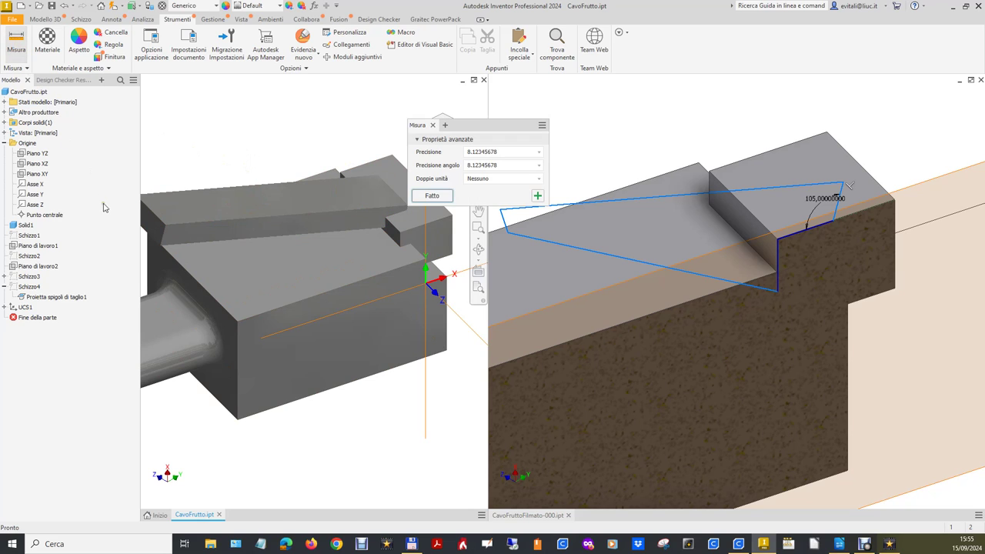
- Measure CavoFrutto's 0.05 in short edge and its 0.6 in distance to a second edge, then return to Schizzo12
click(165, 237)
scroll(245, 165, down, 3)
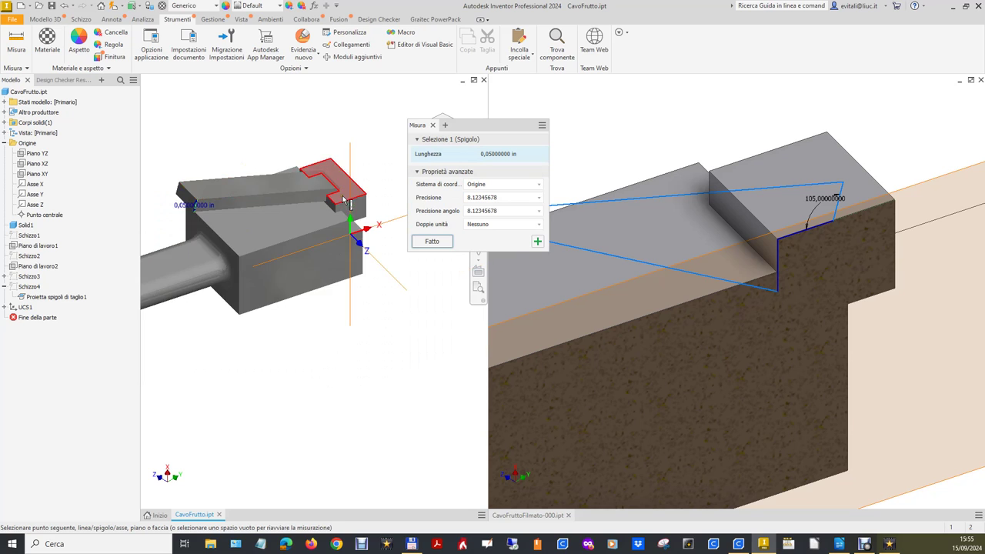
scroll(344, 200, up, 5)
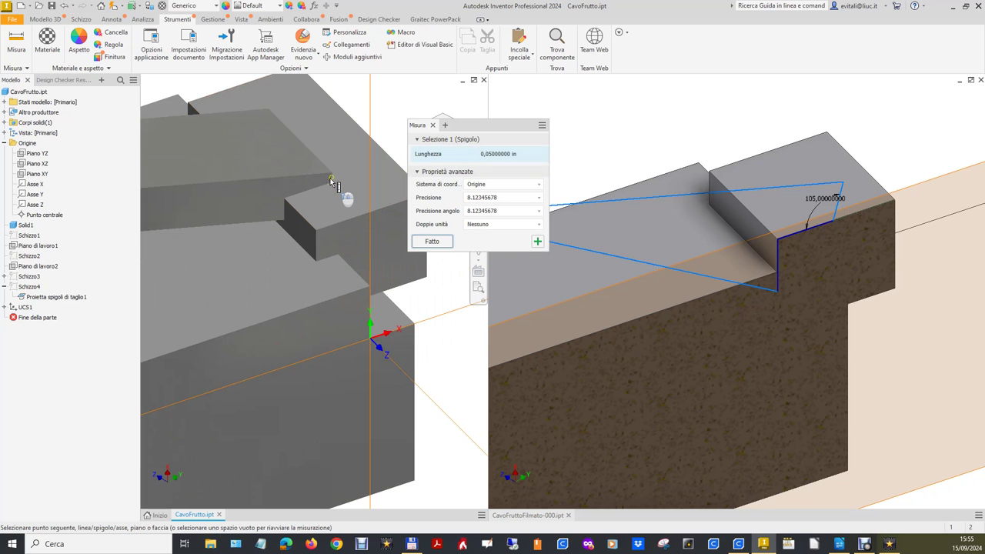
scroll(331, 179, up, 3)
scroll(337, 180, up, 2)
click(337, 177)
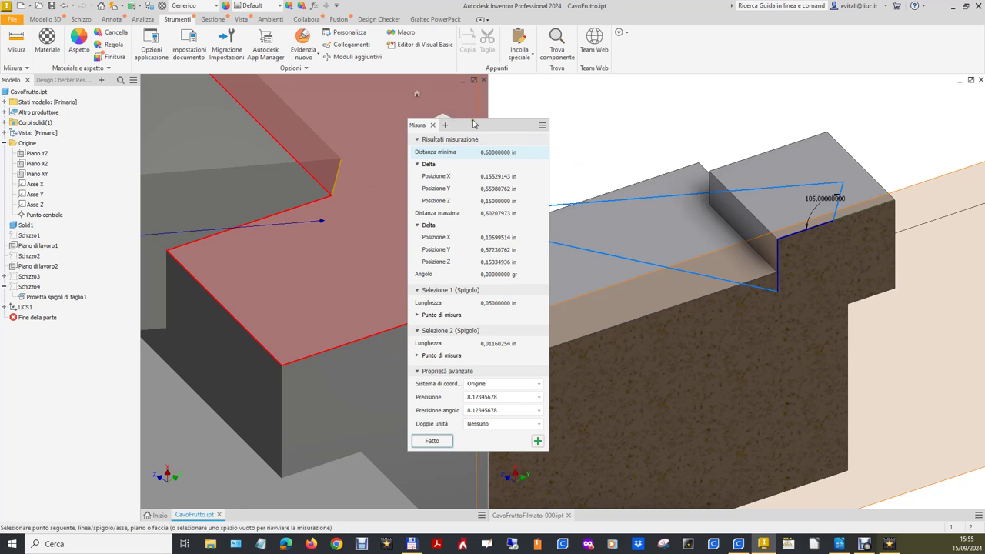
click(582, 147)
scroll(596, 150, down, 3)
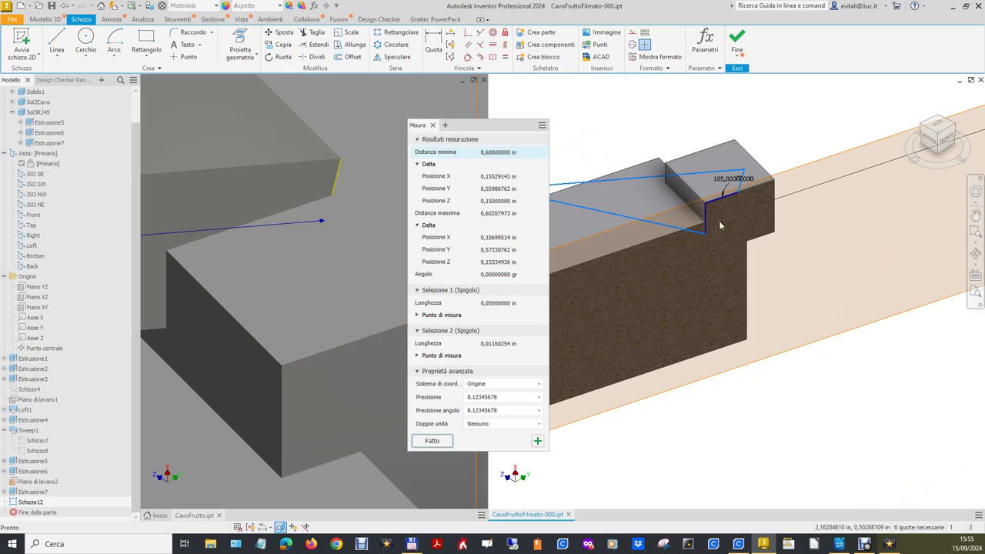
- Constrain two Schizzo12 lines parallel, leaving 5 dimensions needed
scroll(890, 330, down, 3)
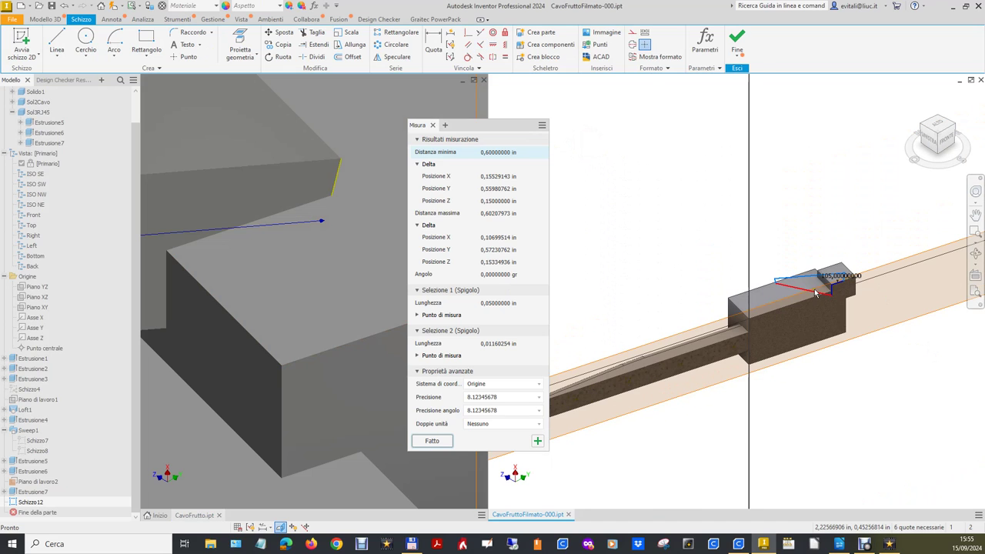
scroll(817, 290, up, 1)
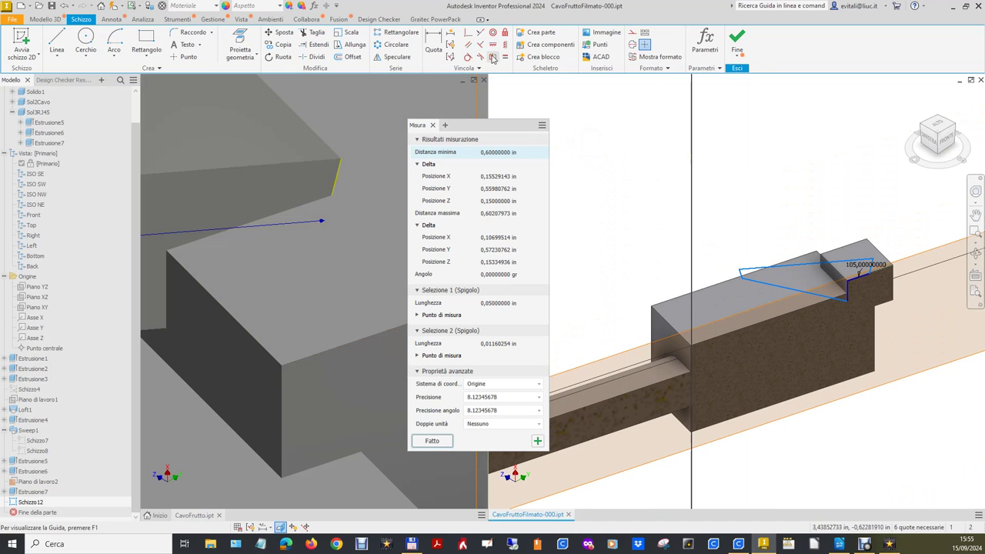
click(468, 44)
scroll(768, 263, up, 2)
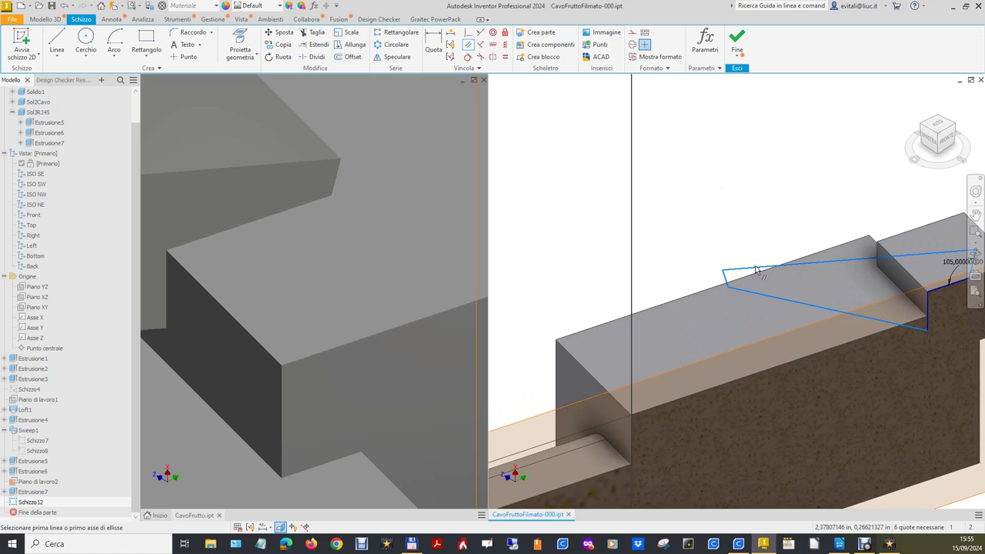
click(727, 281)
scroll(729, 230, down, 2)
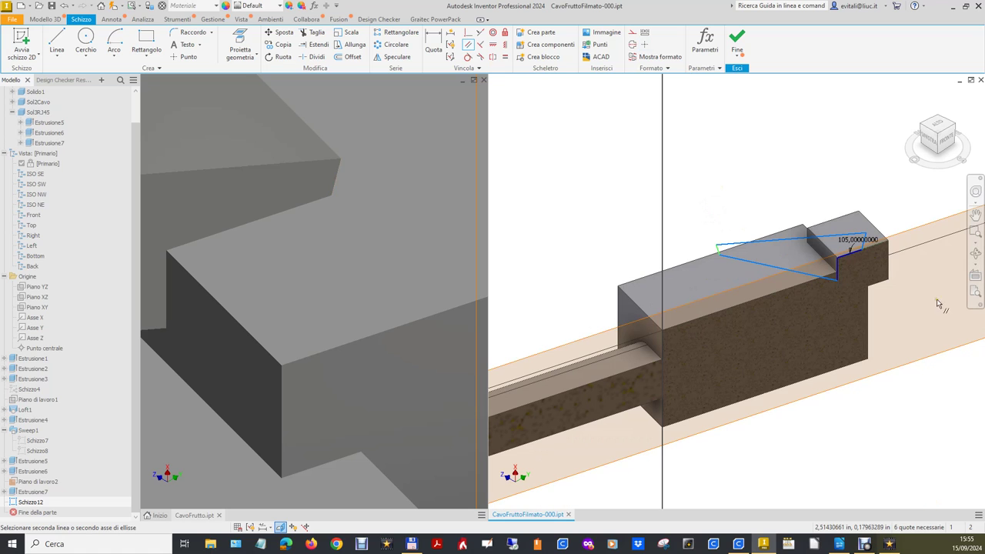
click(863, 246)
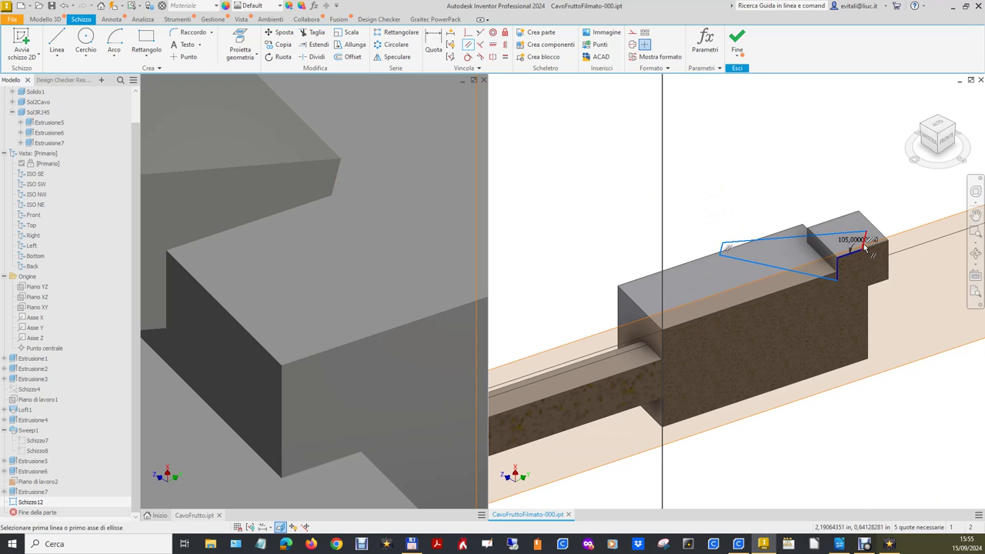
- Bring the CavoFrutto.ipt window forward and start Misura
scroll(364, 226, down, 1)
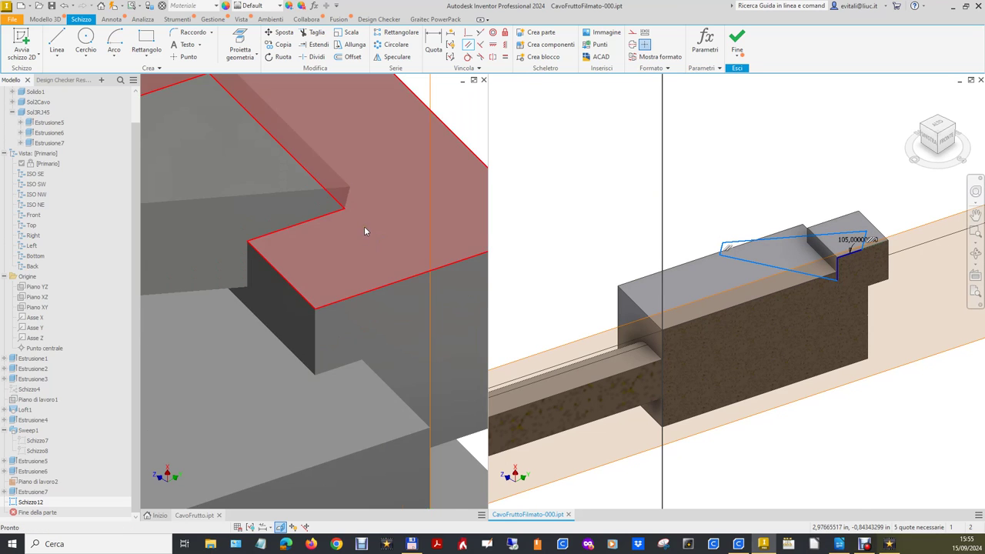
scroll(363, 226, down, 2)
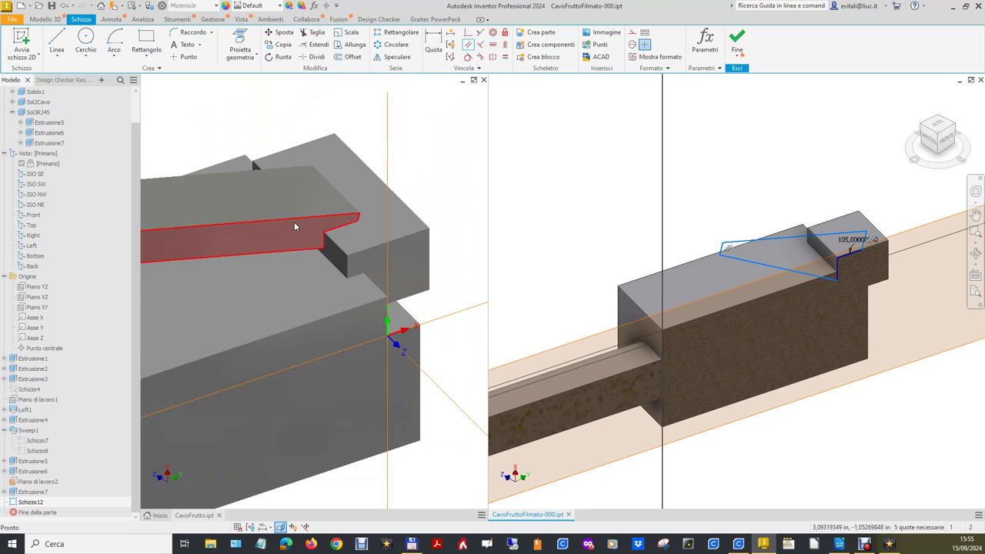
click(366, 100)
click(16, 42)
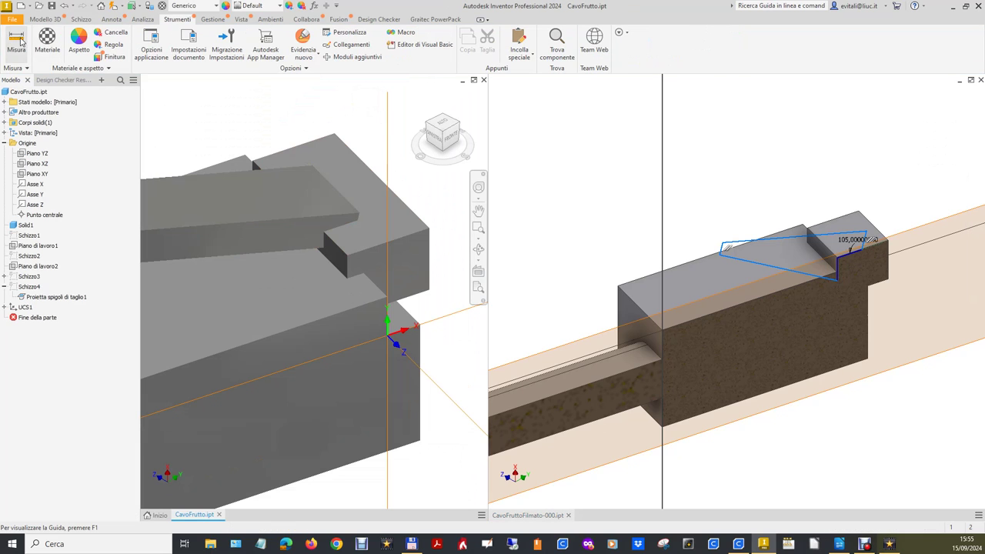
- Measure the 0.05 in gap between two CavoFrutto edges
click(213, 260)
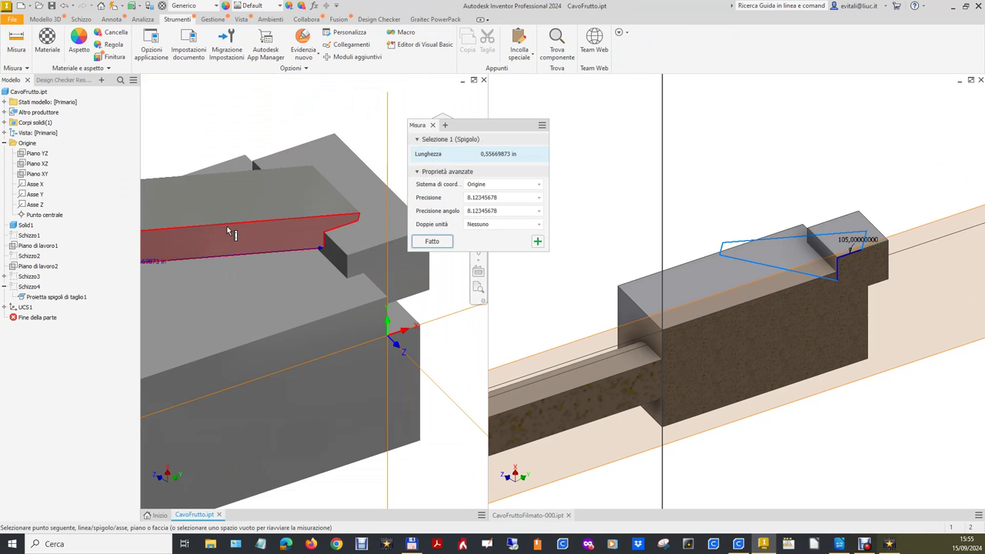
click(228, 228)
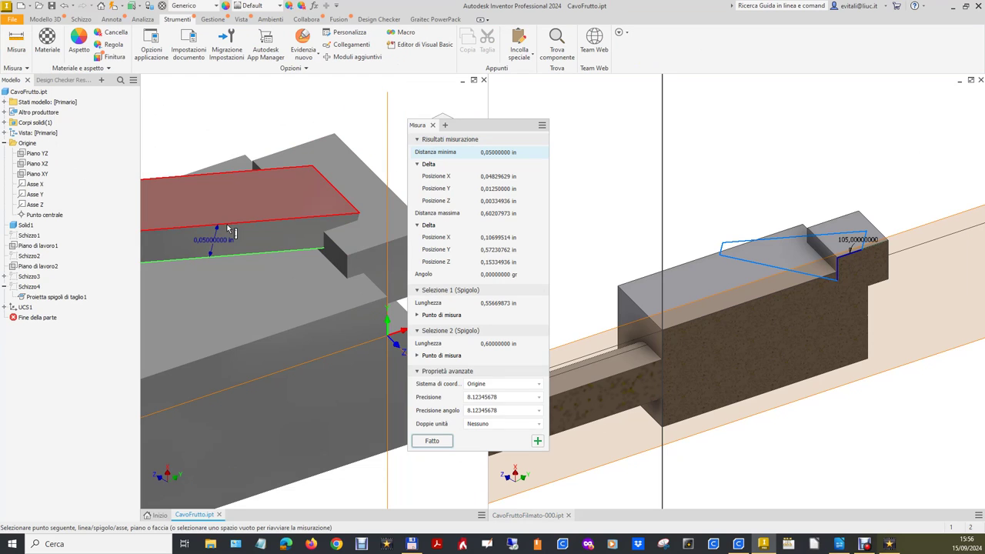
key(Escape)
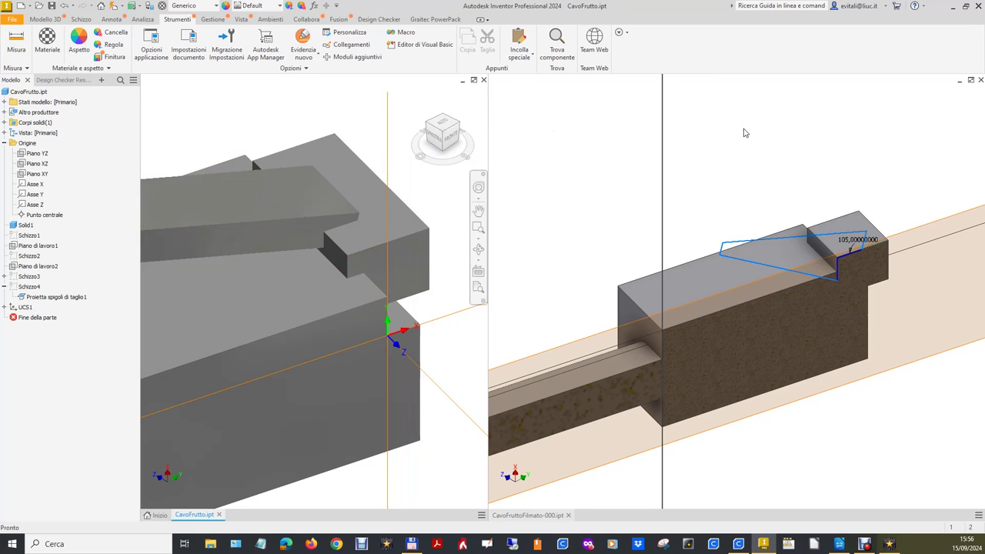
click(670, 164)
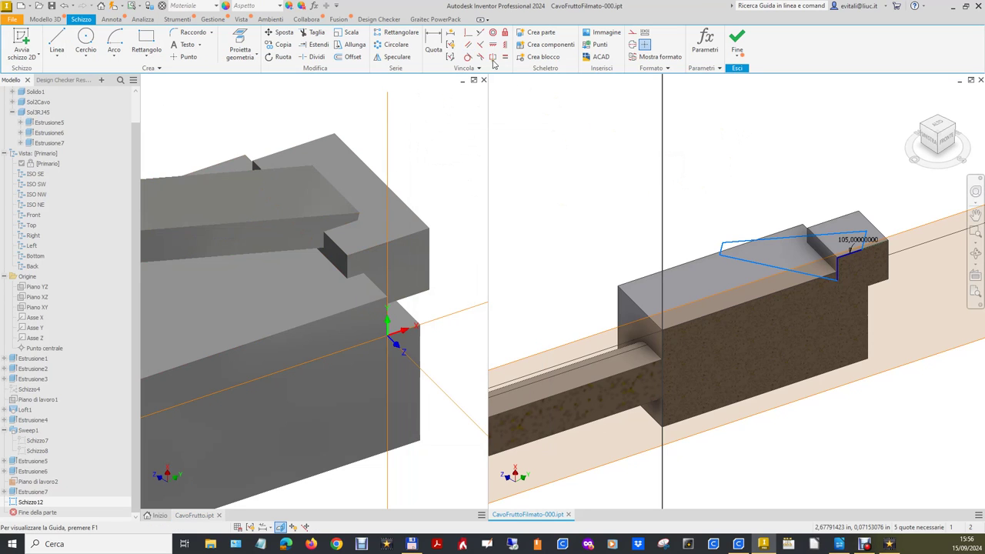
- Make the Schizzo12 profile line parallel to the lower sketch line
click(466, 44)
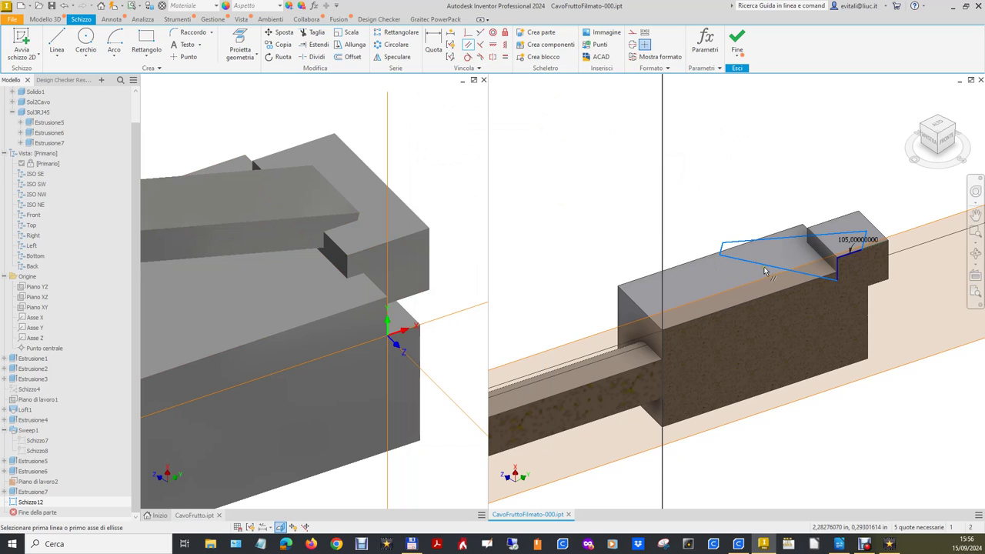
click(767, 267)
click(782, 245)
key(Escape)
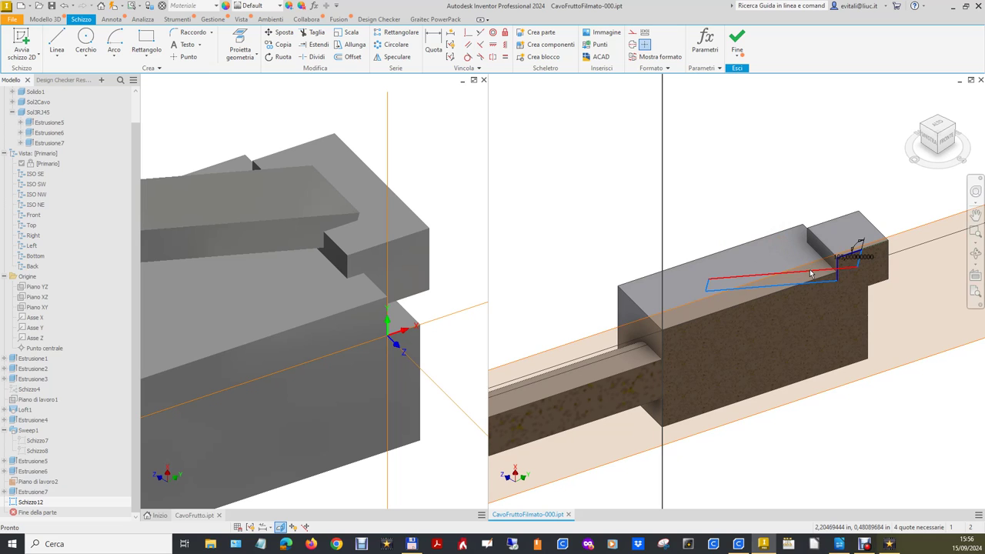
- Swing the profile upward around its corner, leaving 4 dimensions needed
drag(809, 273, 815, 230)
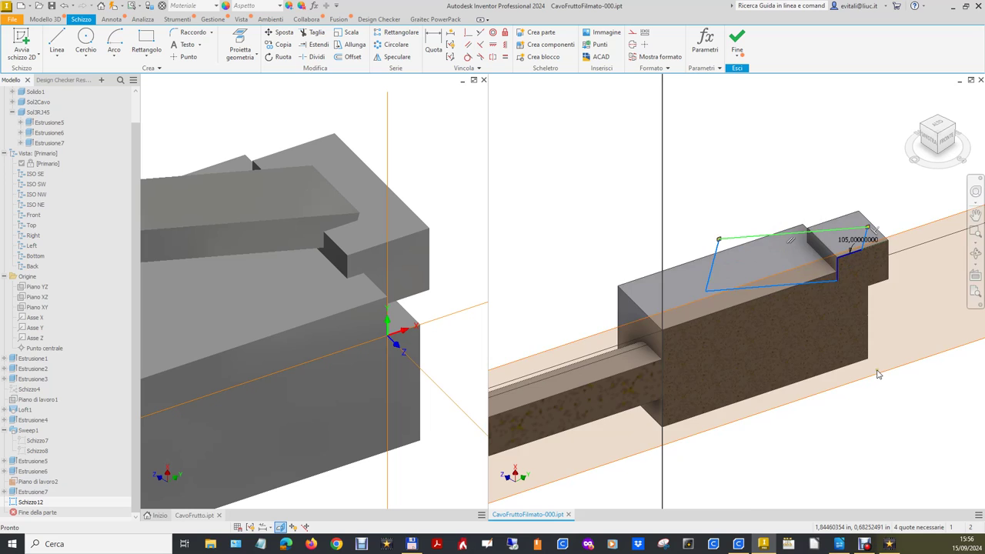
scroll(877, 374, up, 5)
scroll(687, 240, down, 2)
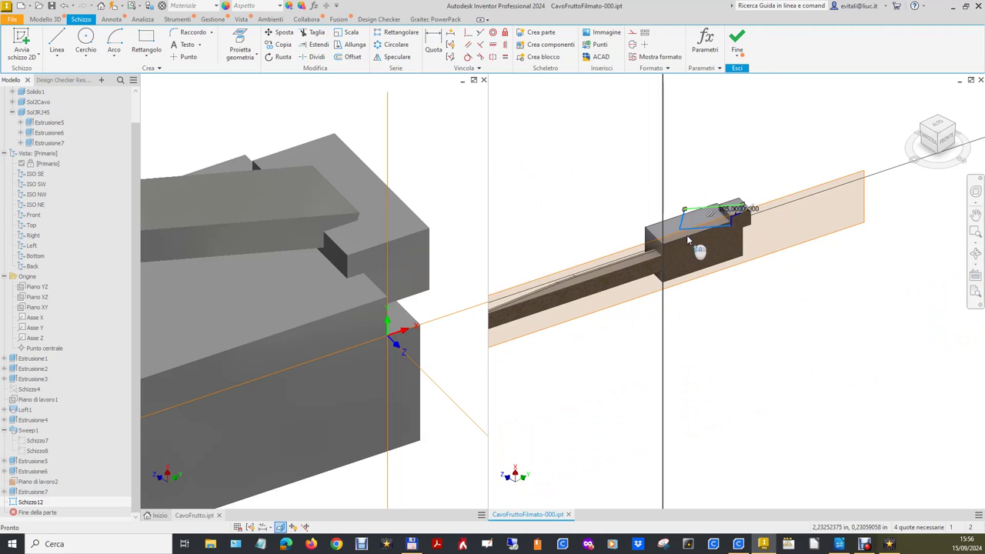
scroll(687, 239, down, 2)
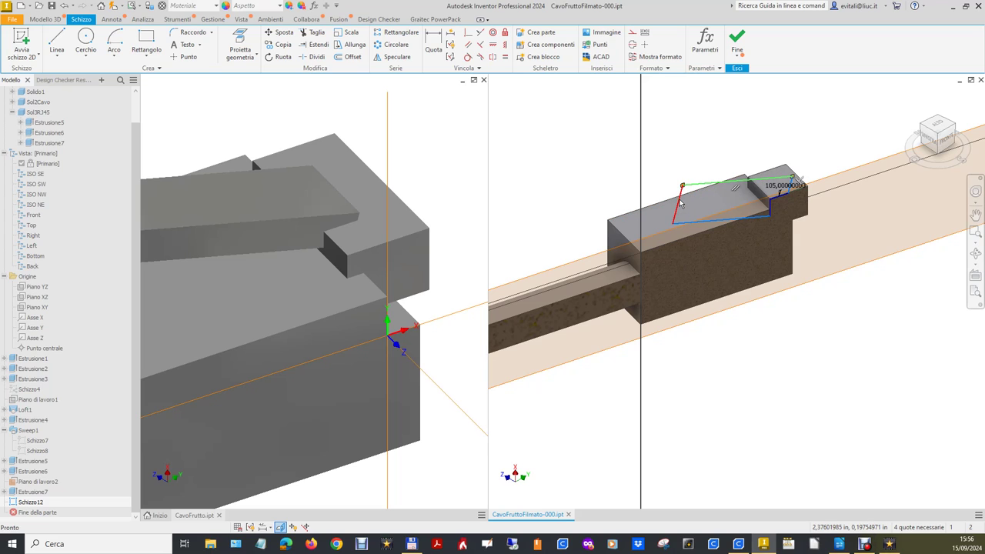
click(477, 188)
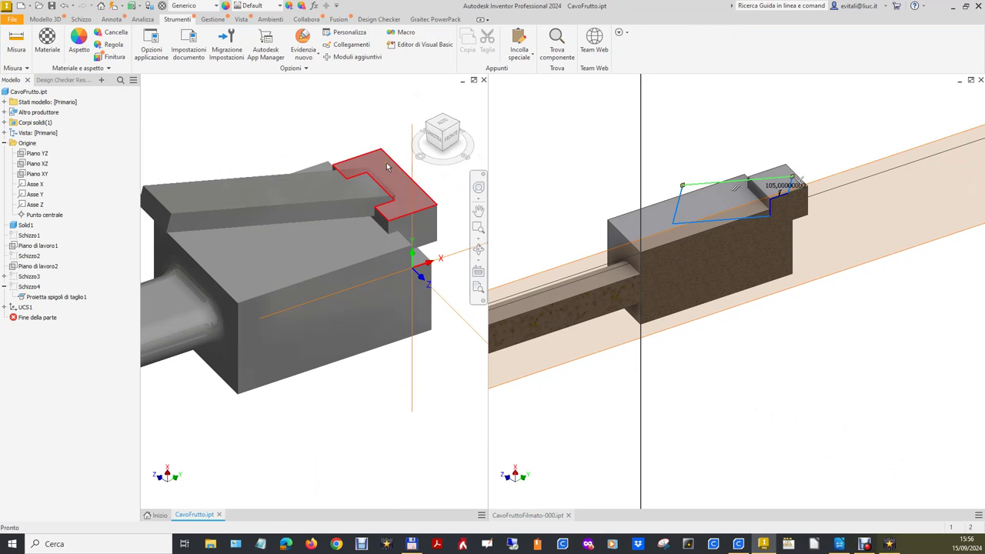
- Measure the top edge length on CavoFrutto
click(16, 42)
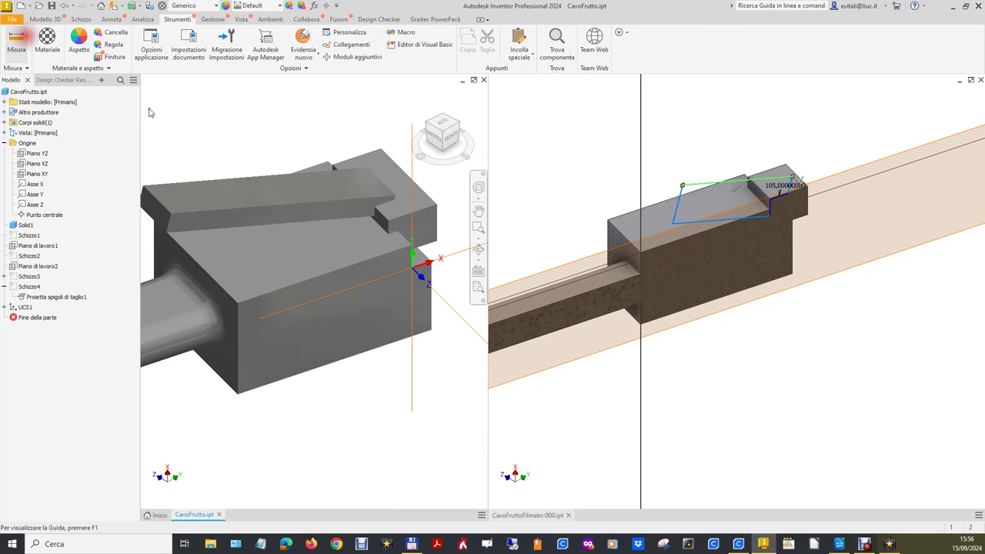
click(245, 212)
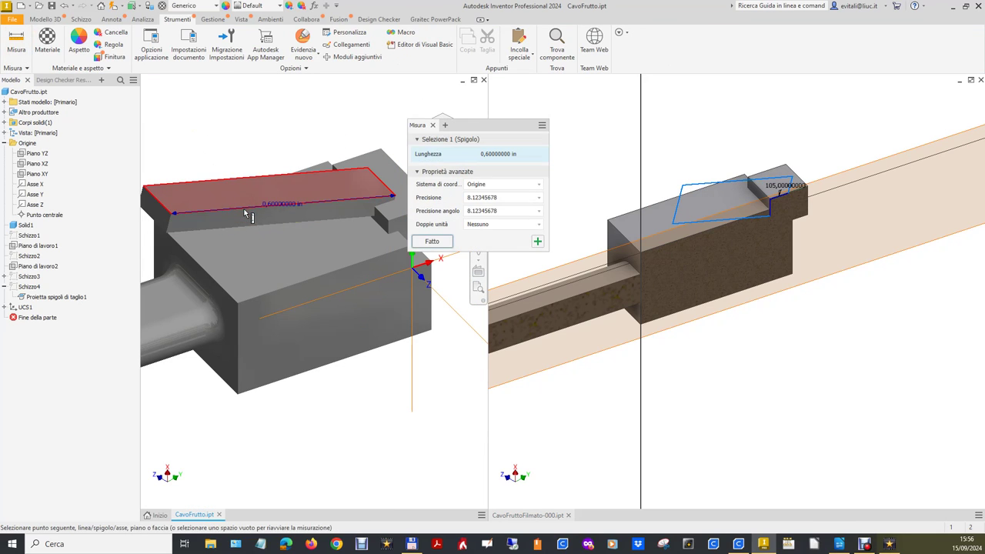
click(432, 126)
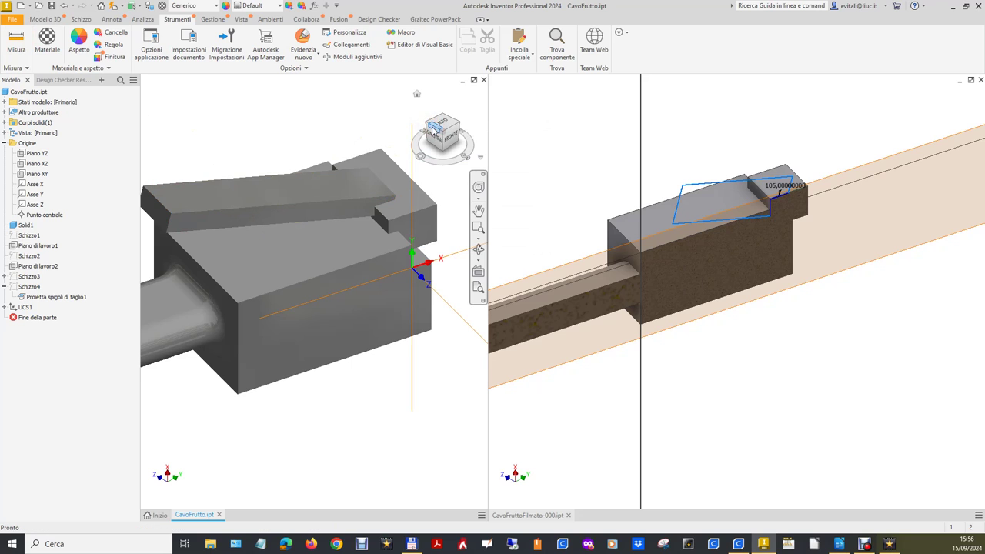
click(664, 154)
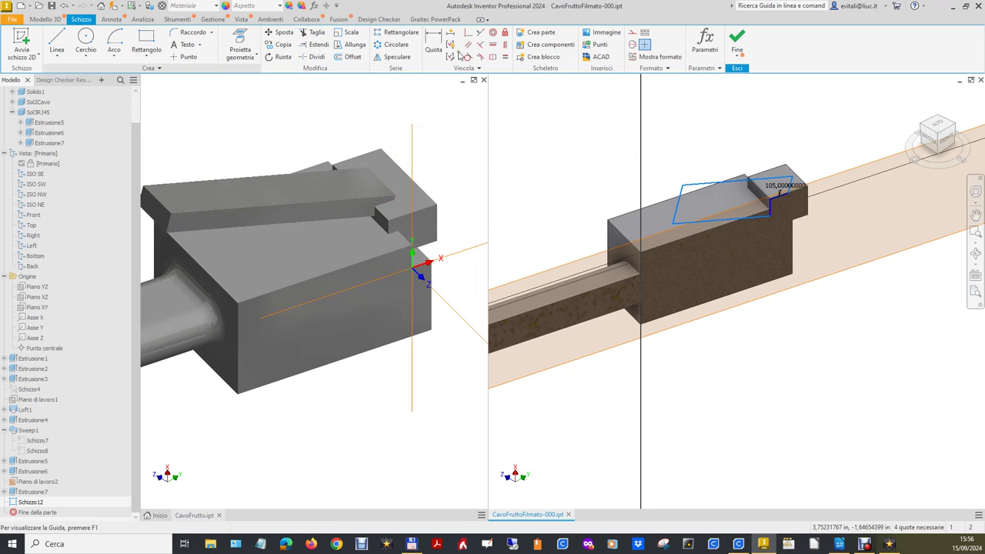
- Add an aligned 0.6 dimension to the top Schizzo12 edge
click(433, 43)
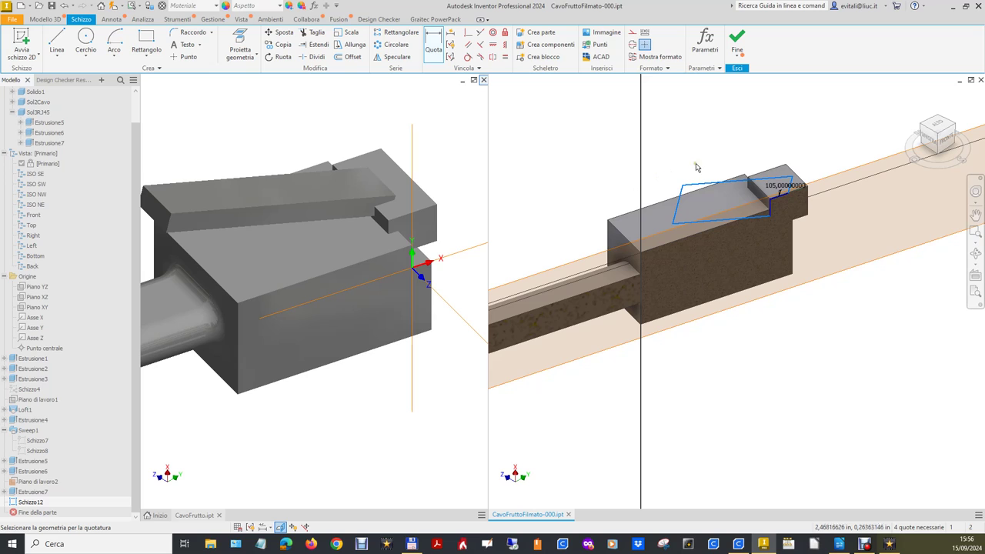
click(710, 180)
click(722, 156)
right_click(722, 157)
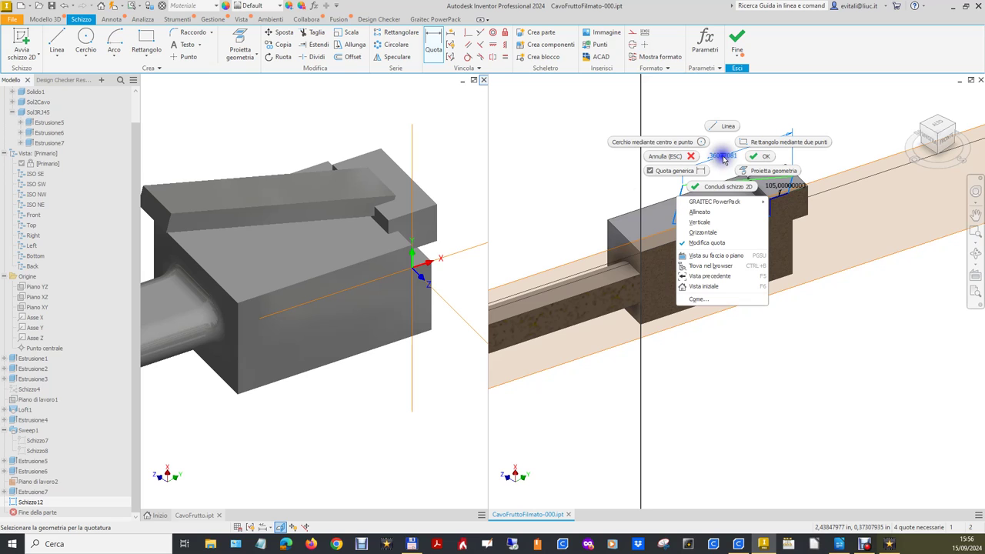
click(714, 202)
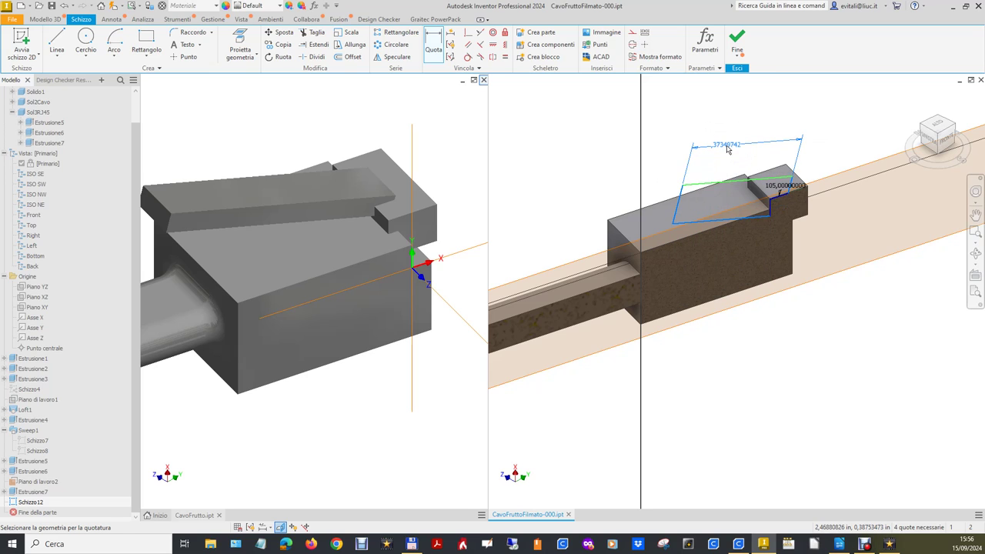
click(727, 149)
text(,6)
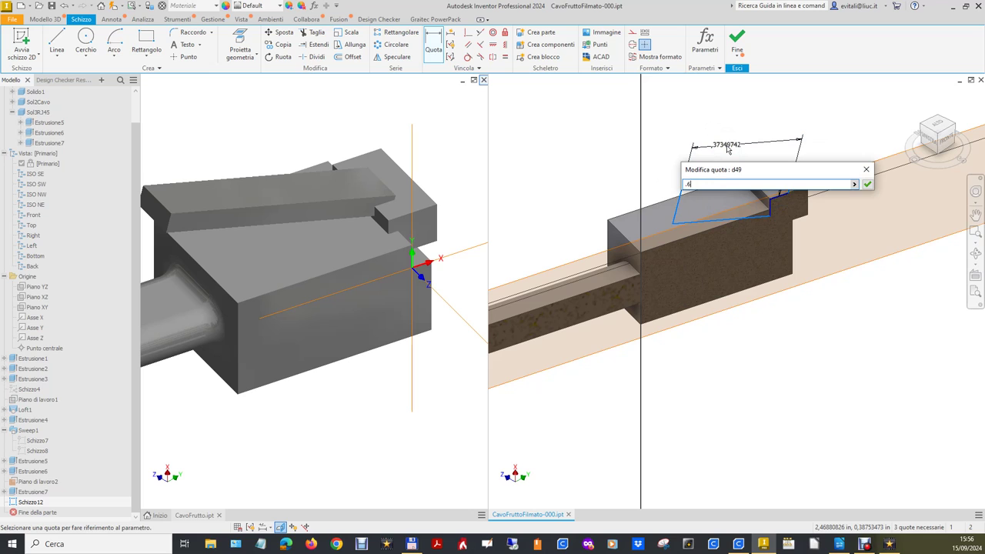
key(Return)
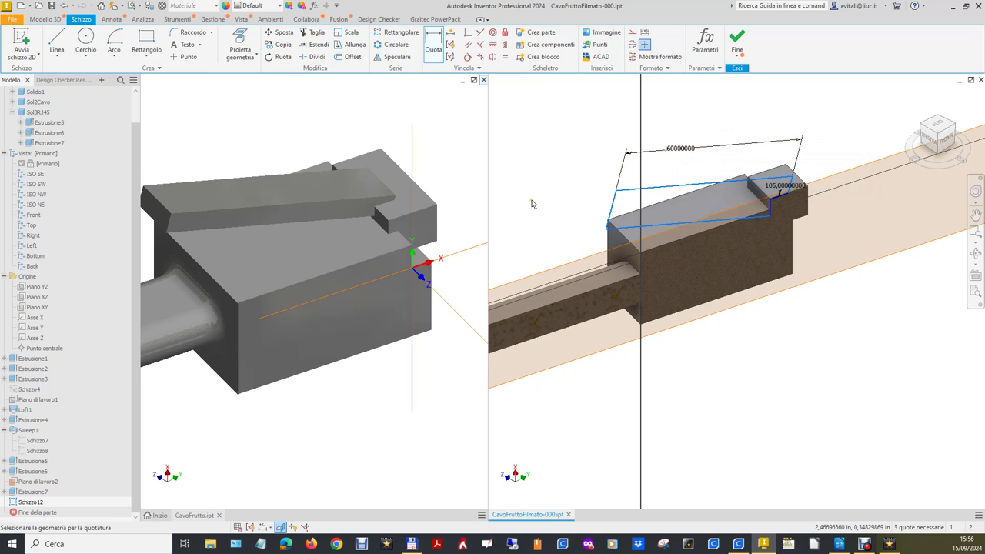
- Measure CavoFrutto's 0.05 in short edge
click(214, 154)
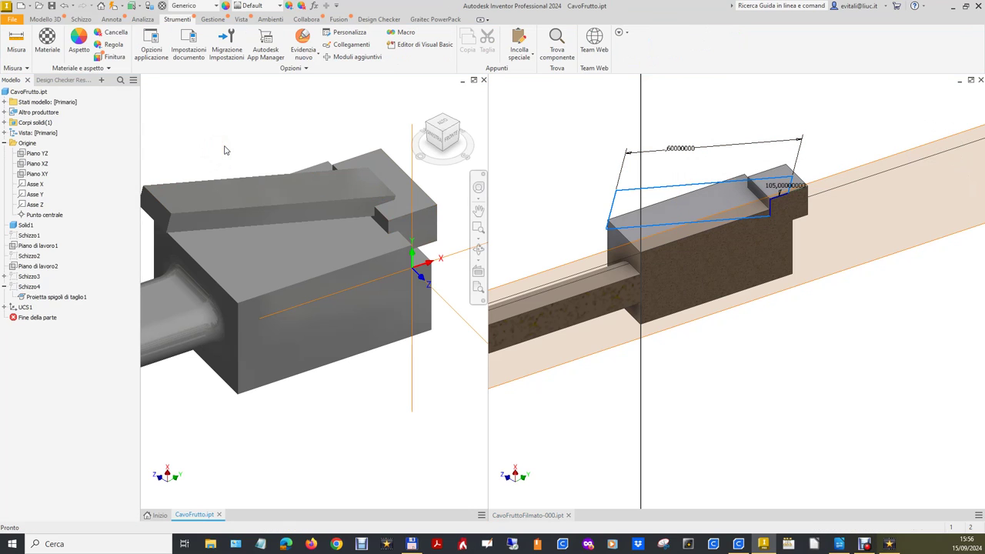
scroll(216, 154, up, 3)
click(17, 44)
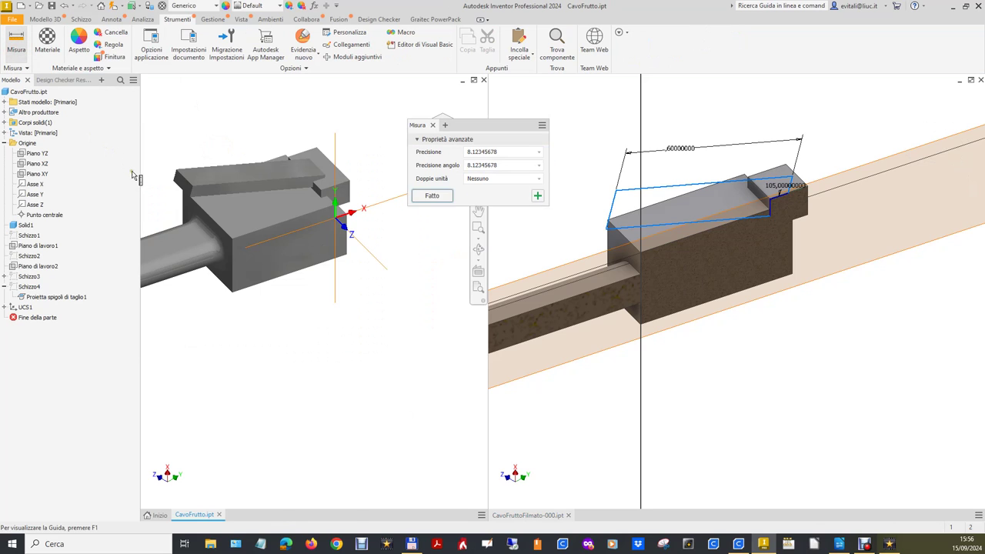
scroll(164, 193, down, 3)
scroll(270, 224, down, 4)
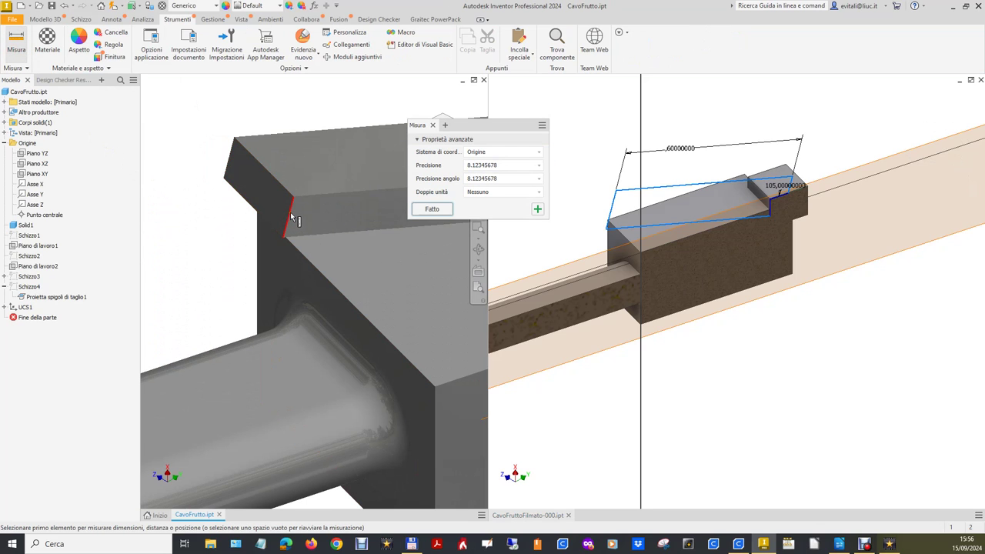
click(292, 217)
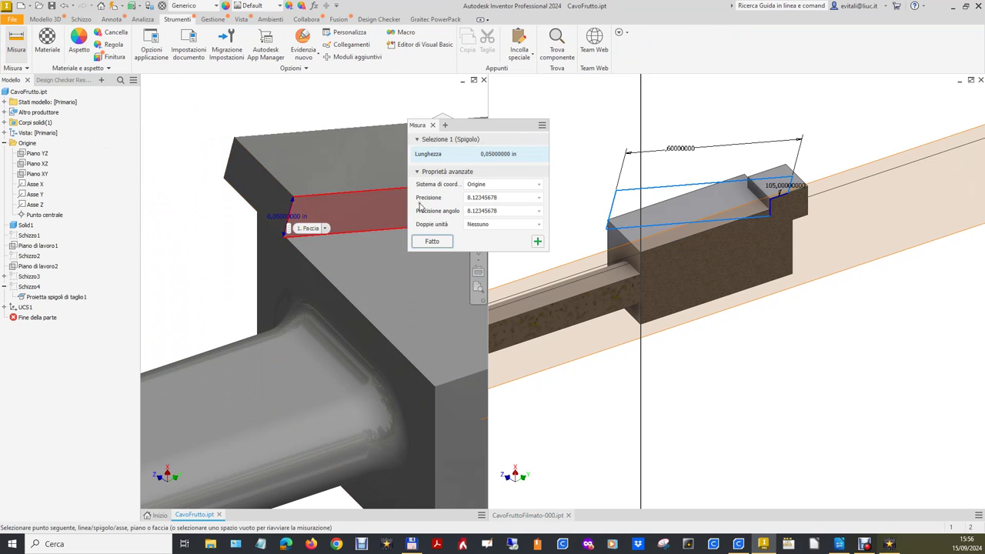
click(604, 121)
- Add an aligned 0.05 dimension to the short Schizzo12 edge
key(Escape)
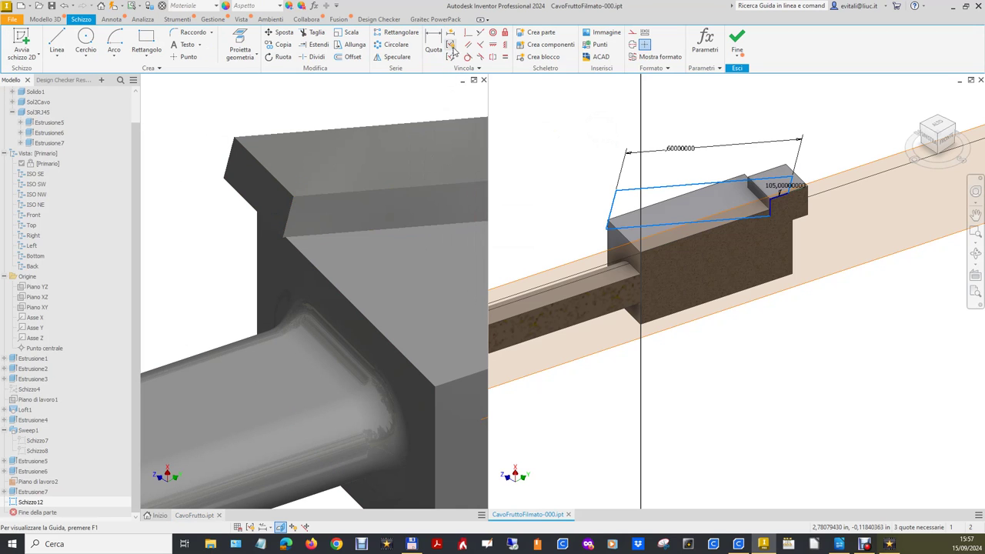
click(433, 43)
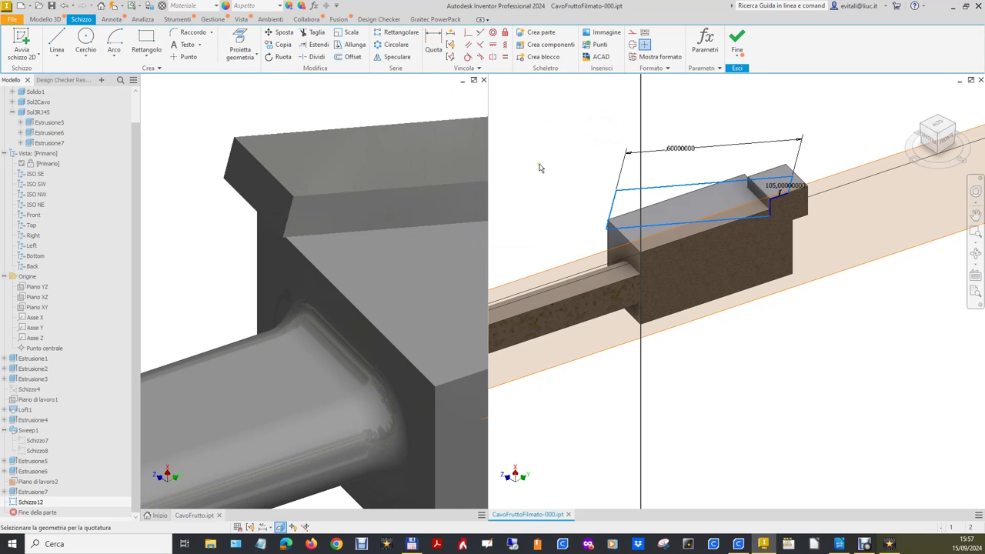
click(616, 199)
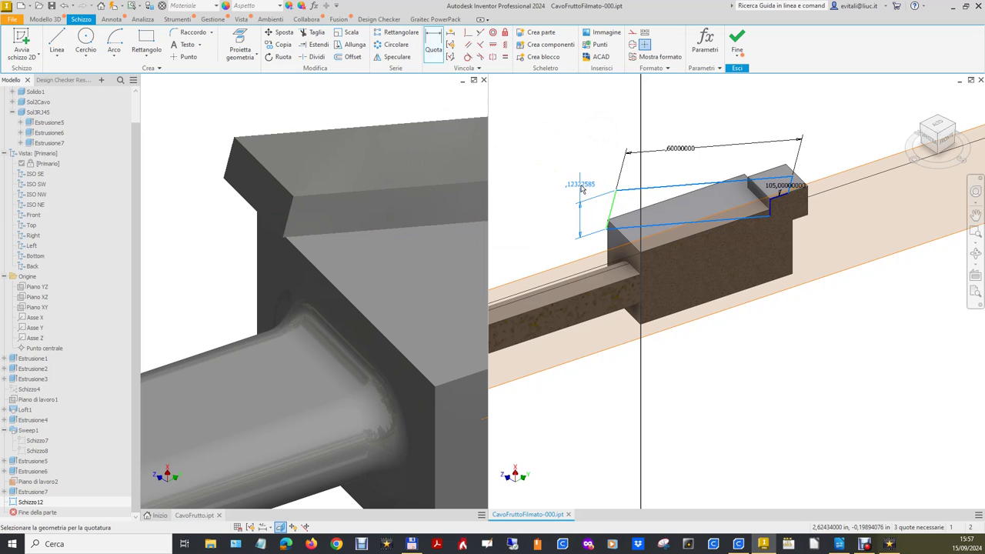
right_click(583, 189)
click(585, 238)
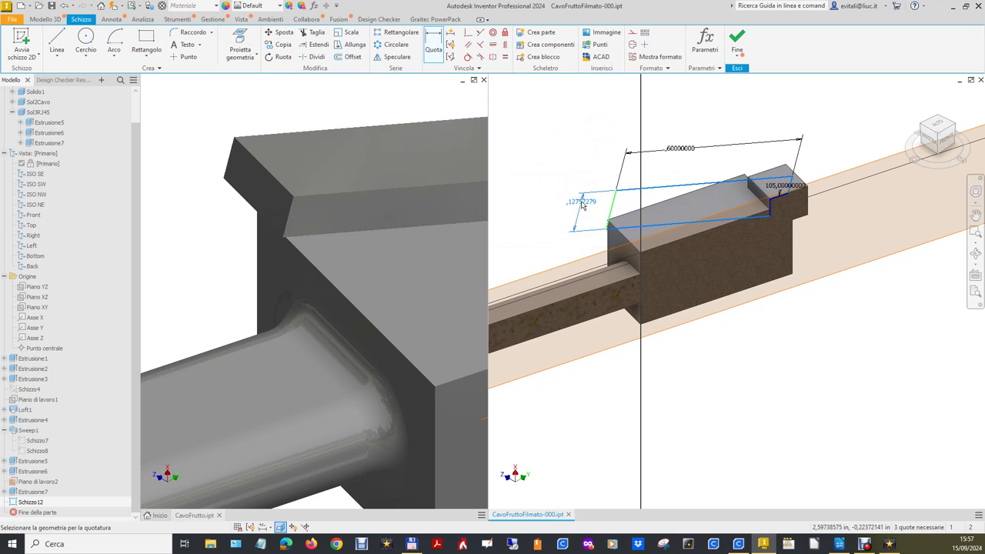
click(585, 212)
text(0.05)
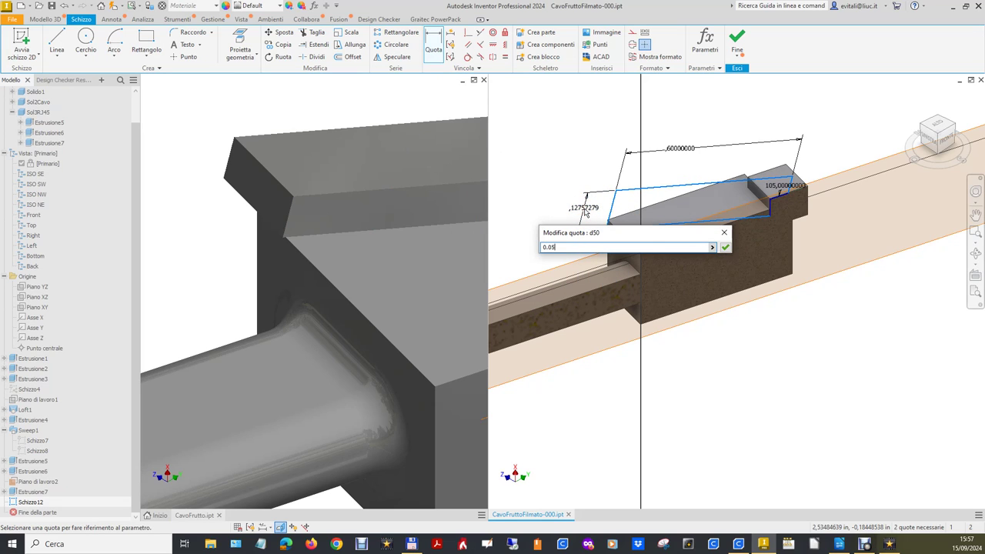
key(Return)
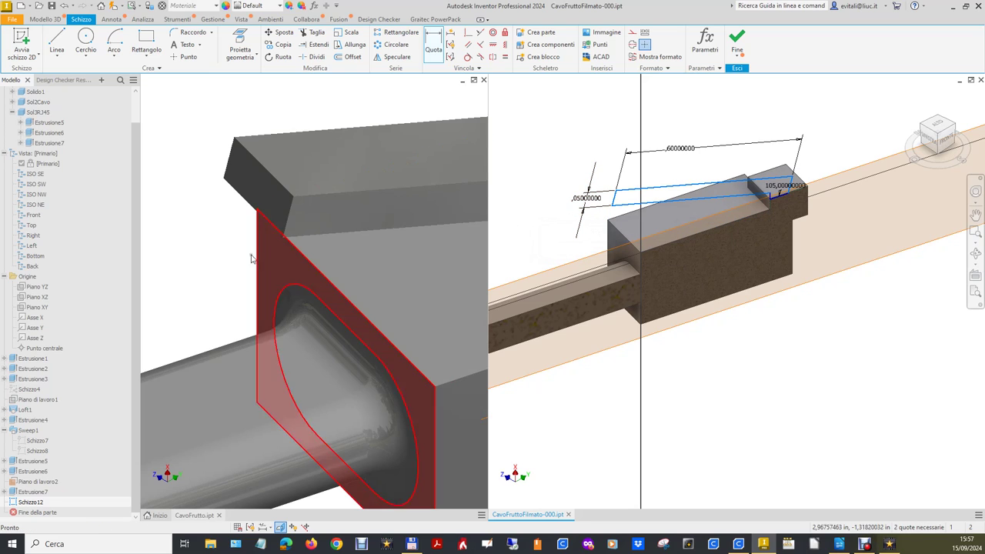
scroll(201, 260, up, 3)
scroll(201, 259, up, 2)
scroll(272, 257, down, 3)
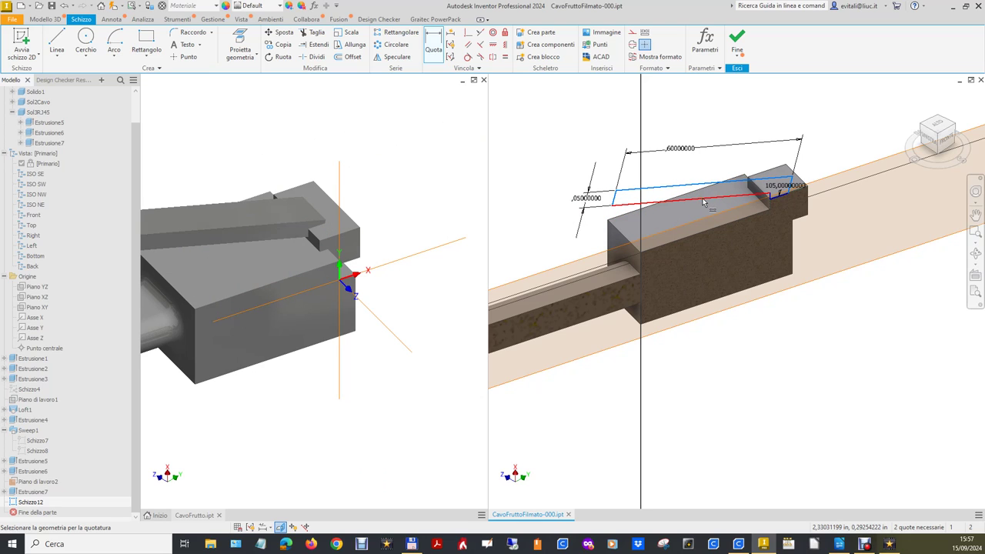
key(Escape)
- Measure another CavoFrutto notch edge, reading 0.05176381 in
drag(721, 204, 720, 208)
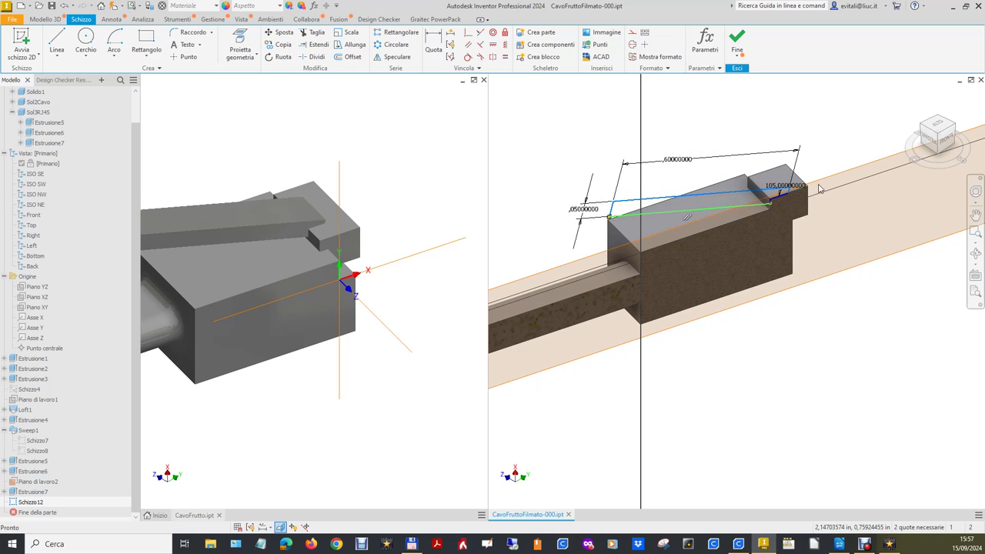
scroll(813, 173, down, 3)
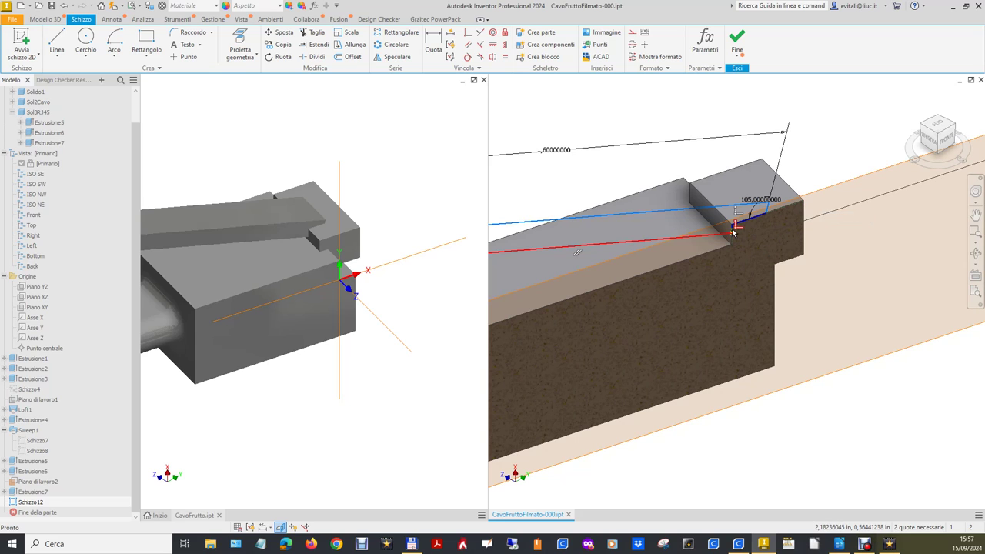
click(377, 209)
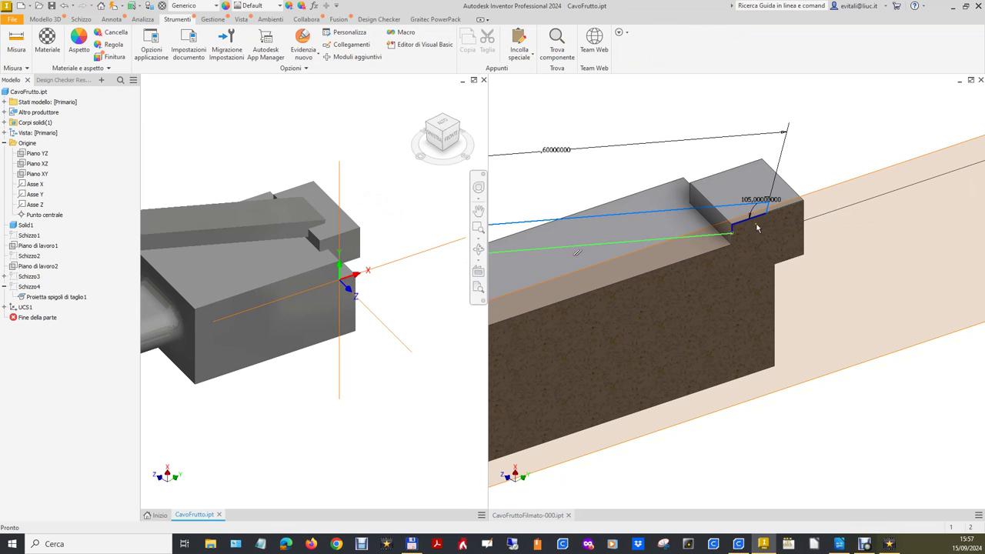
scroll(858, 169, down, 2)
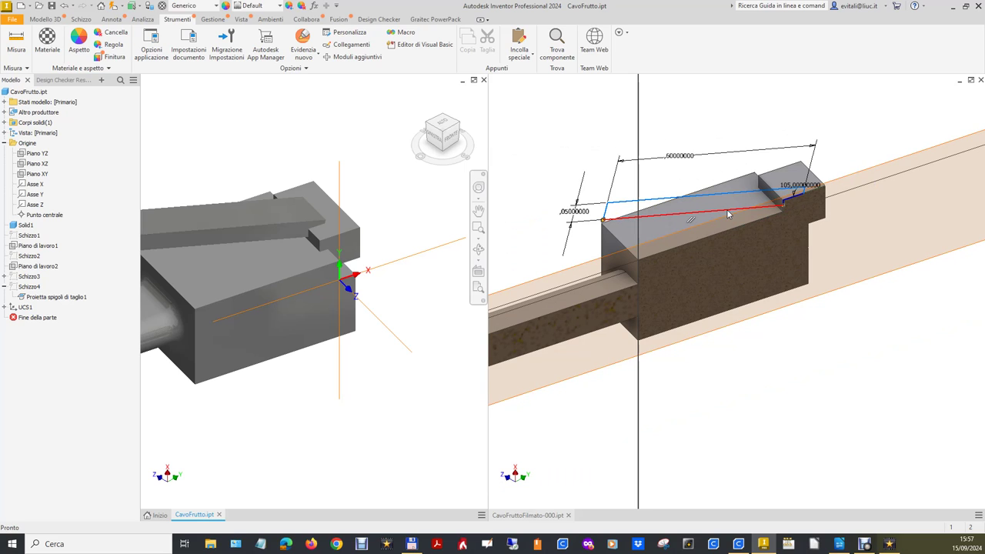
click(418, 213)
click(16, 43)
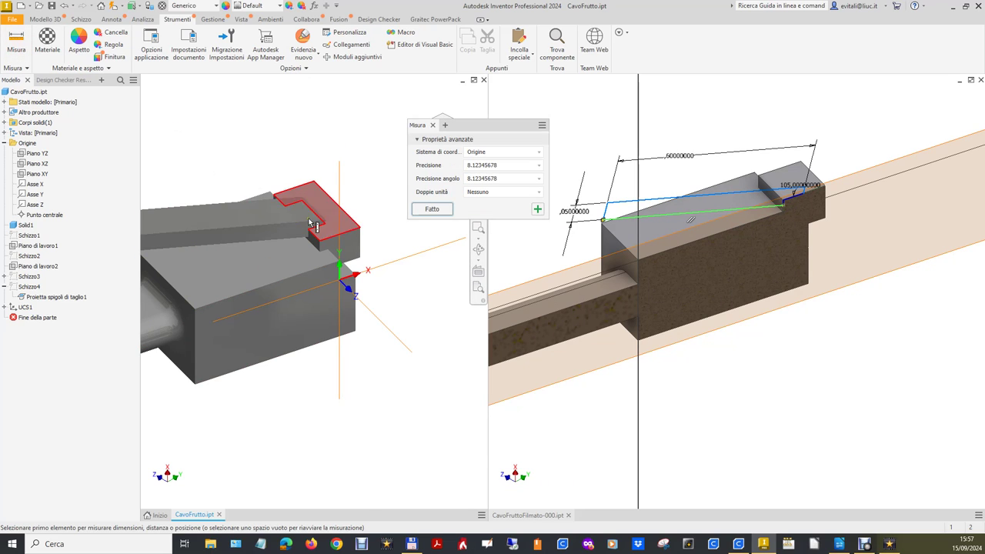
scroll(309, 218, down, 3)
click(330, 234)
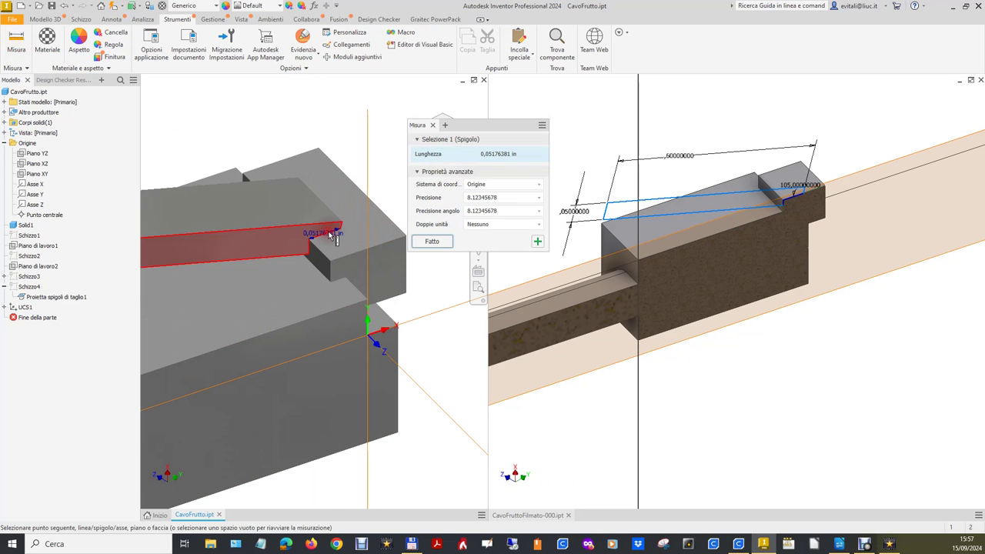
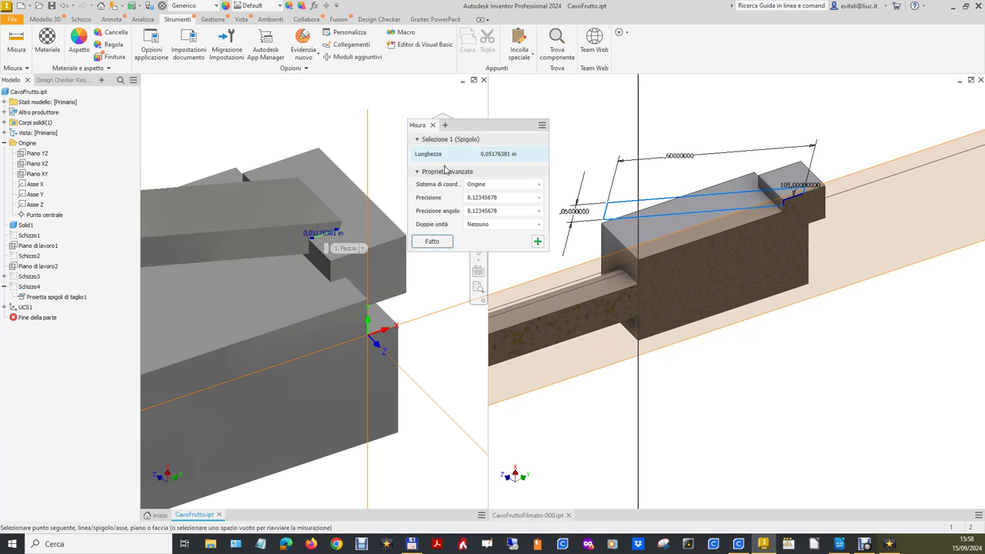
- Copy the reference edge length and dimension the short Schizzo12 edge to 1,3148 mm (0,05176381)
click(489, 155)
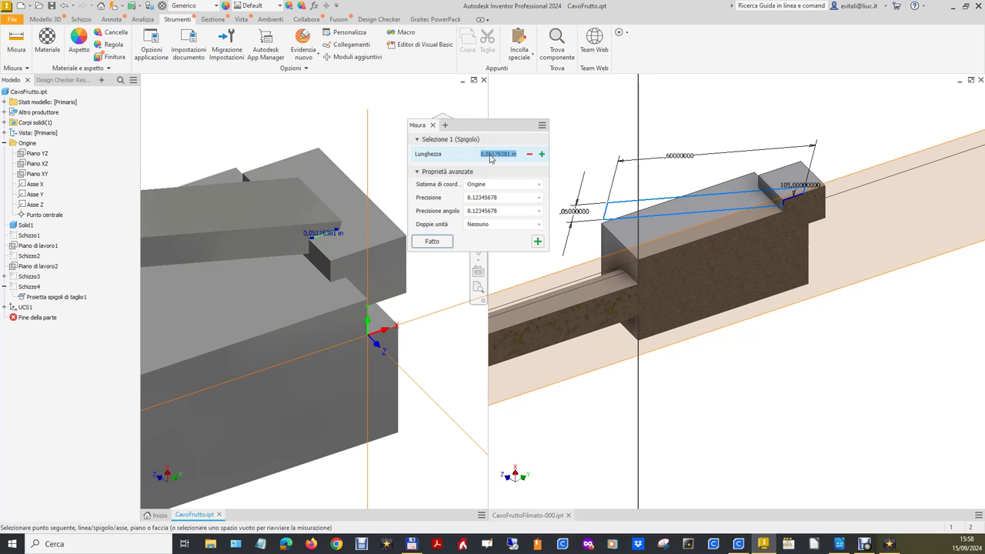
key(ctrl+c)
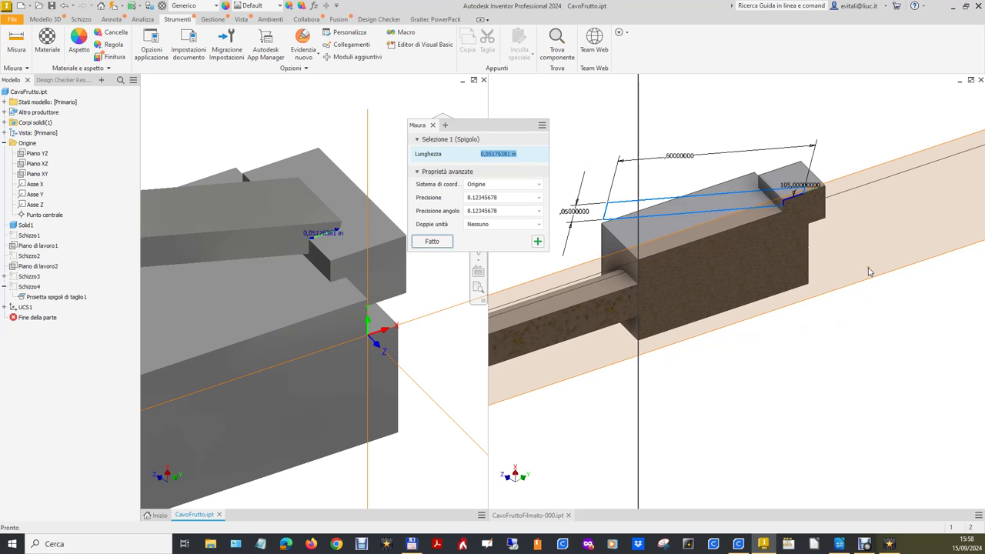
click(706, 114)
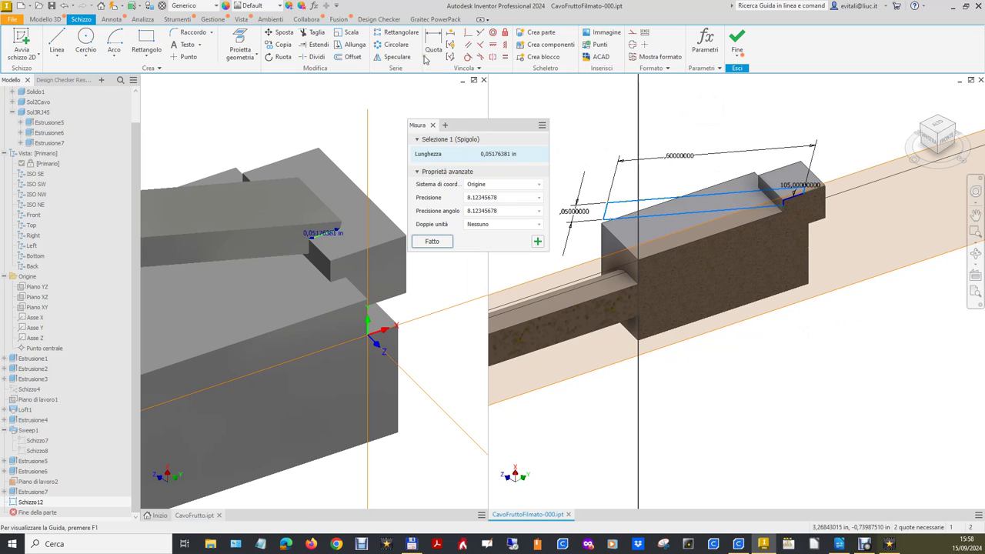
click(433, 43)
click(798, 199)
click(838, 240)
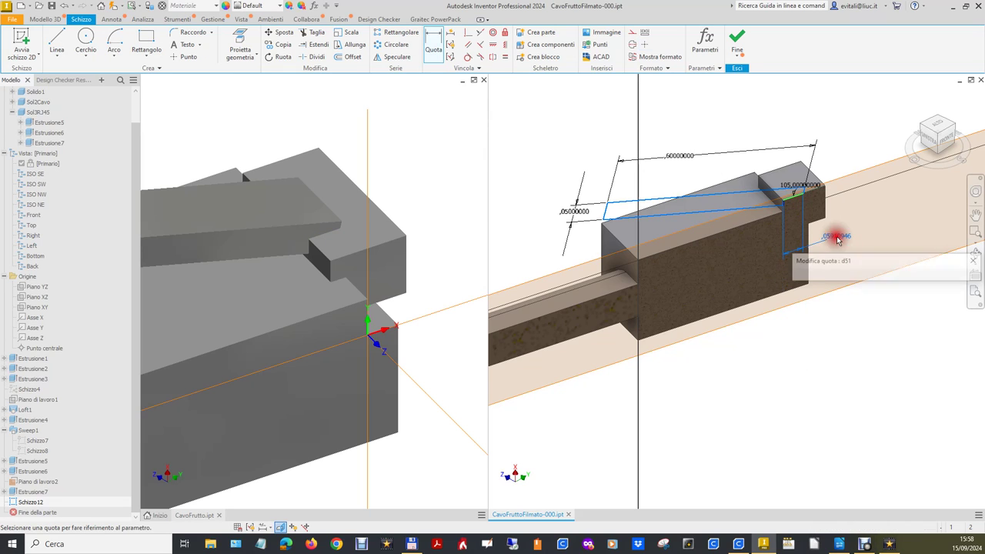
text(1,3148 mm)
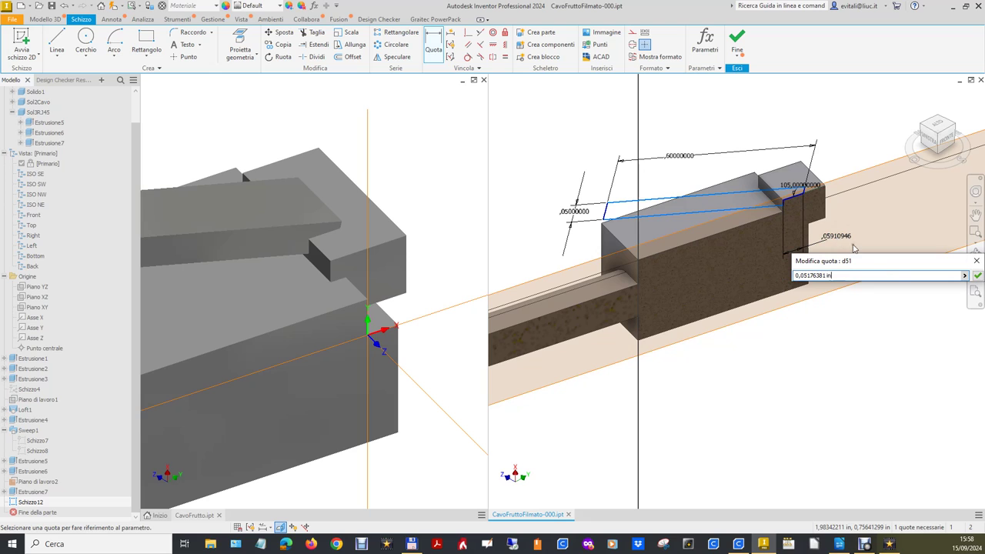
click(977, 274)
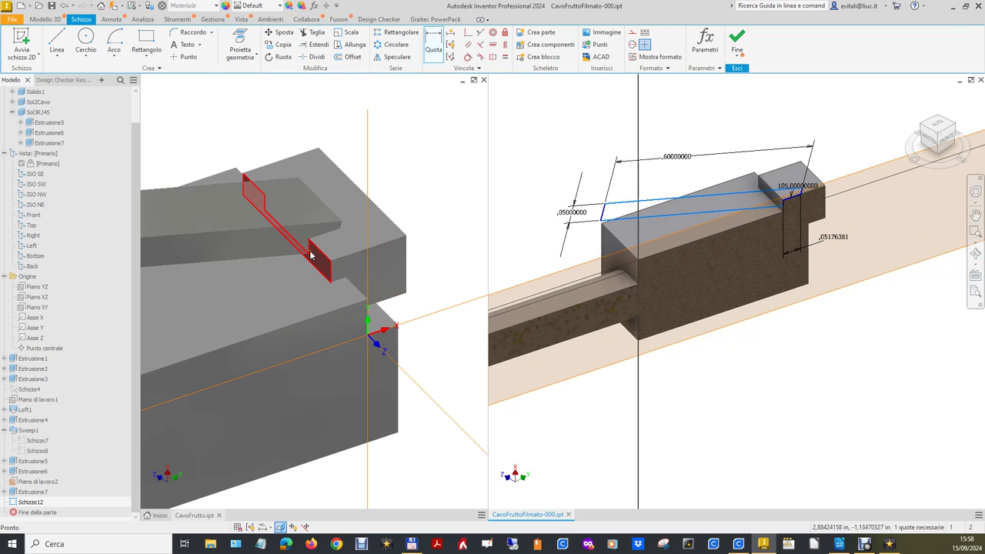
- Measure the vertical edge in CavoFrutto.ipt and copy its length
click(405, 132)
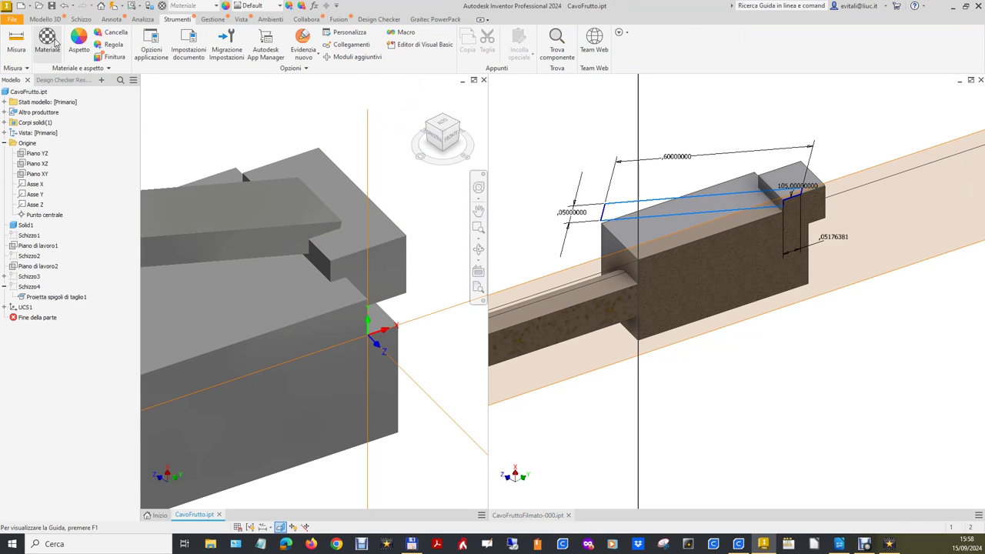
click(16, 42)
scroll(309, 252, up, 5)
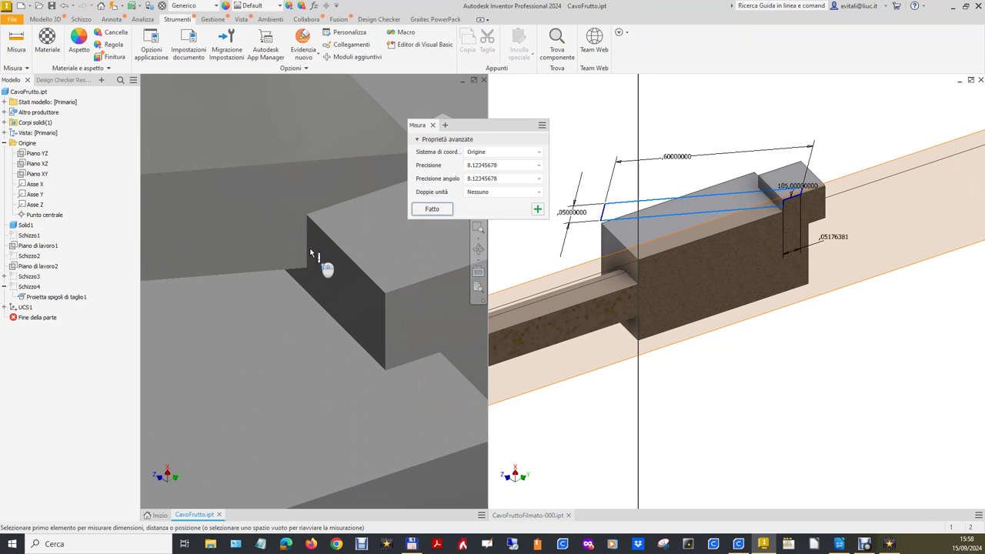
click(306, 234)
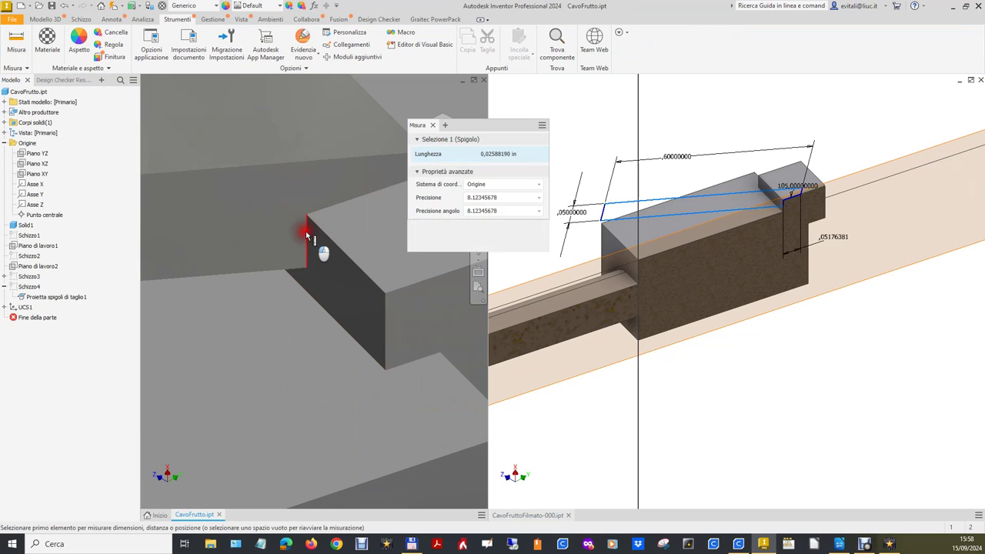
click(502, 154)
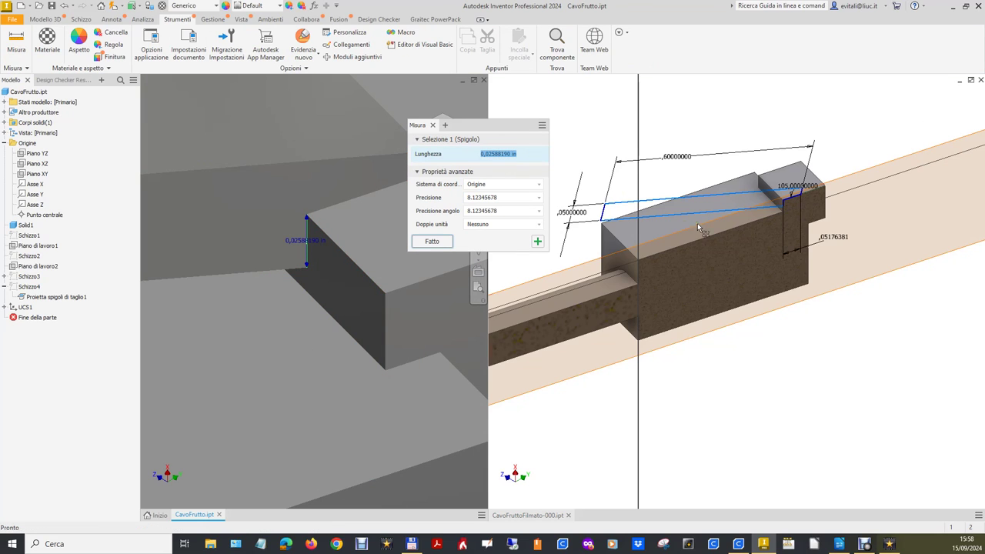
click(432, 125)
scroll(795, 206, down, 2)
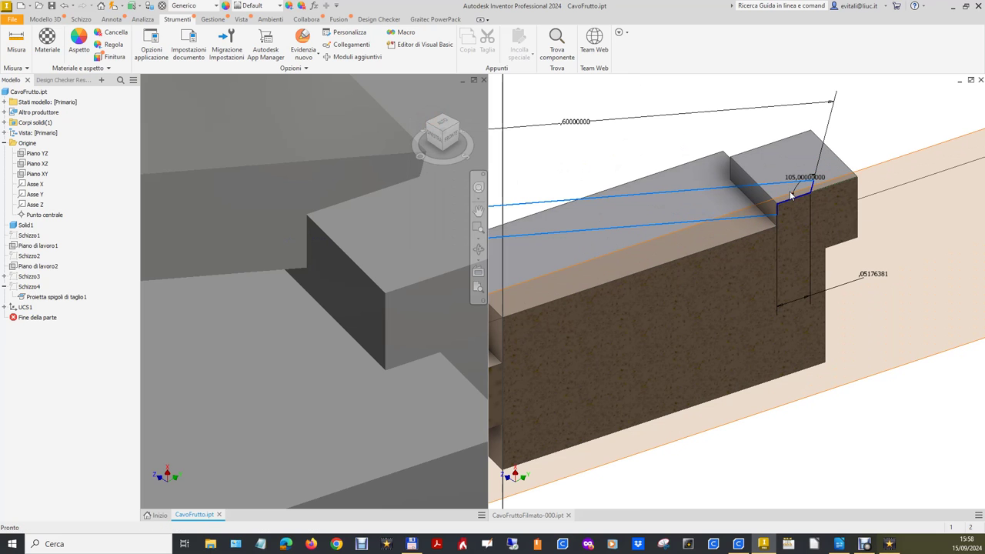
- Dimension the vertical Schizzo12 edge with the pasted 0,02588190 value and finish the sketch
click(639, 83)
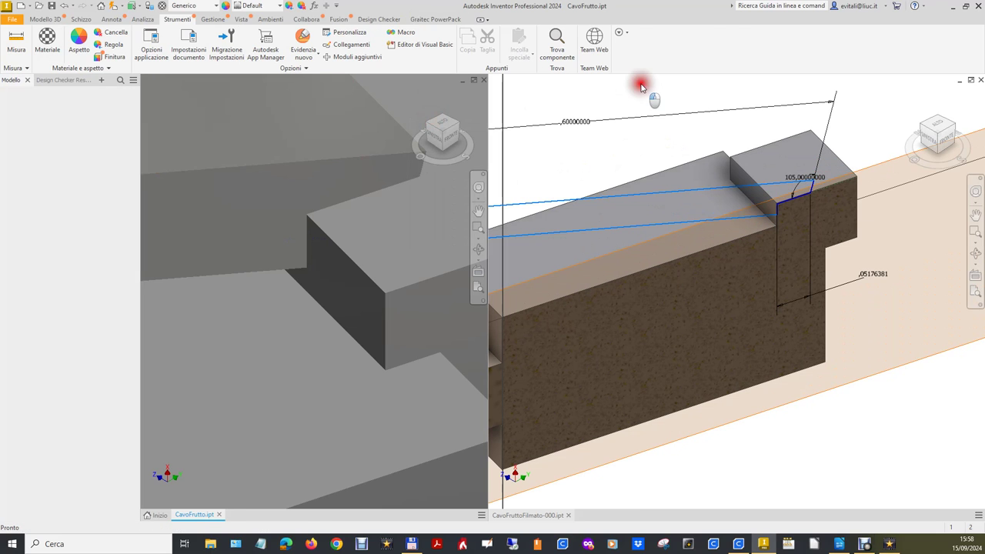
click(434, 38)
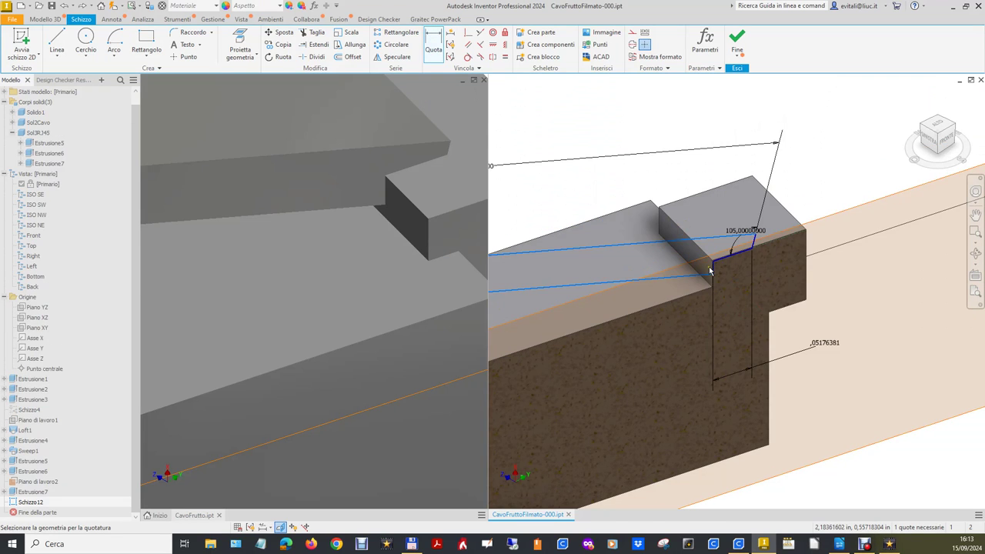
scroll(715, 269, down, 1)
scroll(715, 270, down, 3)
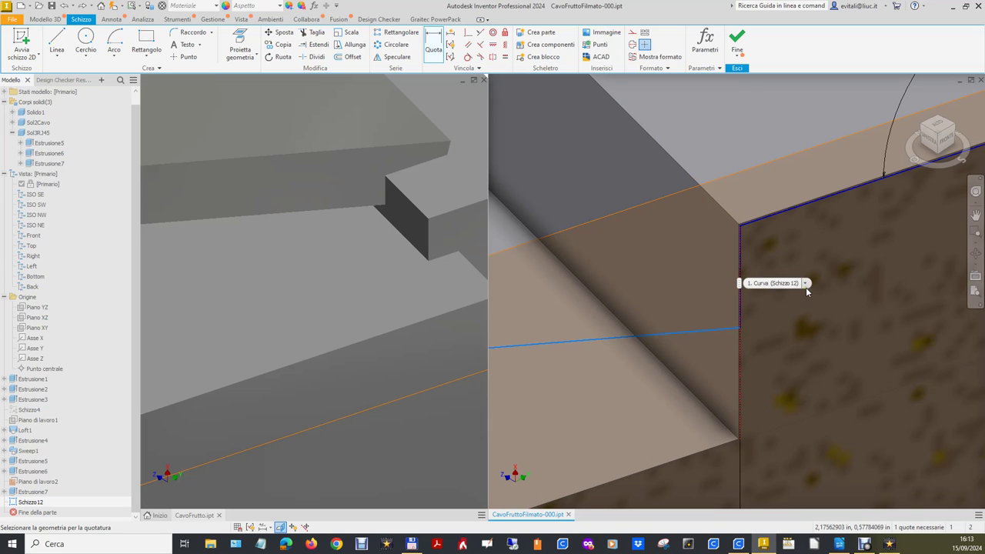
click(805, 283)
click(781, 302)
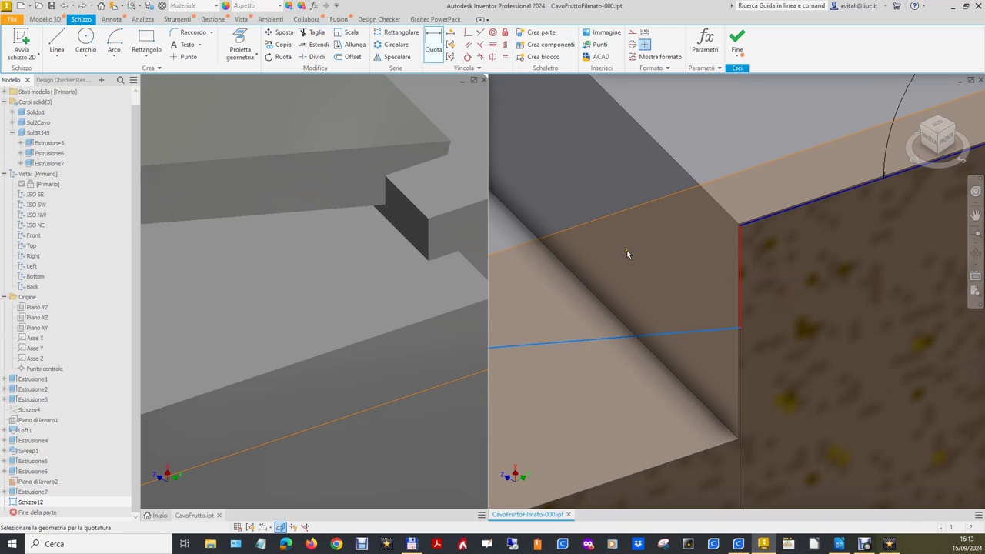
scroll(624, 252, up, 1)
scroll(675, 260, up, 4)
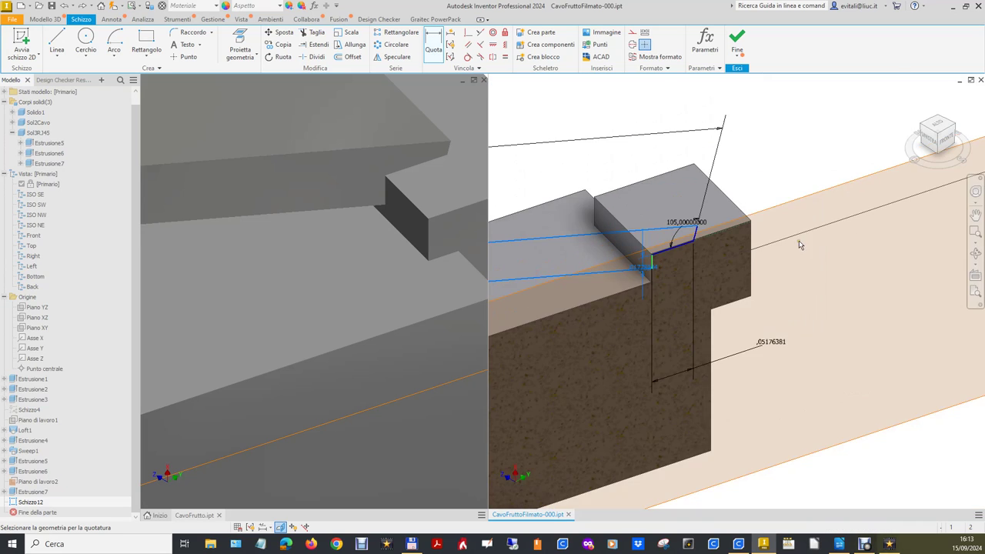
click(795, 235)
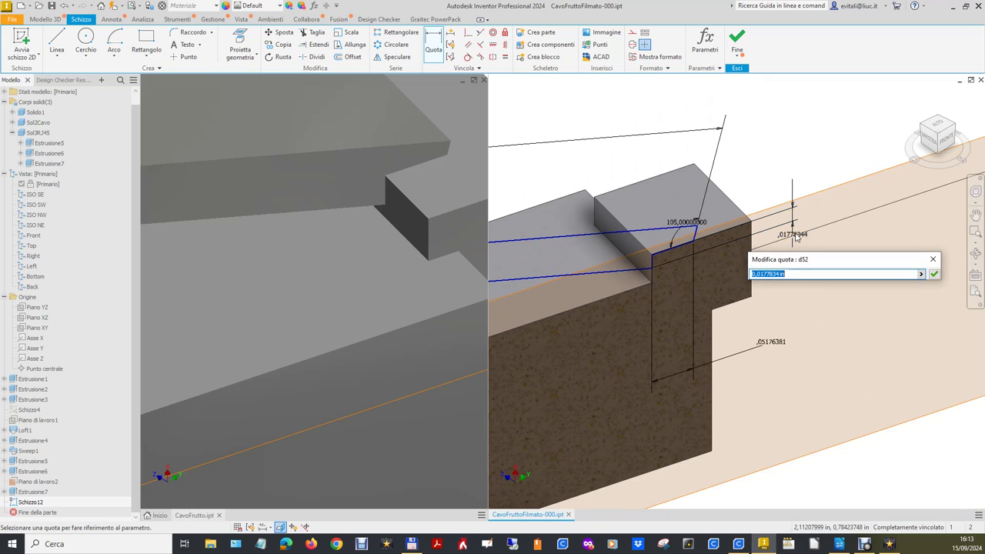
key(ctrl+v)
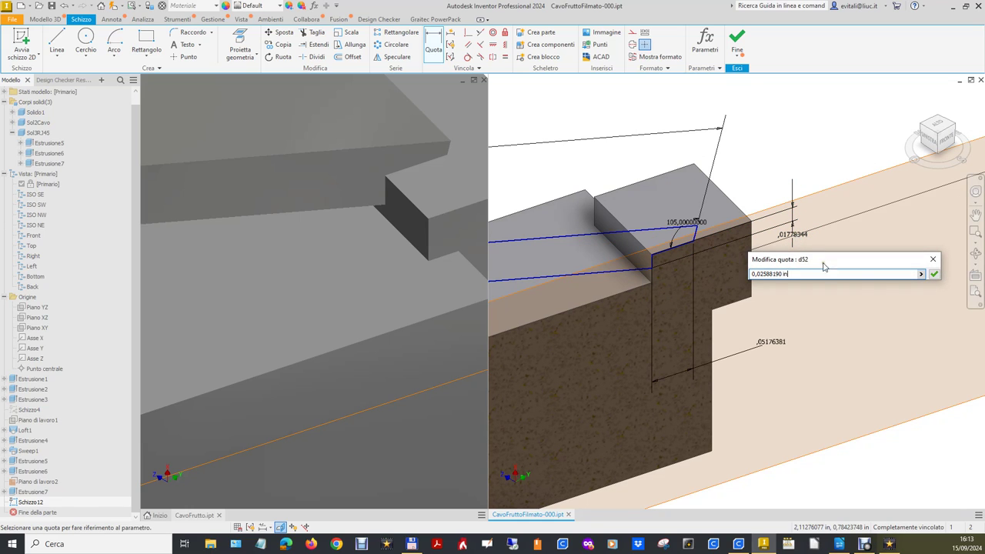
click(933, 274)
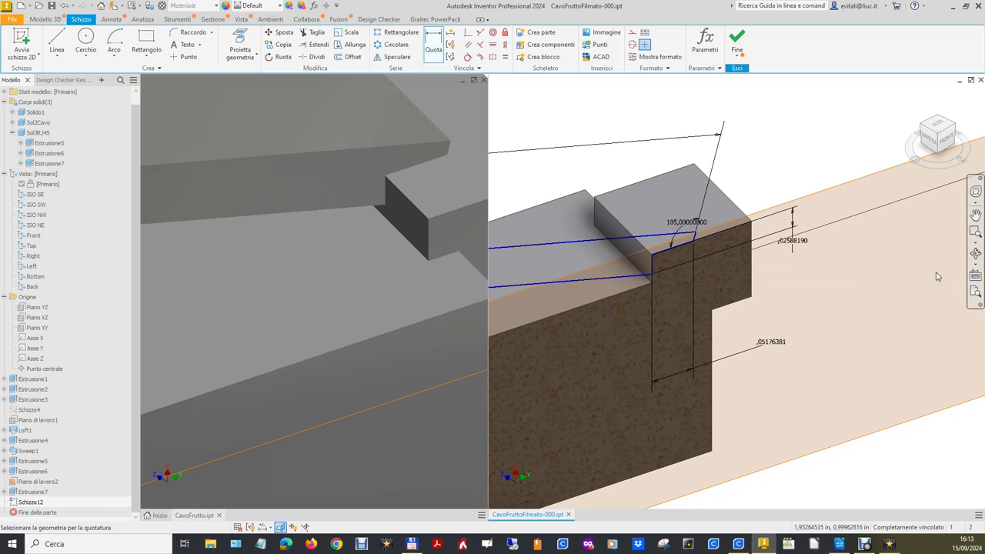
click(731, 37)
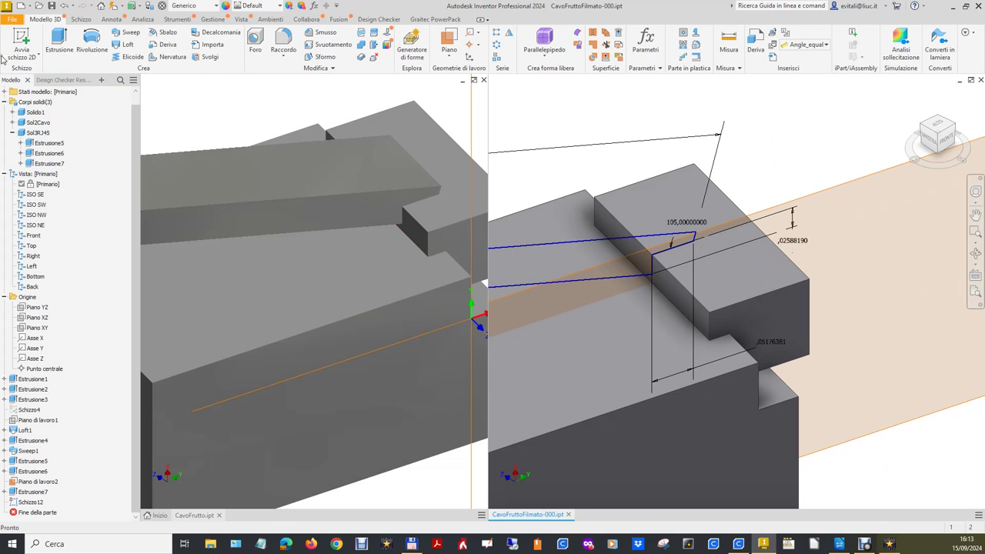
- Measure the length of the top edge in the reference CavoFrutto.ipt
click(209, 99)
click(19, 43)
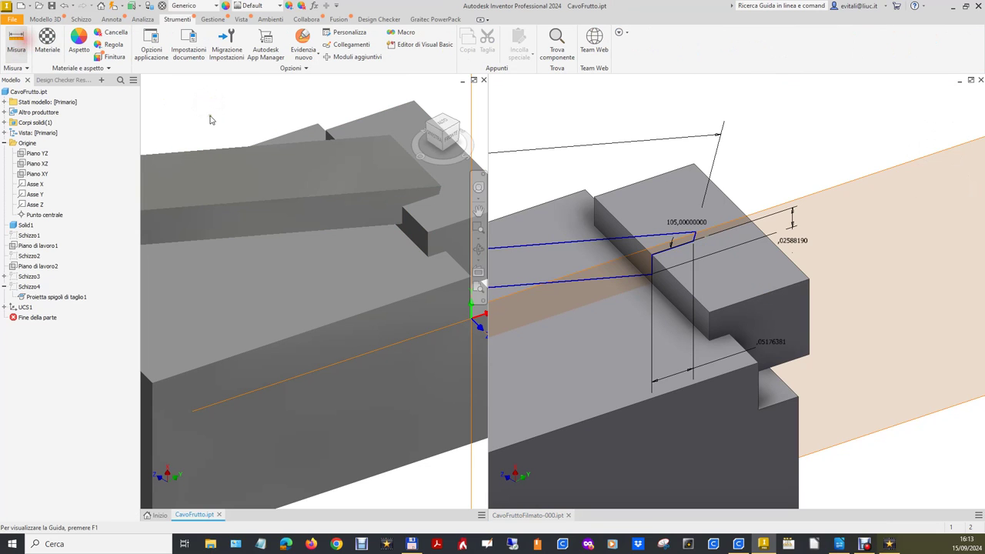
click(416, 161)
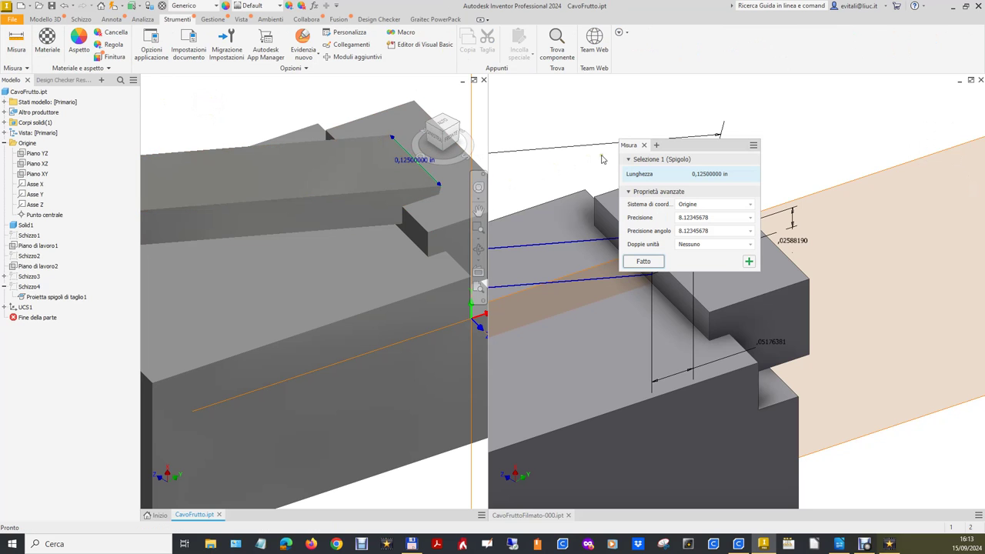
click(644, 144)
- Extrude the Schizzo12 profile symmetrically by 1/8" as Estrusione8, then reactivate CavoFrutto.ipt
click(598, 106)
click(57, 47)
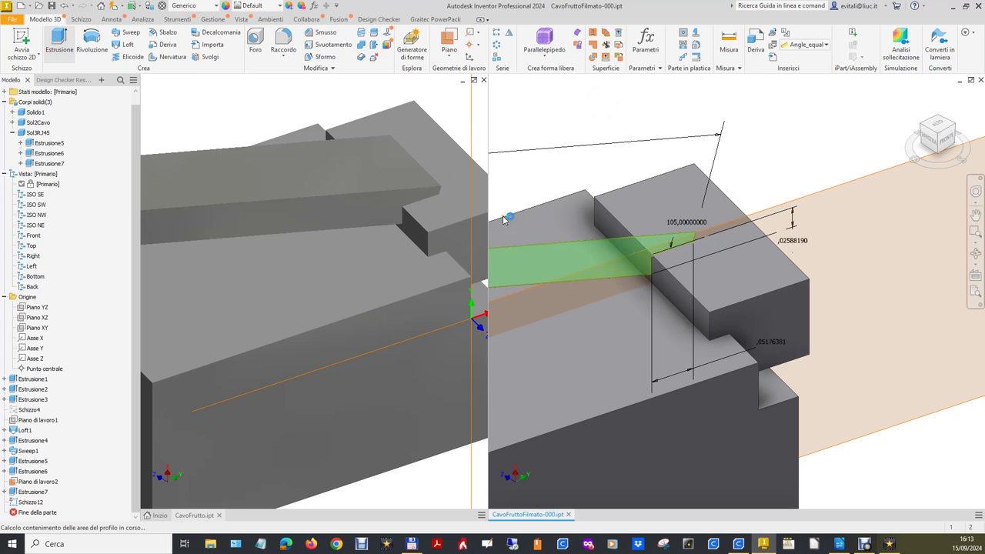
click(550, 252)
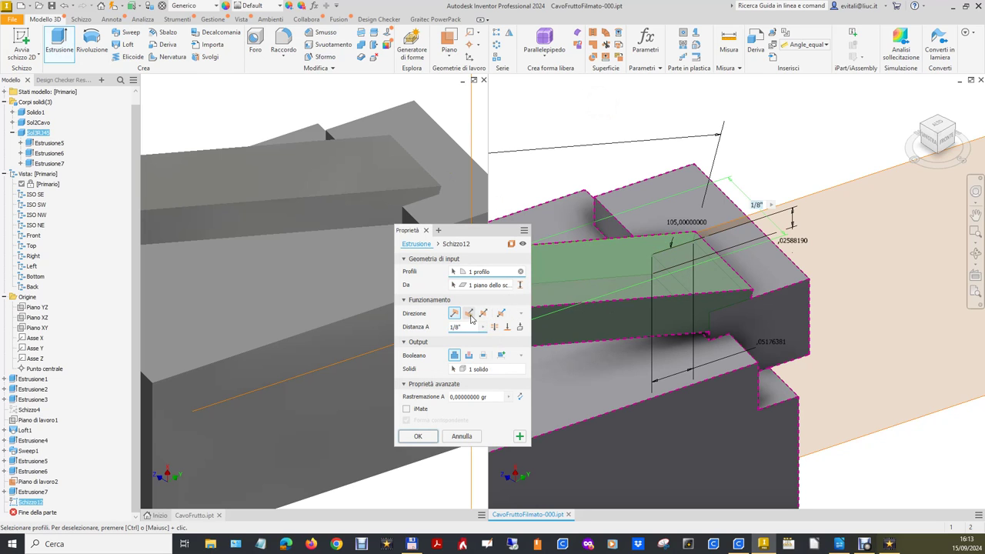
click(483, 313)
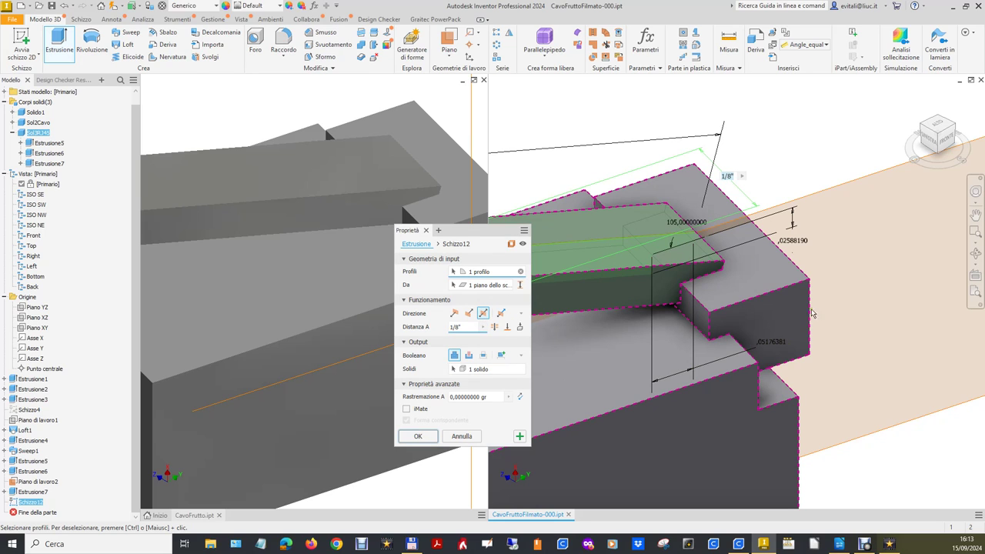
scroll(882, 284, down, 3)
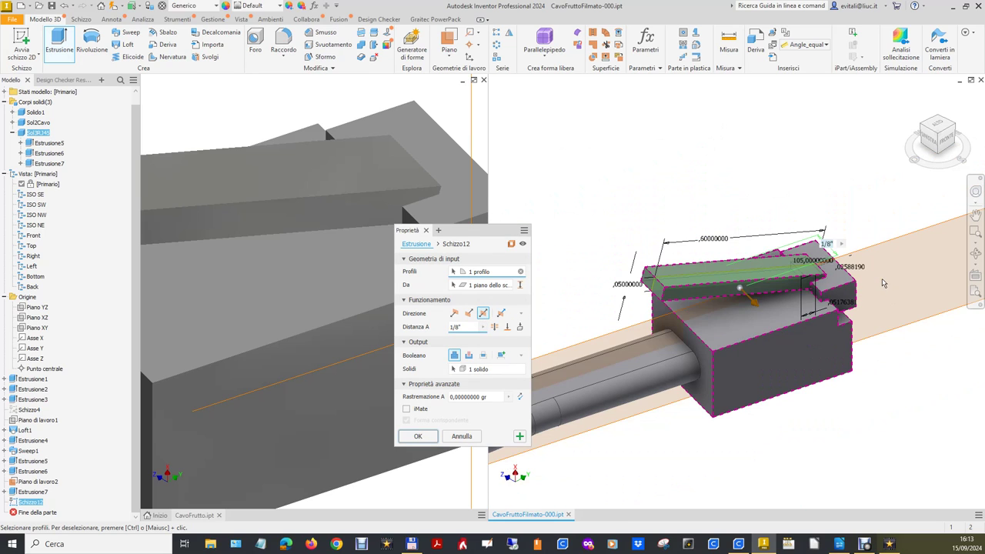
click(414, 436)
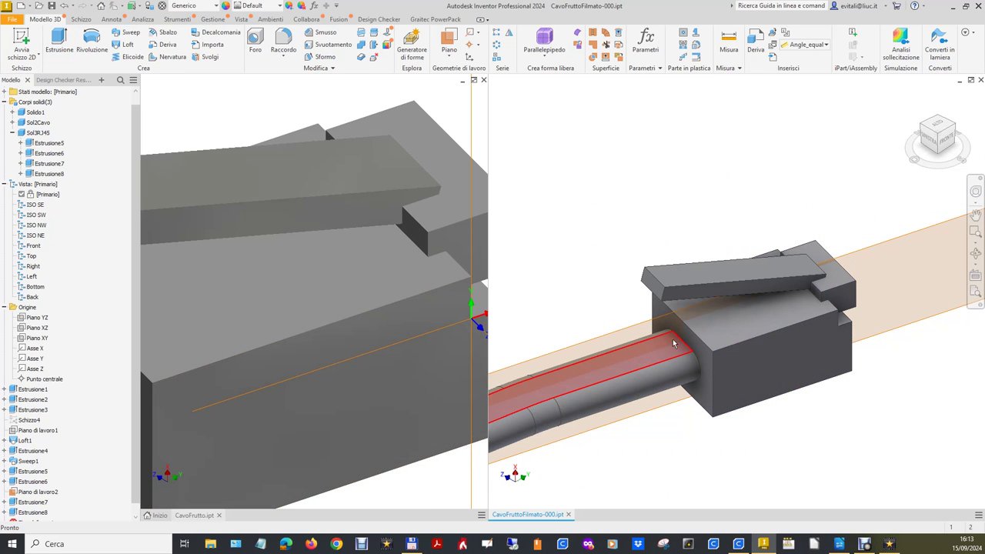
click(376, 86)
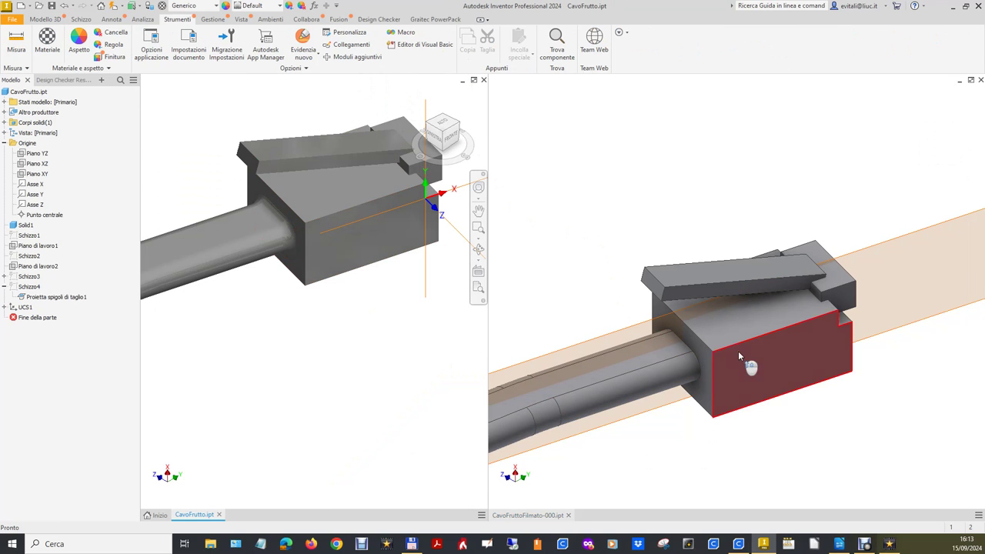
- Preview a 0,039 tangent fillet on the four cable-to-block edges after trying the G2 shape
scroll(737, 351, up, 3)
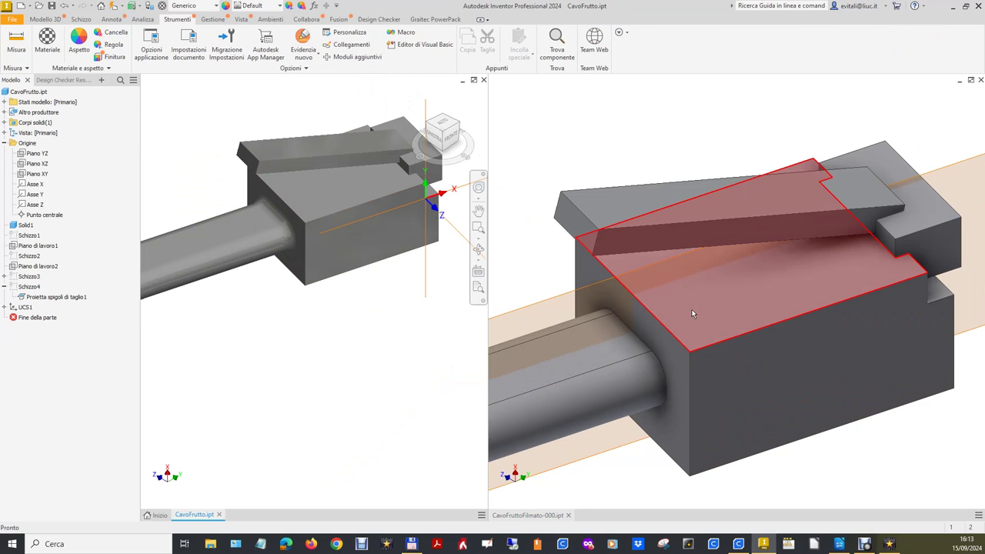
click(554, 262)
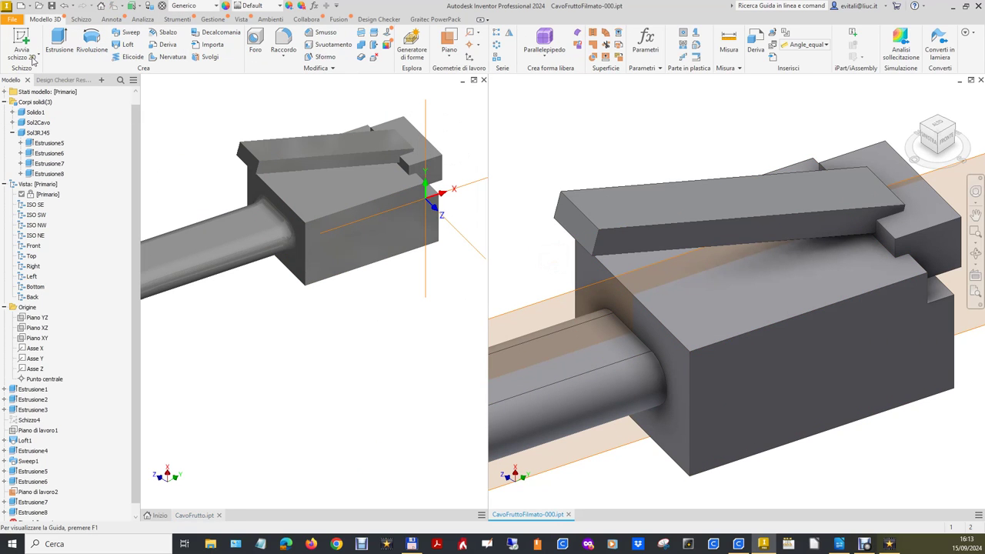
click(283, 40)
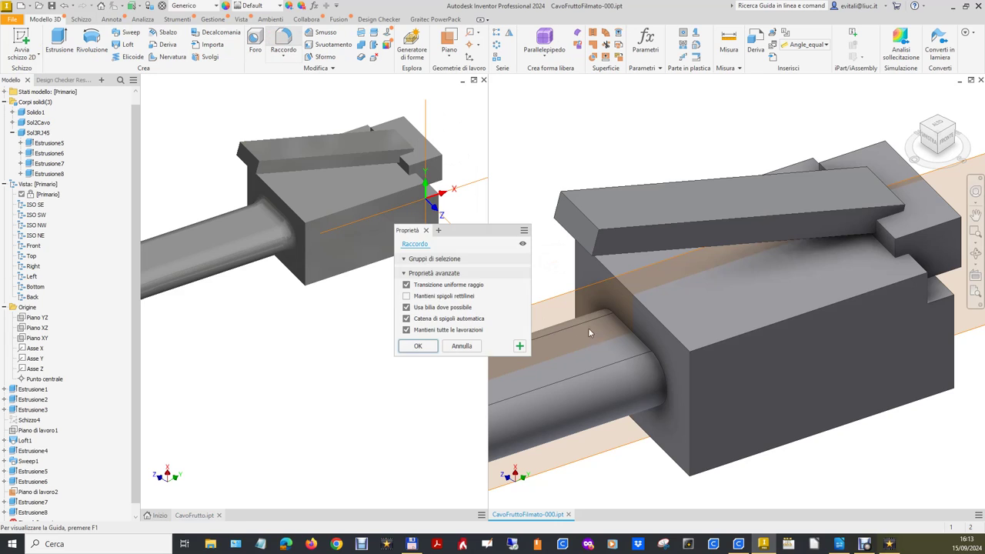
click(634, 336)
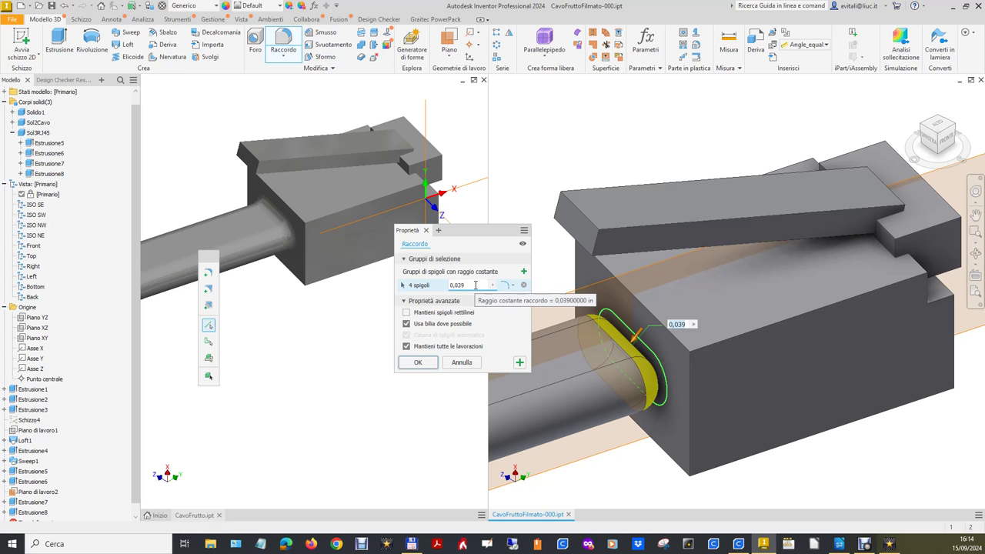
click(513, 285)
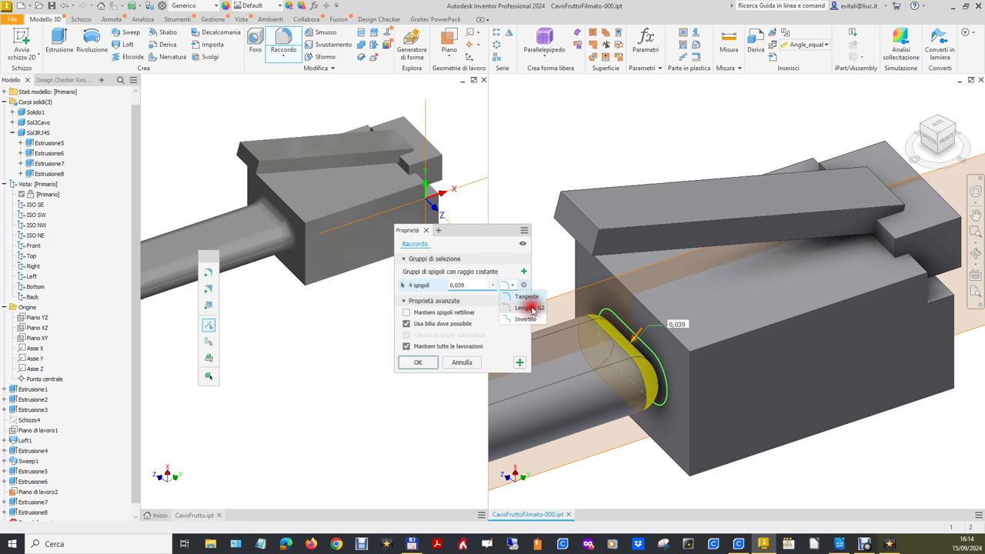
click(530, 308)
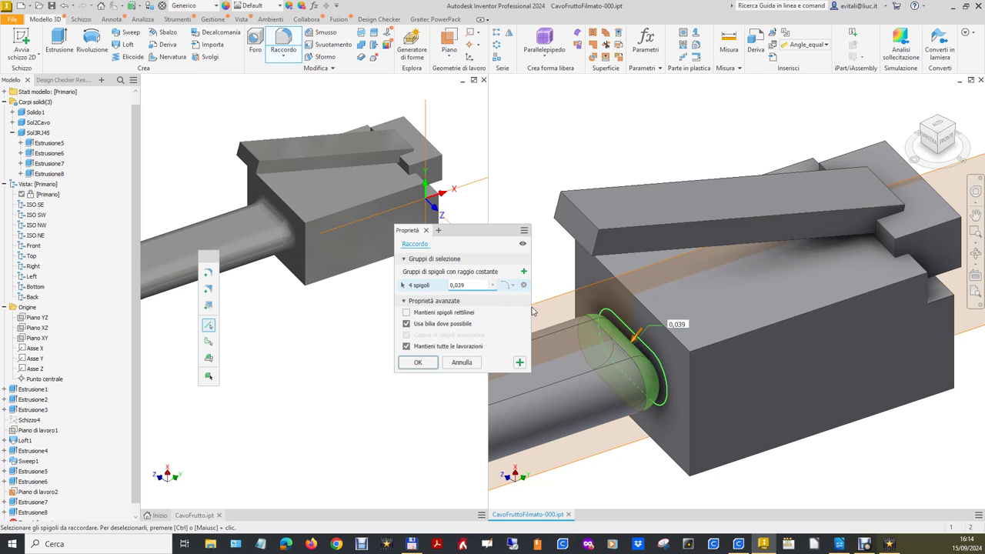
click(513, 285)
click(508, 298)
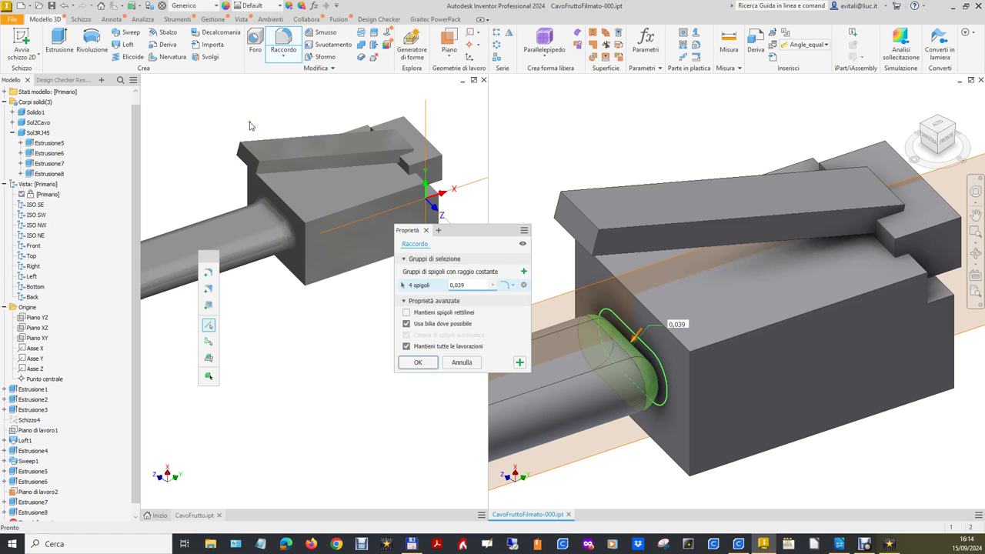
click(286, 60)
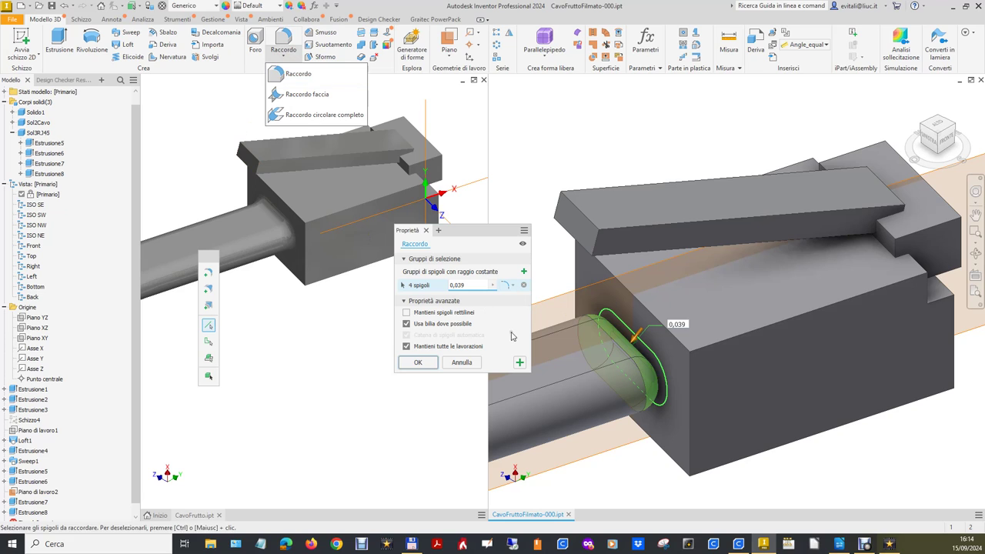
- Try a face fillet on the cable's flat face, cancel it, and sketch on the block's end face
click(301, 94)
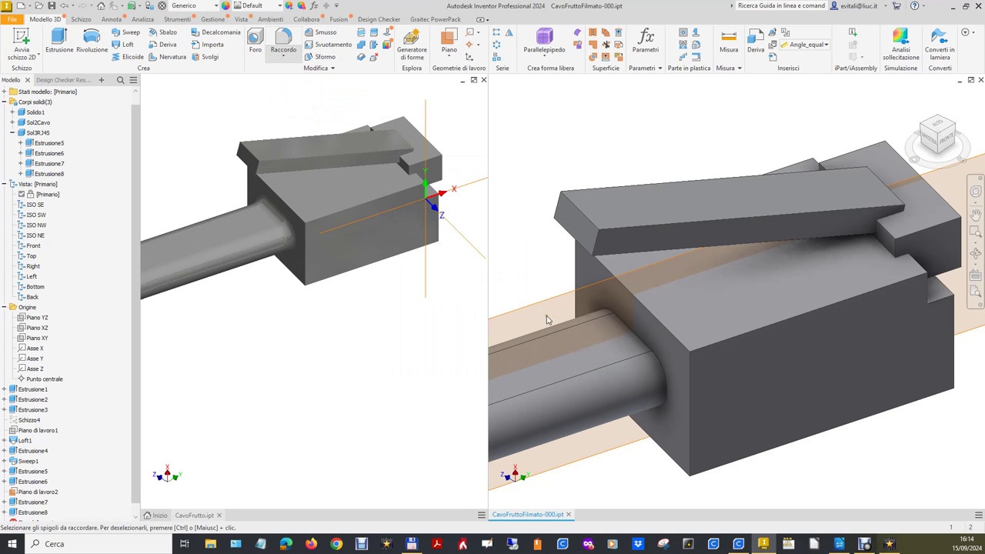
click(635, 342)
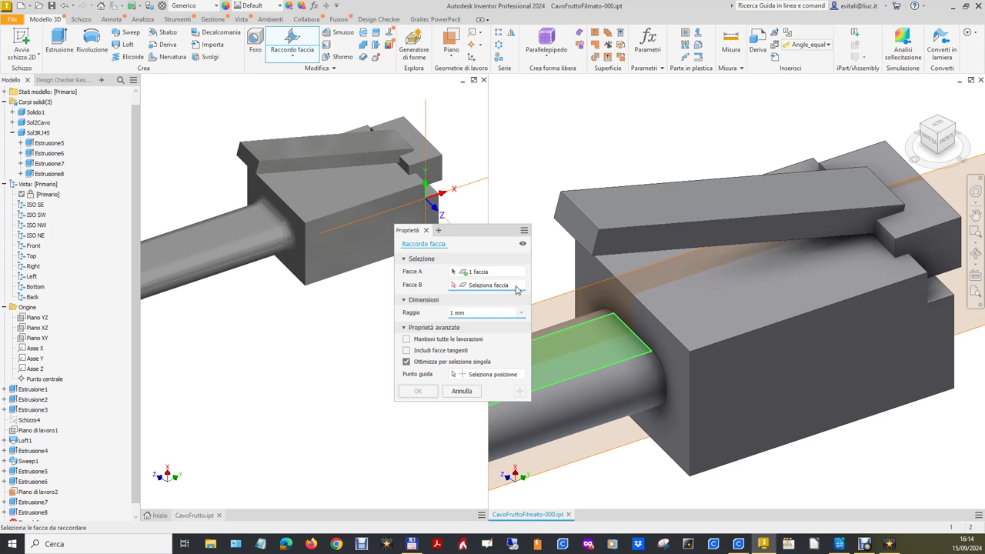
click(425, 230)
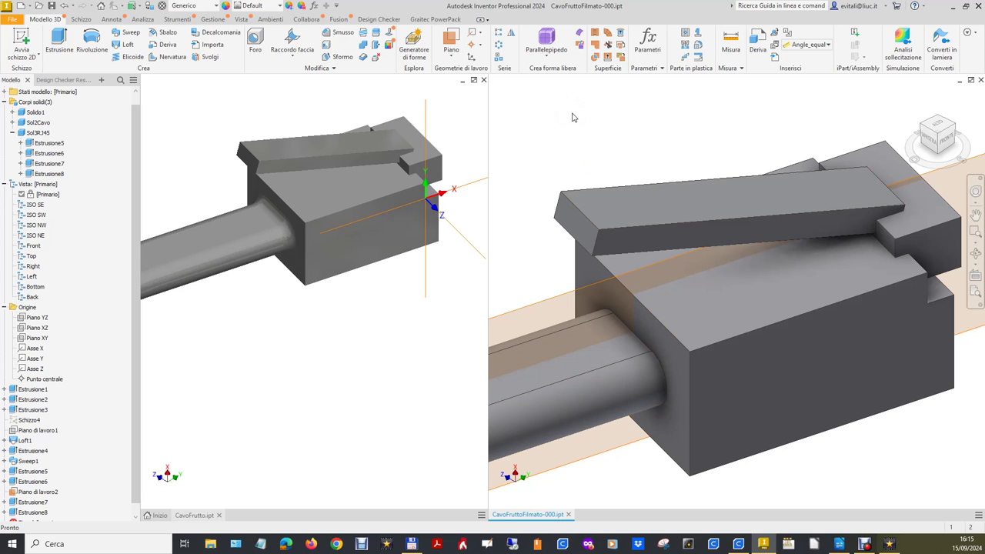
click(21, 43)
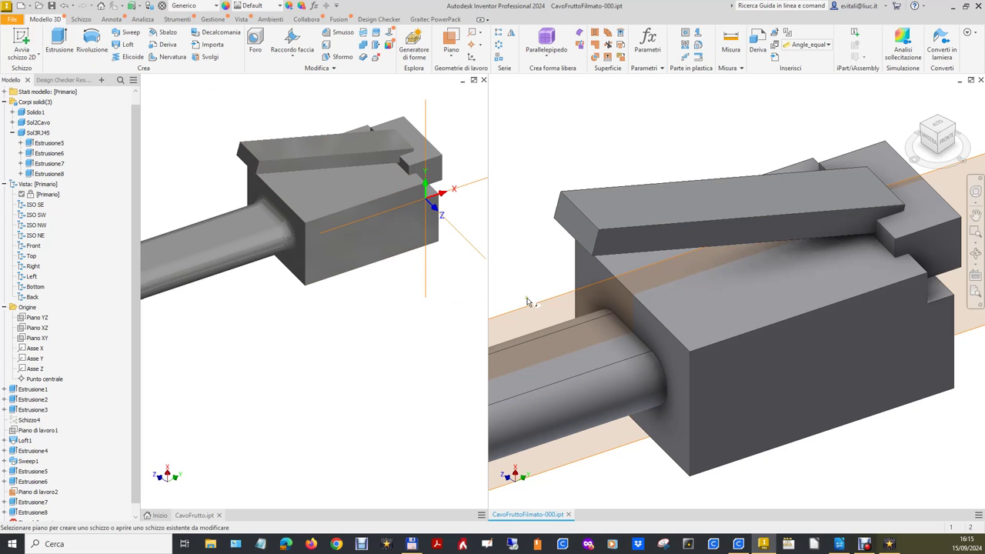
click(621, 312)
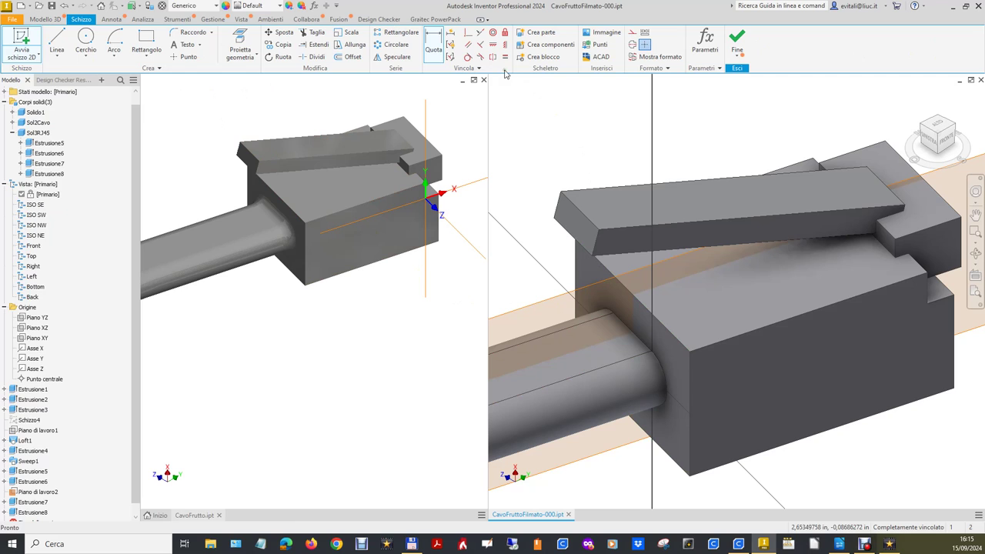
- Project the block's end-face outline into Schizzo13 and finish the sketch
click(240, 47)
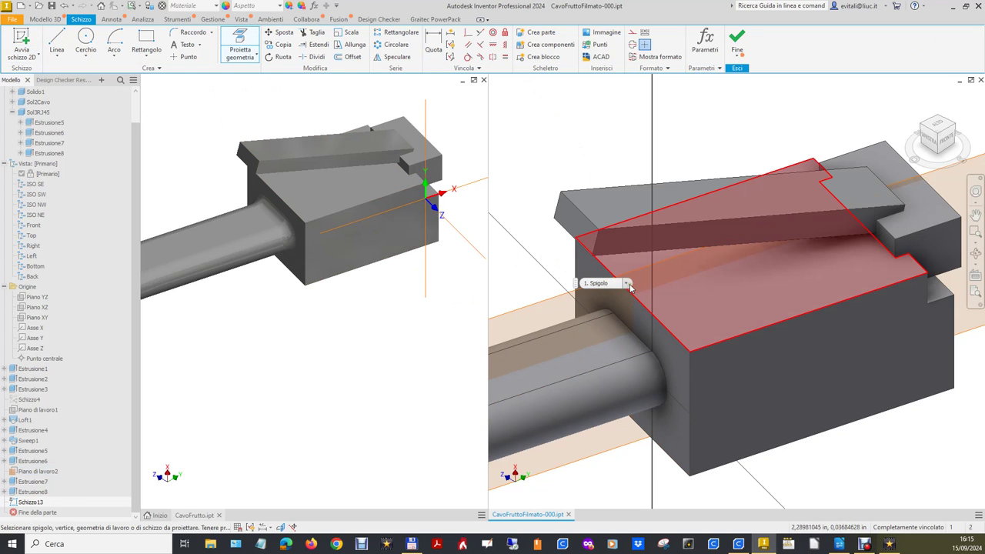
click(627, 284)
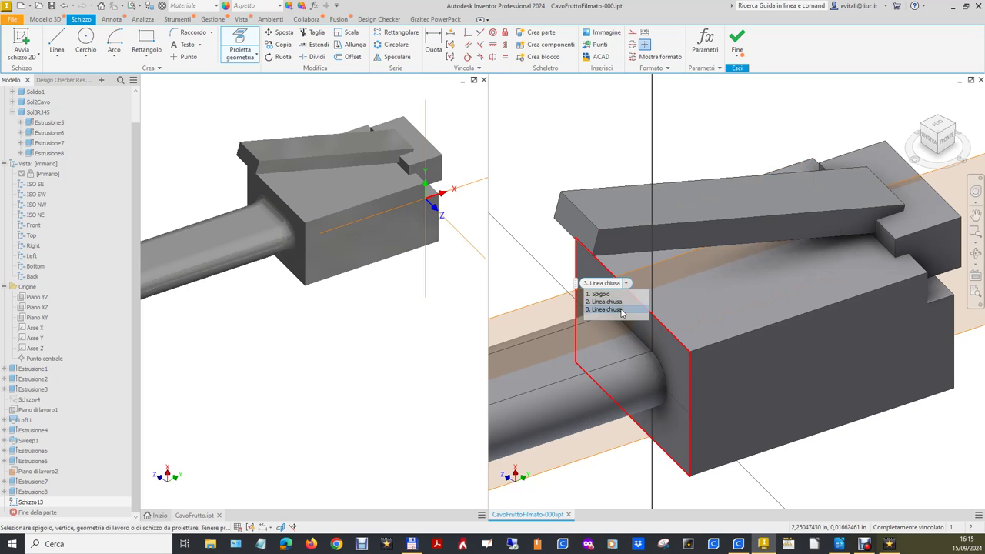
click(621, 311)
click(621, 313)
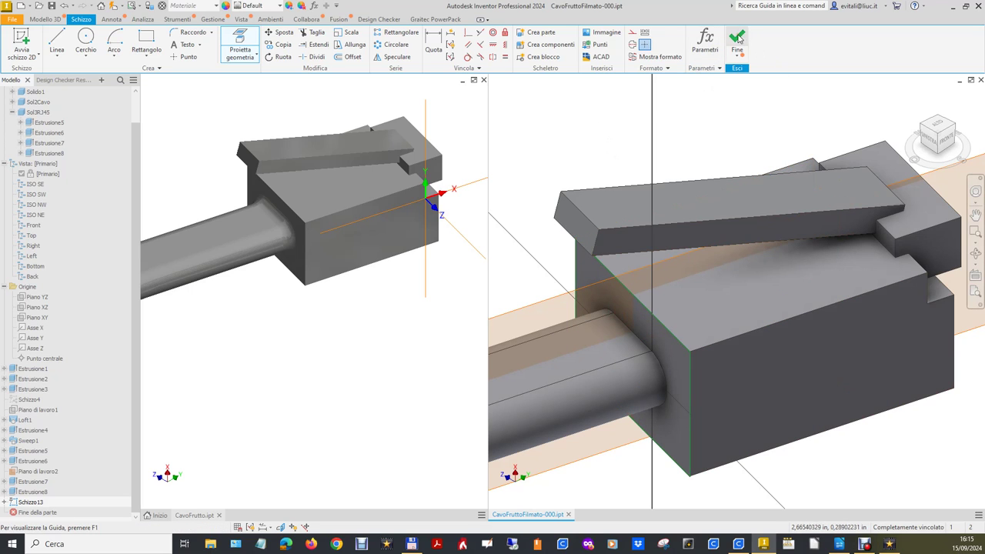
click(736, 39)
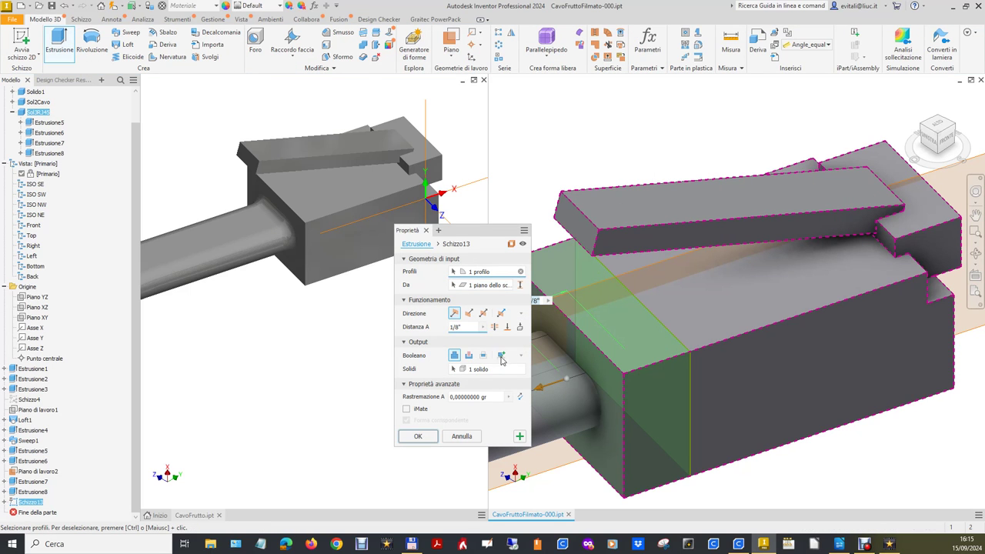
- Extrude the outline 1/8" in the reversed direction, joined to the cable body as Estrusione9
click(468, 313)
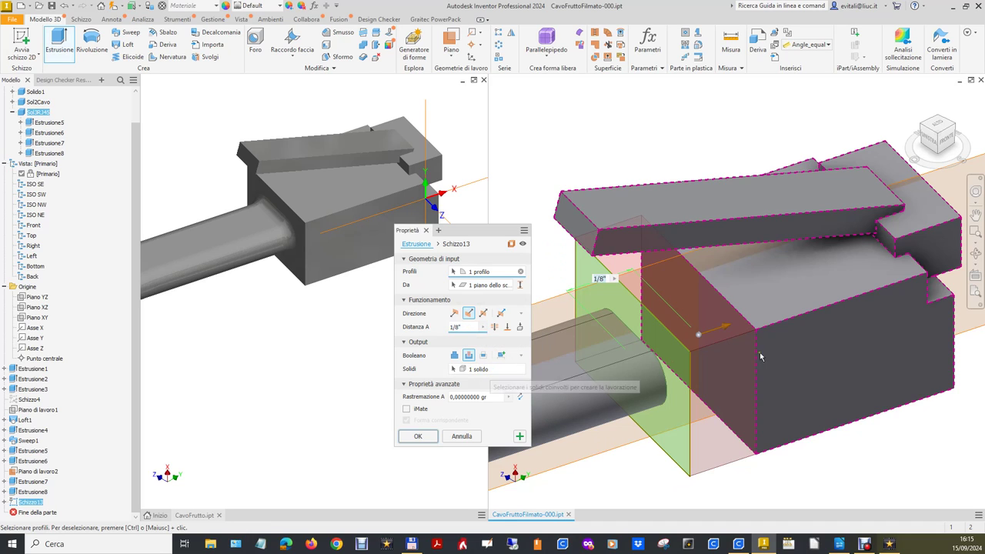
click(454, 356)
click(493, 370)
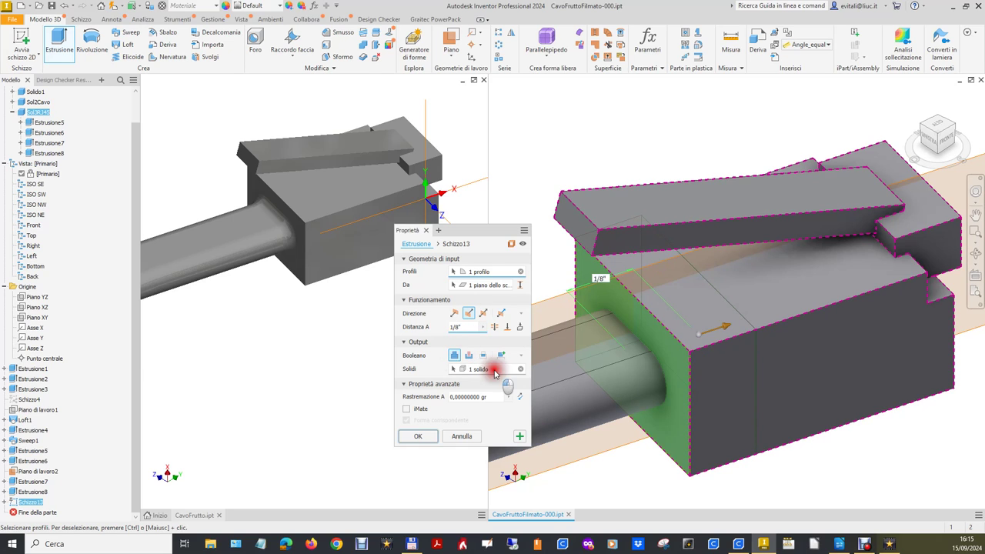
click(559, 398)
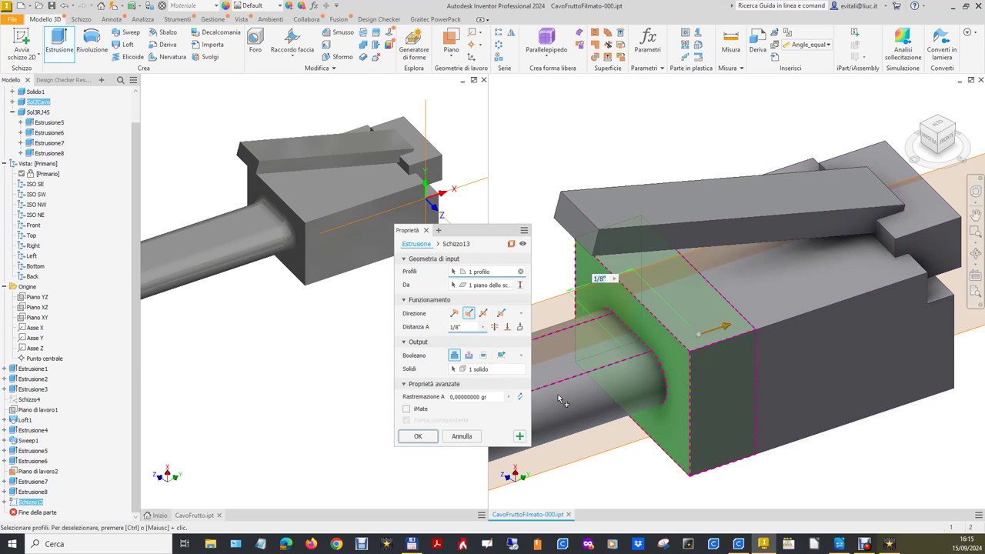
click(418, 436)
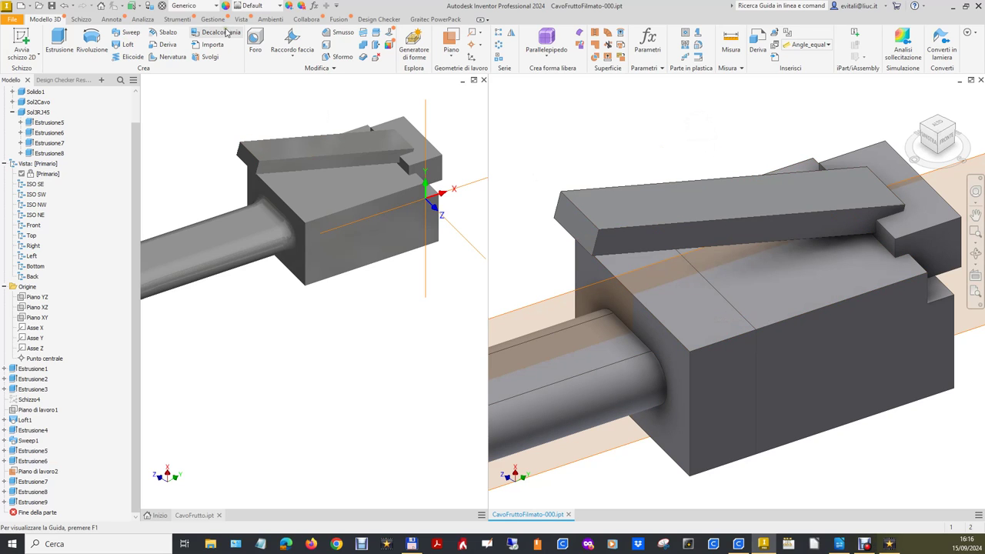
- Measure the reference part's cable-collar edge, reading a 0,039370 in (1 mm) radius with millimetre dual units
click(292, 50)
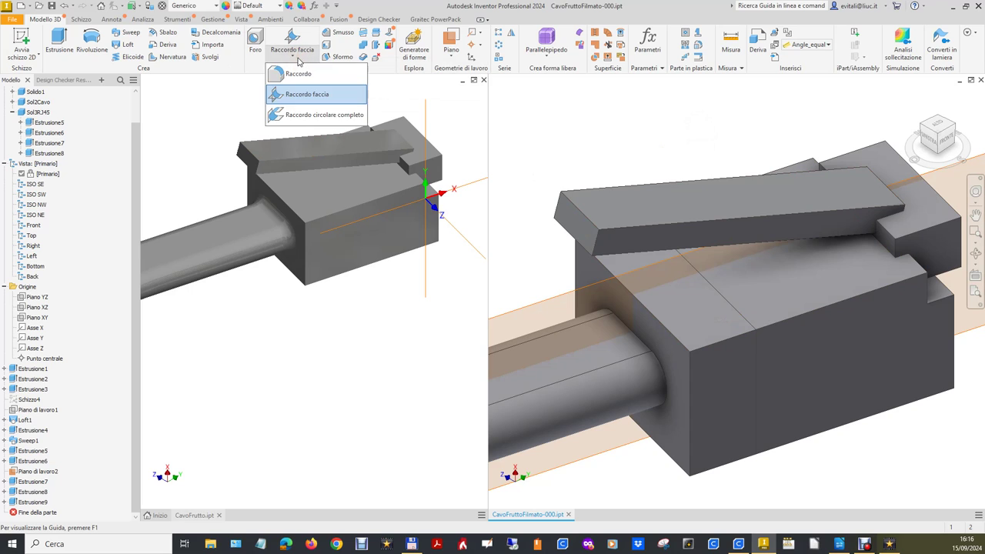
click(632, 332)
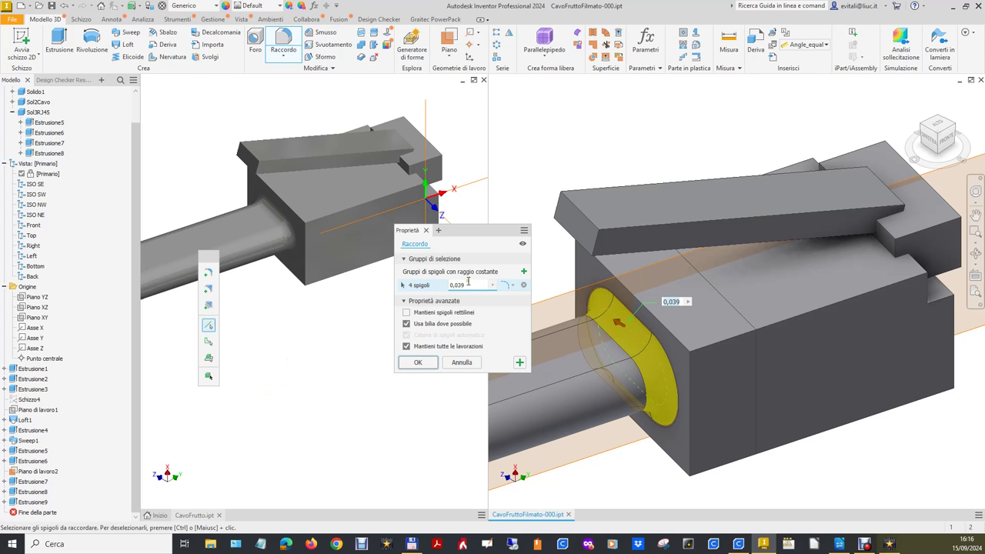
click(271, 334)
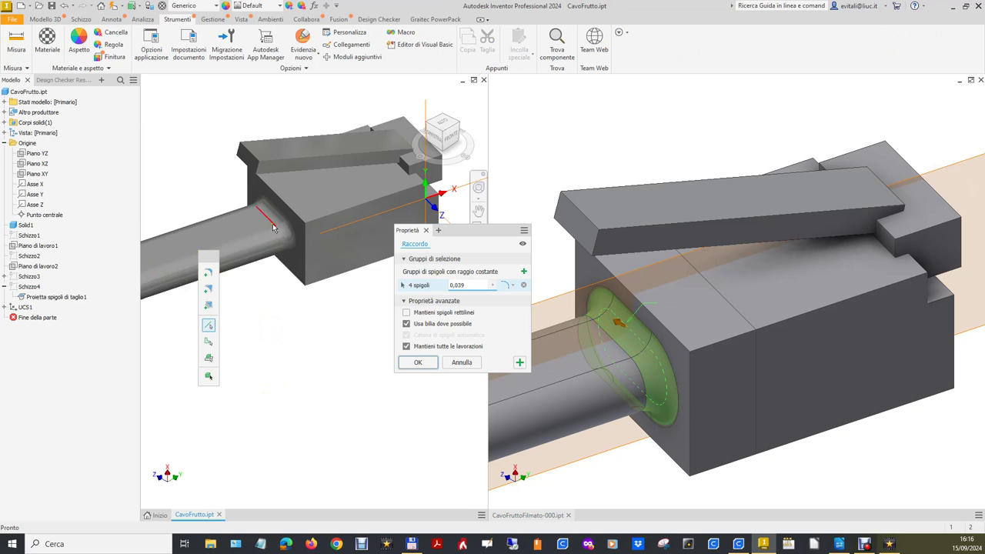
scroll(284, 202, down, 3)
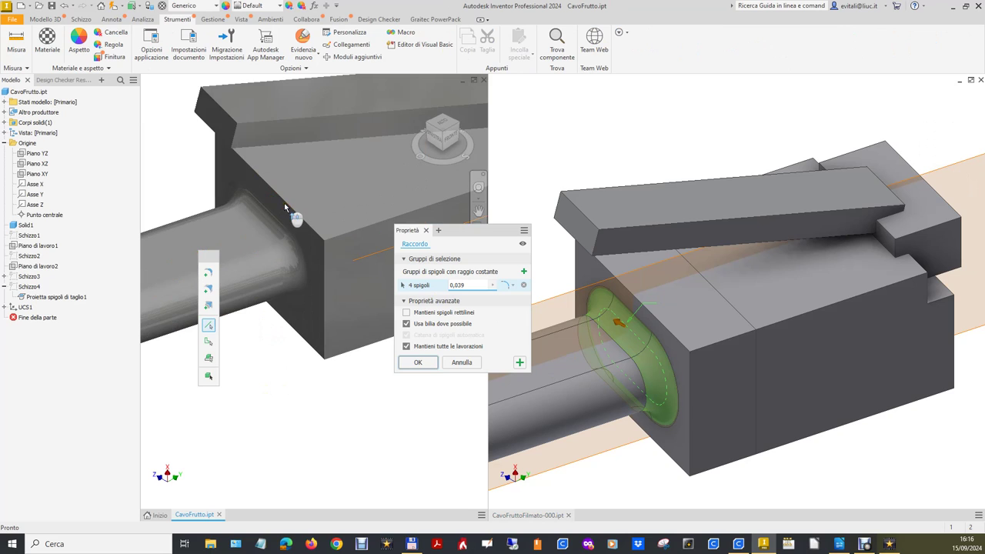
click(16, 42)
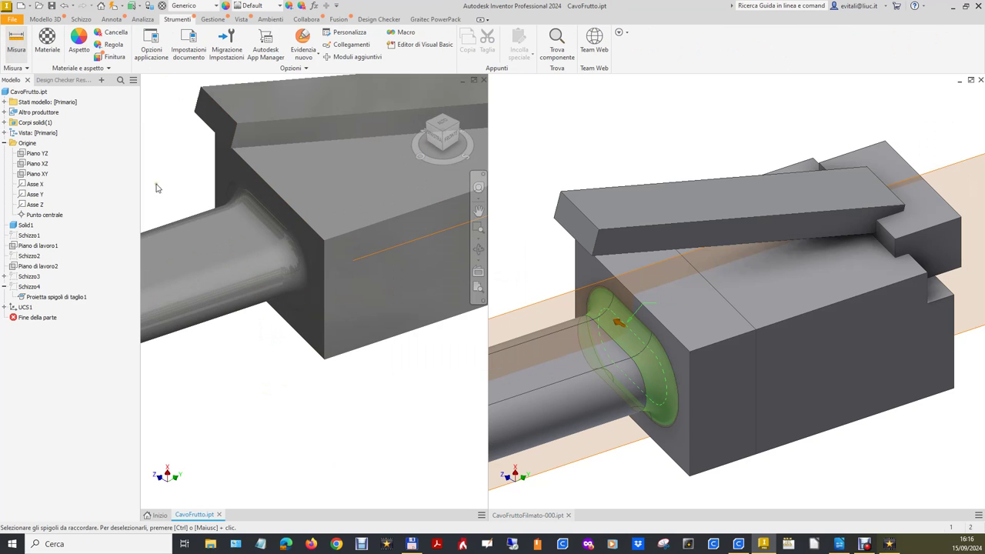
click(279, 244)
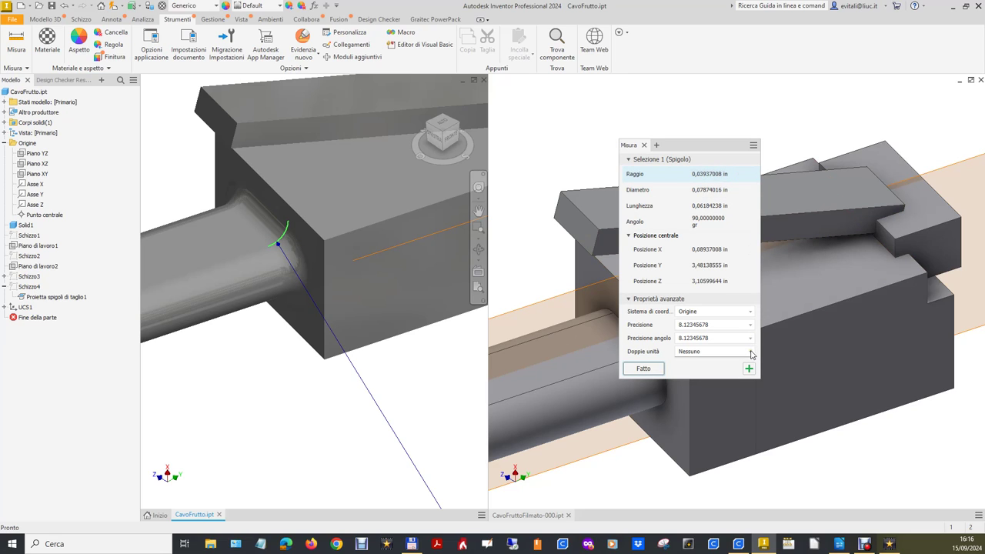
click(752, 352)
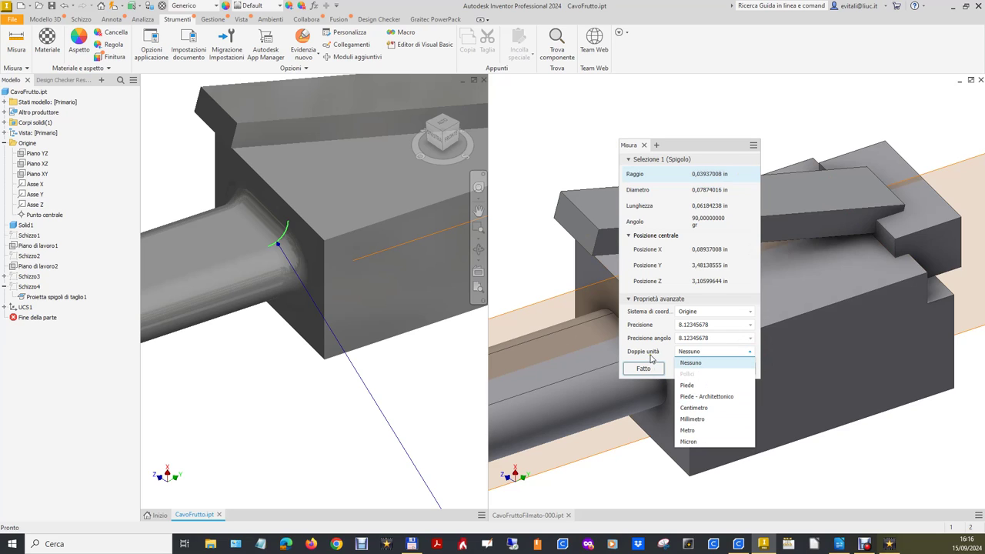
click(691, 419)
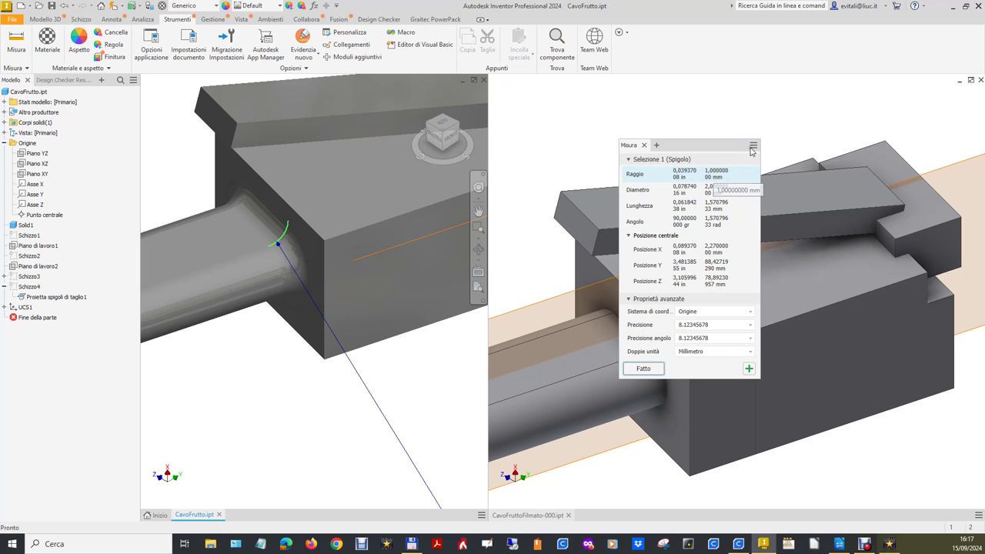
click(644, 145)
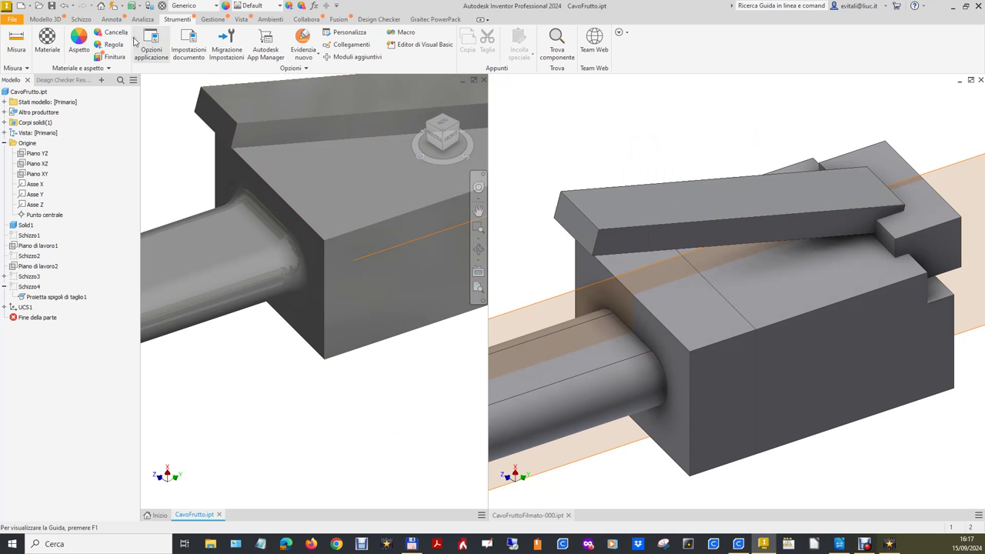
- Apply a 1 mm Raccordo1 fillet to the four cable-to-block edges of CavoFruttoFilmato-000.ipt
click(630, 152)
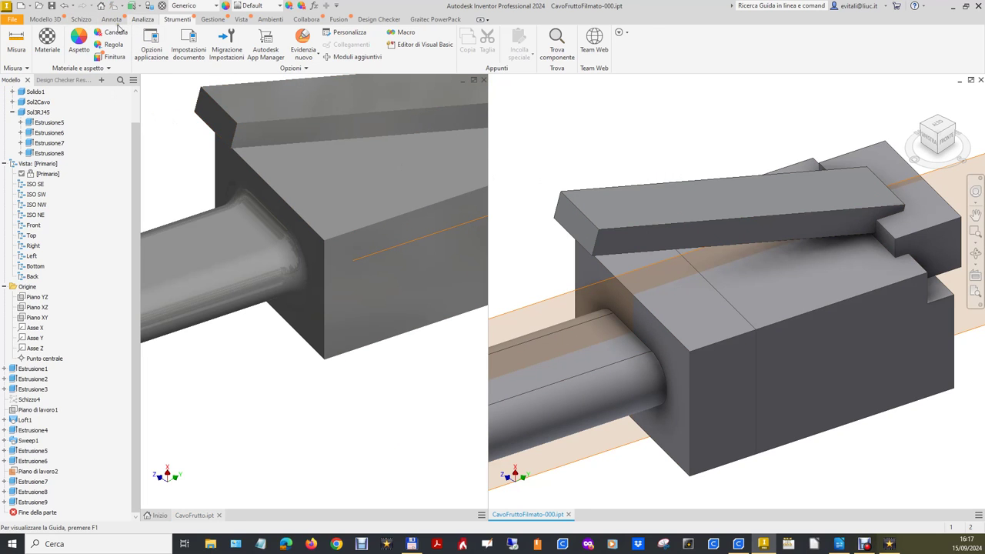
click(57, 20)
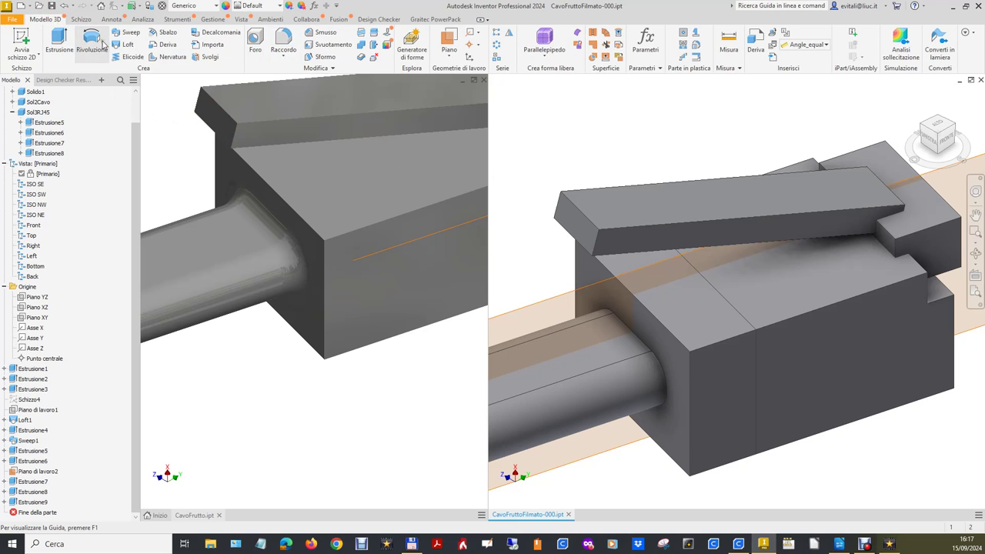
click(632, 335)
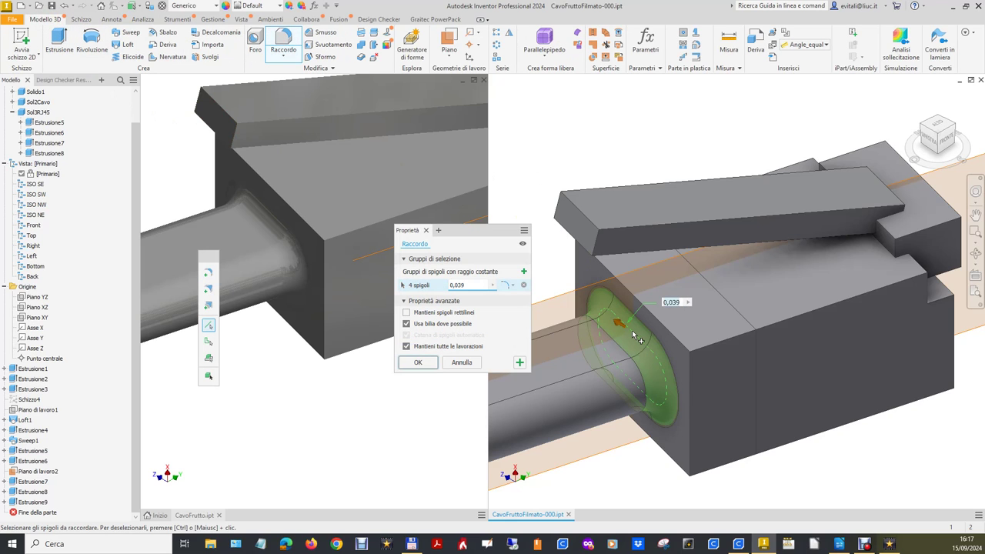
text(1)
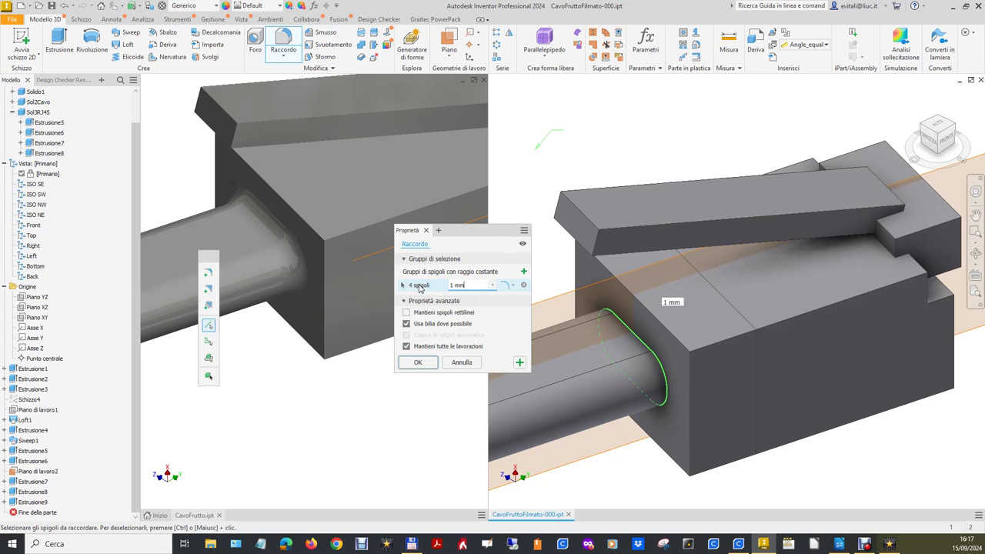
click(417, 363)
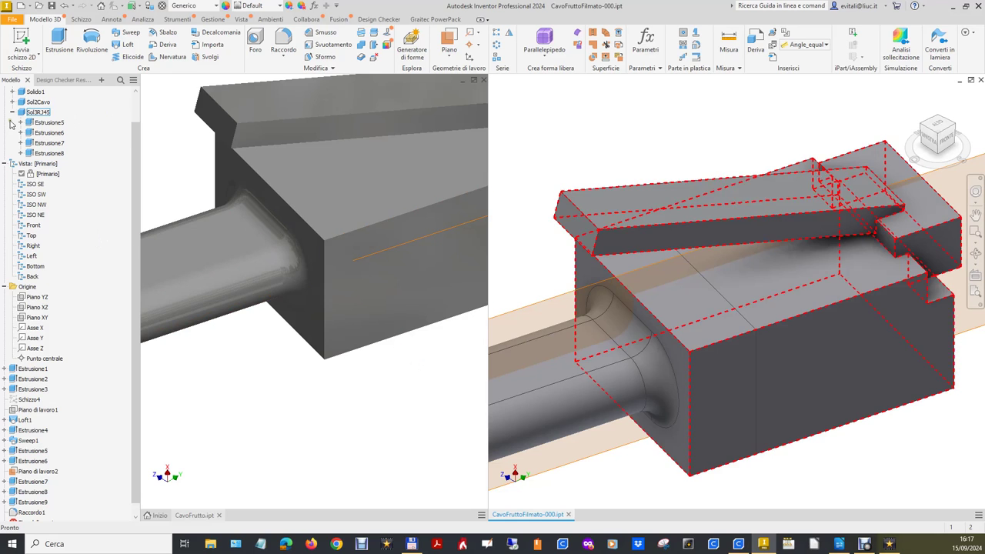
click(132, 99)
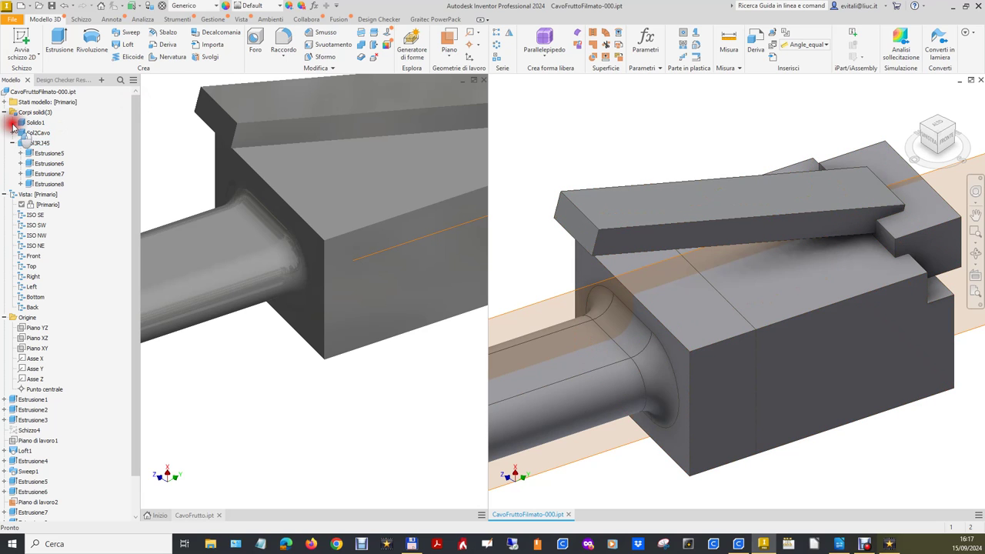
- Rename the Solido1 body to Sol1Connettore
click(12, 123)
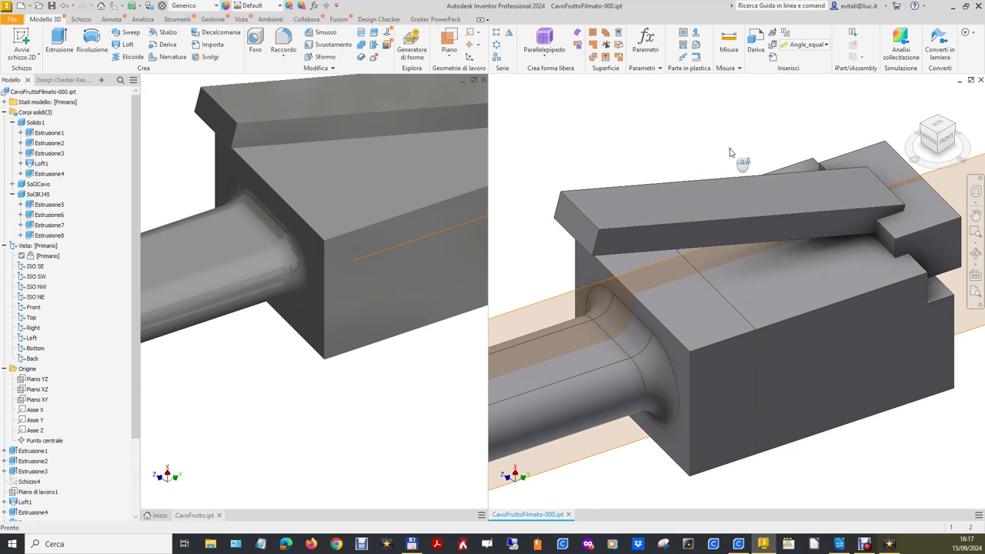
scroll(739, 150, up, 5)
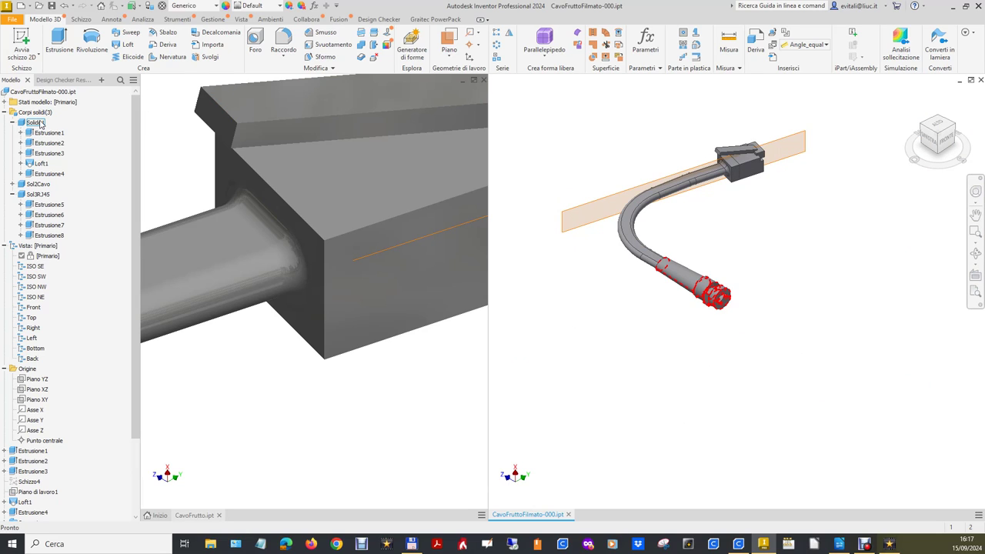
click(38, 123)
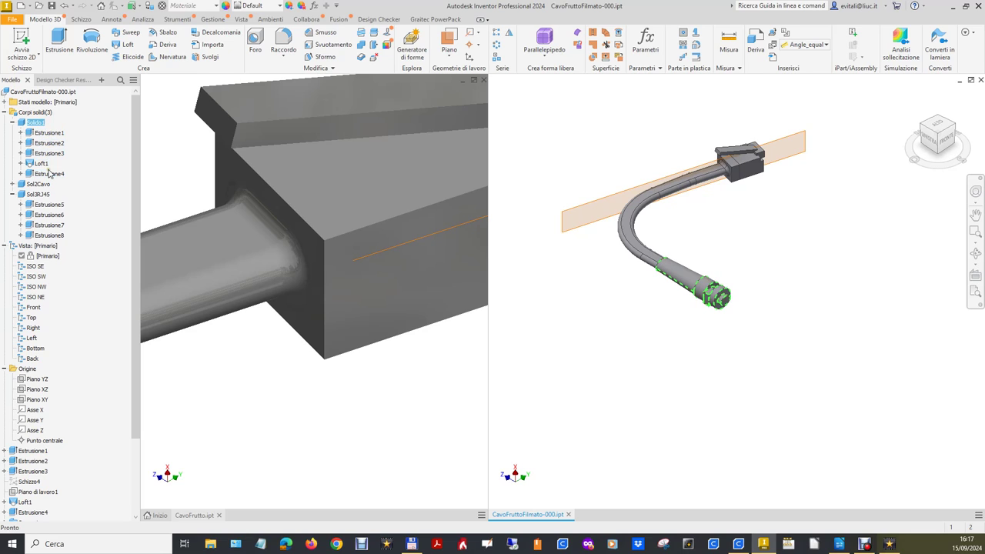
click(38, 122)
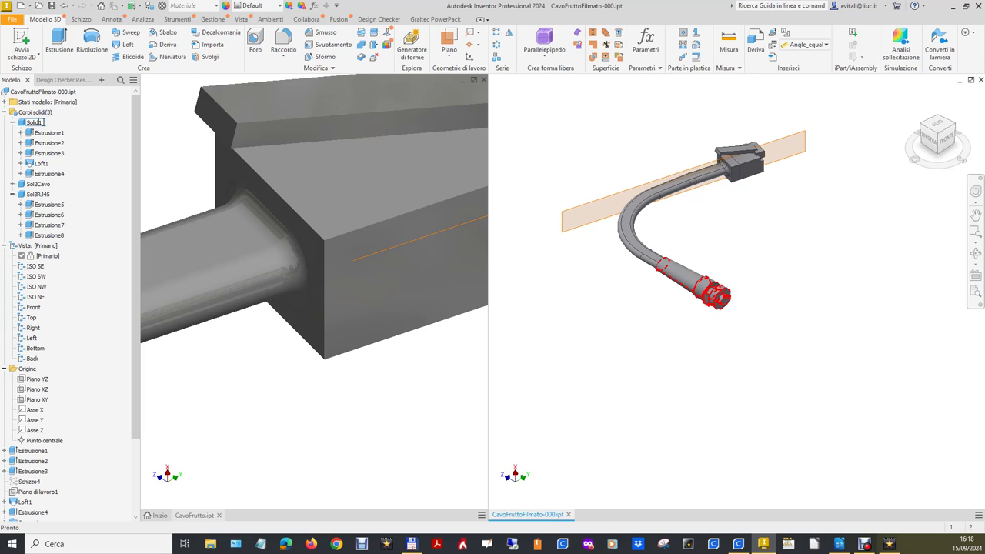
key(BackSpace)
key(BackSpace)
key(BackSpace)
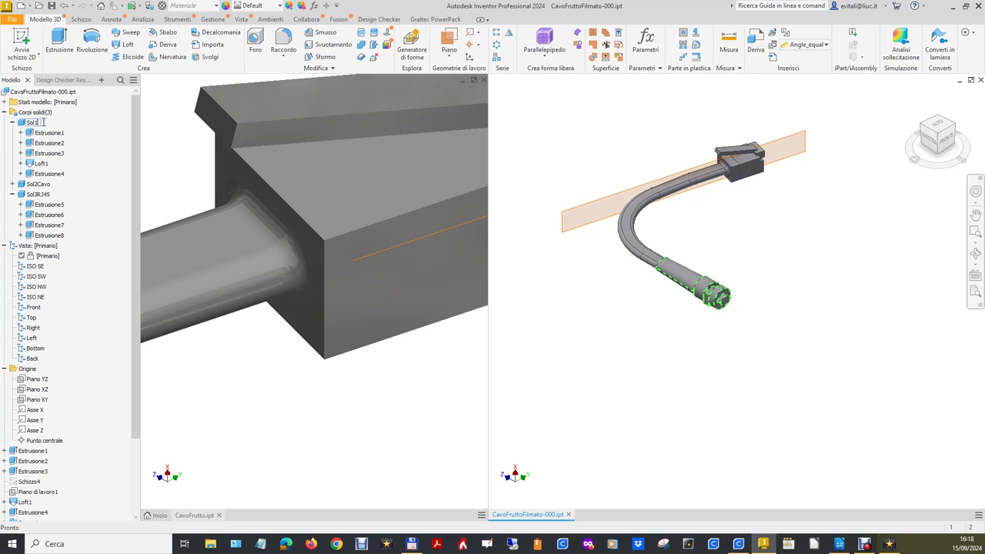
text(Connettore)
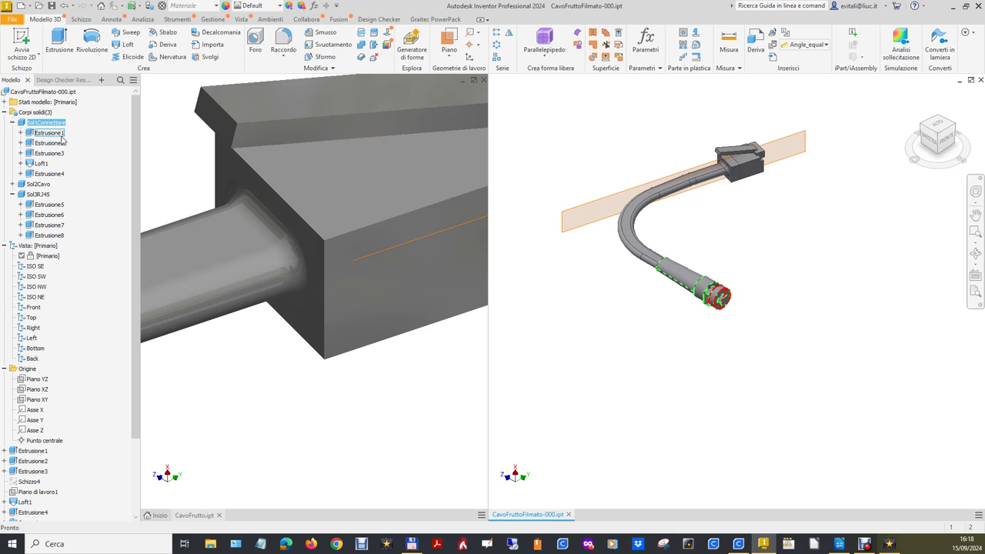
- Inspect the Sol2Cavo and Sol3RJ45 bodies and their features
click(13, 185)
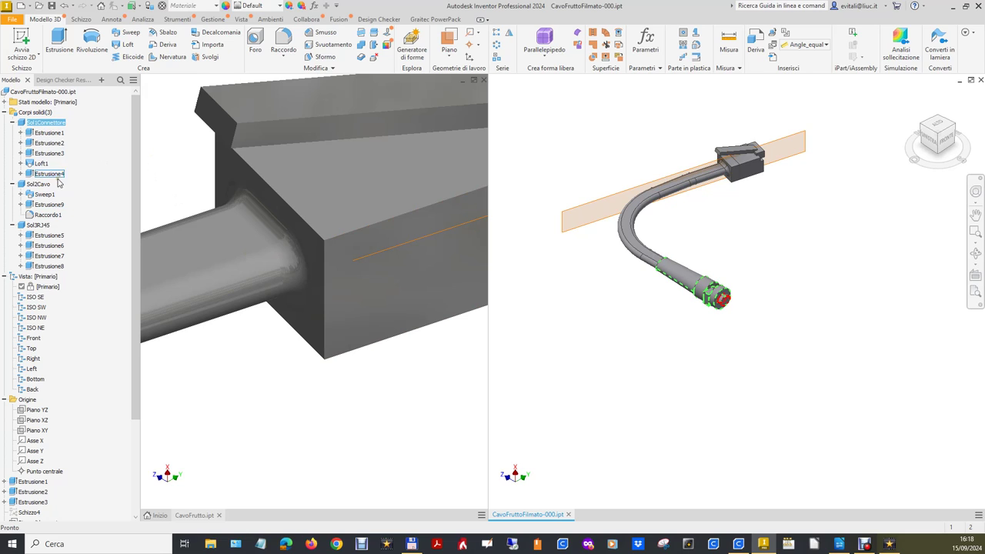
click(48, 184)
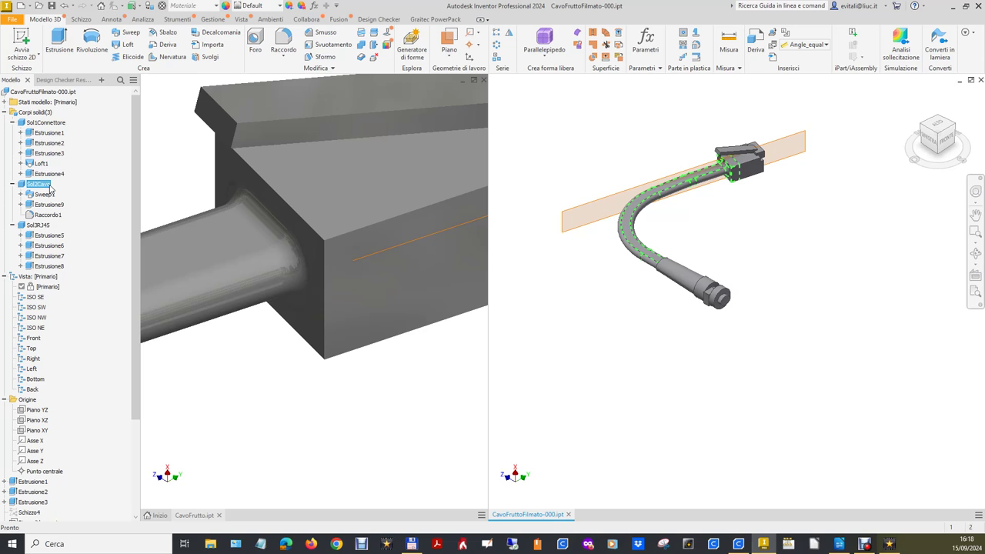
ctrl+click(38, 225)
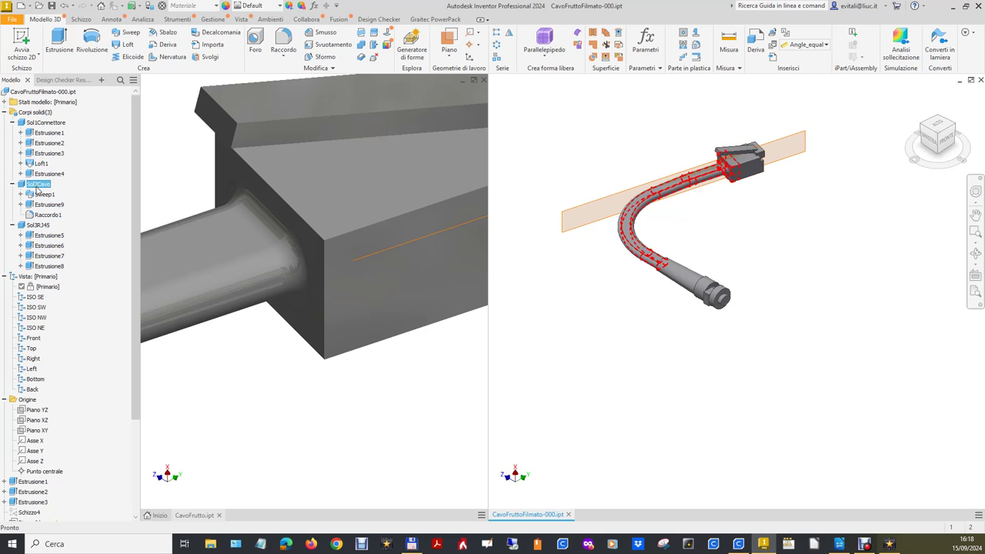
click(40, 226)
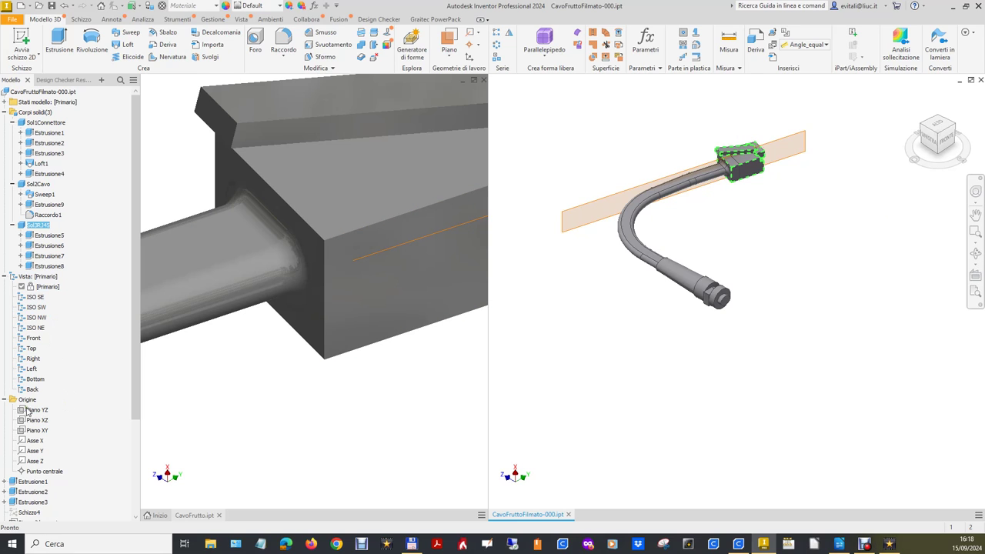
- Hide the Piano di lavoro2 work plane and return the working model to the Home view
click(618, 340)
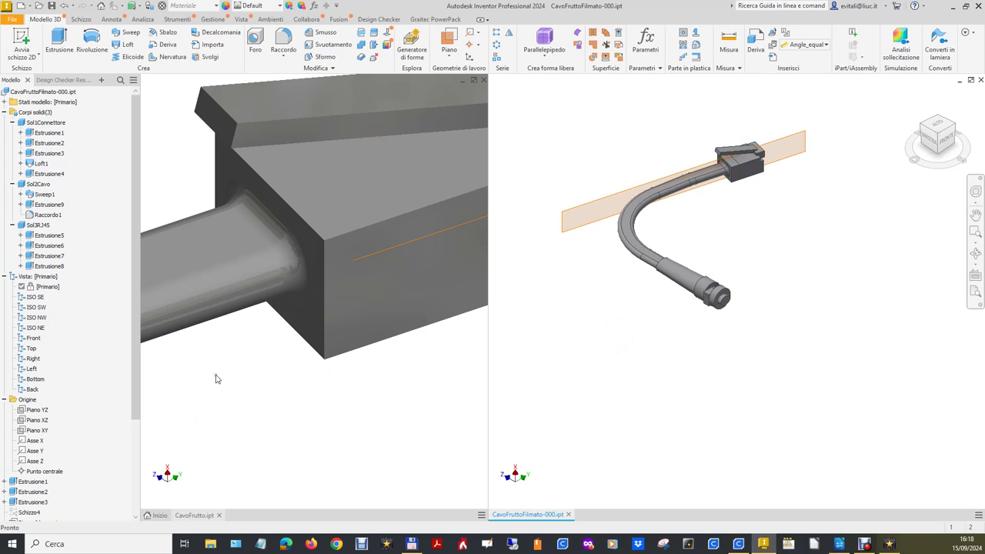
drag(136, 380, 158, 474)
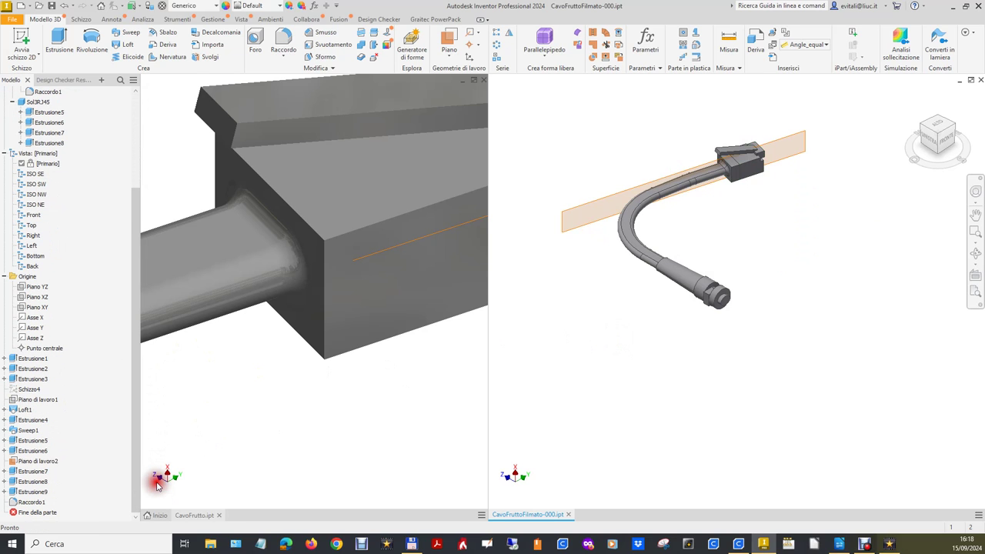
right_click(53, 461)
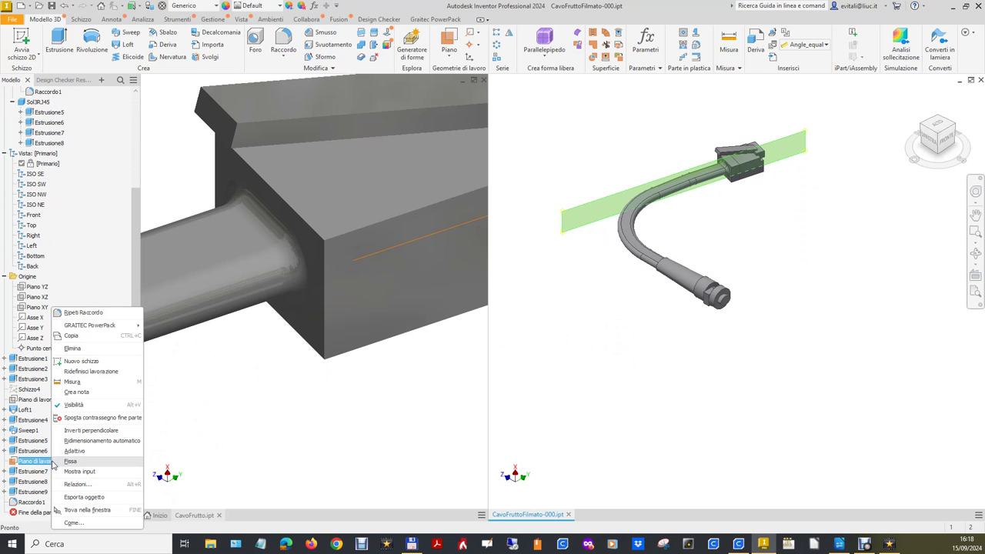
click(85, 404)
click(908, 91)
- Show the reference model in the Home view and hide its UCS1 triad
click(229, 471)
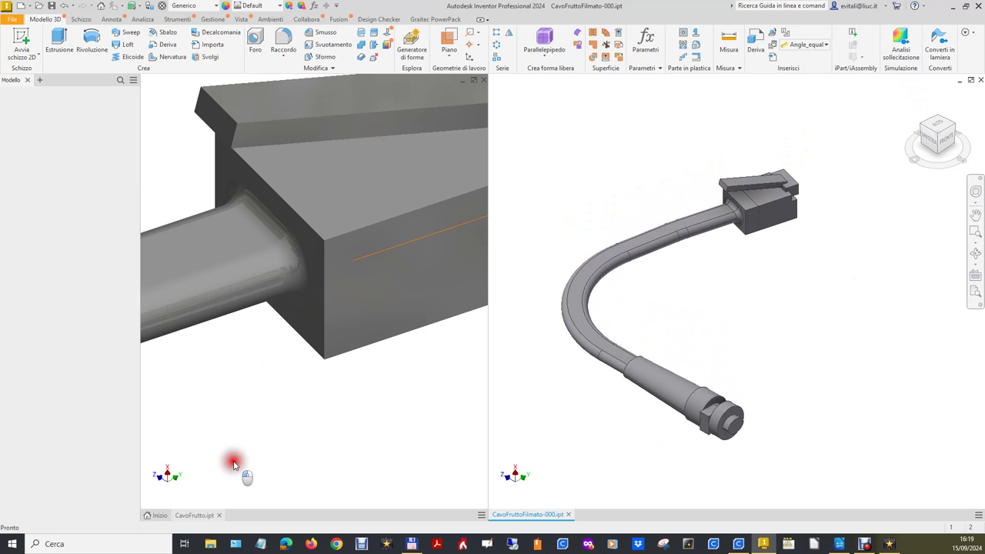
click(419, 94)
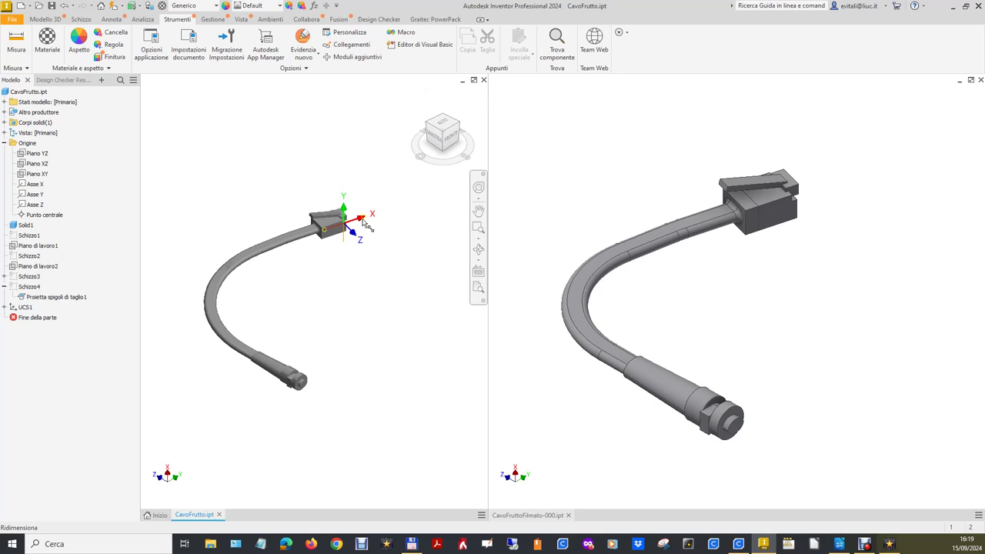
right_click(23, 308)
click(42, 391)
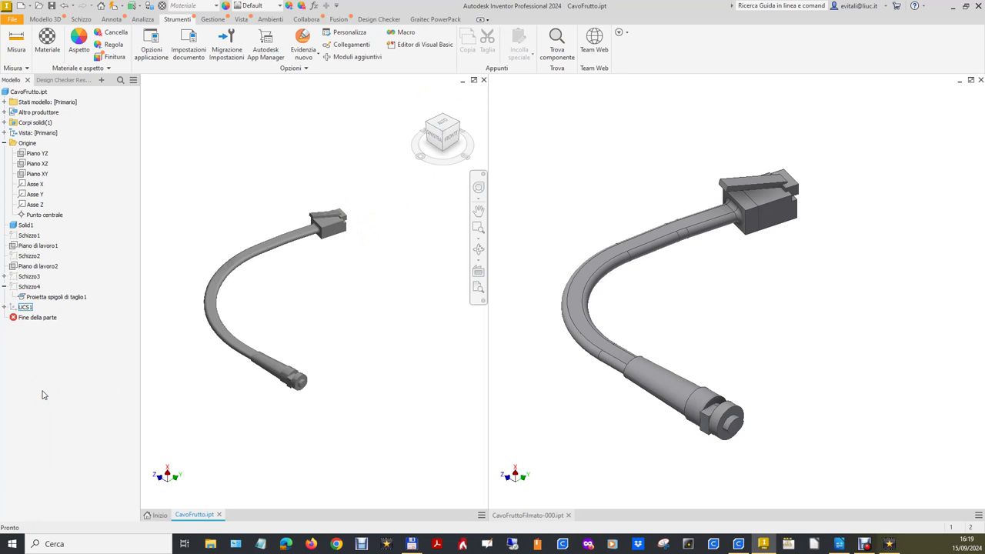